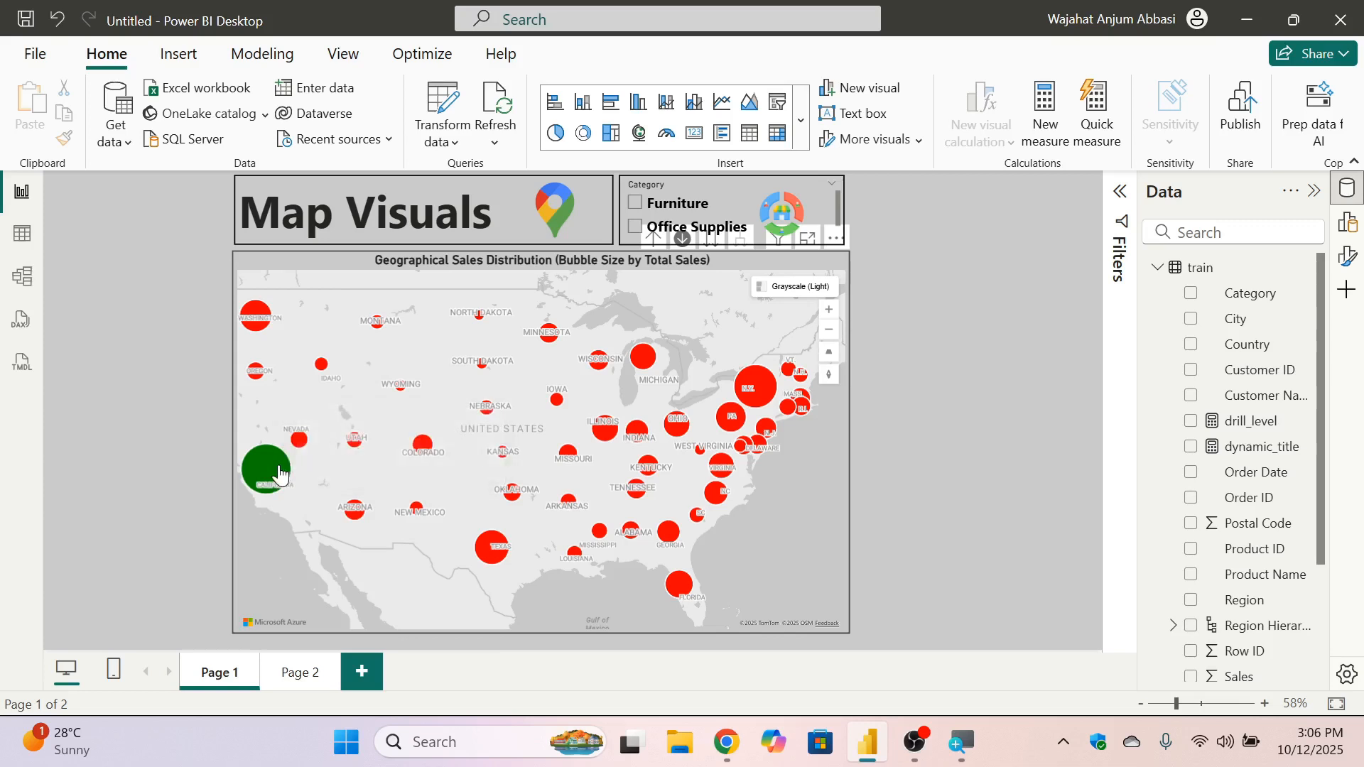
Drill down from California's bubble on the state sales map to its cities and bring Southern California into view.
mouse_move(277, 475)
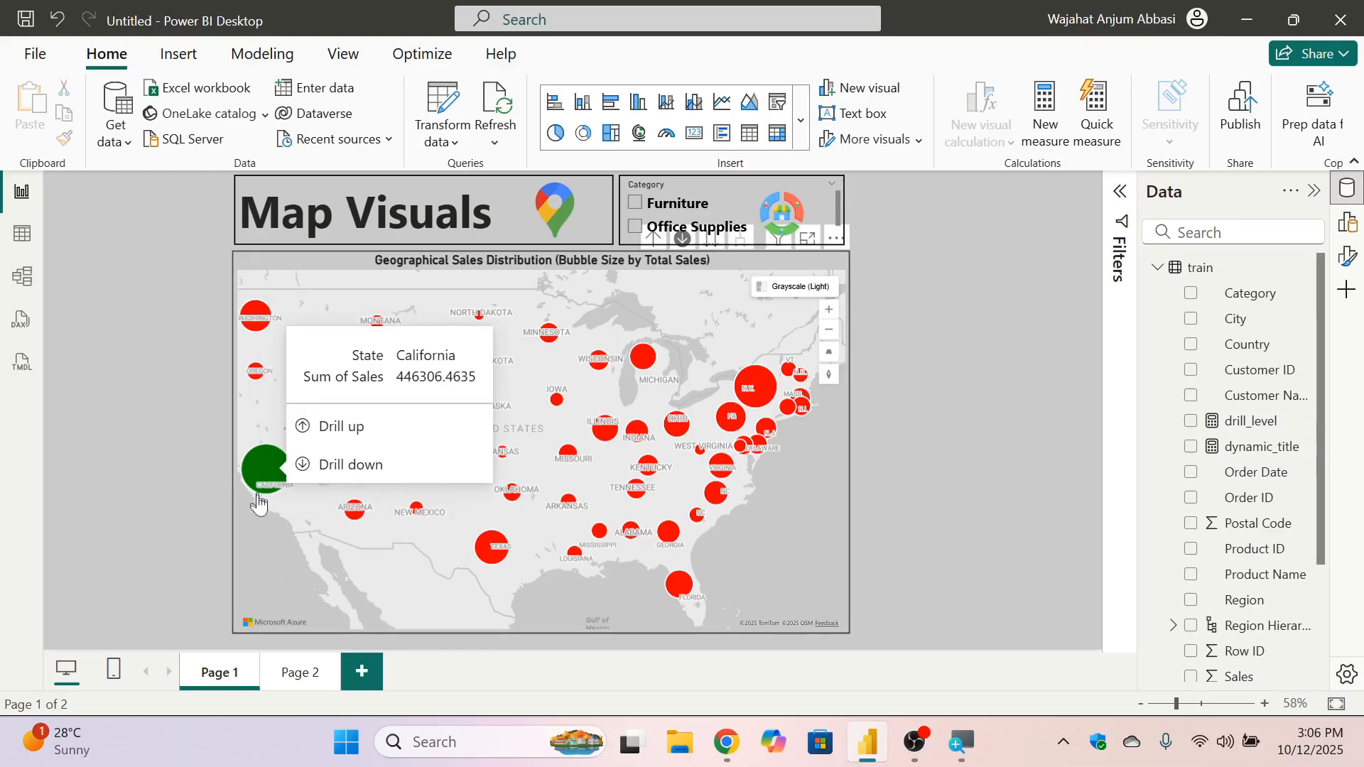
click(722, 269)
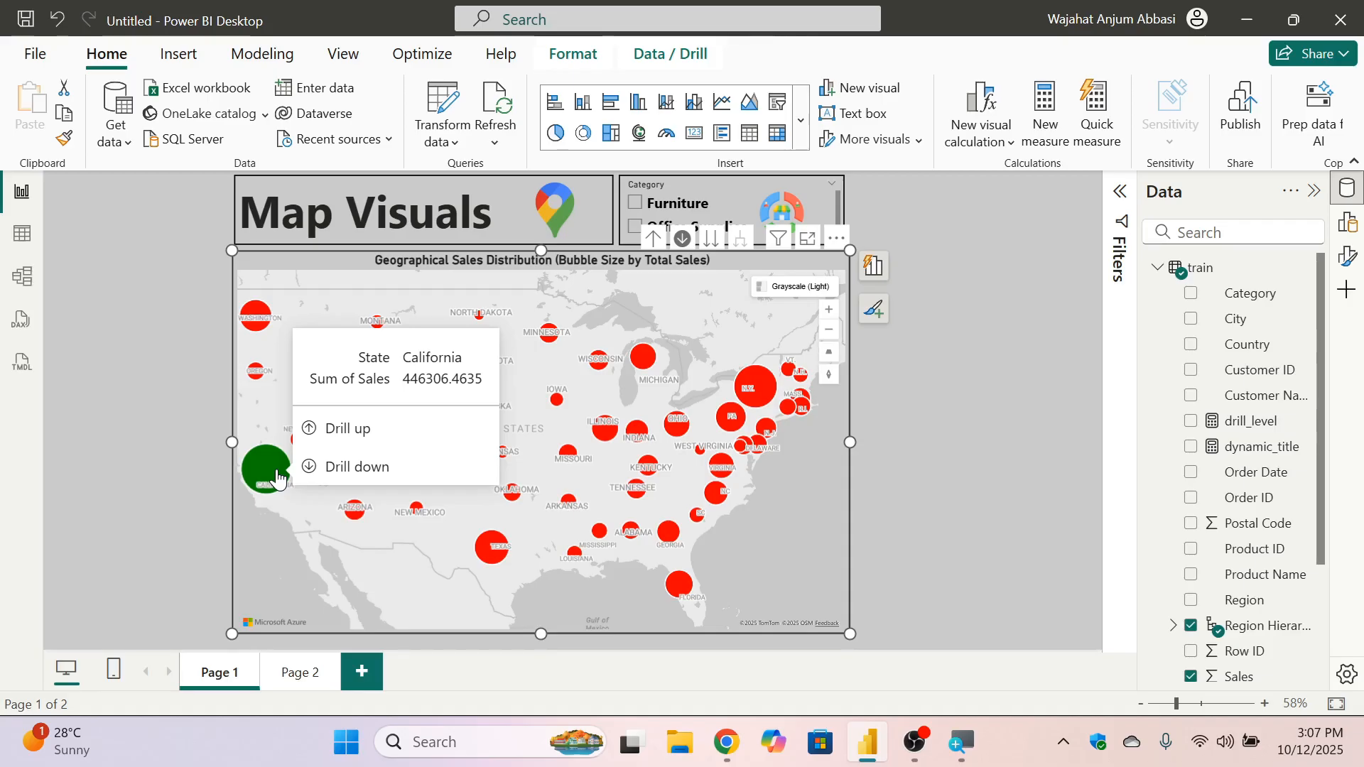
scroll(284, 469, down, 5)
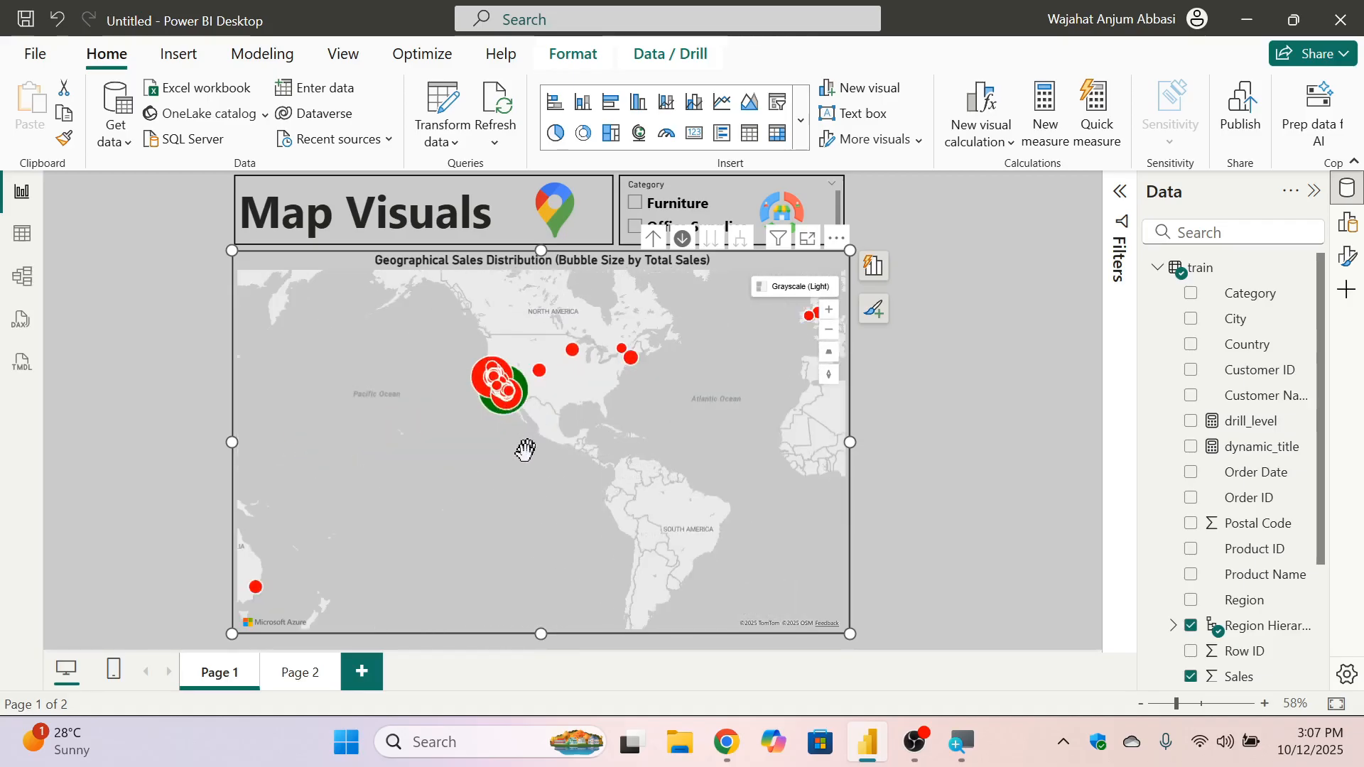
scroll(526, 449, up, 3)
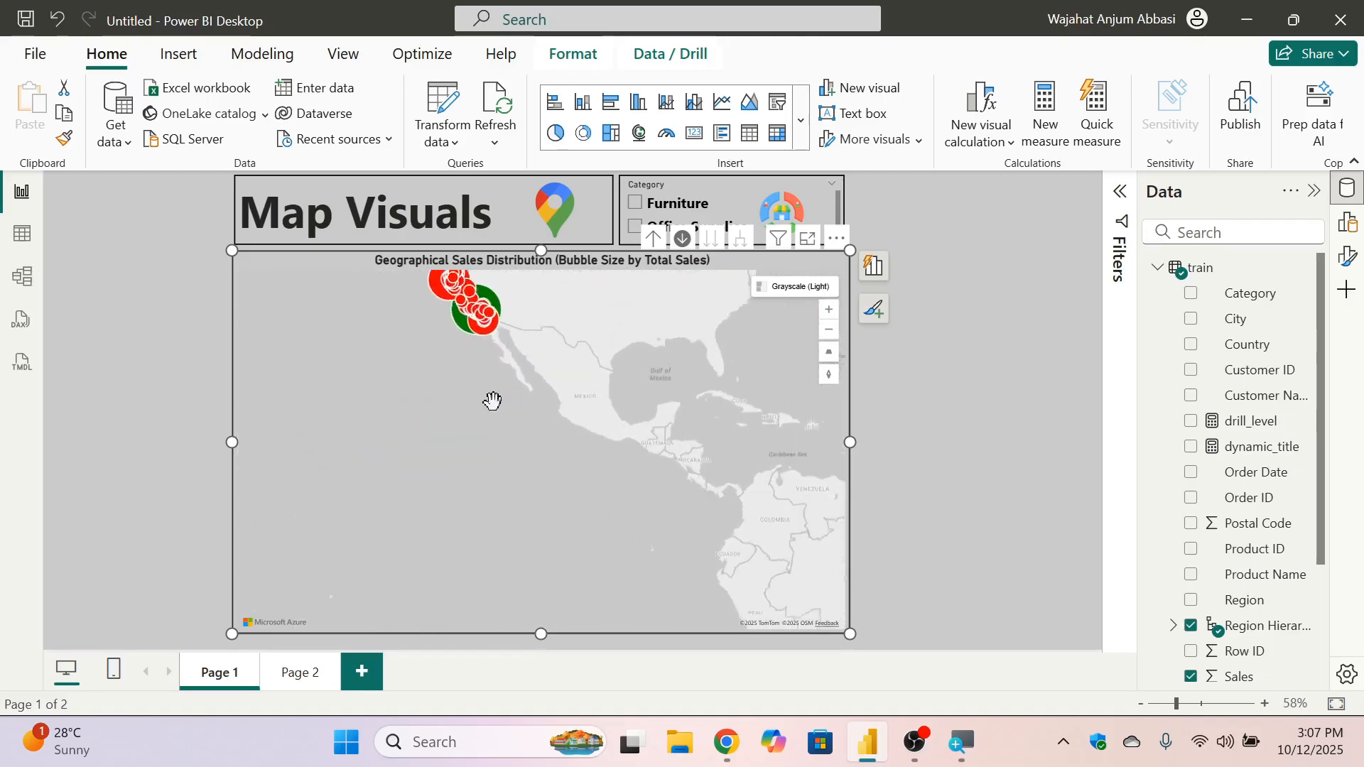
scroll(492, 401, up, 1)
drag(489, 408, 509, 523)
scroll(503, 505, up, 3)
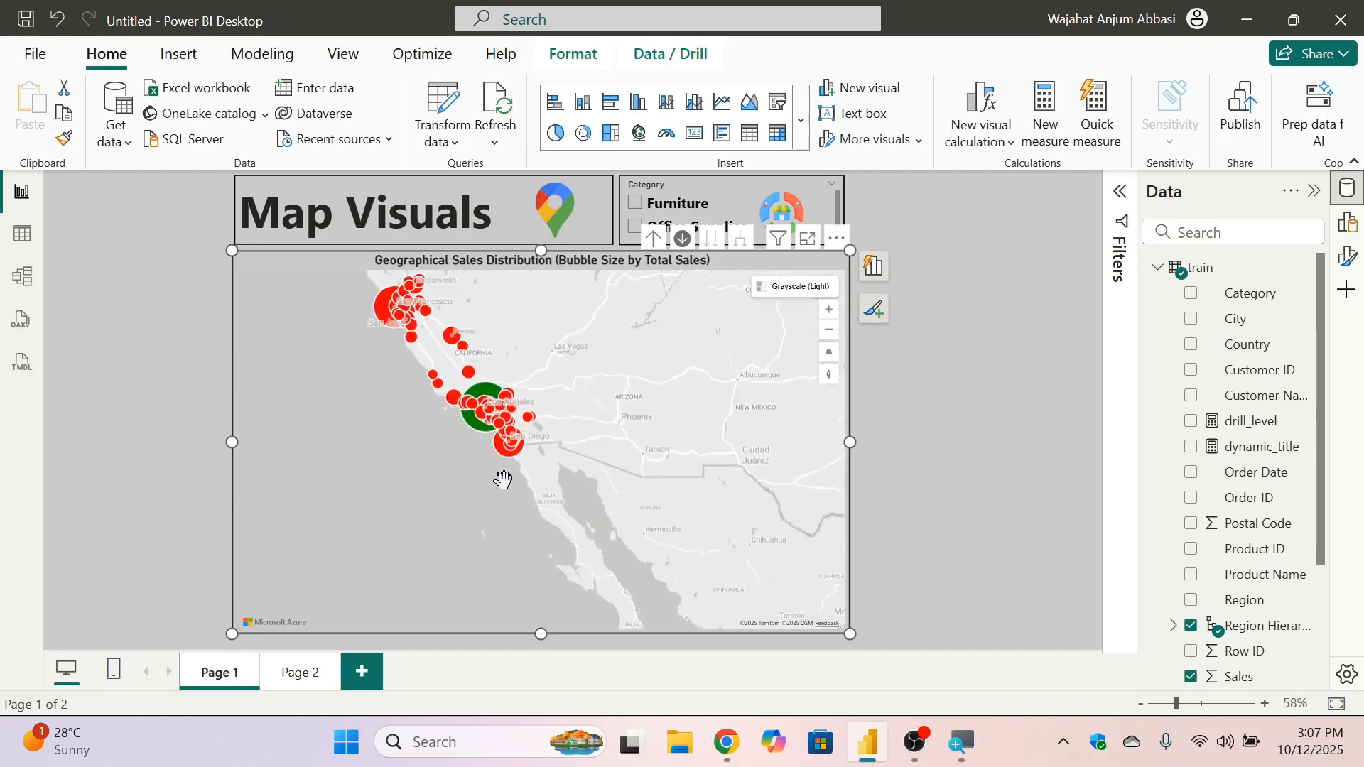
scroll(502, 475, up, 3)
drag(425, 408, 496, 548)
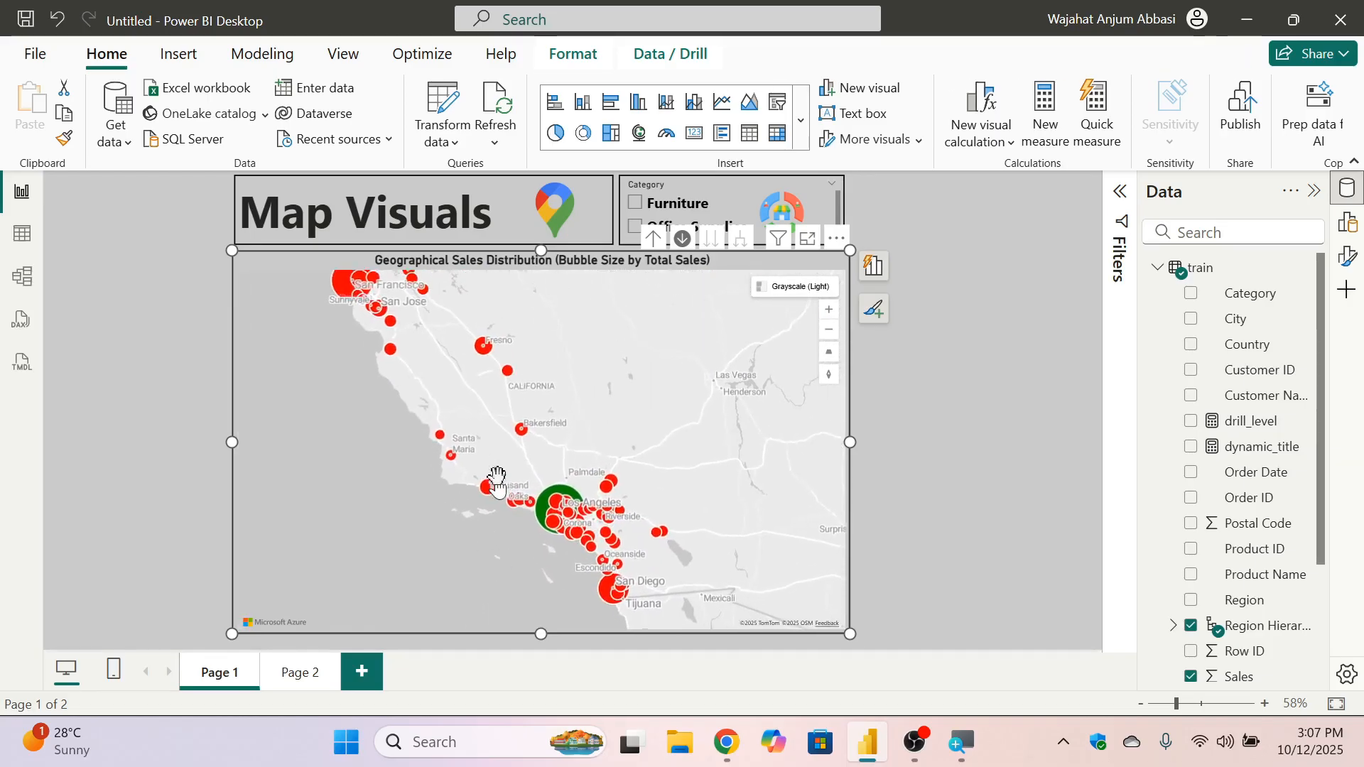
Examine the city sales bubbles around Los Angeles and San Diego, and return the map to state level.
scroll(590, 439, up, 1)
drag(590, 439, 619, 390)
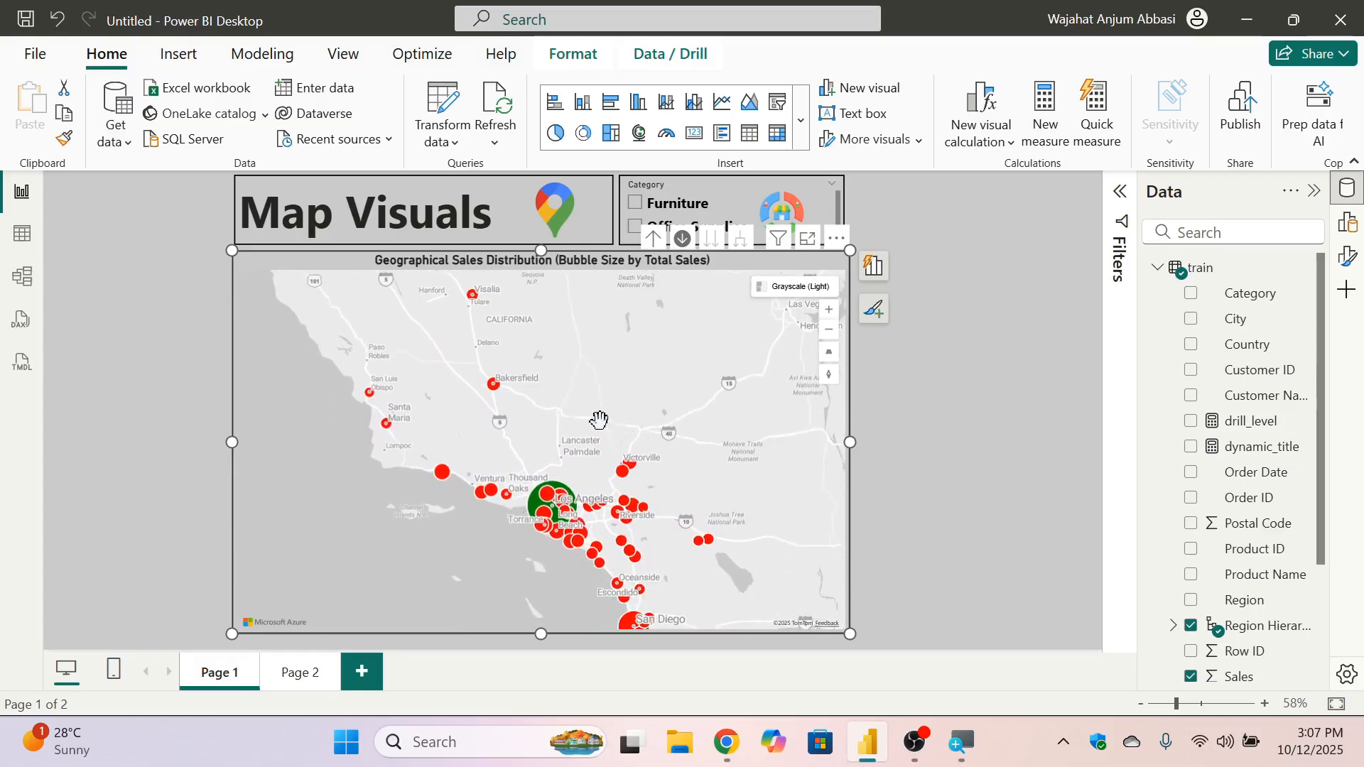
scroll(600, 420, down, 2)
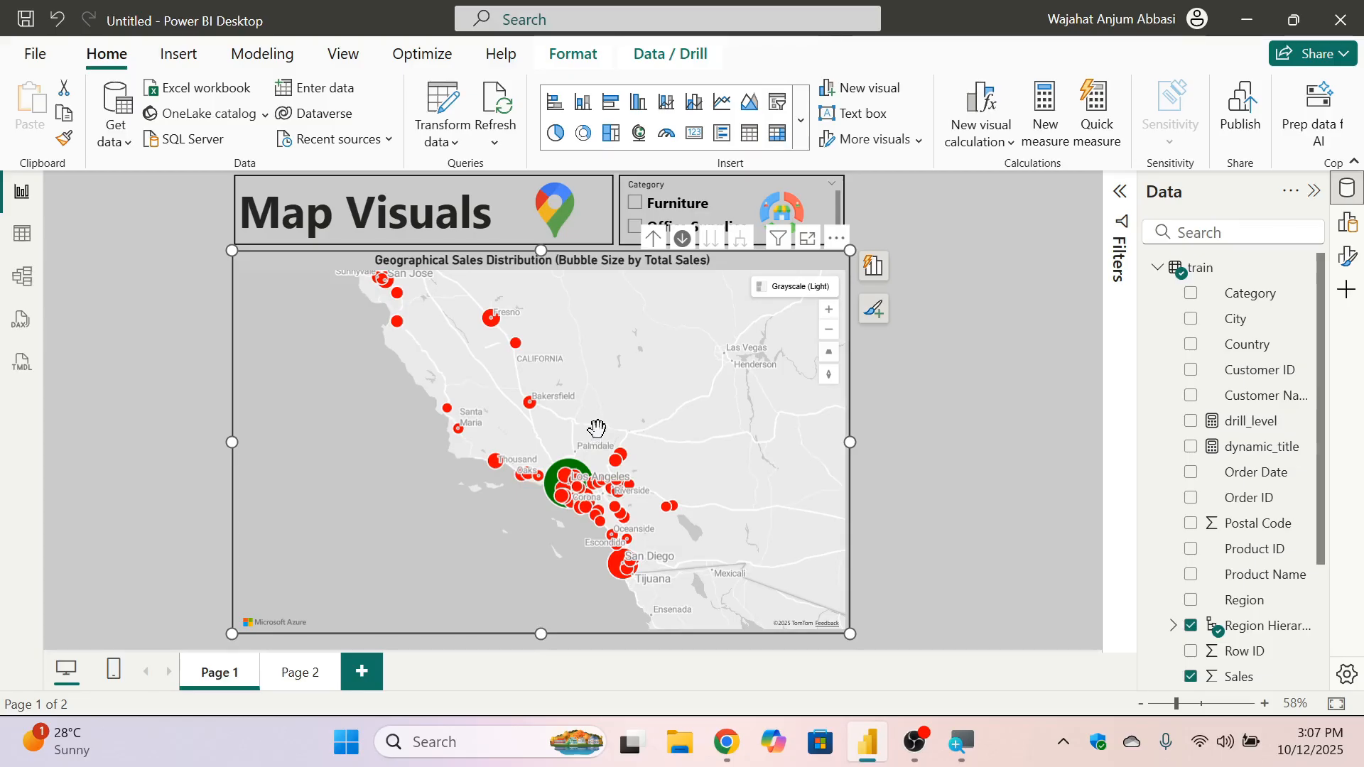
scroll(597, 434, up, 2)
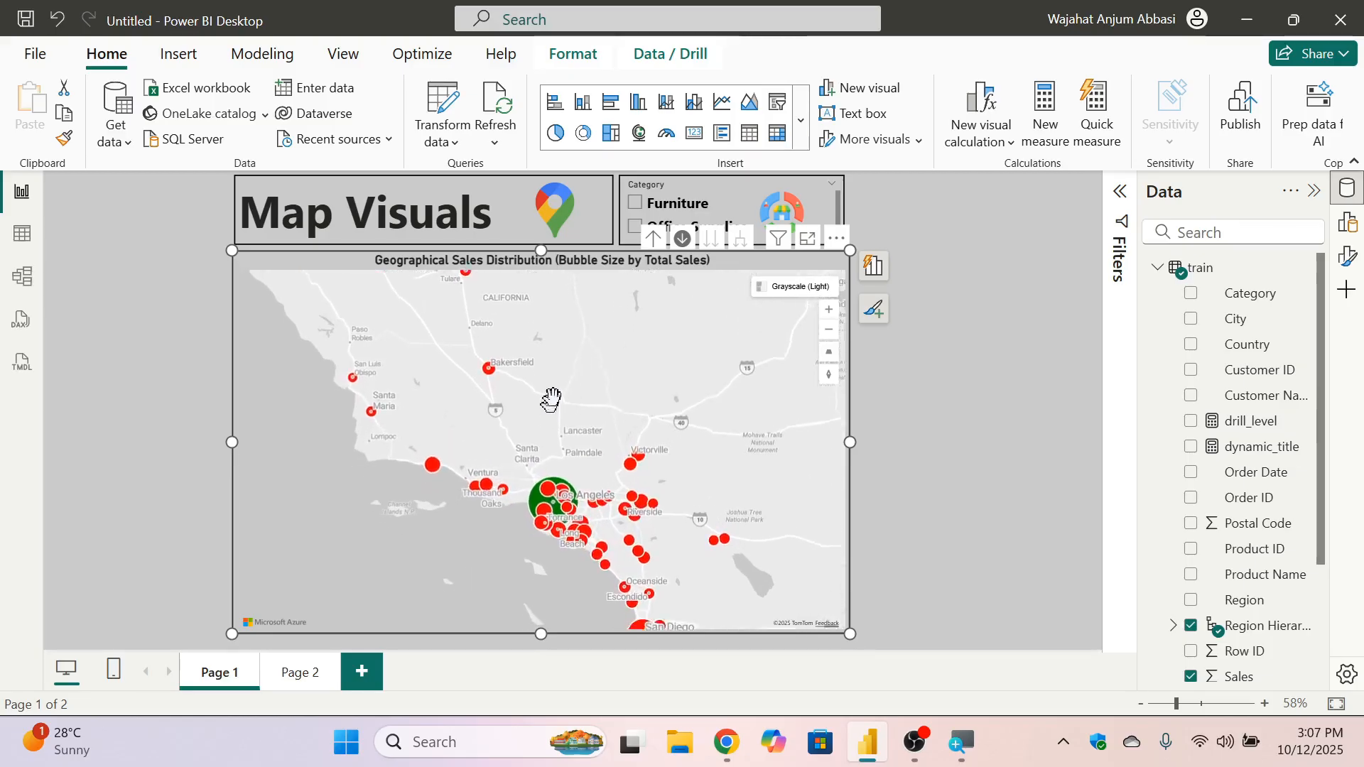
drag(552, 400, 551, 336)
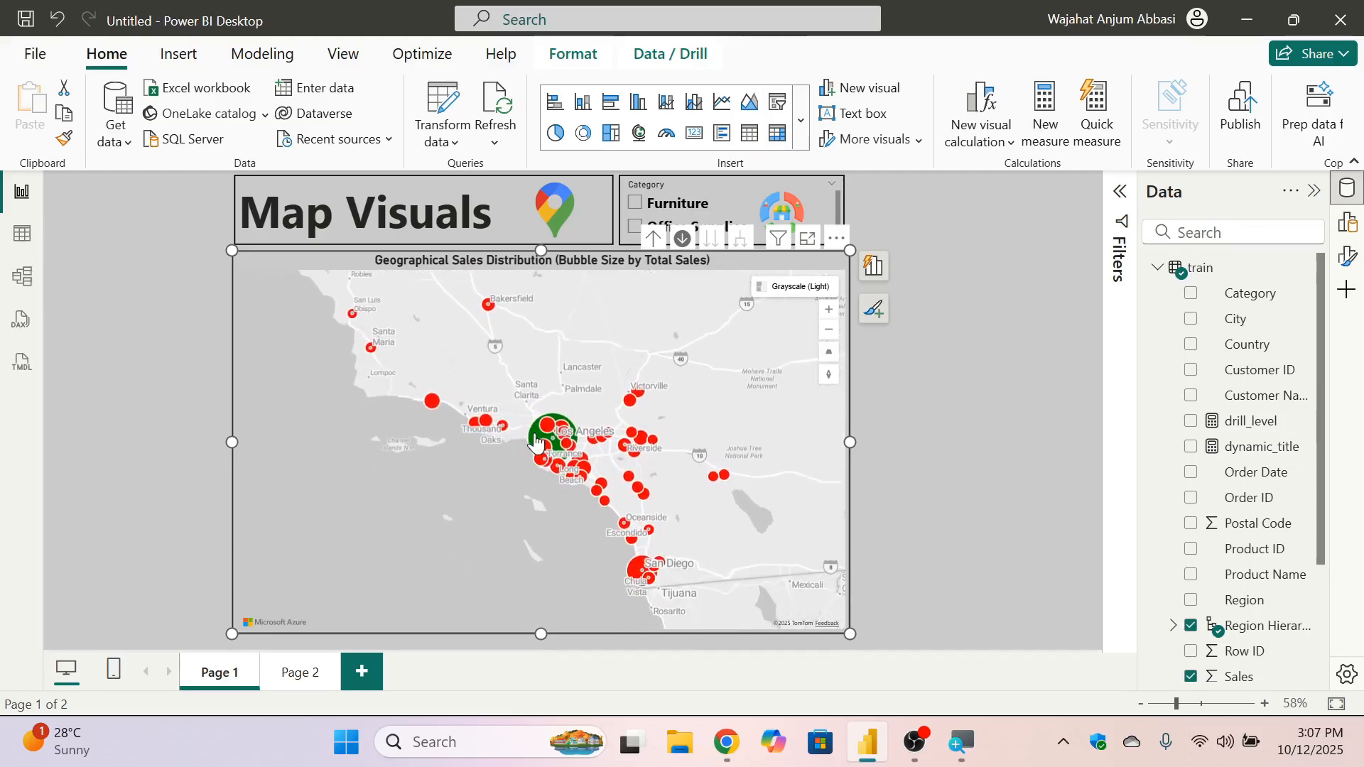
mouse_move(534, 436)
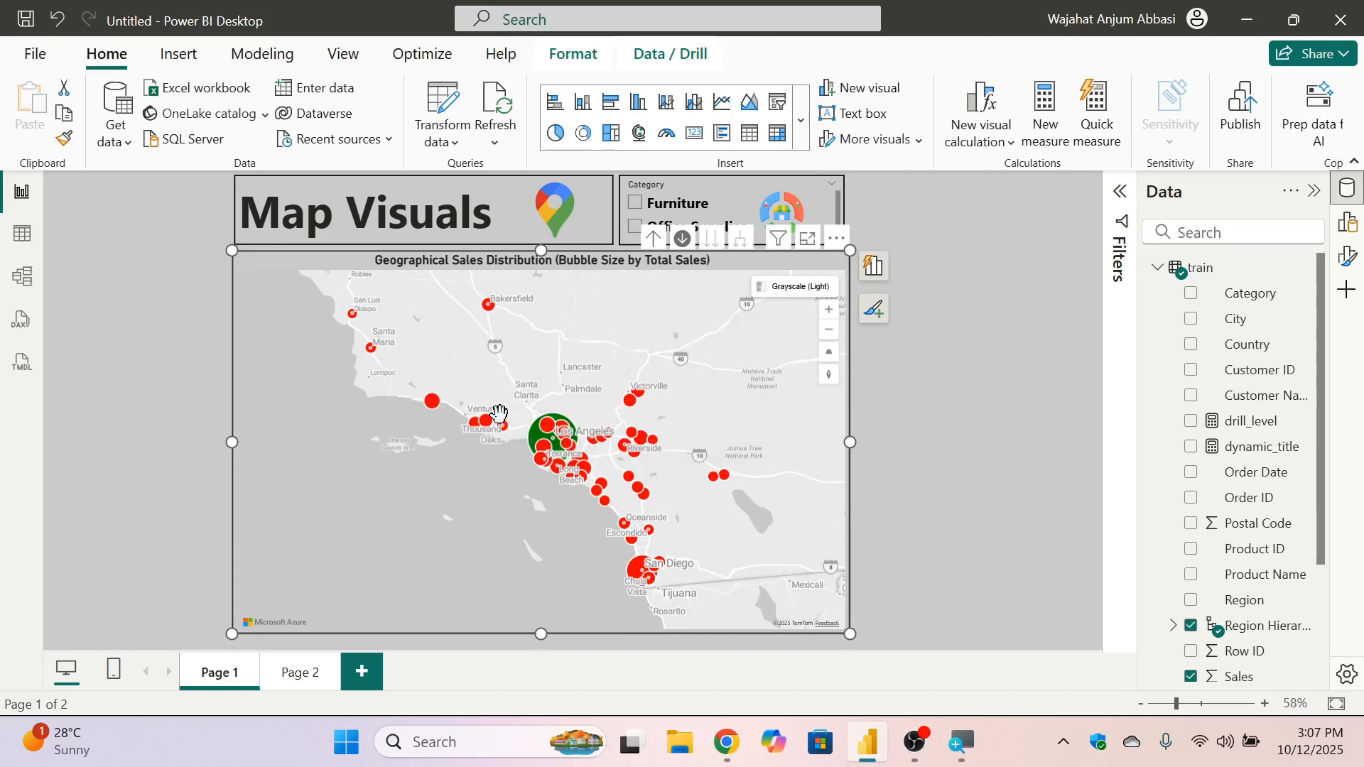
scroll(500, 414, down, 1)
scroll(500, 412, down, 3)
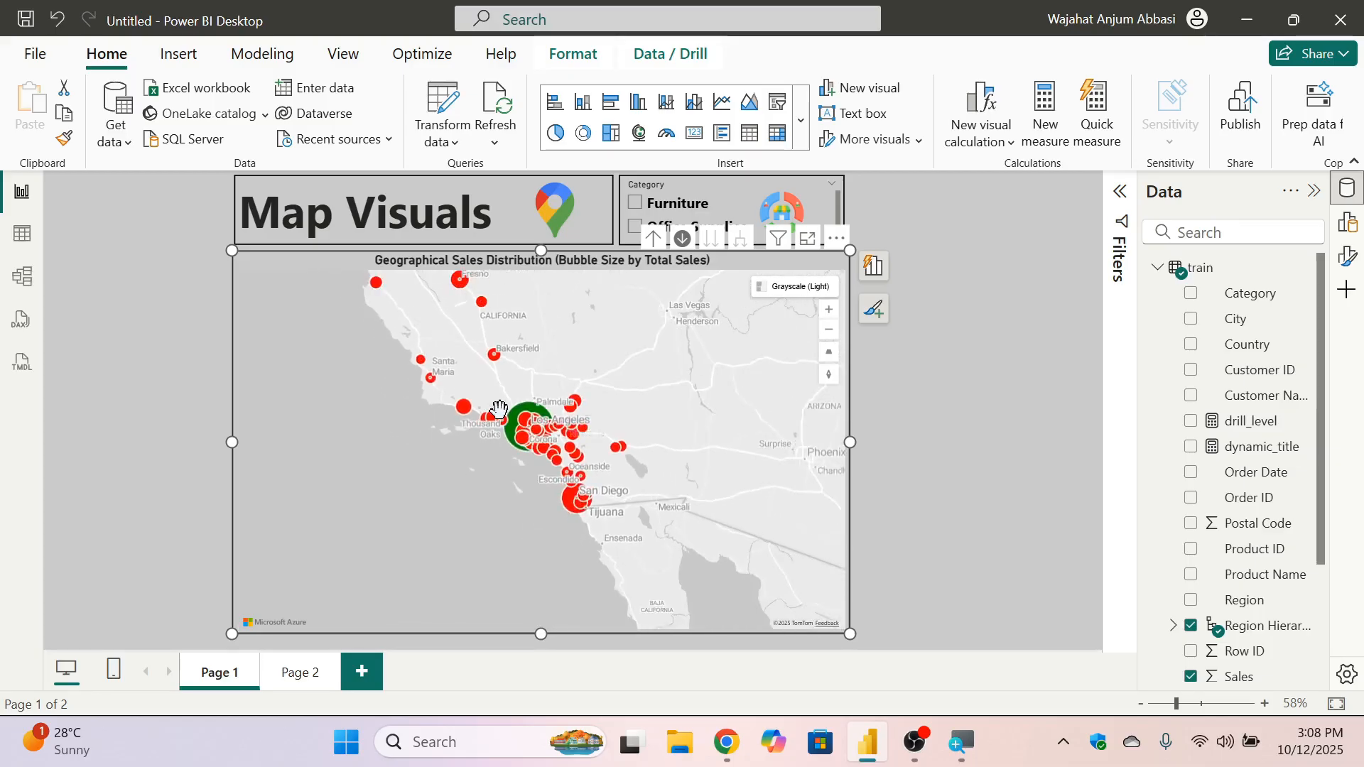
scroll(499, 409, down, 2)
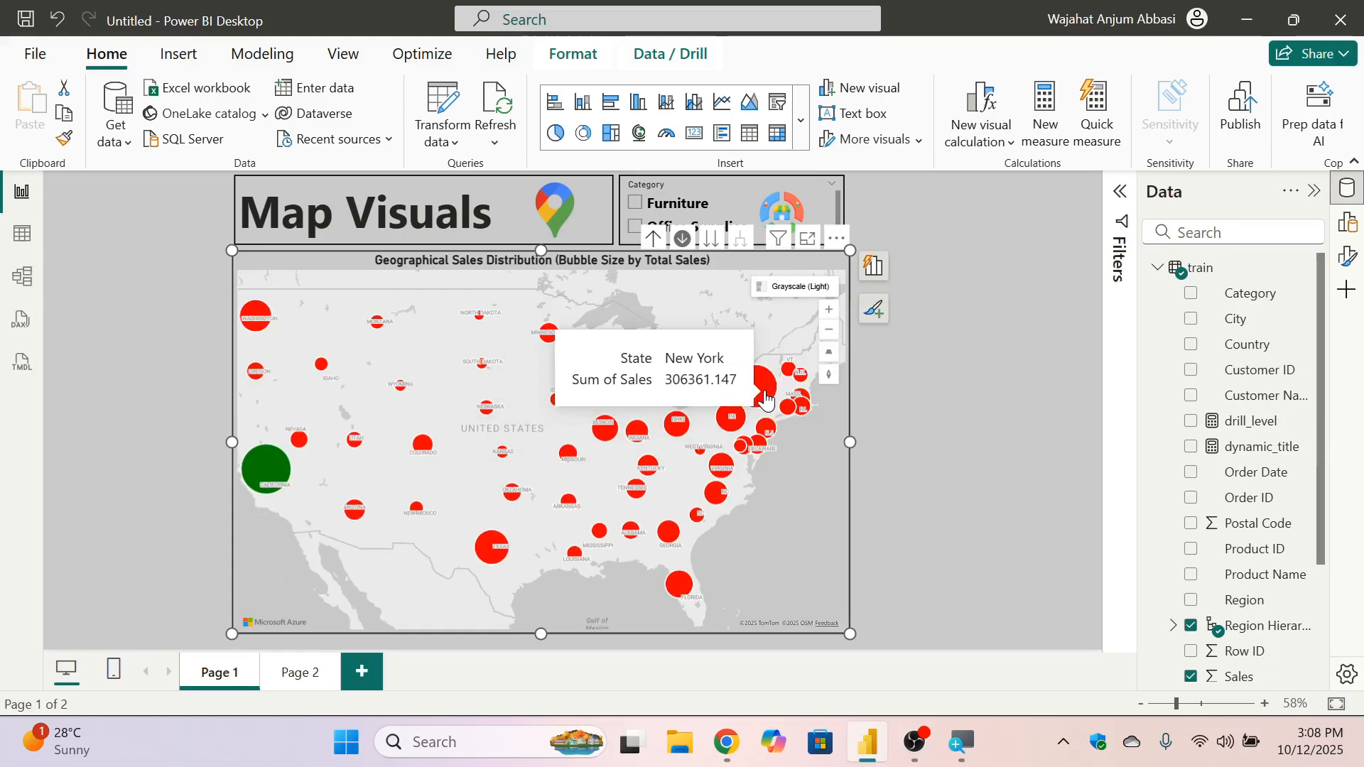
Drill down from New York's bubble to its cities and inspect the bubbles along the East Coast.
mouse_move(762, 395)
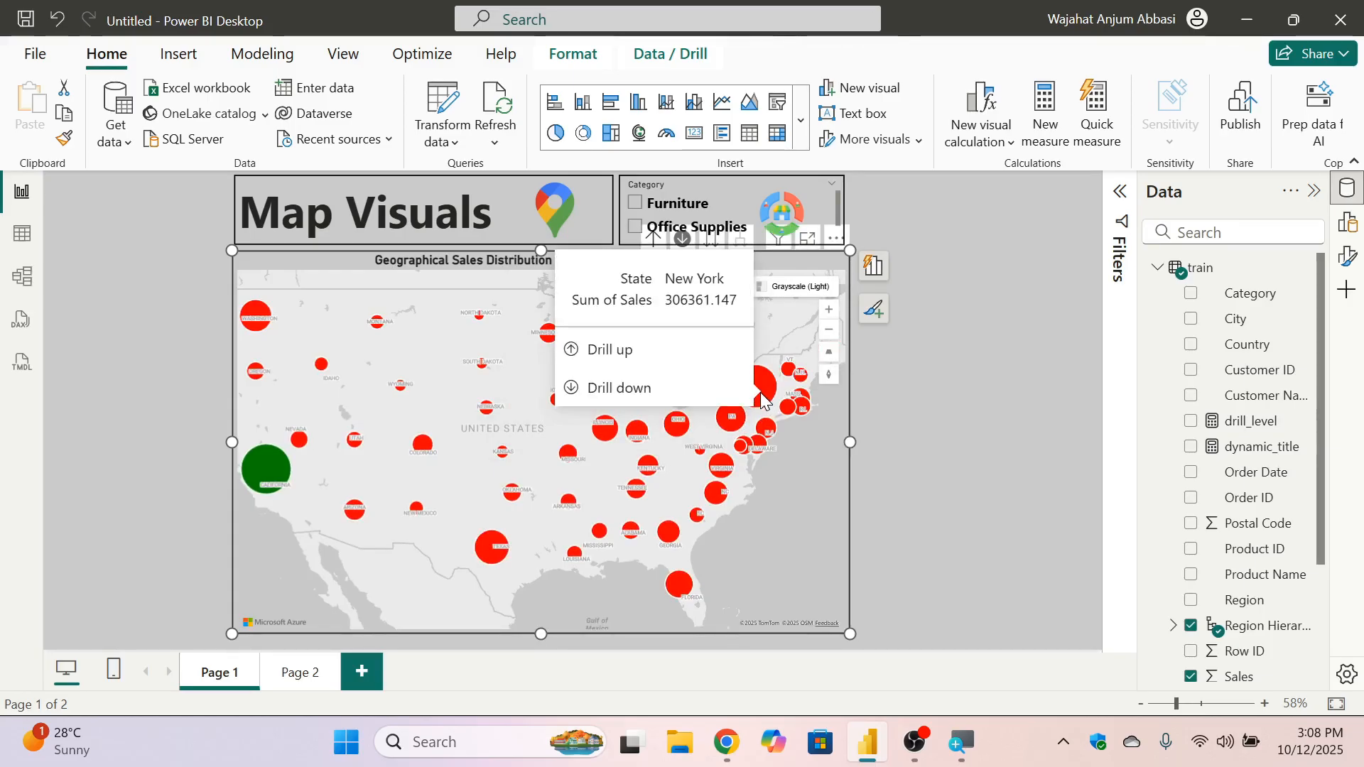
click(760, 391)
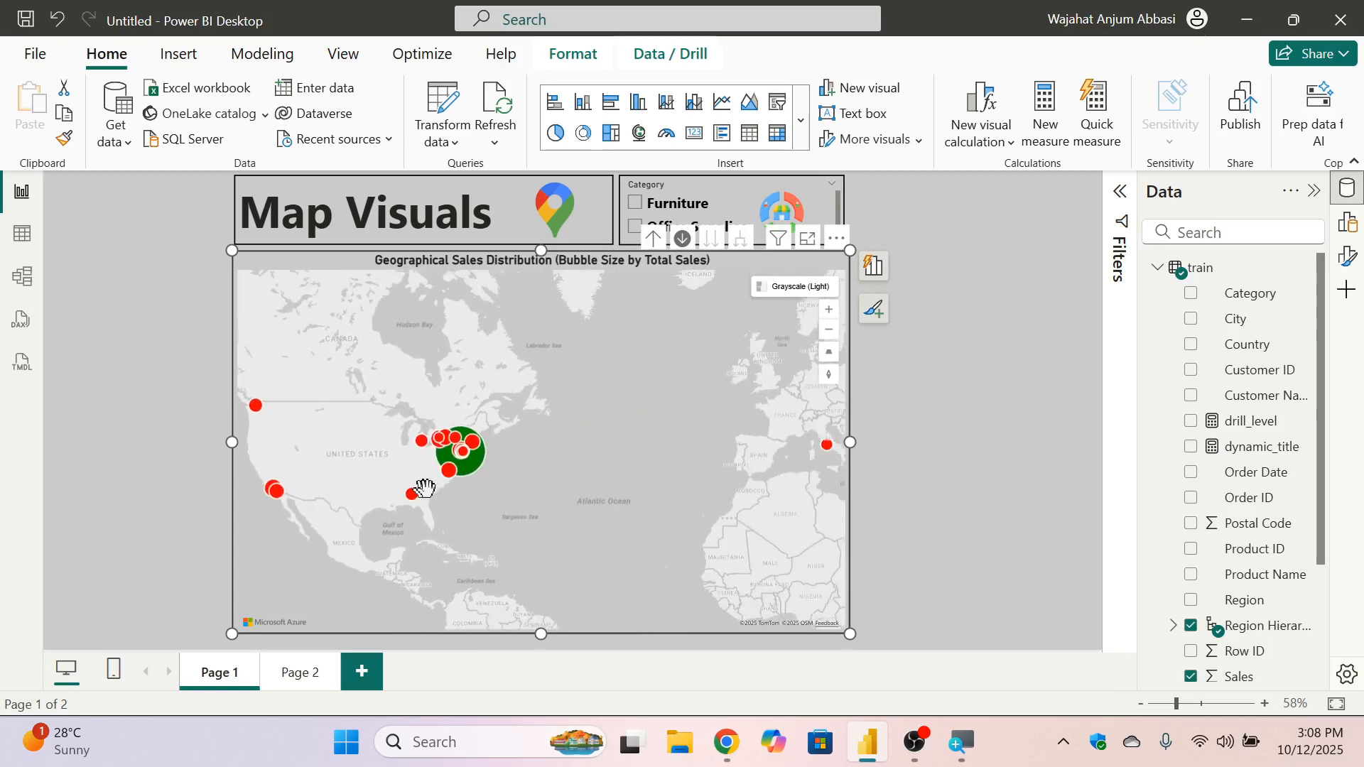
scroll(490, 483, up, 3)
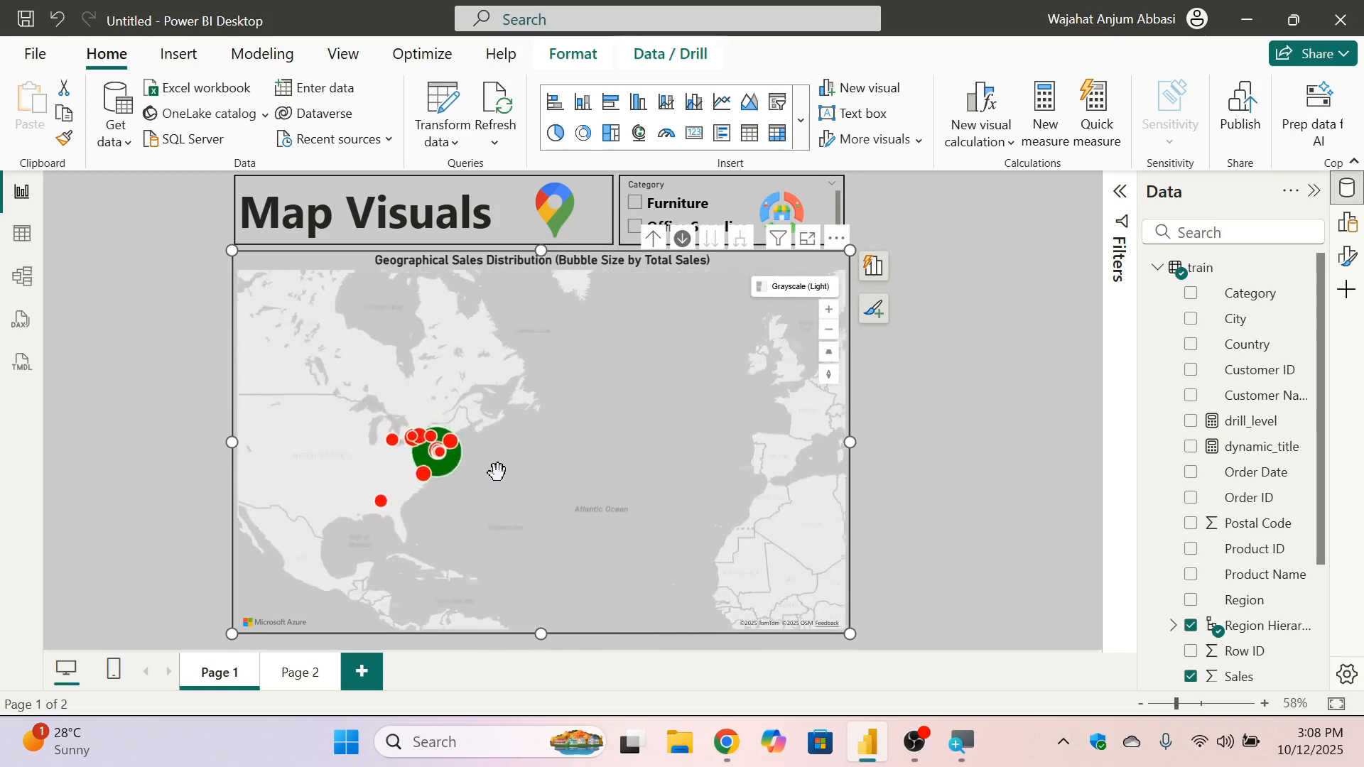
drag(479, 437, 622, 417)
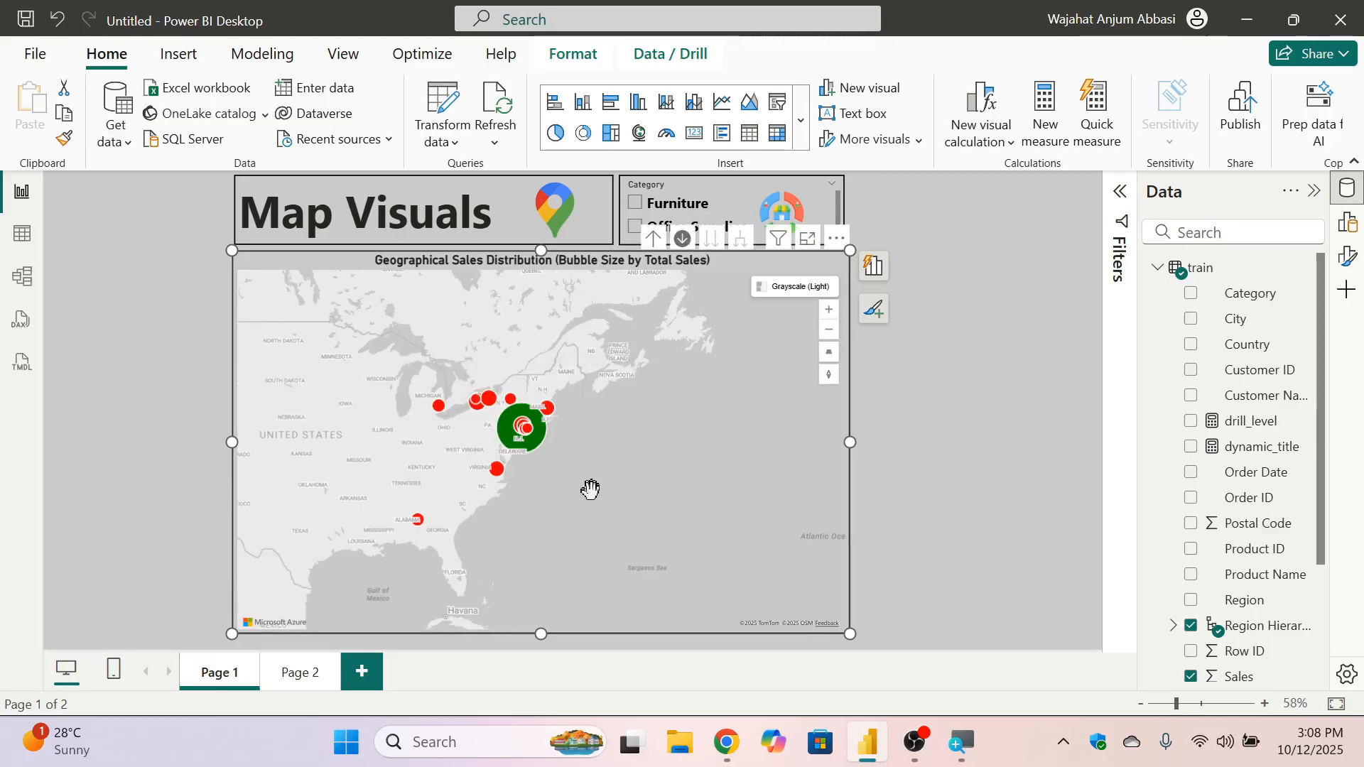
mouse_move(527, 452)
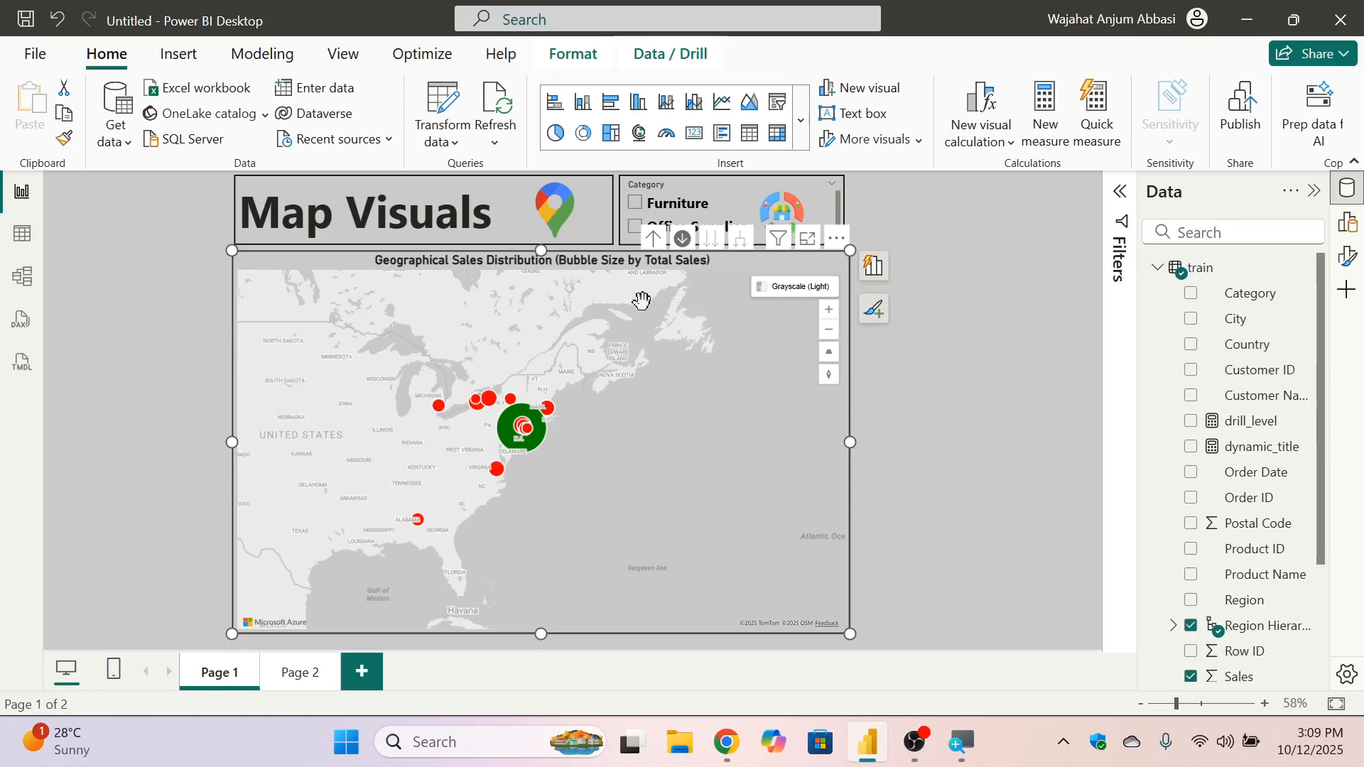
Drill the map up from cities through states and country to the region level and inspect the region bubbles.
click(654, 240)
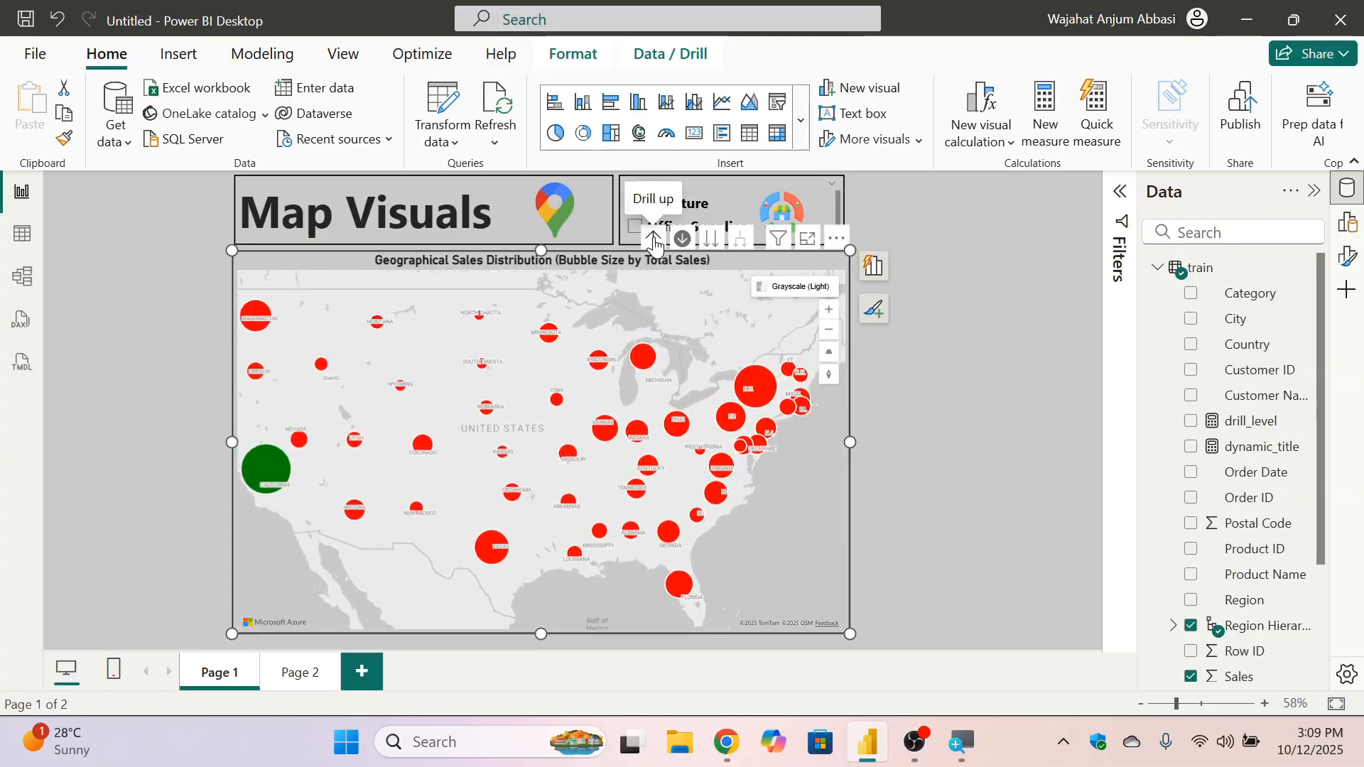
click(654, 240)
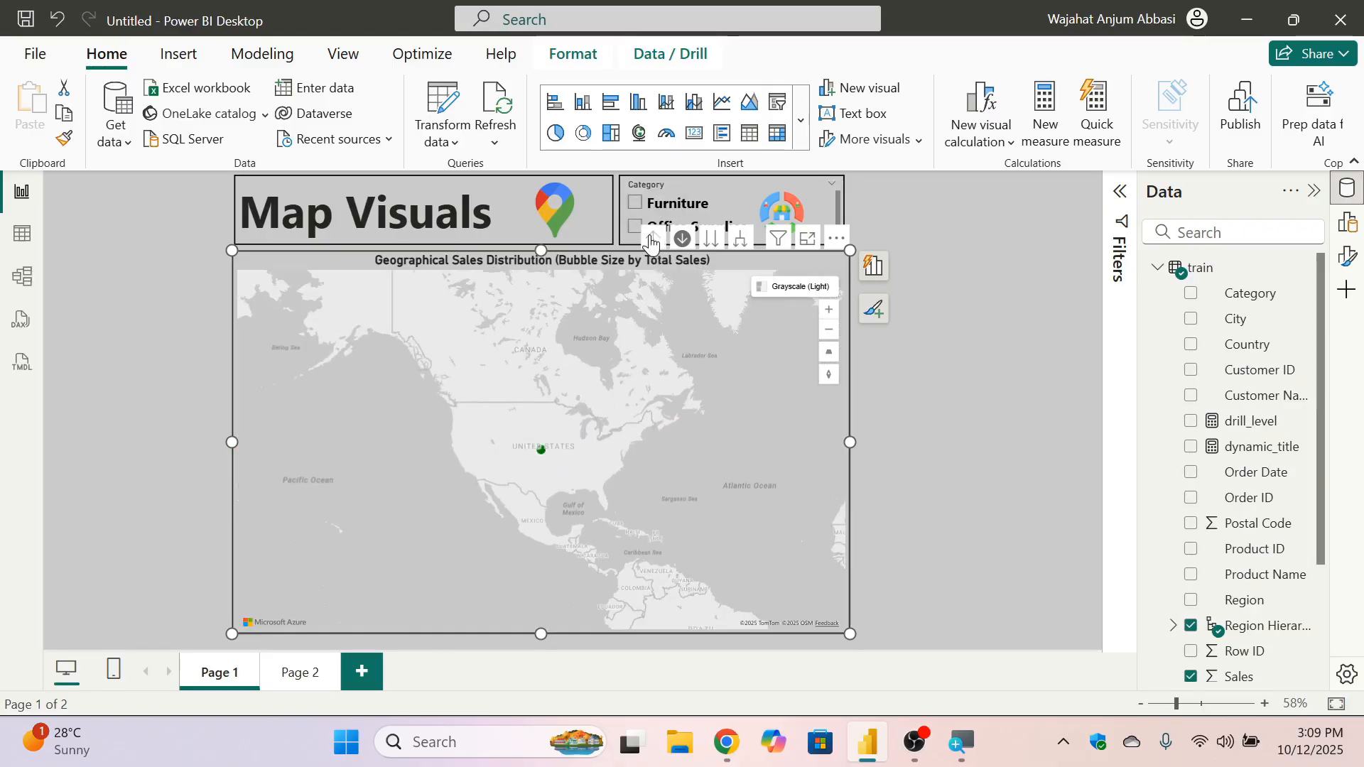
click(651, 241)
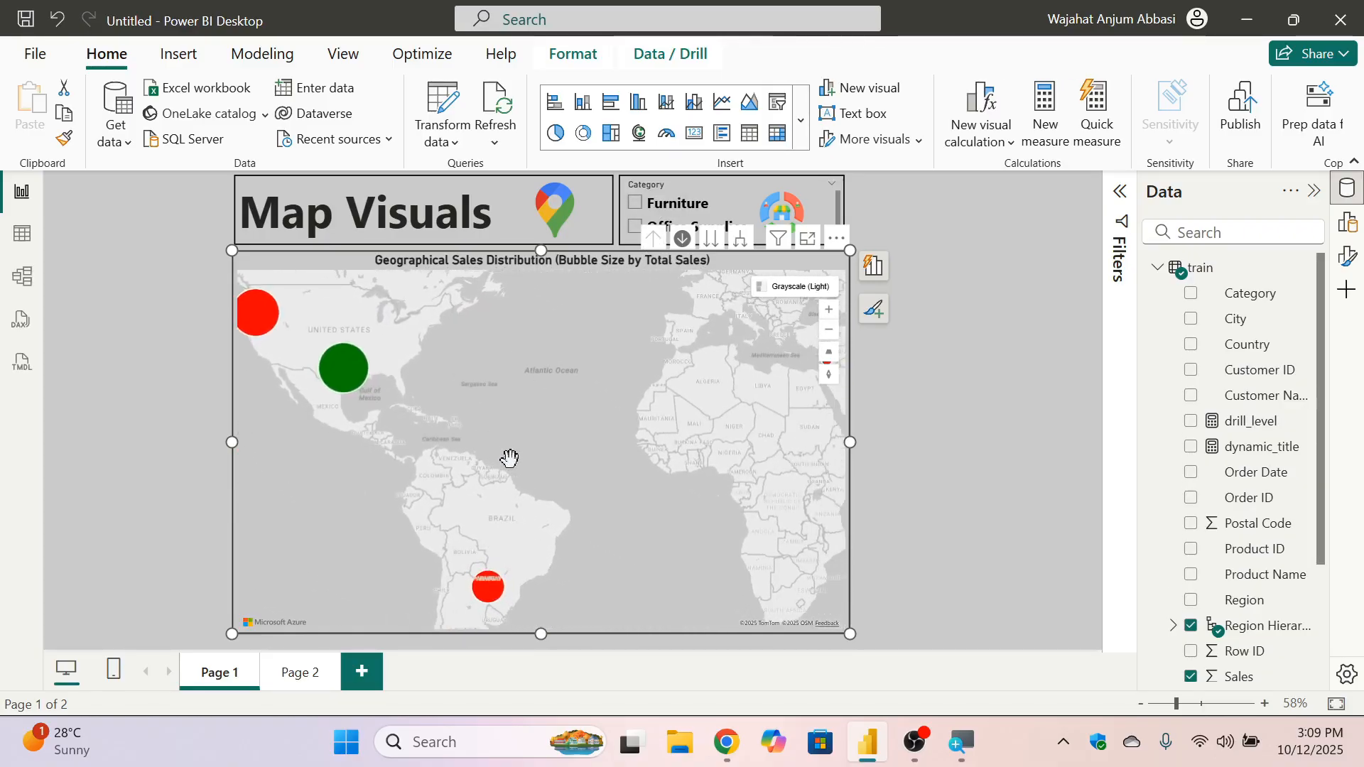
drag(493, 454, 566, 438)
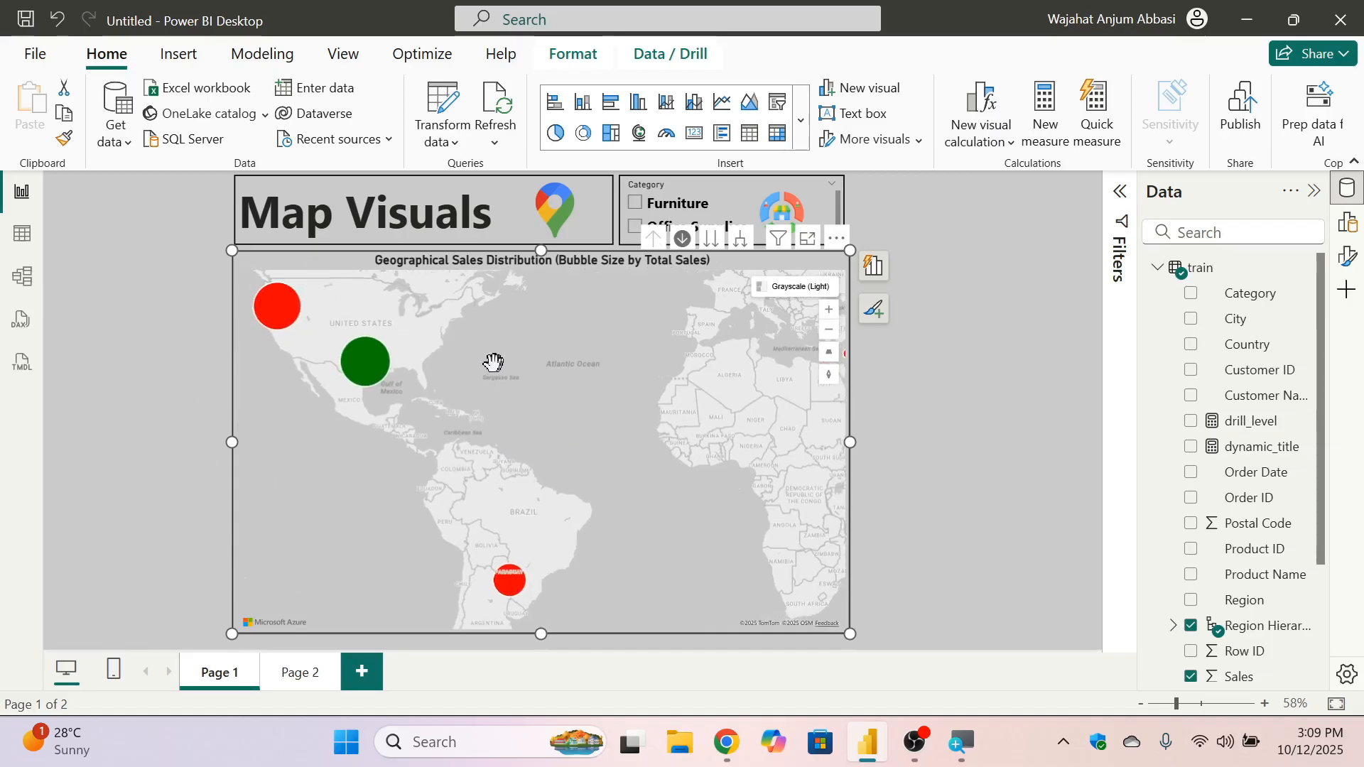
mouse_move(380, 379)
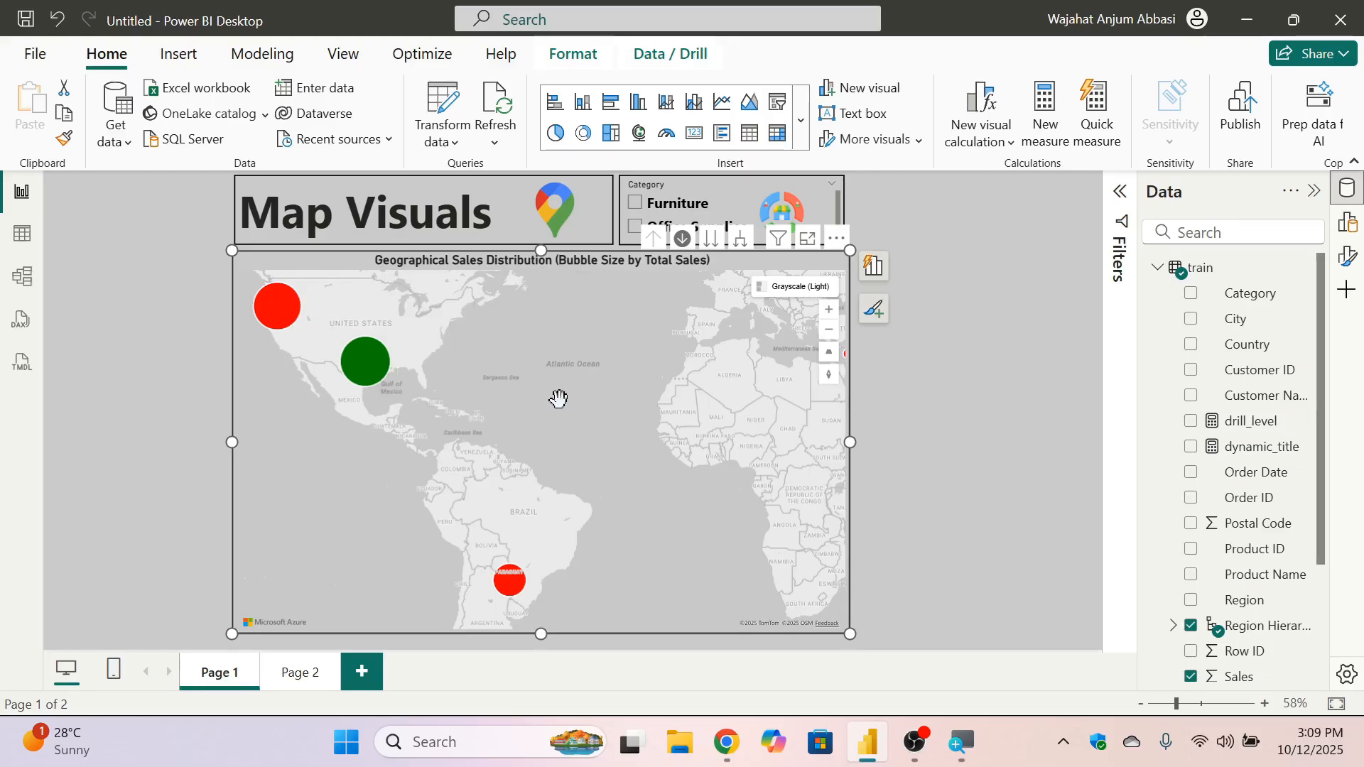
Drill the West region down to country level, examine its United States marker up close, and drill back up to regions.
click(366, 379)
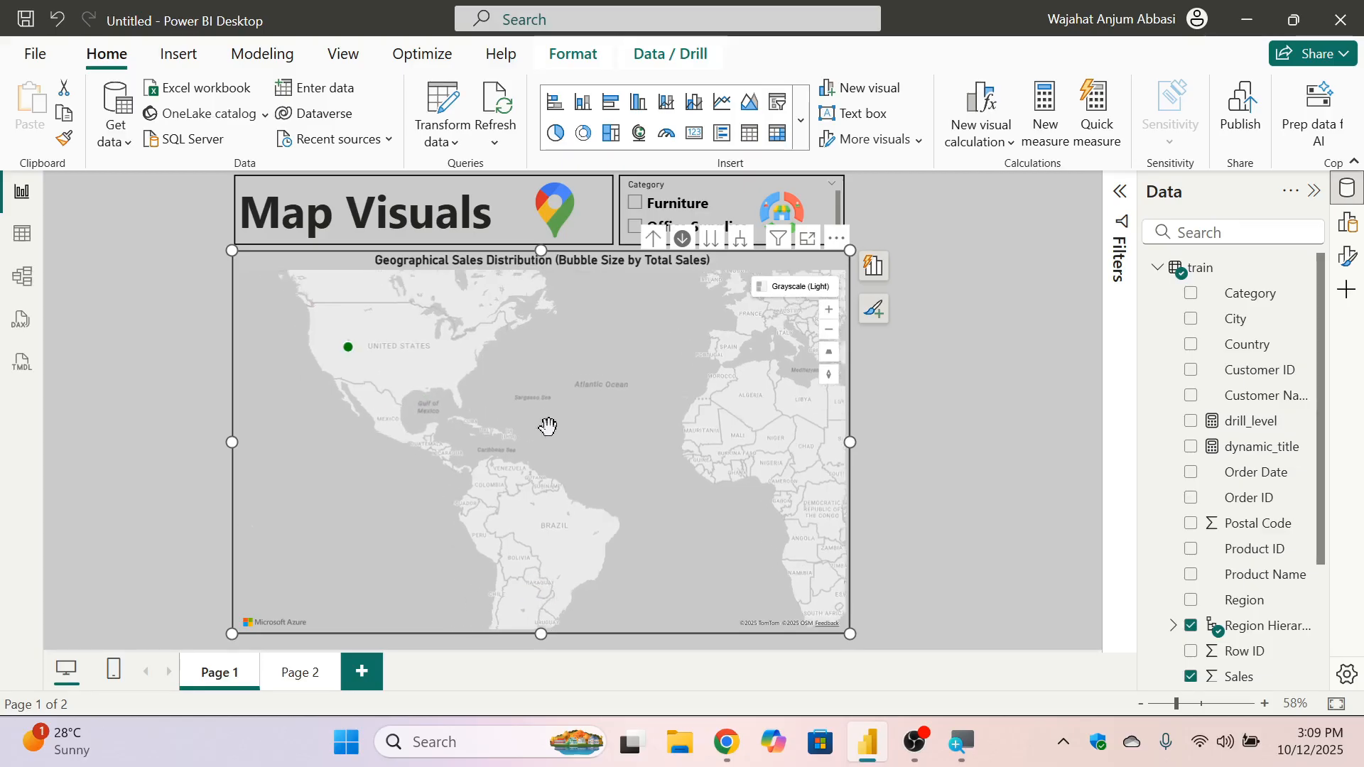
scroll(539, 465, down, 3)
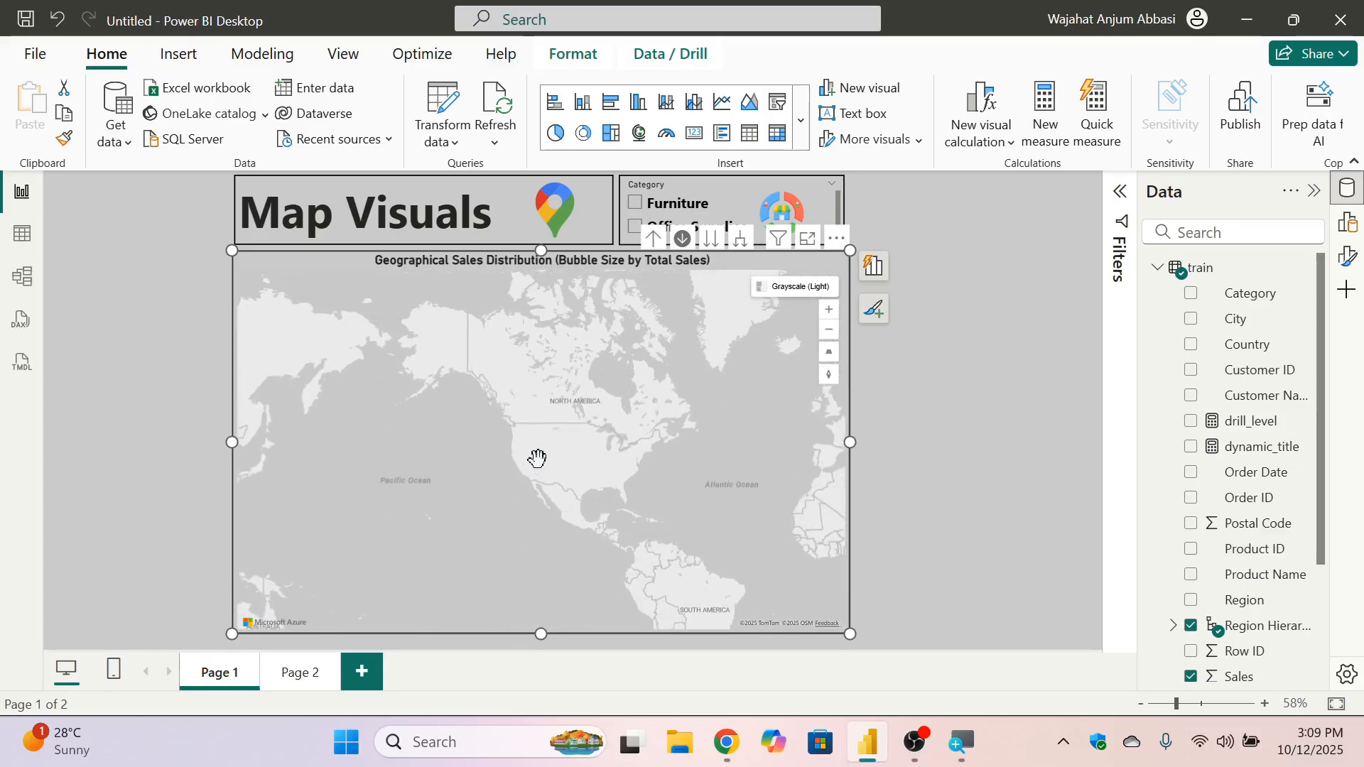
scroll(537, 465, up, 5)
scroll(537, 465, up, 4)
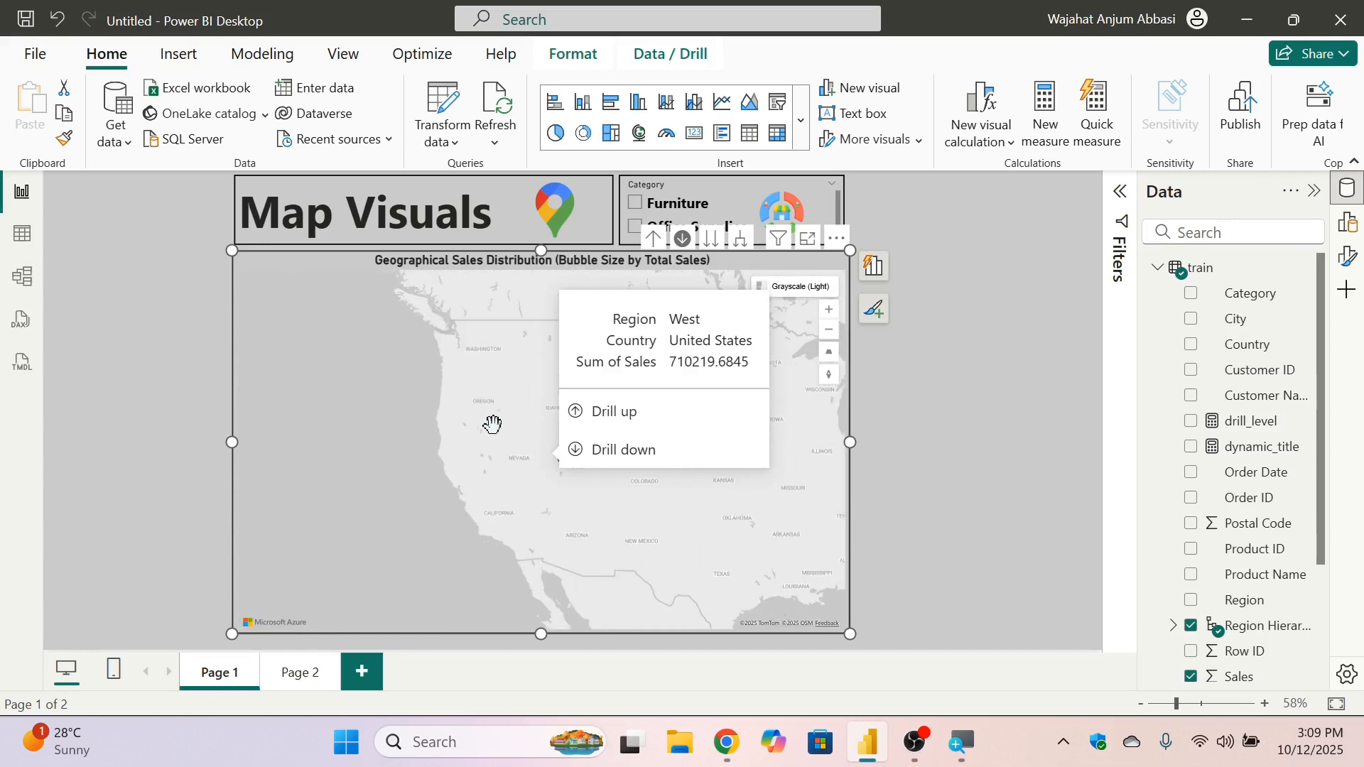
scroll(566, 467, up, 5)
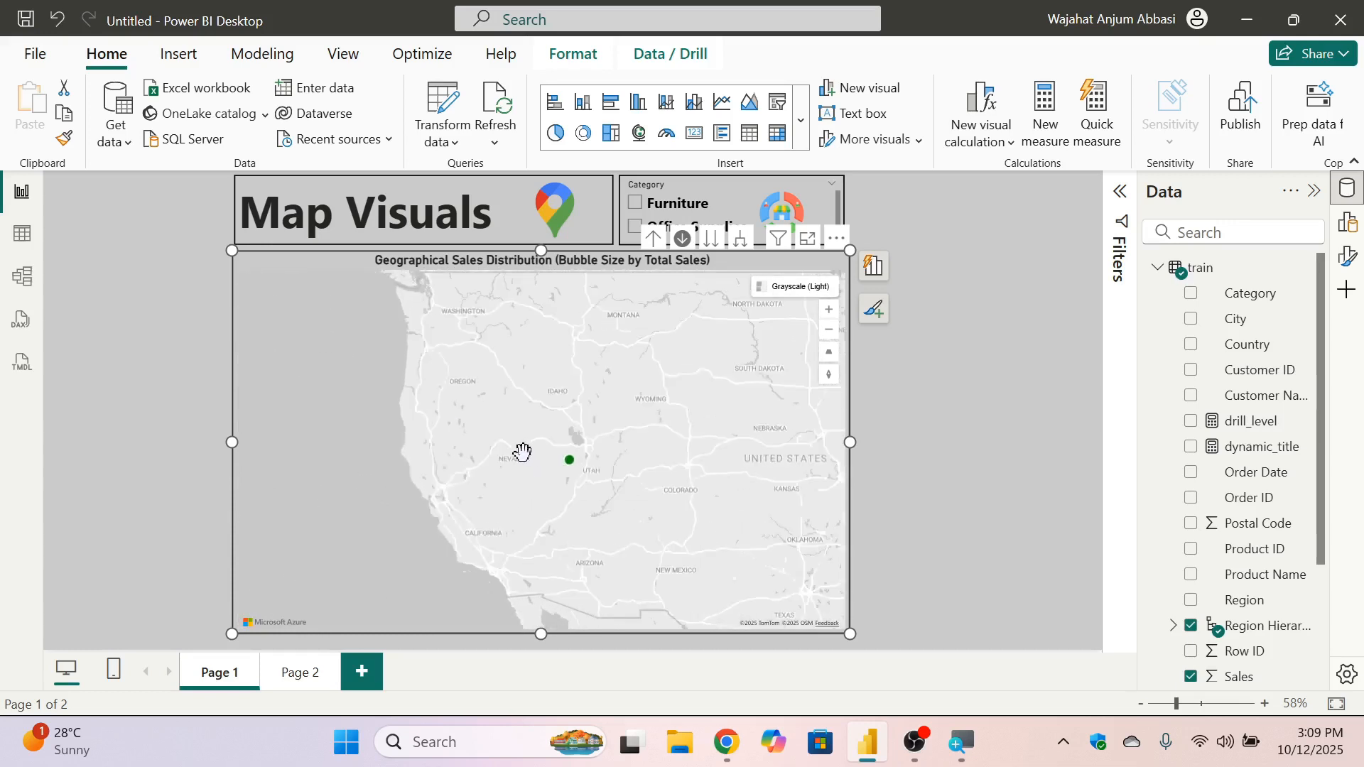
scroll(509, 435, up, 4)
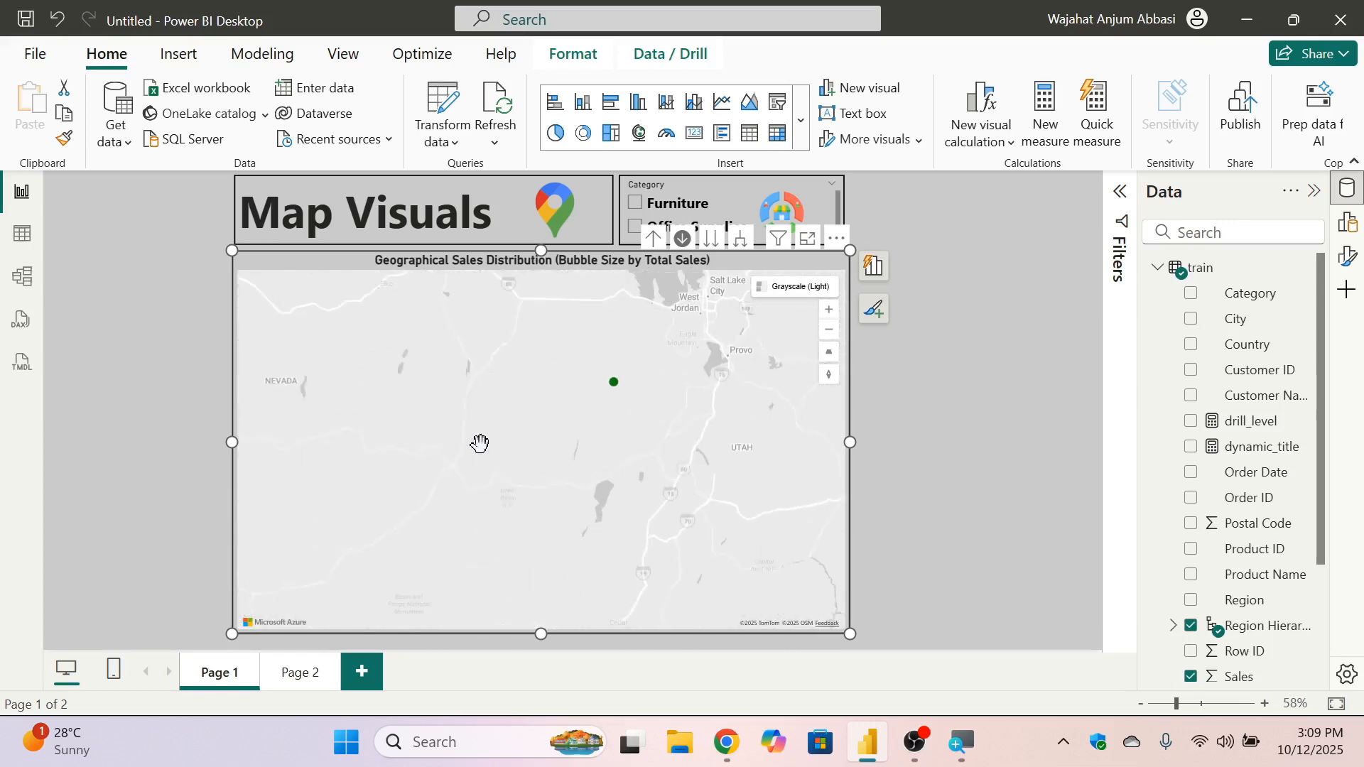
scroll(498, 435, up, 3)
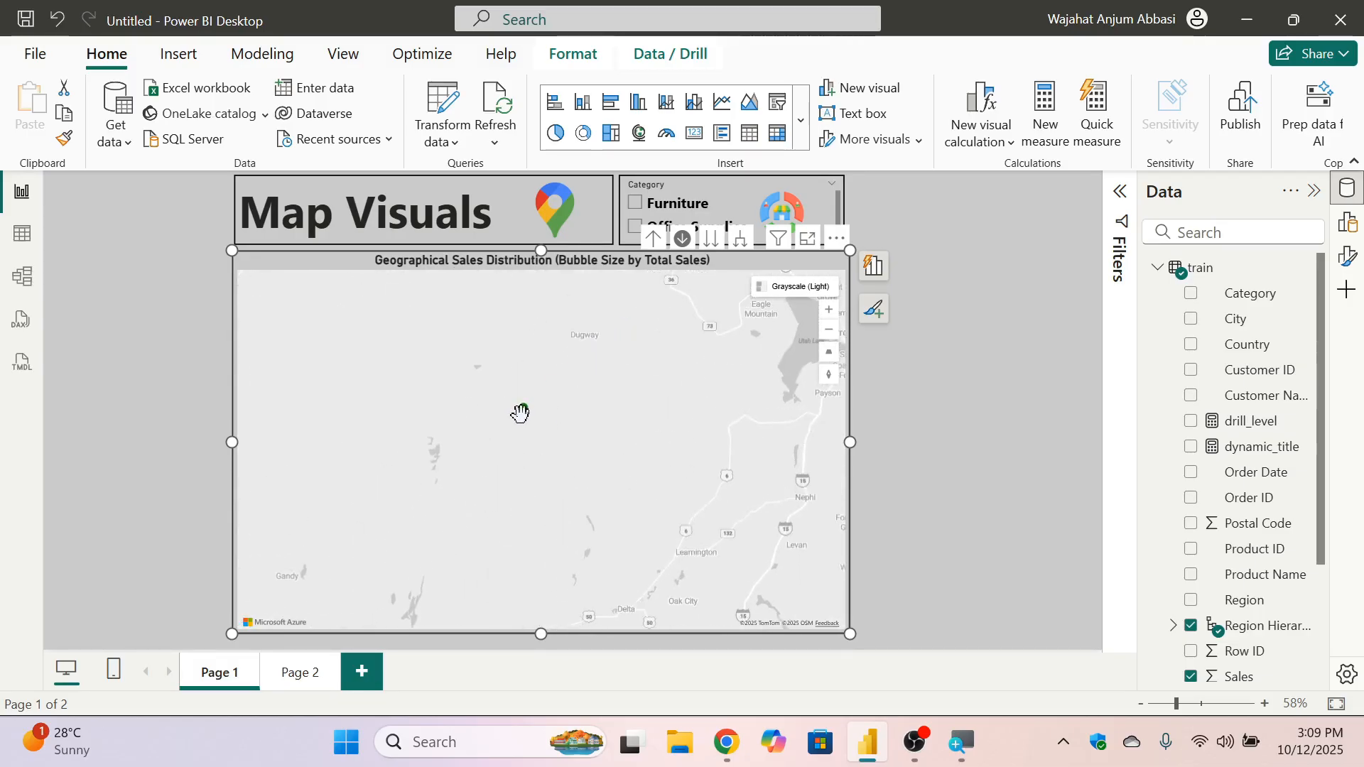
scroll(462, 432, up, 2)
scroll(455, 426, up, 2)
drag(504, 433, 455, 491)
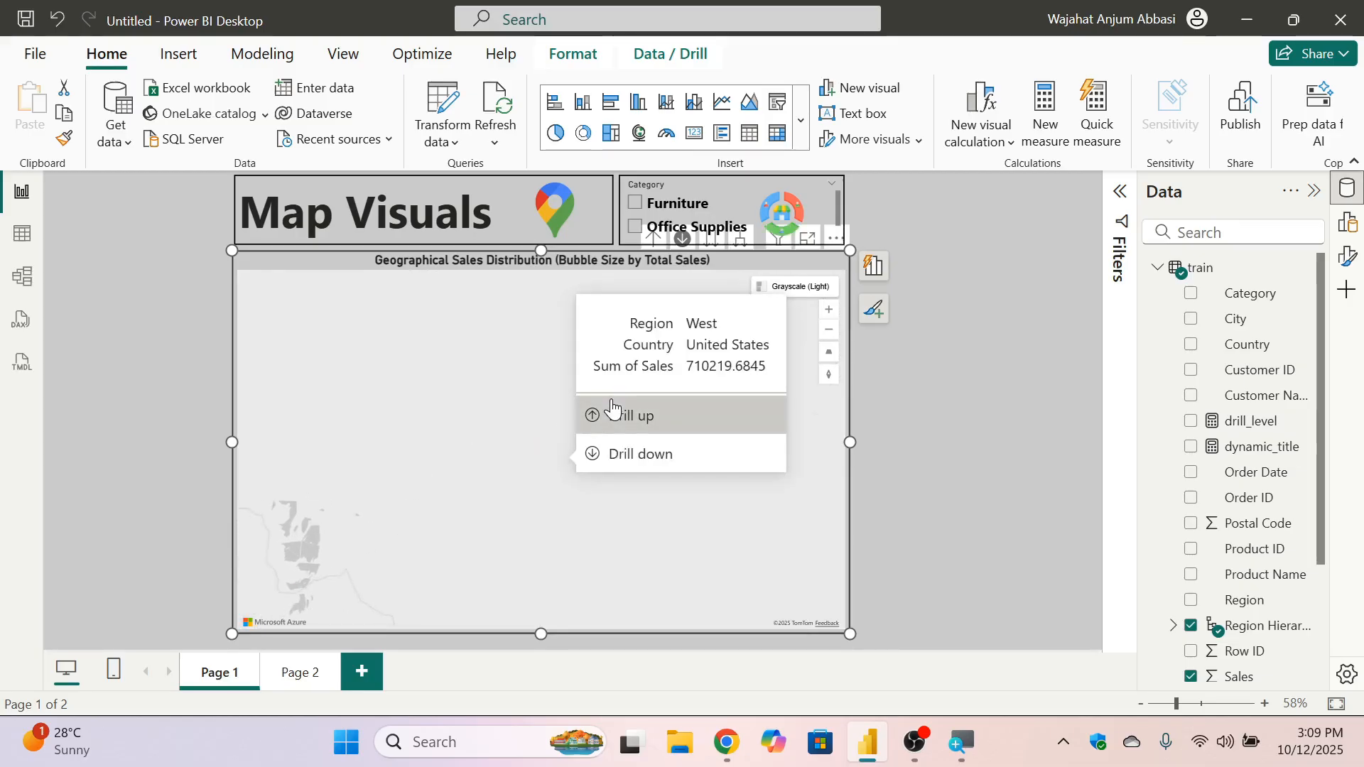
click(610, 413)
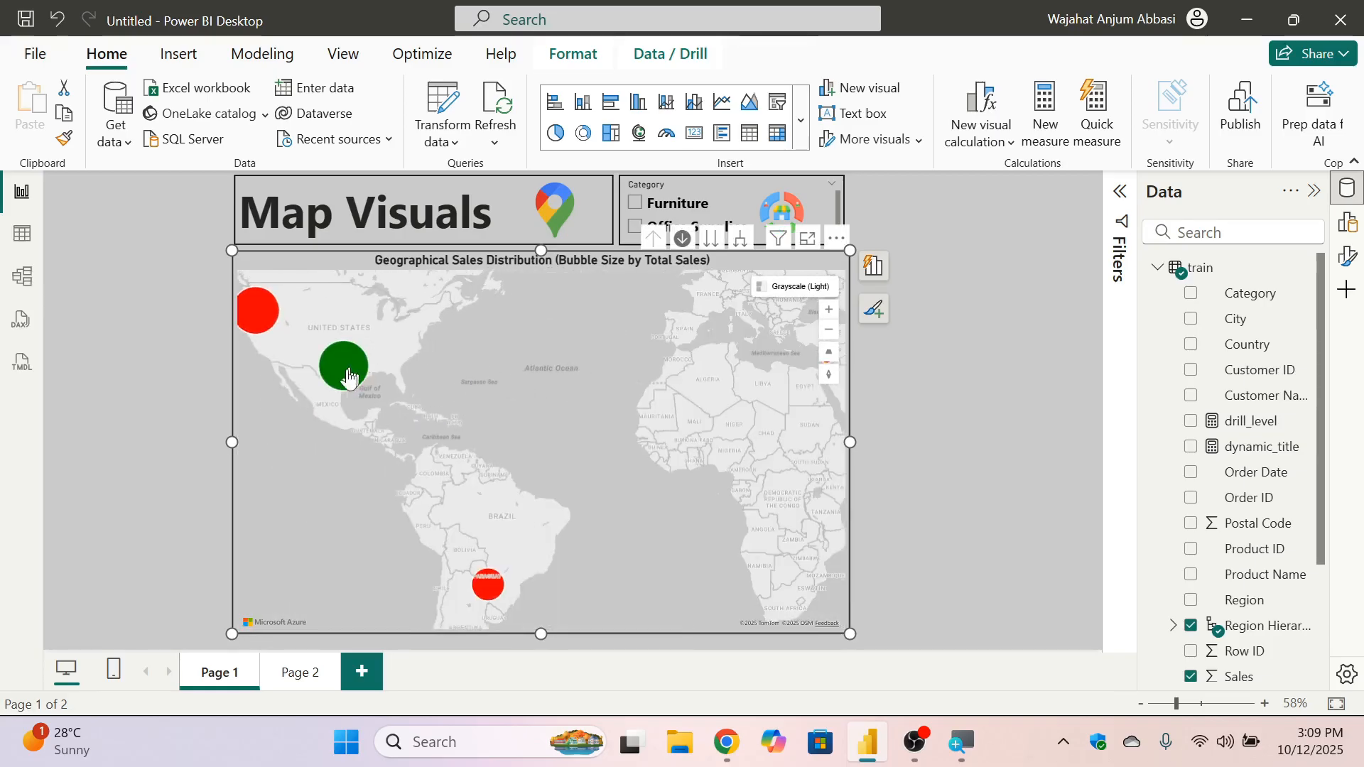
Drill the West region down to country level, expand it to states, and expand those to cities.
click(344, 367)
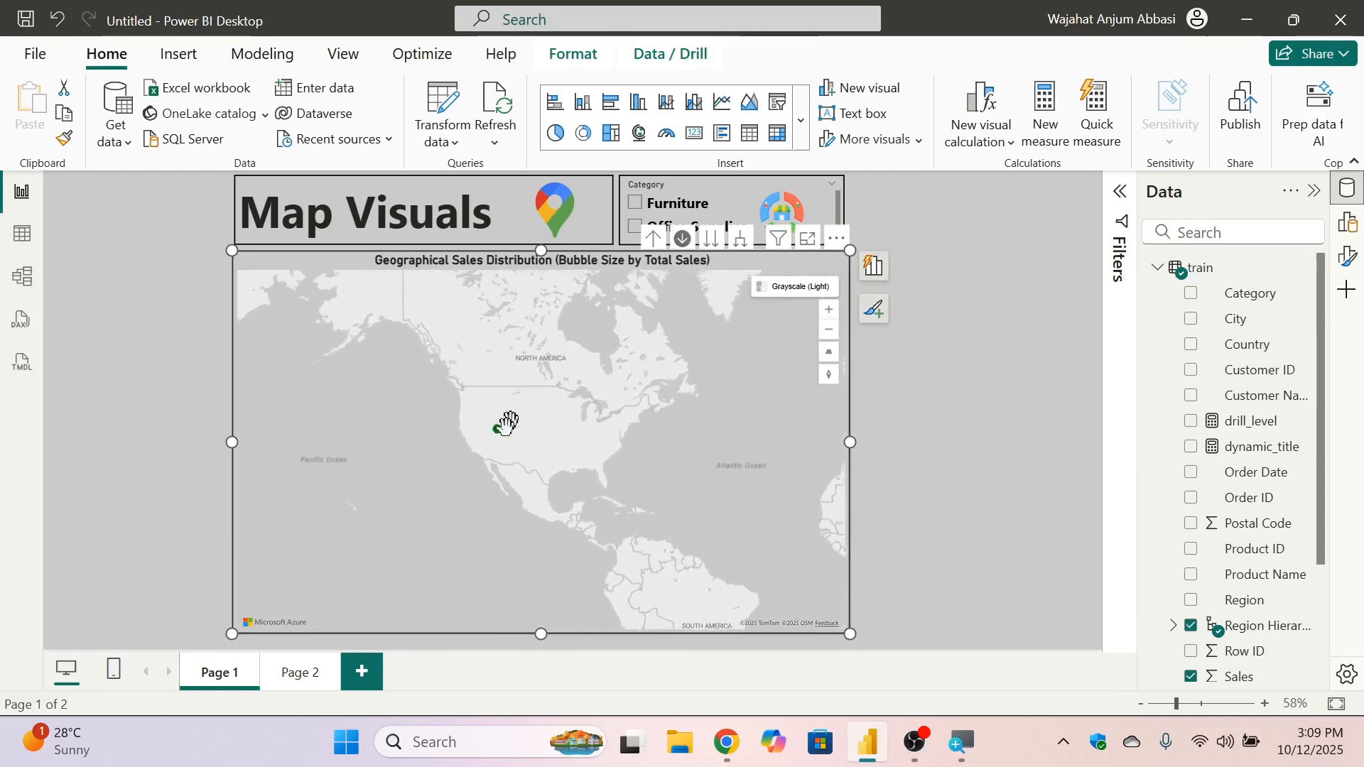
click(712, 250)
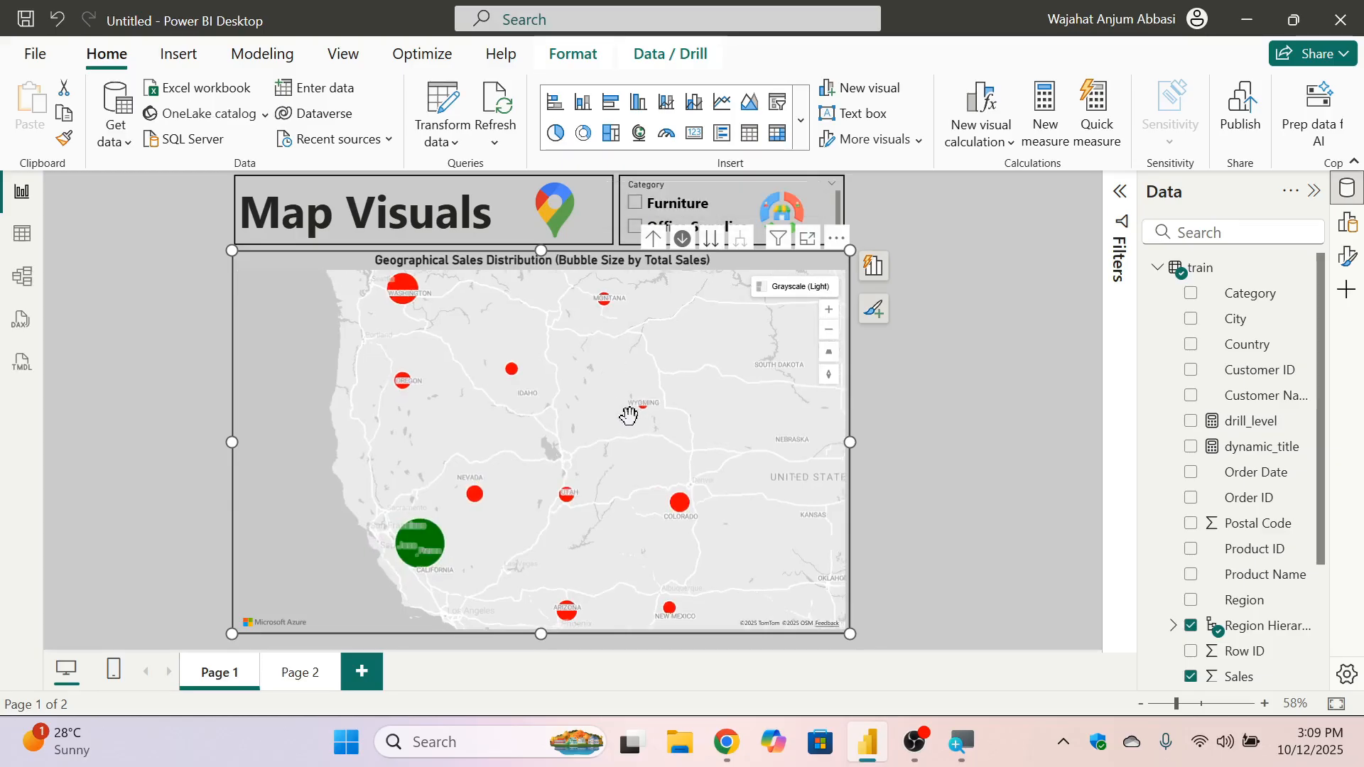
scroll(629, 416, up, 2)
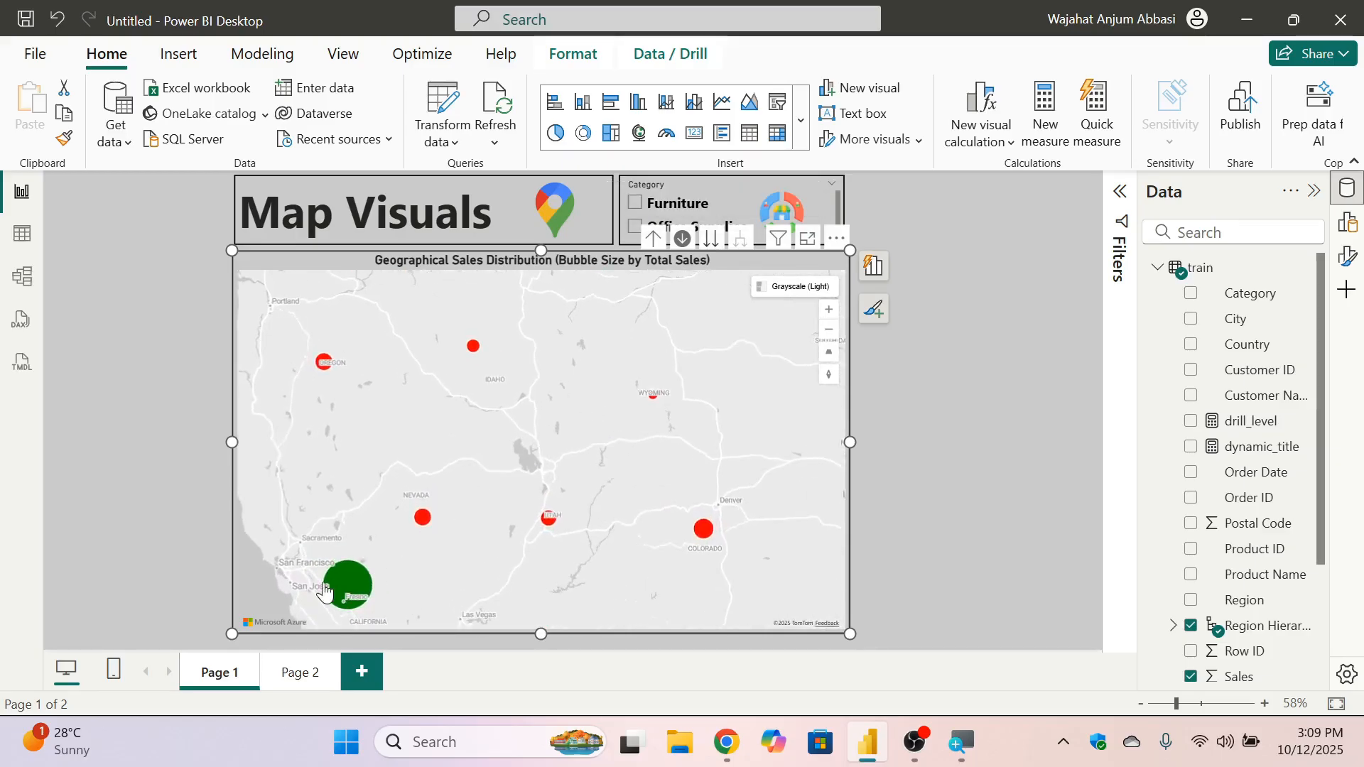
click(710, 246)
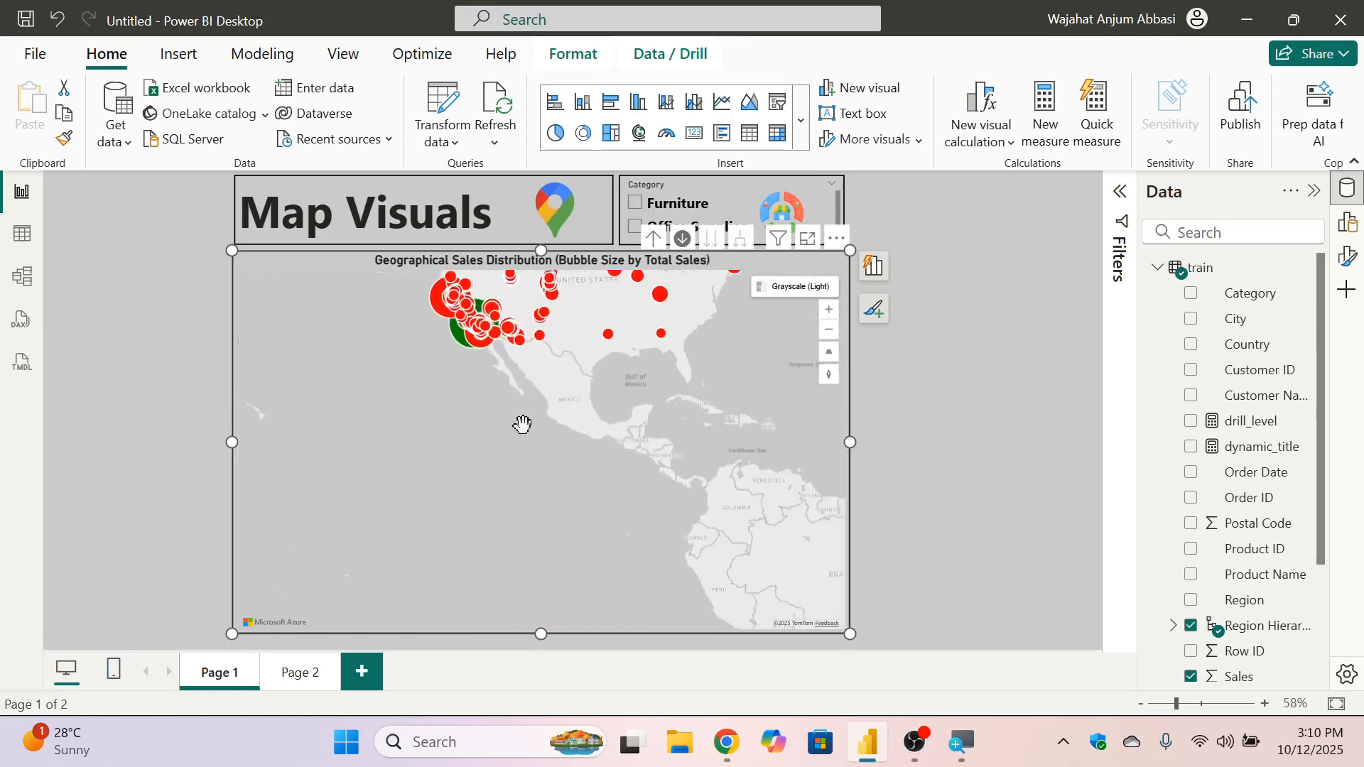
Inspect the West region's city sales bubbles around Los Angeles and the Southern California coast on the map.
drag(514, 452, 493, 530)
scroll(493, 517, up, 6)
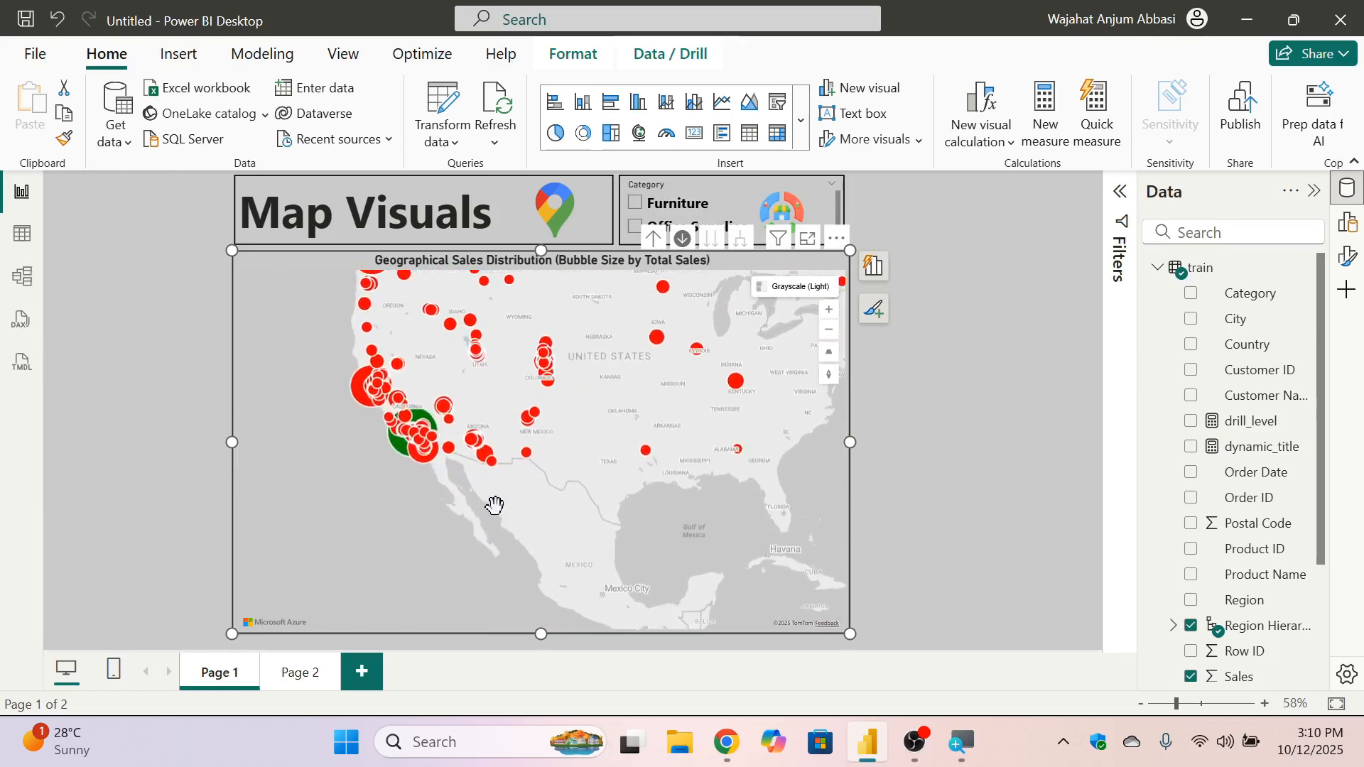
drag(495, 478, 606, 467)
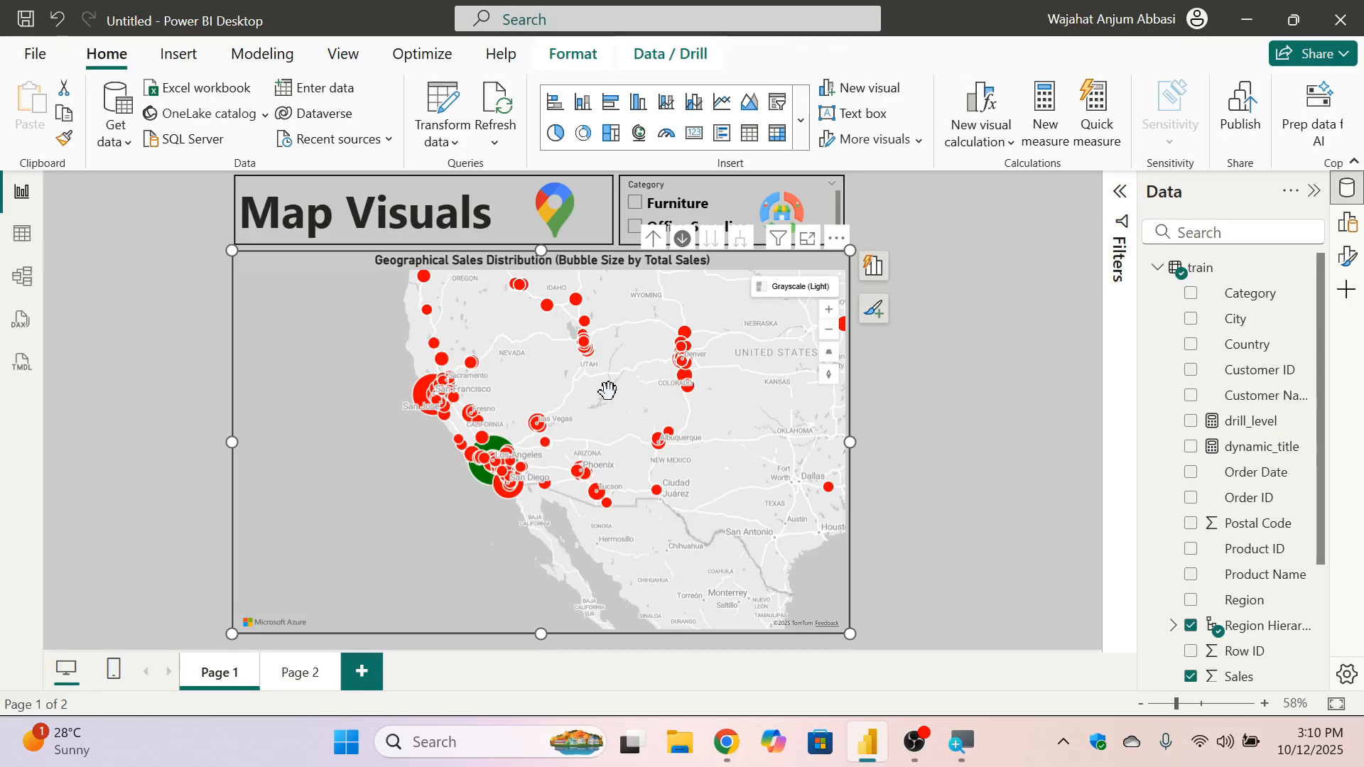
scroll(639, 481, up, 3)
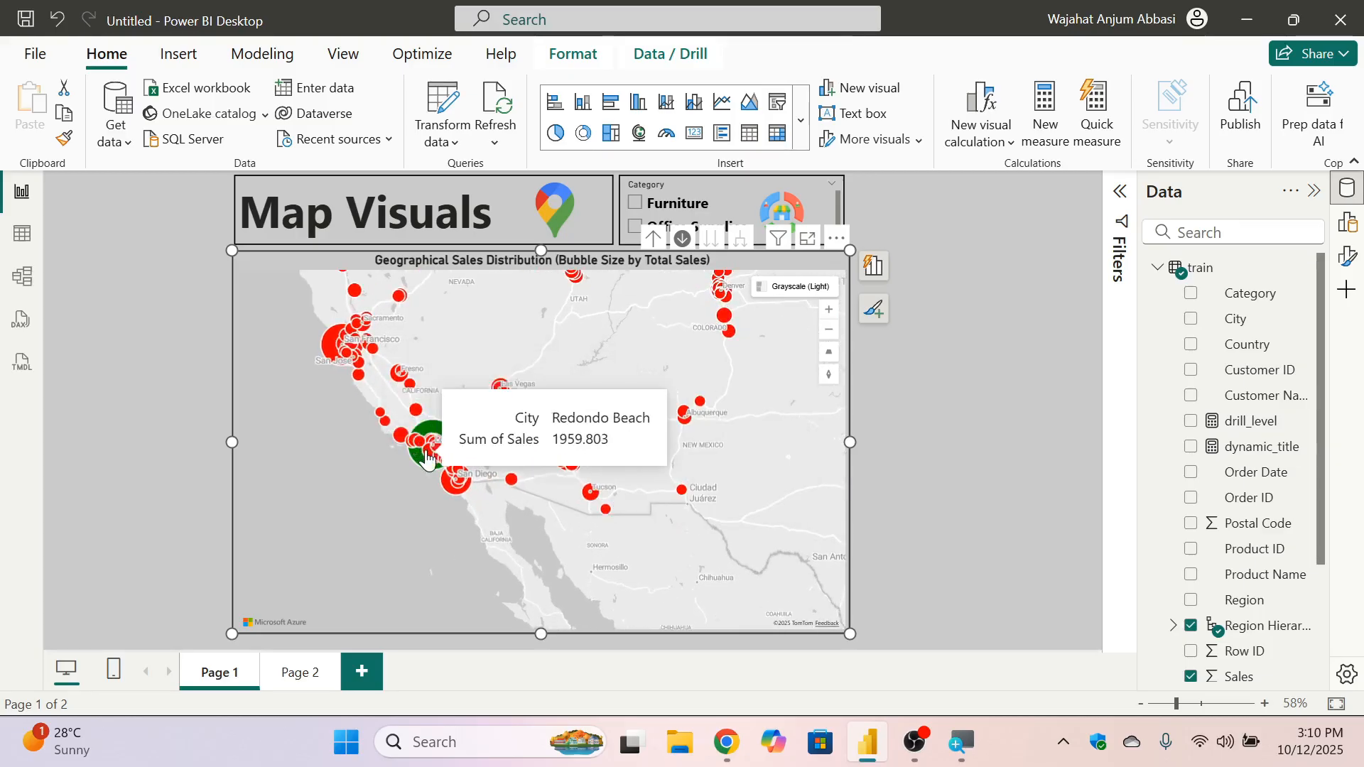
mouse_move(426, 459)
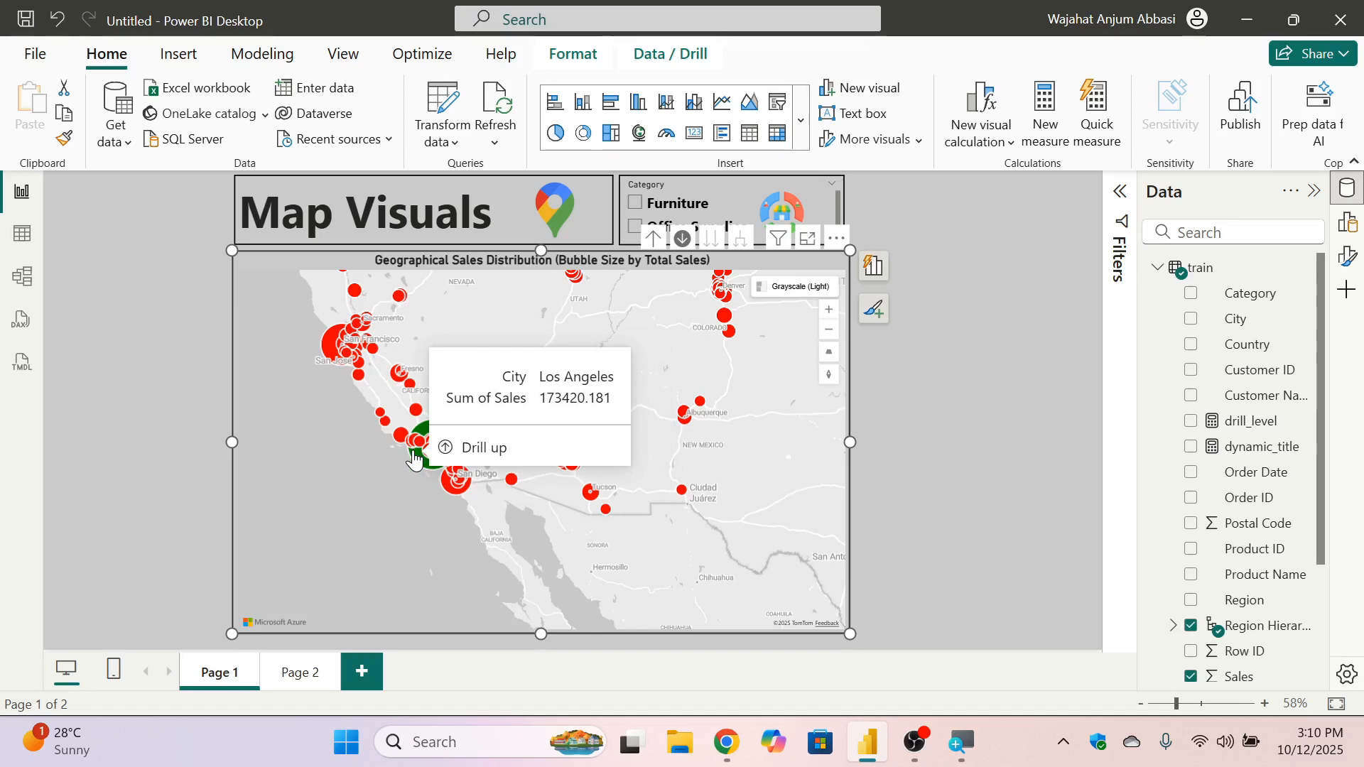
click(976, 483)
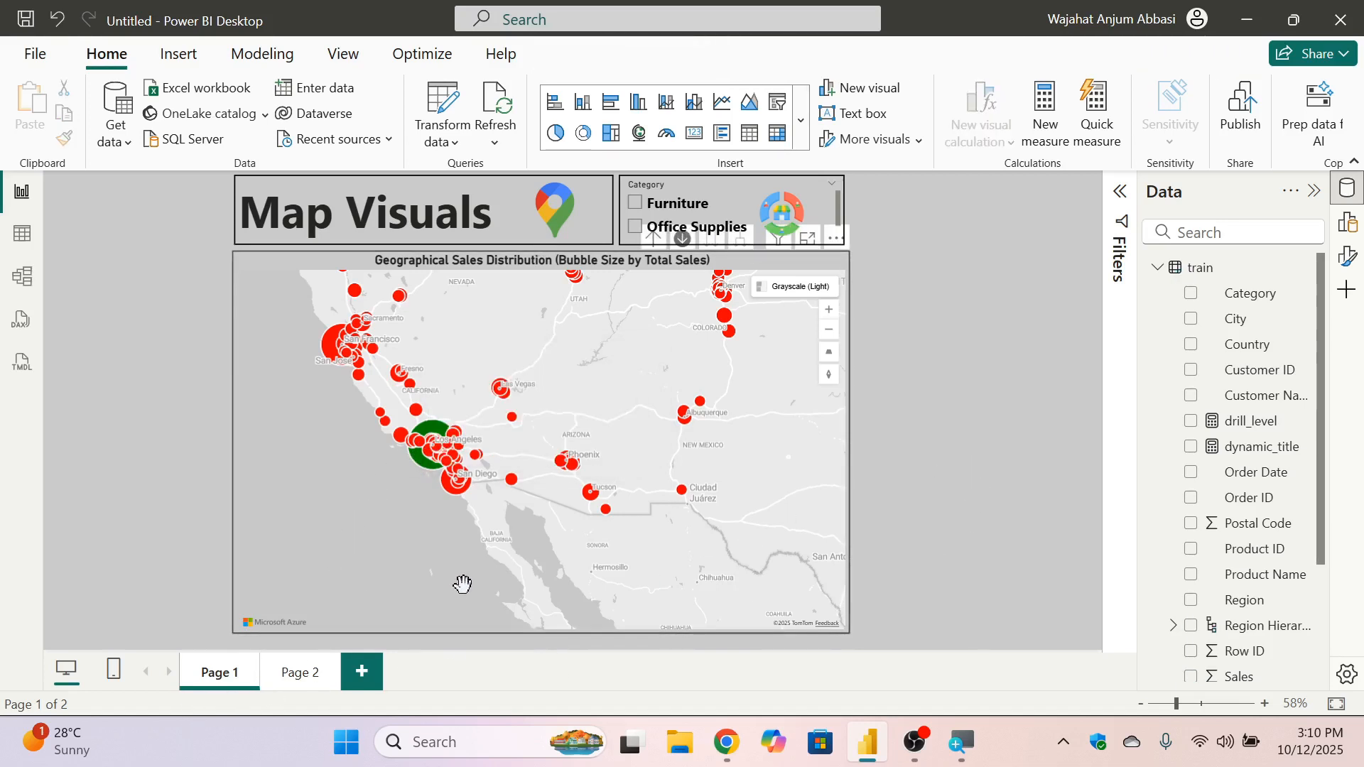
Review the country, city, state, postal code and region columns in the train table's data and return to the report.
click(22, 236)
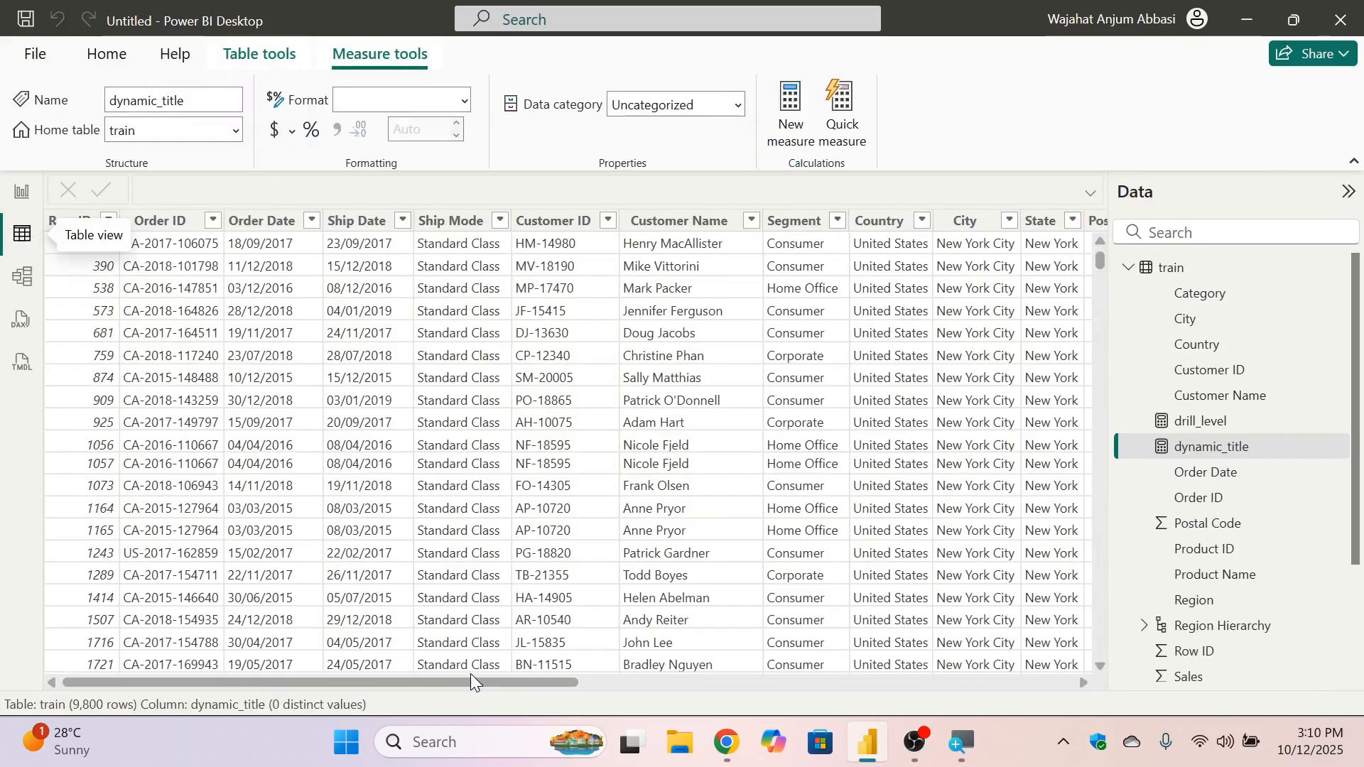
drag(470, 682, 742, 686)
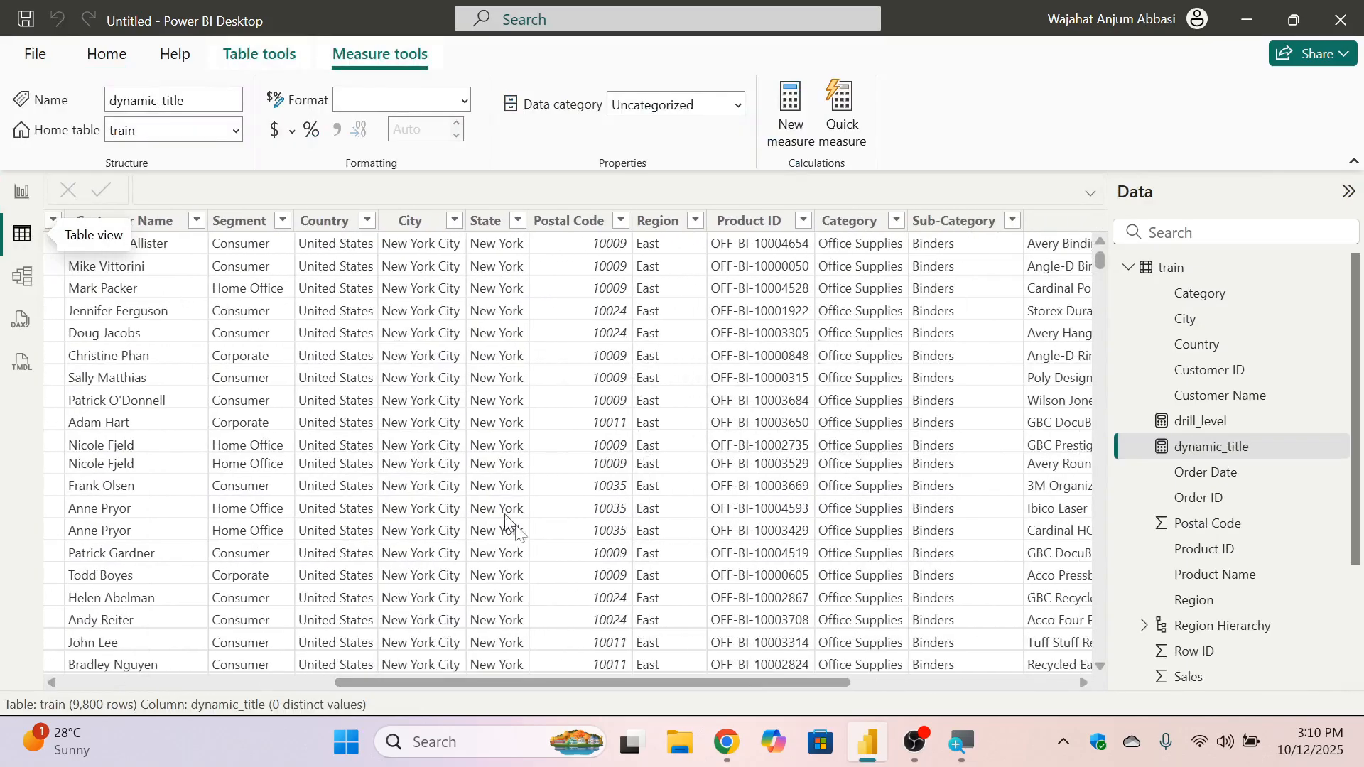
drag(574, 682, 380, 660)
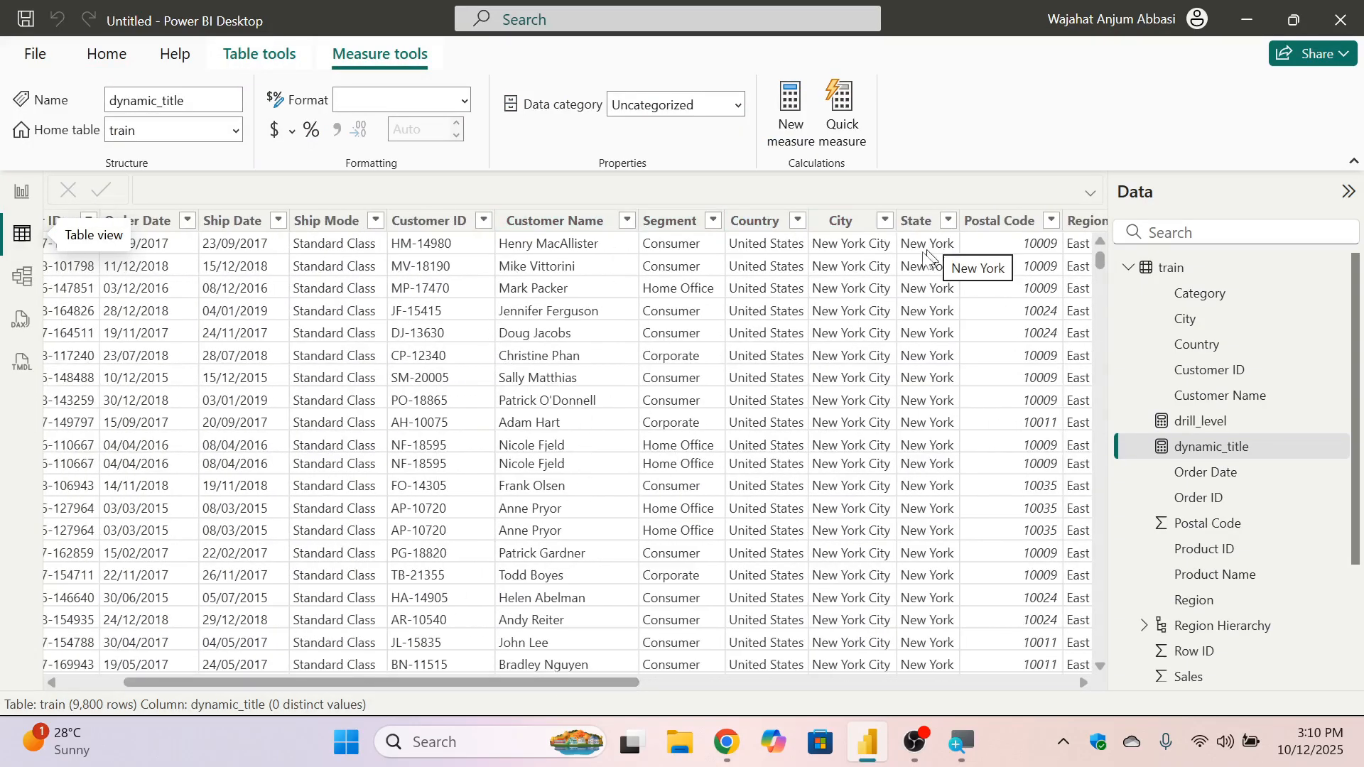
drag(330, 683, 569, 627)
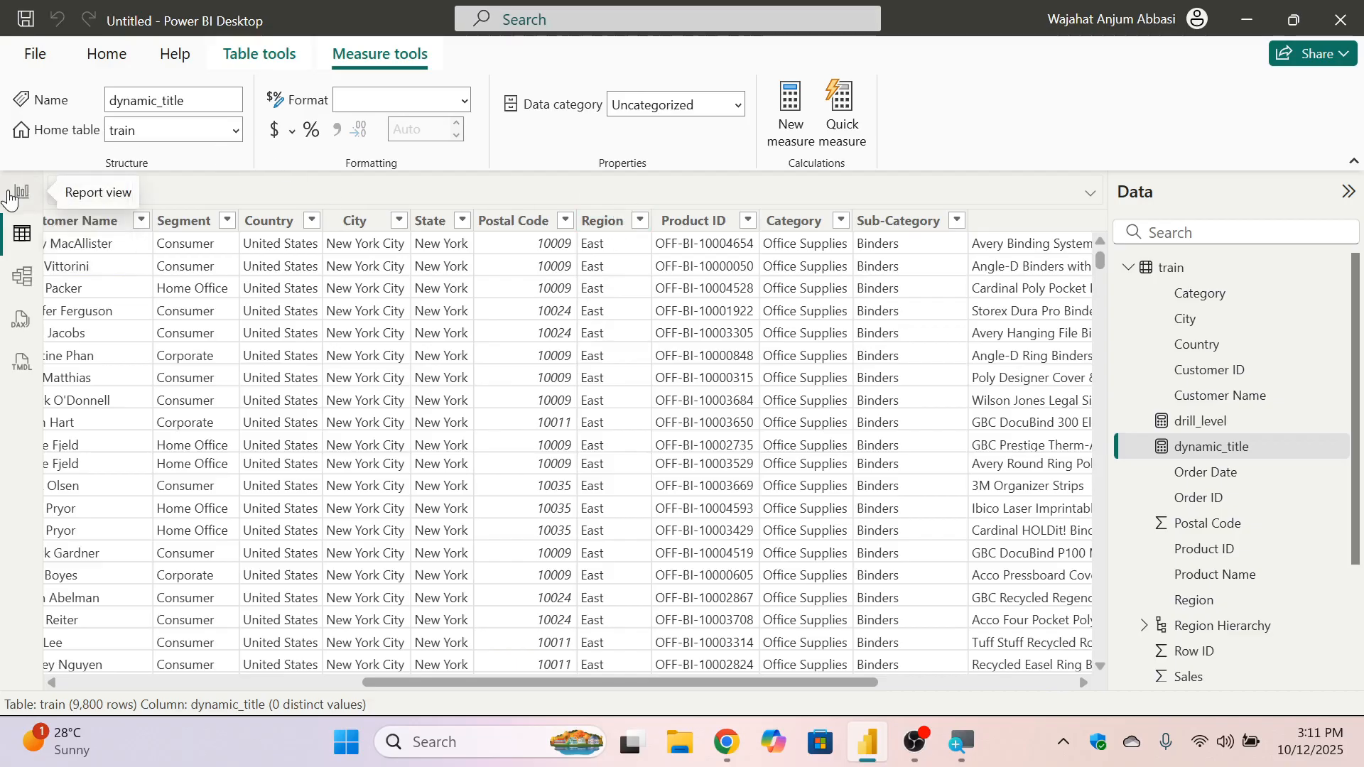
click(10, 189)
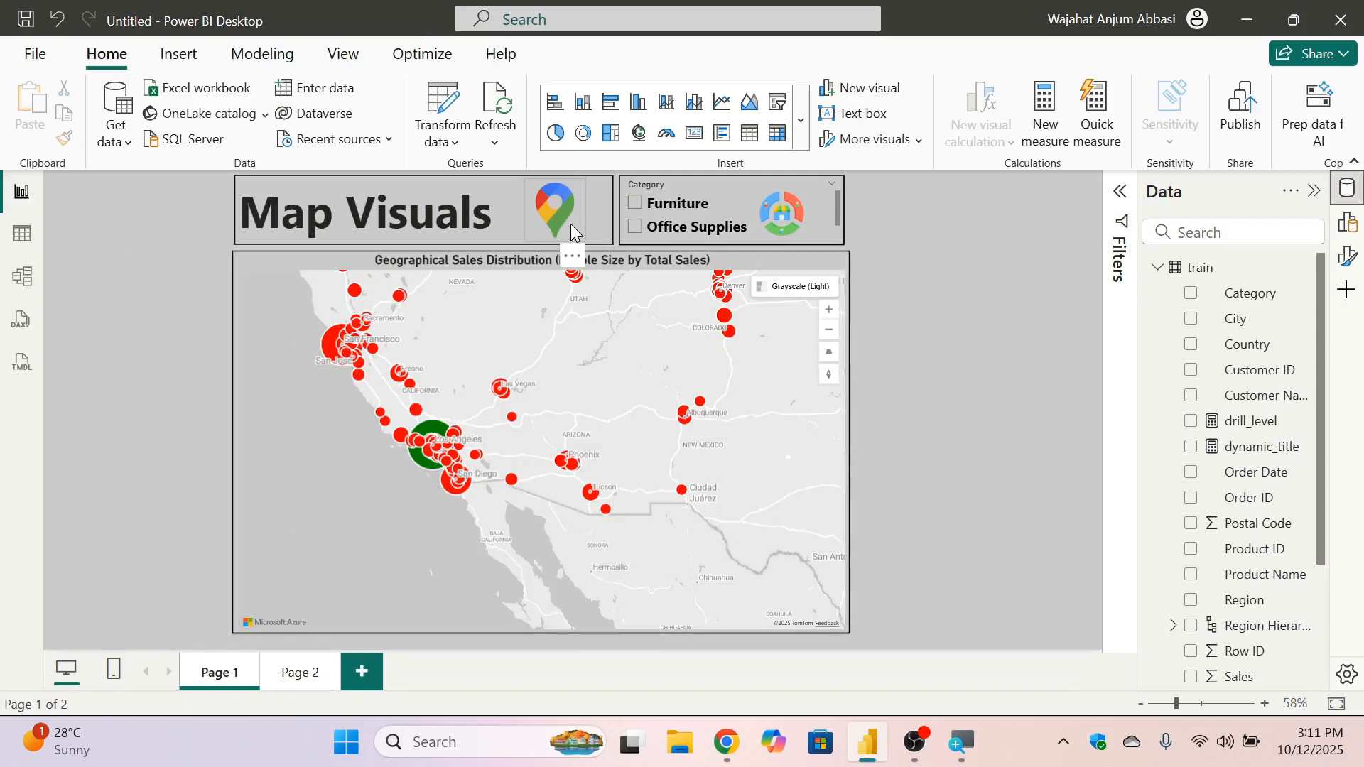
Copy the Map Visuals title box together with the map pin image from Page 1 and paste them onto Page 2.
click(547, 227)
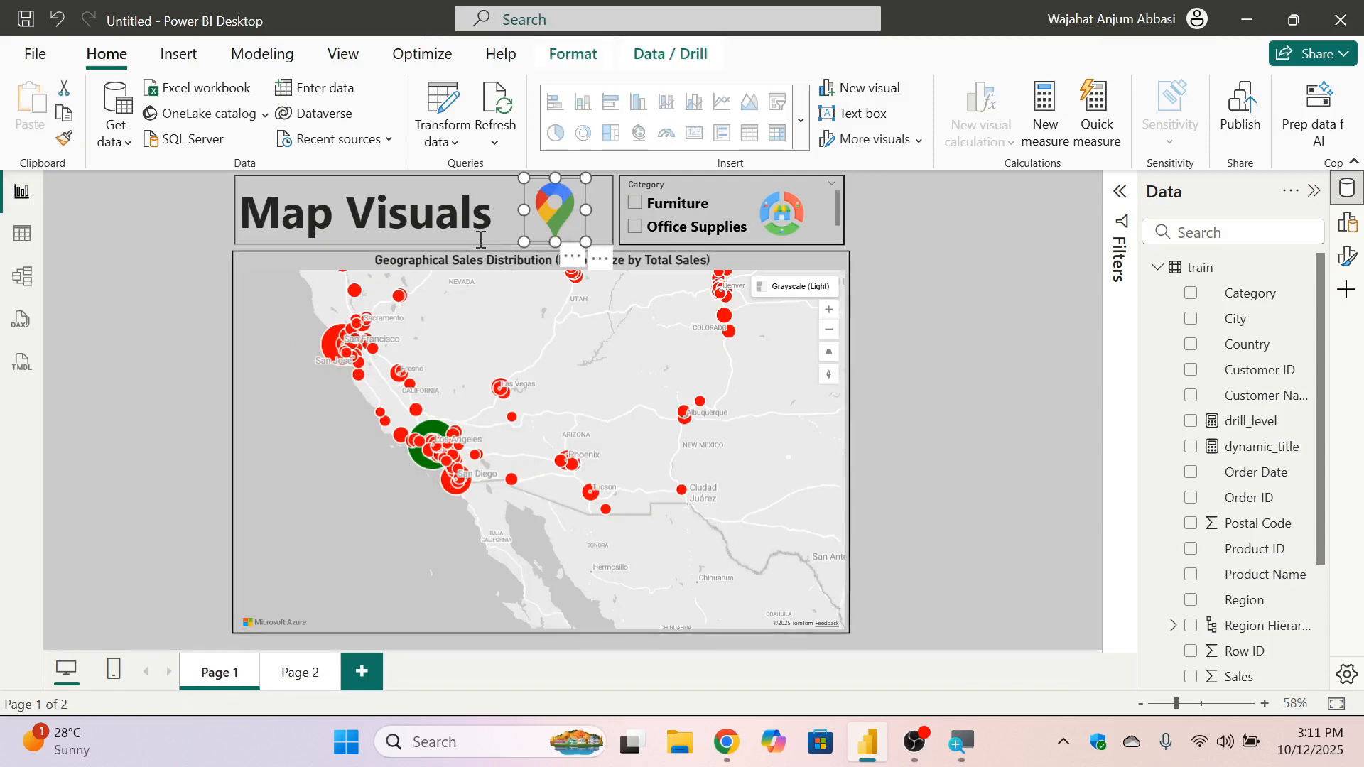
click(505, 241)
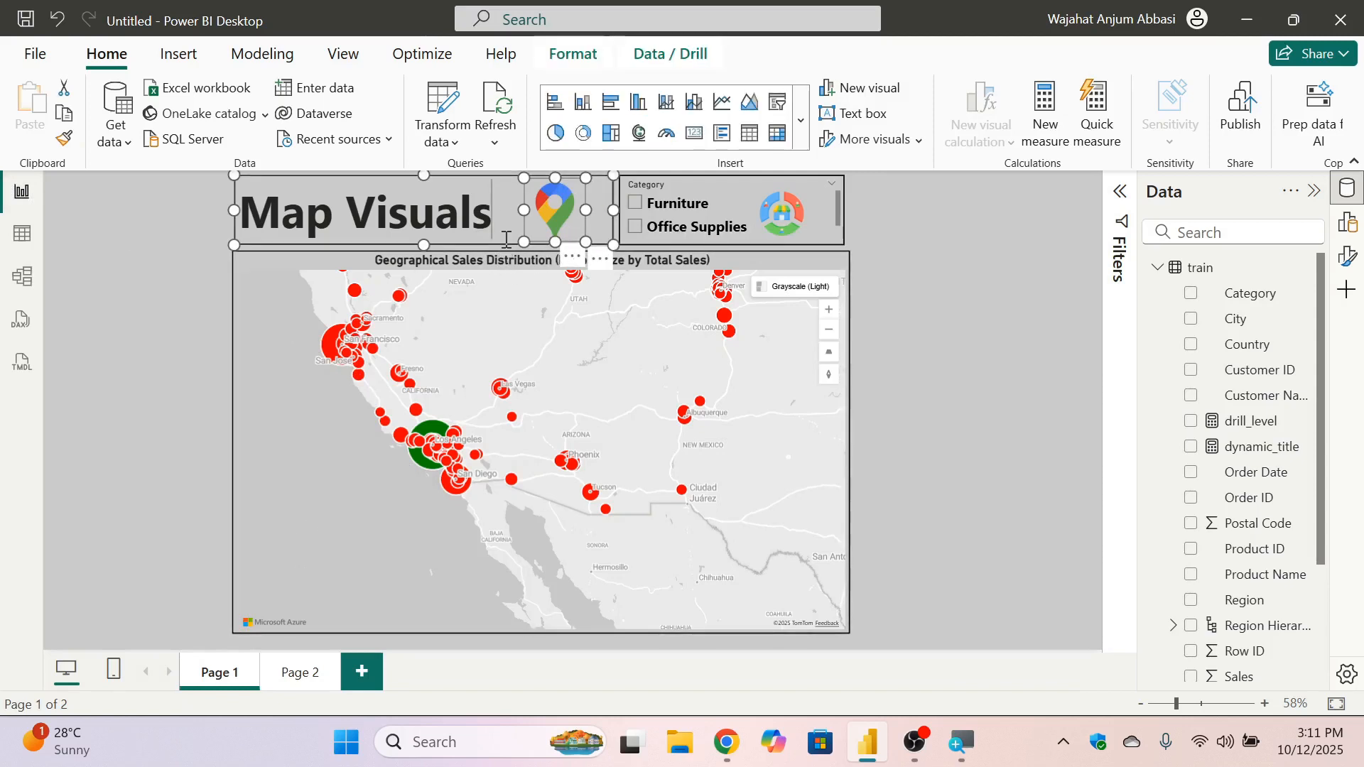
ctrl+click(394, 177)
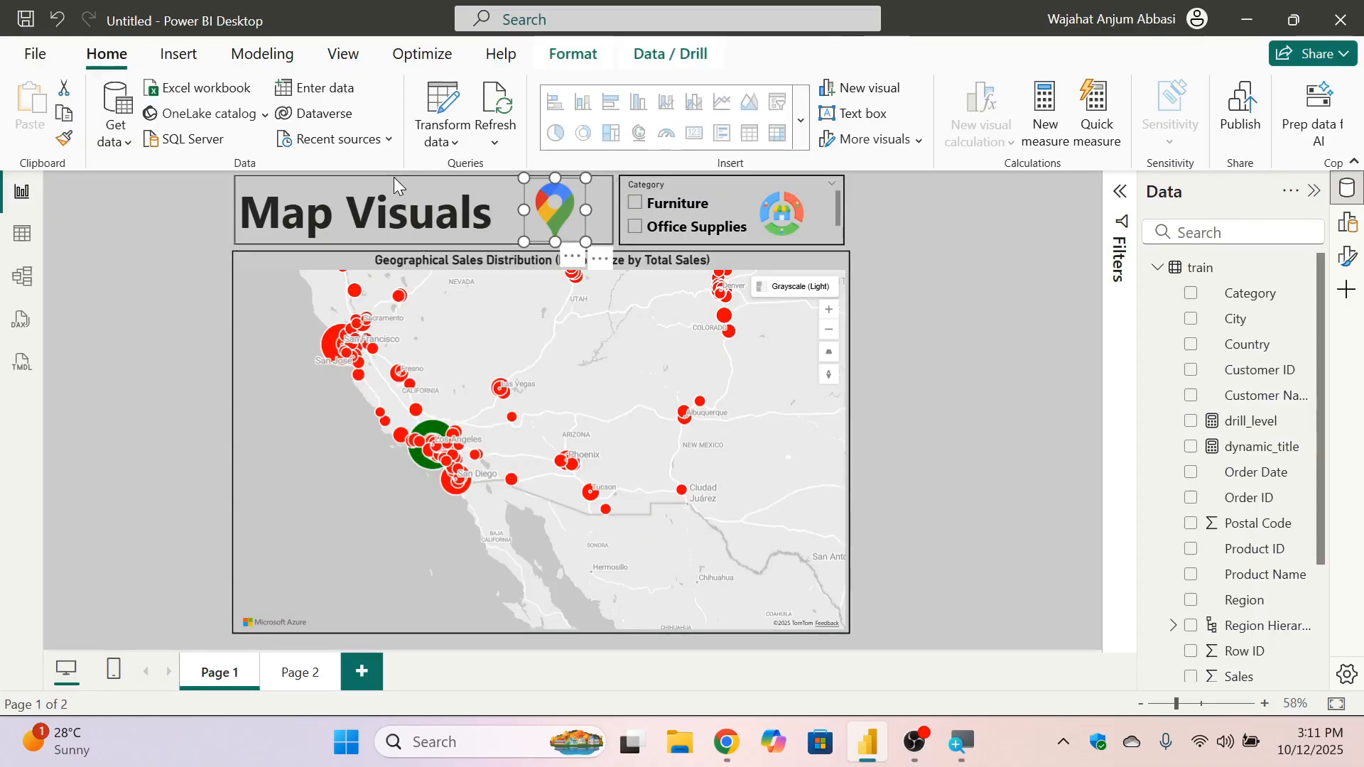
ctrl+click(394, 177)
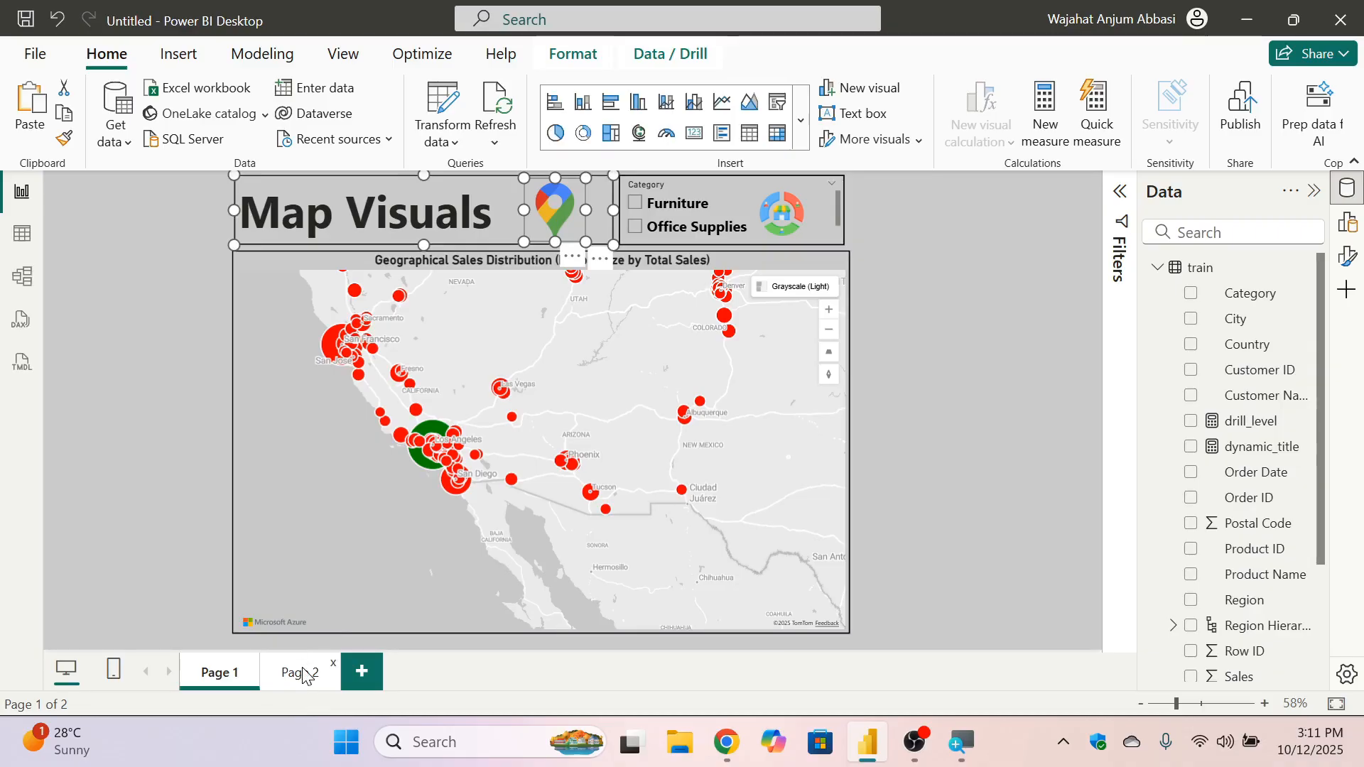
click(323, 671)
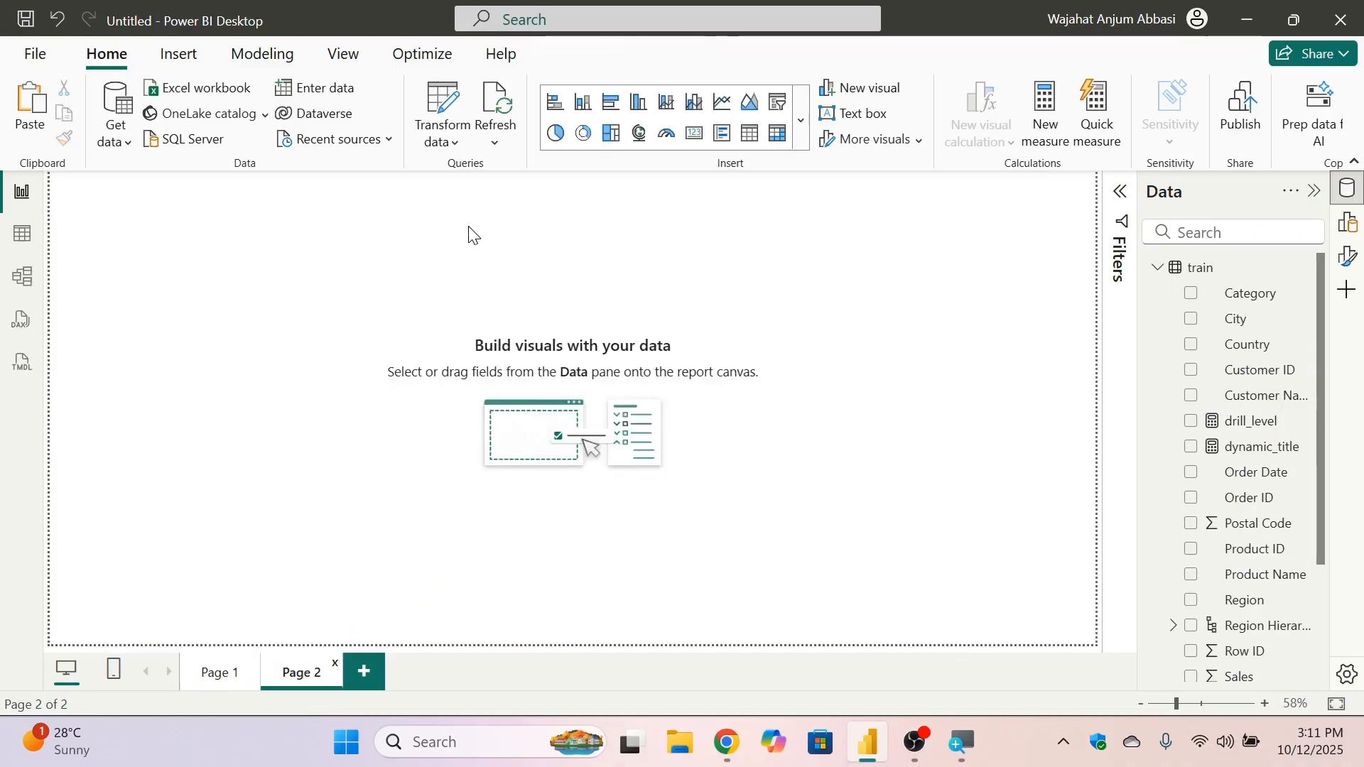
key(ctrl+v)
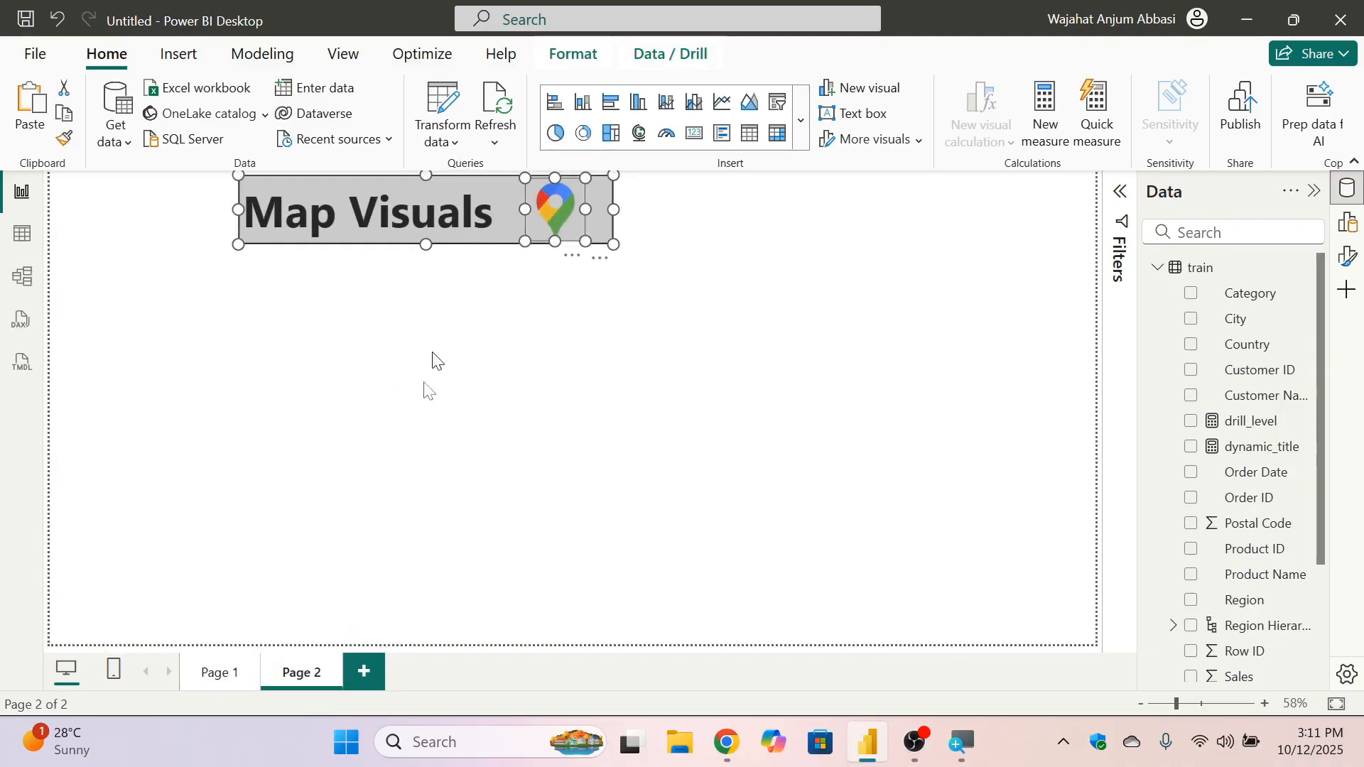
Set Page 2's canvas background to light gray with 0% transparency and close the formatting options.
right_click(688, 382)
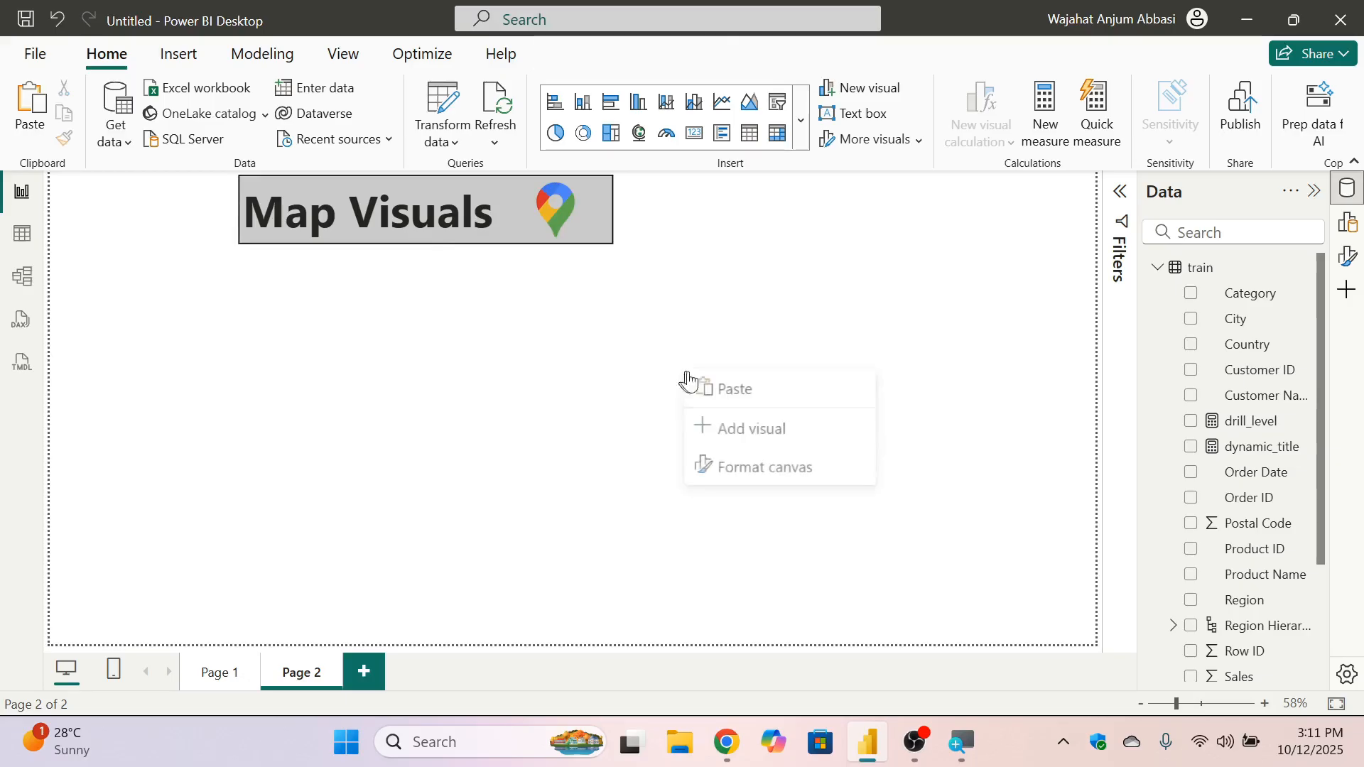
click(753, 469)
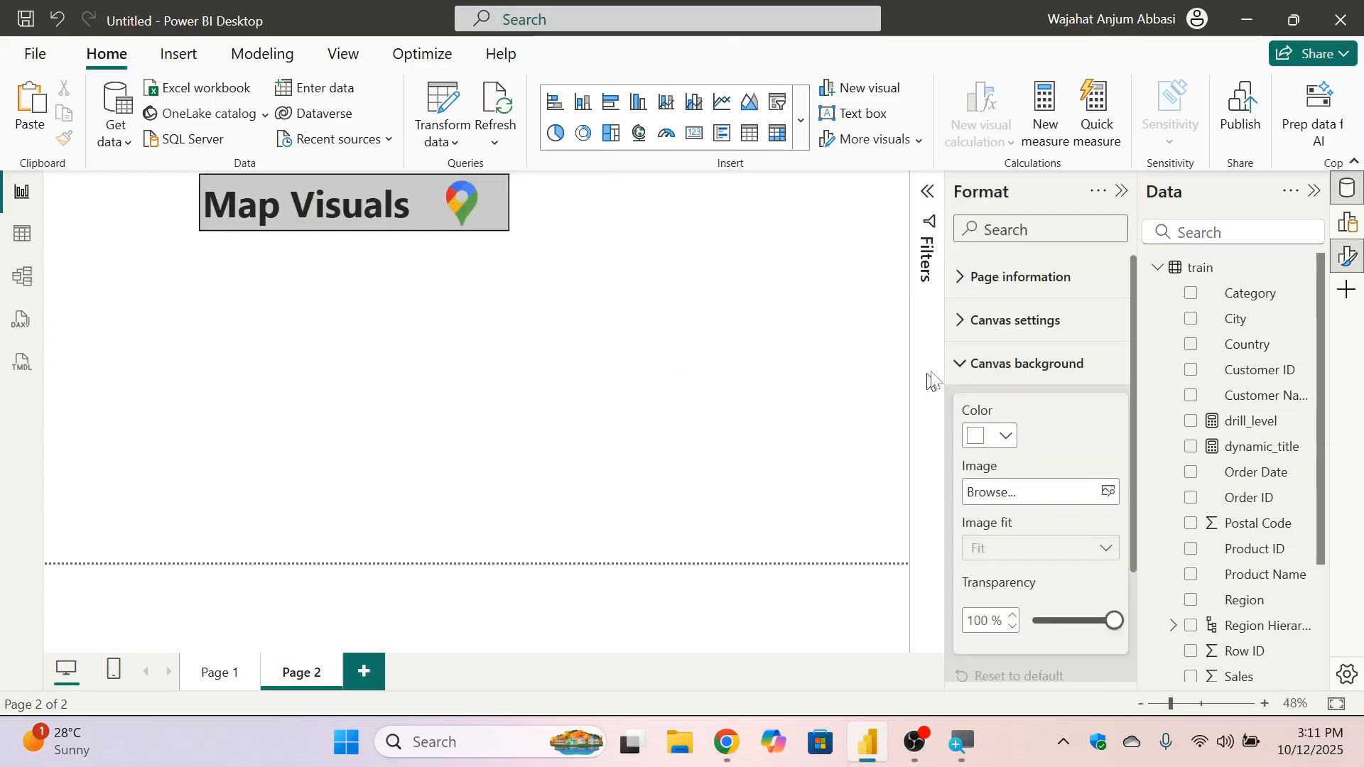
click(961, 321)
click(962, 329)
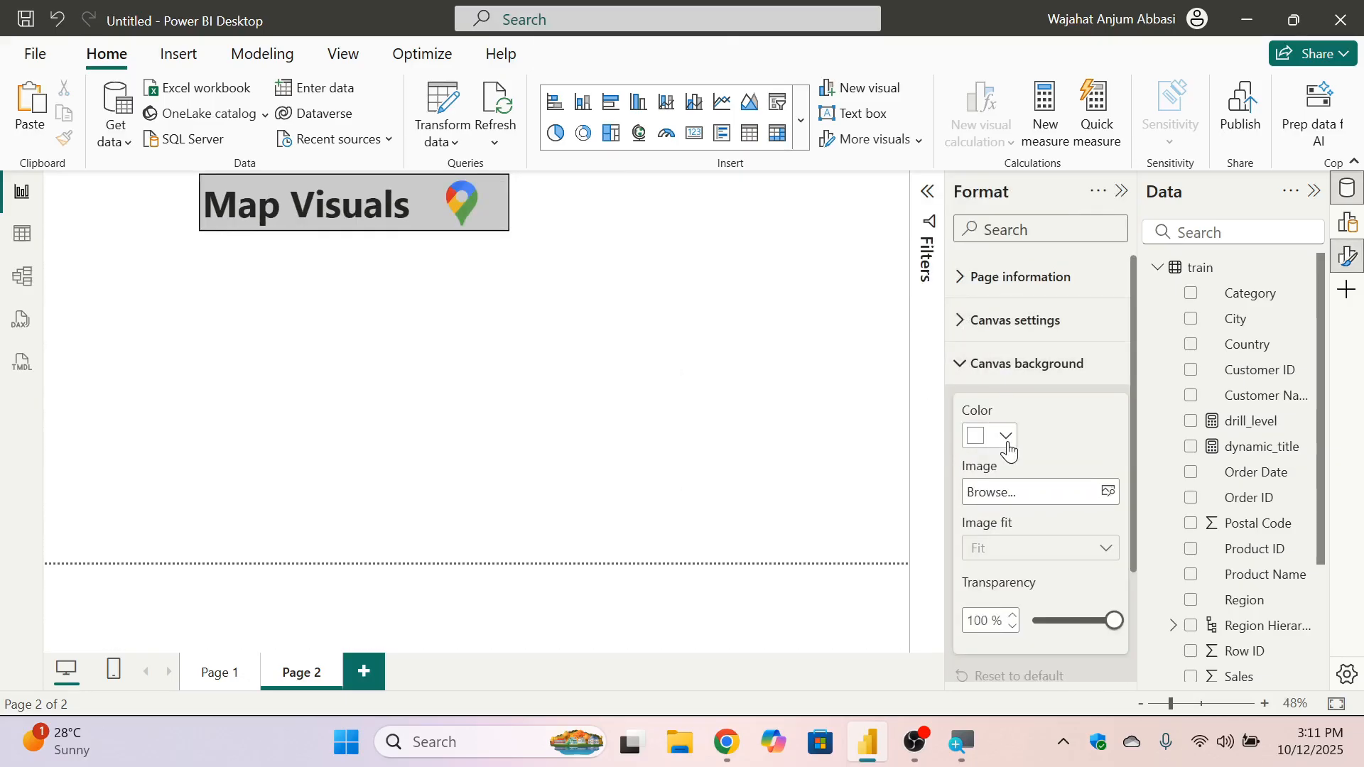
click(1006, 437)
click(991, 176)
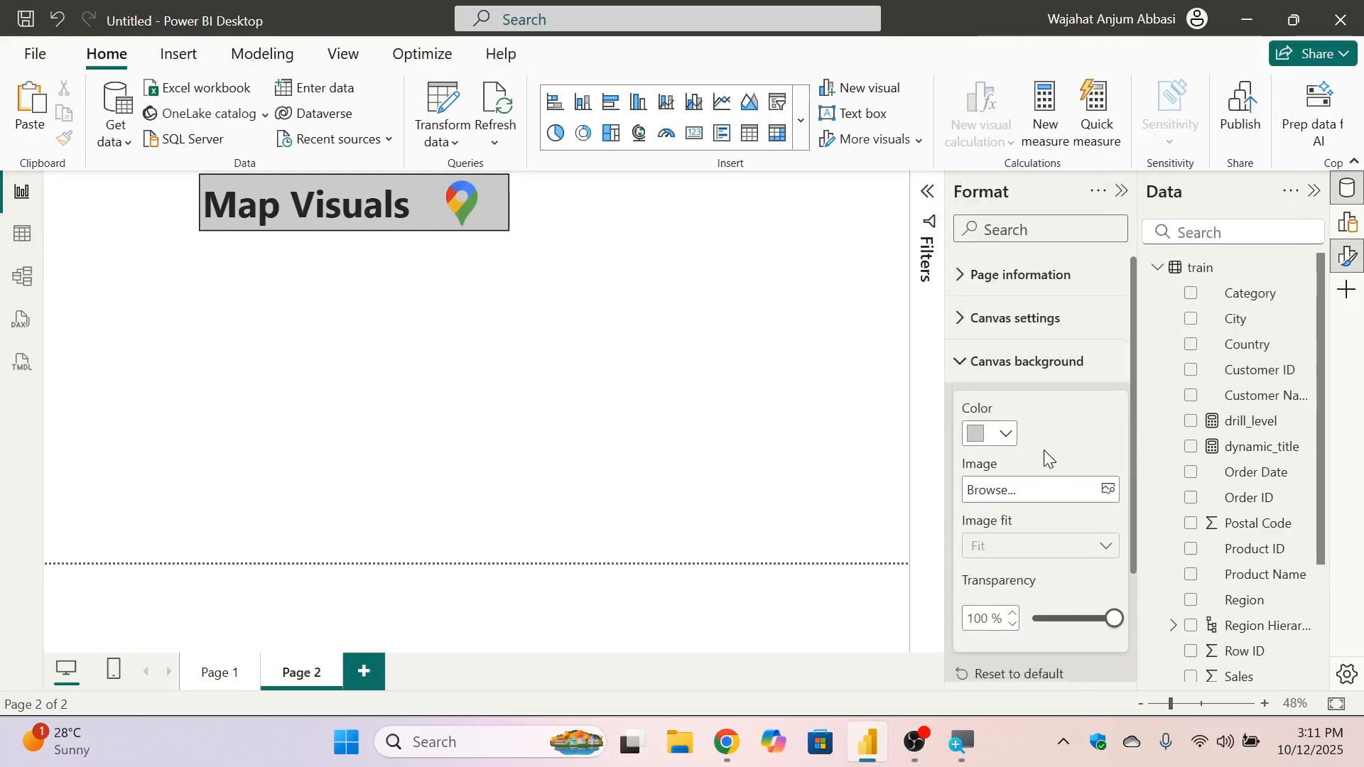
scroll(1052, 469, down, 2)
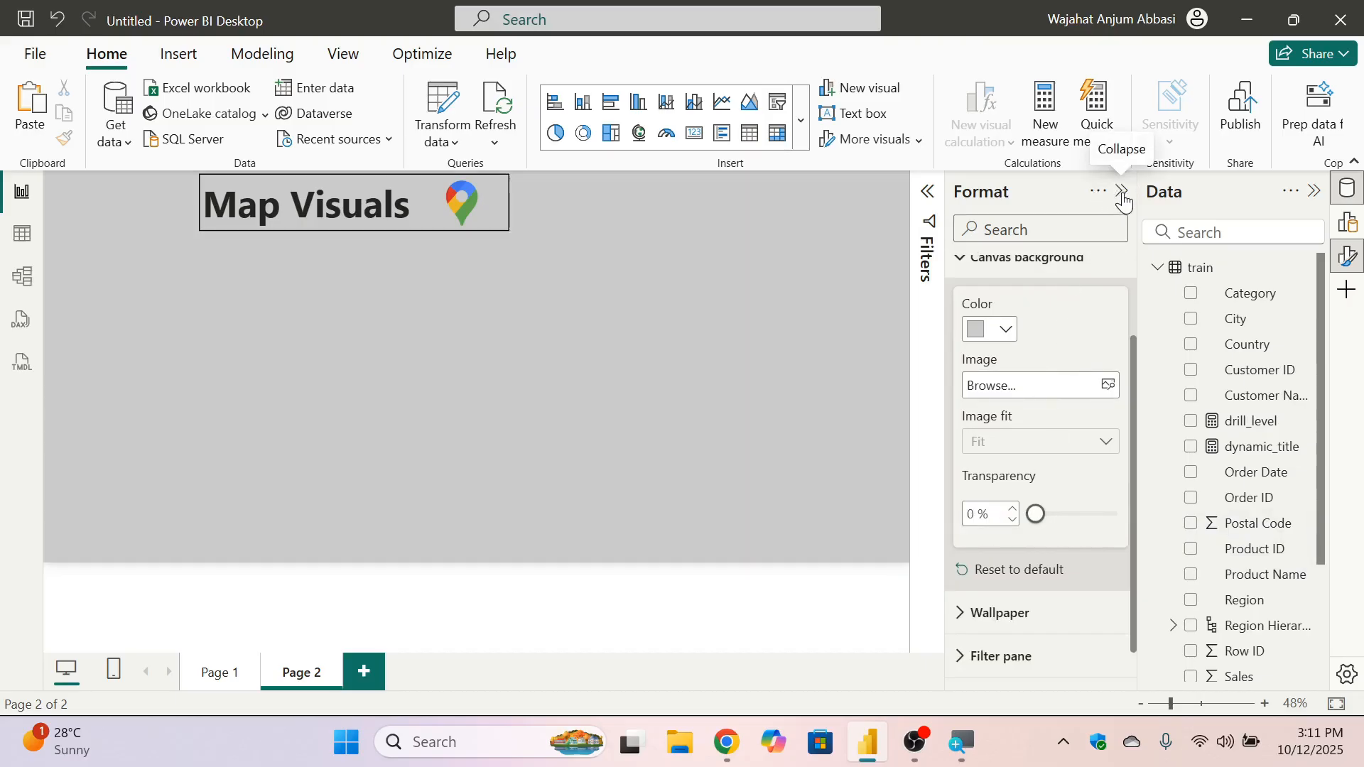
click(1123, 192)
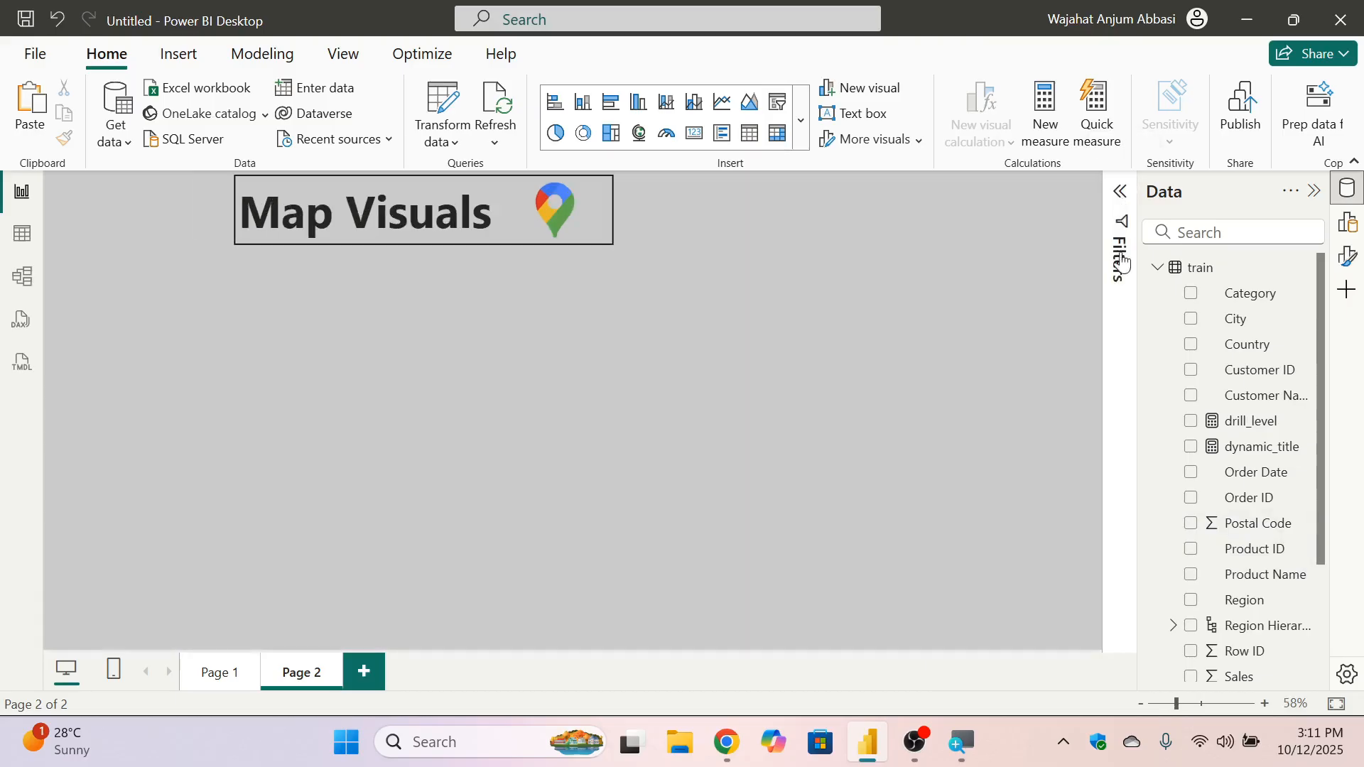
Nudge the Map Visuals title box and its pin image slightly down together on Page 2.
click(572, 213)
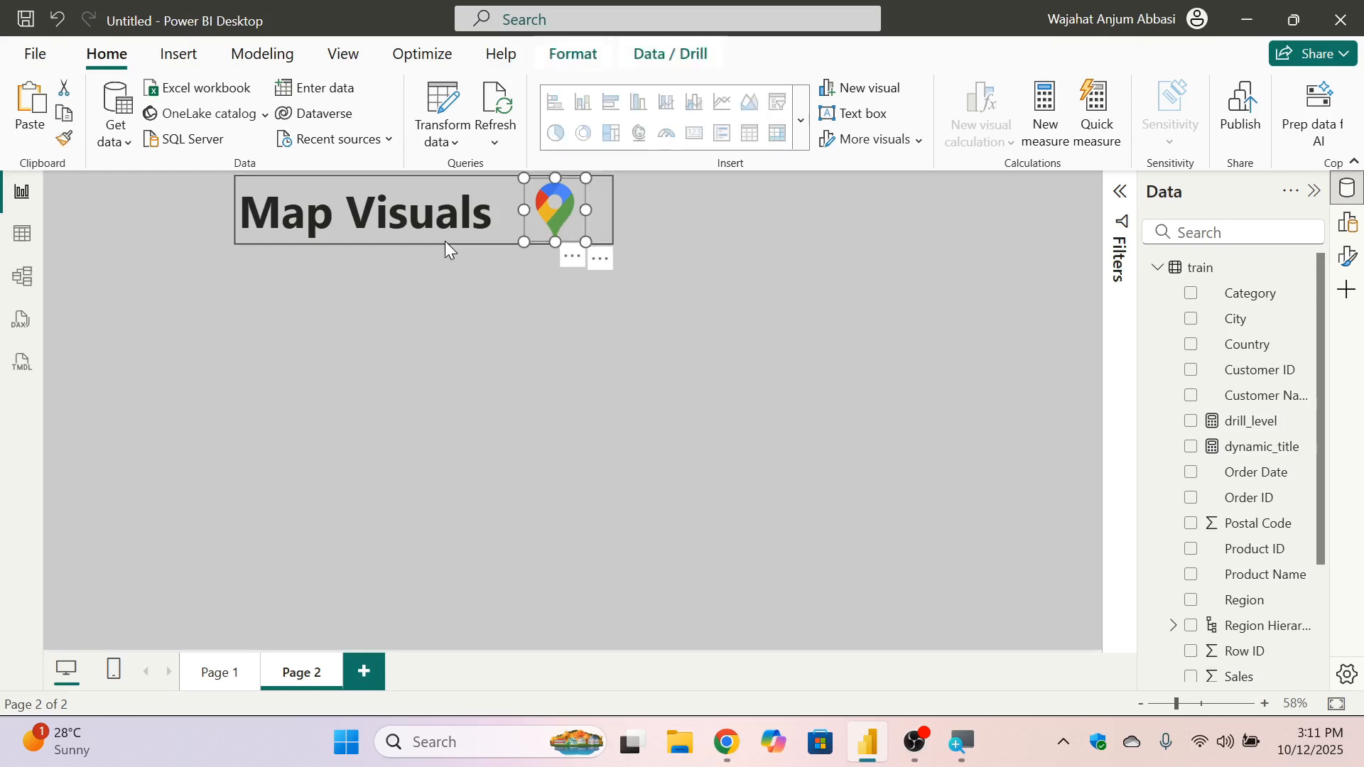
ctrl+click(445, 241)
key(Down)
key(Down)
key(Down)
key(Down)
key(Down)
key(Down)
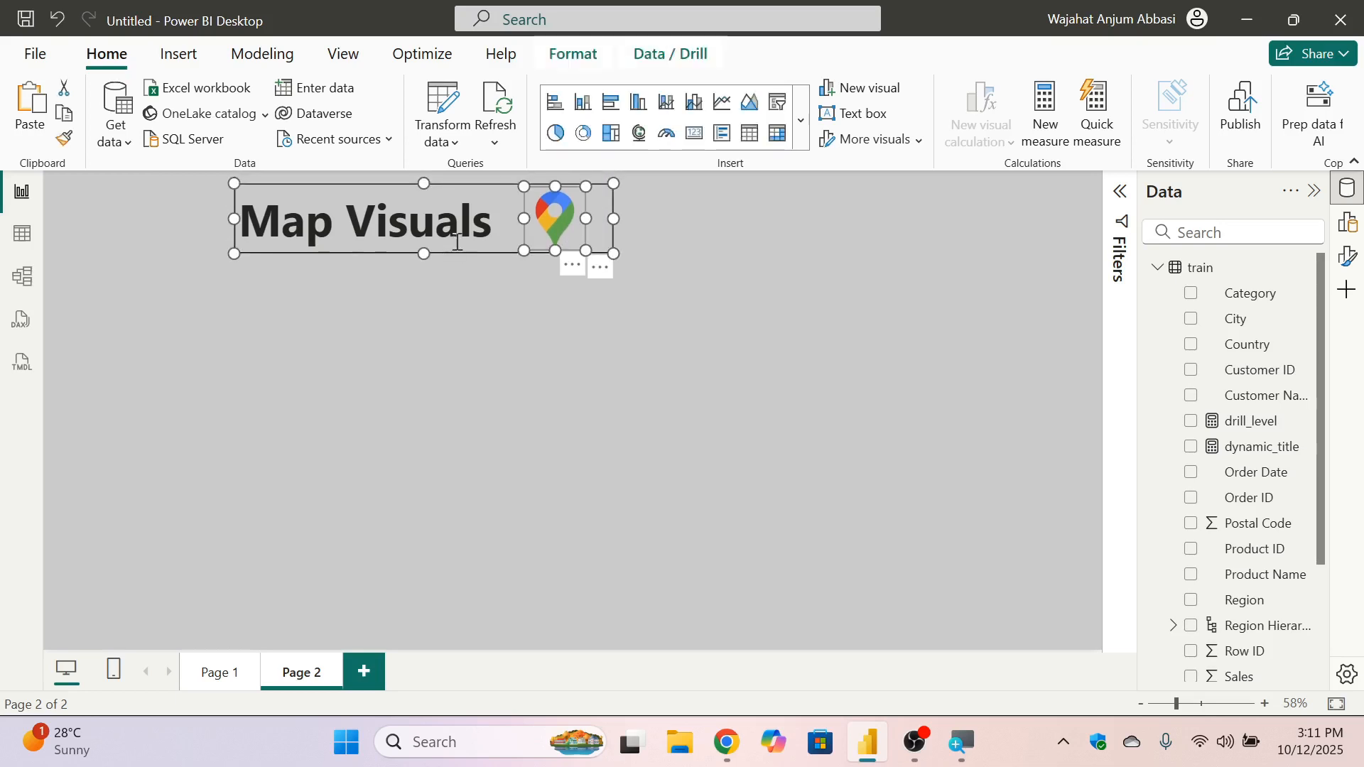
click(812, 254)
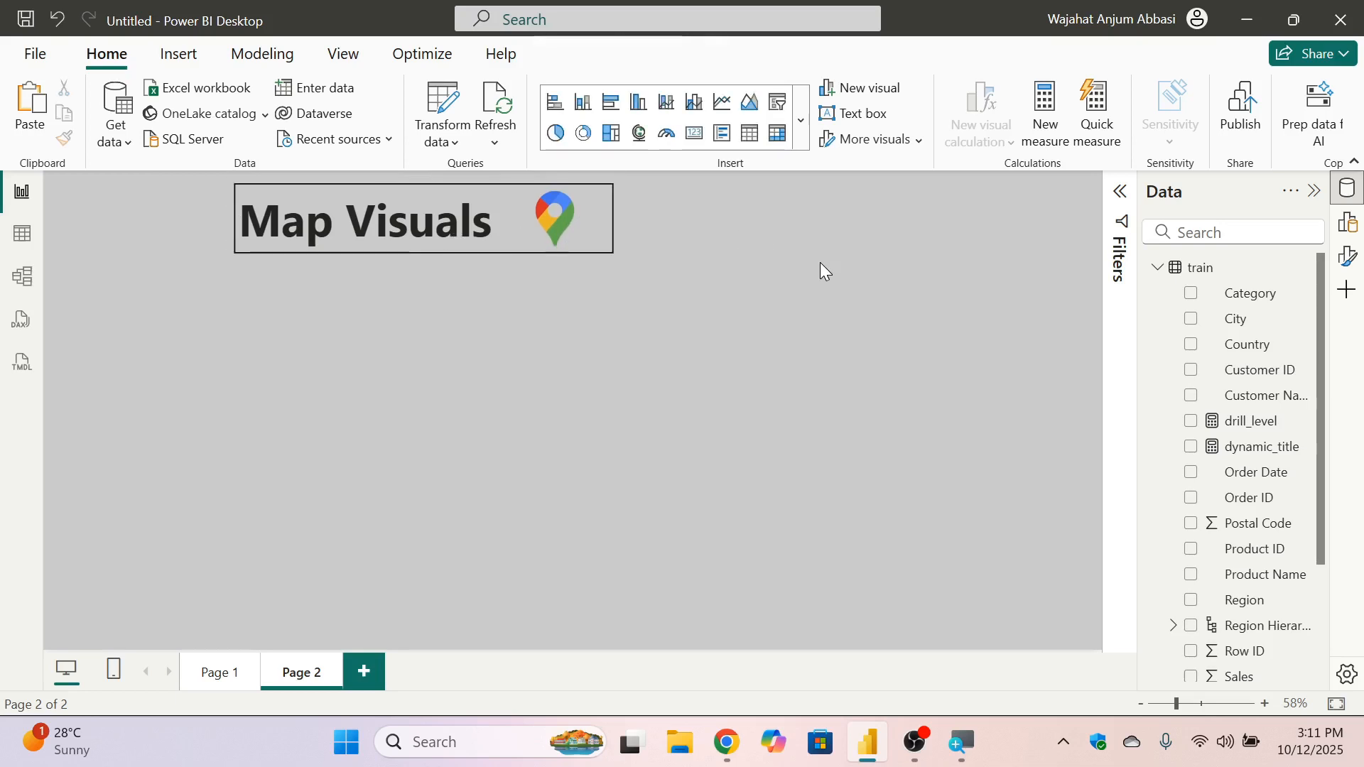
Insert a basic Map visual on Page 2 and place it, widened, below the title box.
click(801, 119)
scroll(683, 375, down, 5)
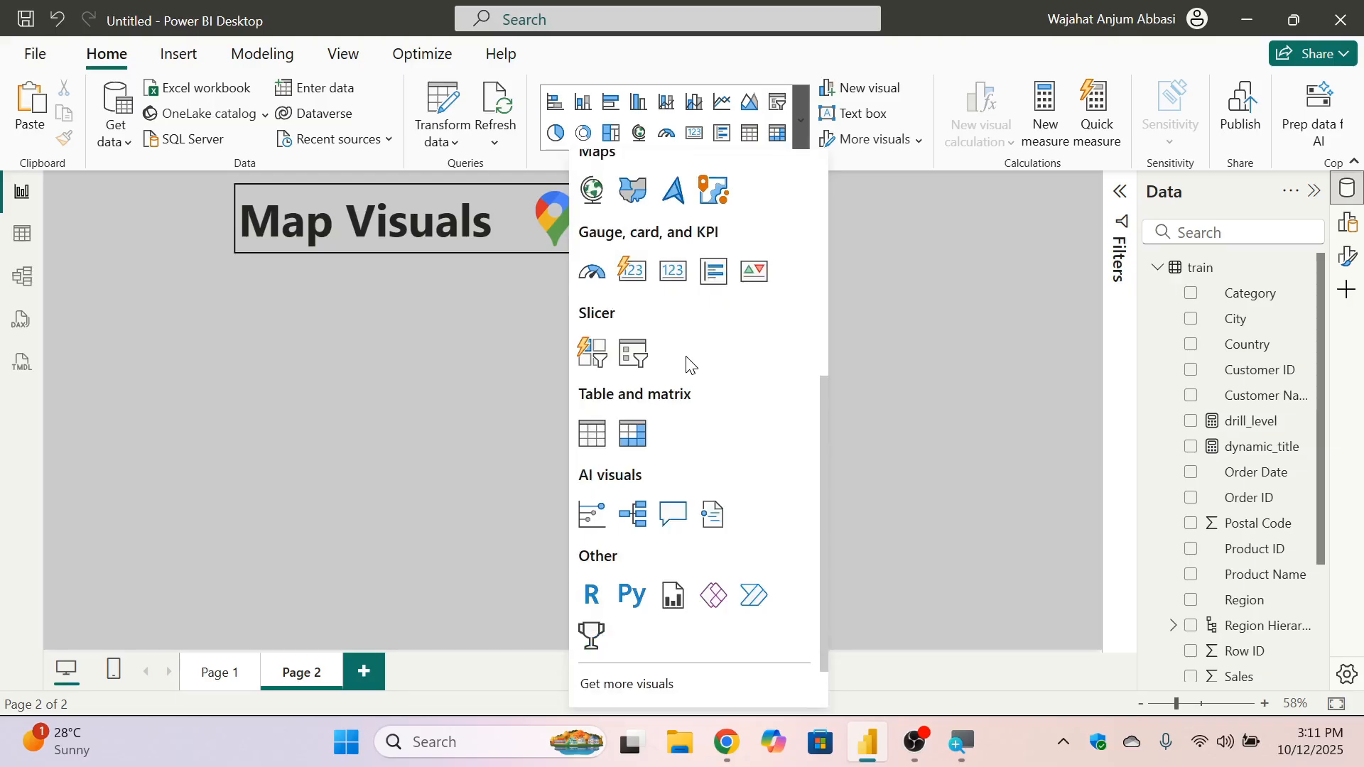
scroll(686, 365, up, 2)
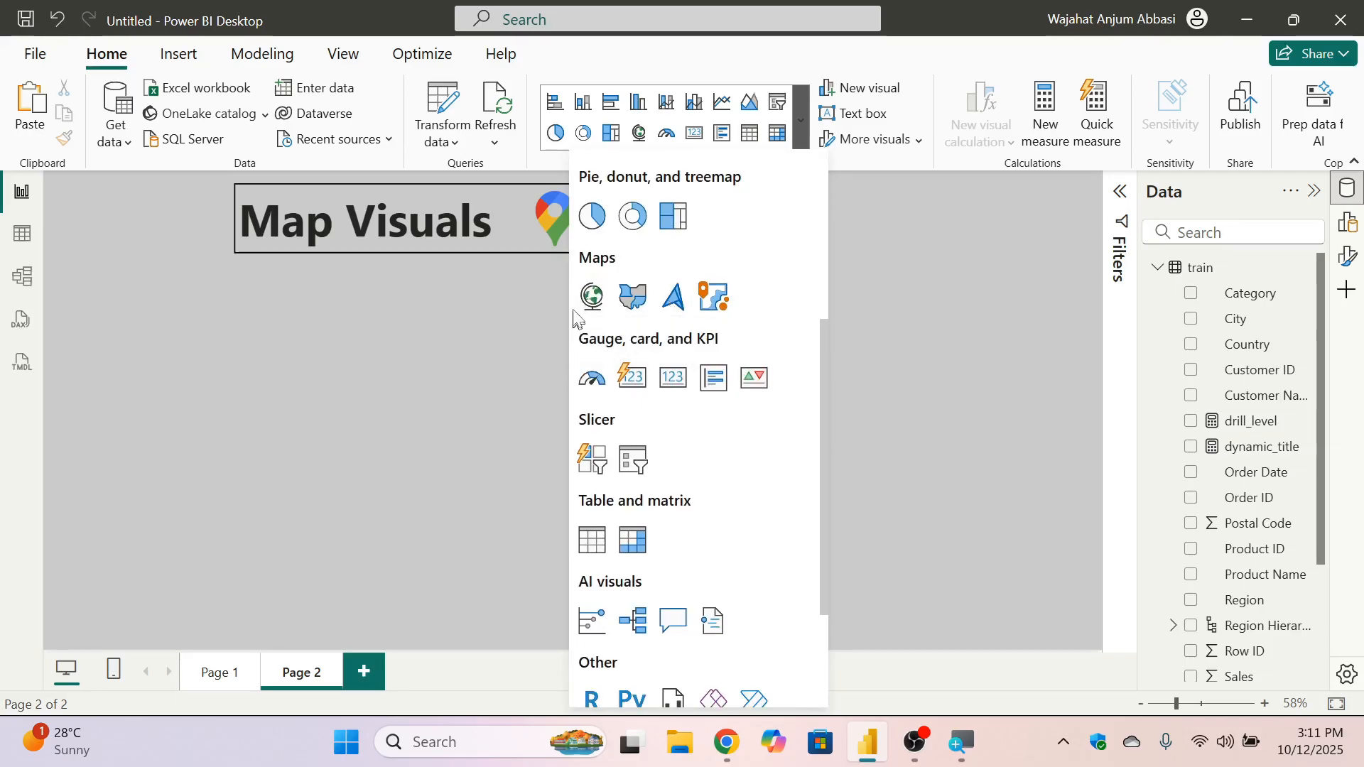
click(593, 295)
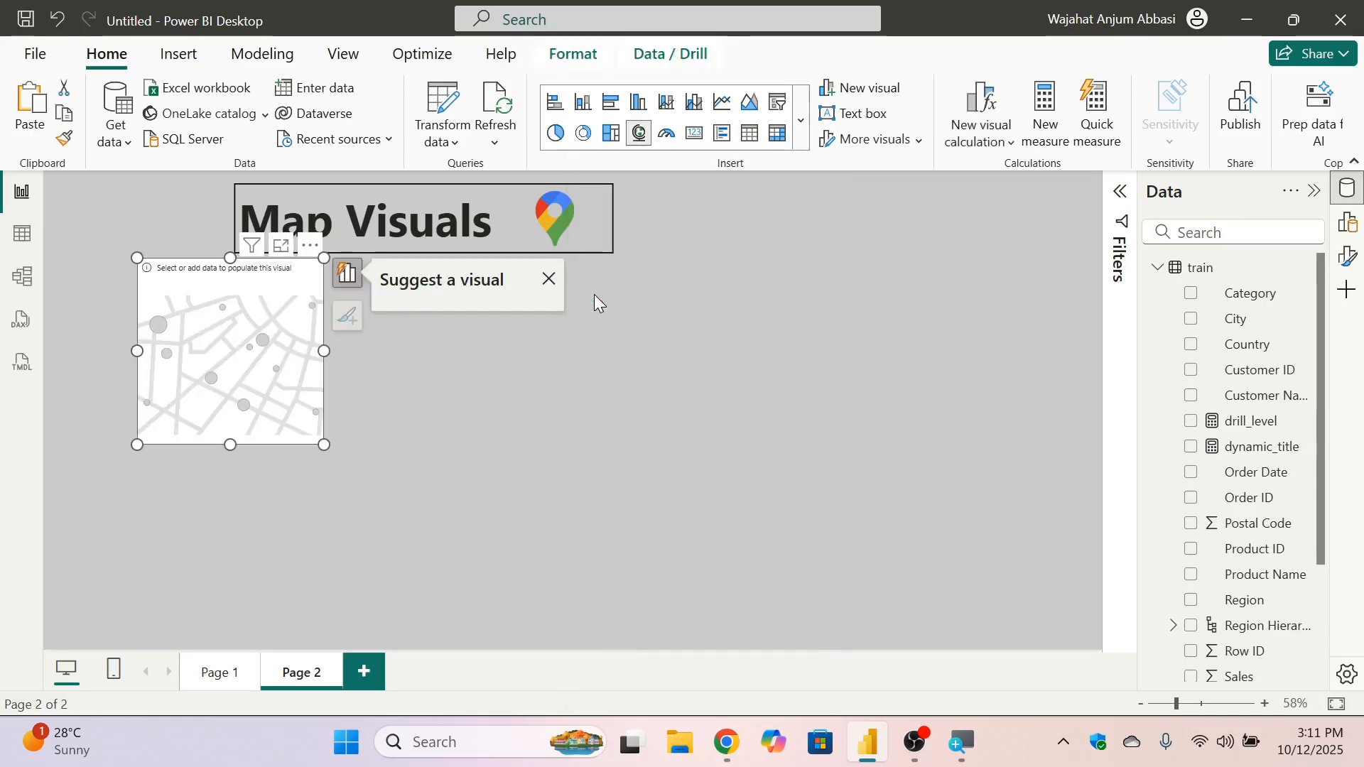
drag(297, 366, 707, 399)
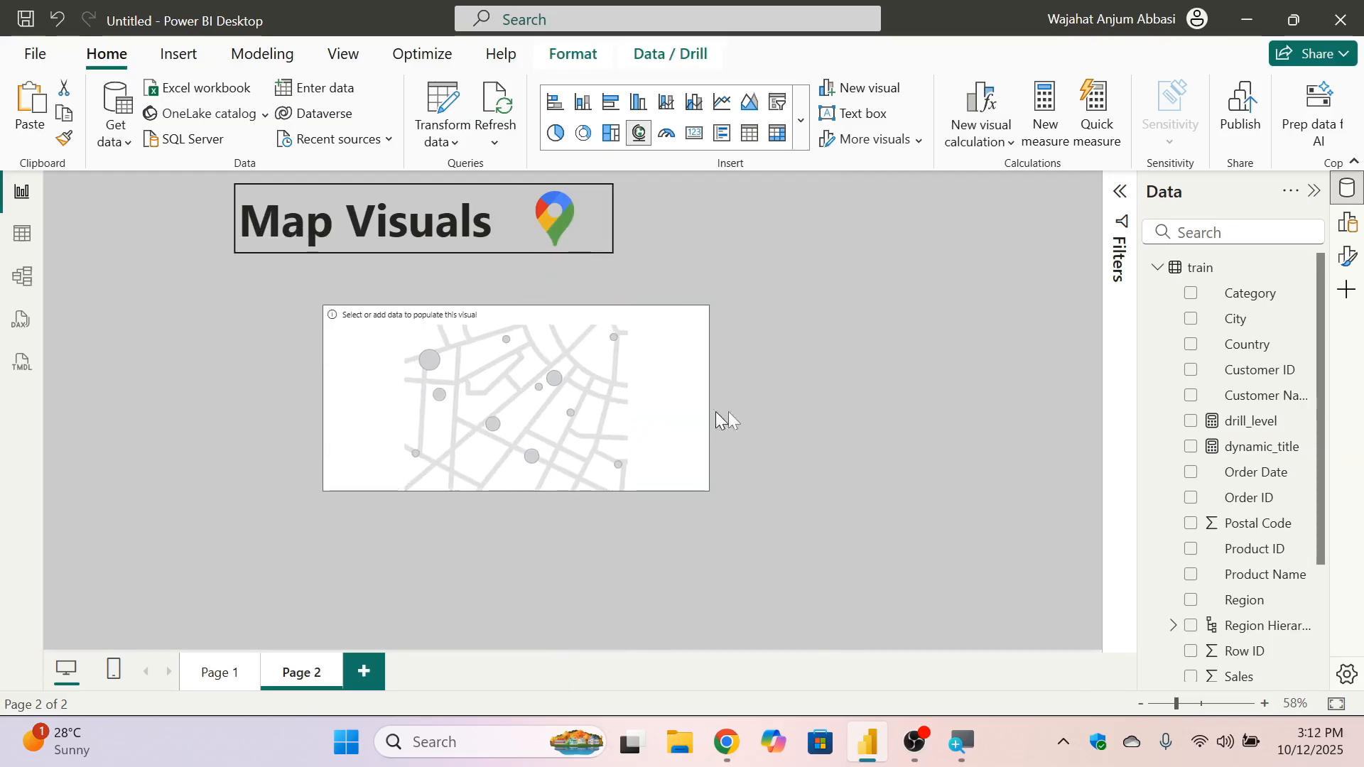
Assign the City field as the new map's location and upgrade the visual to Azure Maps.
scroll(1236, 437, down, 3)
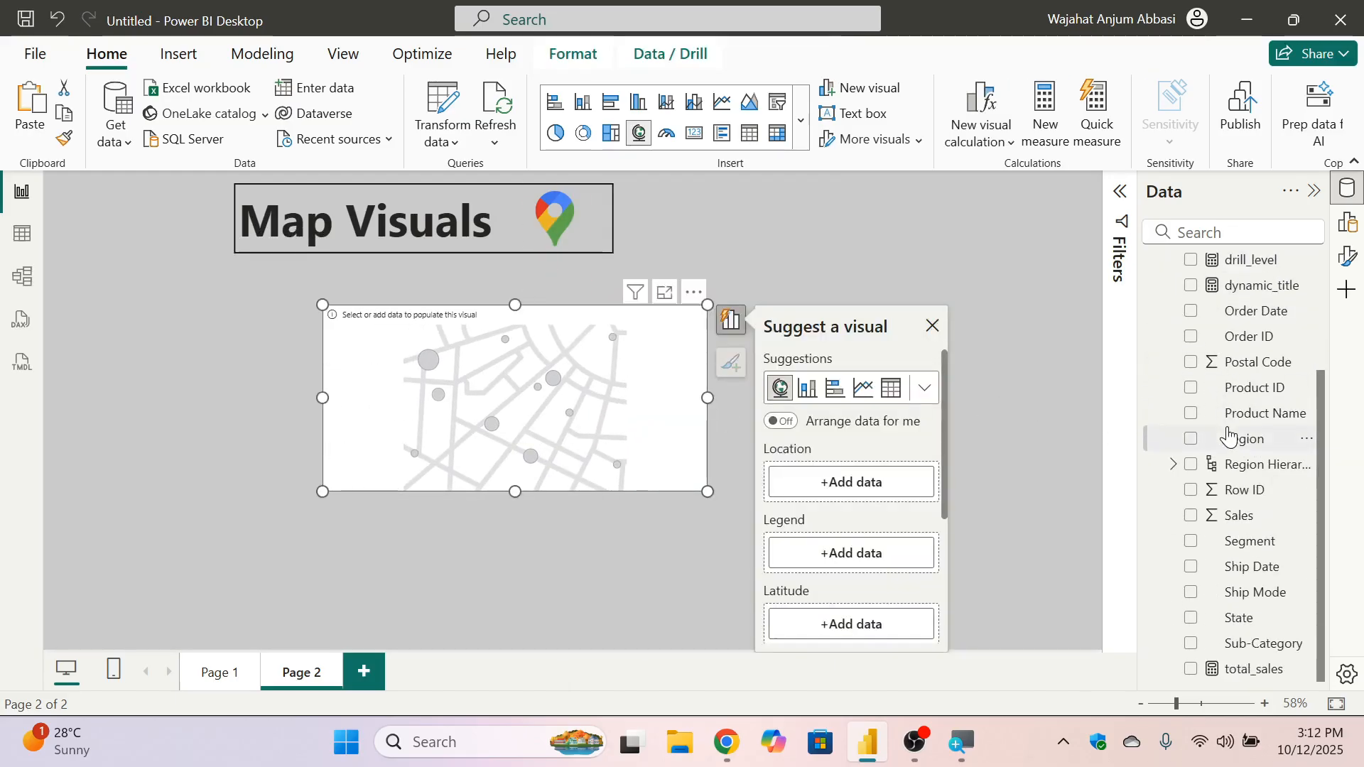
scroll(1237, 433, up, 3)
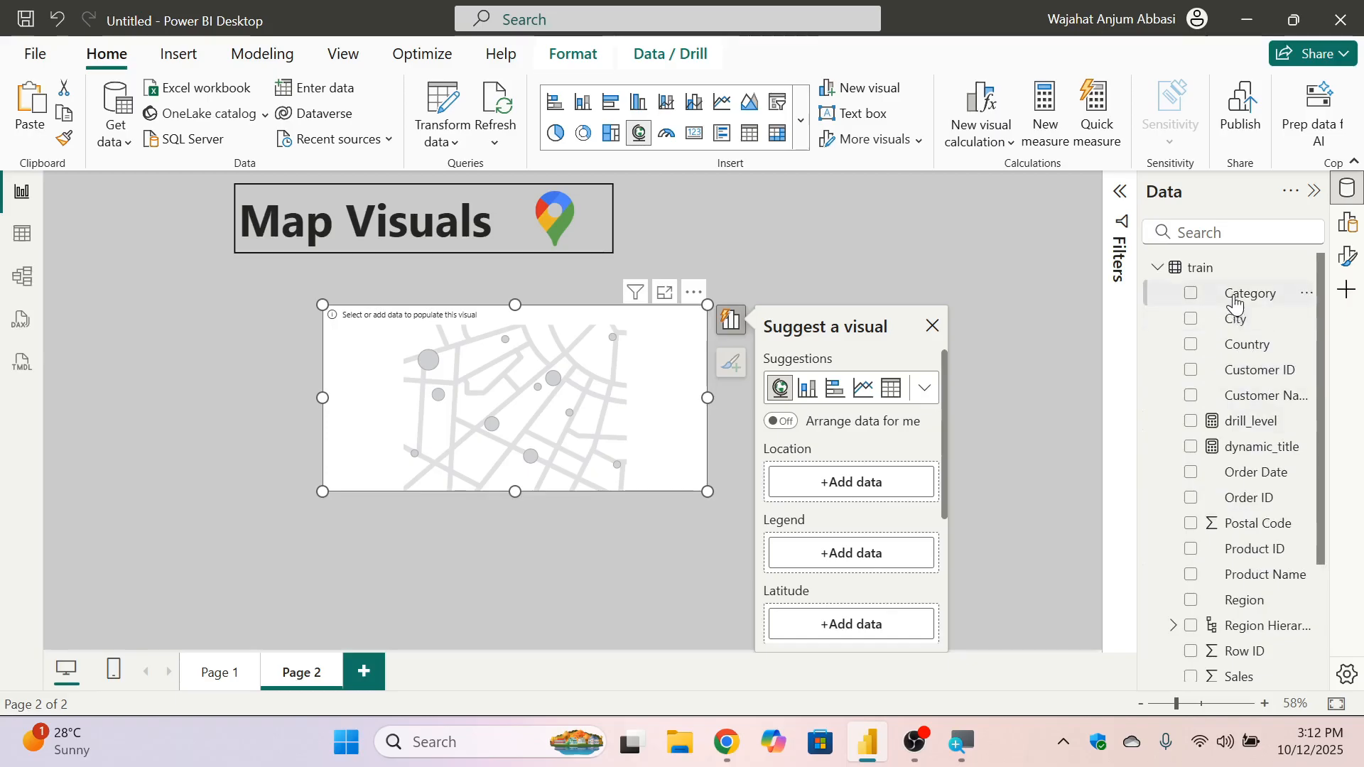
drag(1236, 319, 627, 409)
drag(1259, 321, 916, 501)
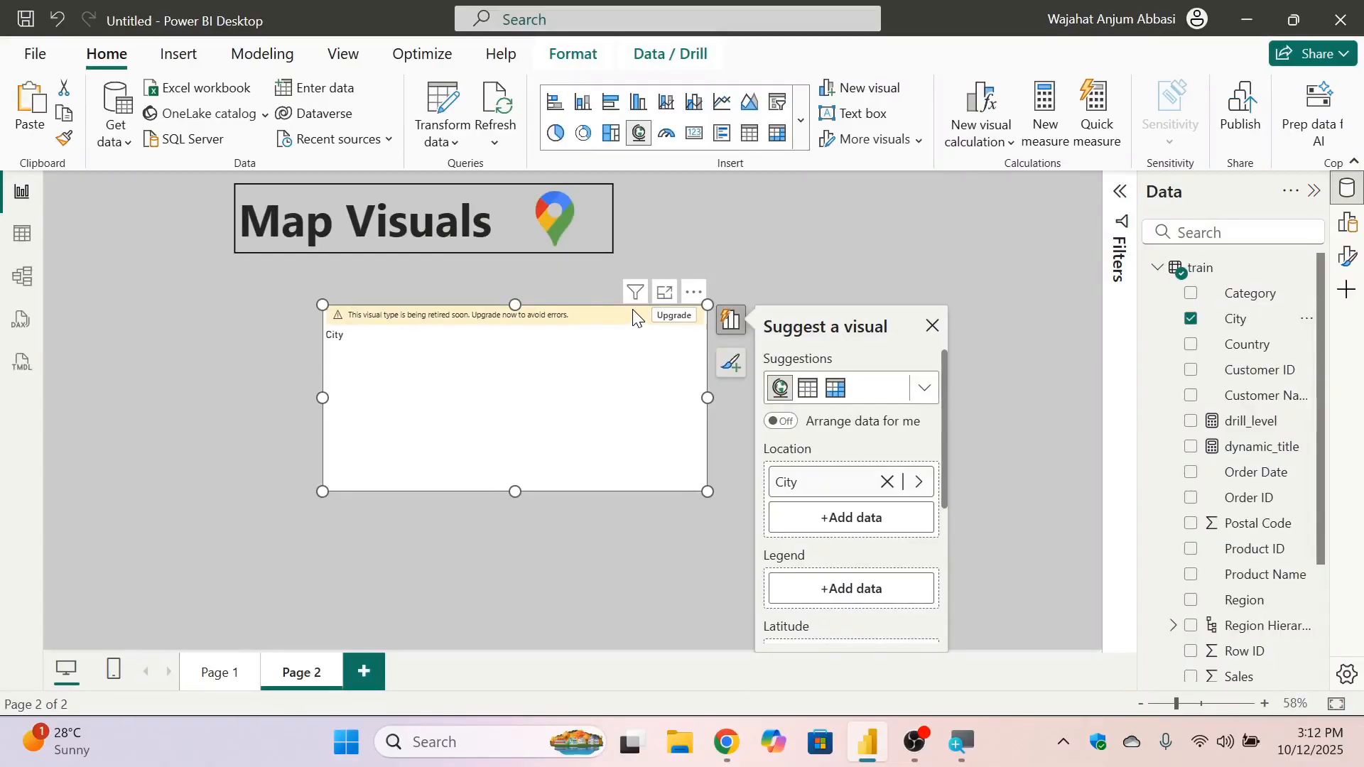
click(675, 318)
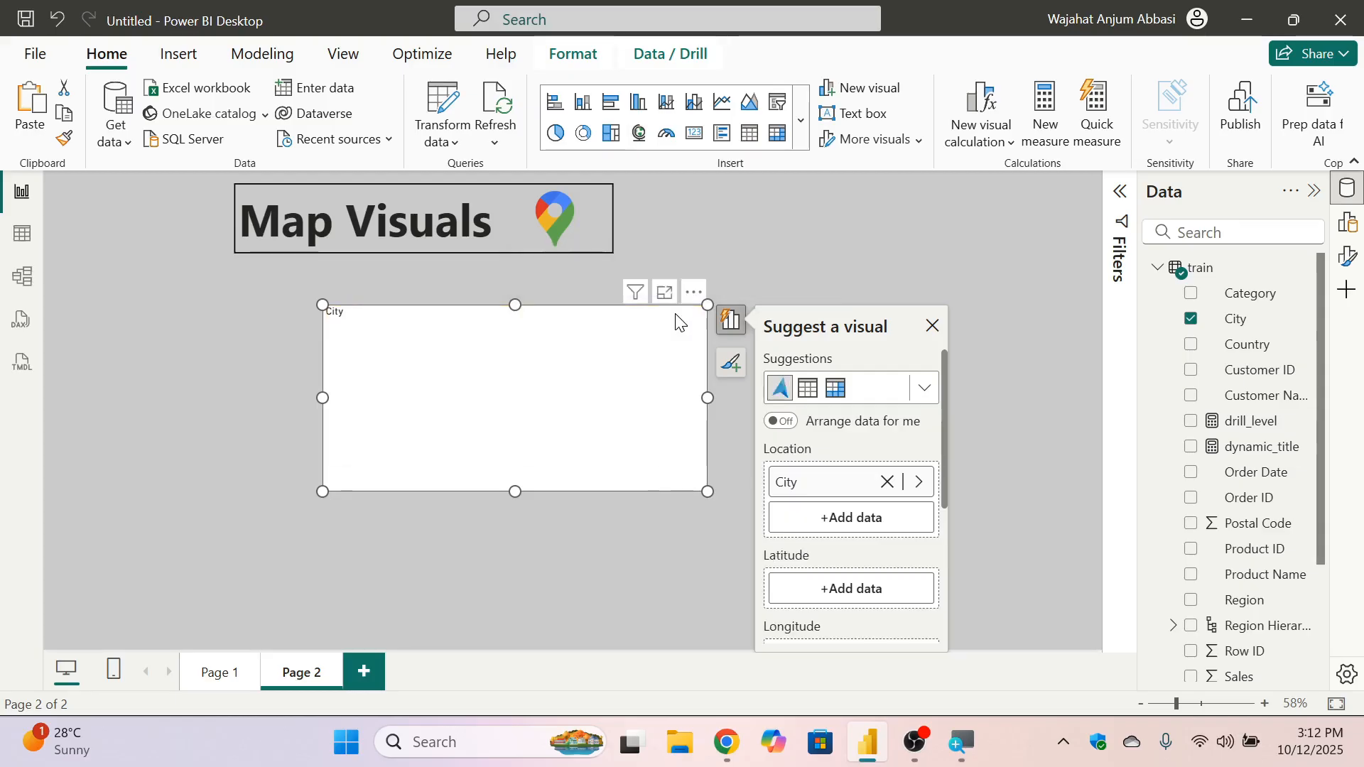
Change the City map on Page 2 to the Filled map visual type.
click(798, 141)
scroll(679, 356, down, 5)
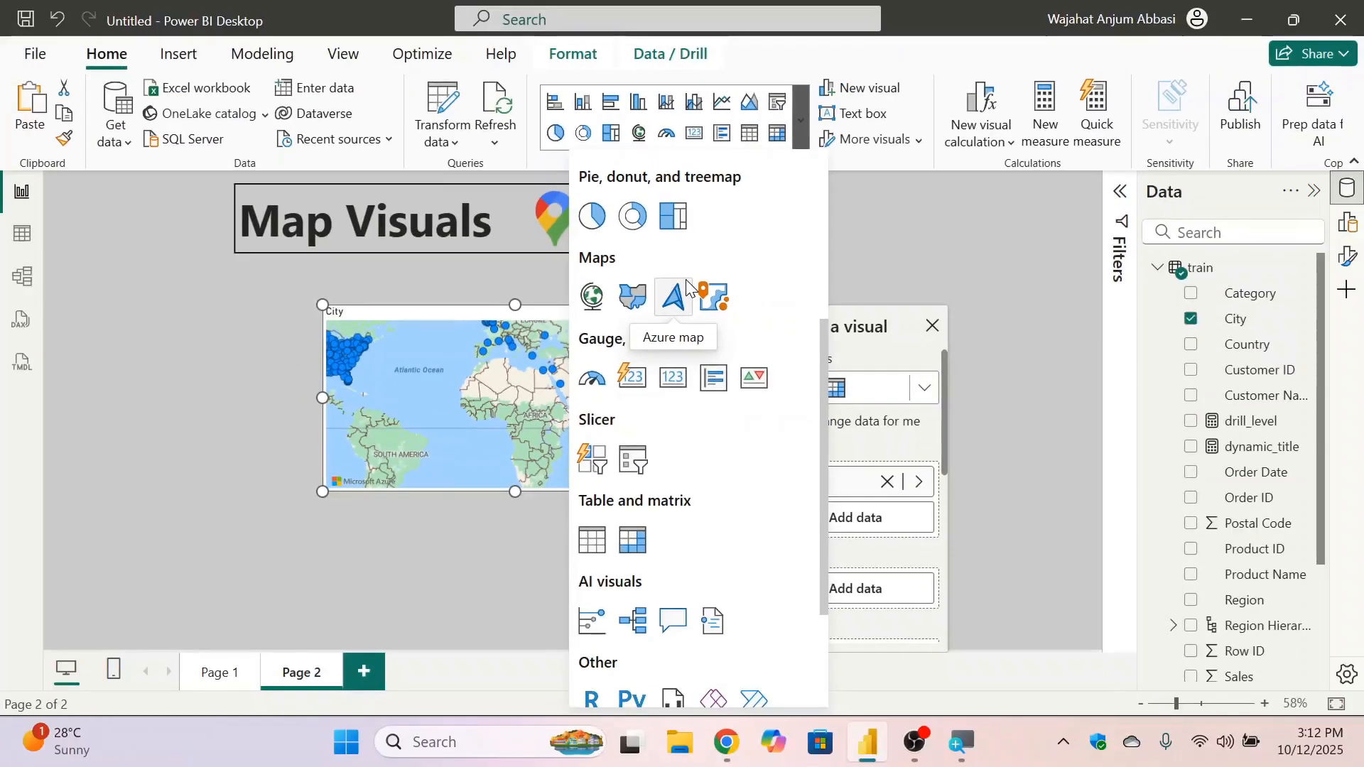
click(635, 299)
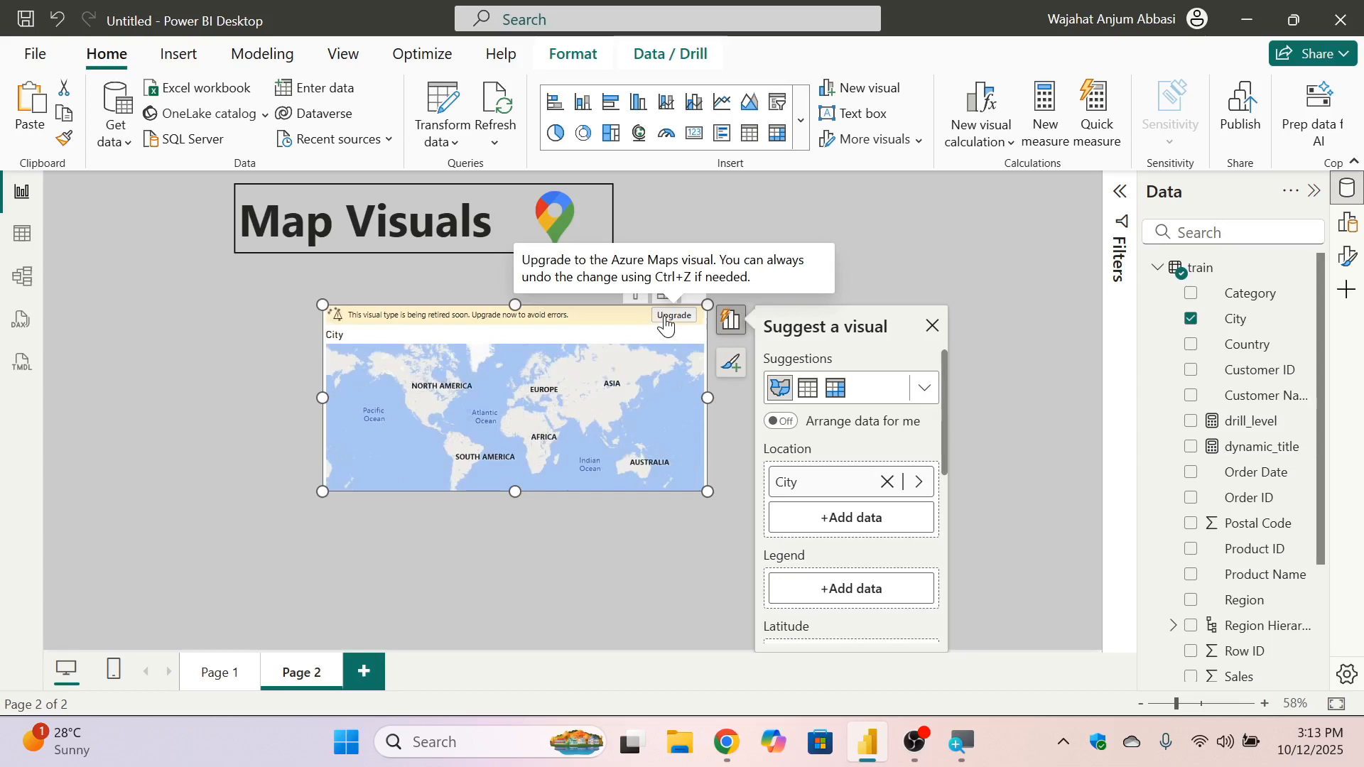
Change the City map on Page 2 to the Azure map visual type and remove its City field.
click(802, 130)
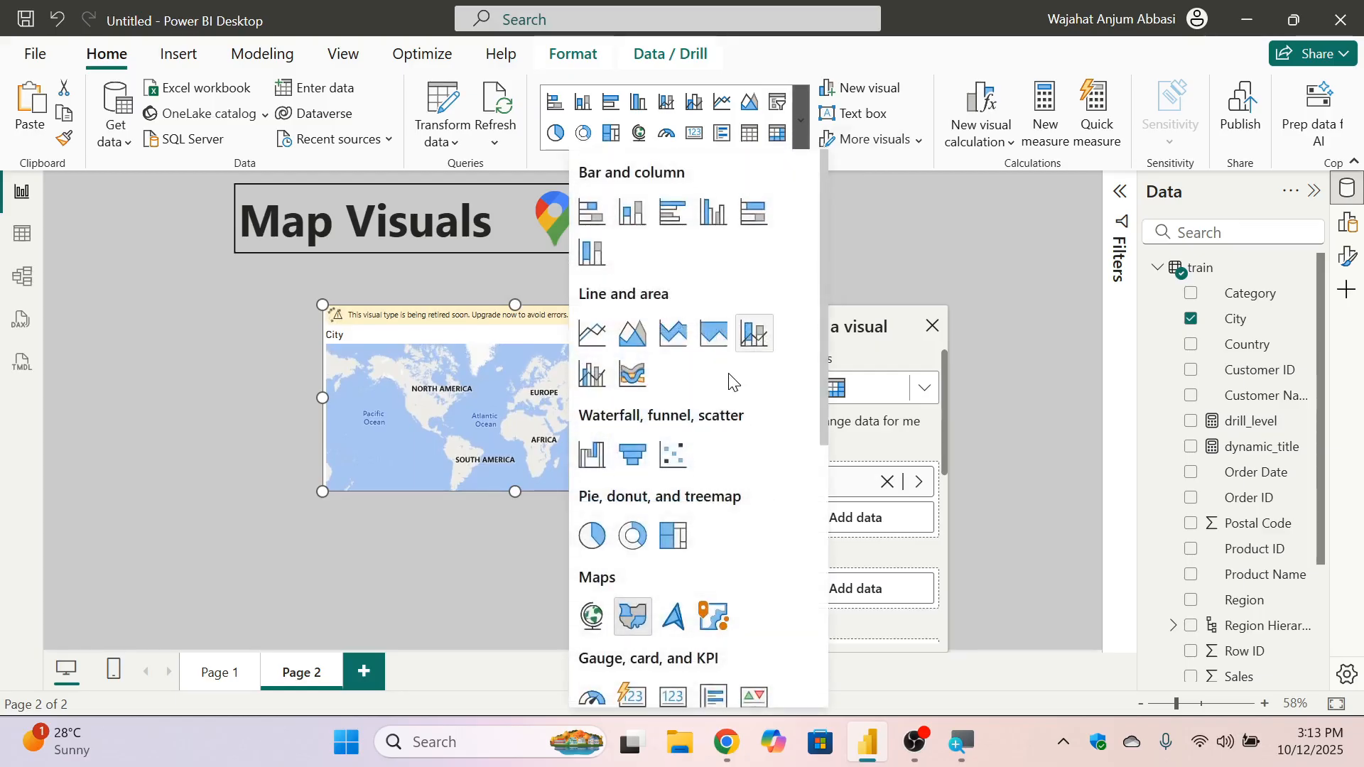
scroll(729, 382, down, 6)
scroll(713, 308, up, 3)
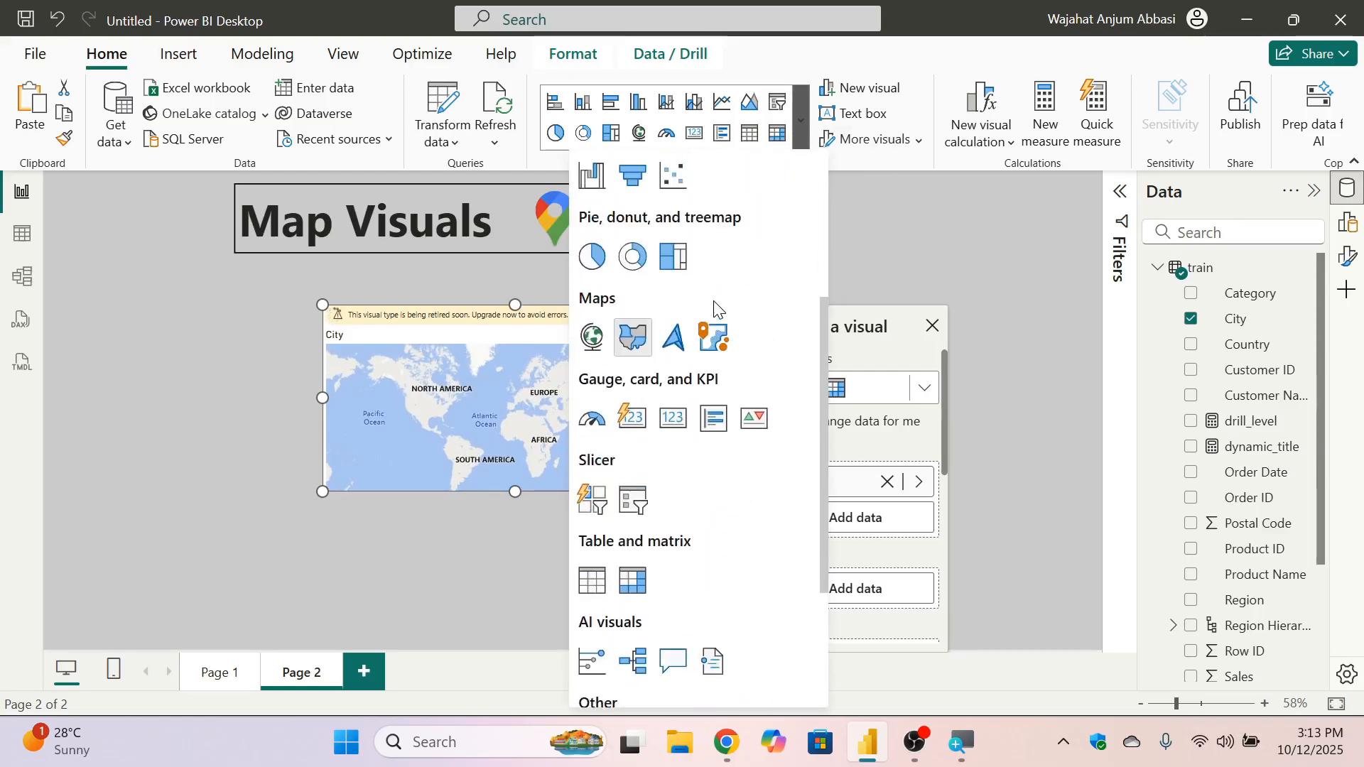
click(672, 335)
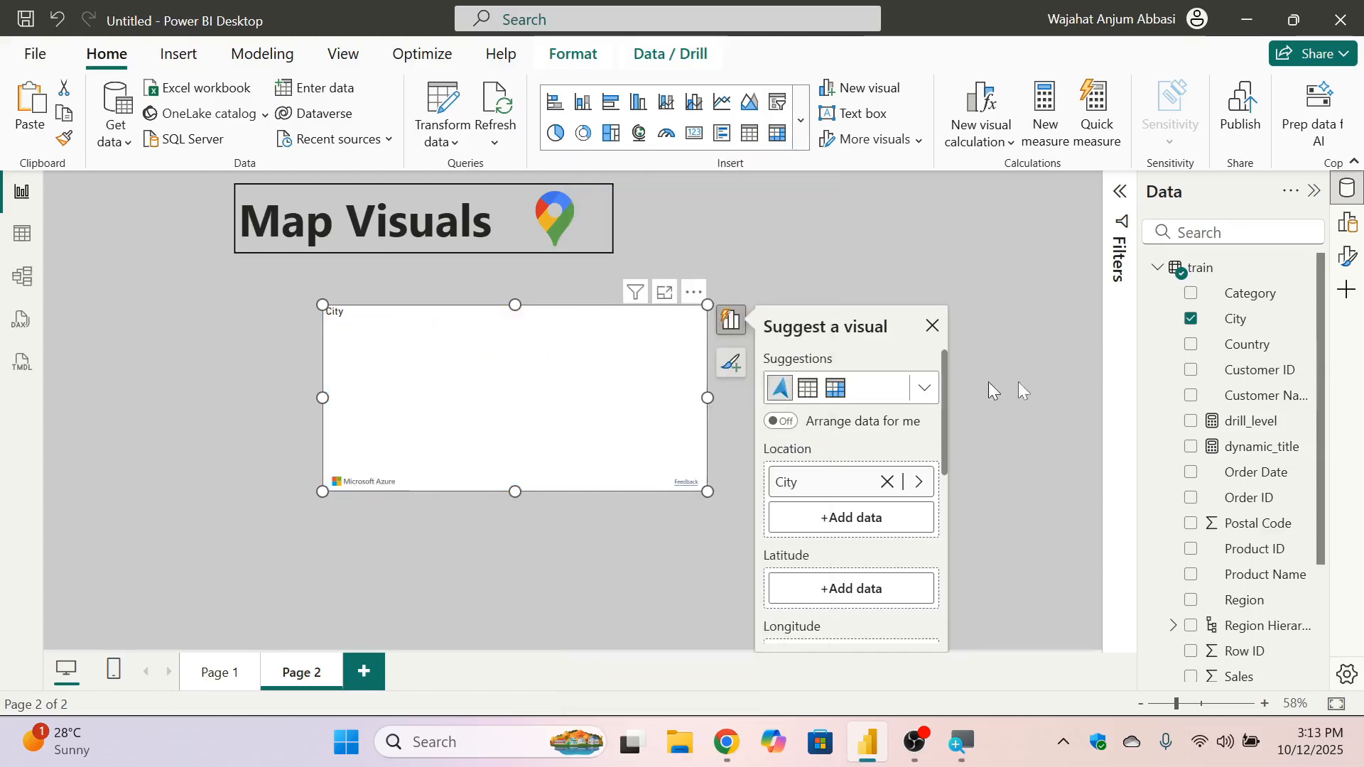
click(1192, 319)
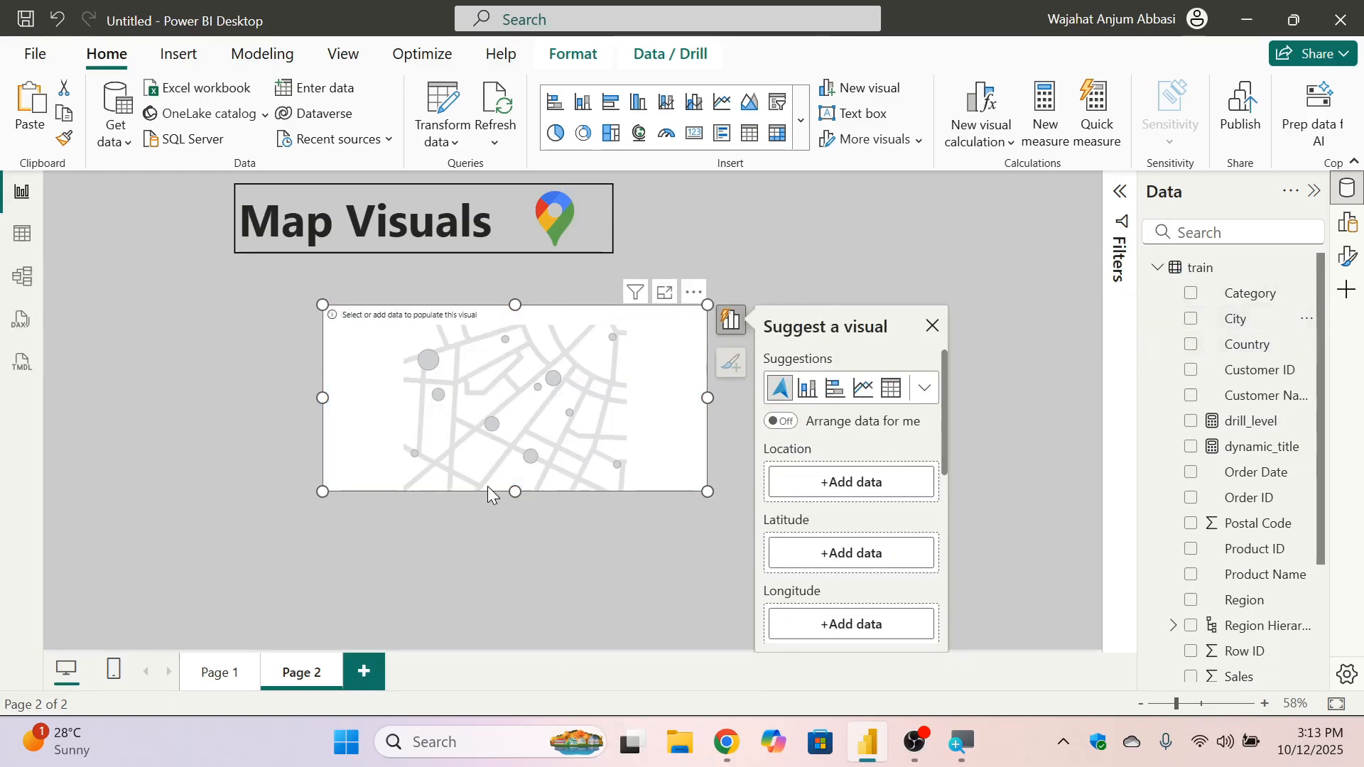
Enlarge the empty Azure map on Page 2 by extending its lower and right edges, and deselect it.
drag(519, 495, 516, 607)
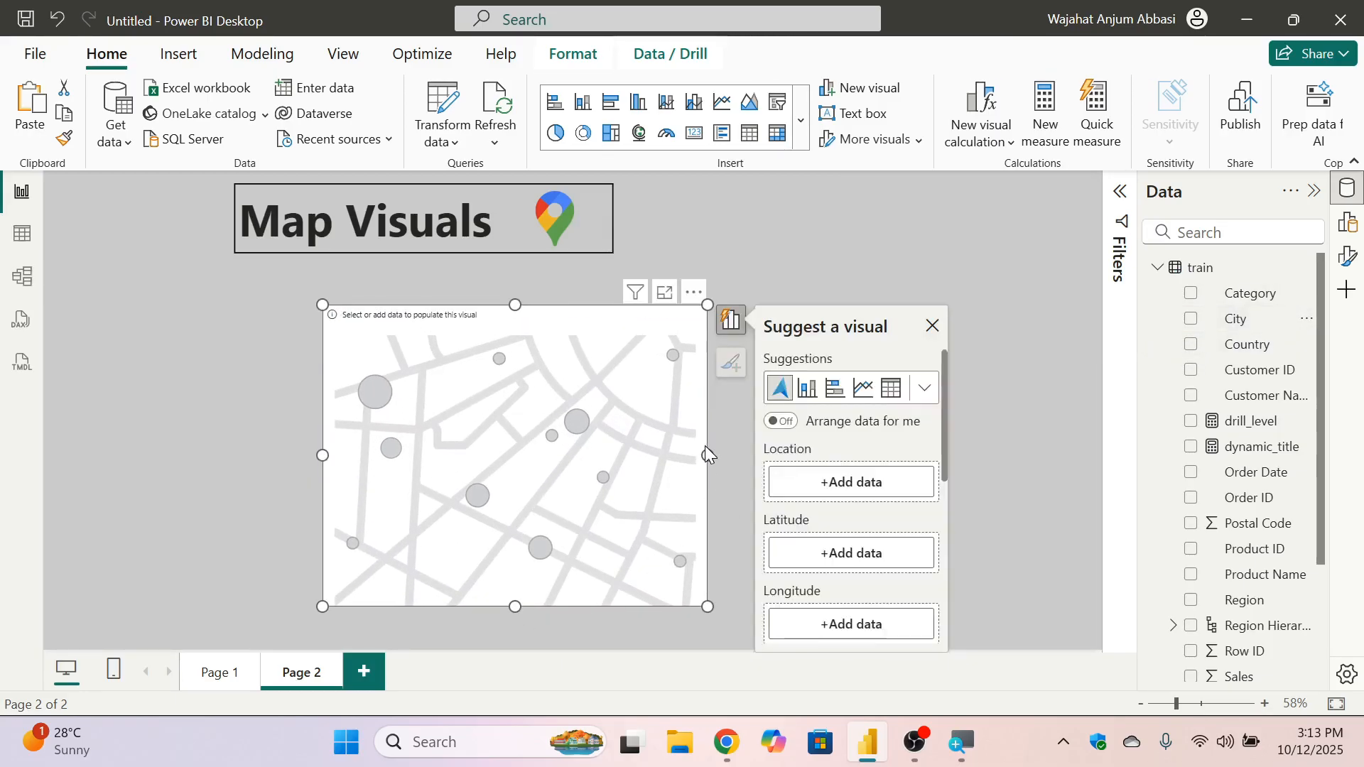
drag(707, 457, 856, 456)
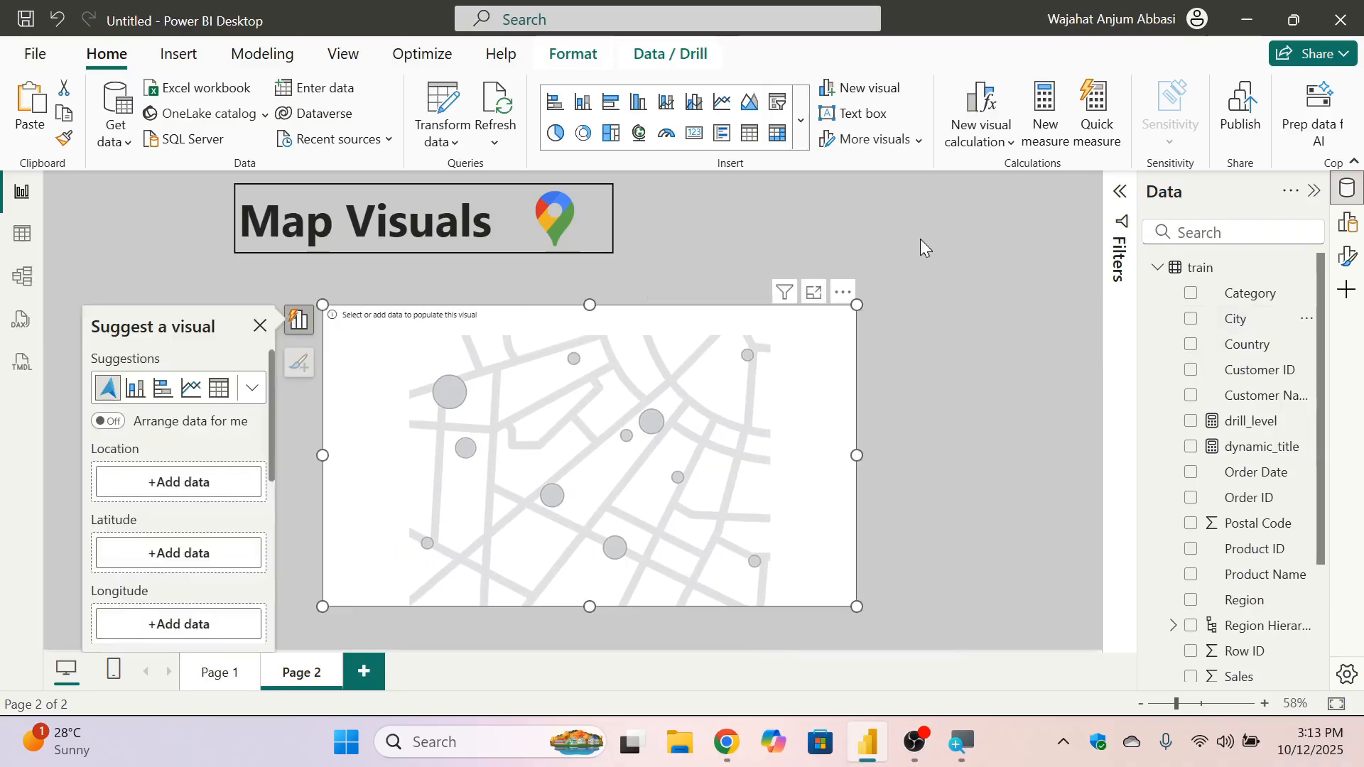
click(1059, 353)
Expand the Region Hierarchy in the train table and review its levels alongside the table's other fields.
scroll(1146, 379, down, 3)
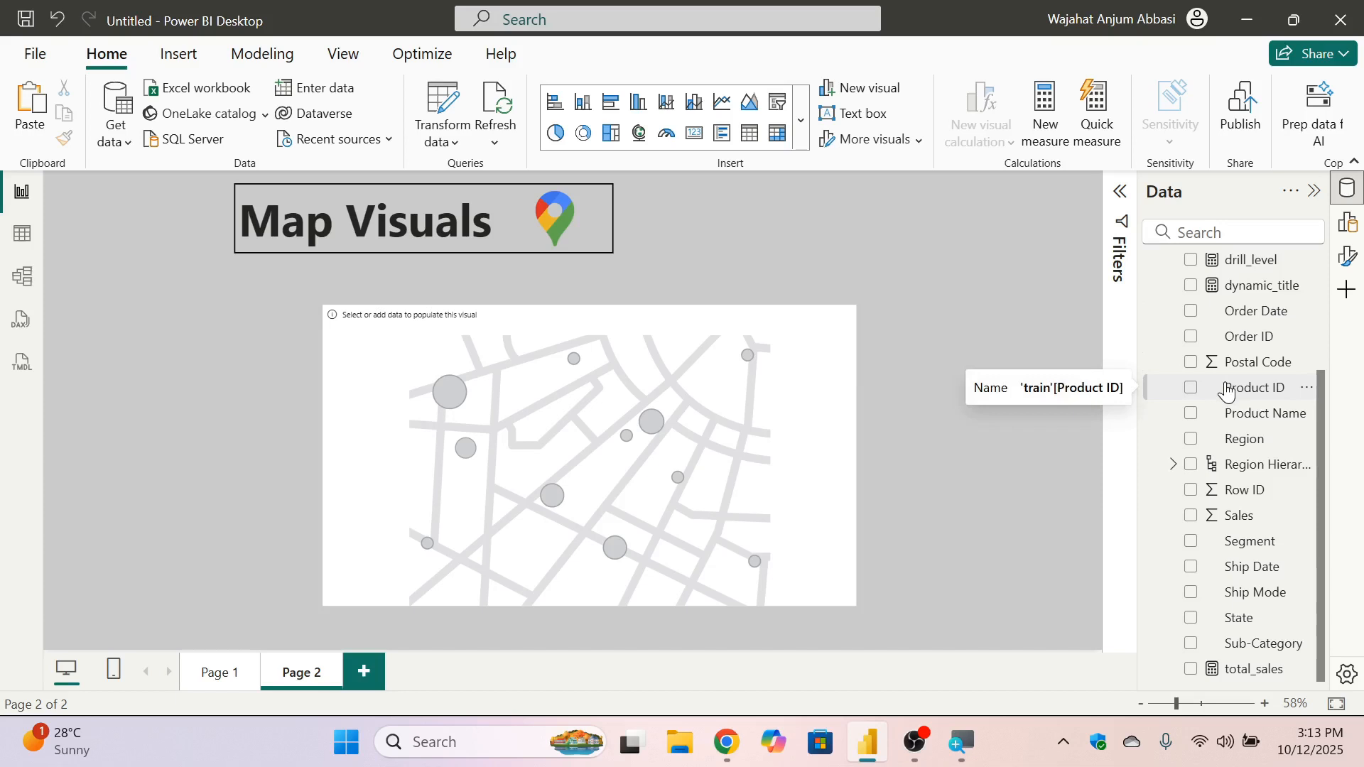
click(1173, 464)
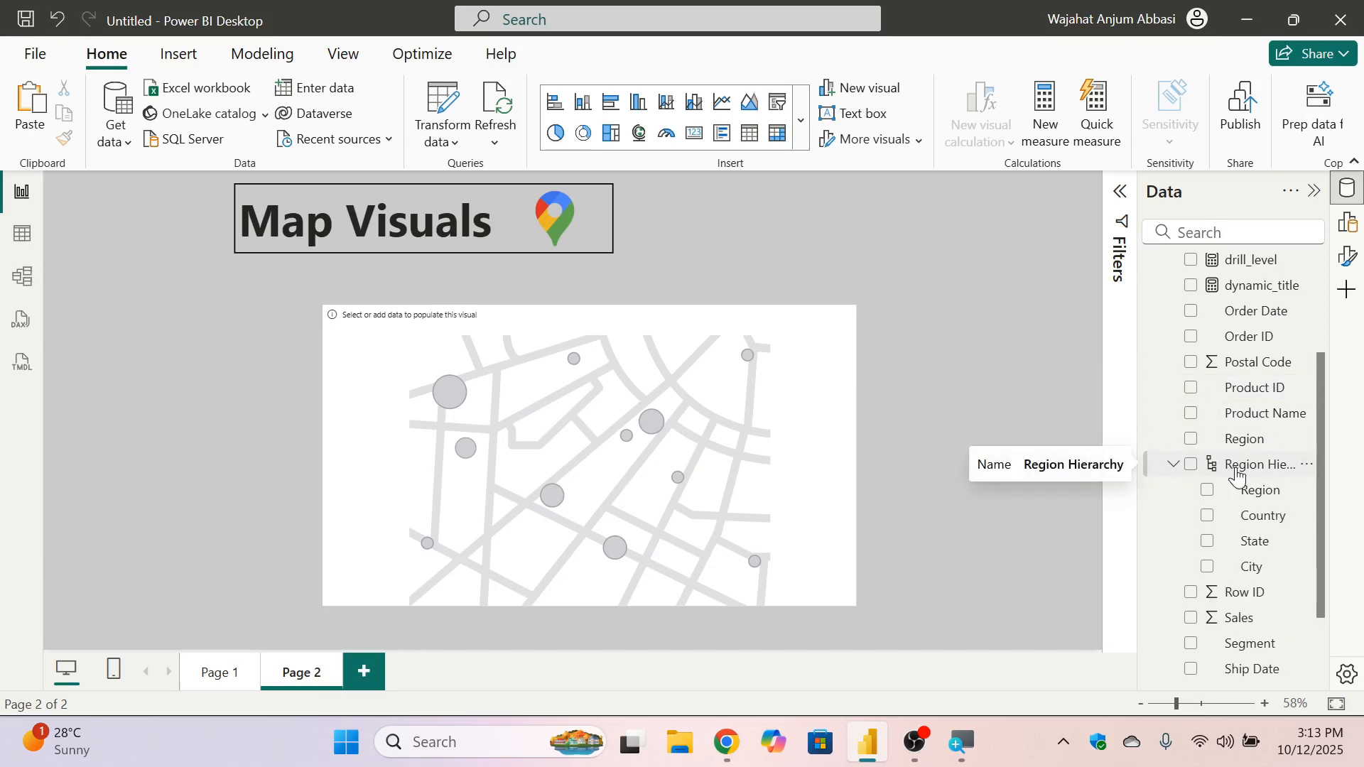
scroll(1238, 475, down, 3)
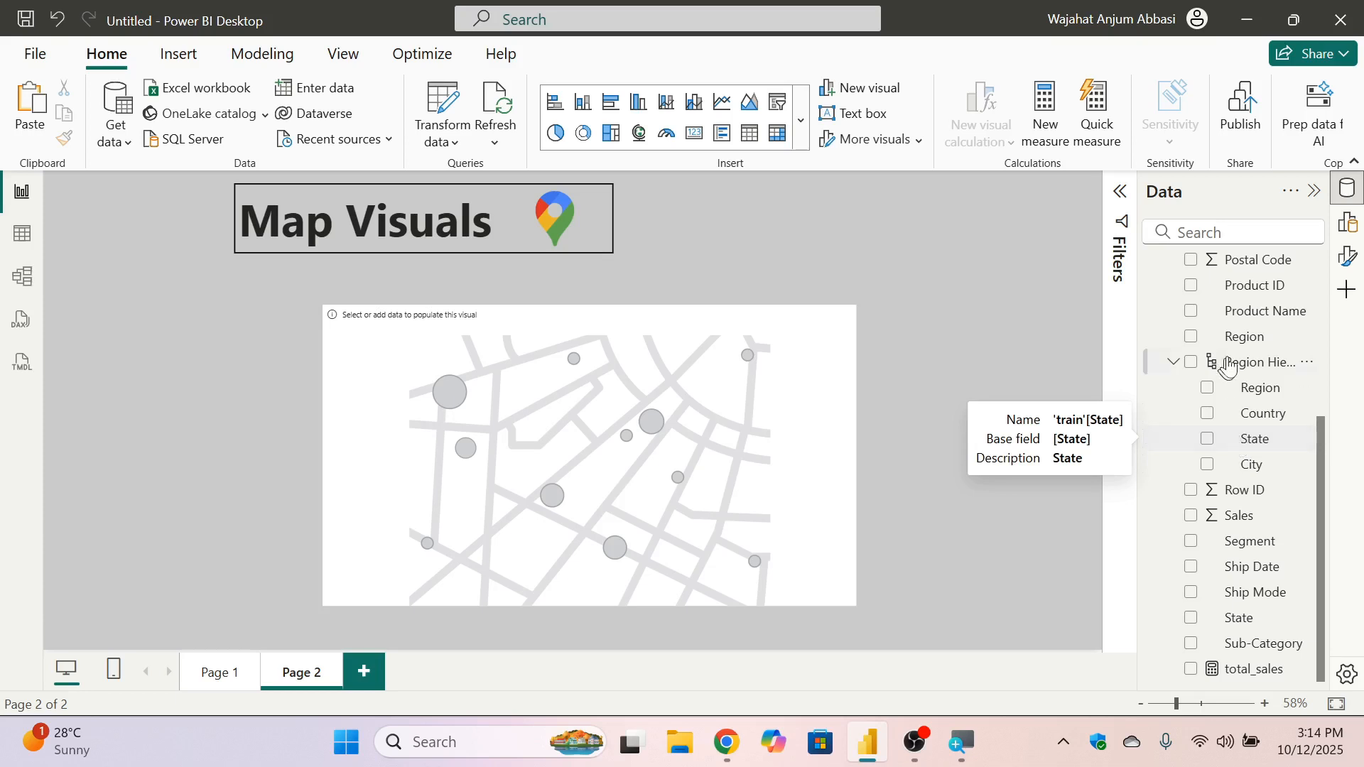
scroll(1230, 327, up, 4)
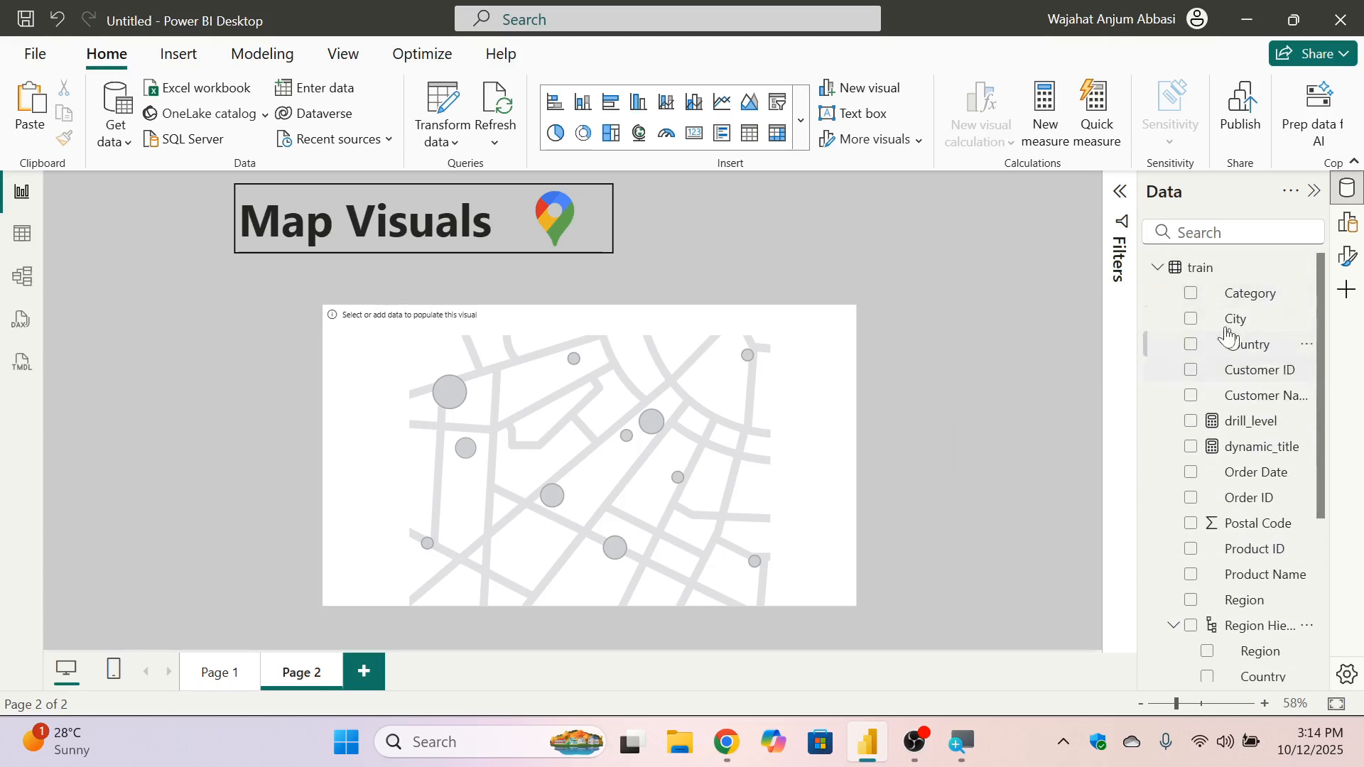
scroll(1251, 384, down, 3)
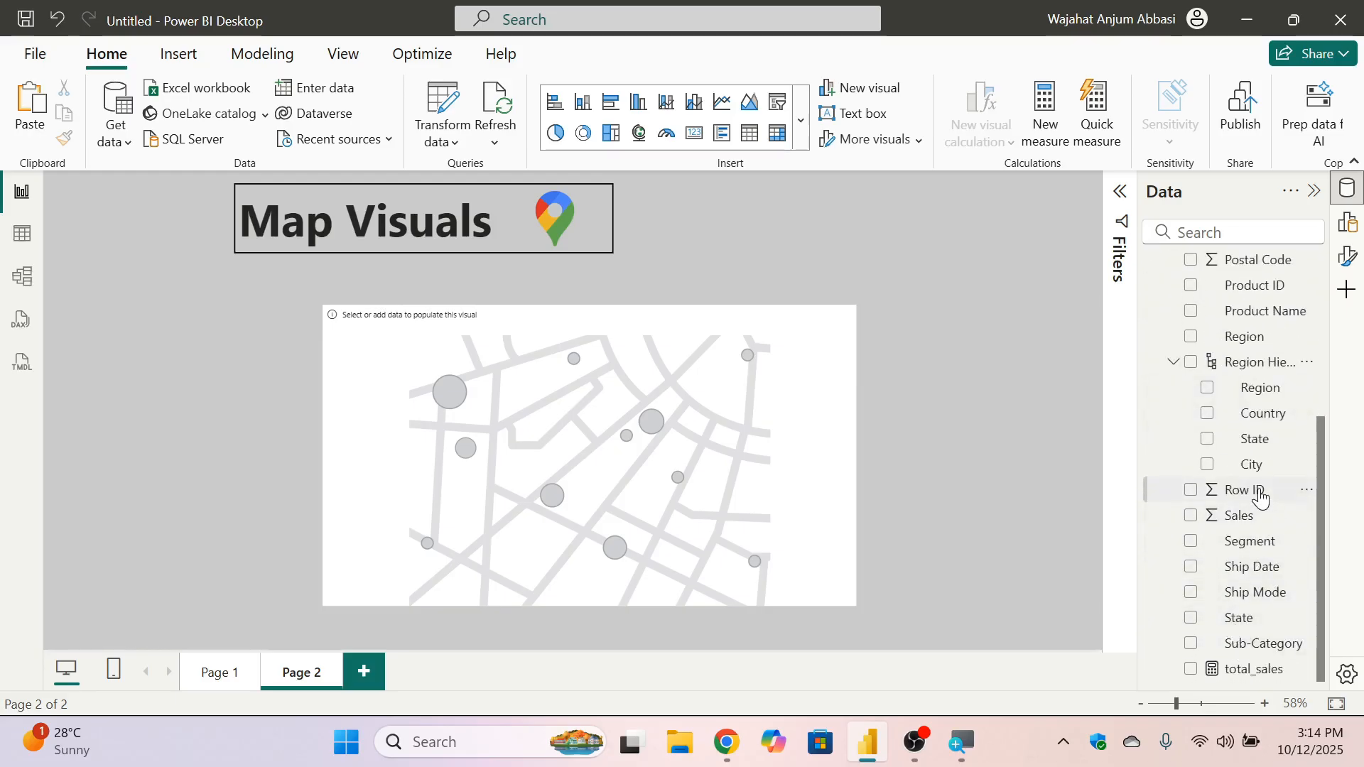
scroll(1254, 508, up, 3)
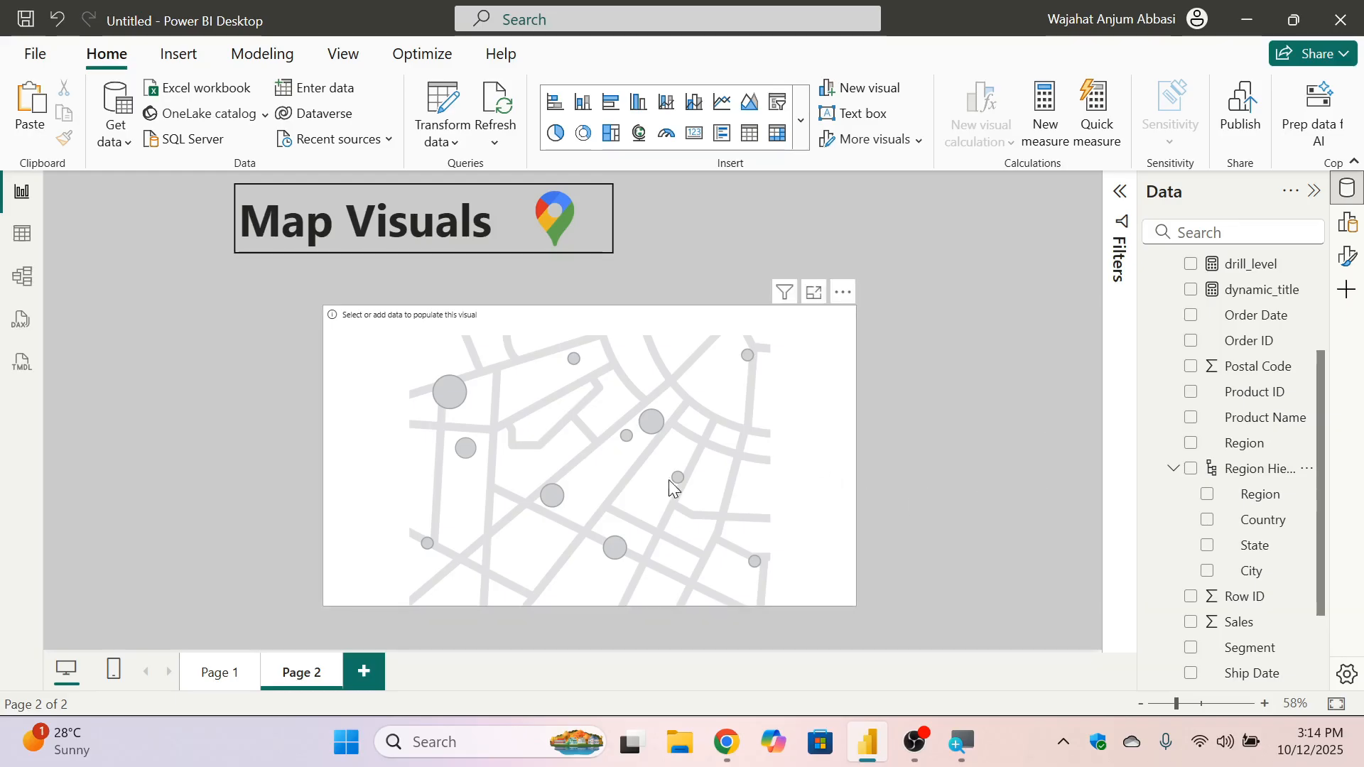
Drill the Page 1 sales bubble map up to state level and turn its drill mode off.
click(225, 678)
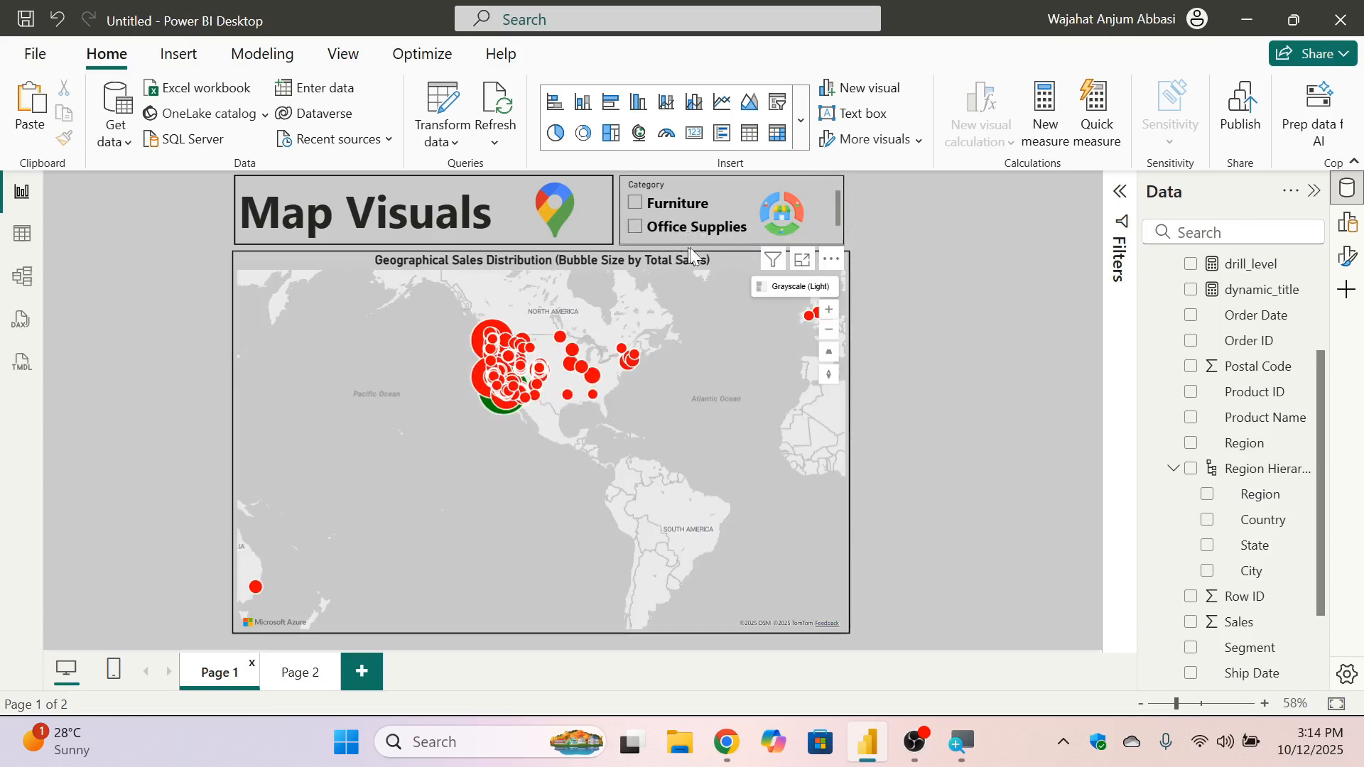
click(732, 297)
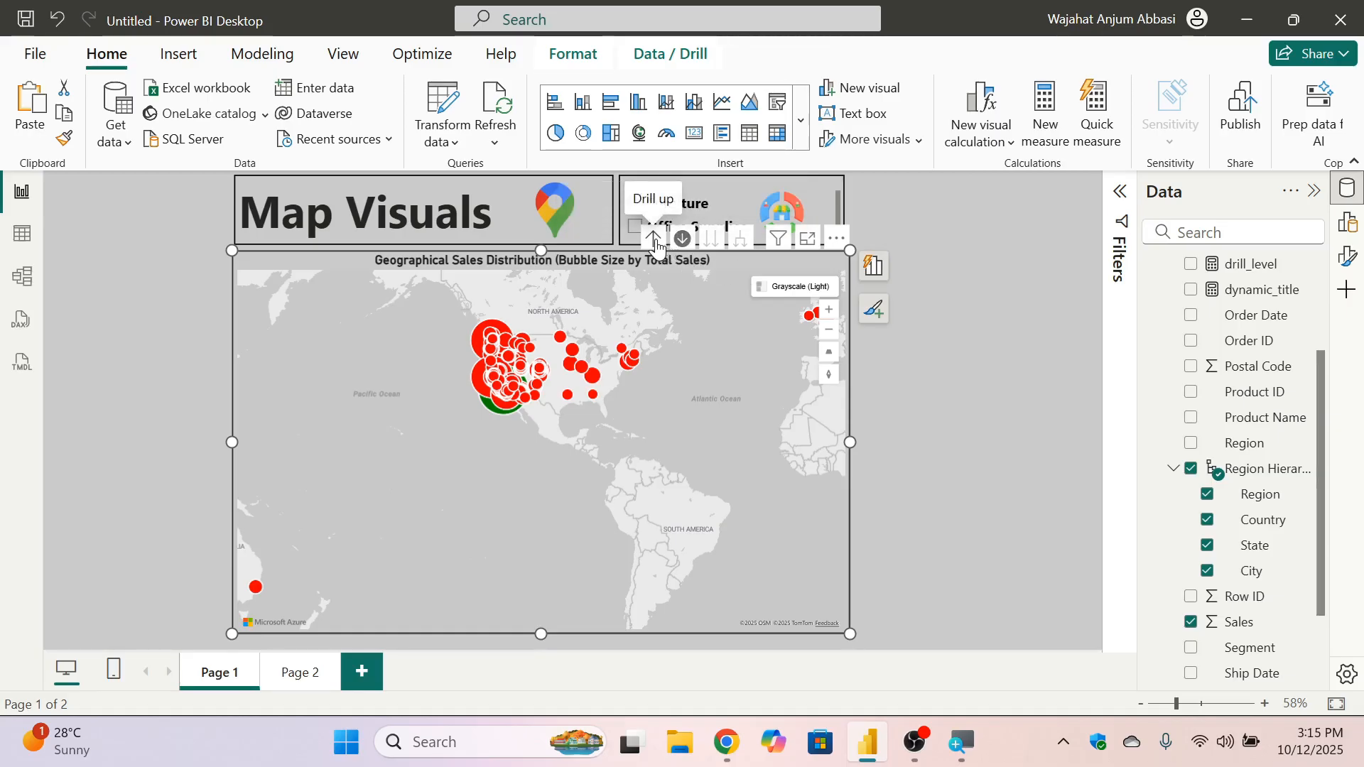
click(655, 241)
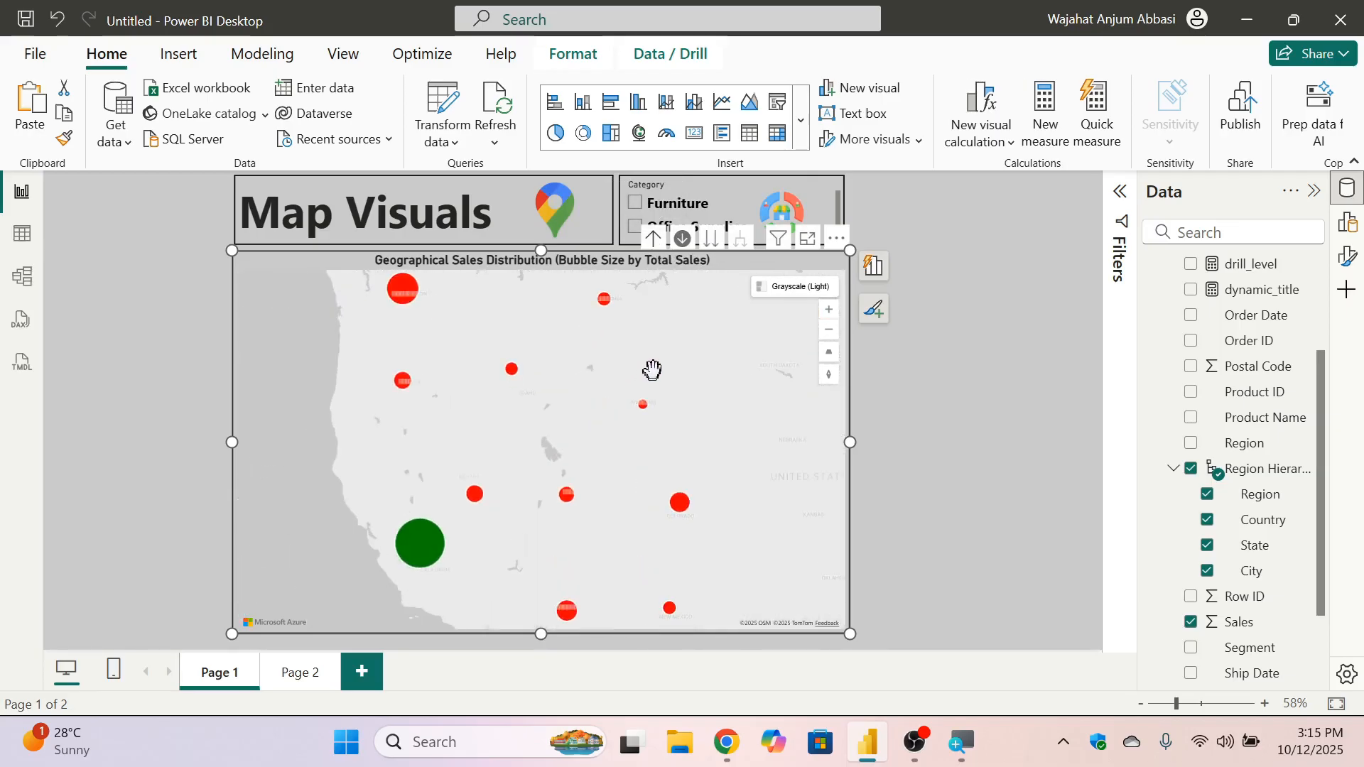
click(684, 238)
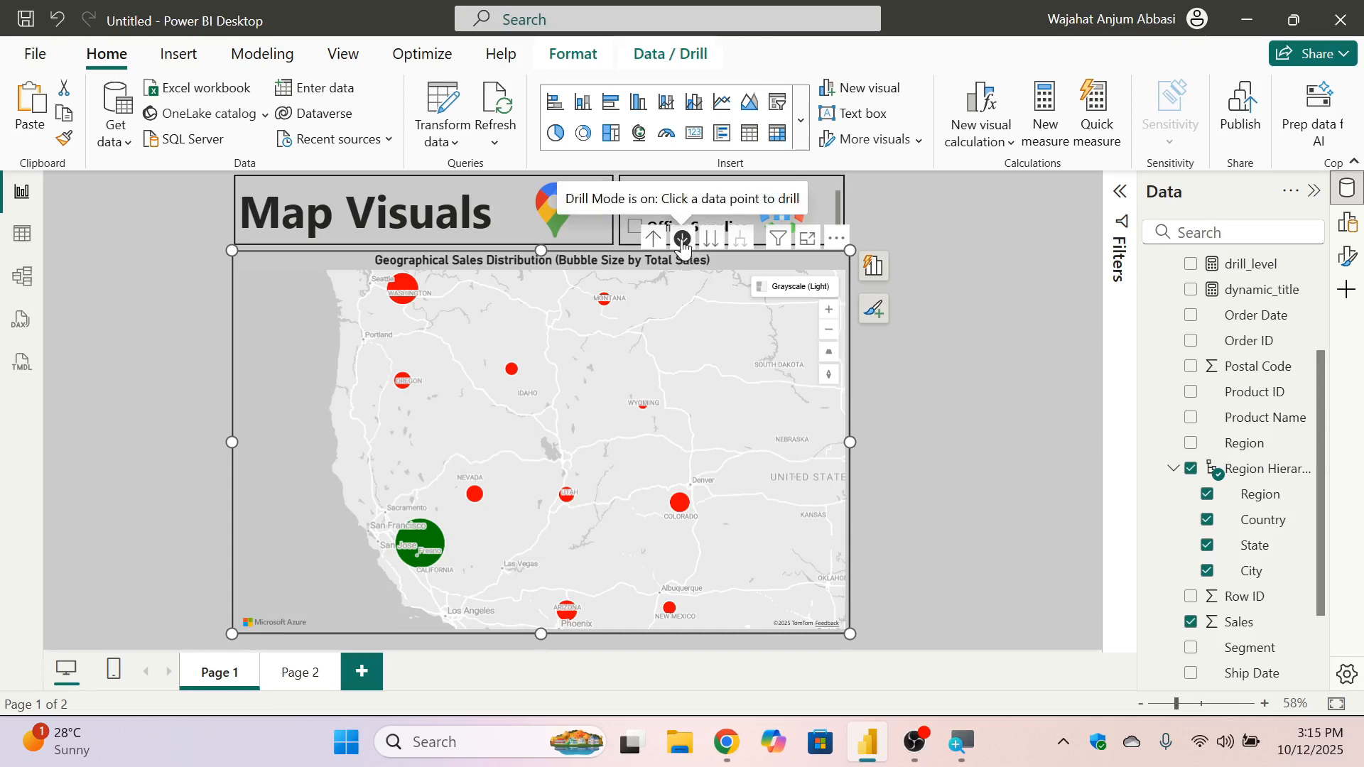
click(683, 239)
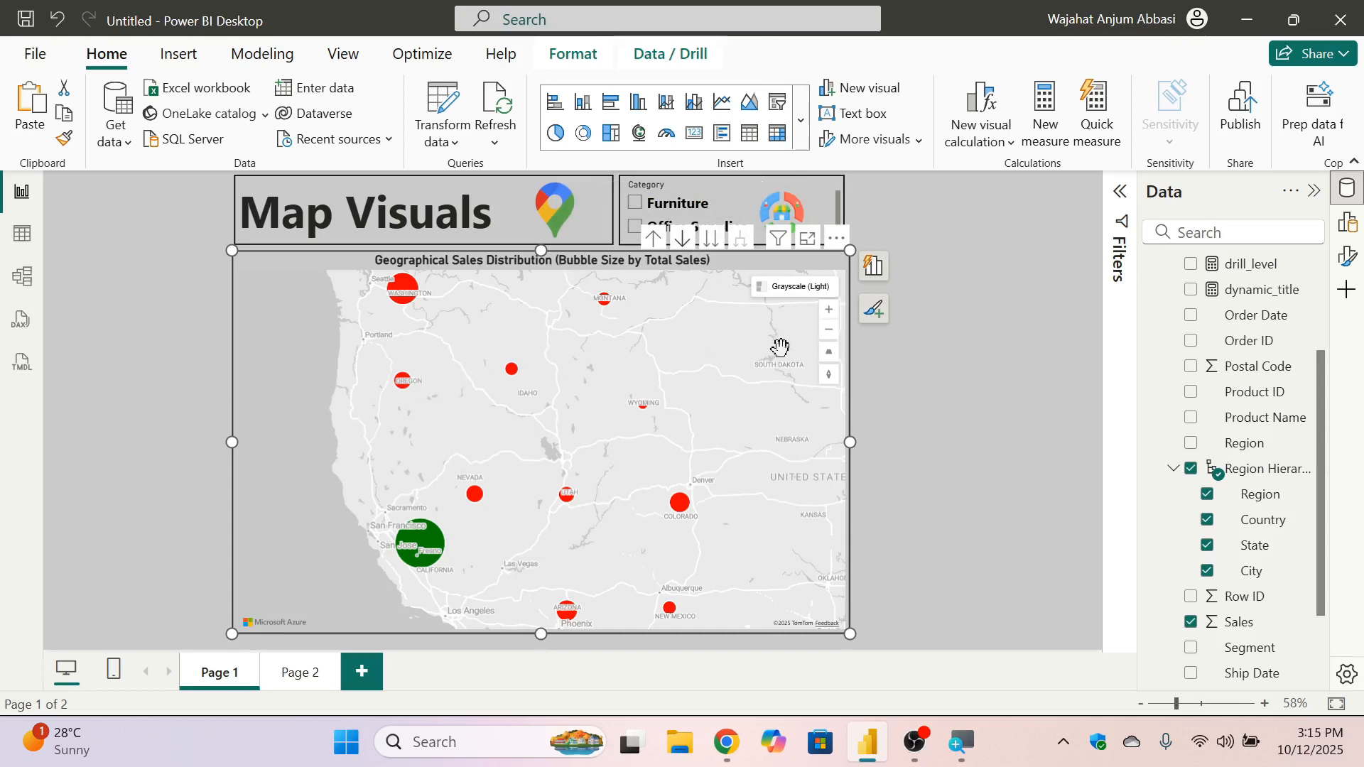
click(935, 350)
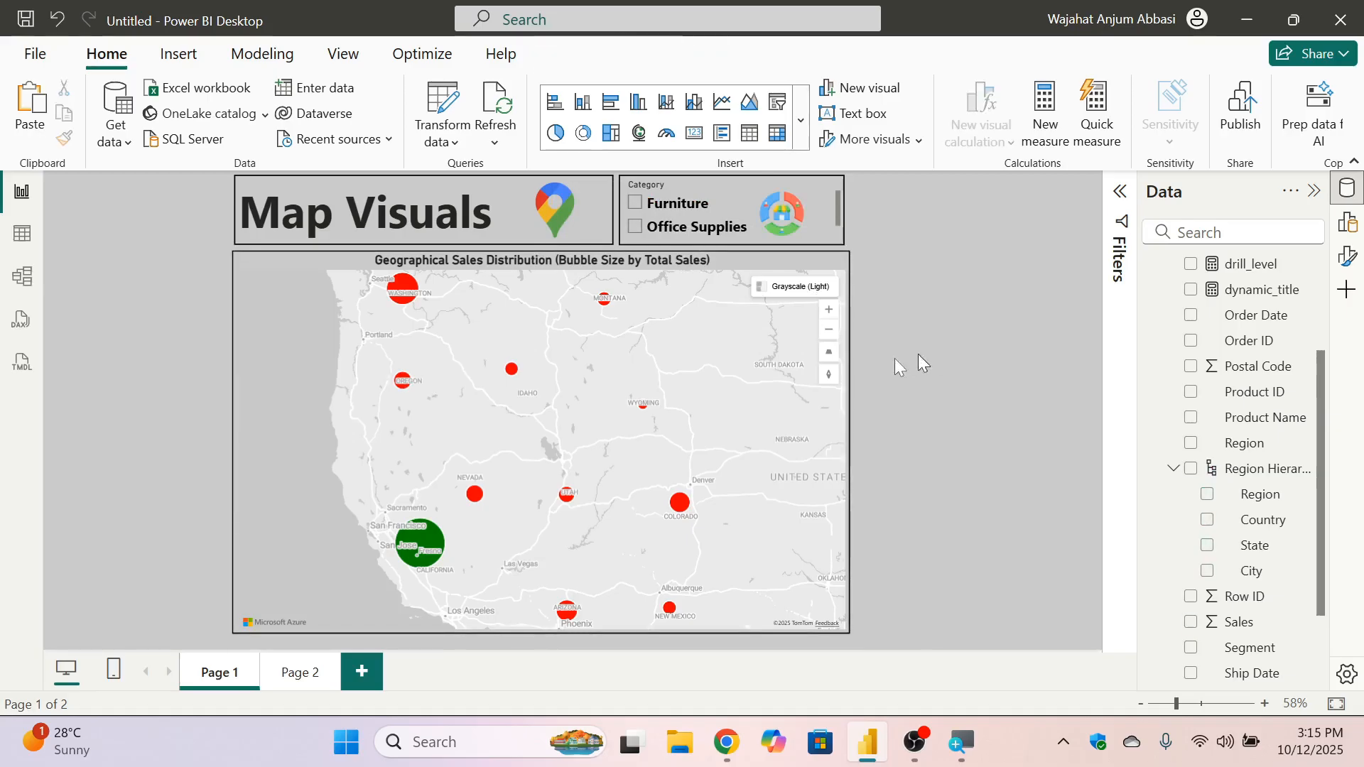
Highlight the California bubble on the sales map with drill mode off, and clear the highlight again.
click(428, 561)
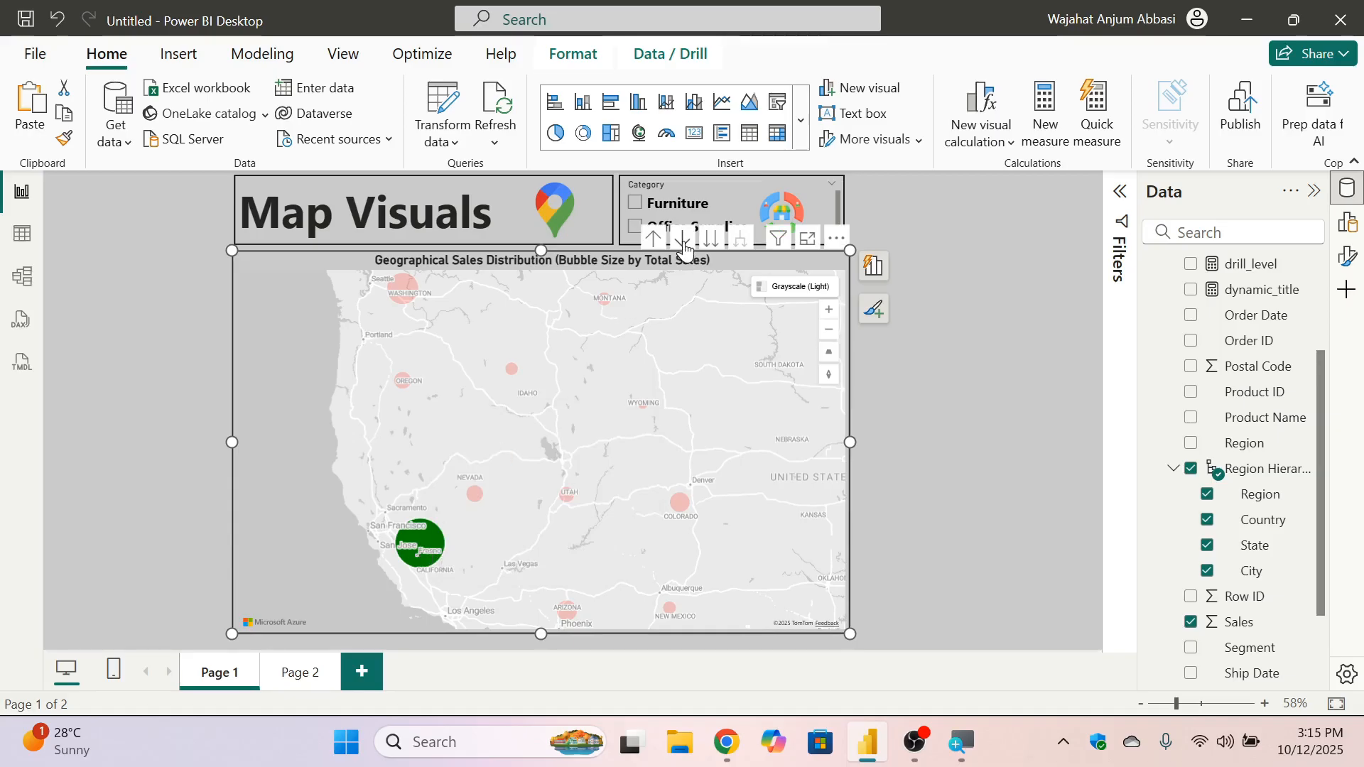
drag(425, 547, 419, 549)
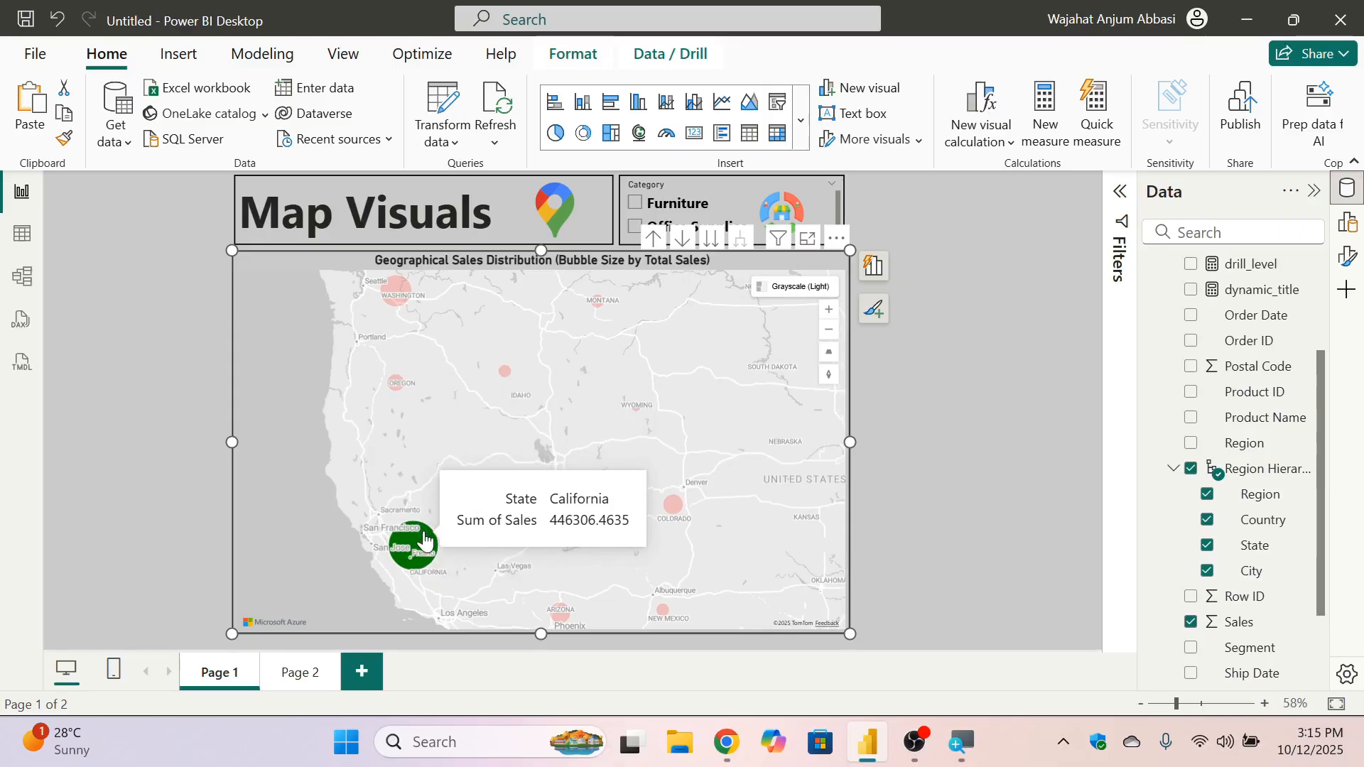
click(425, 541)
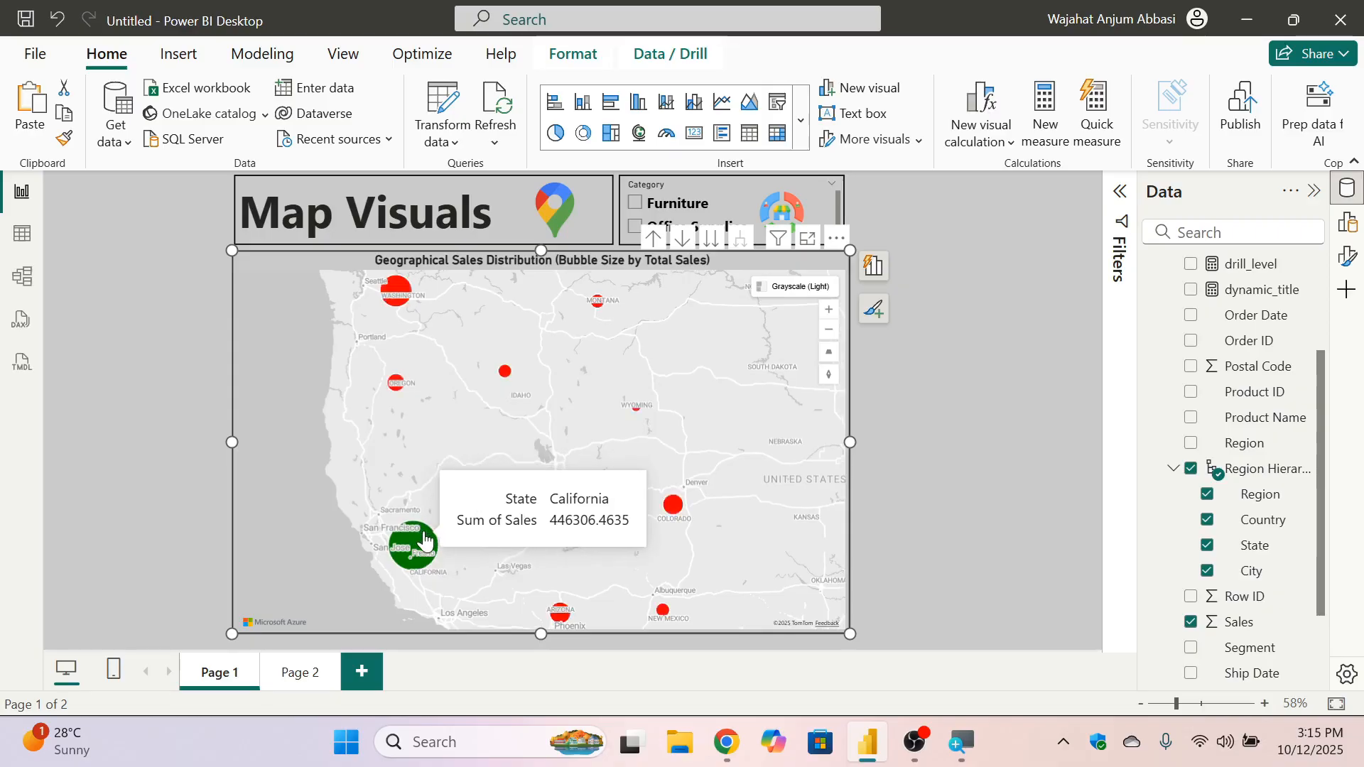
Turn drill mode on, drill California down to its cities on the sales map, and return to Page 2.
click(681, 240)
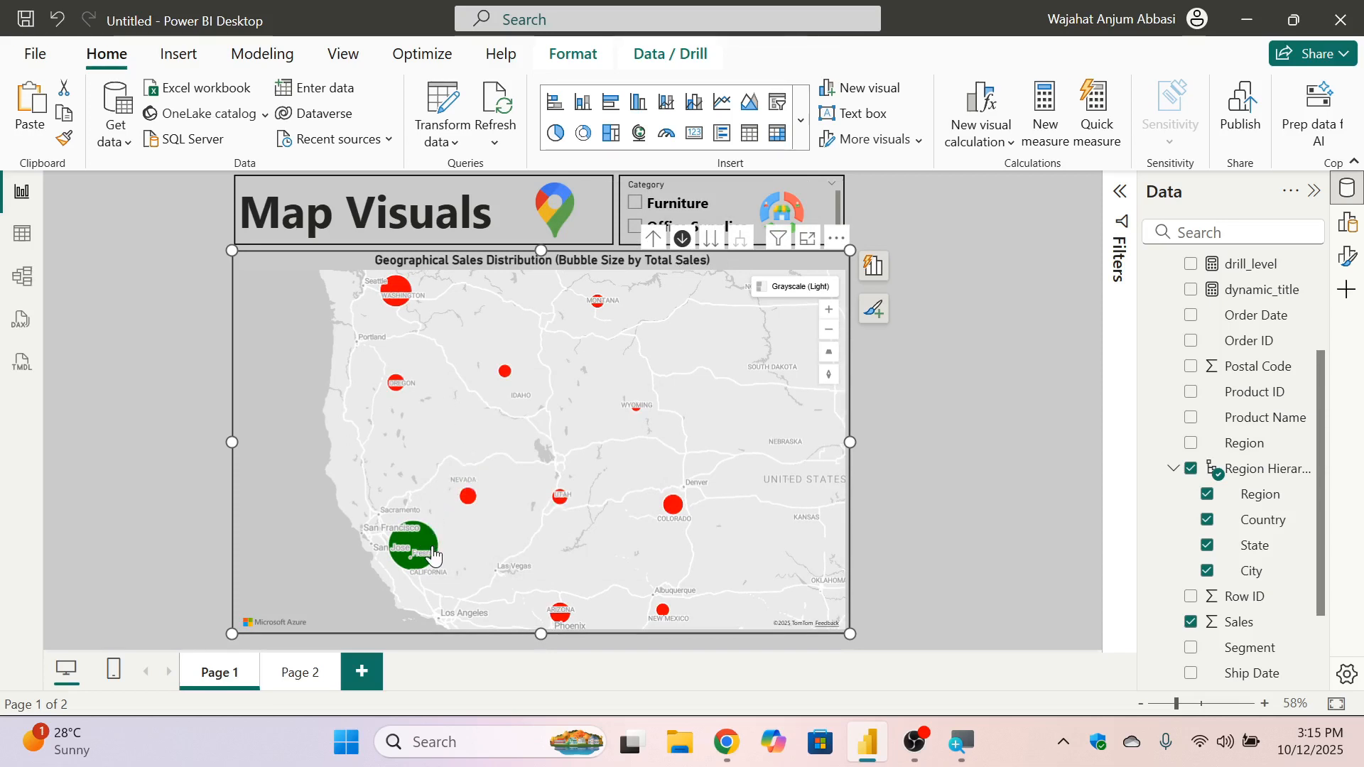
mouse_move(422, 552)
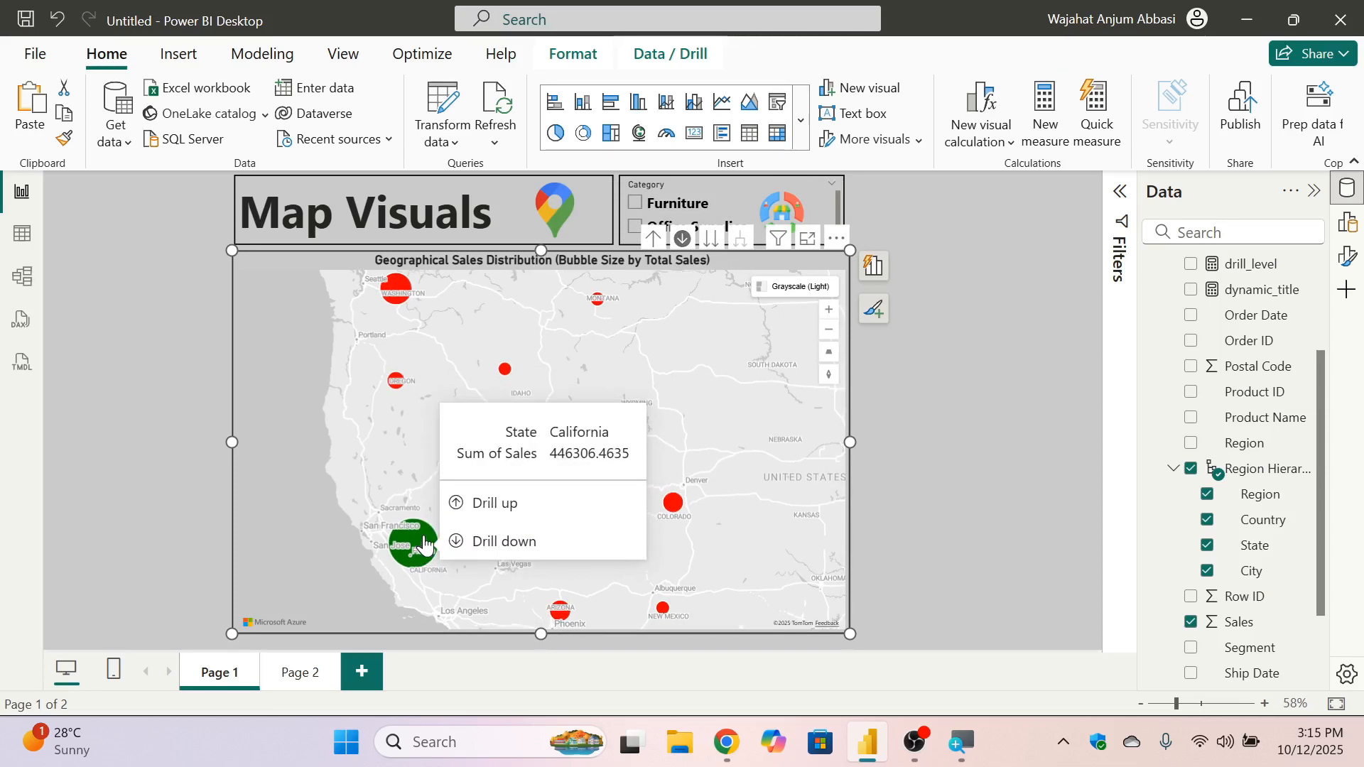
scroll(426, 548, down, 5)
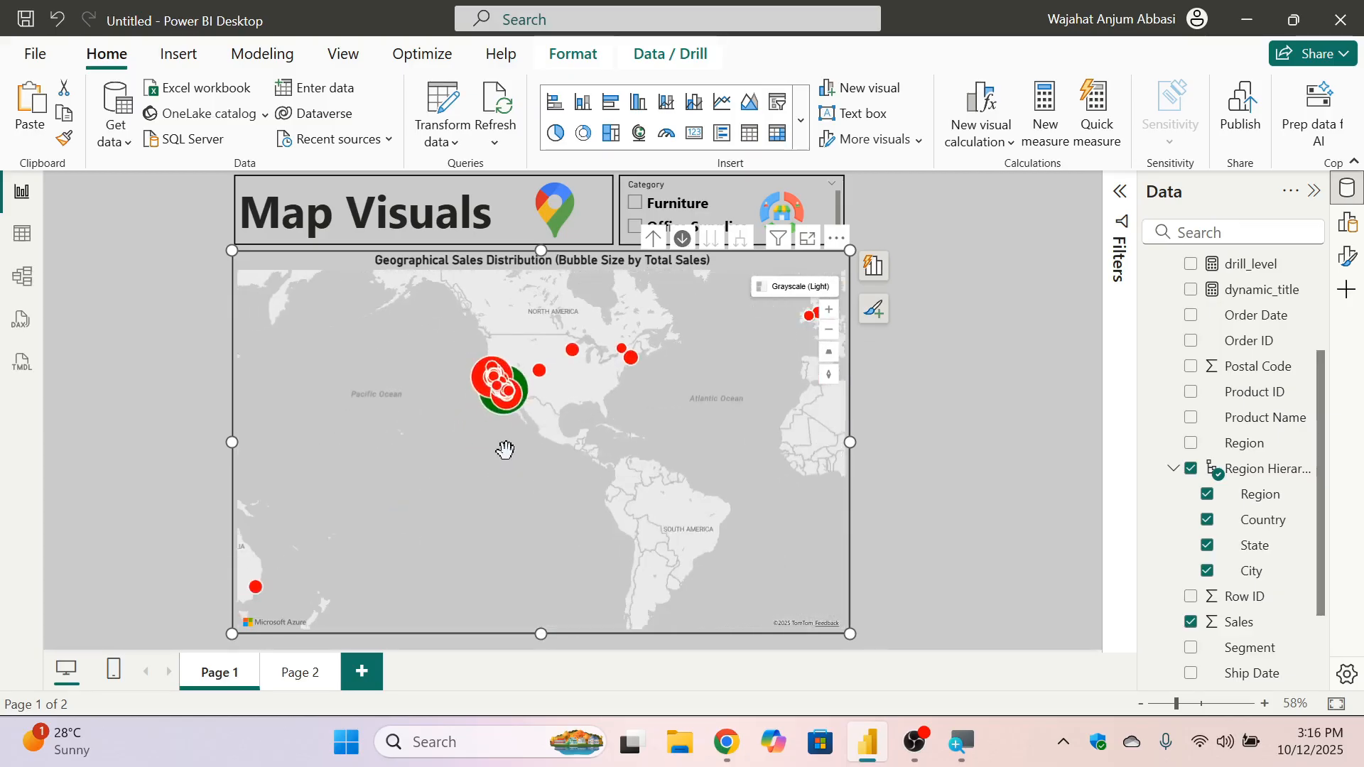
scroll(505, 449, up, 4)
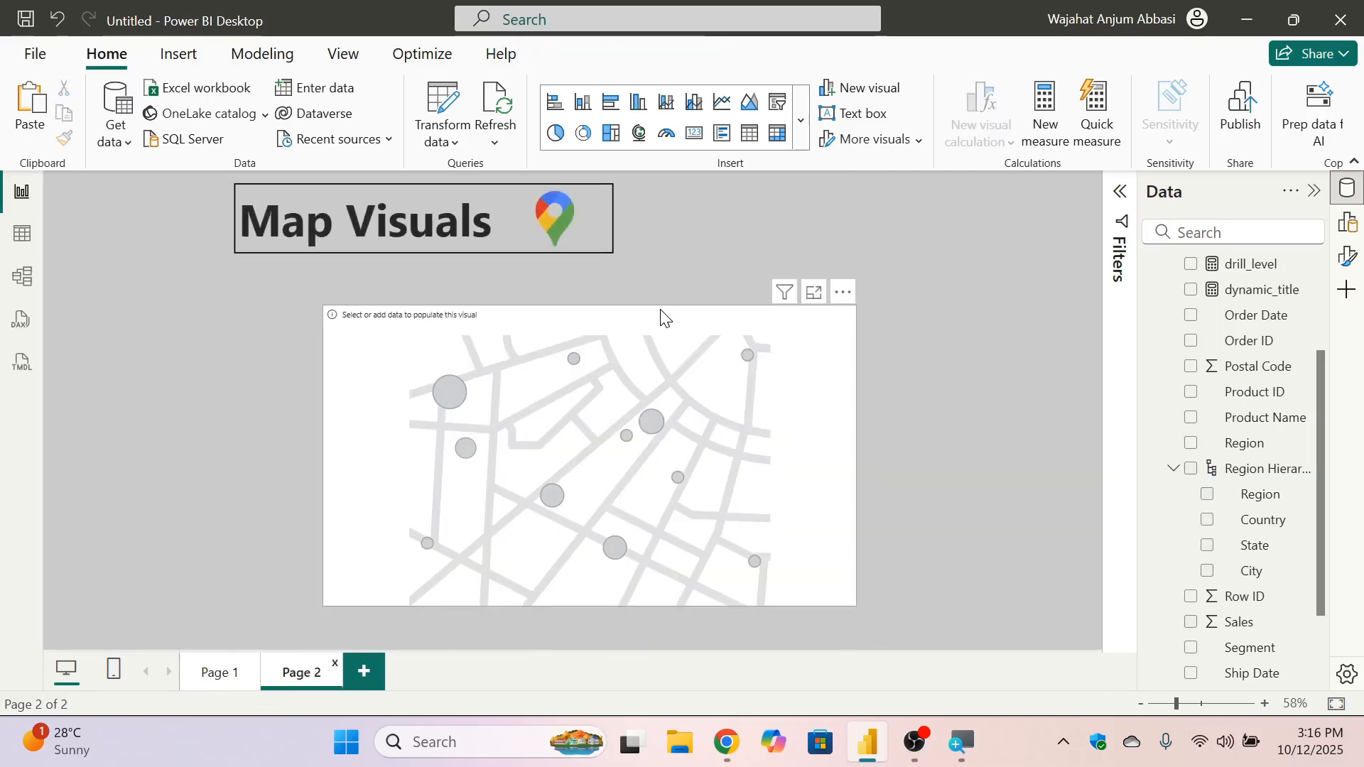
Move the empty Azure map directly below the Map Visuals title box and enlarge it in height and width.
drag(636, 307, 576, 282)
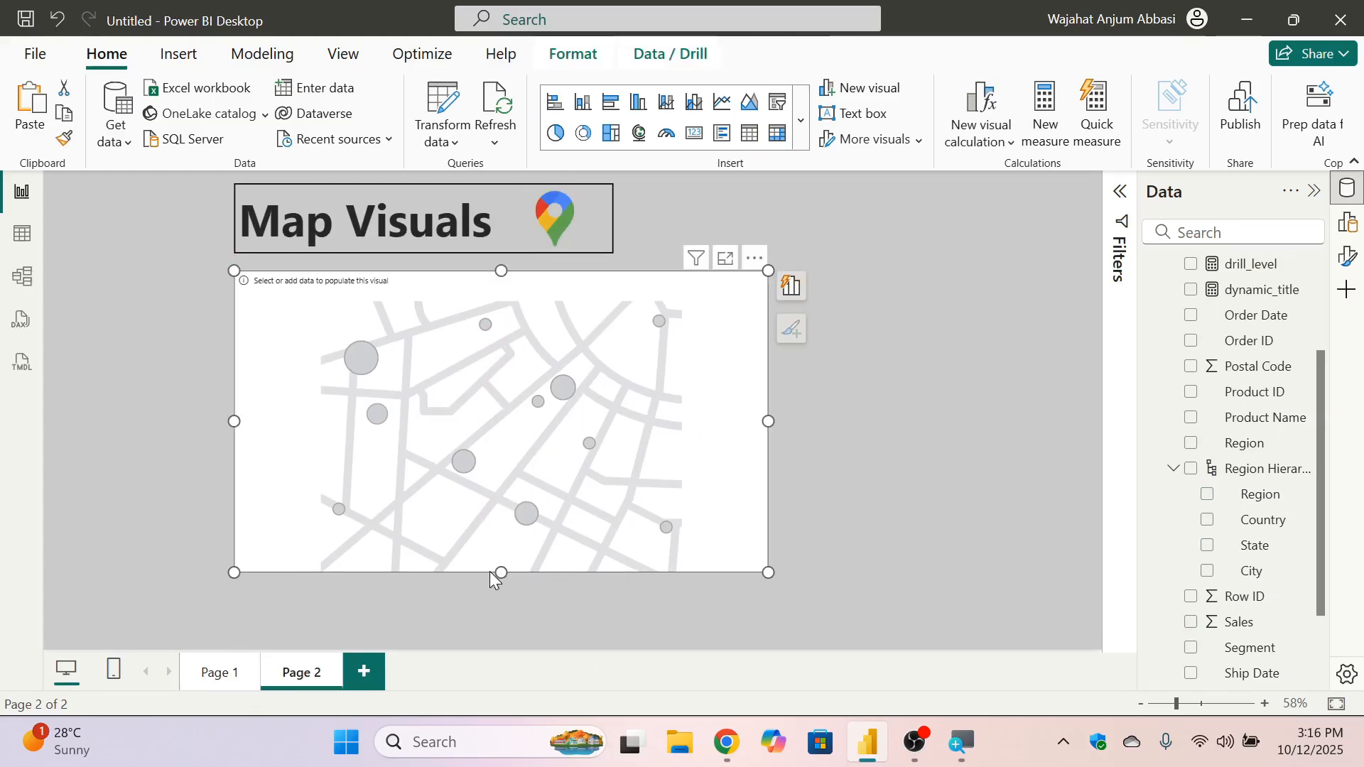
drag(490, 572, 486, 642)
drag(768, 457, 850, 448)
click(978, 413)
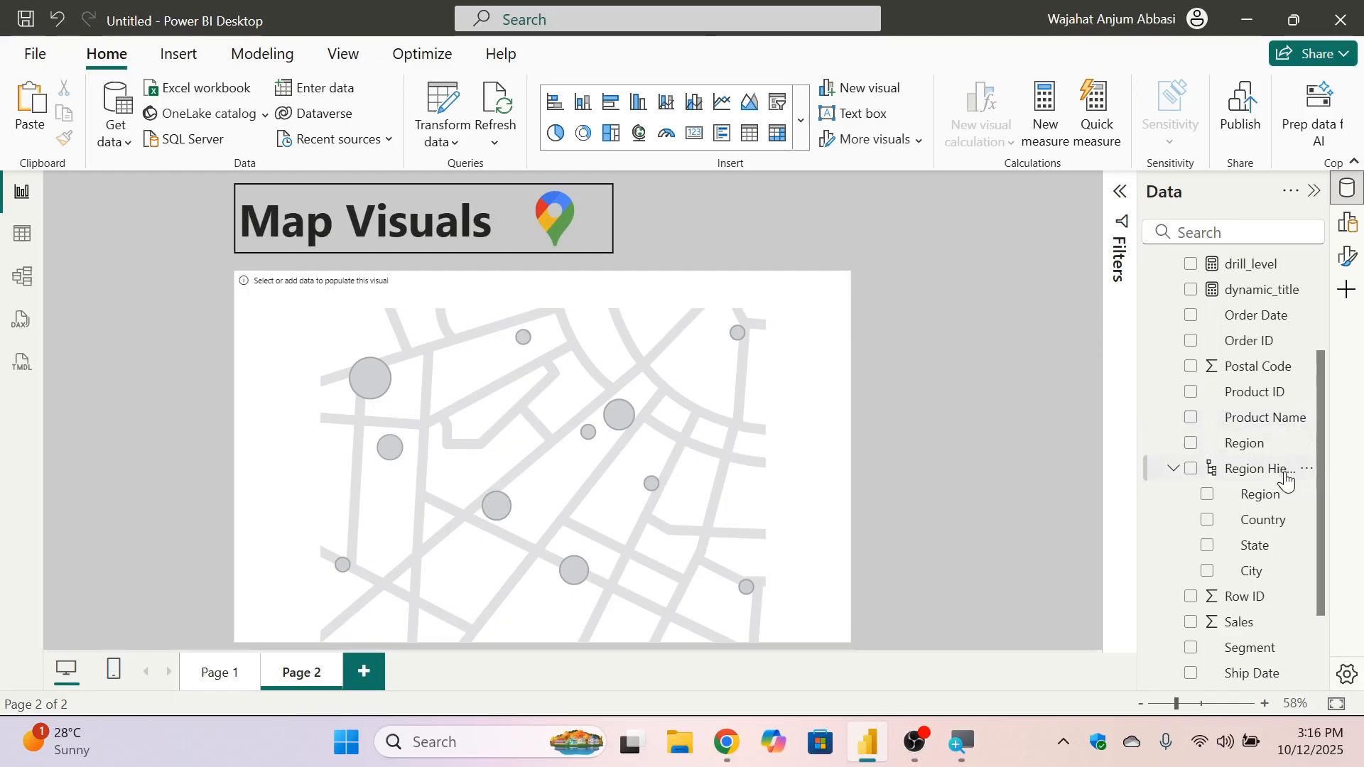
drag(1277, 486, 549, 408)
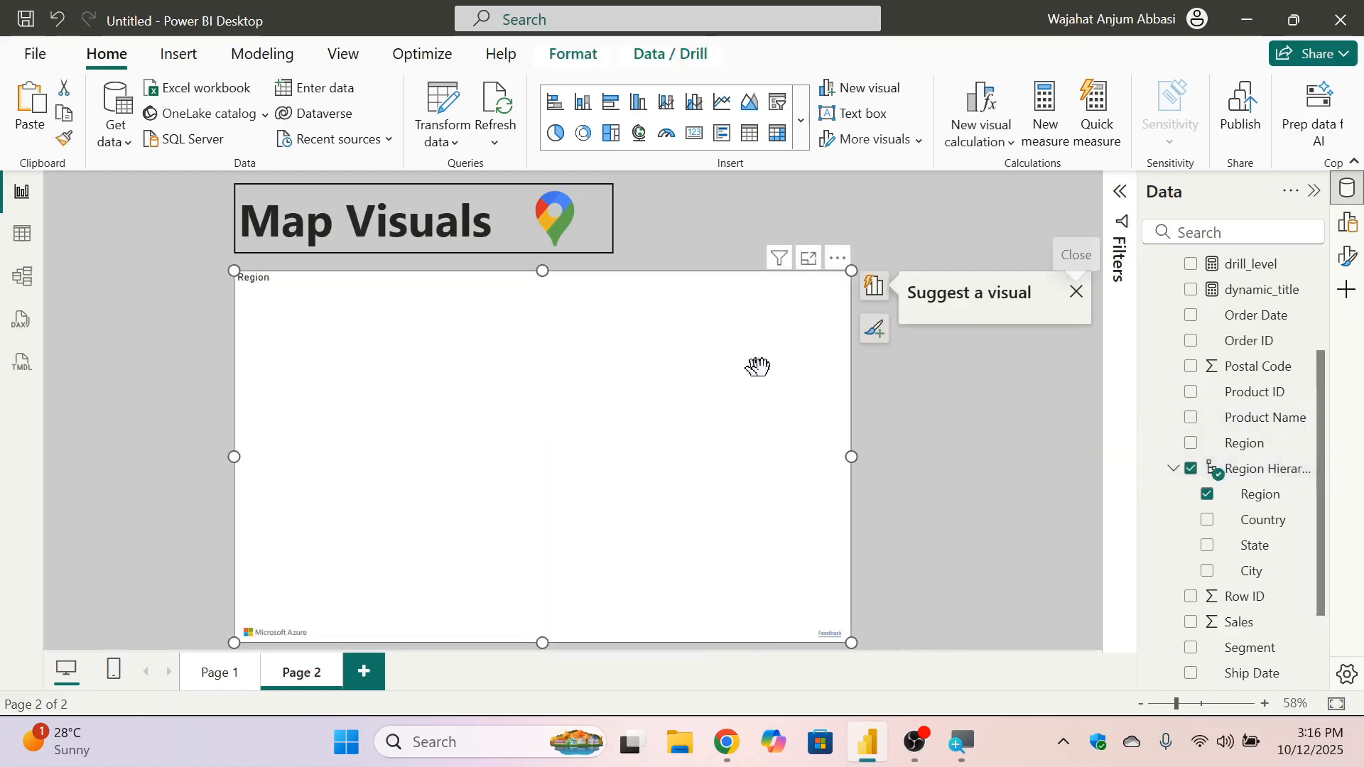
scroll(1002, 518, down, 5)
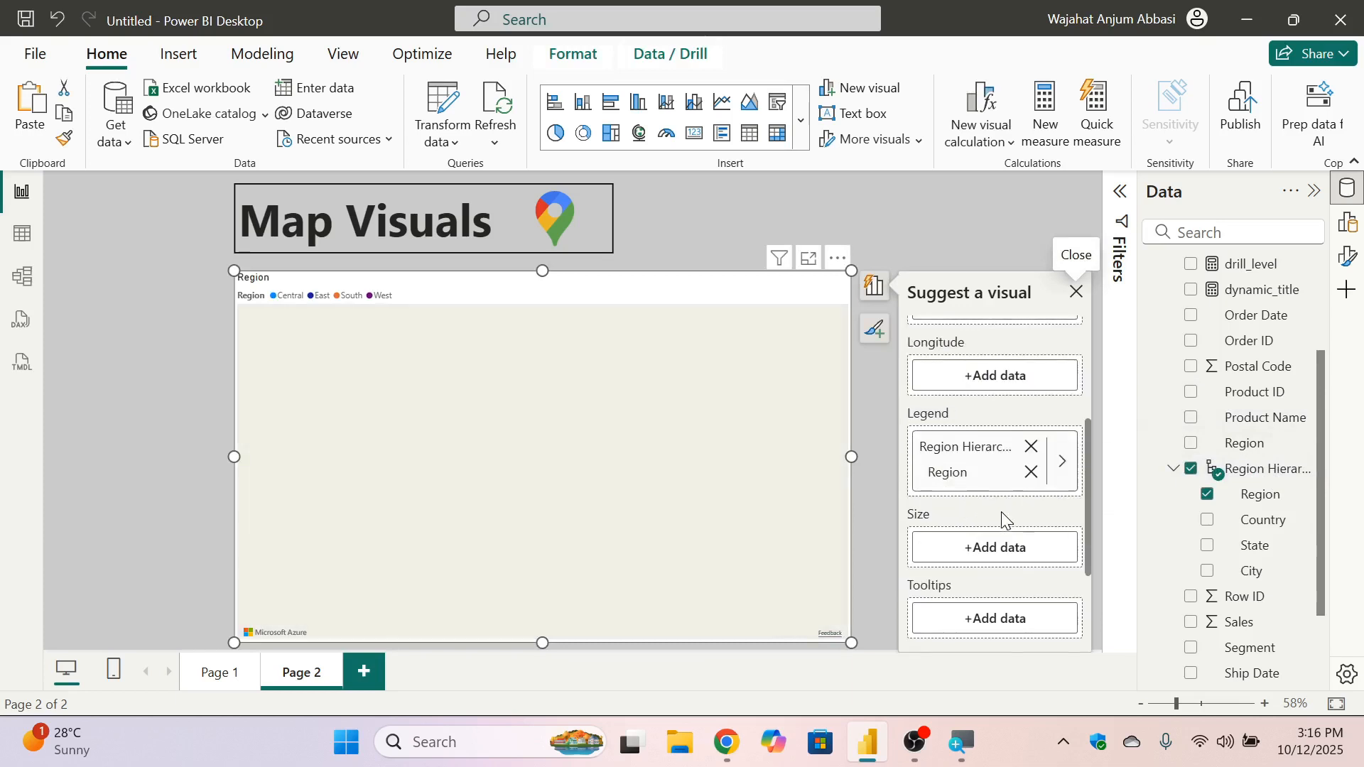
scroll(958, 458, up, 2)
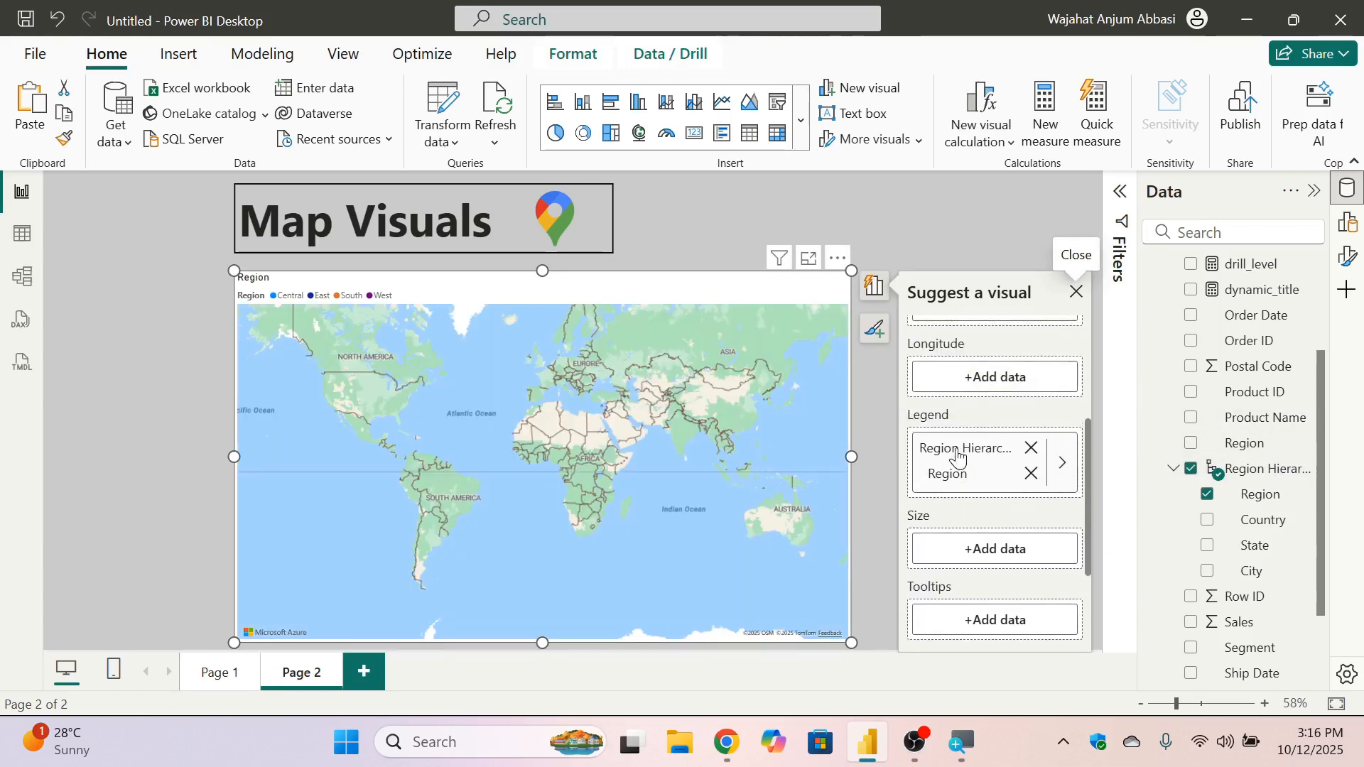
drag(958, 458, 988, 388)
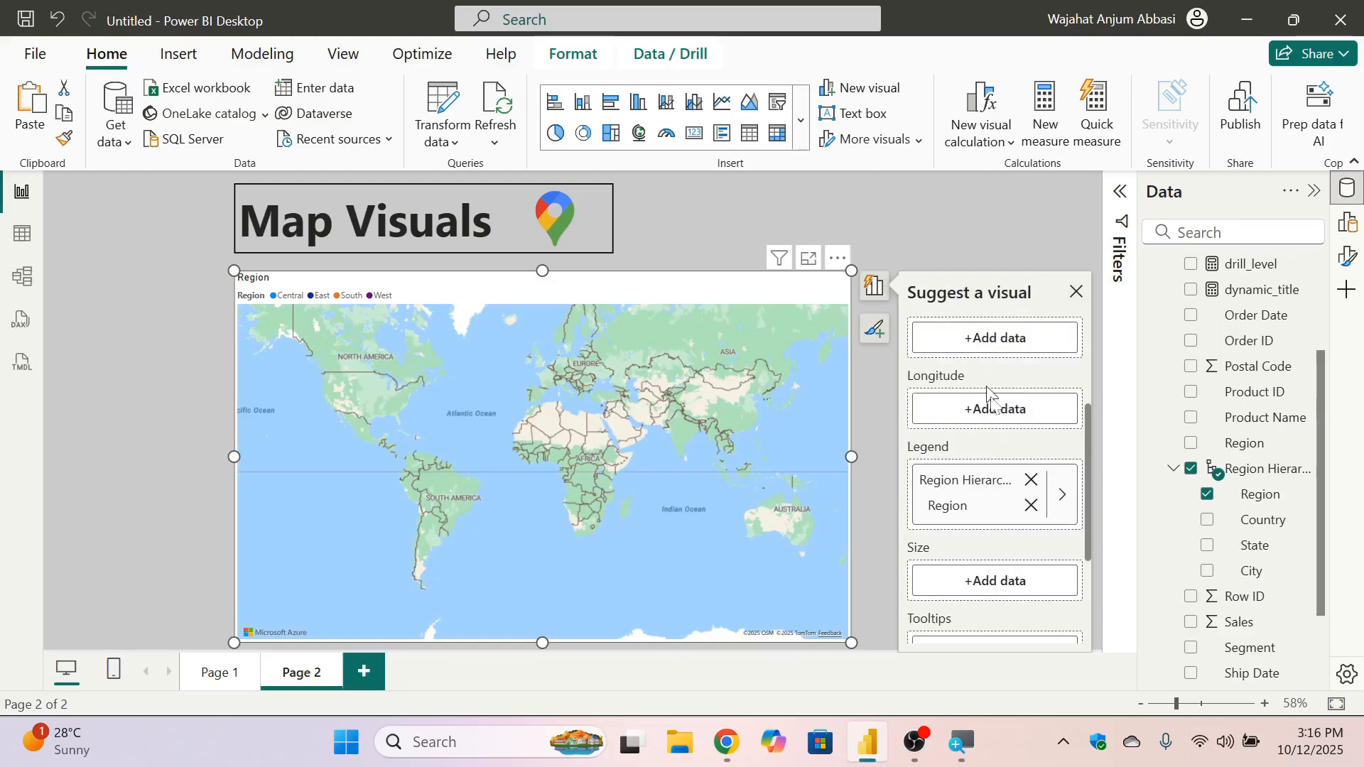
scroll(996, 405, up, 2)
scroll(997, 410, up, 1)
scroll(1028, 480, down, 3)
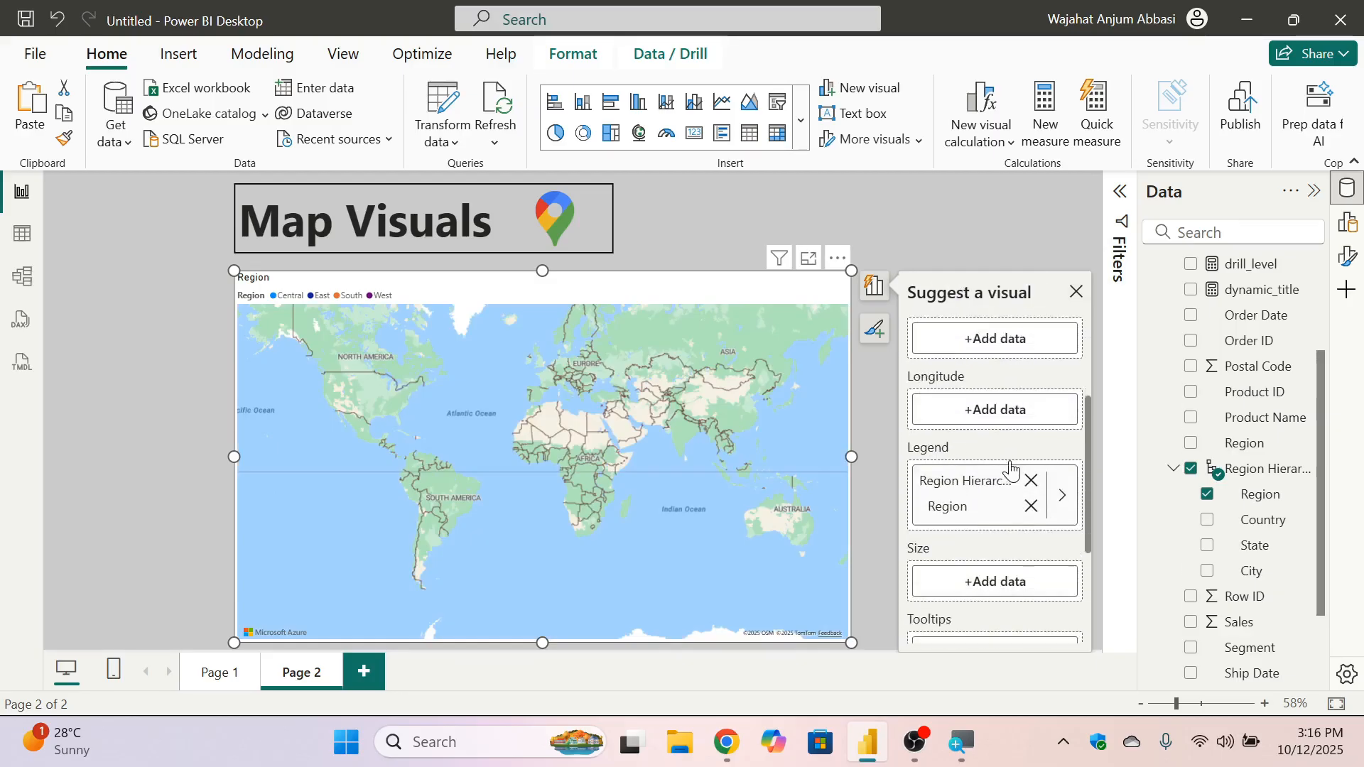
click(1026, 449)
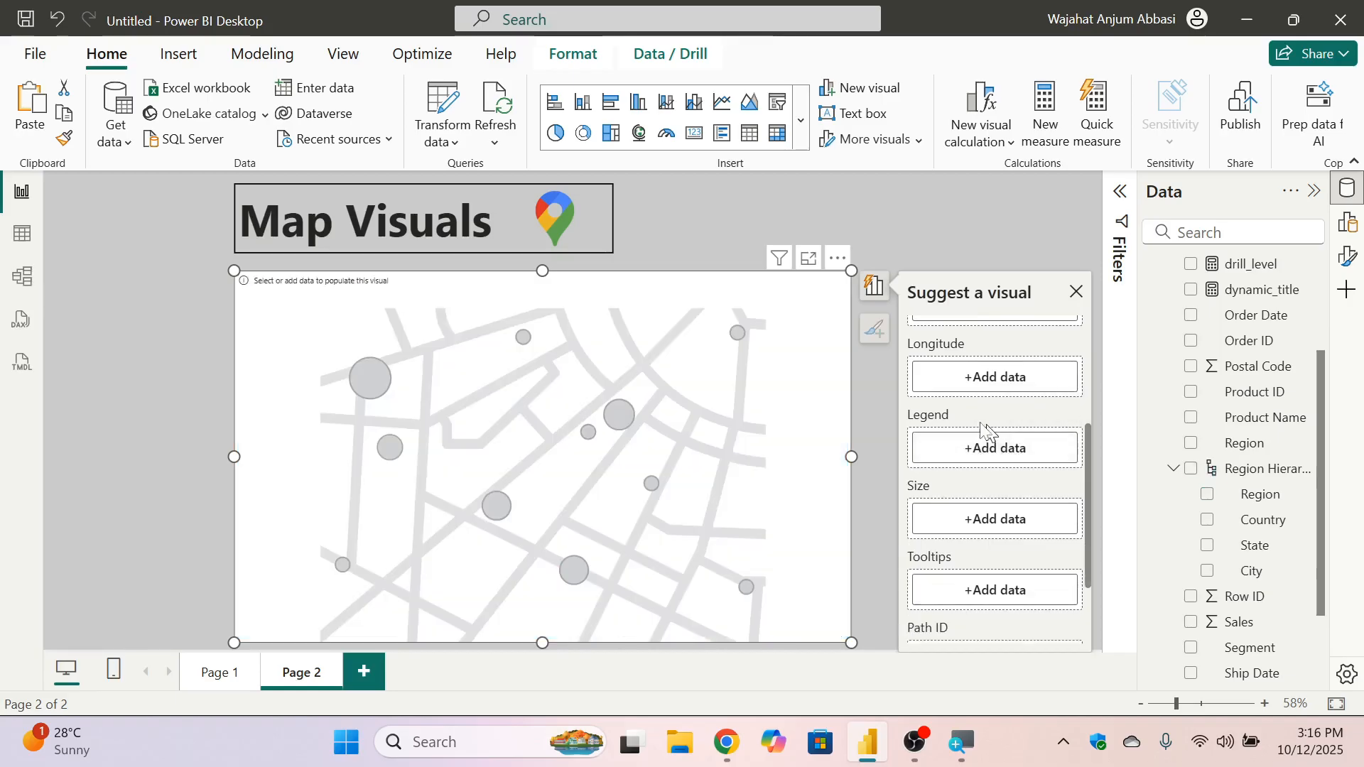
Assign the Region Hierarchy as the Azure map's location and shift the map slightly up and to the left.
drag(1274, 475, 995, 449)
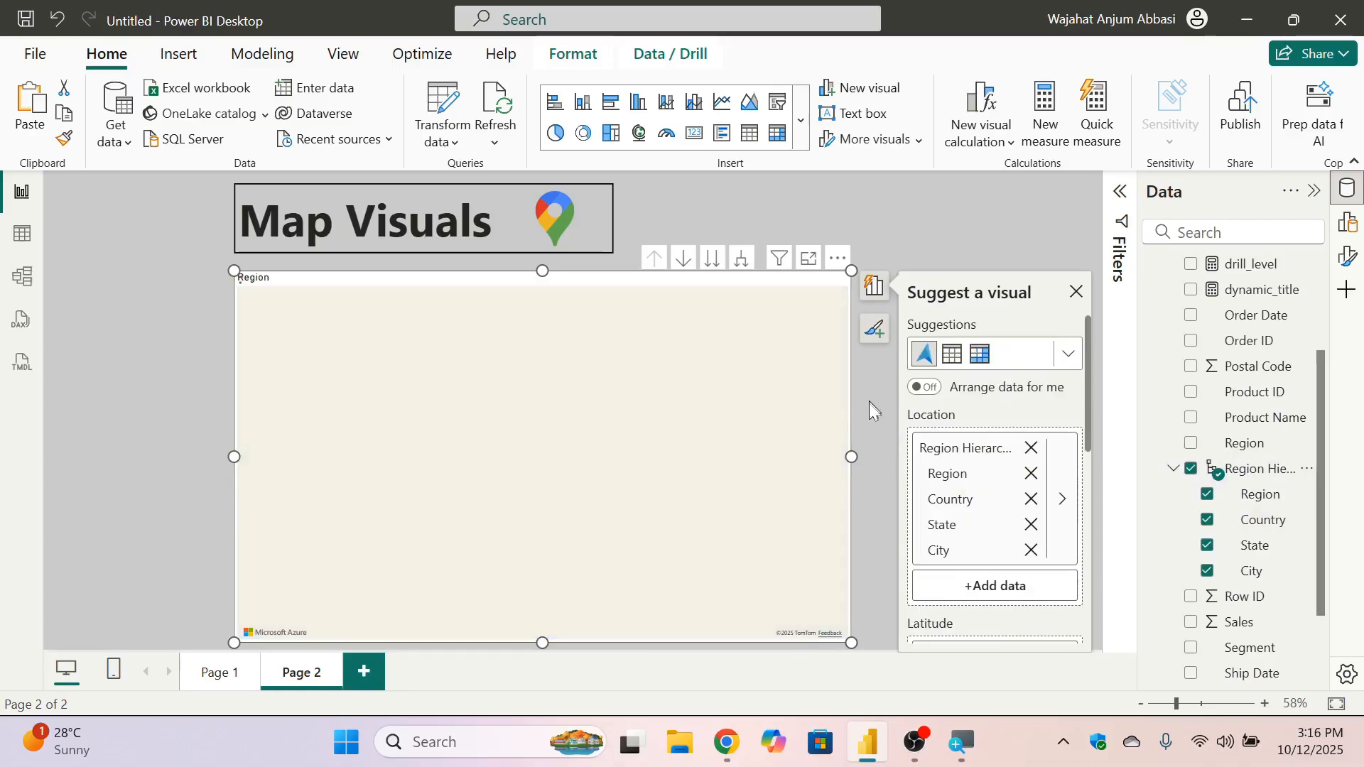
drag(690, 284, 660, 281)
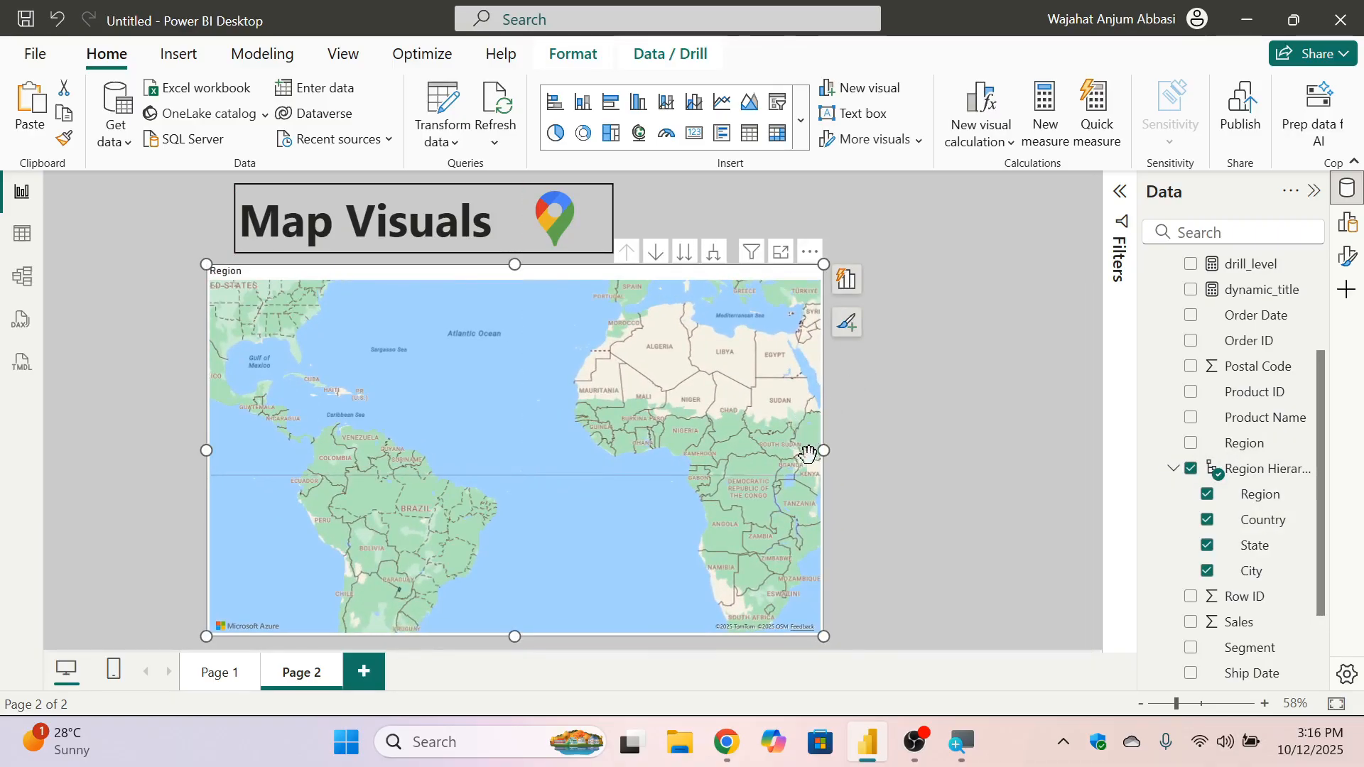
Widen the Azure map by extending its side edge outward on Page 2.
click(844, 458)
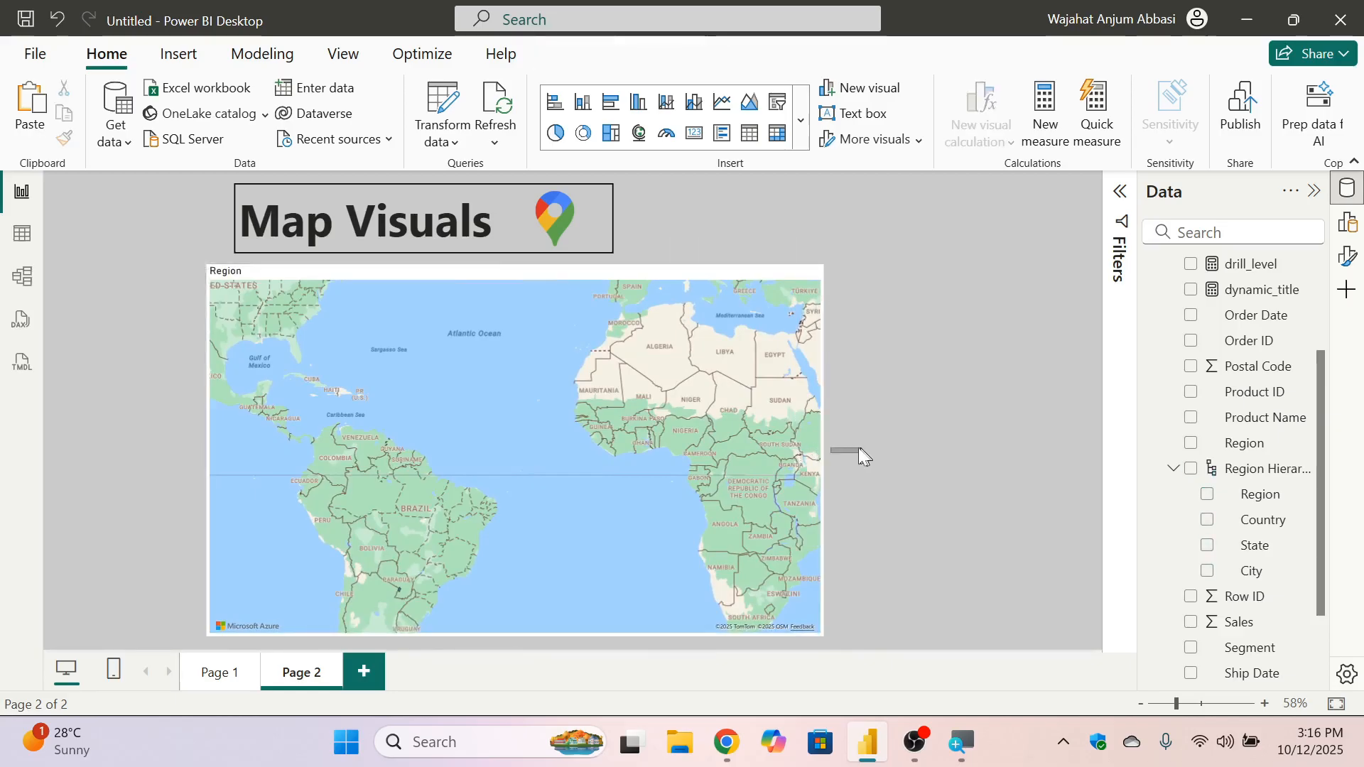
click(821, 444)
drag(822, 447, 870, 450)
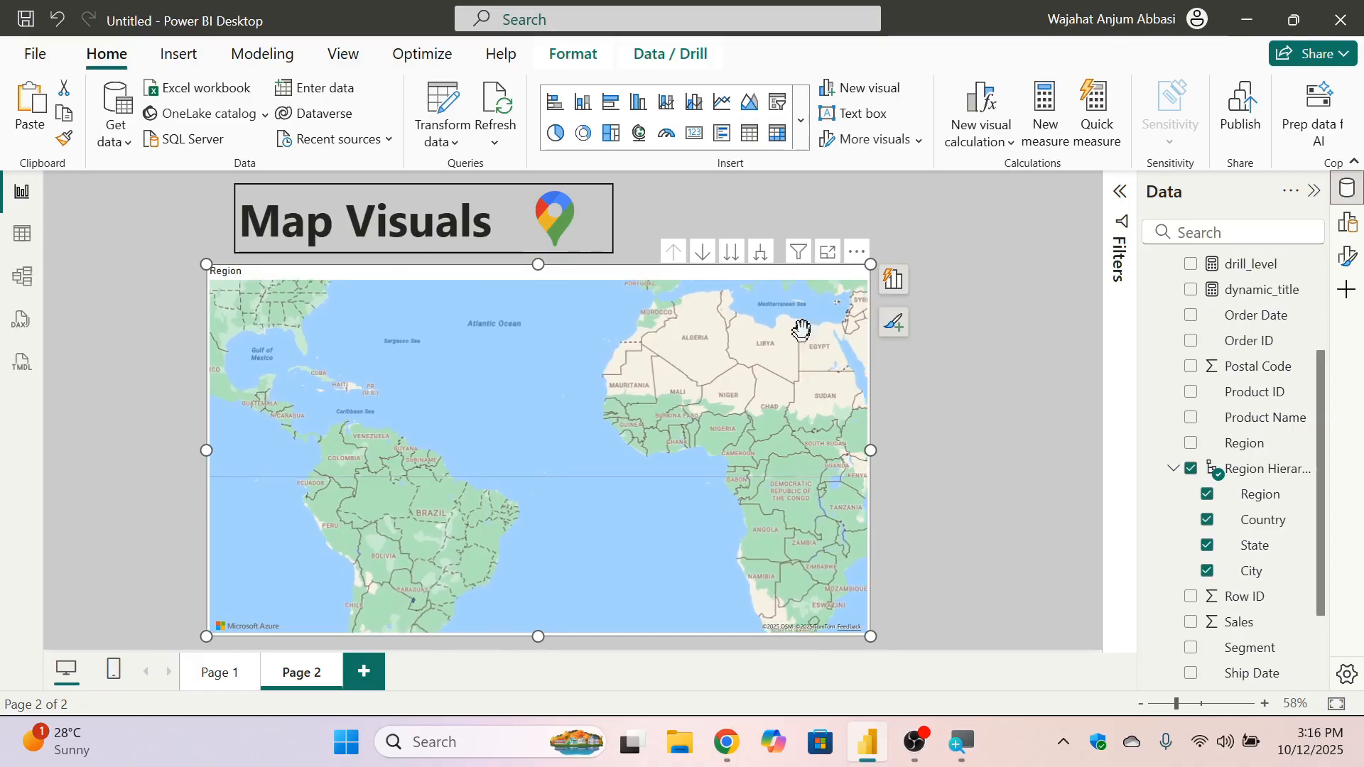
click(805, 134)
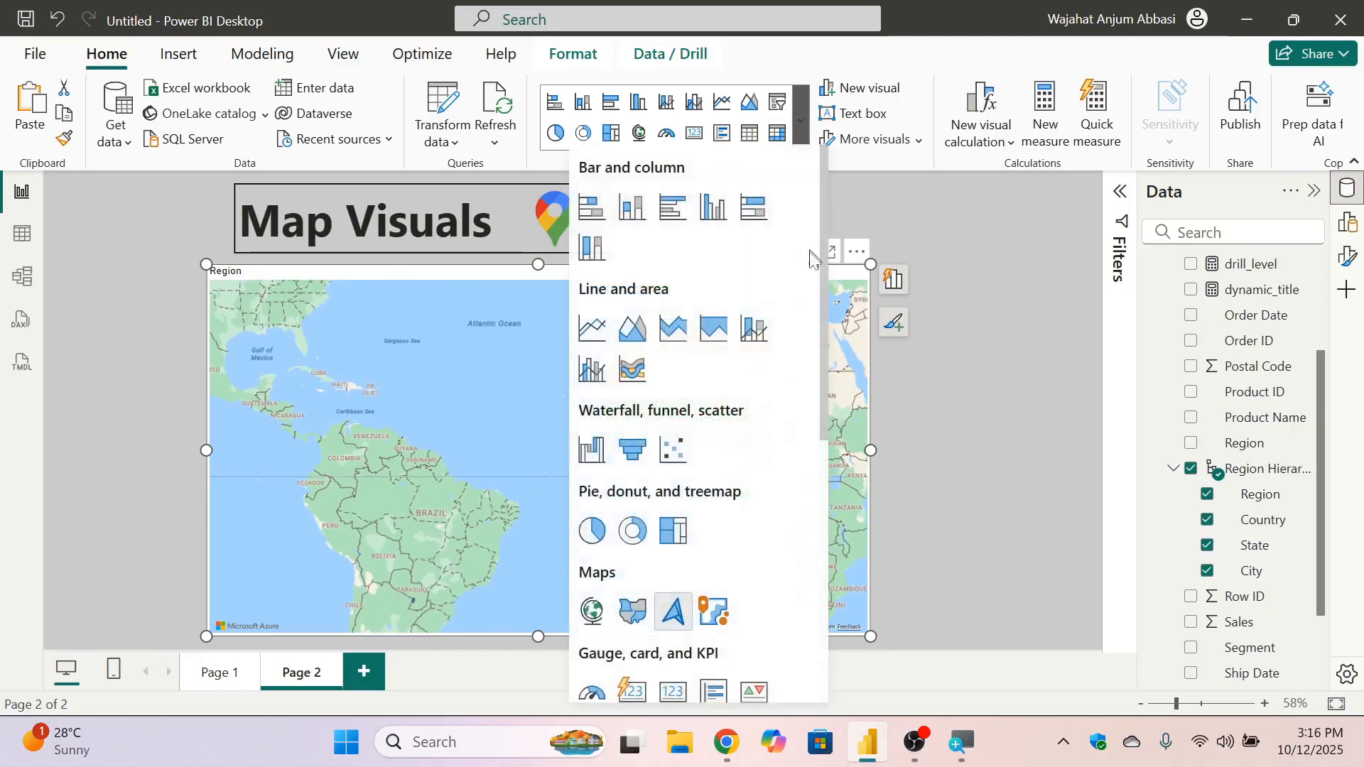
scroll(679, 579, down, 2)
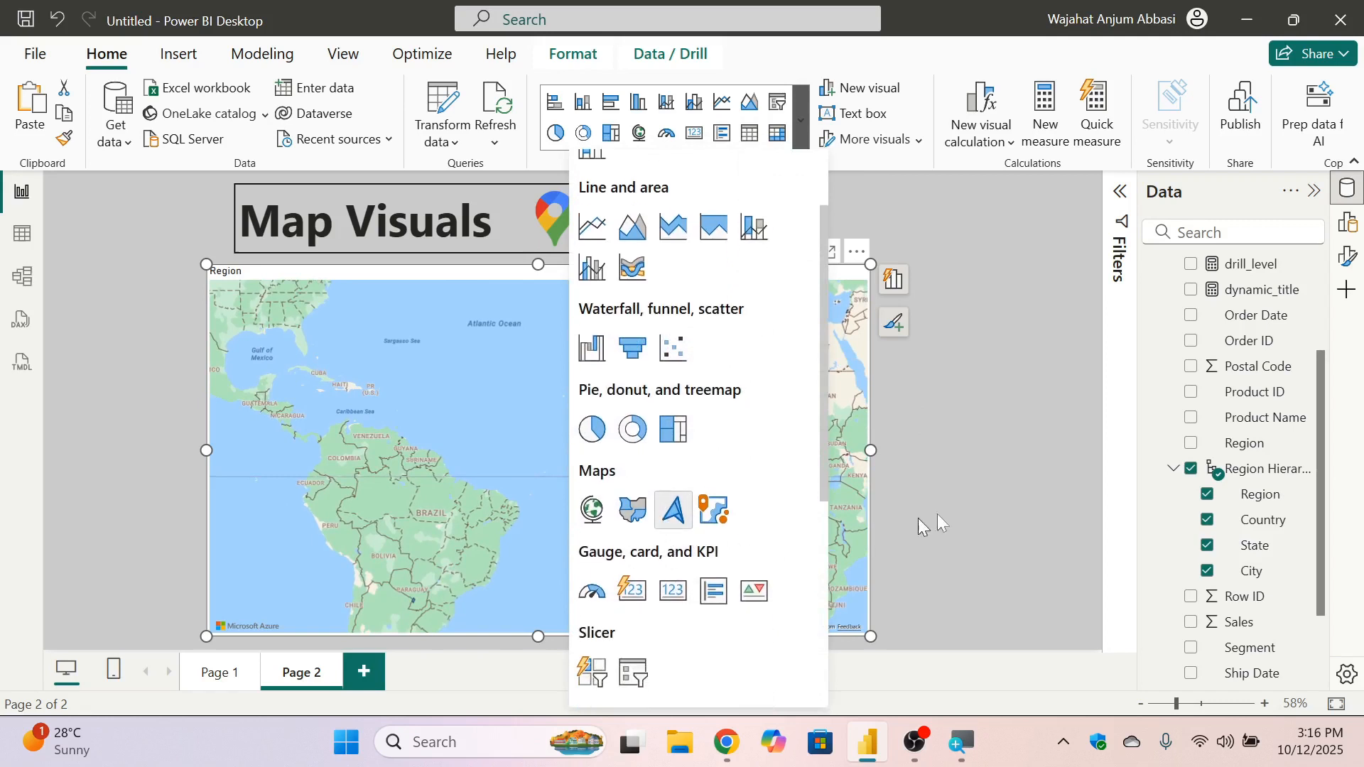
click(1019, 449)
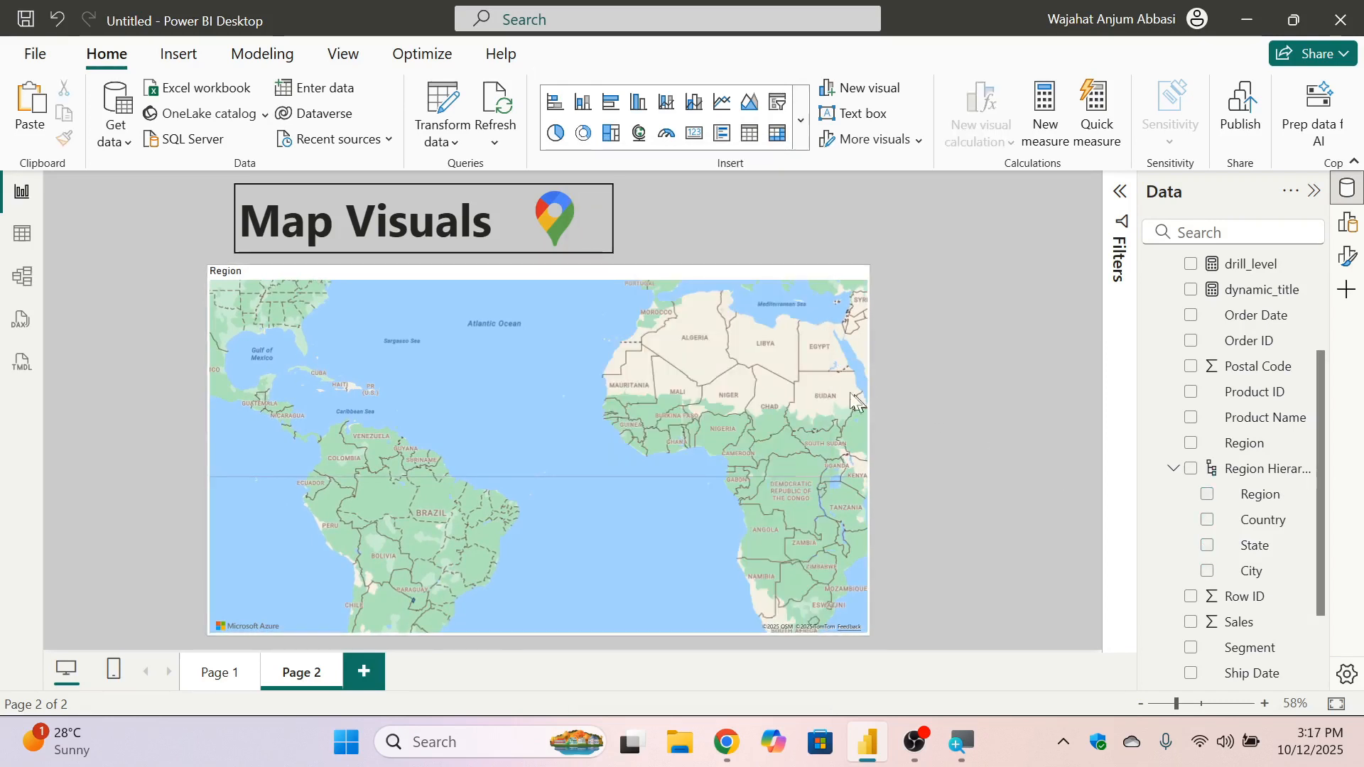
Show the build settings of the Azure map and examine its field wells, from Location and Latitude to Path ID and Point Order.
mouse_move(807, 326)
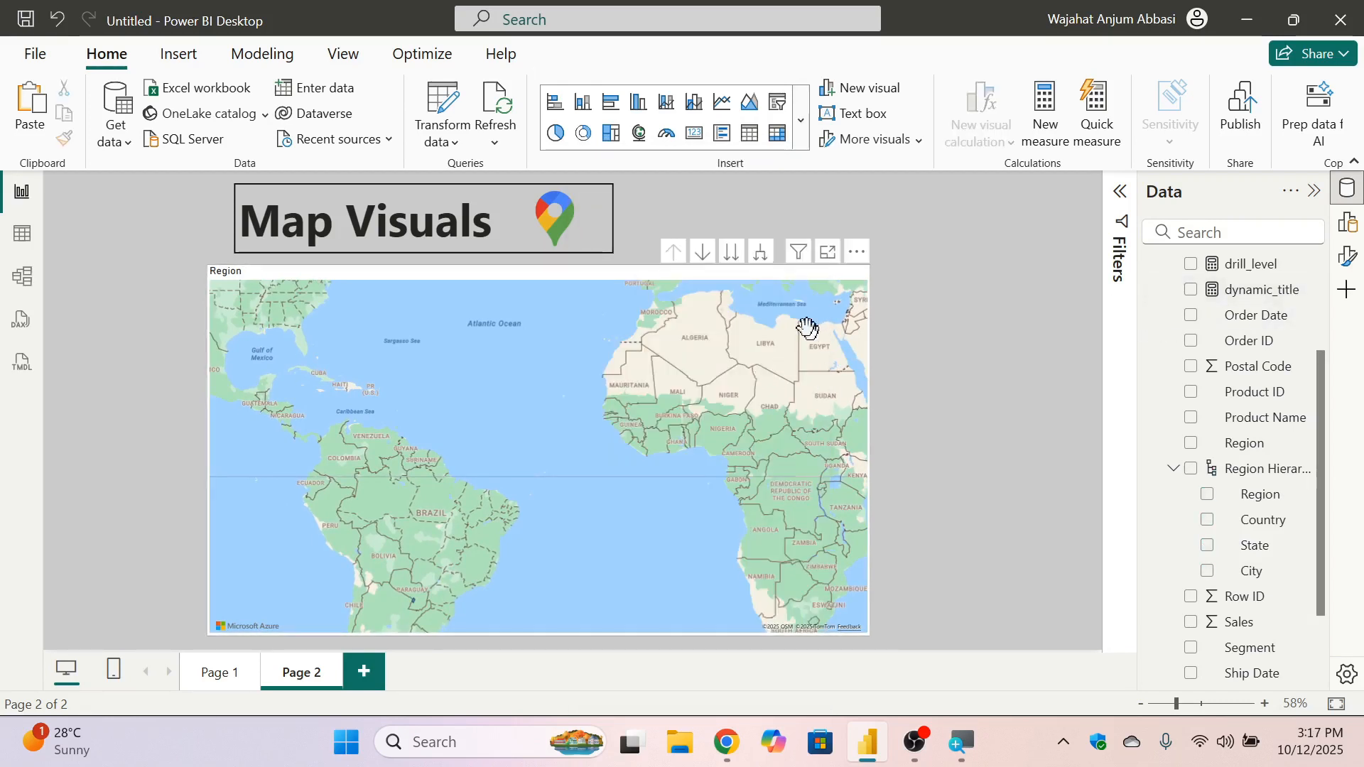
click(836, 285)
click(1348, 222)
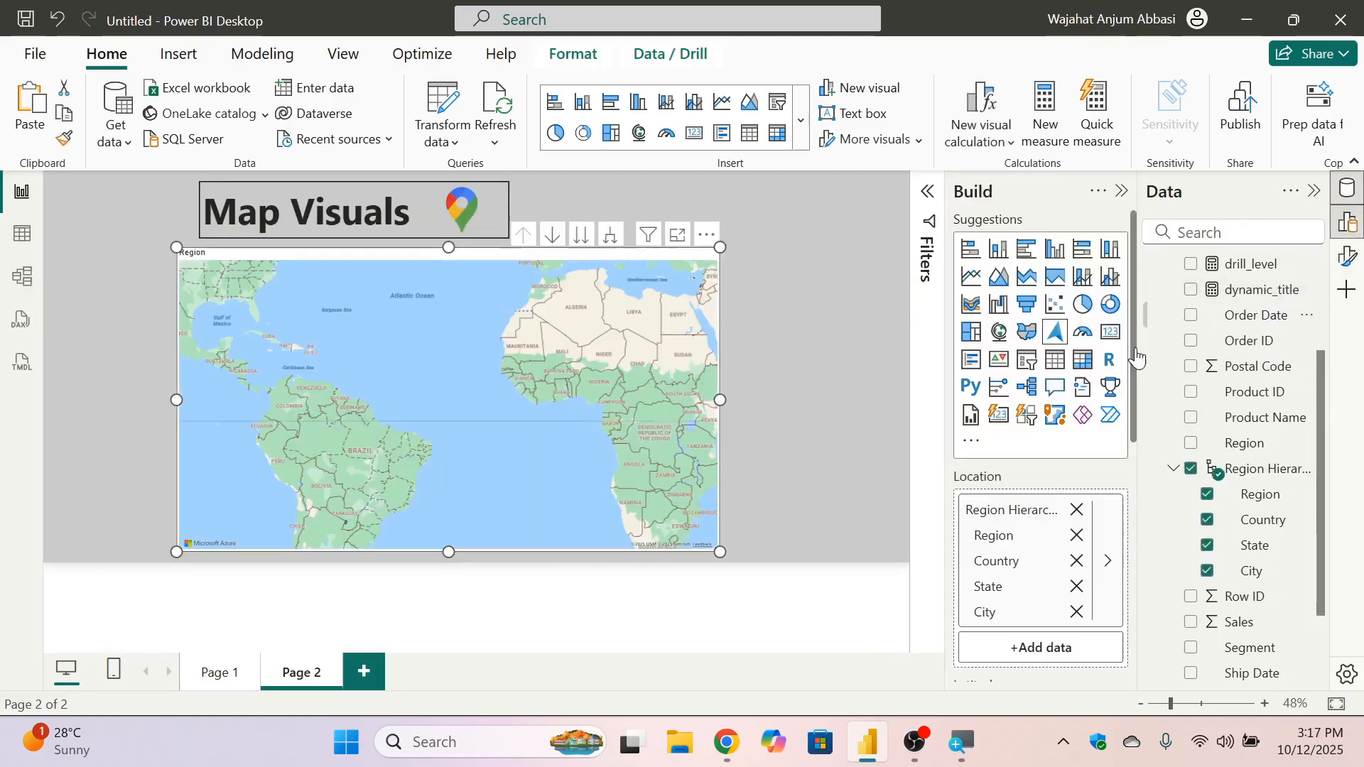
scroll(976, 286, down, 3)
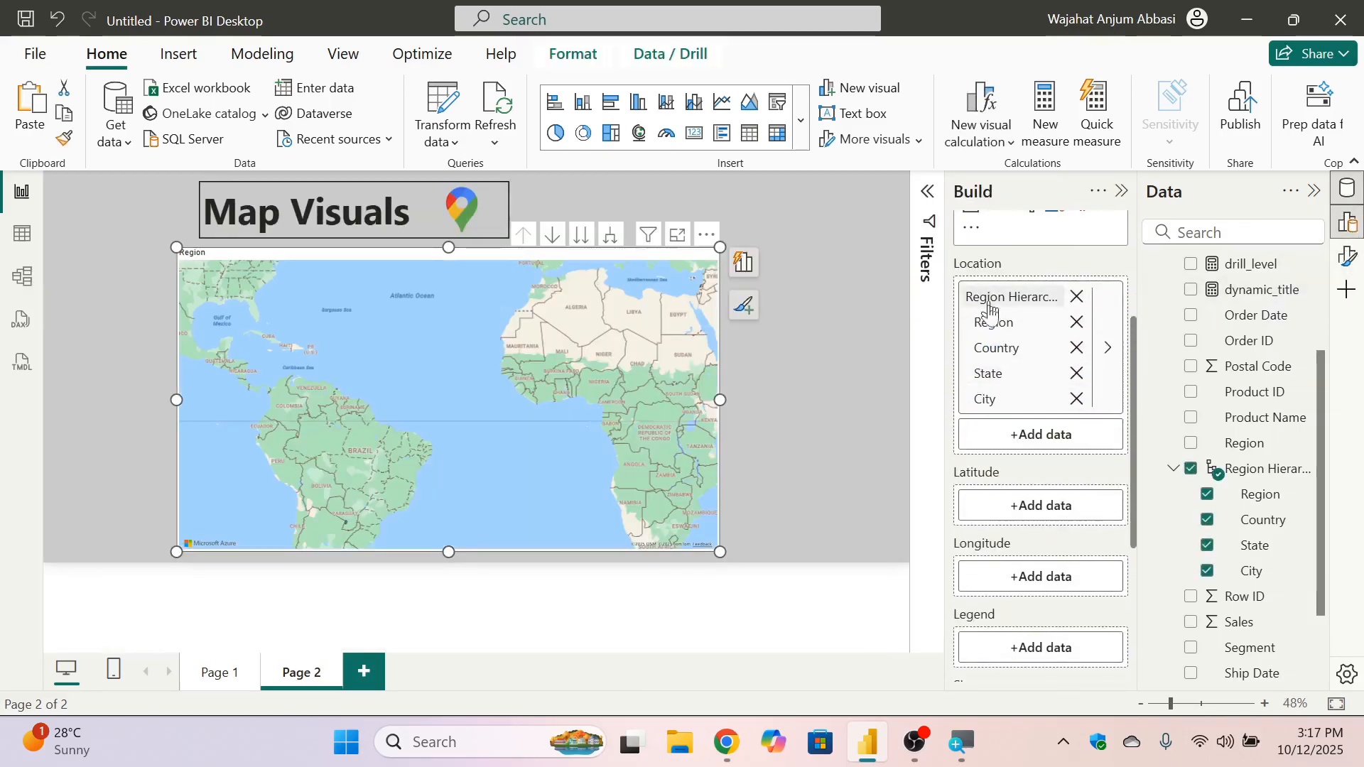
scroll(1024, 462, down, 3)
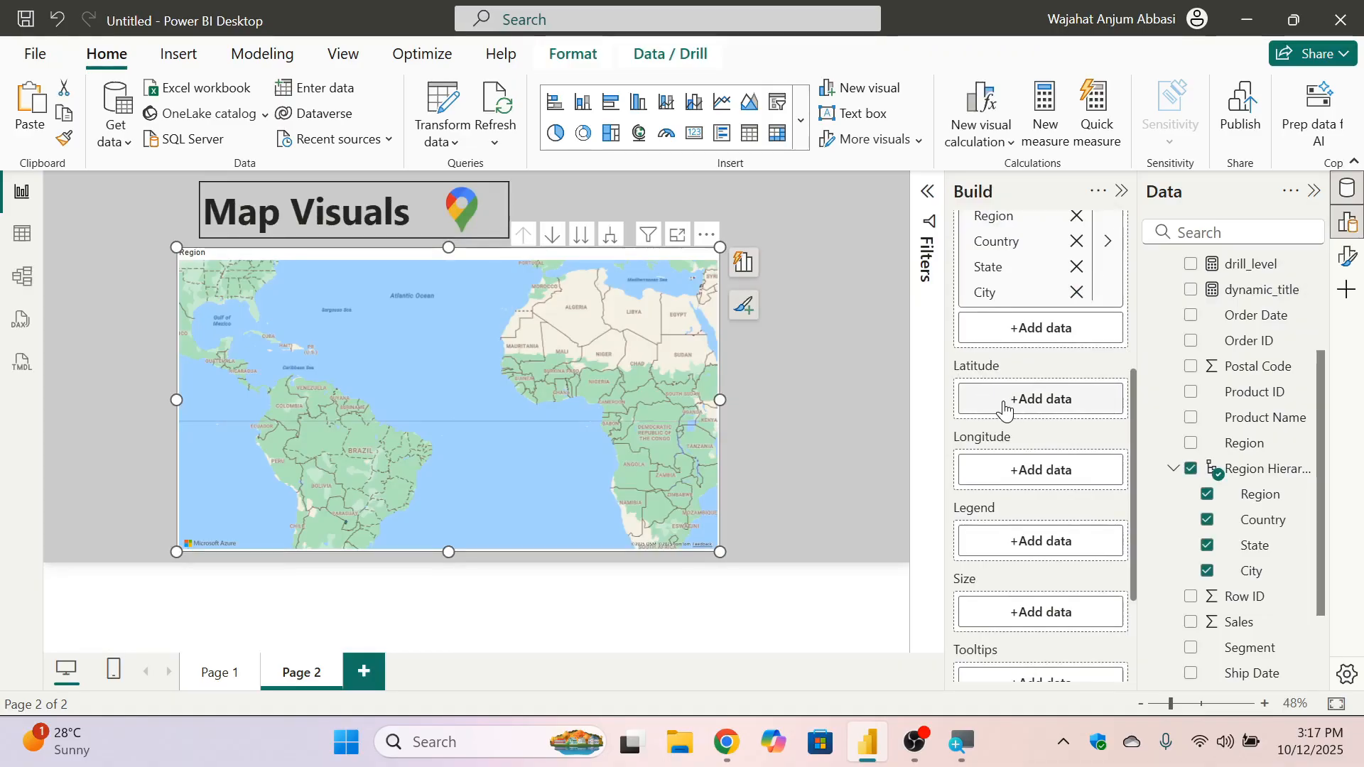
scroll(993, 473, down, 5)
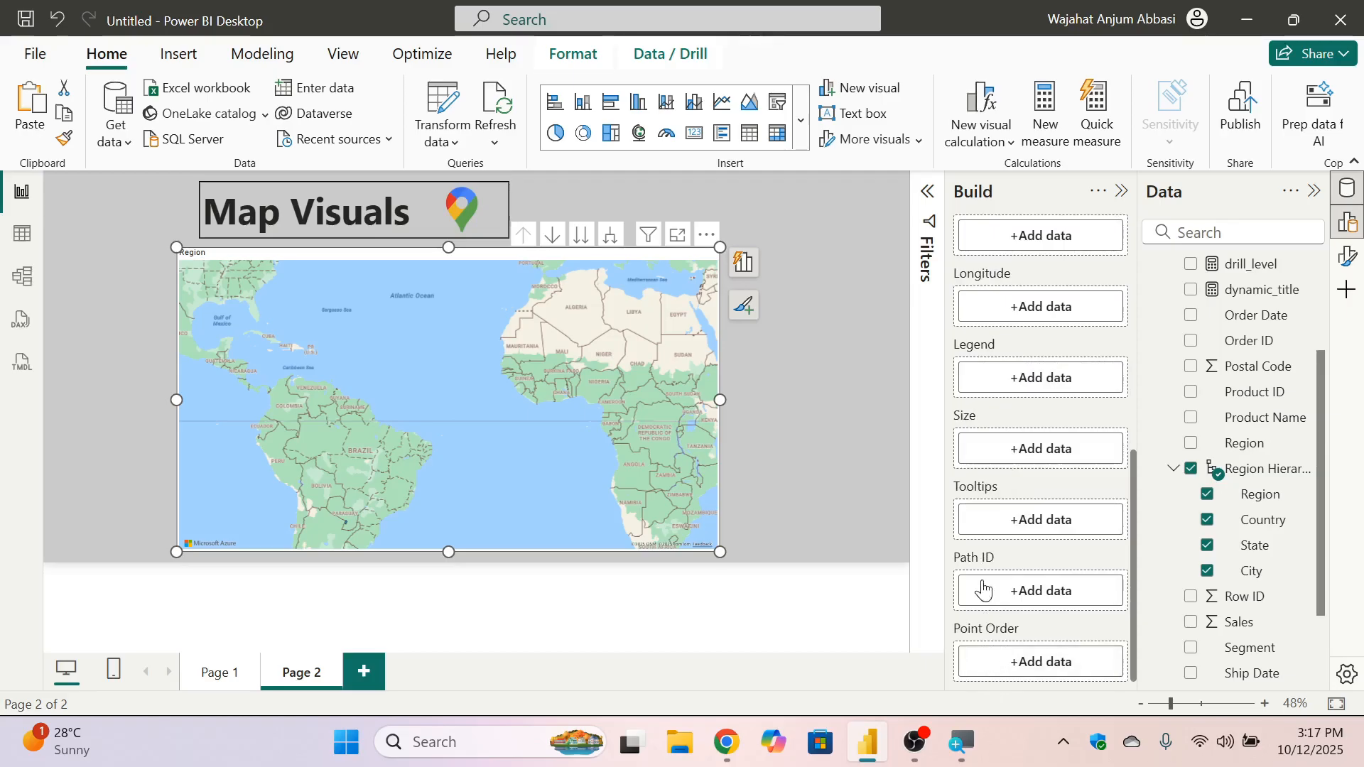
scroll(996, 554, up, 10)
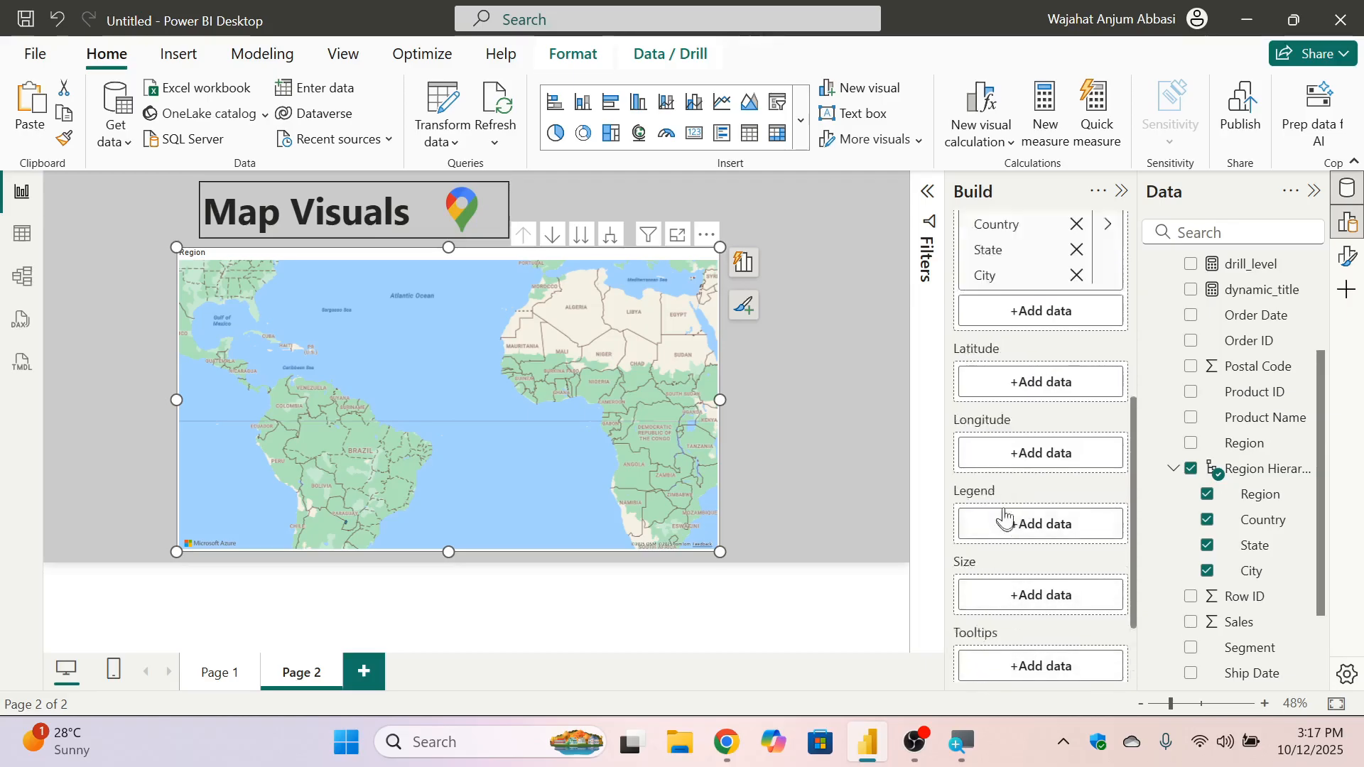
scroll(995, 461, down, 3)
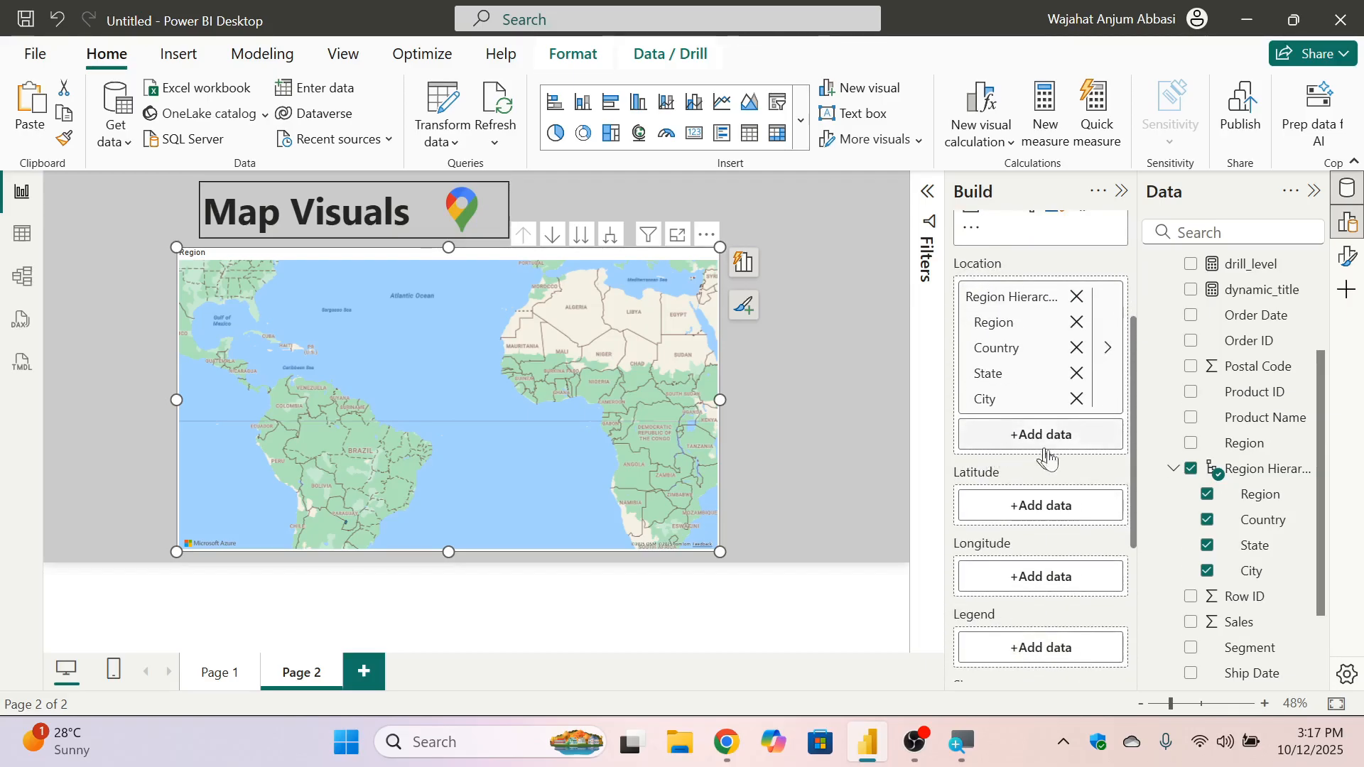
scroll(1048, 481, down, 3)
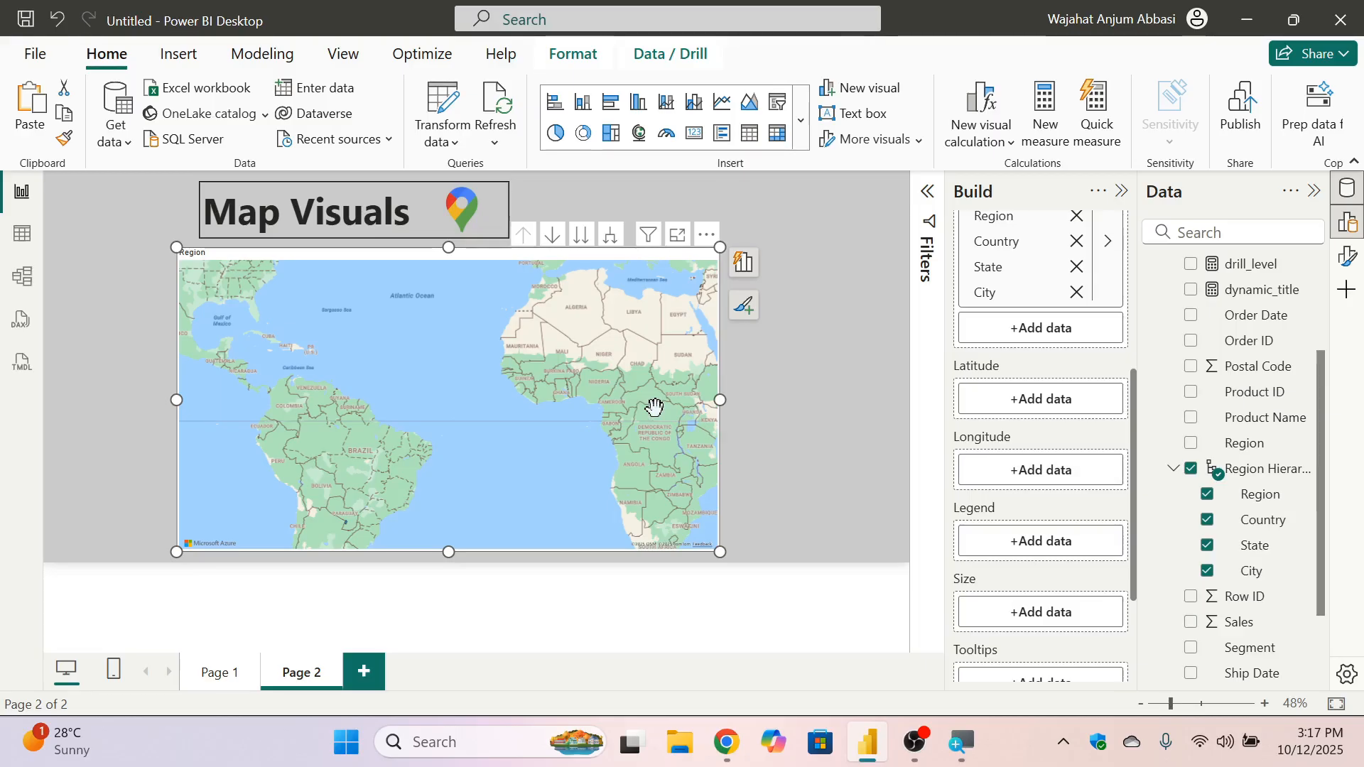
Switch to Chrome and search Google for "latitude" in a new tab.
click(730, 759)
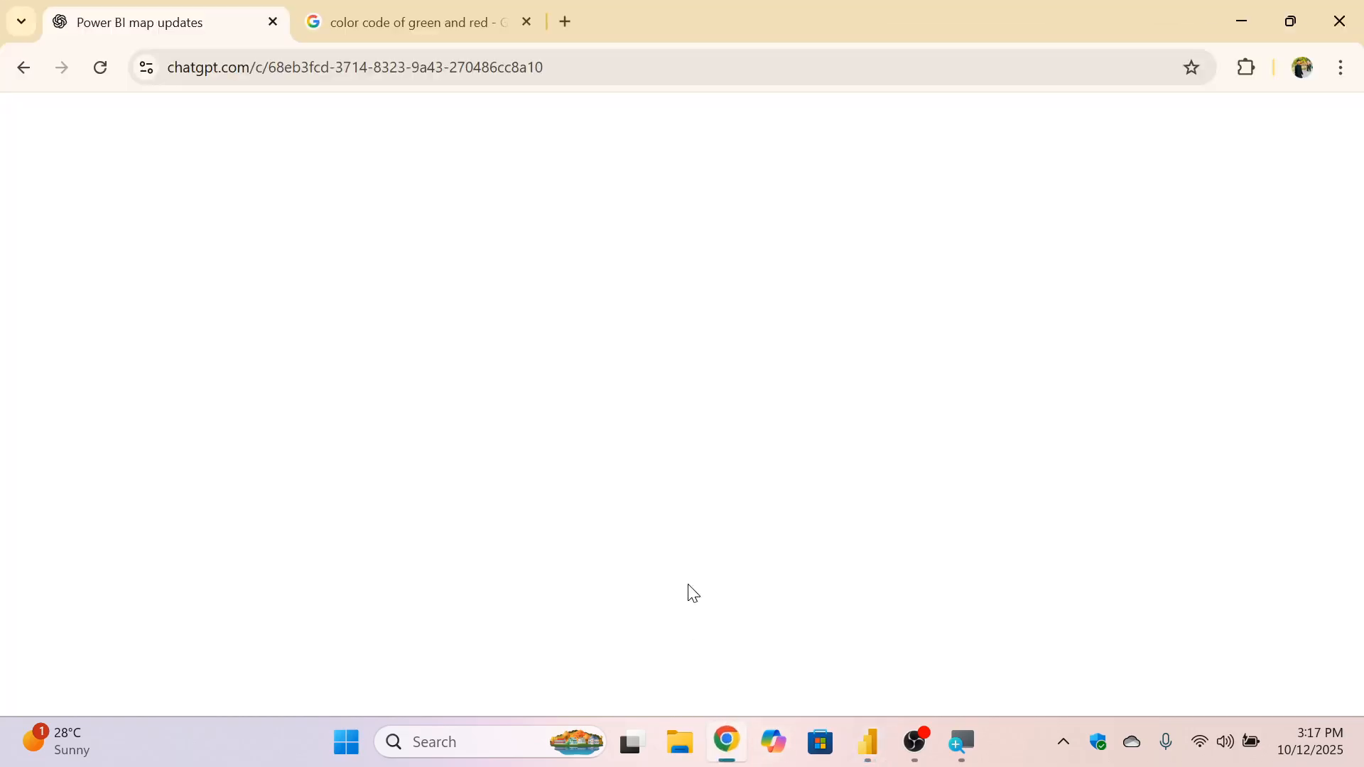
click(560, 16)
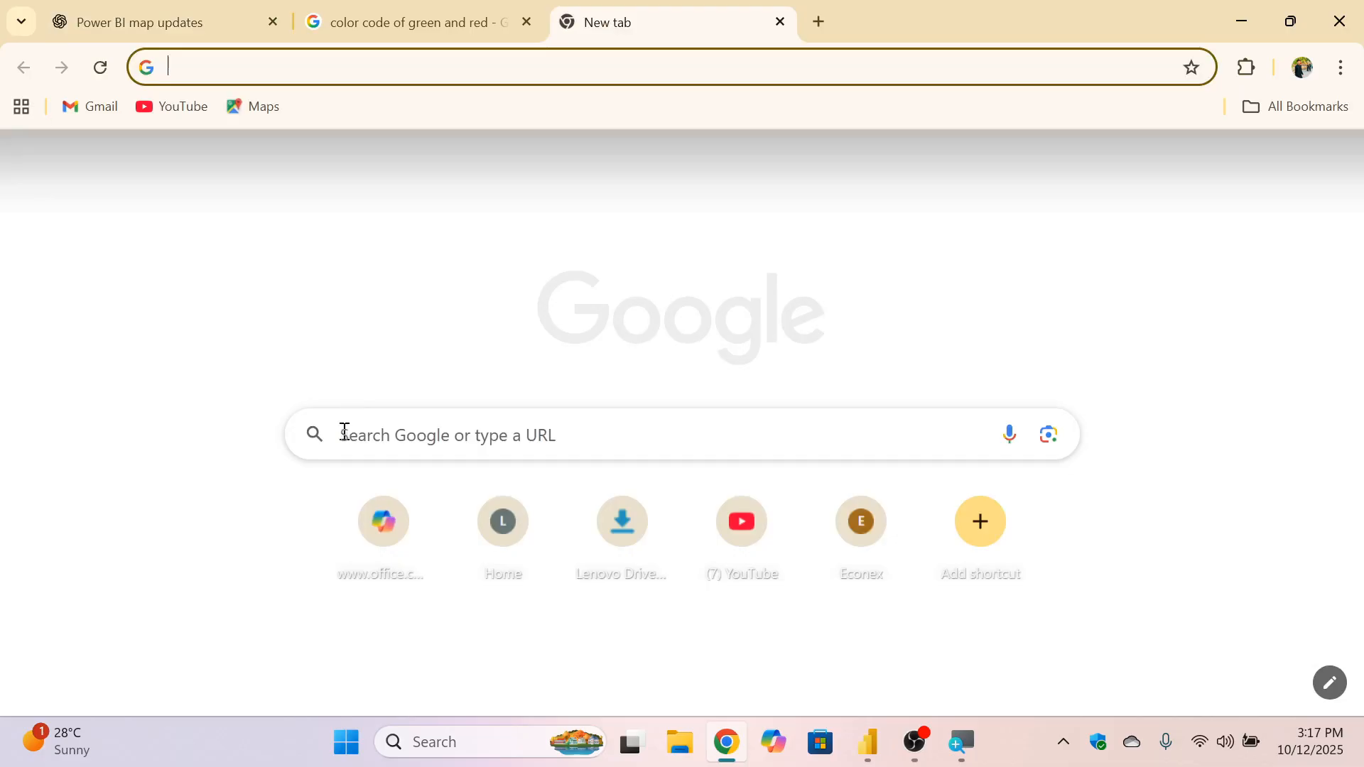
click(359, 438)
text(lati)
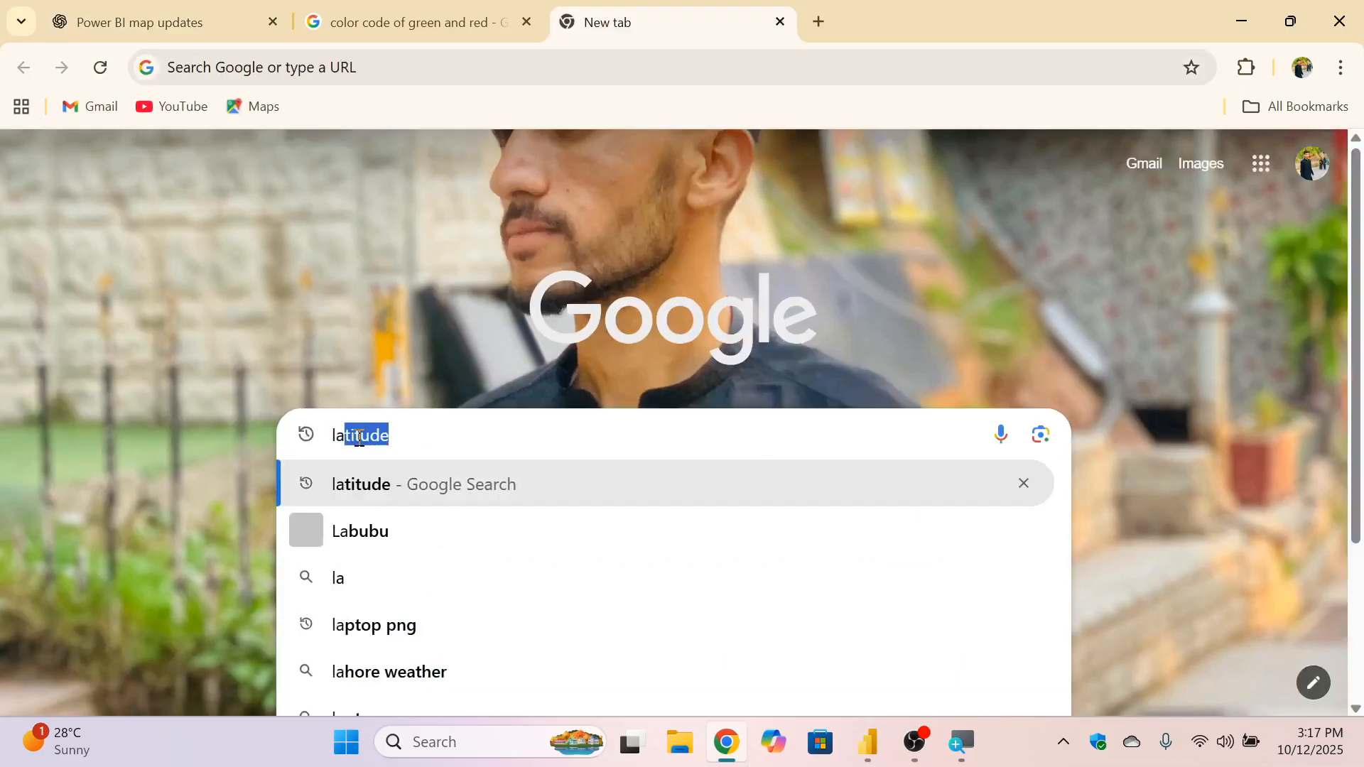
text(tude)
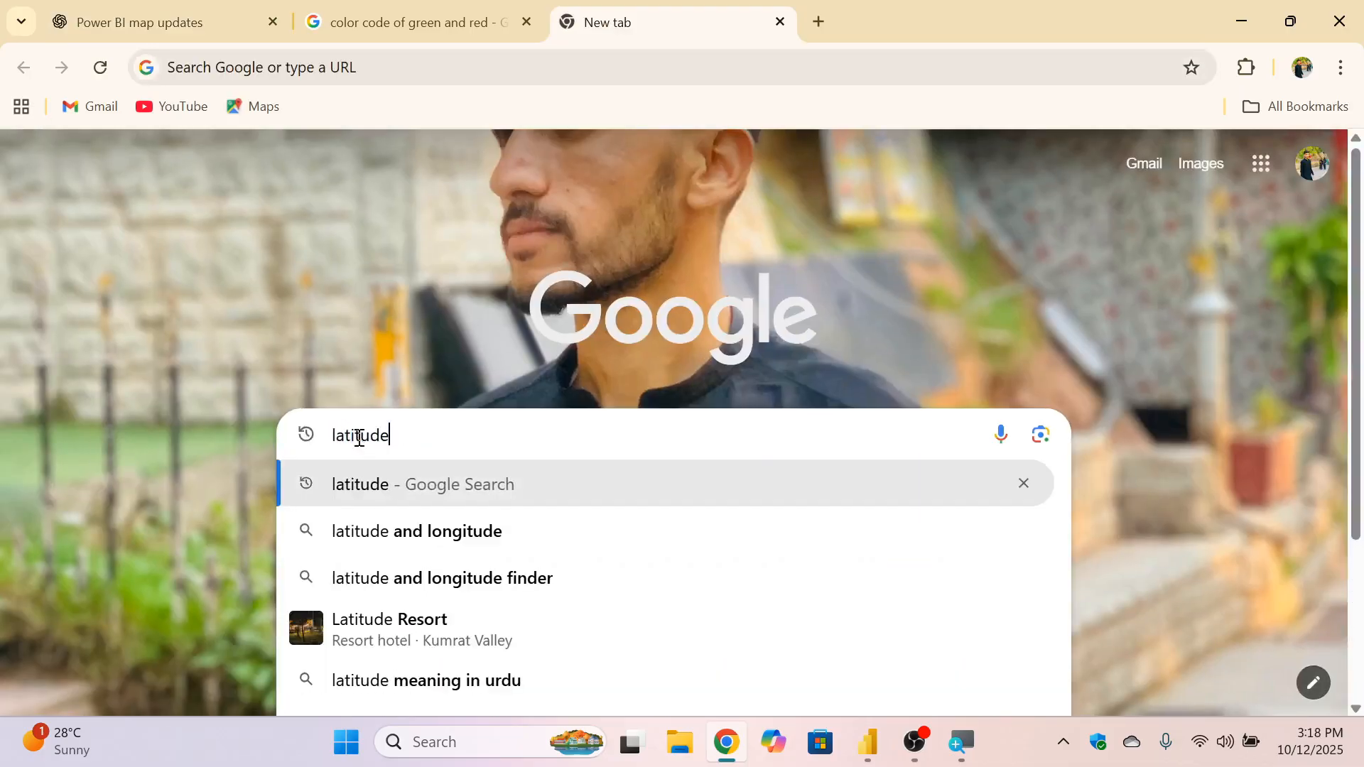
key(Return)
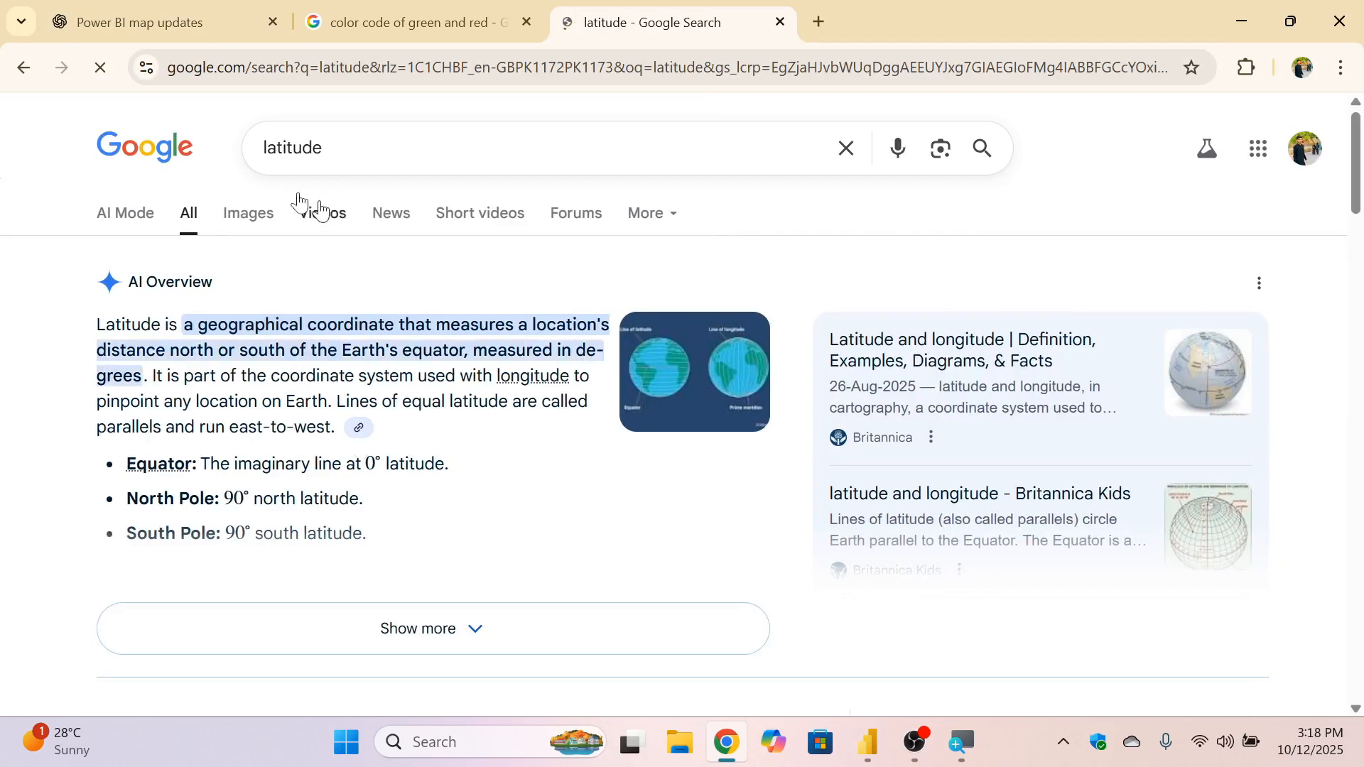
Open YourDictionary's latitude vs. longitude article from the image results, close the search results, and examine the article's globe diagram.
click(264, 226)
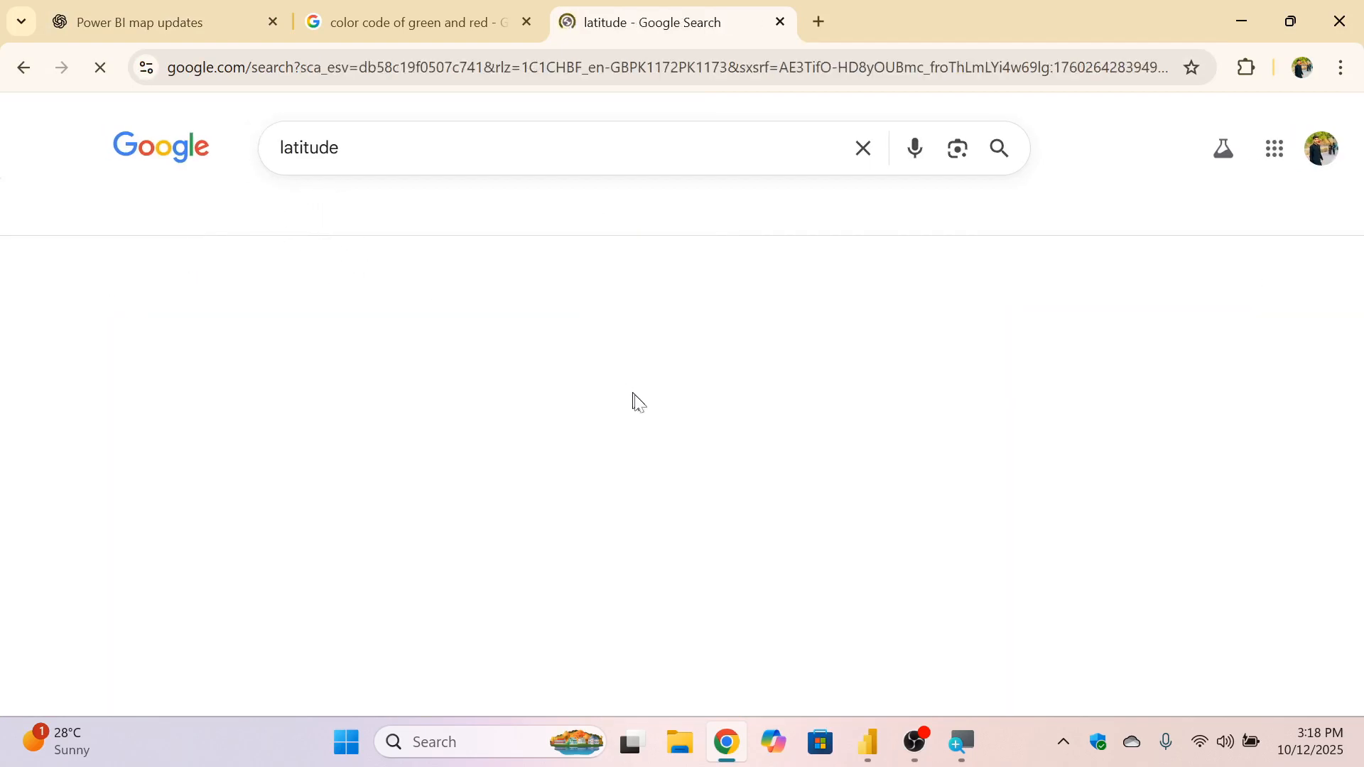
scroll(710, 414, down, 1)
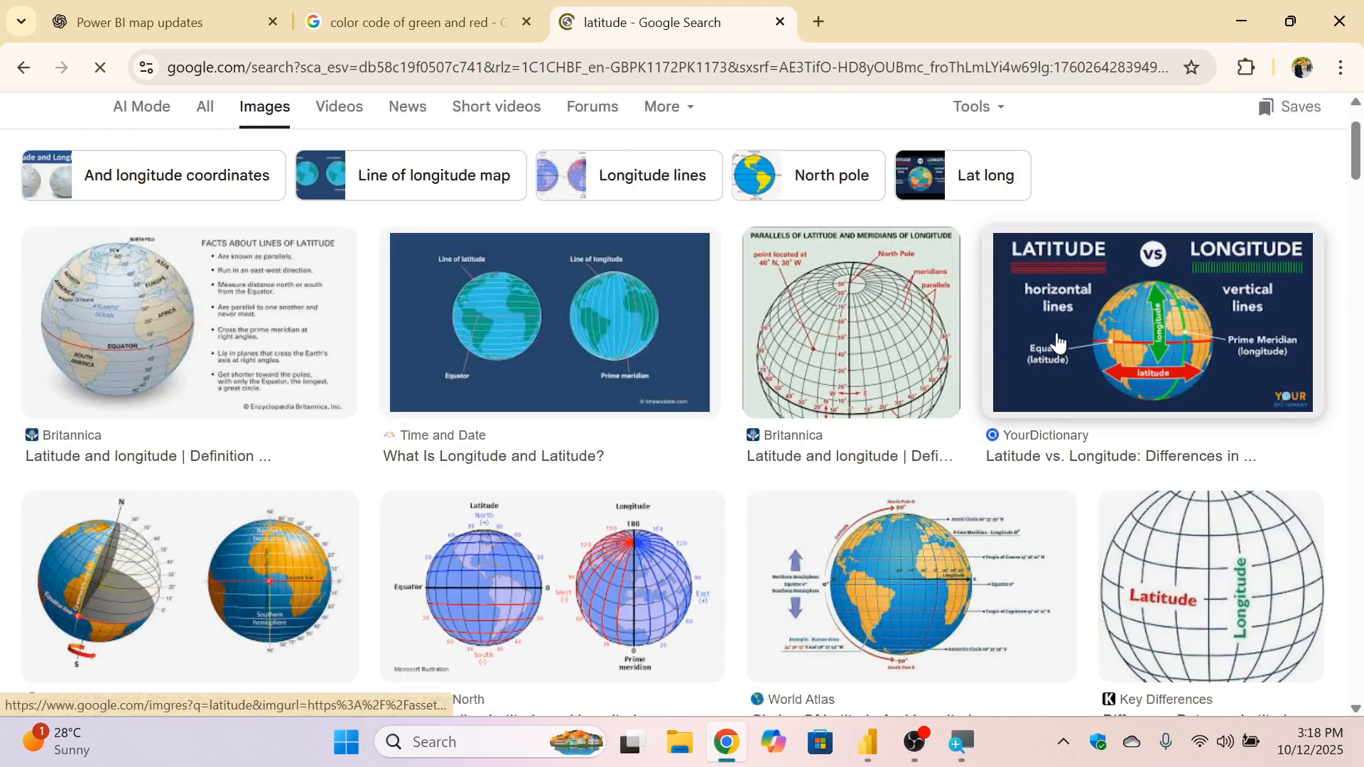
click(1112, 329)
scroll(542, 346, down, 2)
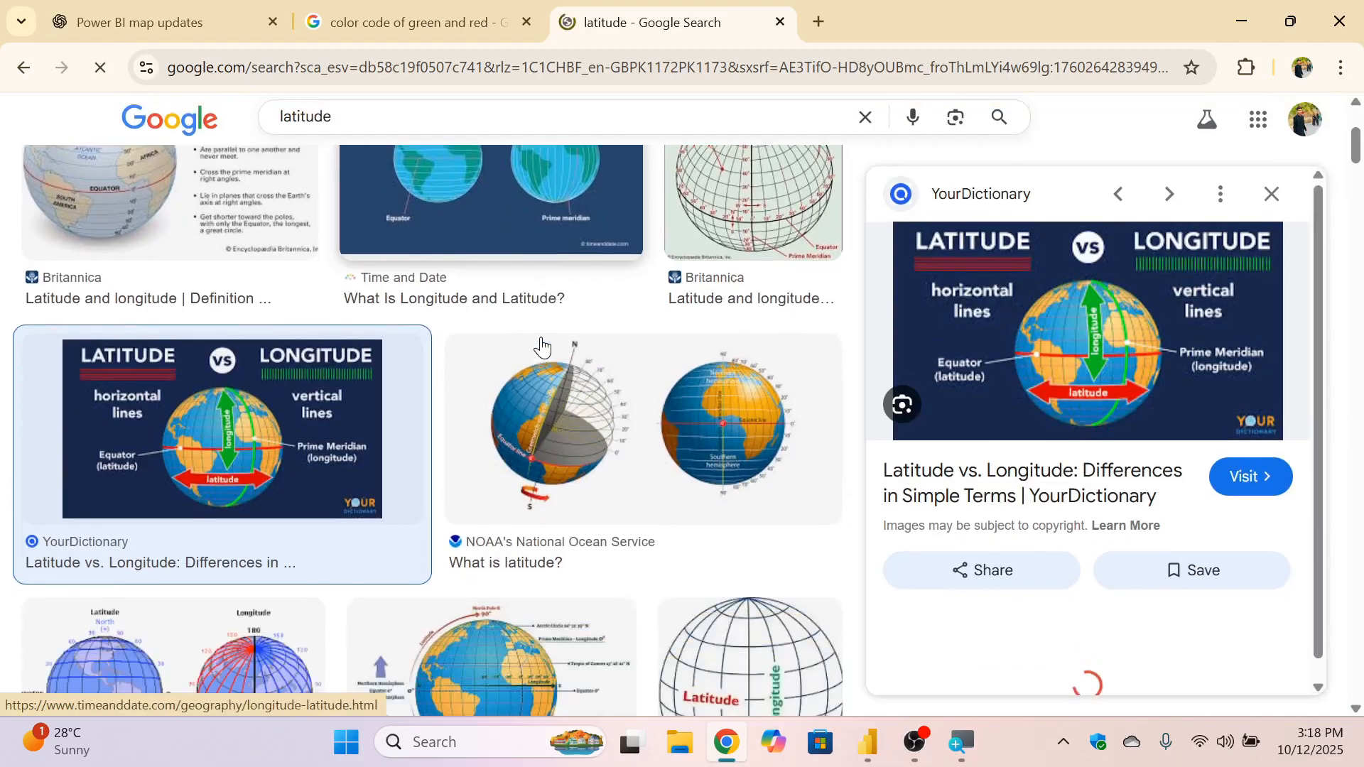
click(999, 357)
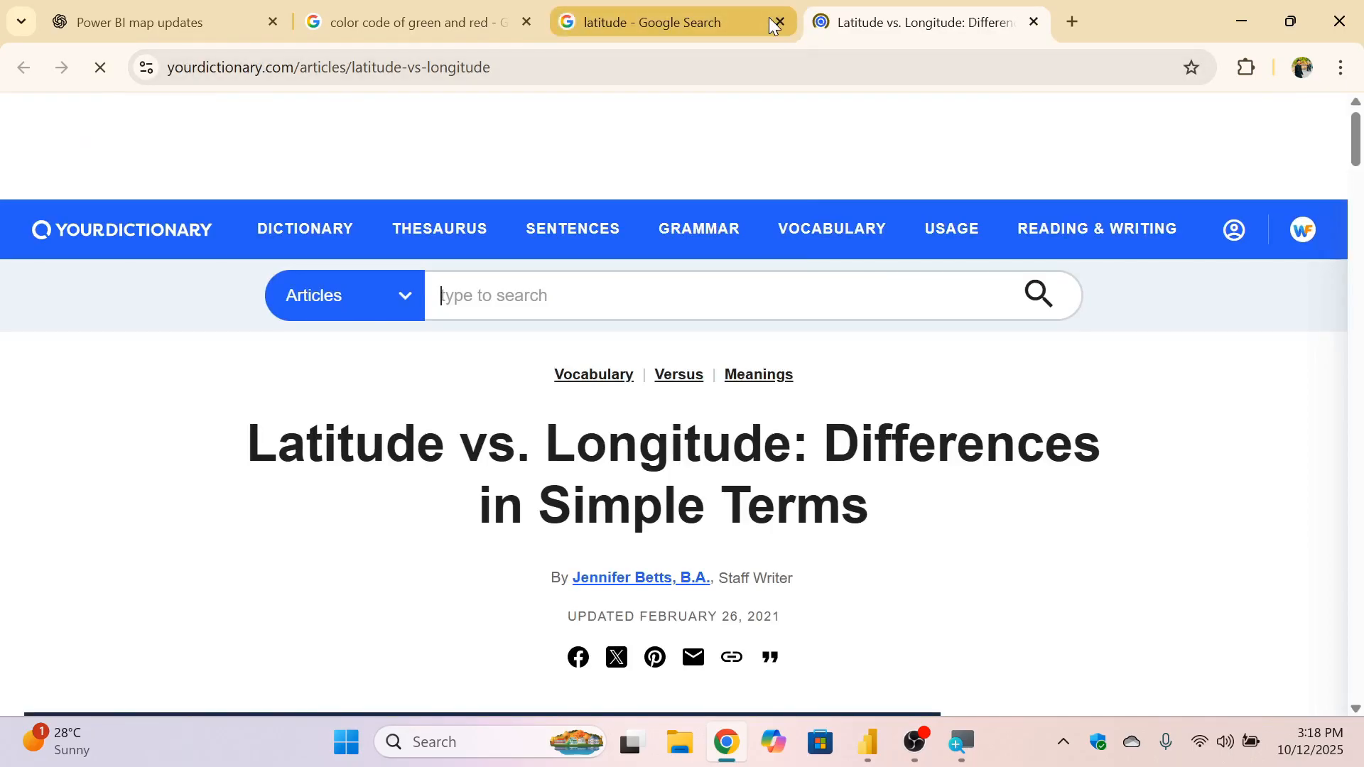
click(780, 22)
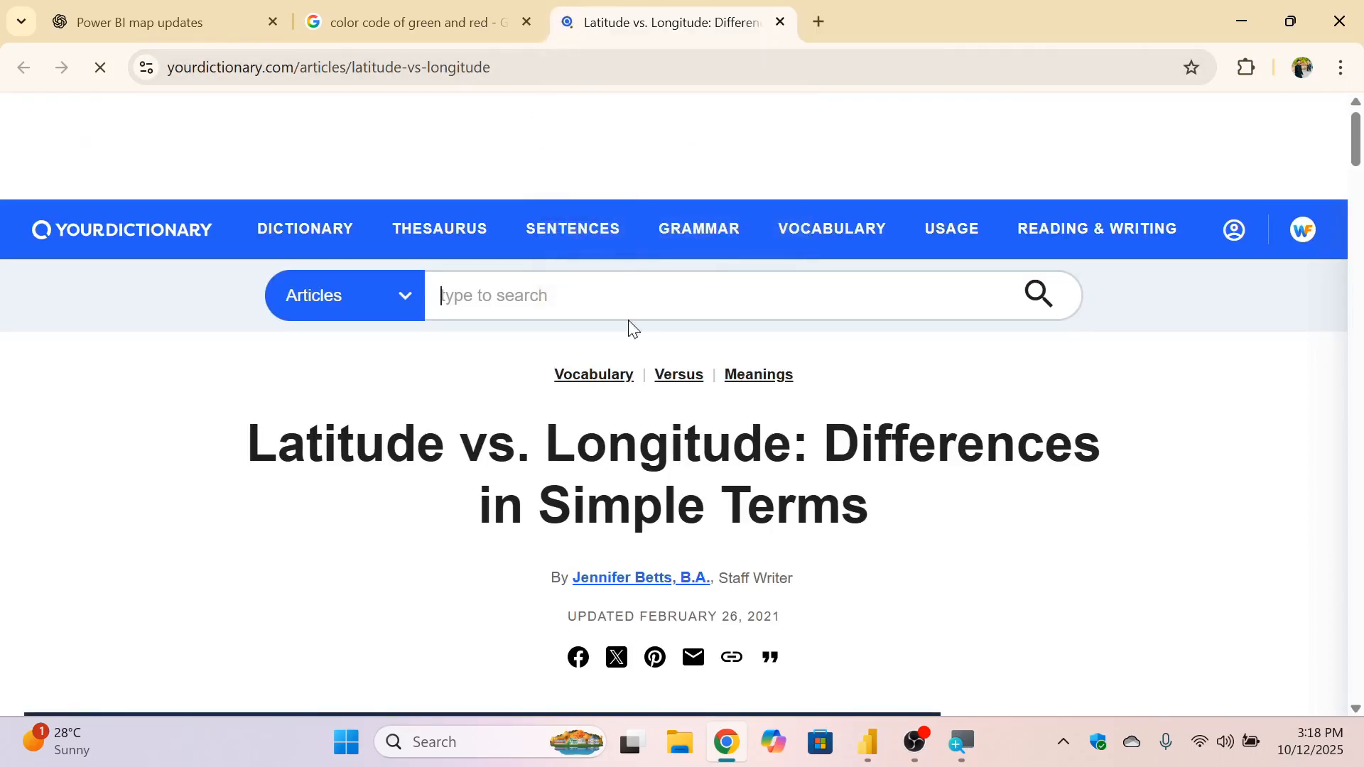
scroll(628, 328, down, 6)
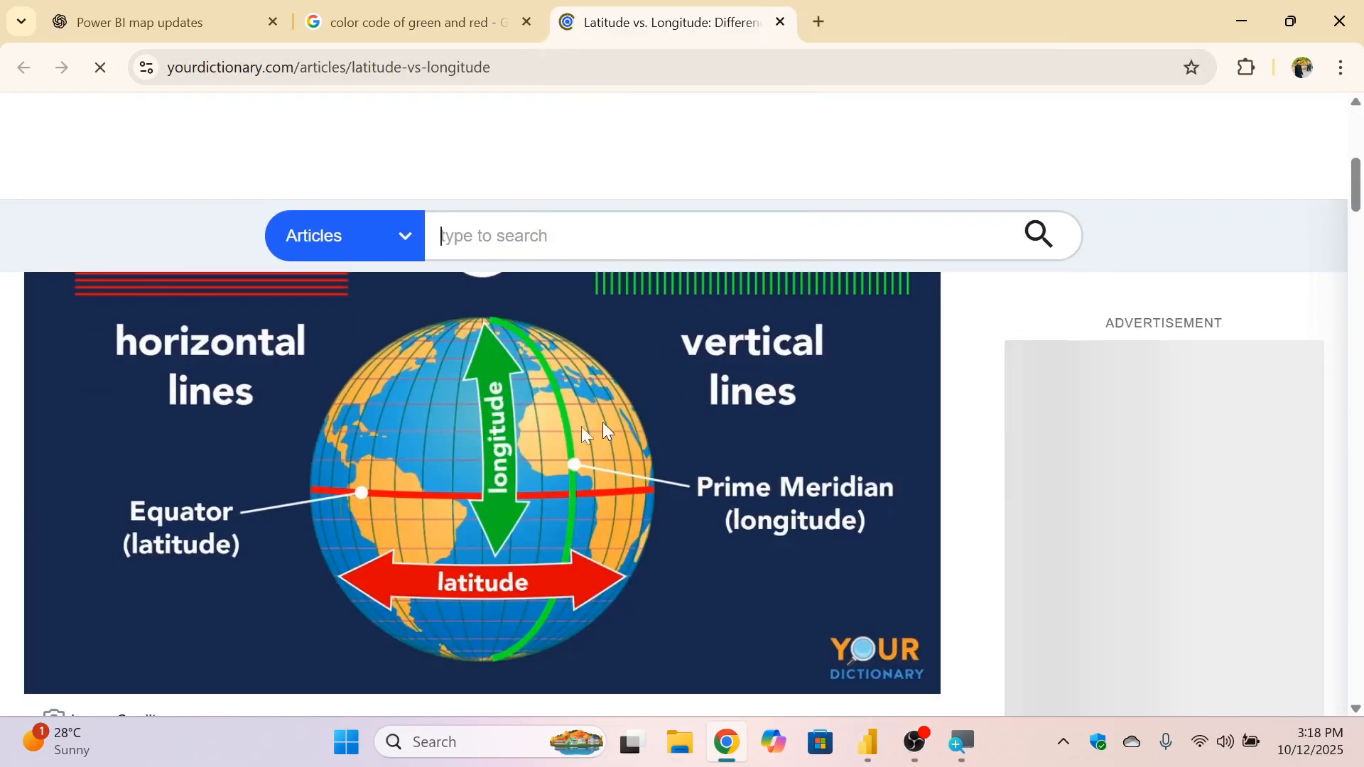
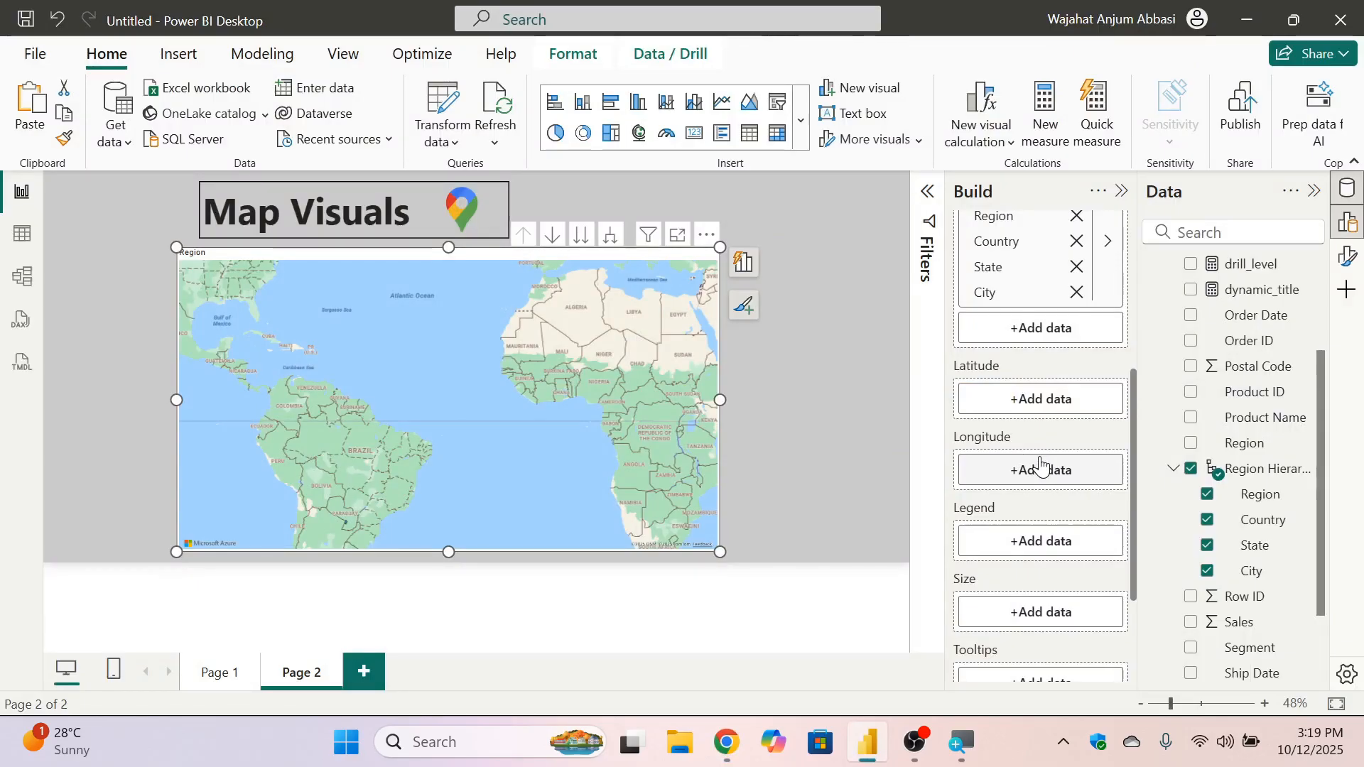
scroll(1030, 459, up, 2)
scroll(1008, 442, down, 3)
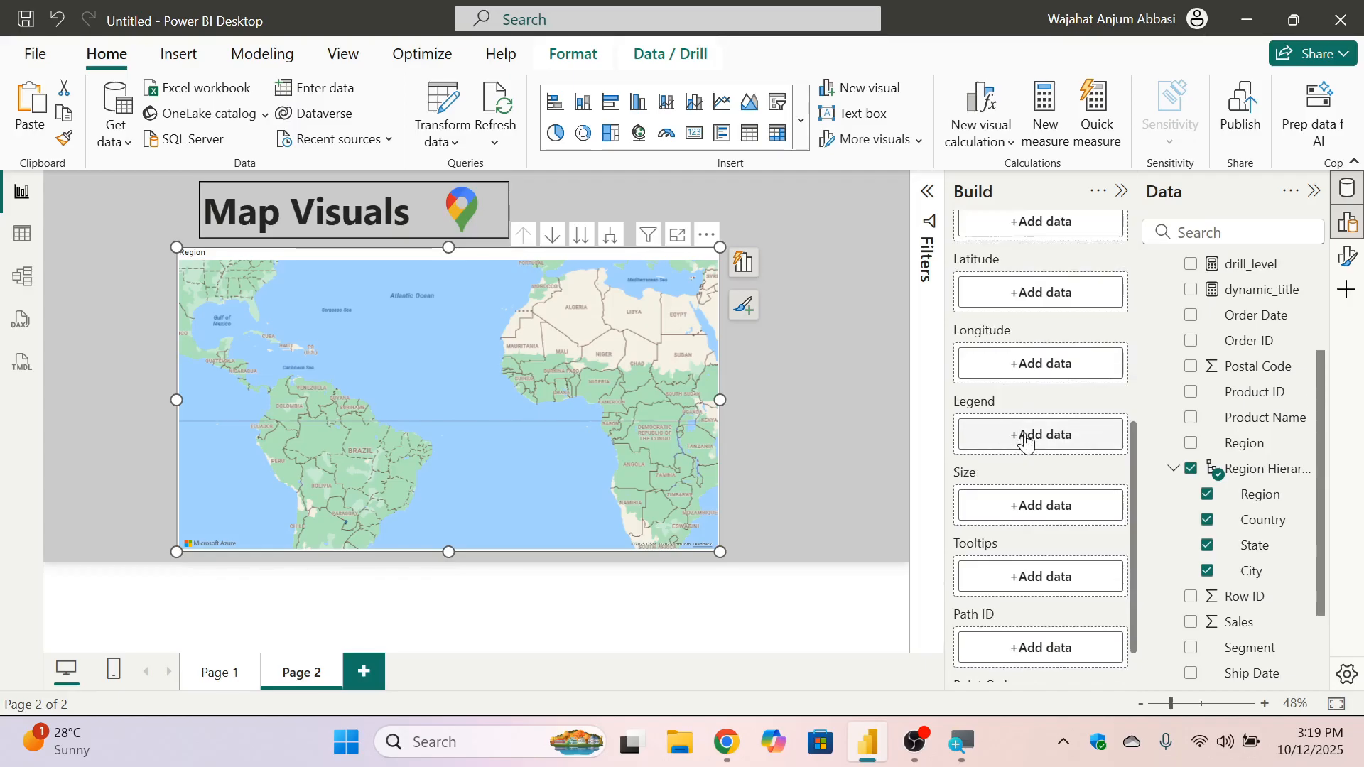
scroll(1026, 441, up, 3)
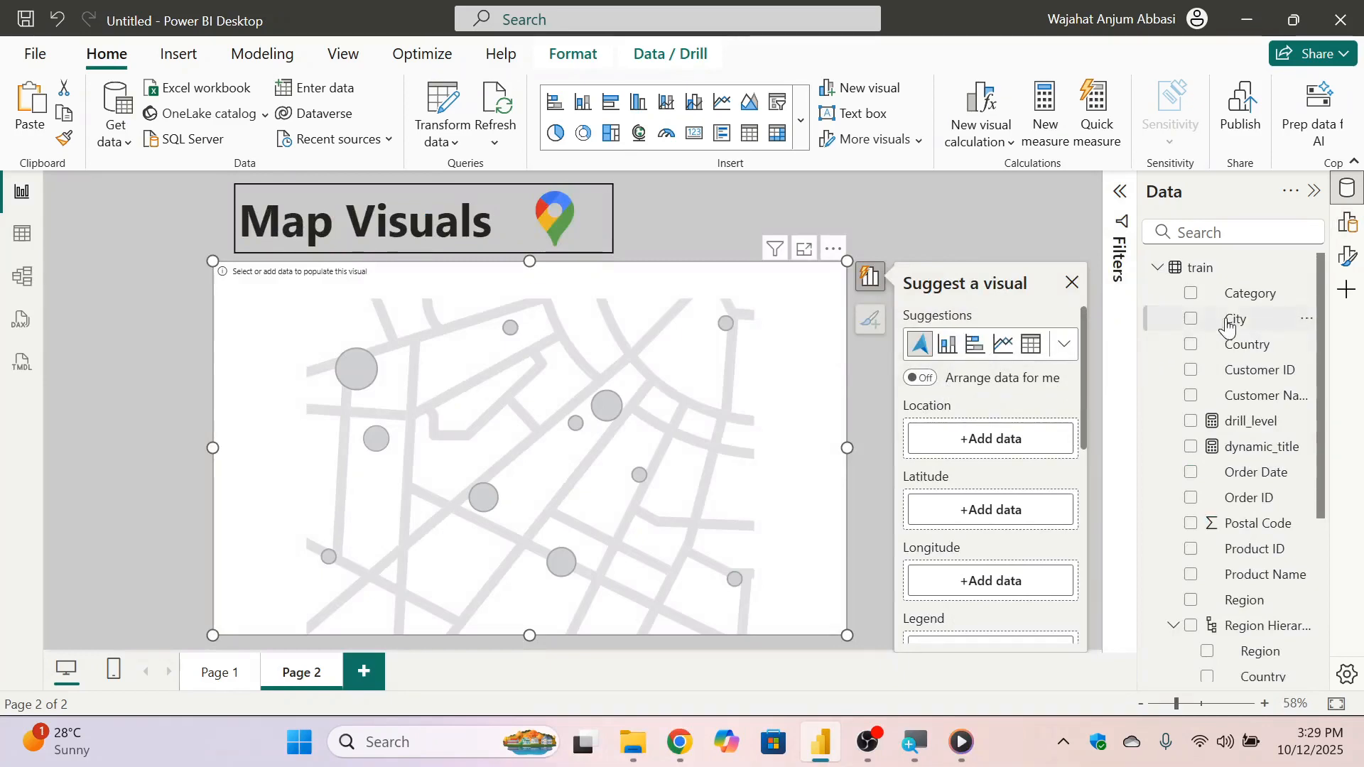
Assign the City field as the empty Azure map's location and the Region field as its legend.
drag(1228, 325, 995, 438)
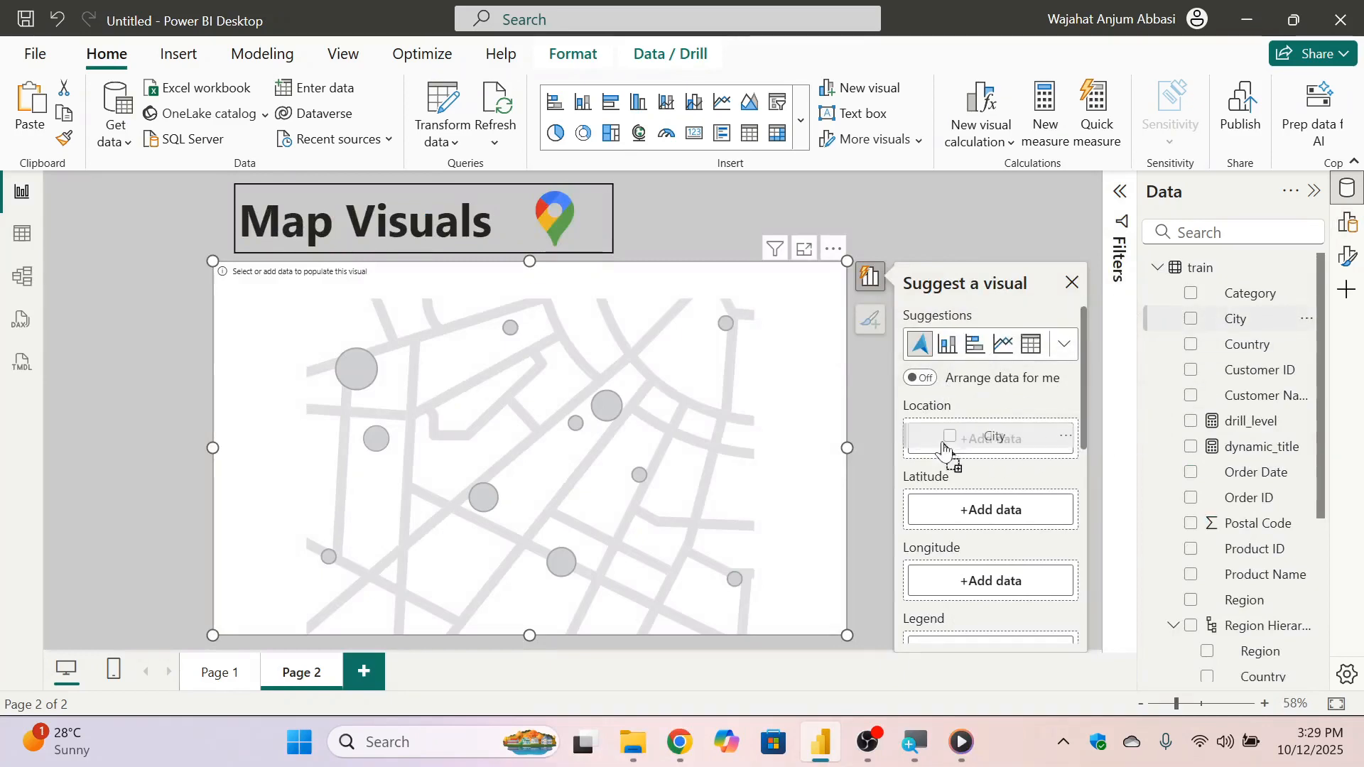
scroll(1024, 502, down, 1)
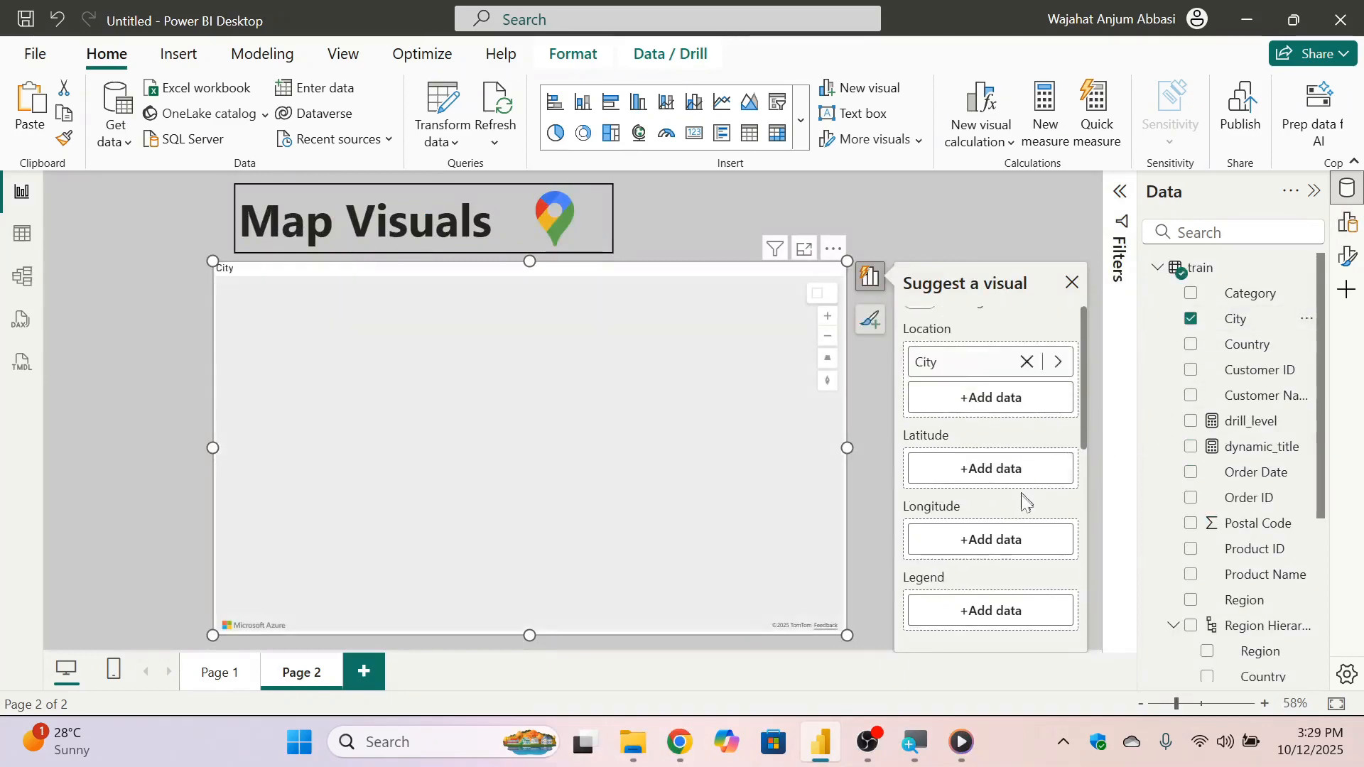
scroll(1270, 489, down, 3)
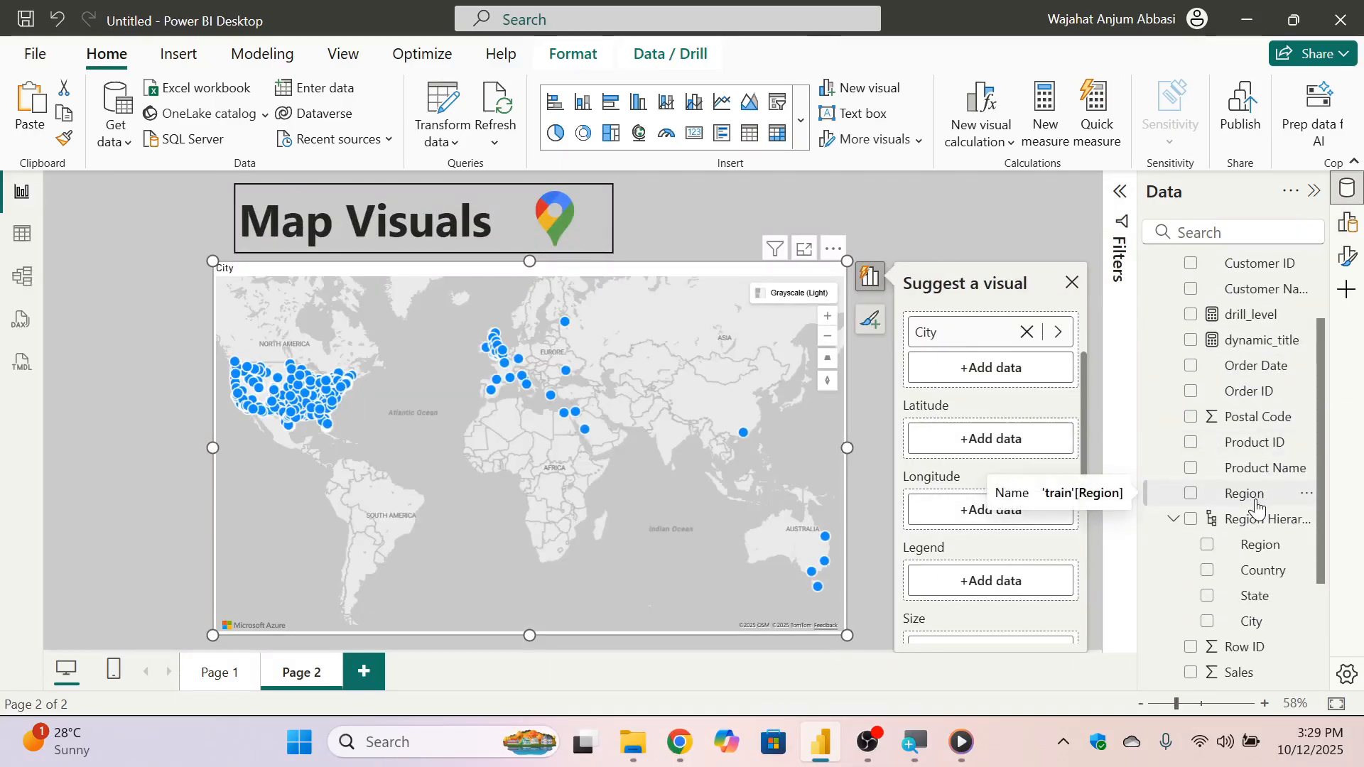
drag(1256, 506, 998, 582)
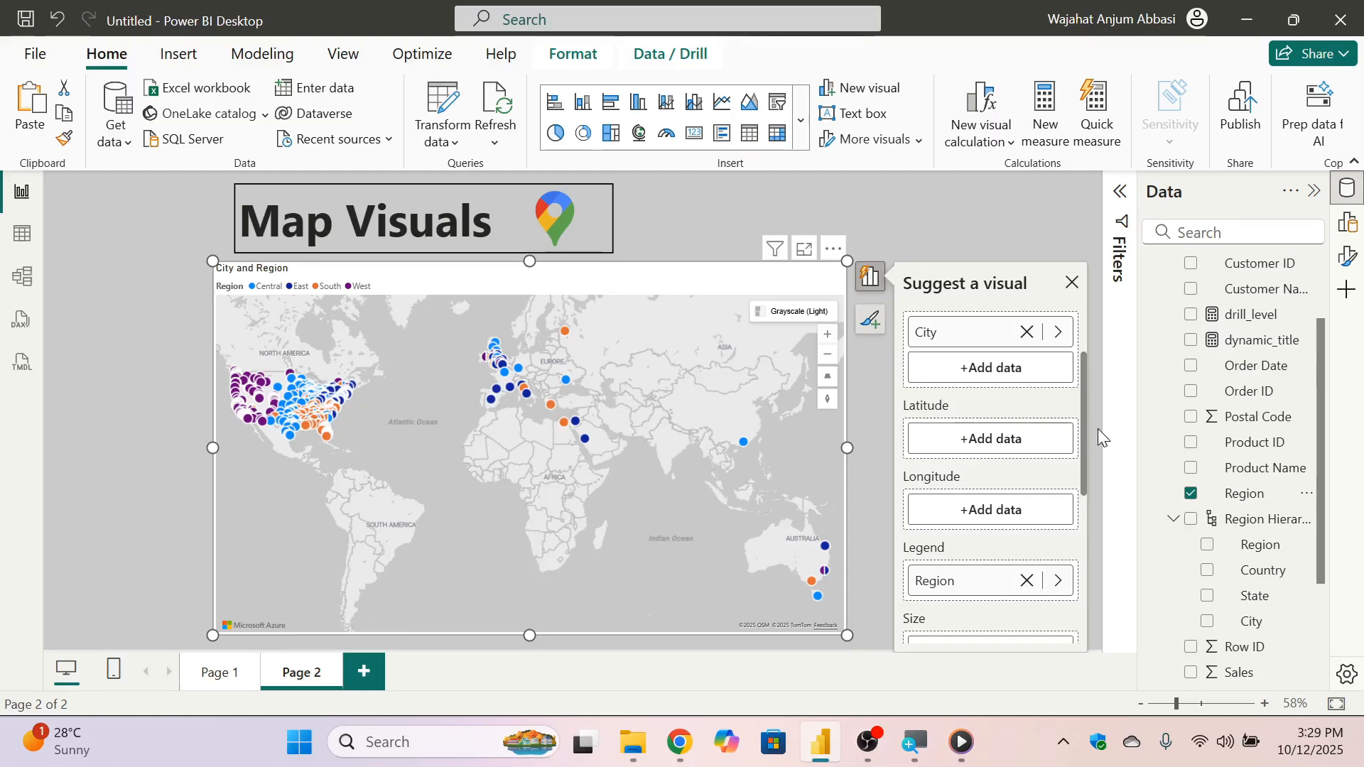
scroll(965, 441, down, 3)
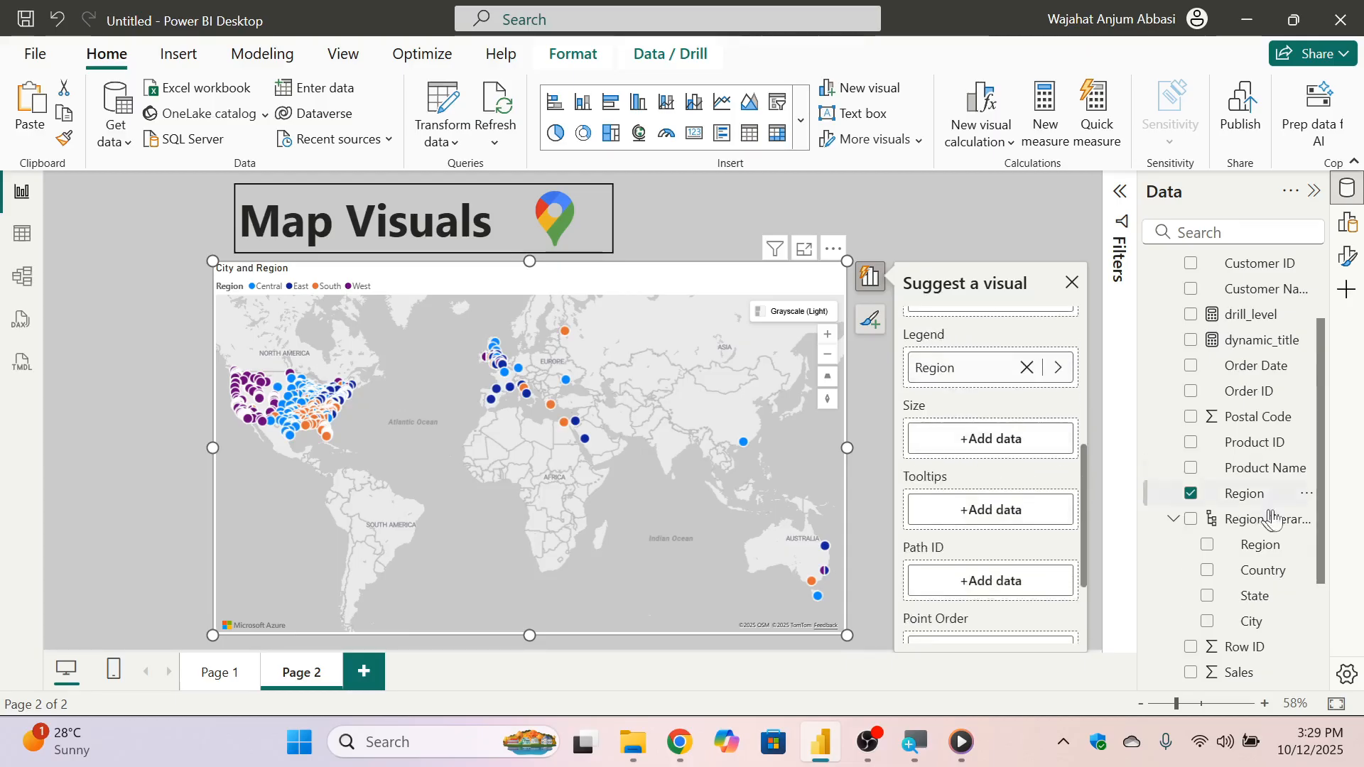
scroll(1243, 565, down, 3)
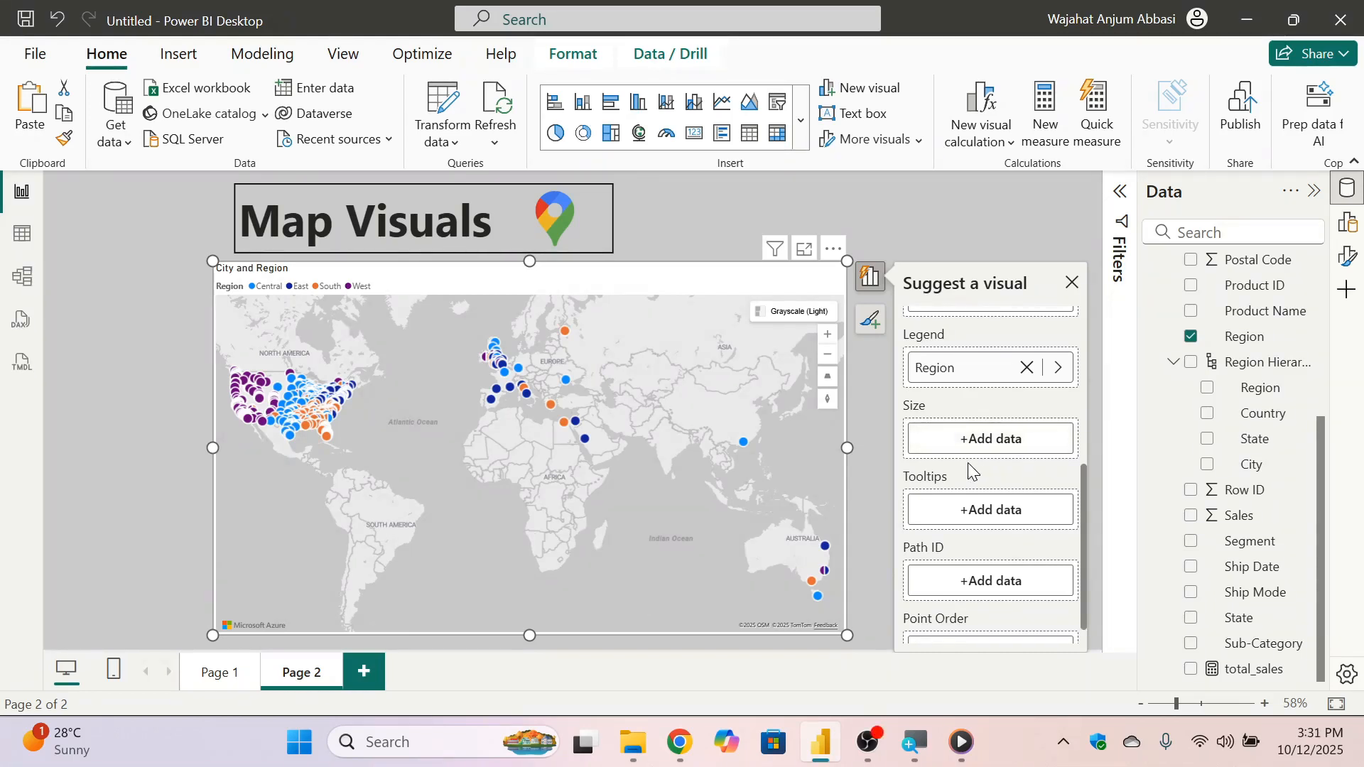
scroll(971, 471, up, 3)
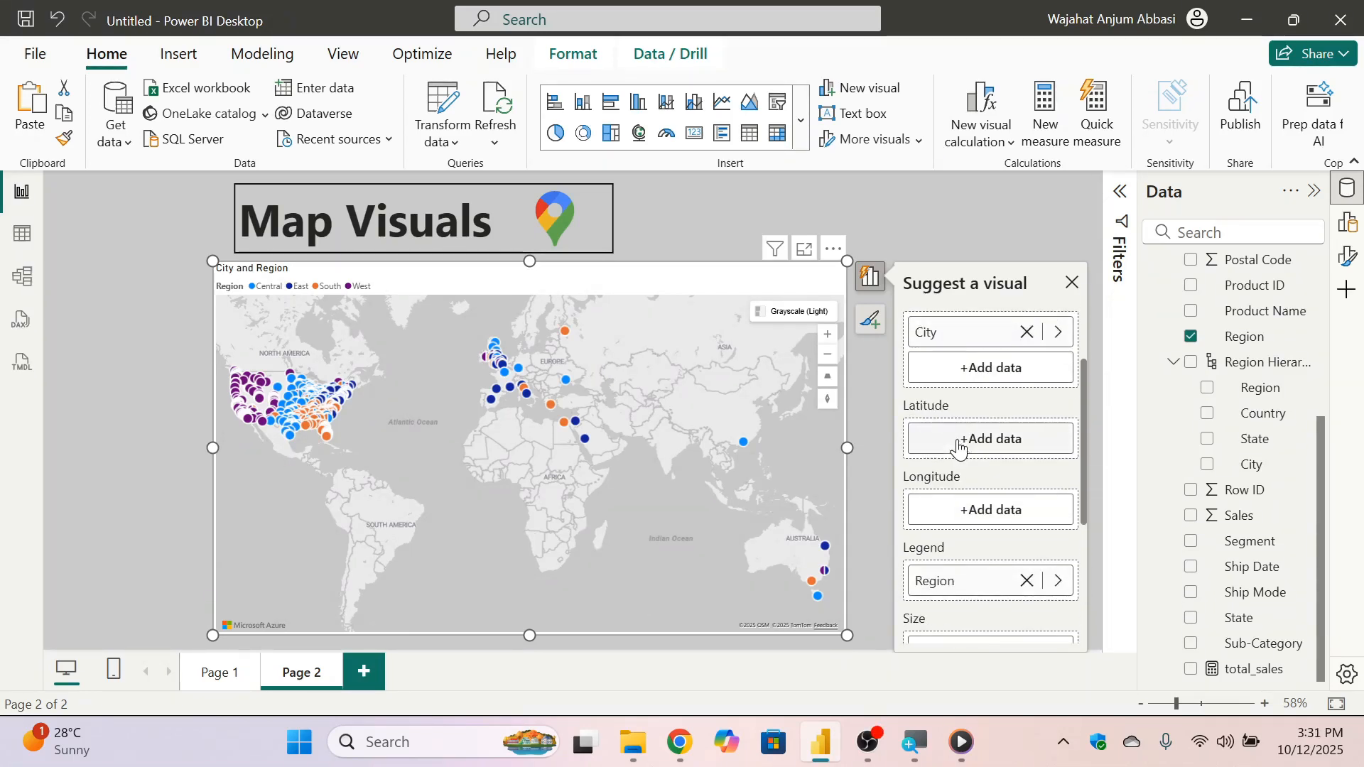
scroll(955, 445, up, 2)
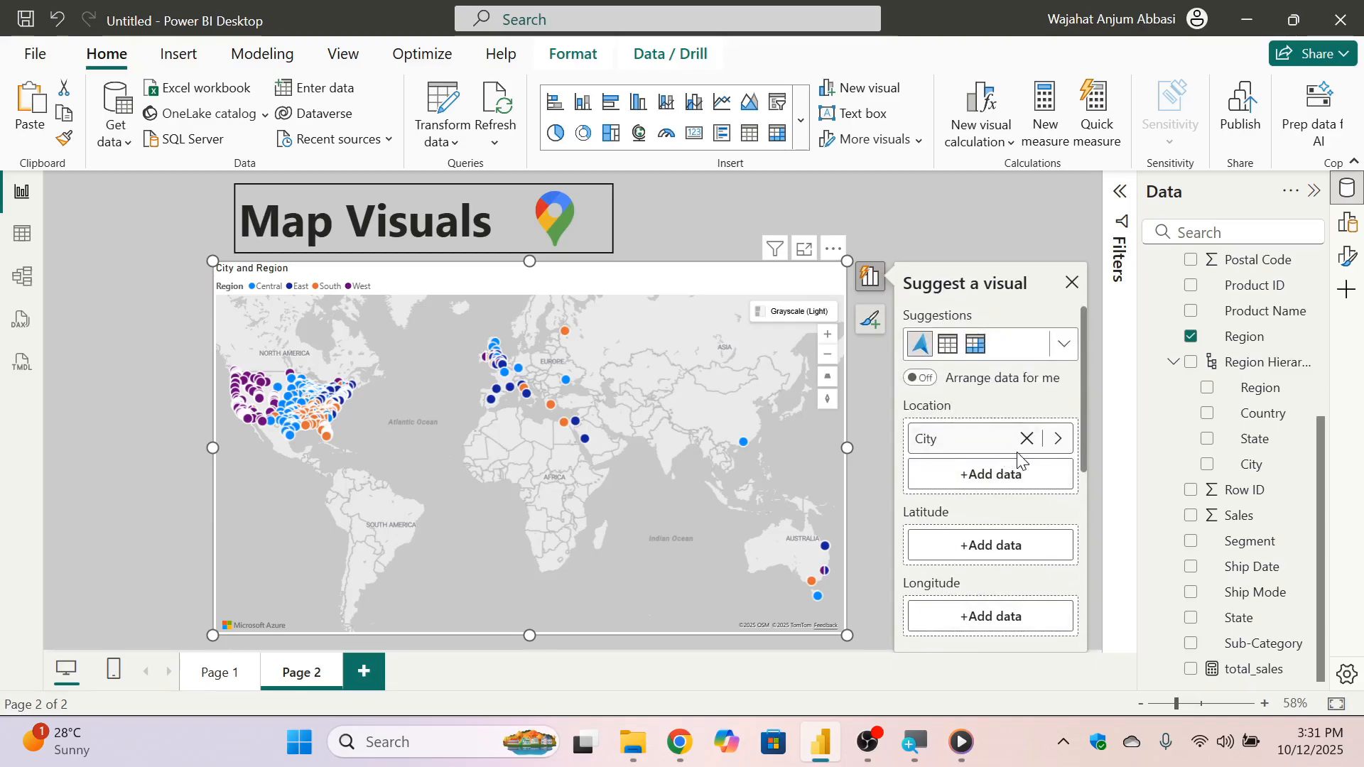
Remove the Region legend and City location from the Azure map and assign Region Hierarchy as its location.
scroll(1008, 472, down, 5)
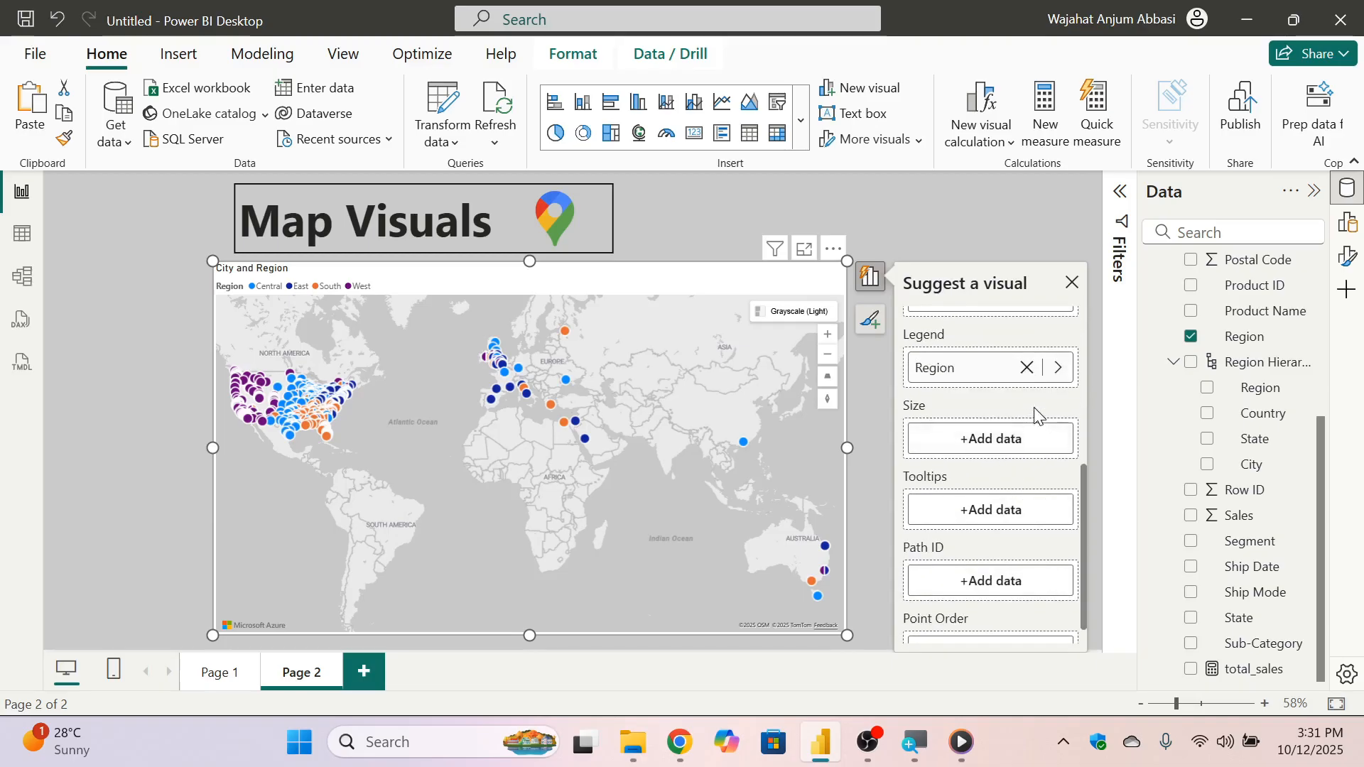
click(1026, 368)
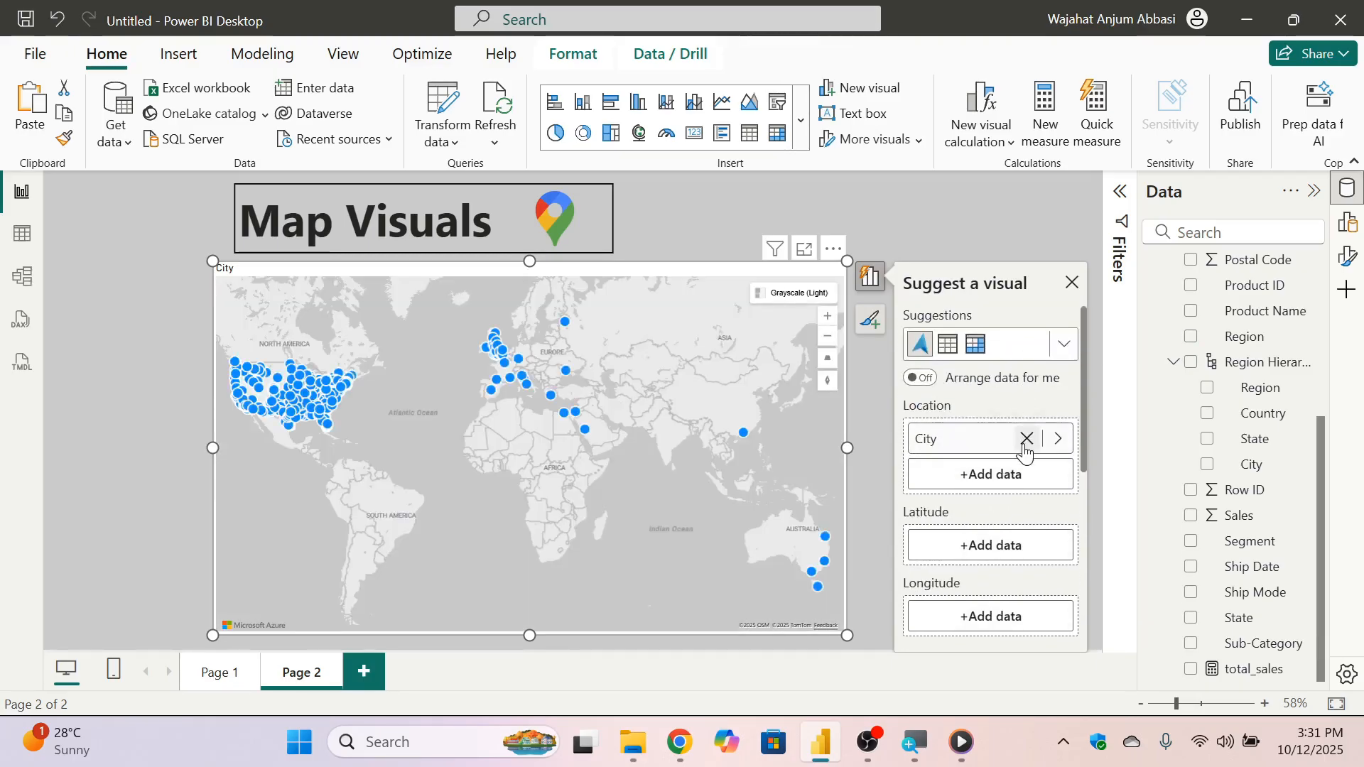
click(1026, 439)
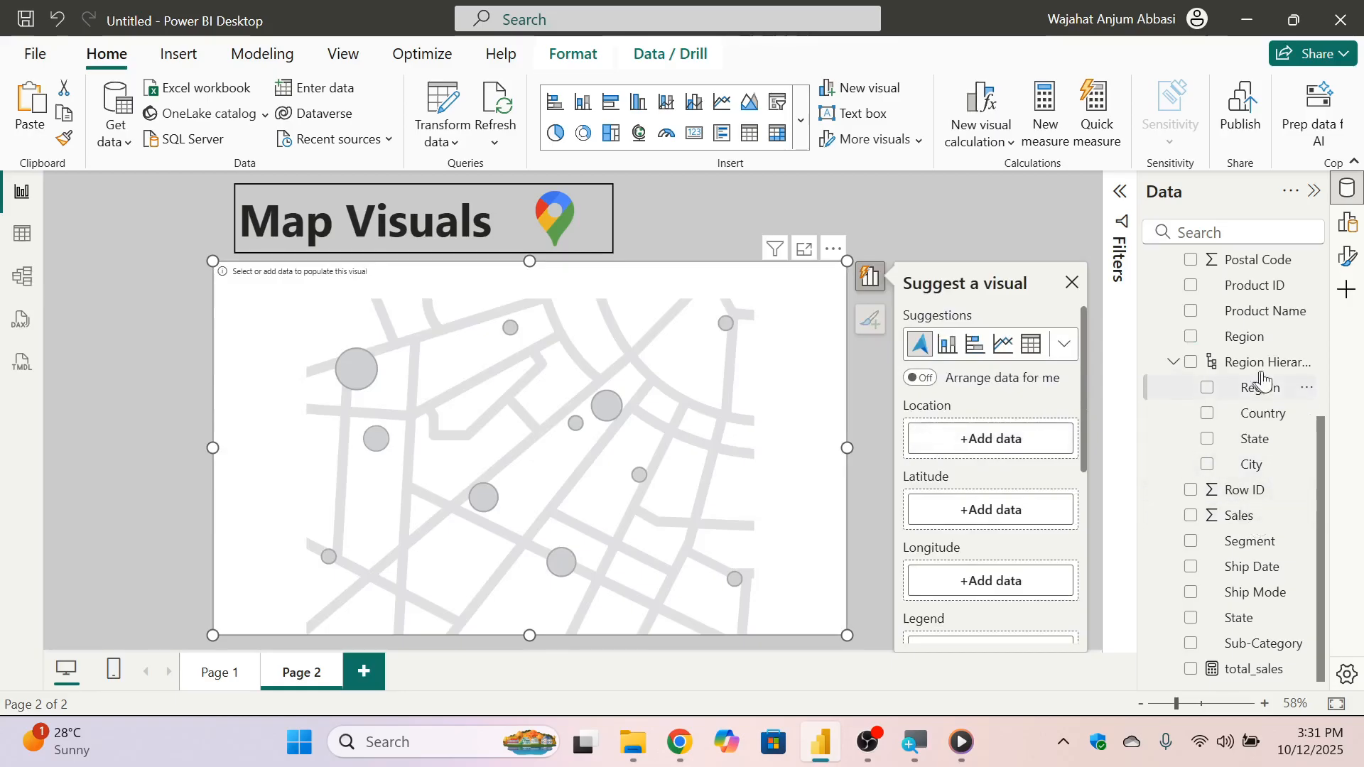
drag(1265, 372, 1022, 442)
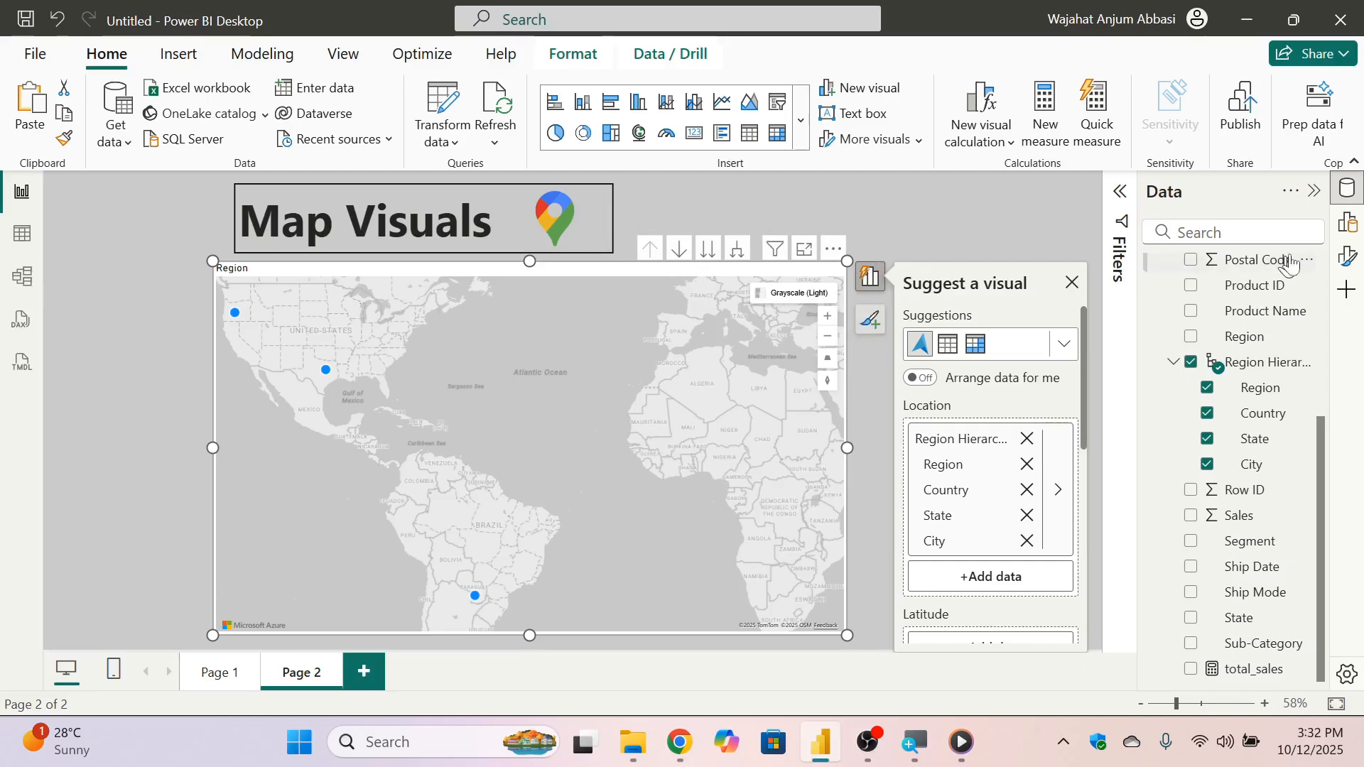
Turn off the Azure map's background and turn on its visual border, showing the border's settings.
click(1350, 256)
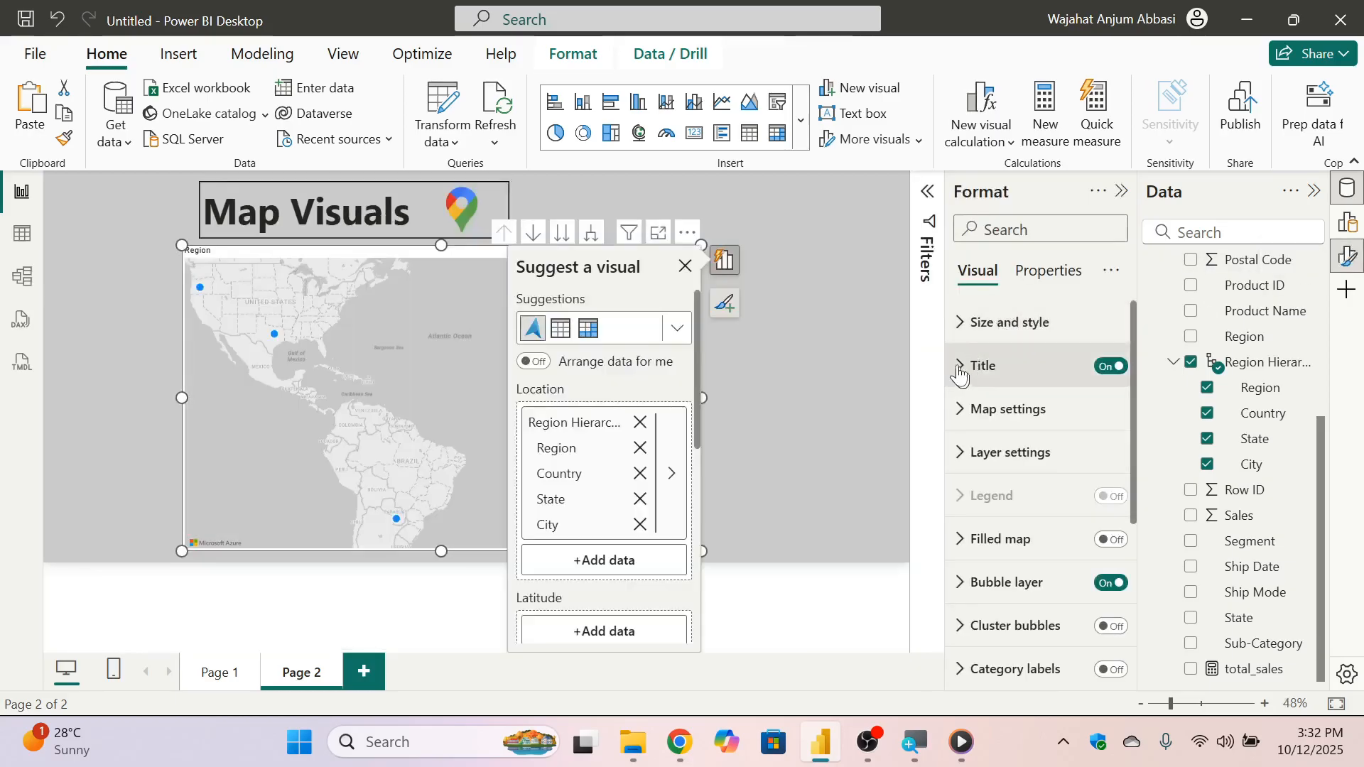
click(957, 331)
scroll(1075, 480, down, 3)
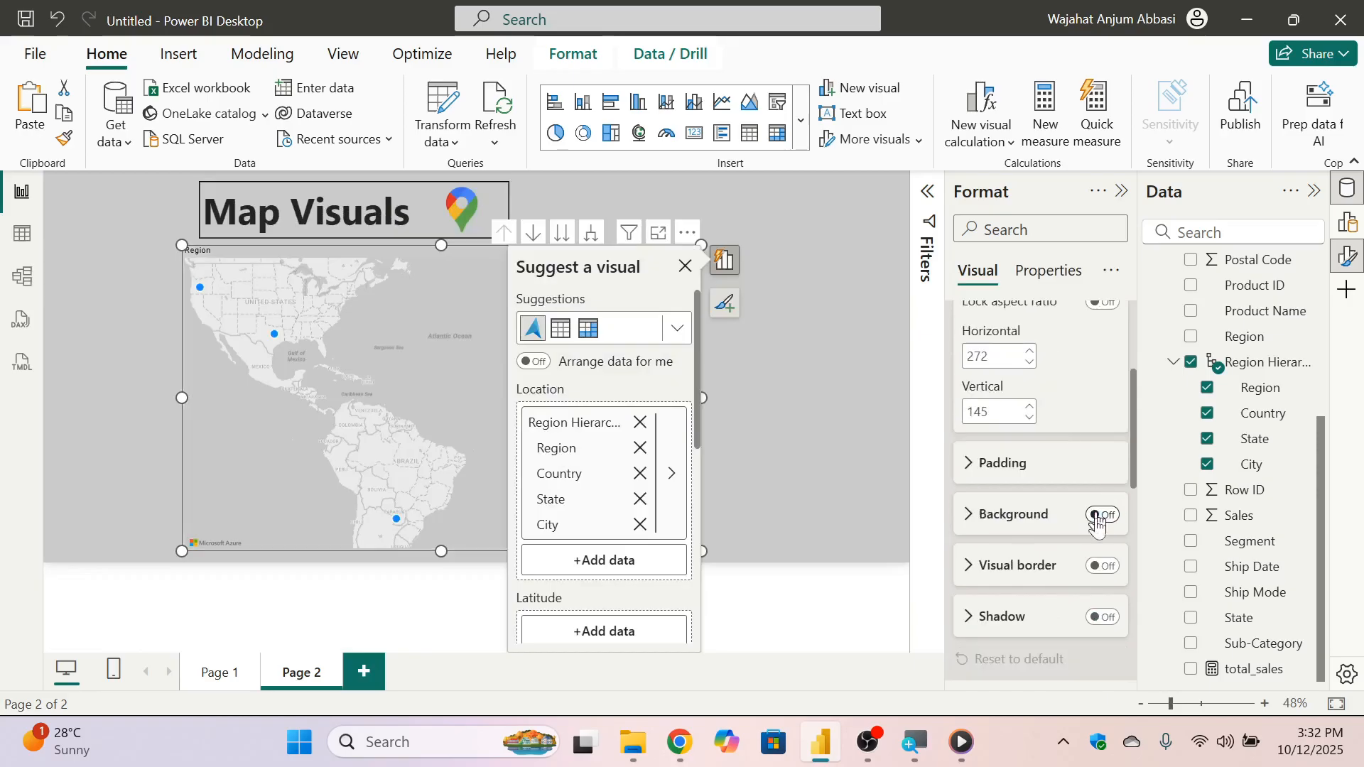
click(1102, 516)
scroll(1087, 484, down, 3)
click(1102, 352)
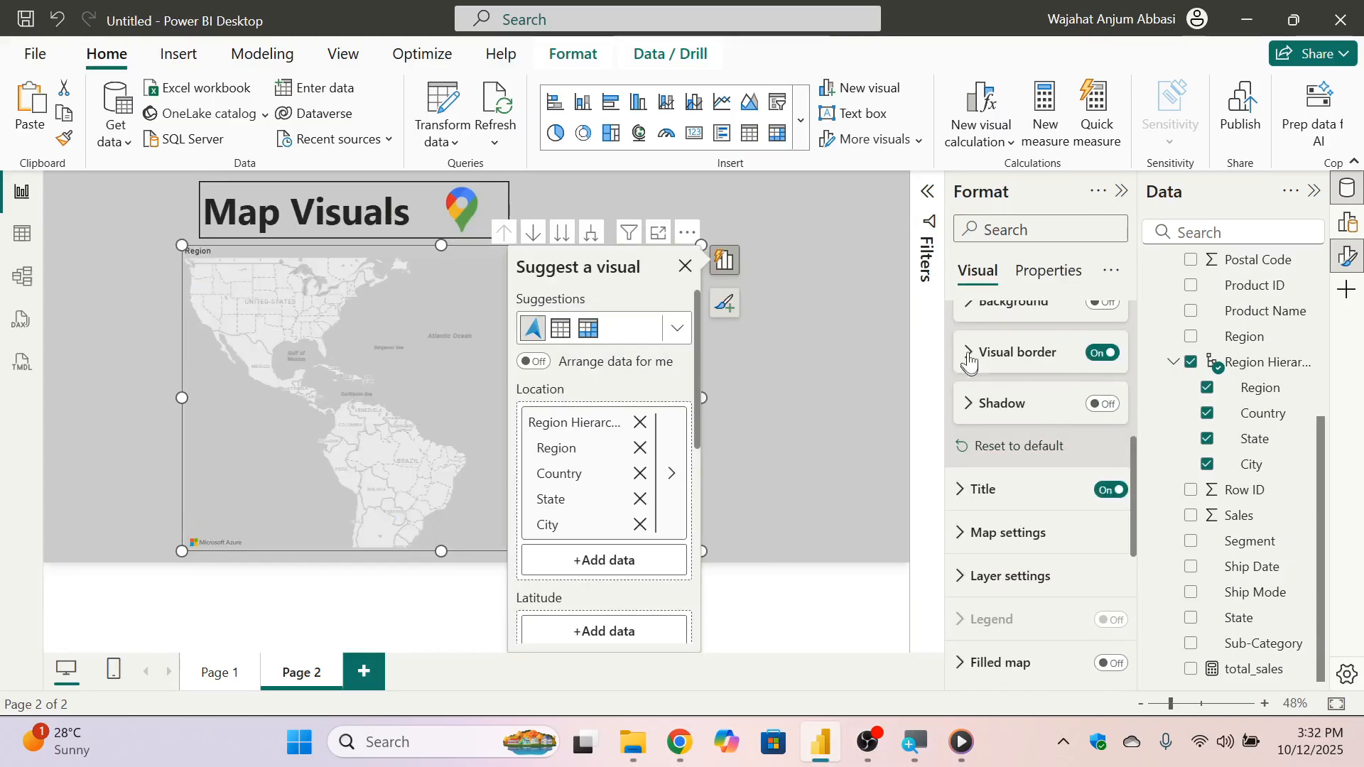
click(968, 353)
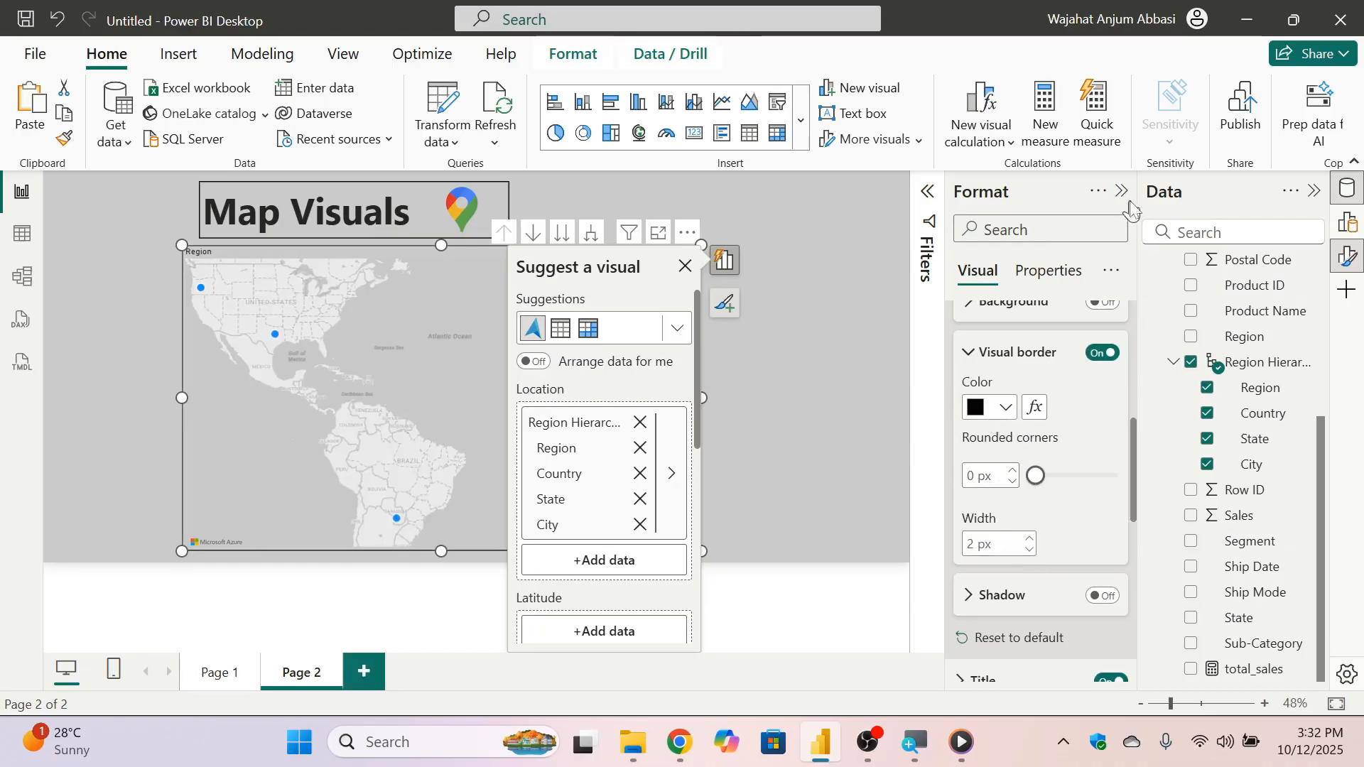
Turn off the Azure map's title, then leave its format settings and deselect the visual.
scroll(1045, 328, up, 4)
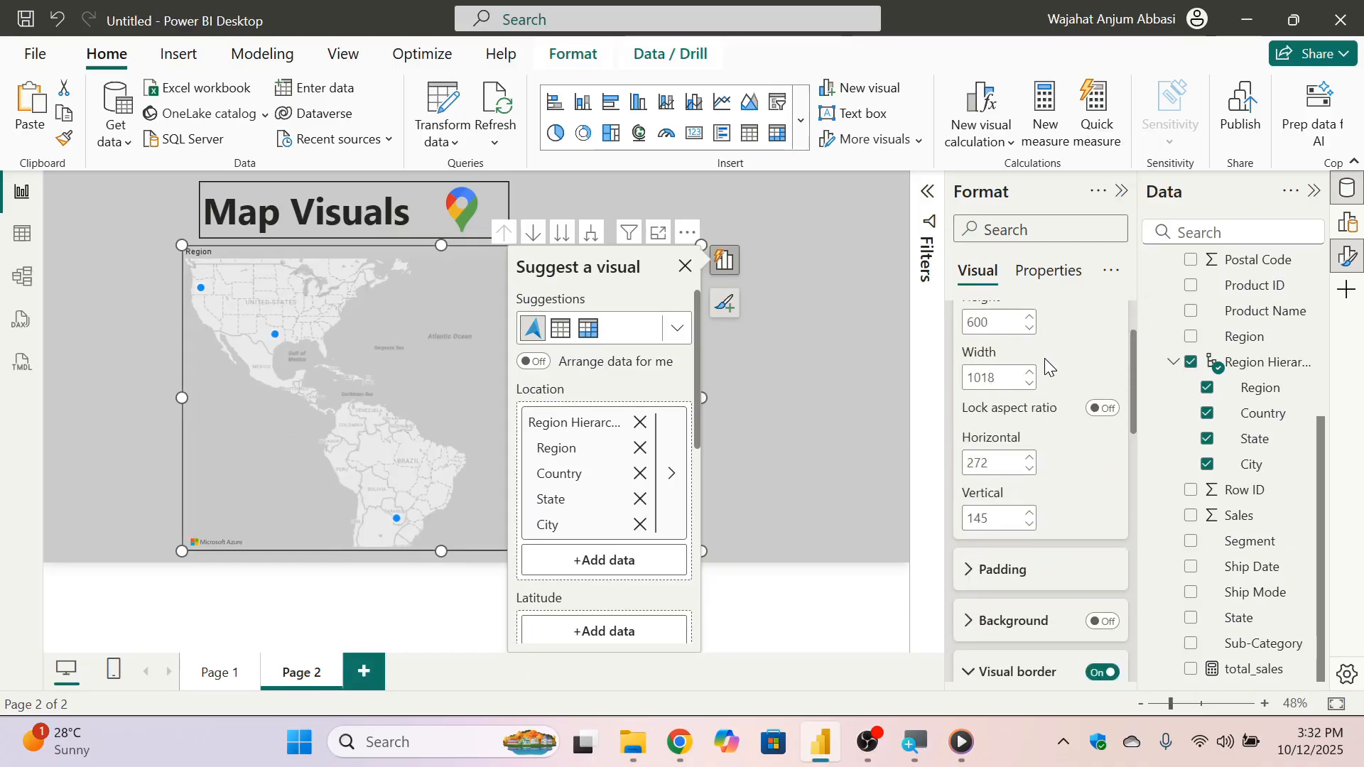
scroll(1047, 364, down, 2)
scroll(1050, 369, up, 3)
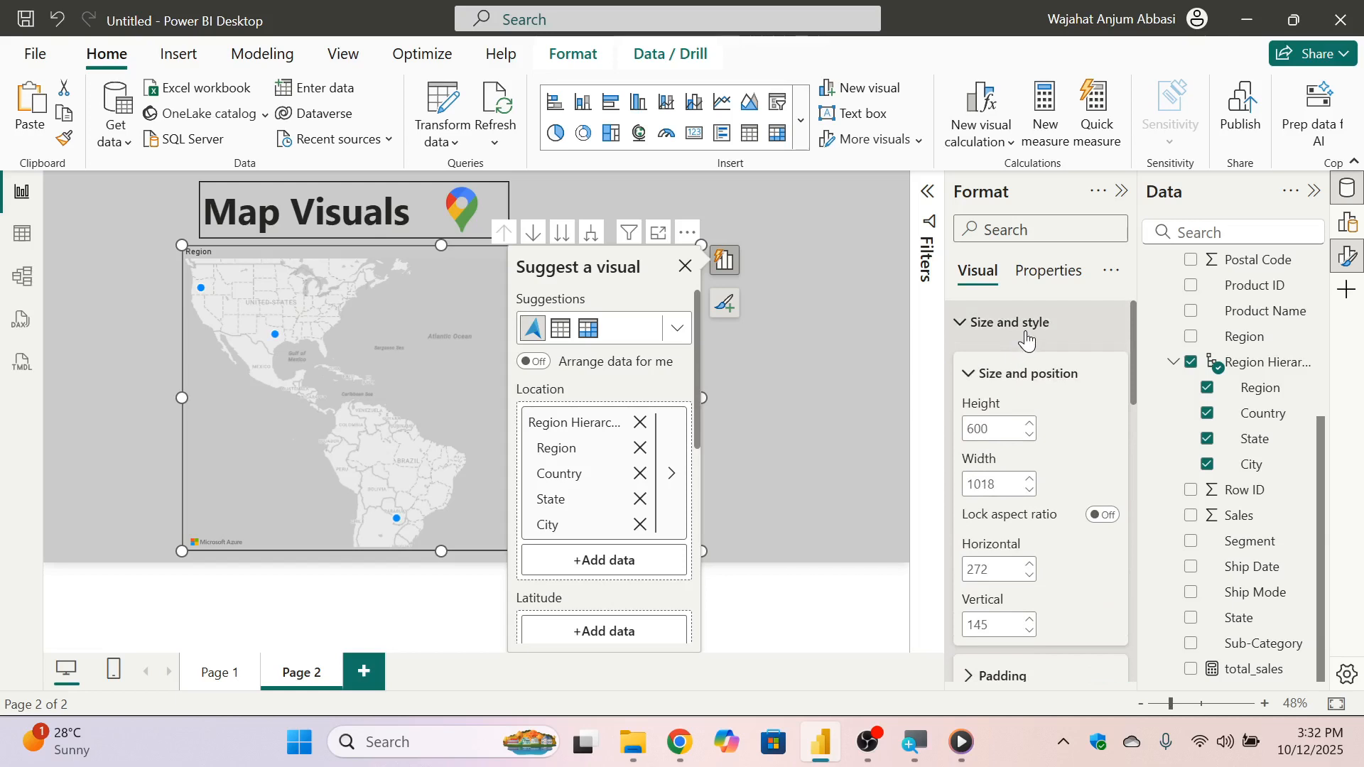
scroll(1059, 391, down, 1)
scroll(1054, 380, down, 4)
scroll(1030, 375, up, 5)
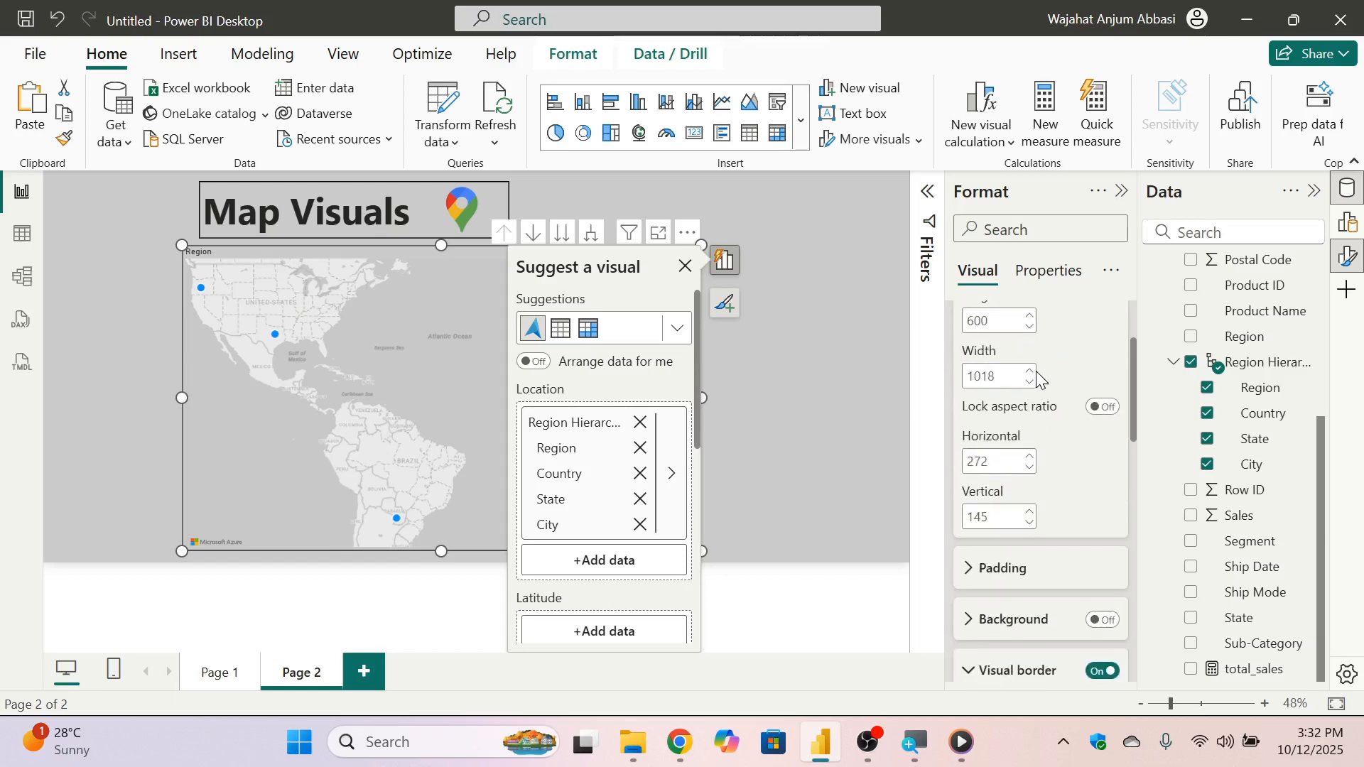
scroll(1029, 380, down, 5)
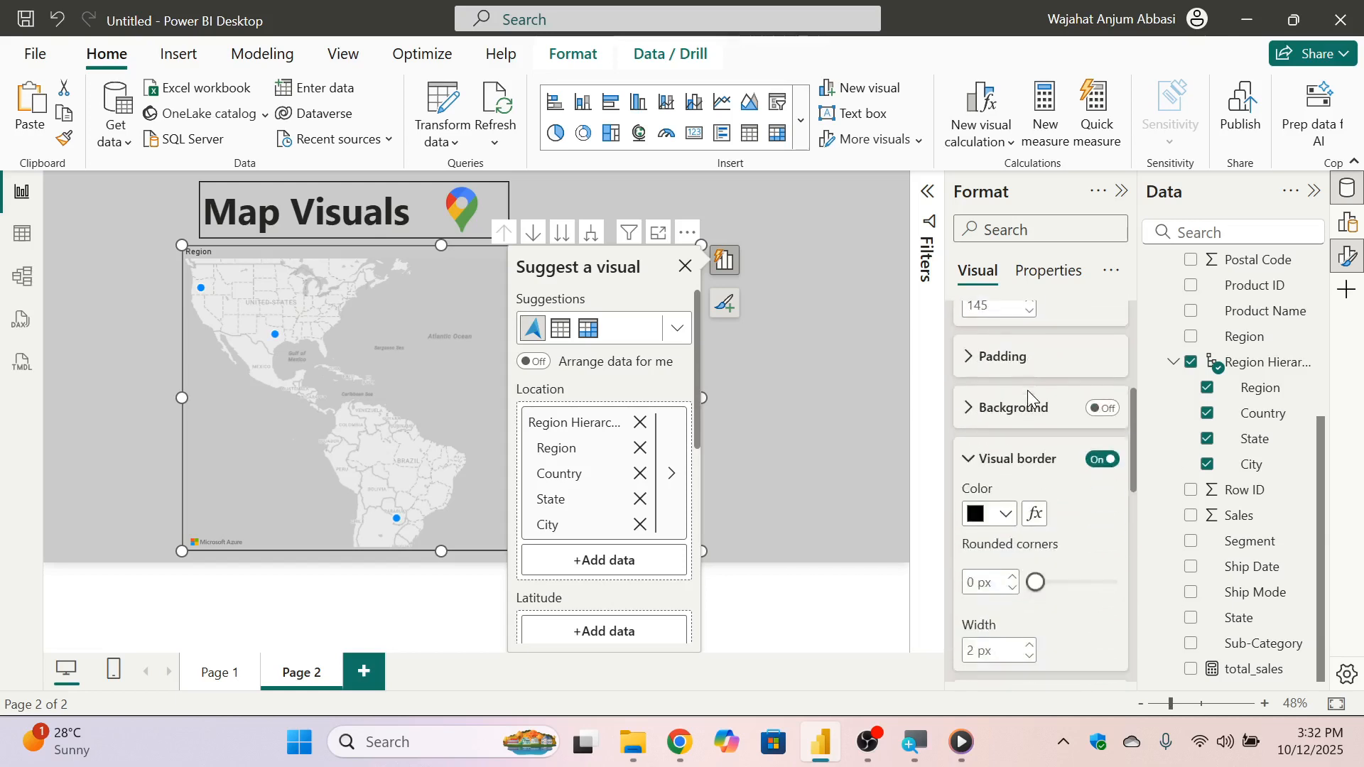
scroll(1030, 390, down, 5)
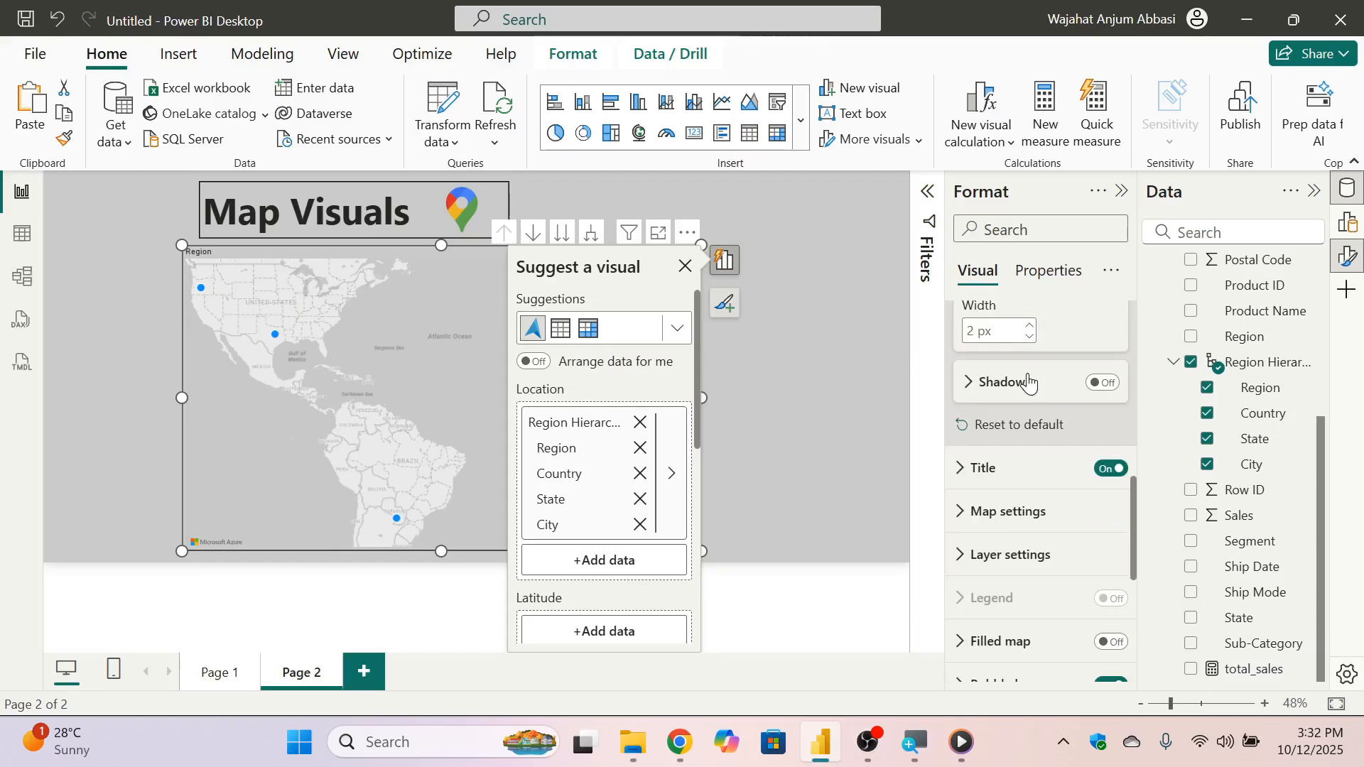
click(1109, 470)
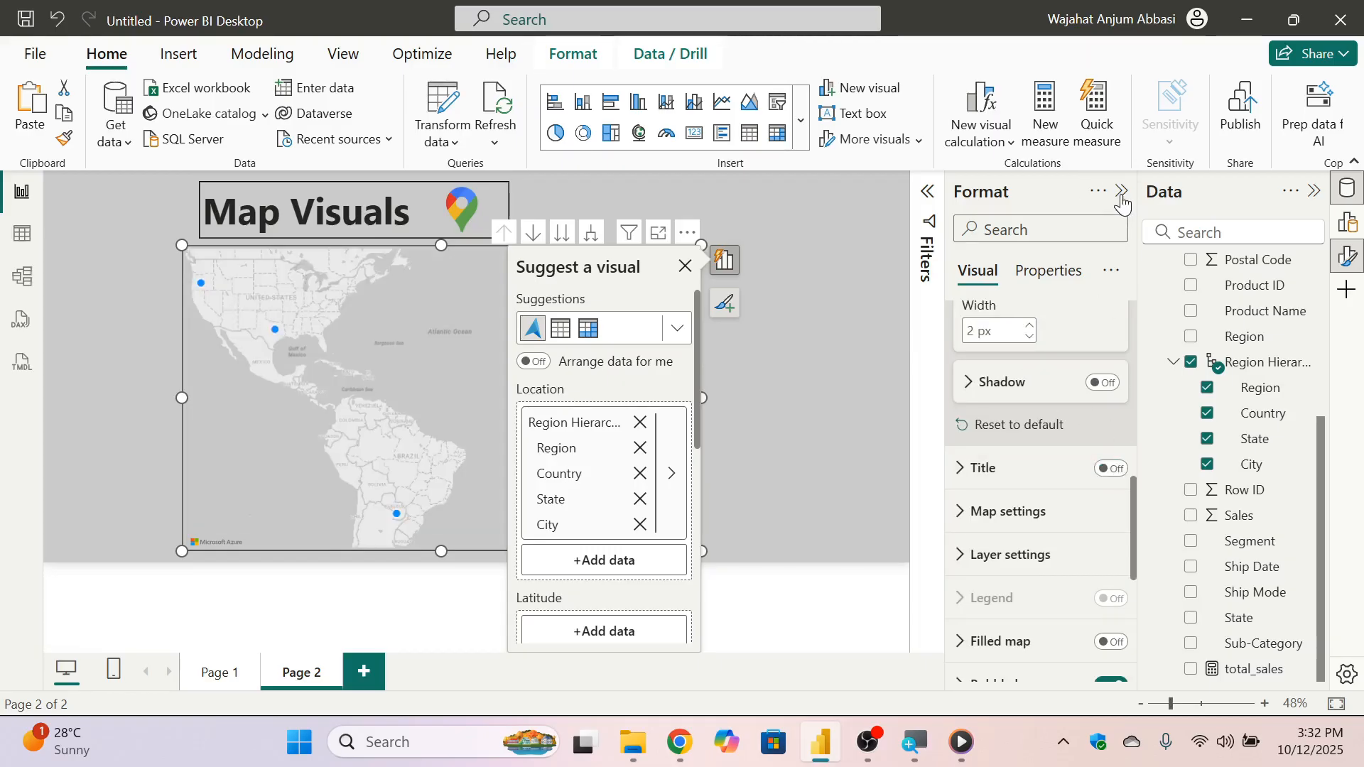
click(1122, 199)
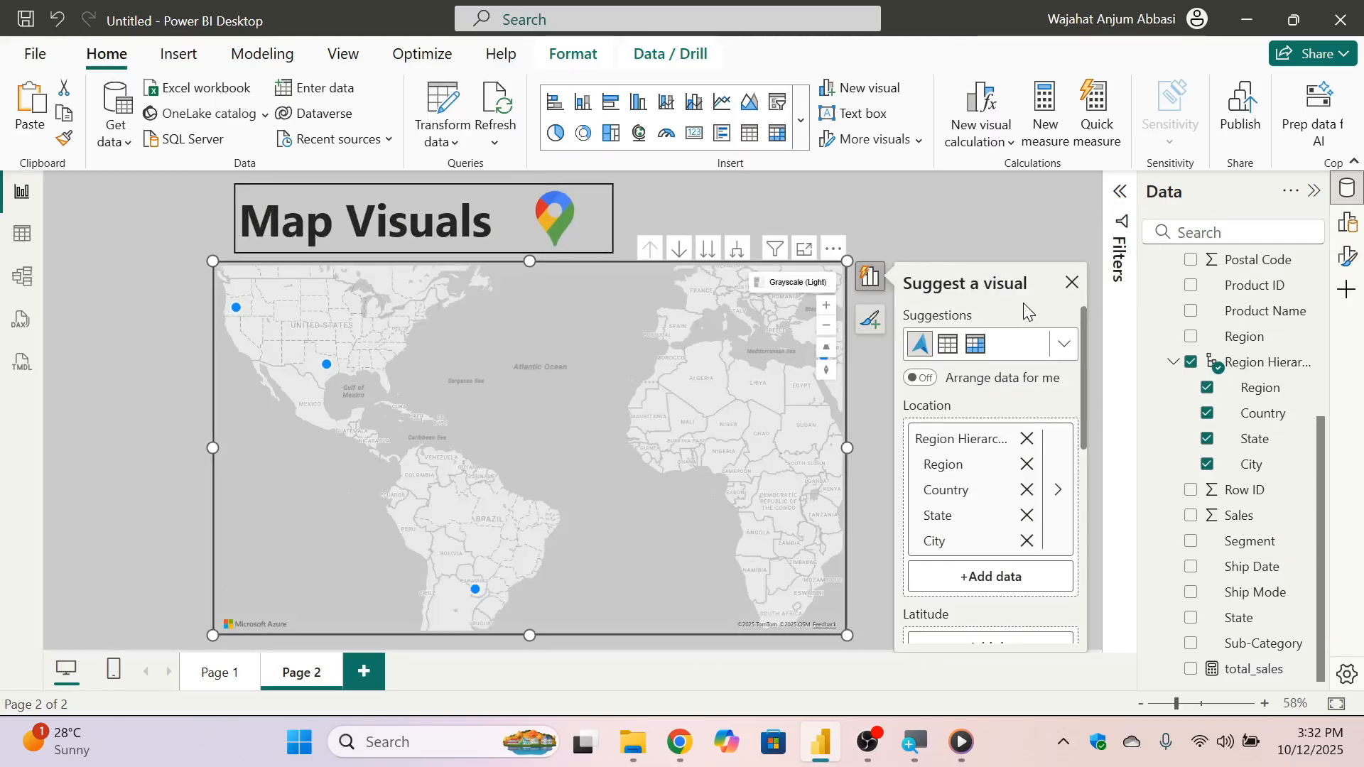
click(987, 222)
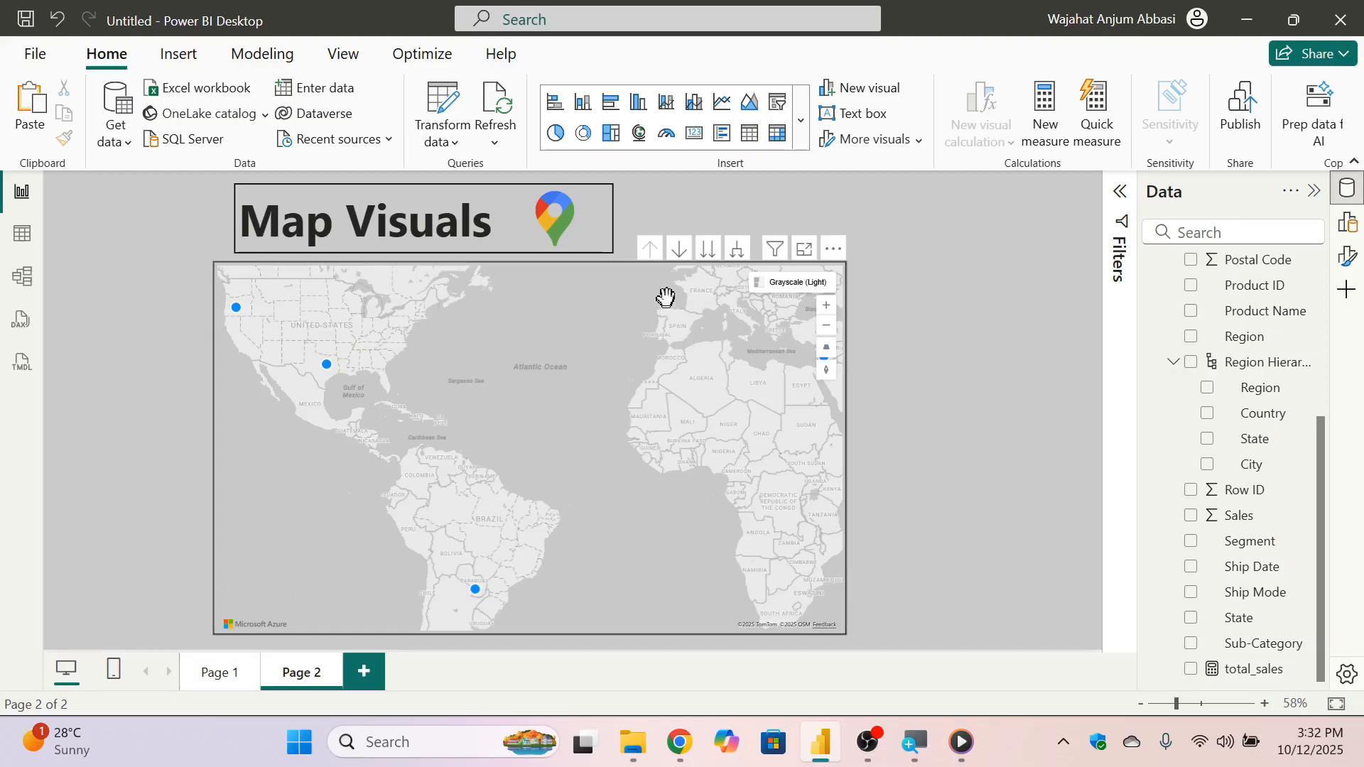
drag(655, 276, 657, 274)
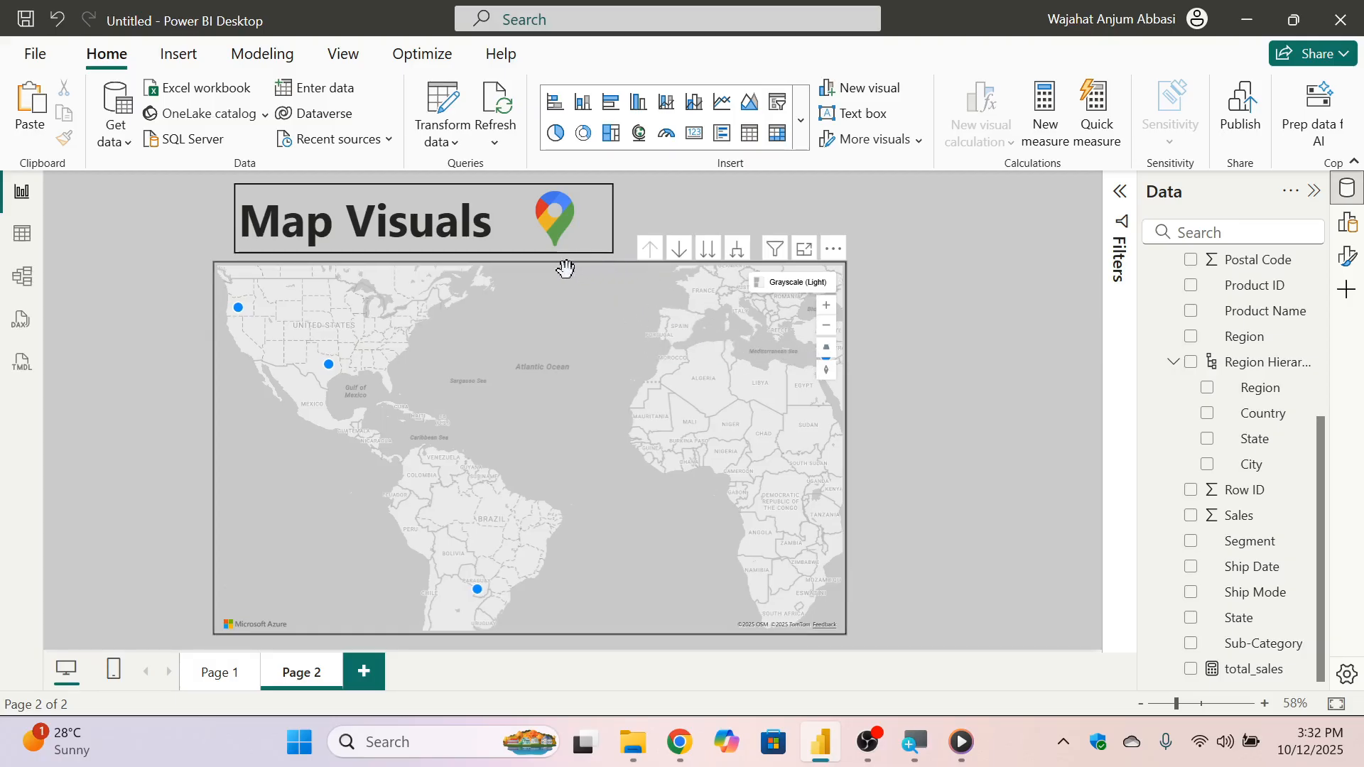
drag(540, 268, 540, 270)
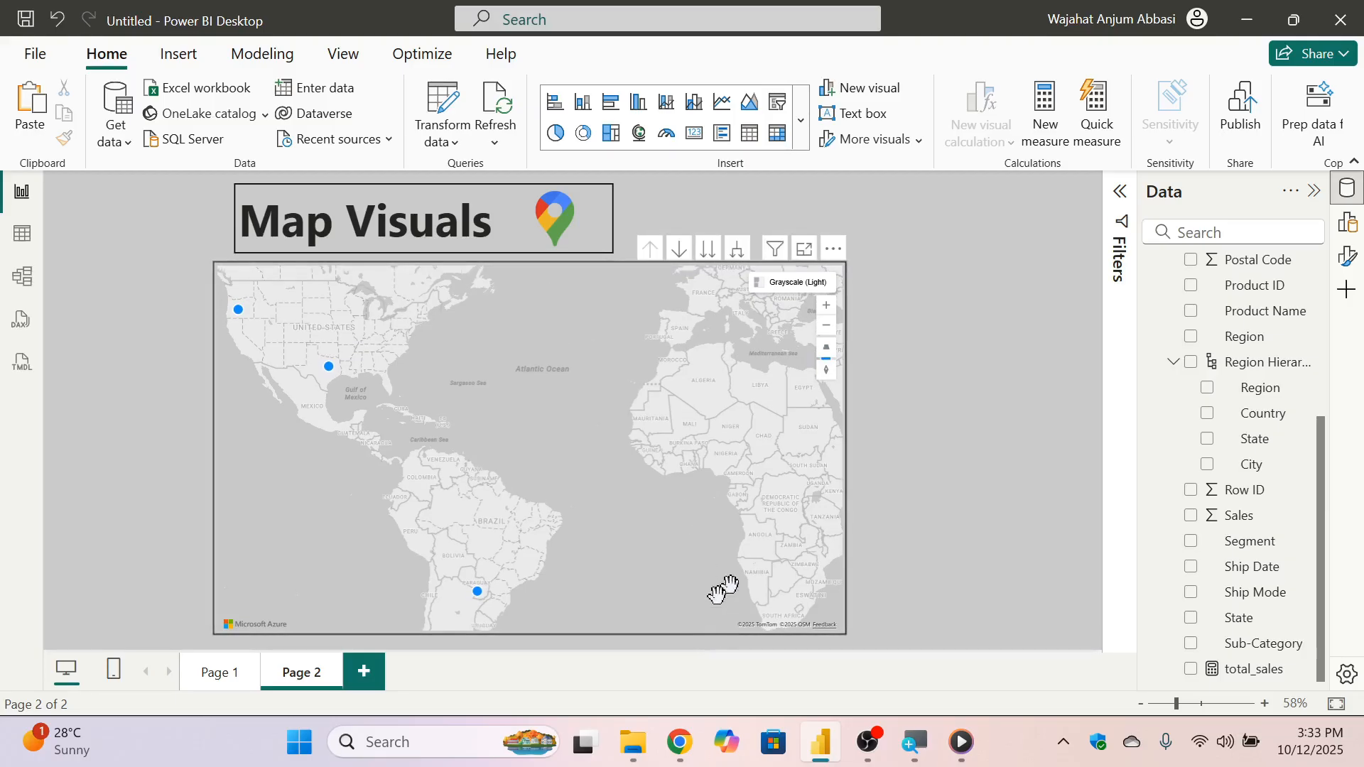
Assign the total_sales measure as the Azure map's bubble size and collapse the build settings.
click(712, 631)
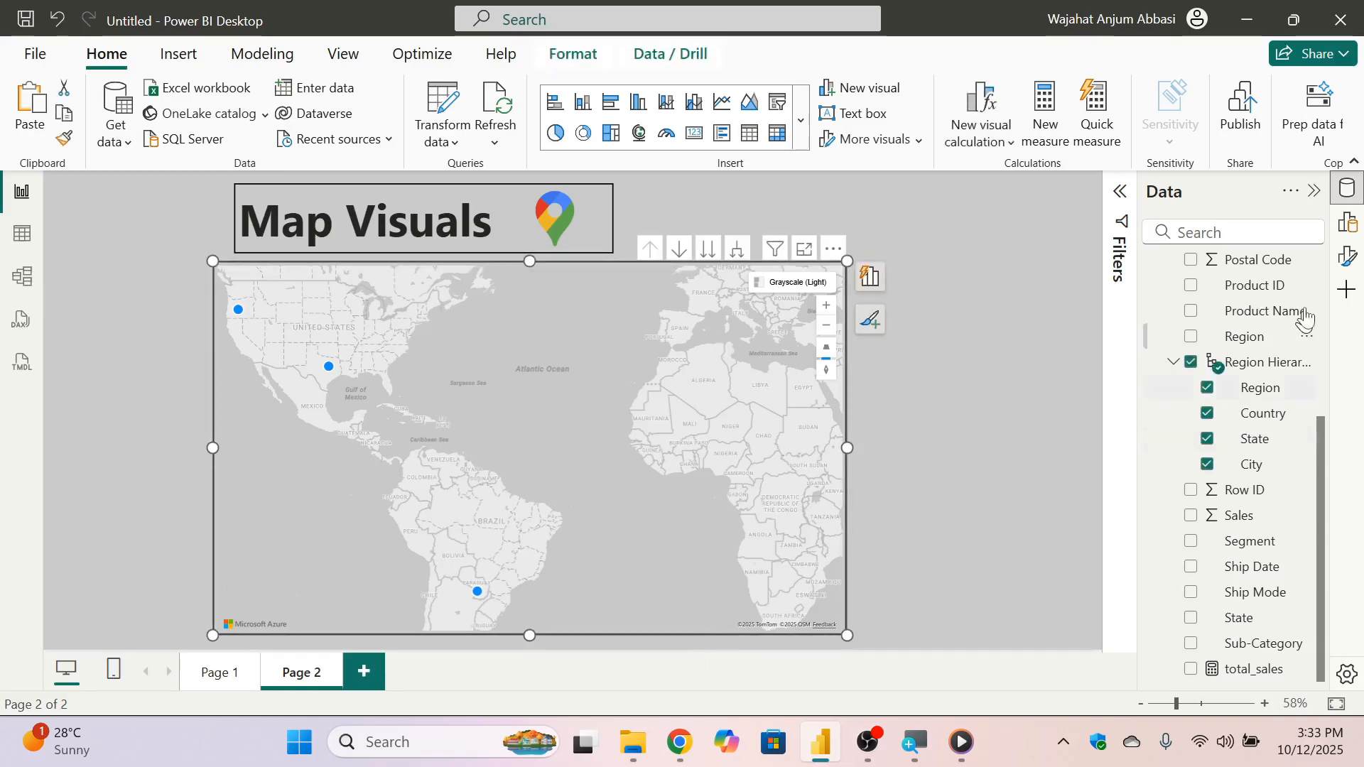
click(1348, 222)
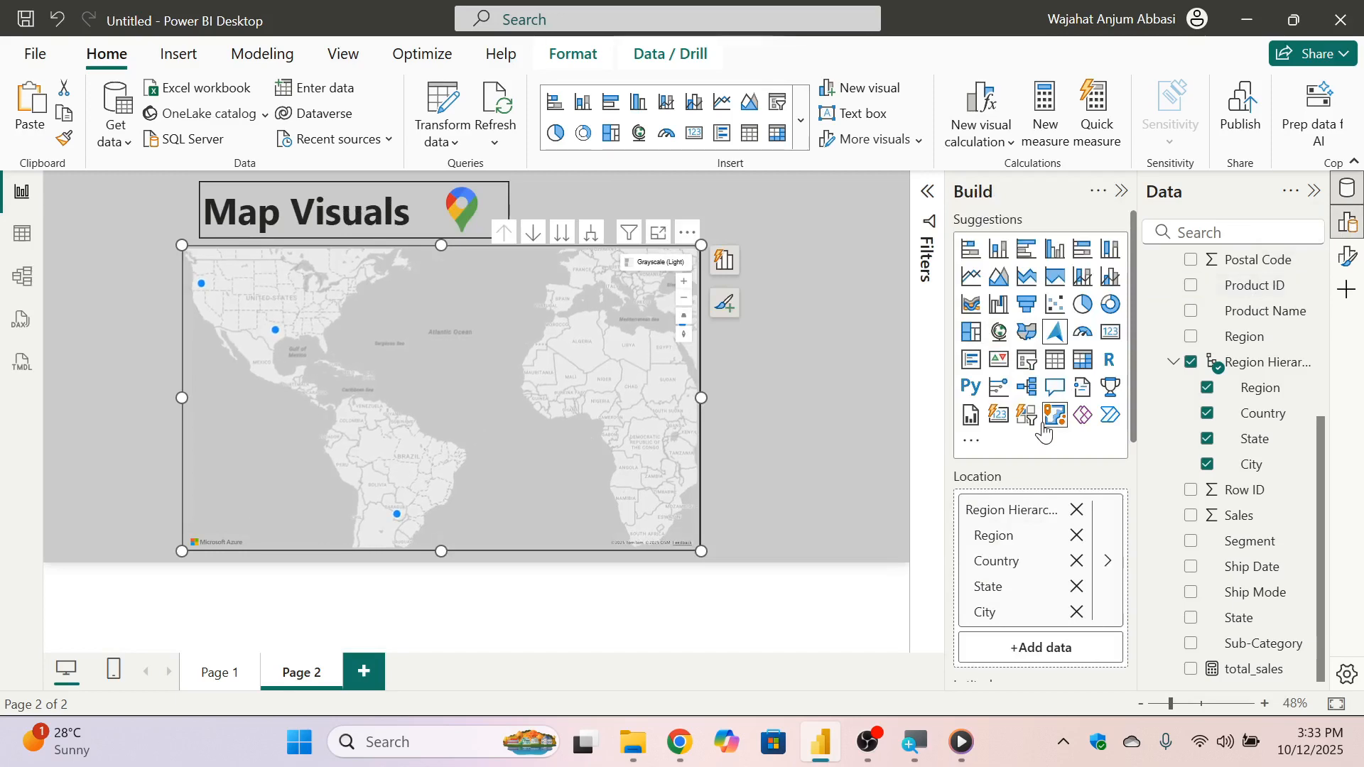
scroll(1044, 430, down, 8)
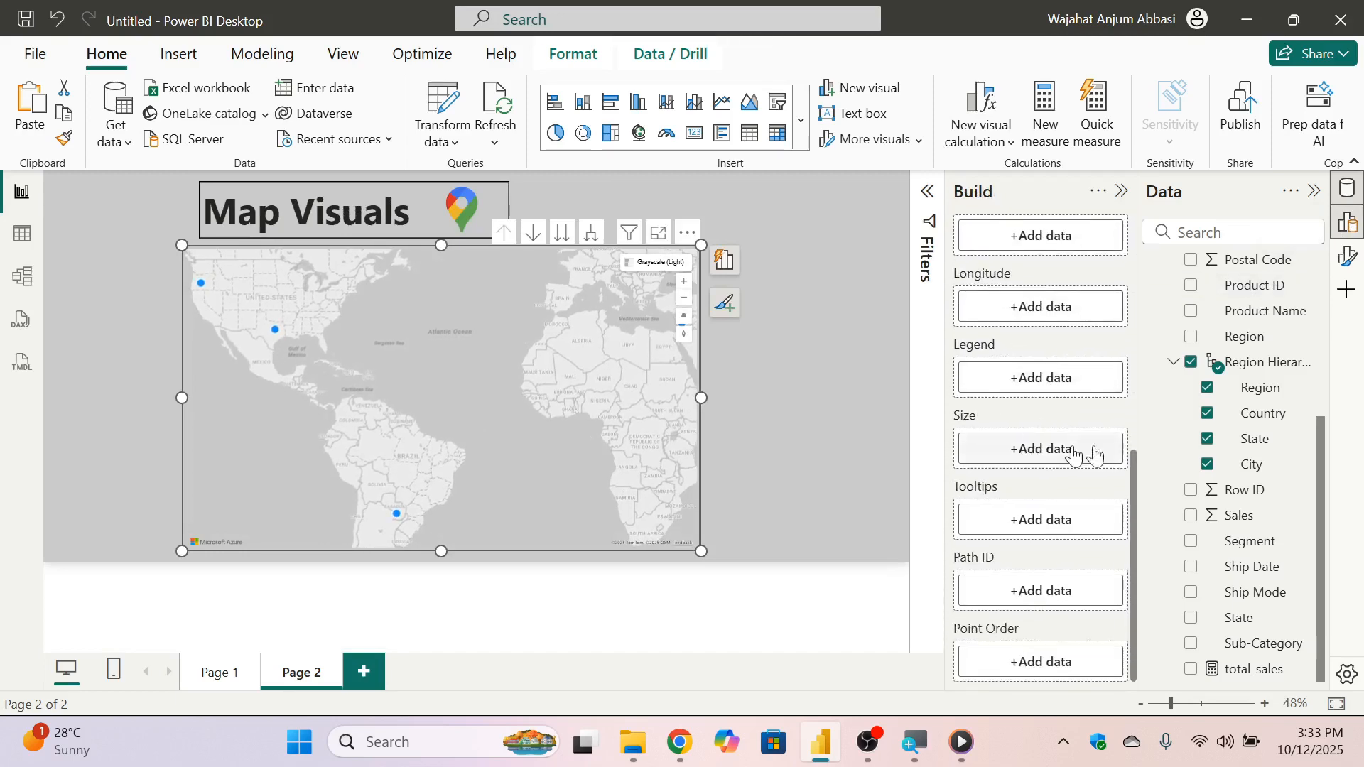
scroll(1237, 442, up, 2)
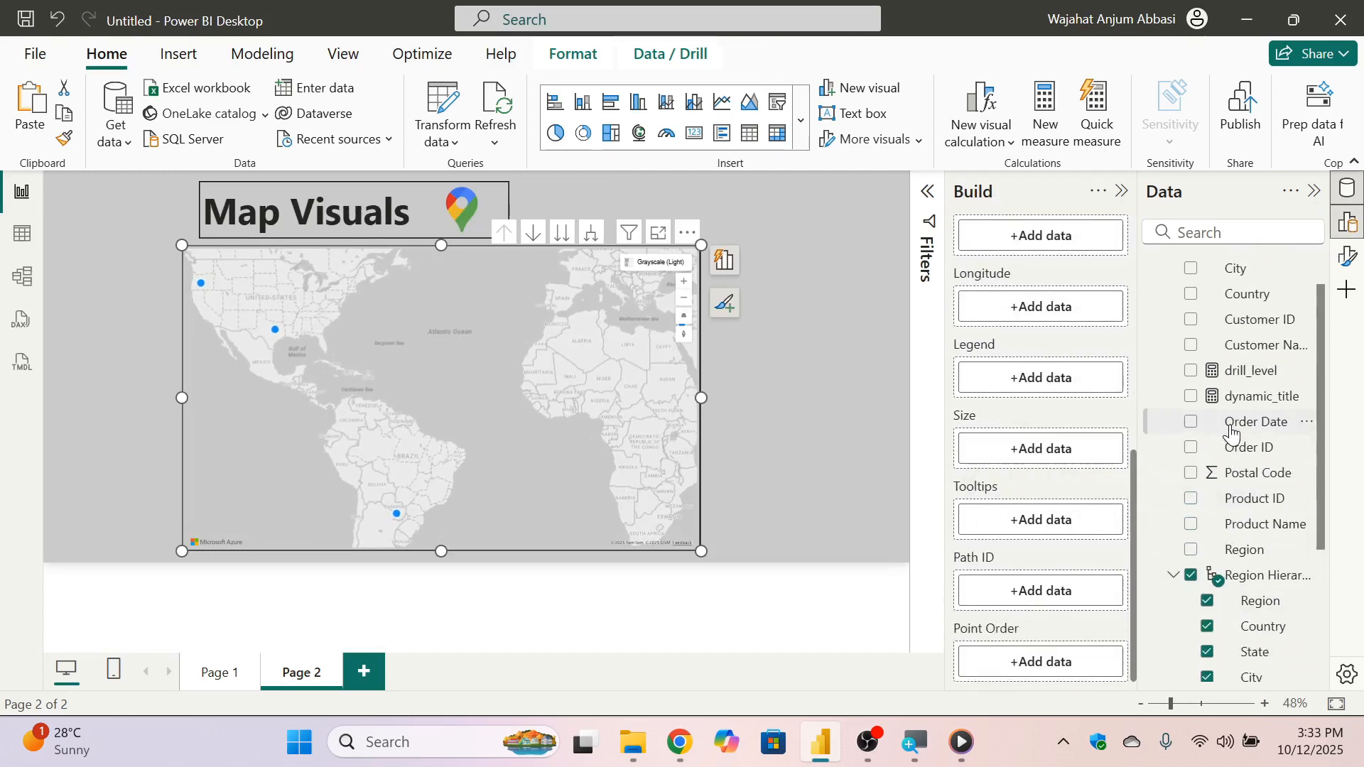
scroll(1231, 432, down, 2)
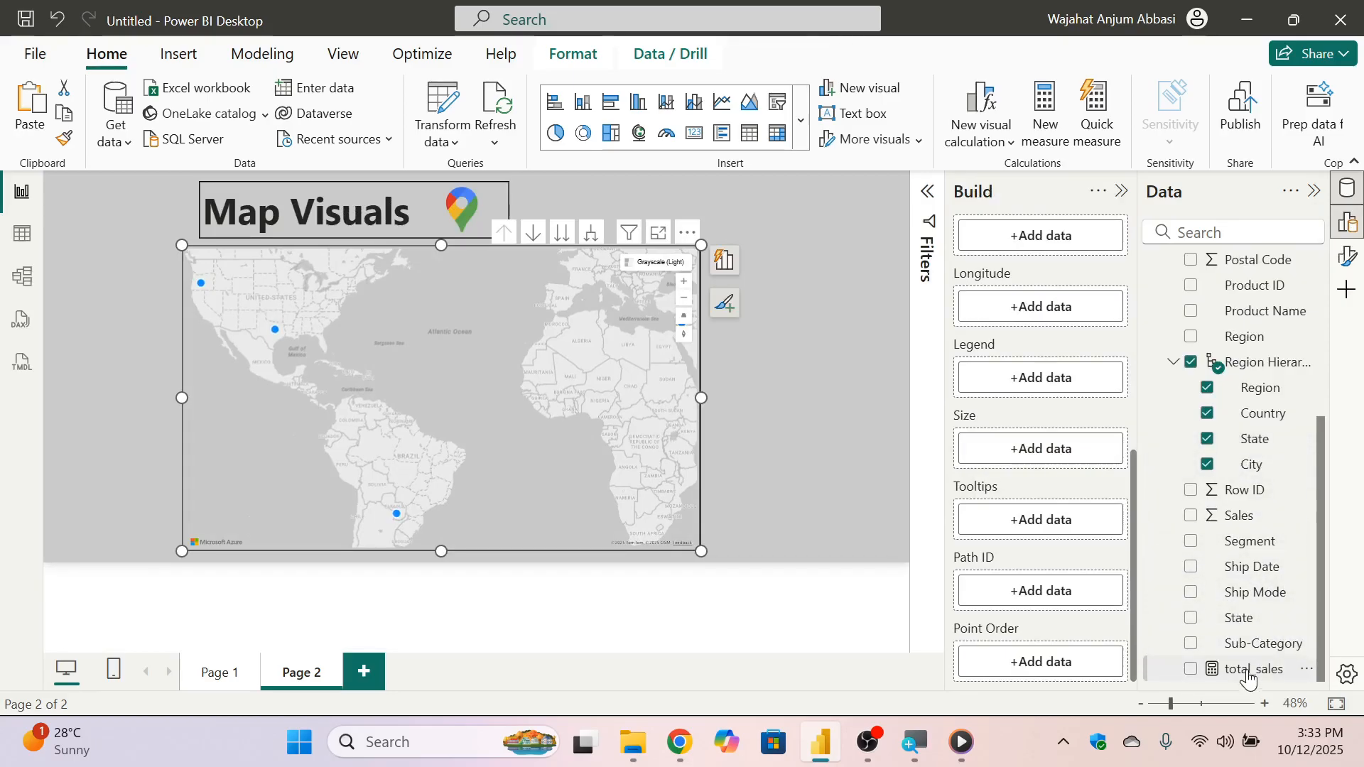
drag(1251, 676, 1059, 465)
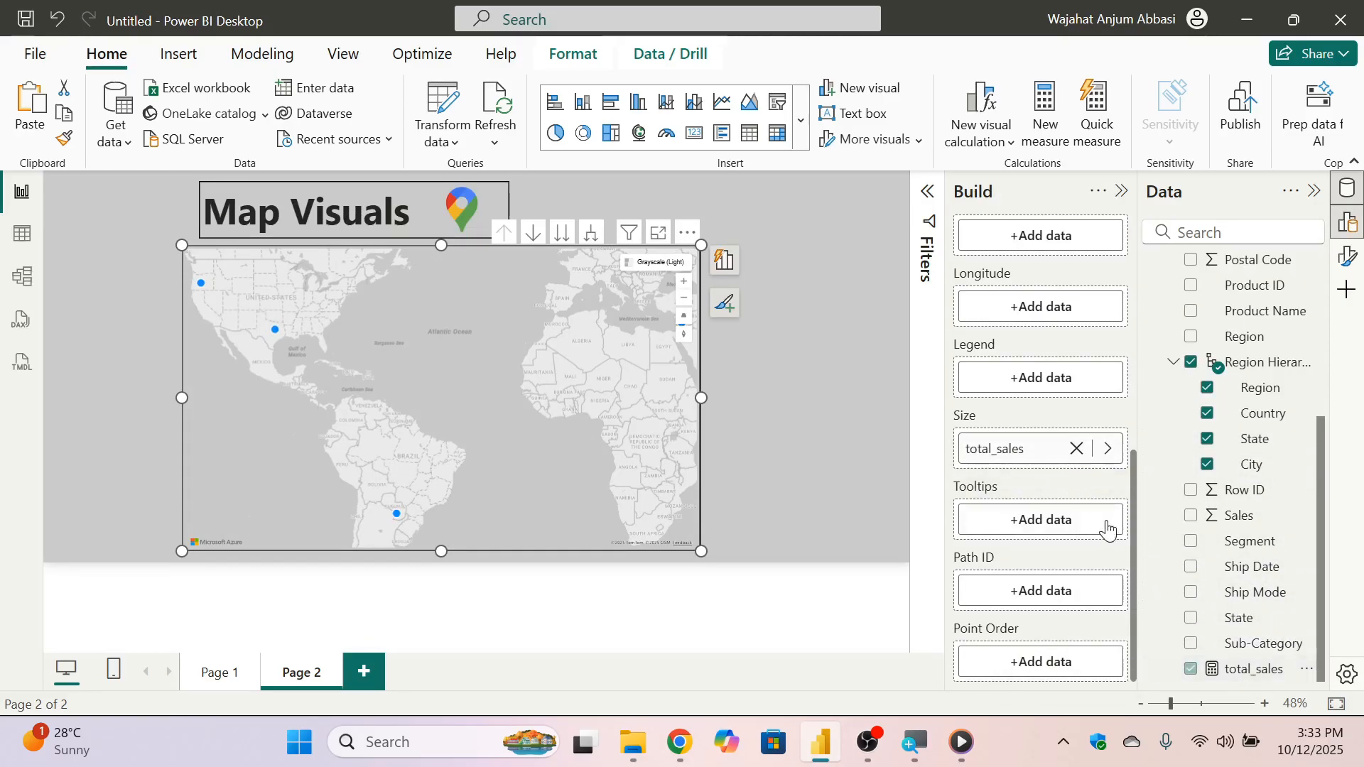
click(1123, 193)
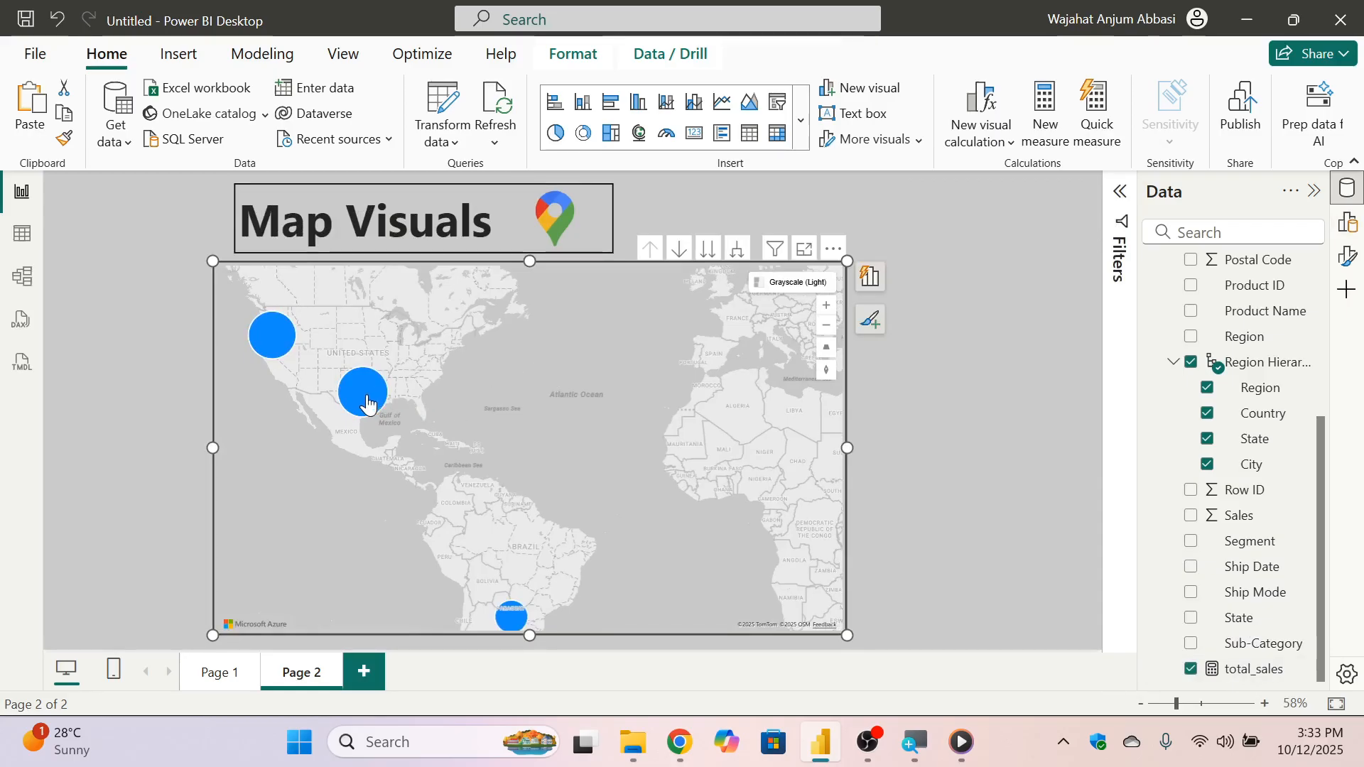
Examine the map's sales bubbles, inspecting the tooltip of the small eastern Mediterranean bubble up close, and return to the world view.
mouse_move(368, 403)
drag(654, 390, 609, 405)
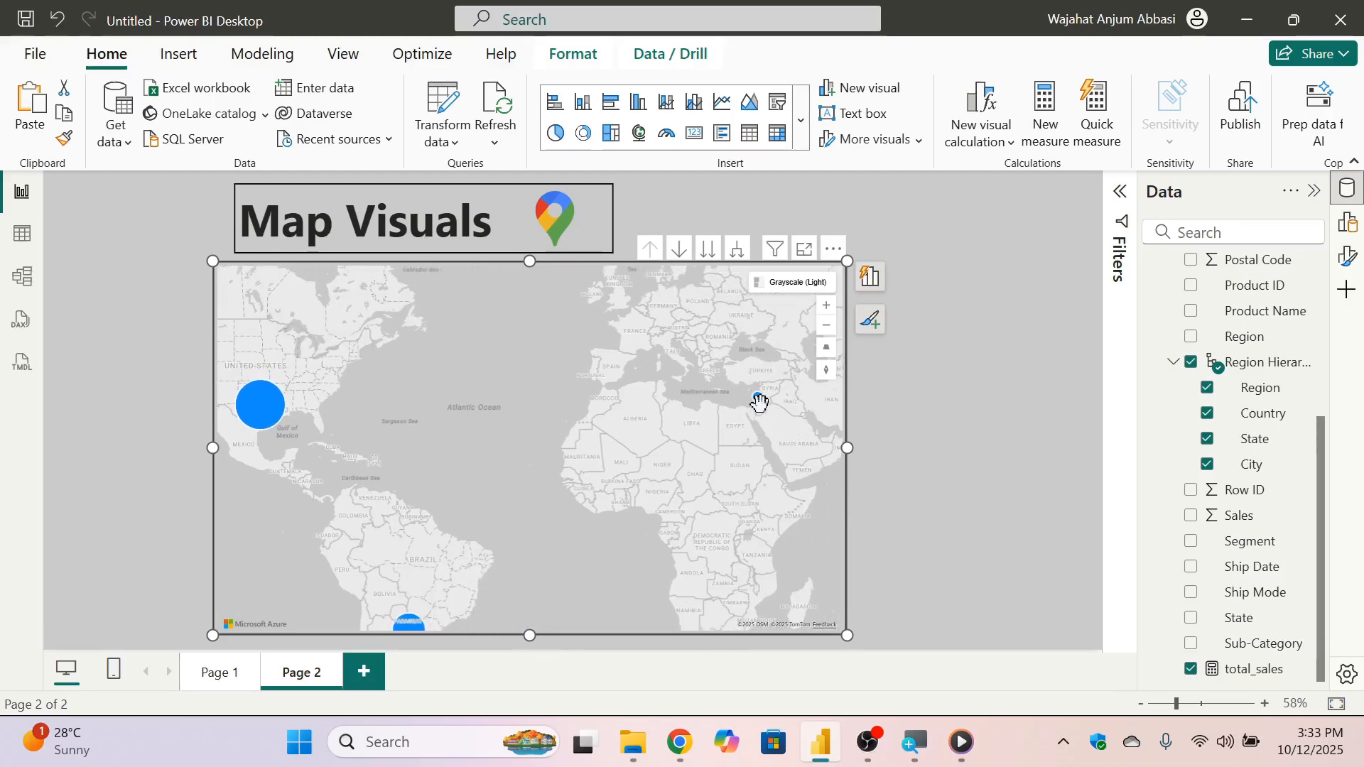
scroll(757, 405, up, 1)
scroll(757, 405, up, 3)
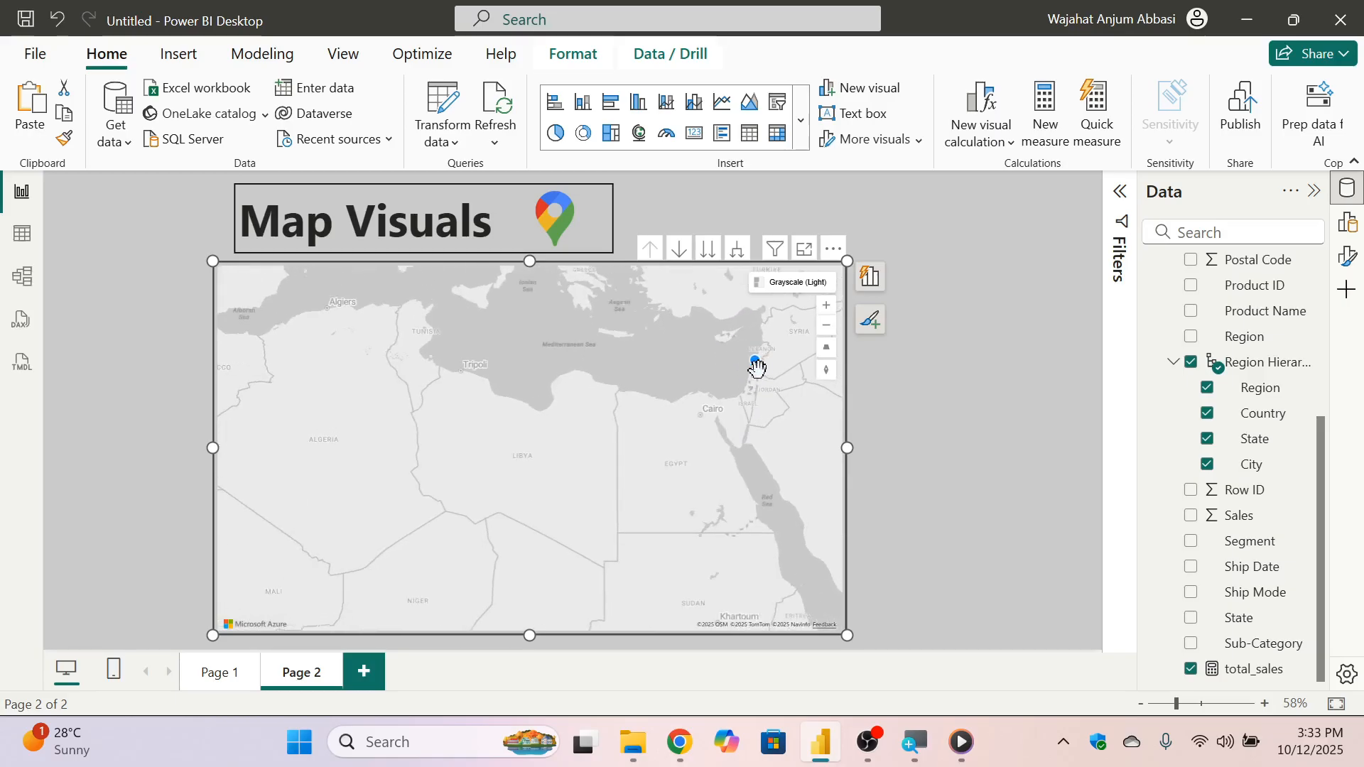
scroll(757, 367, up, 2)
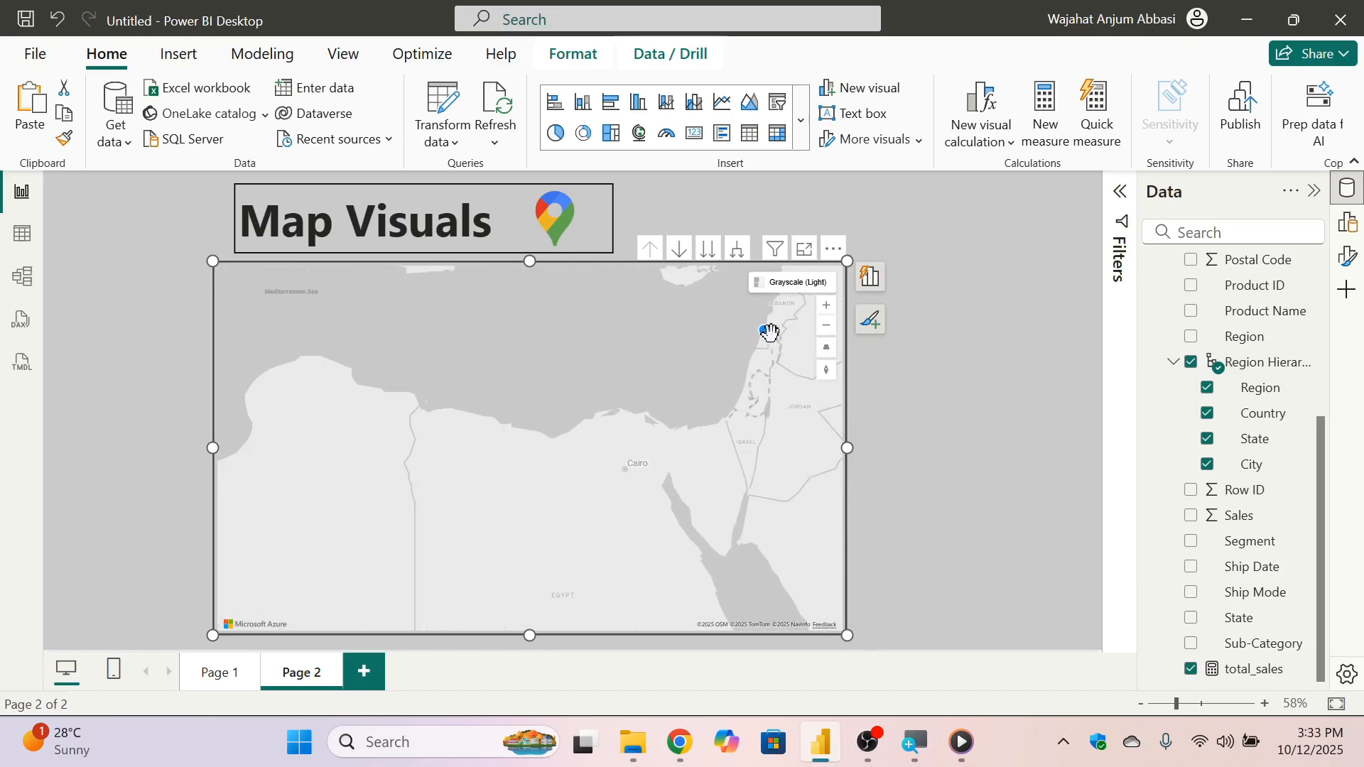
mouse_move(764, 334)
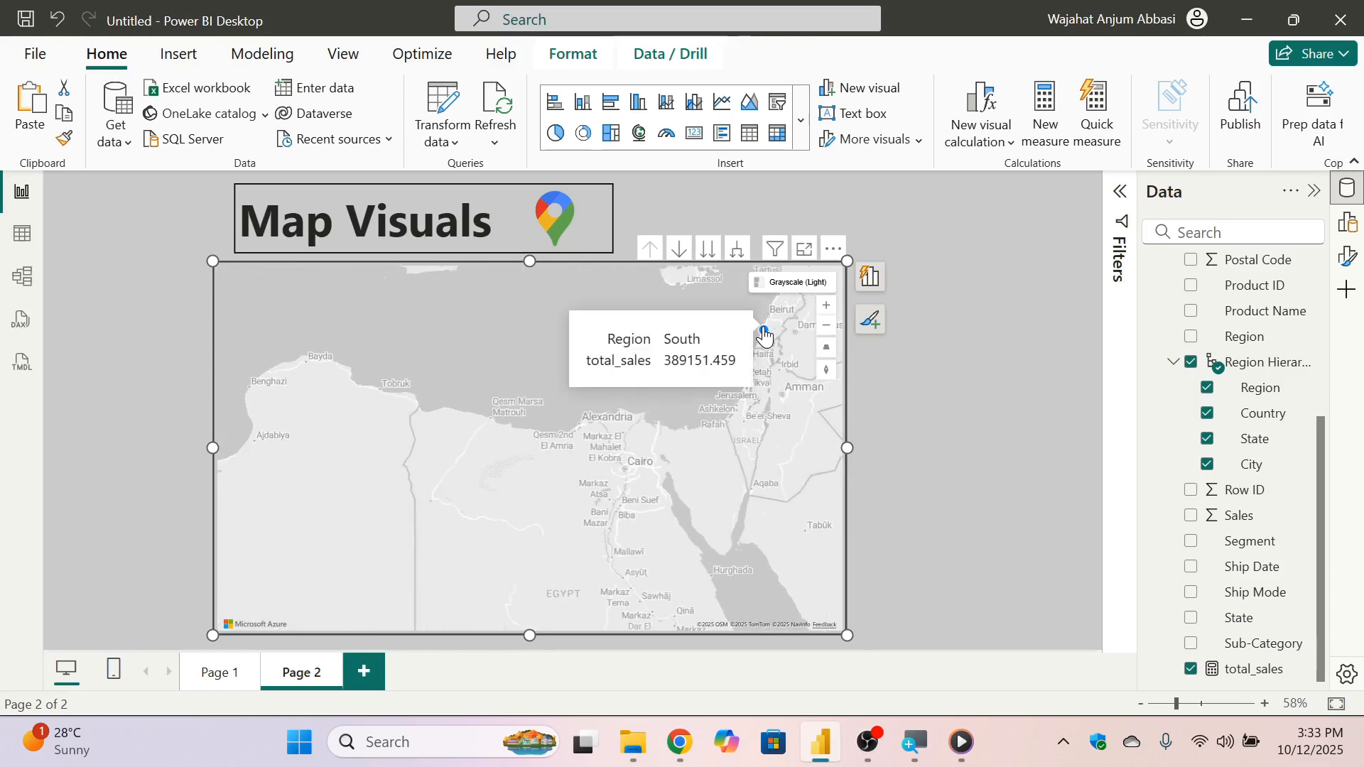
scroll(599, 509, down, 2)
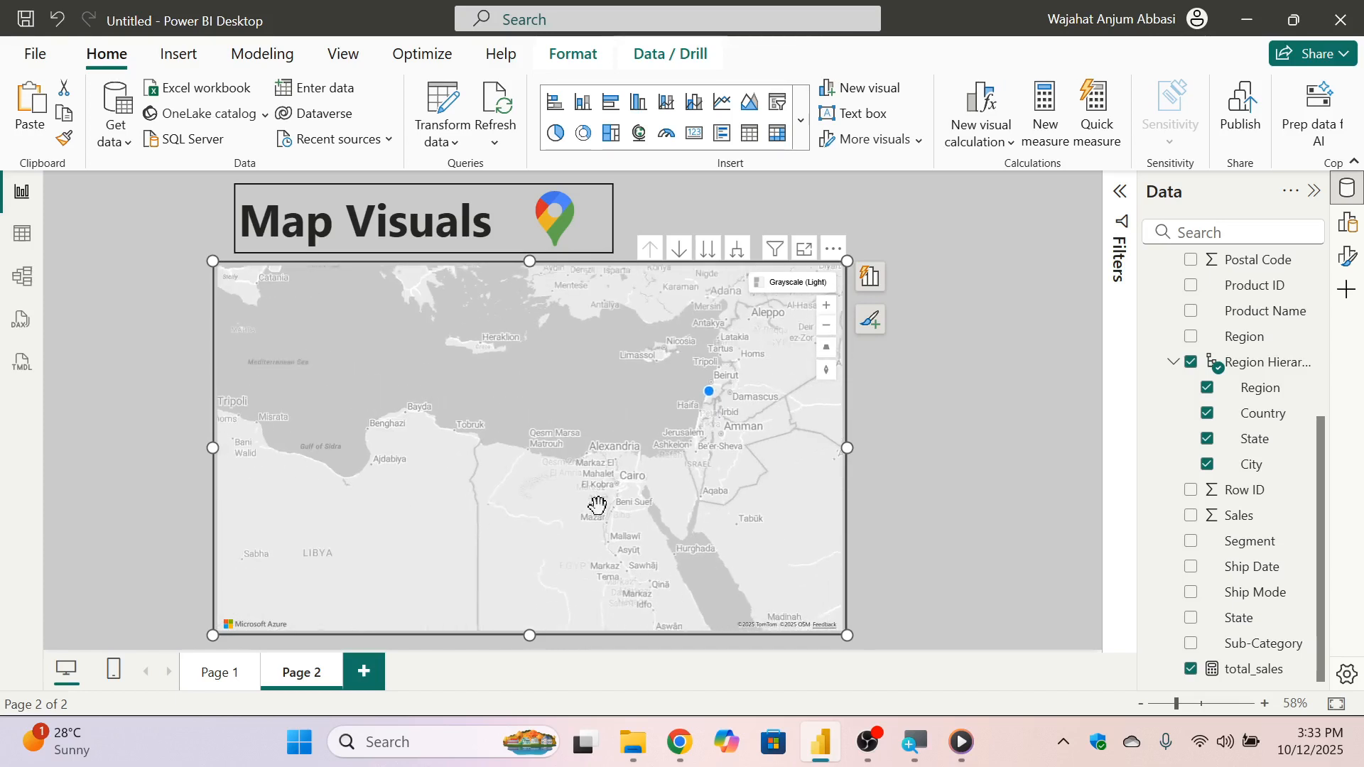
scroll(619, 477, down, 1)
scroll(622, 473, down, 1)
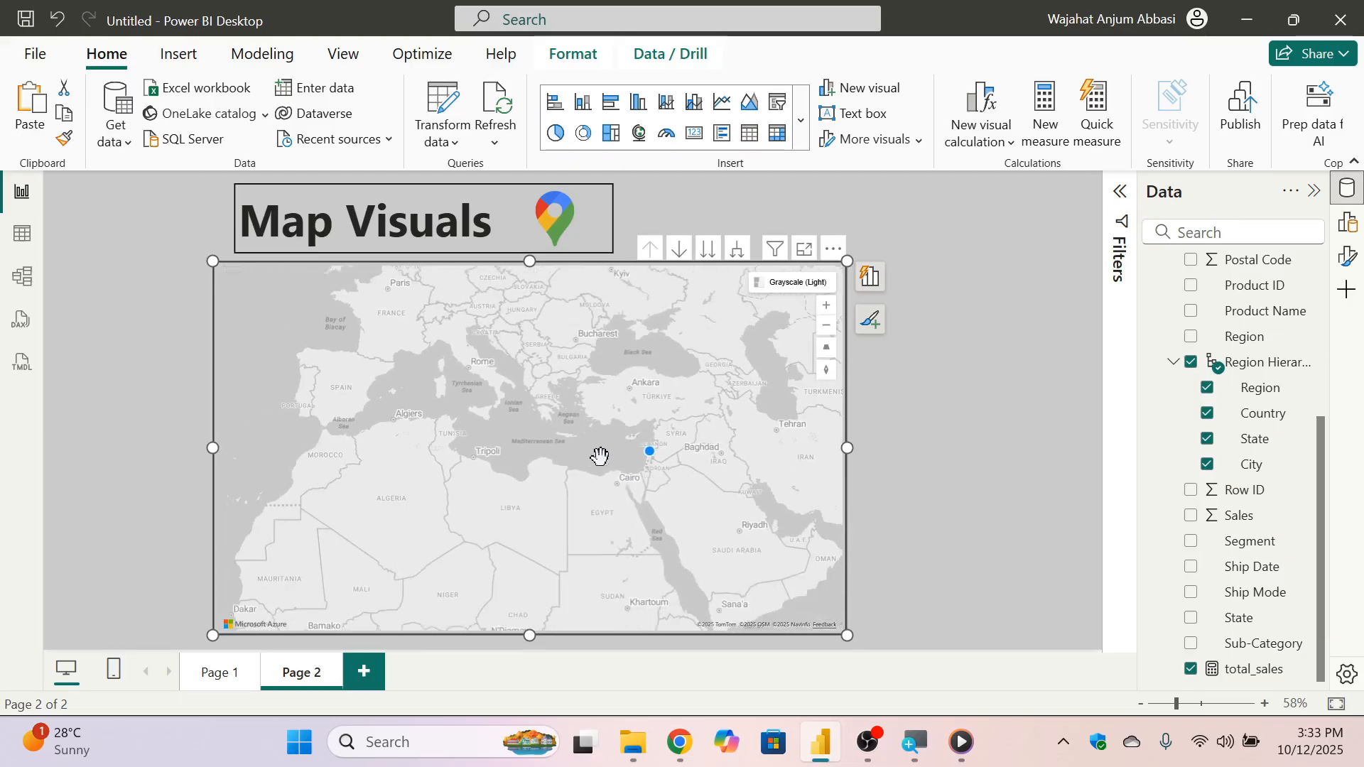
scroll(600, 455, down, 1)
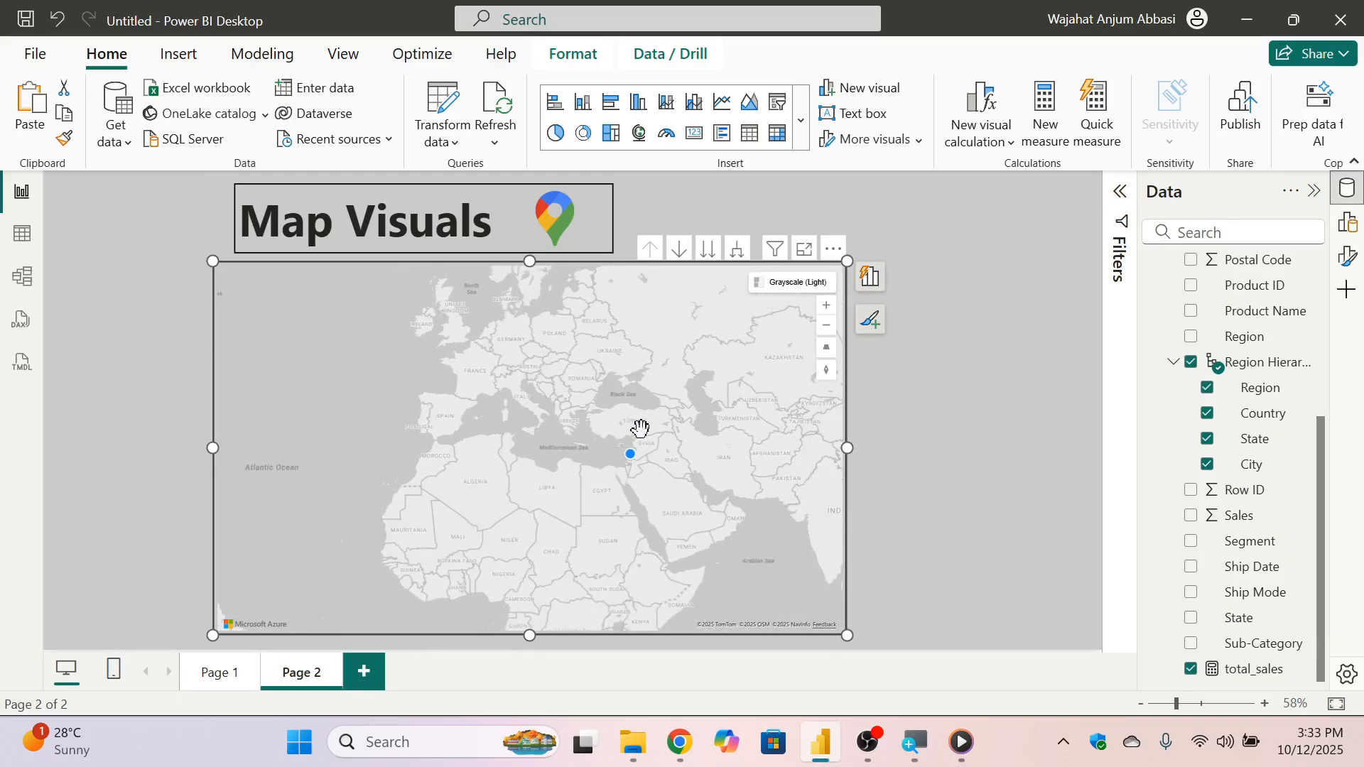
scroll(642, 429, down, 2)
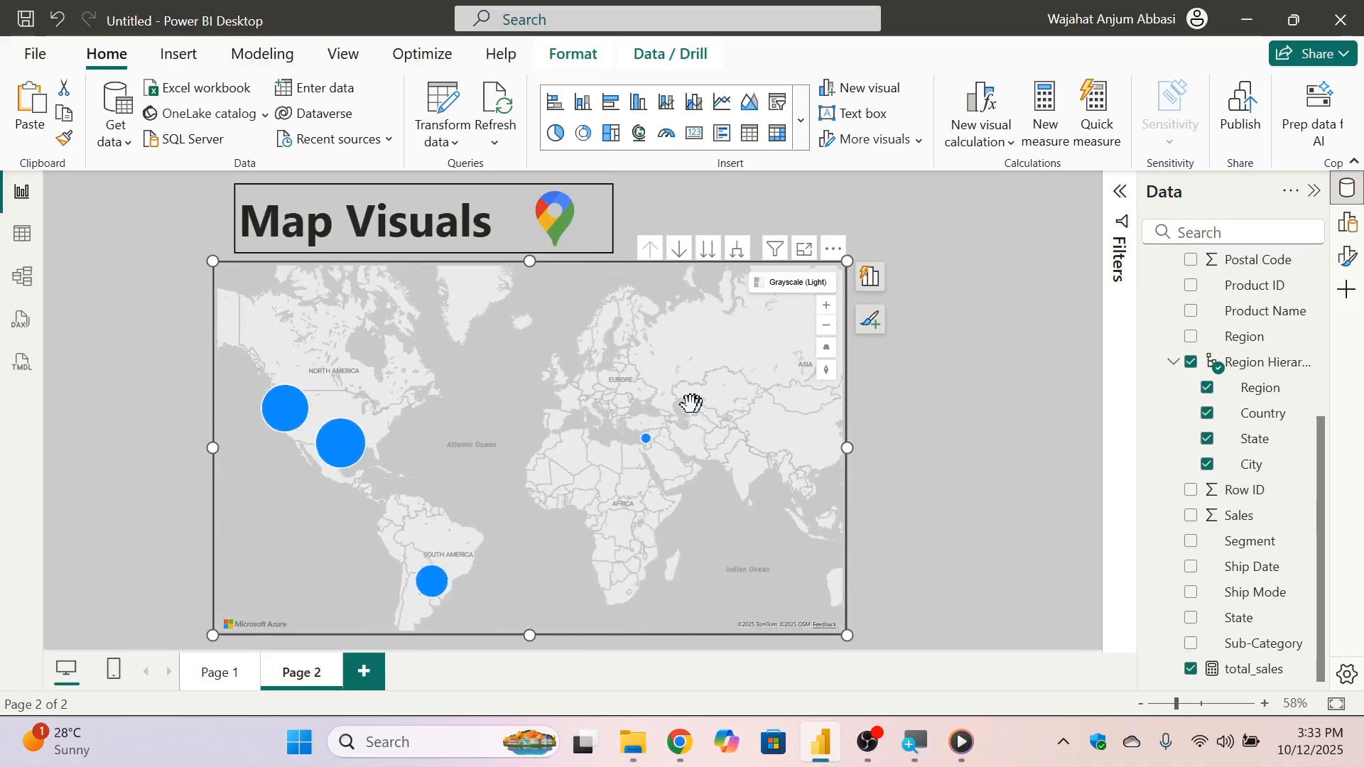
drag(488, 399, 530, 374)
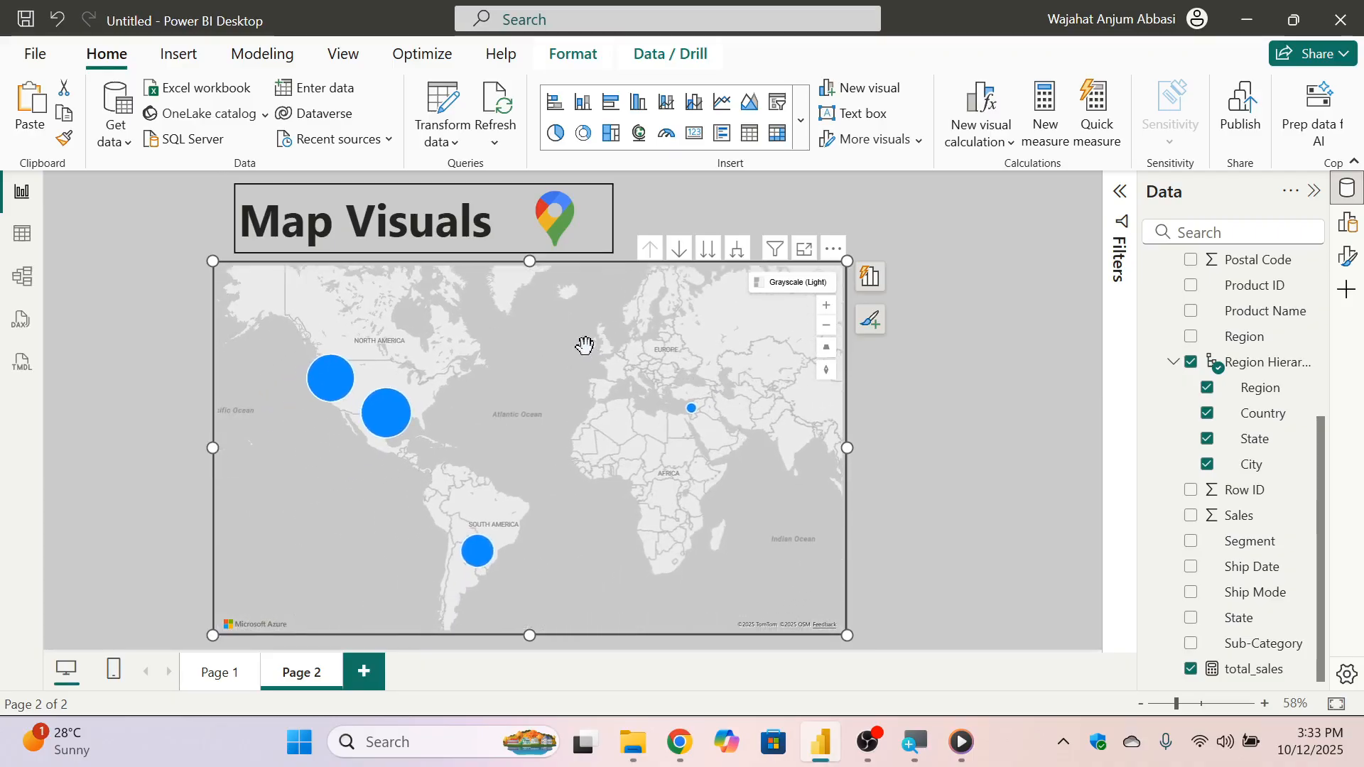
Turn on drill mode for the Azure map, drill into the West region, and inspect its United States bubble up close.
click(680, 250)
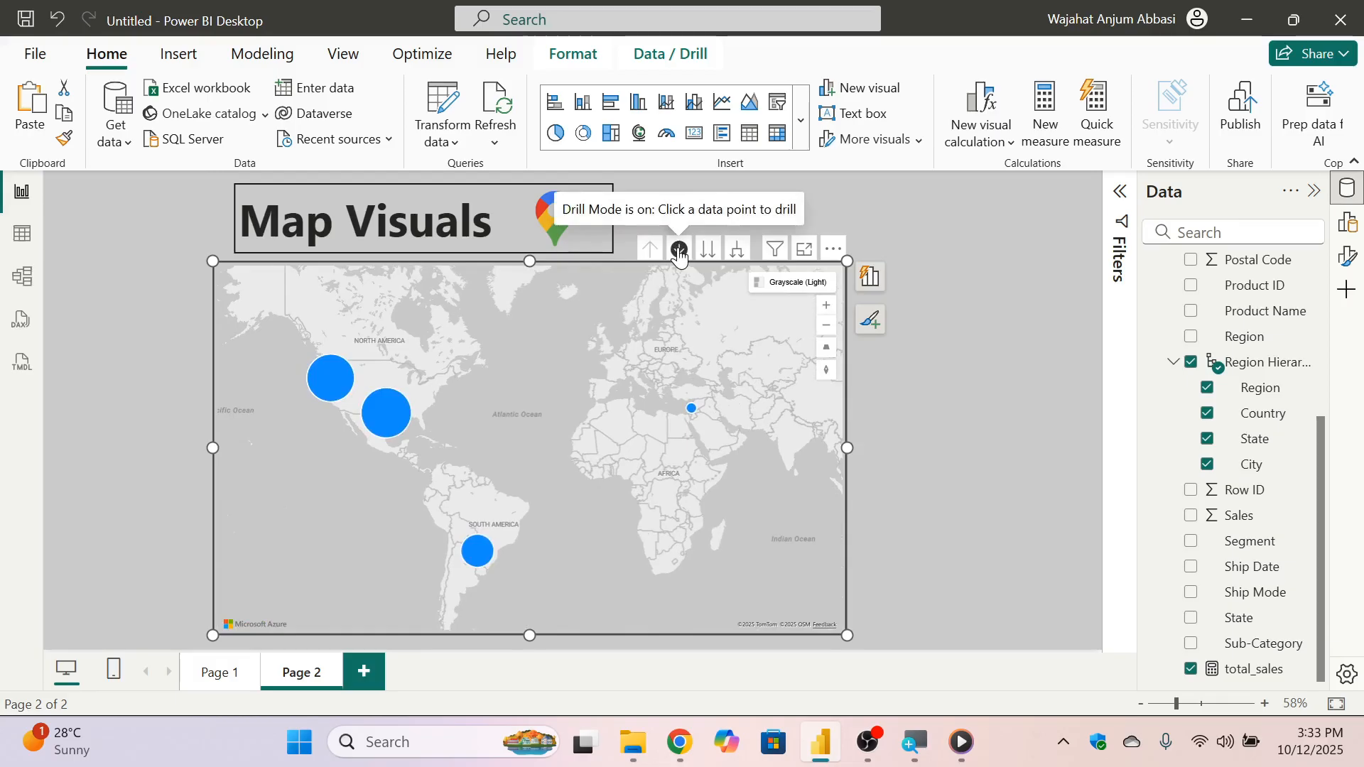
click(400, 420)
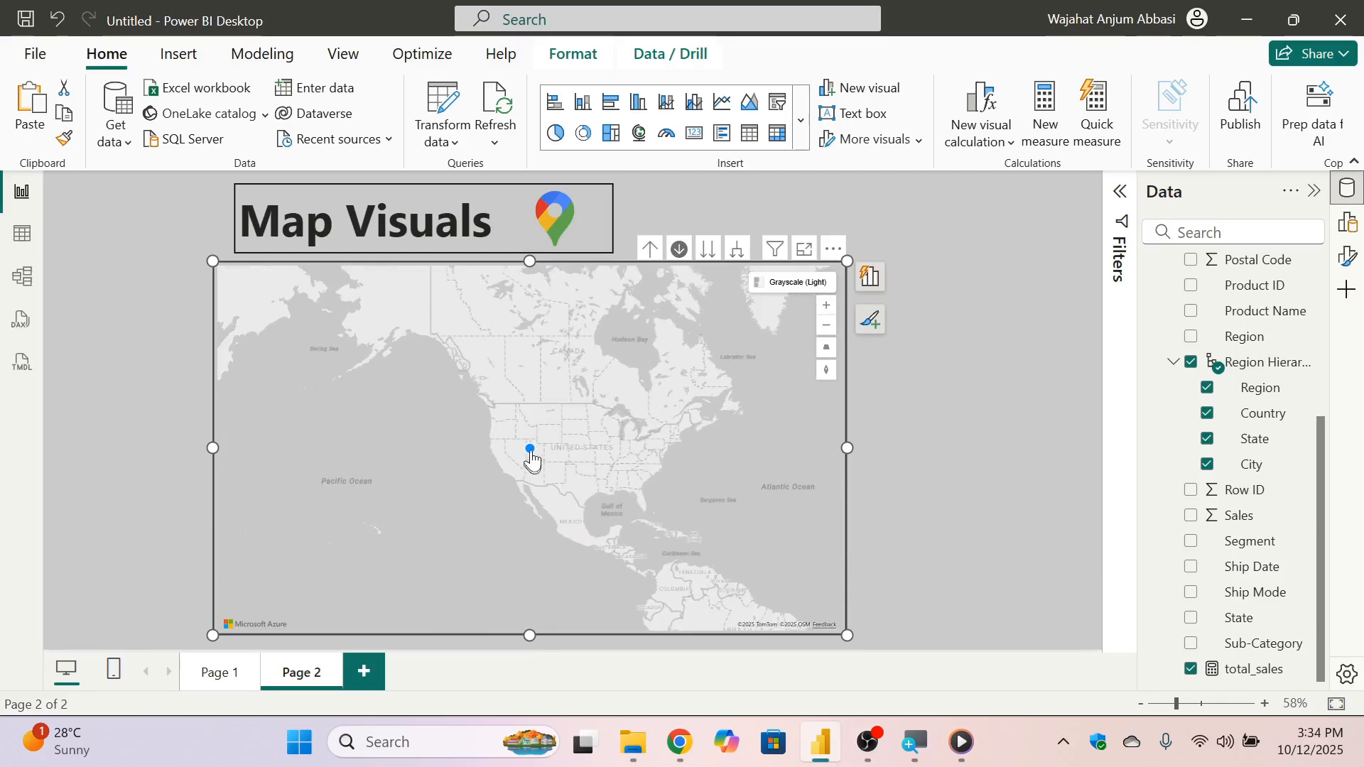
mouse_move(531, 455)
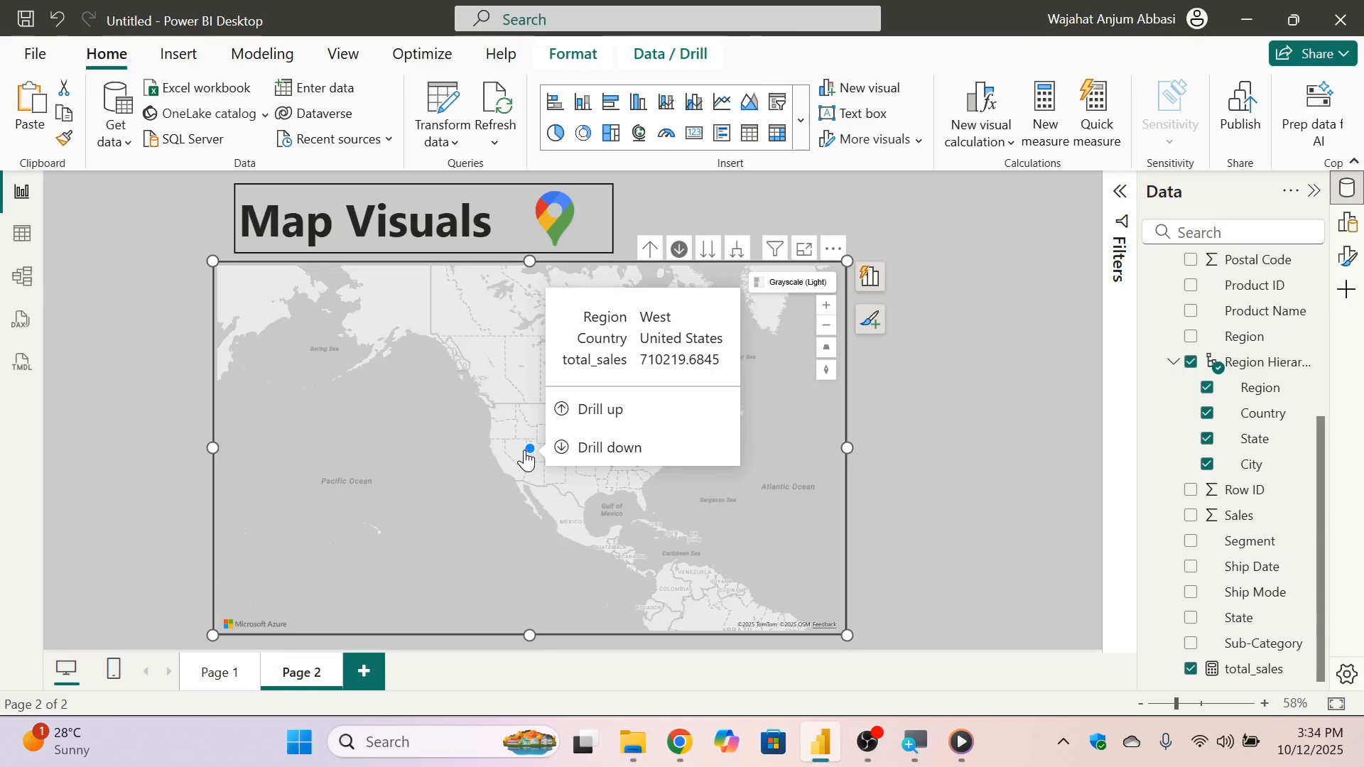
scroll(489, 430, up, 2)
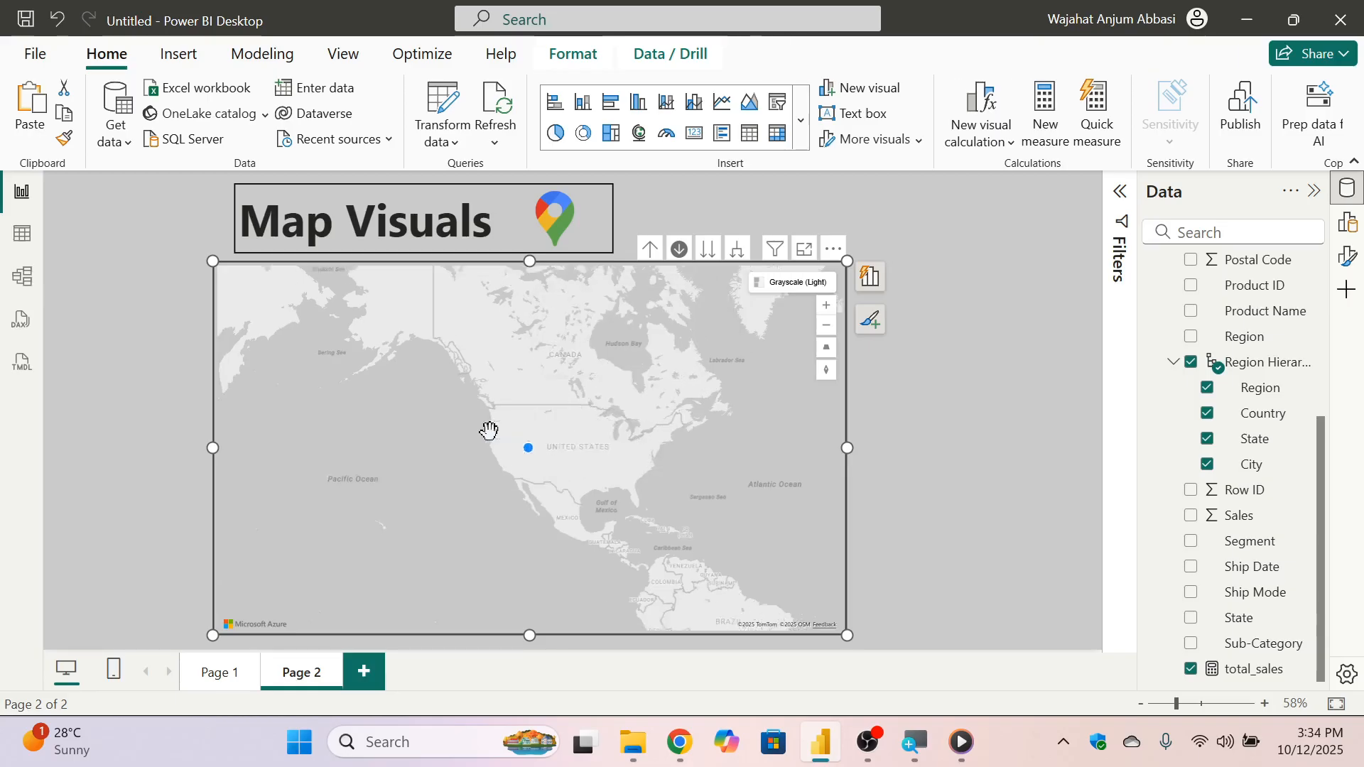
scroll(491, 425, up, 5)
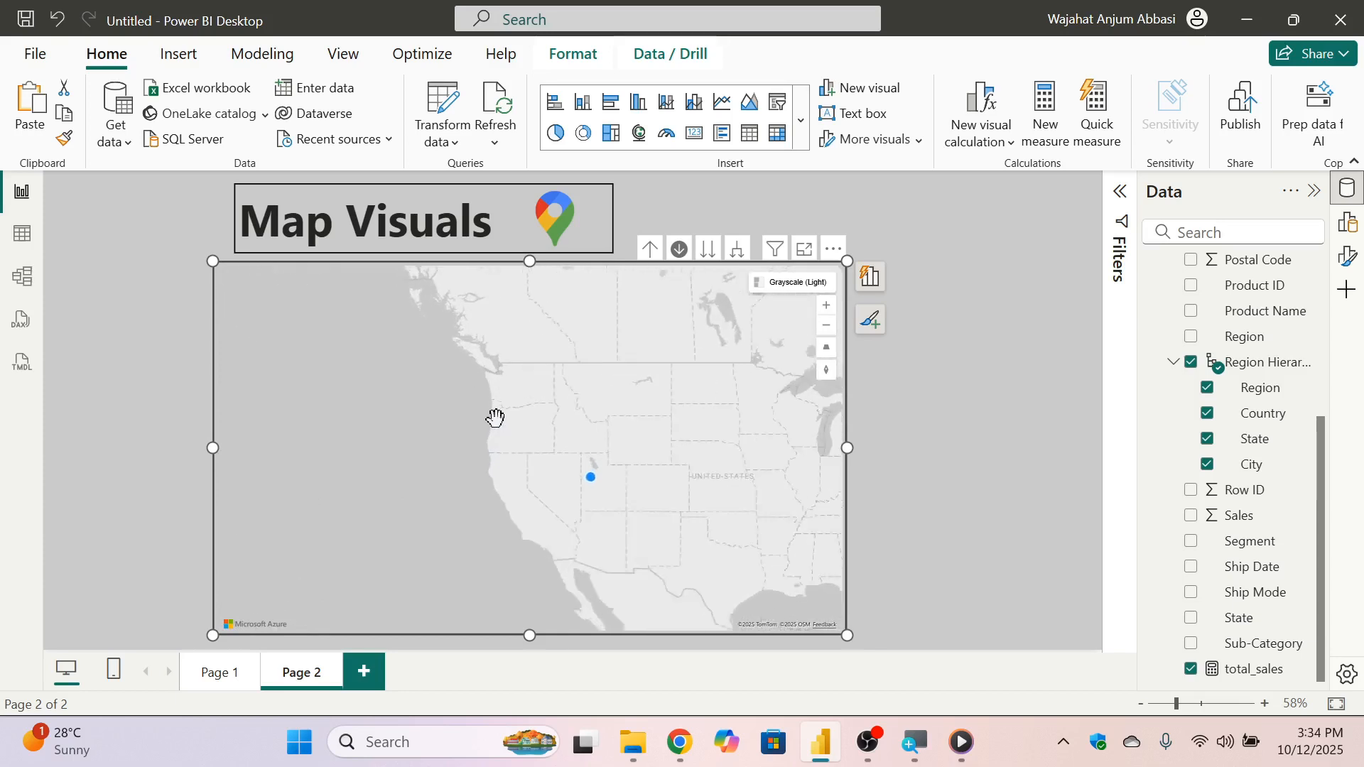
drag(561, 412, 456, 364)
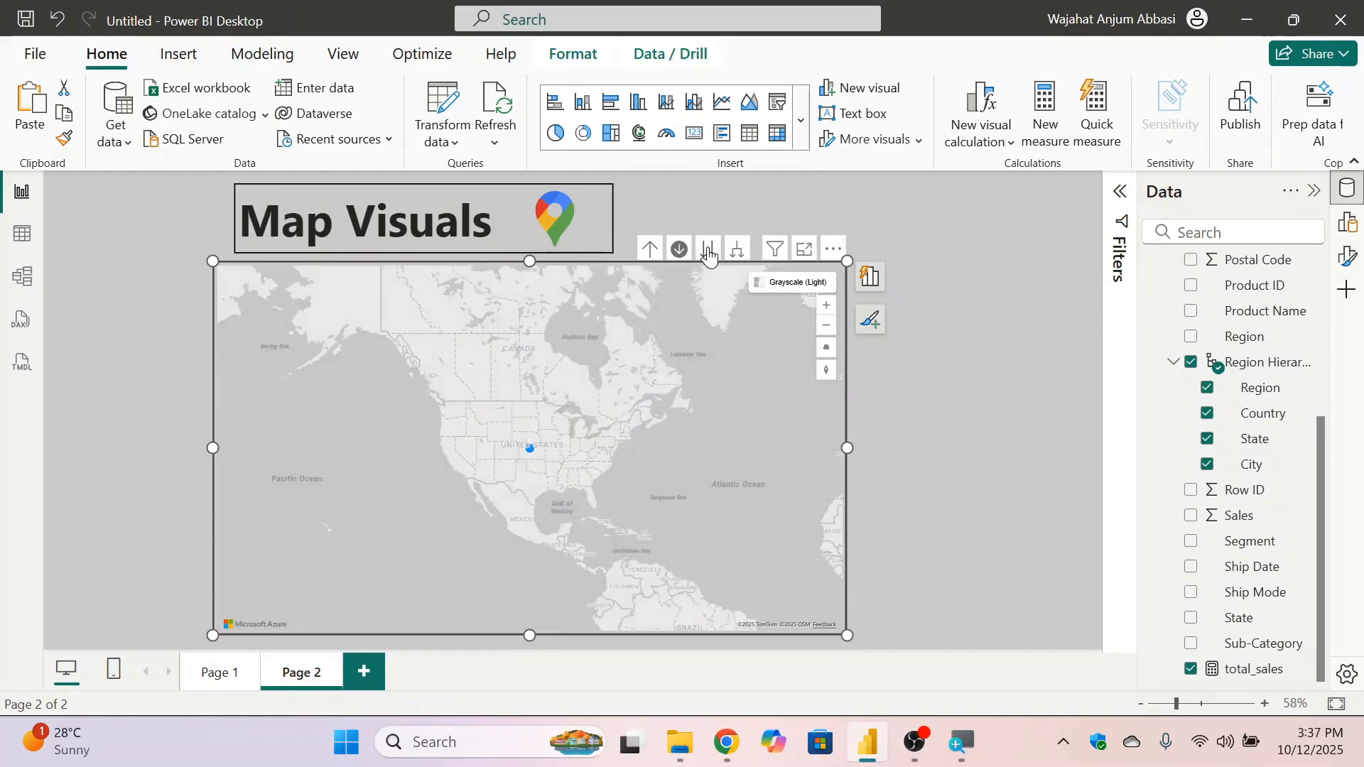
Move the Azure map to the next hierarchy level and examine the sales bubbles of the western states.
click(709, 249)
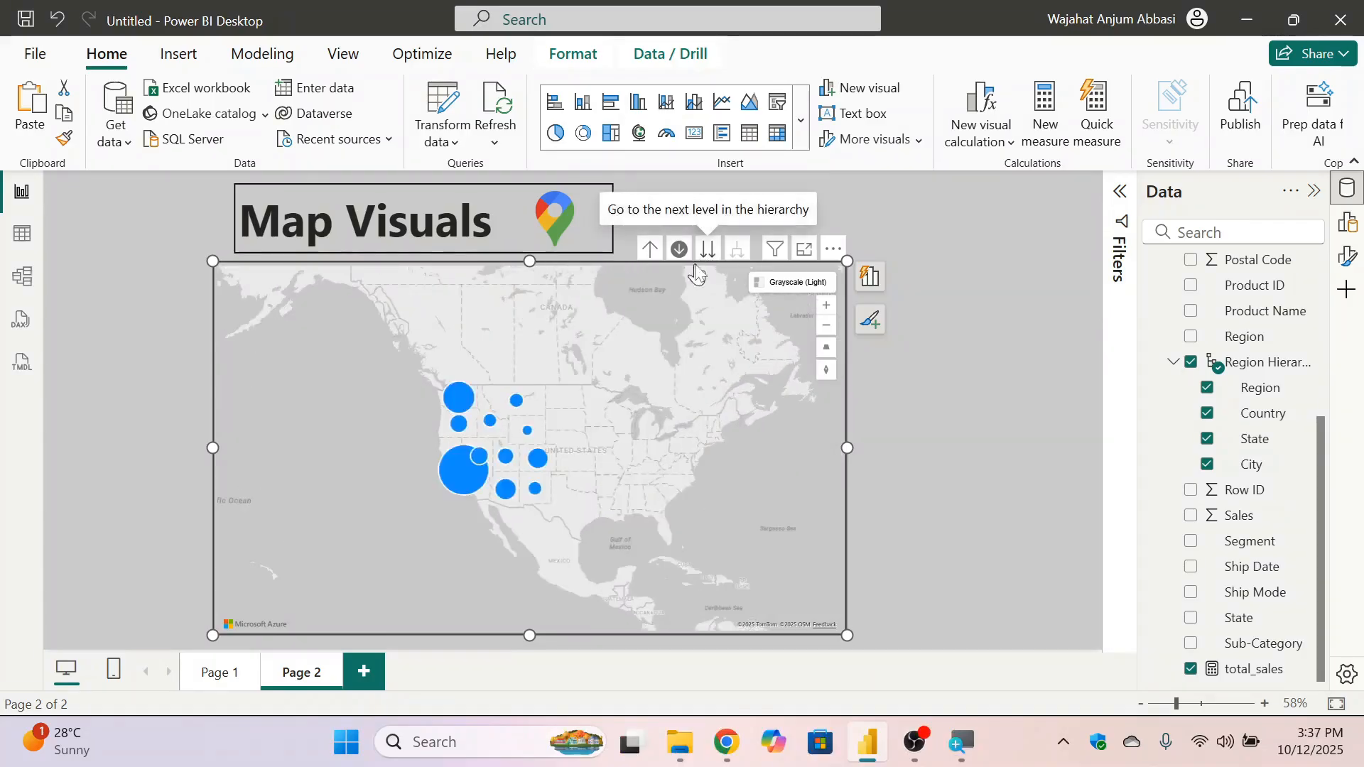
scroll(564, 395, up, 5)
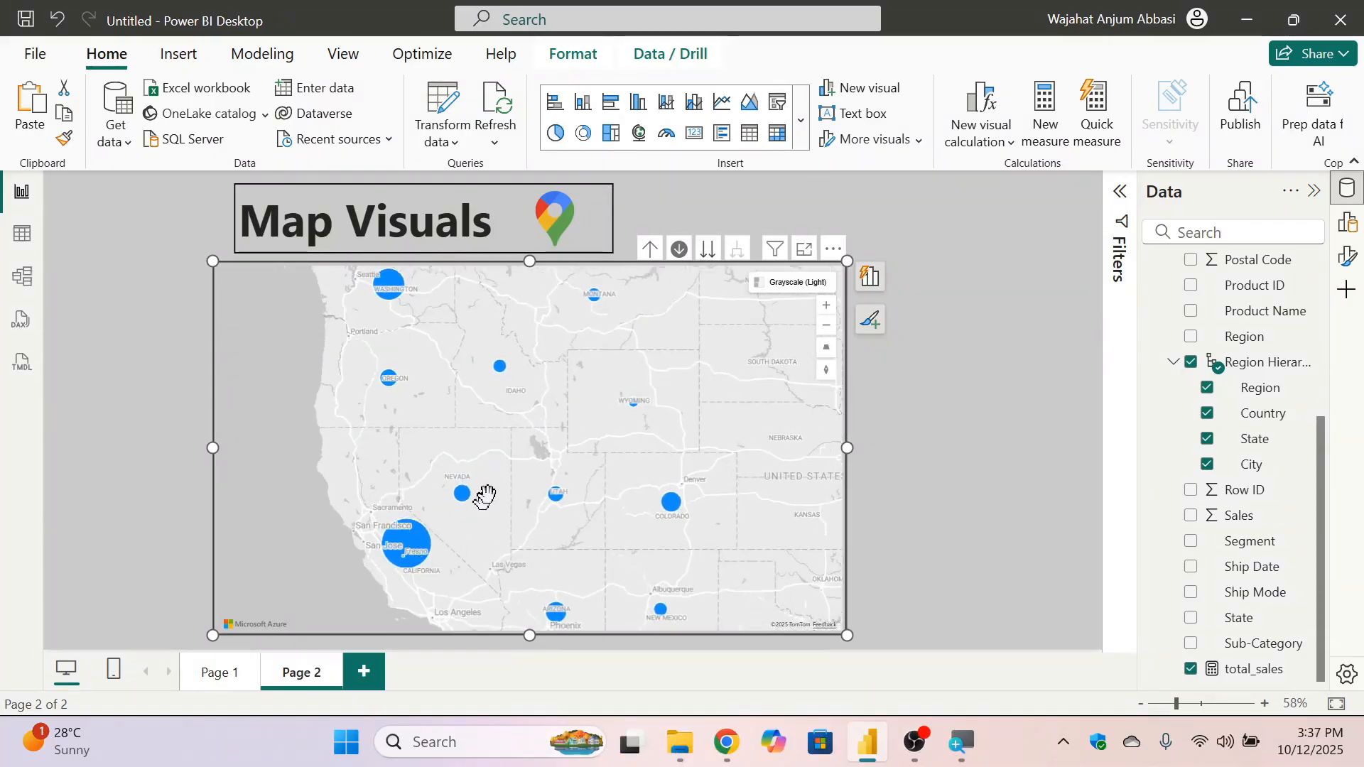
scroll(488, 488, down, 2)
scroll(478, 482, up, 2)
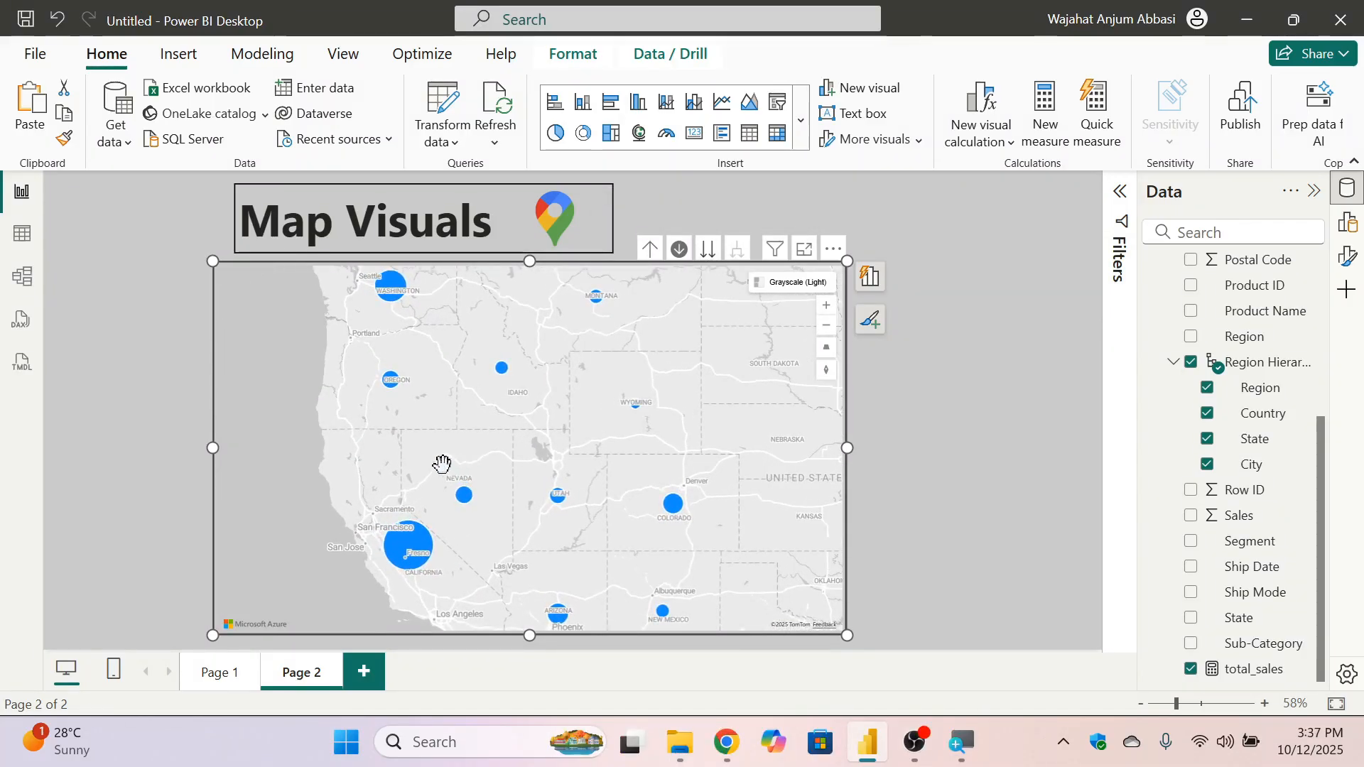
mouse_move(409, 544)
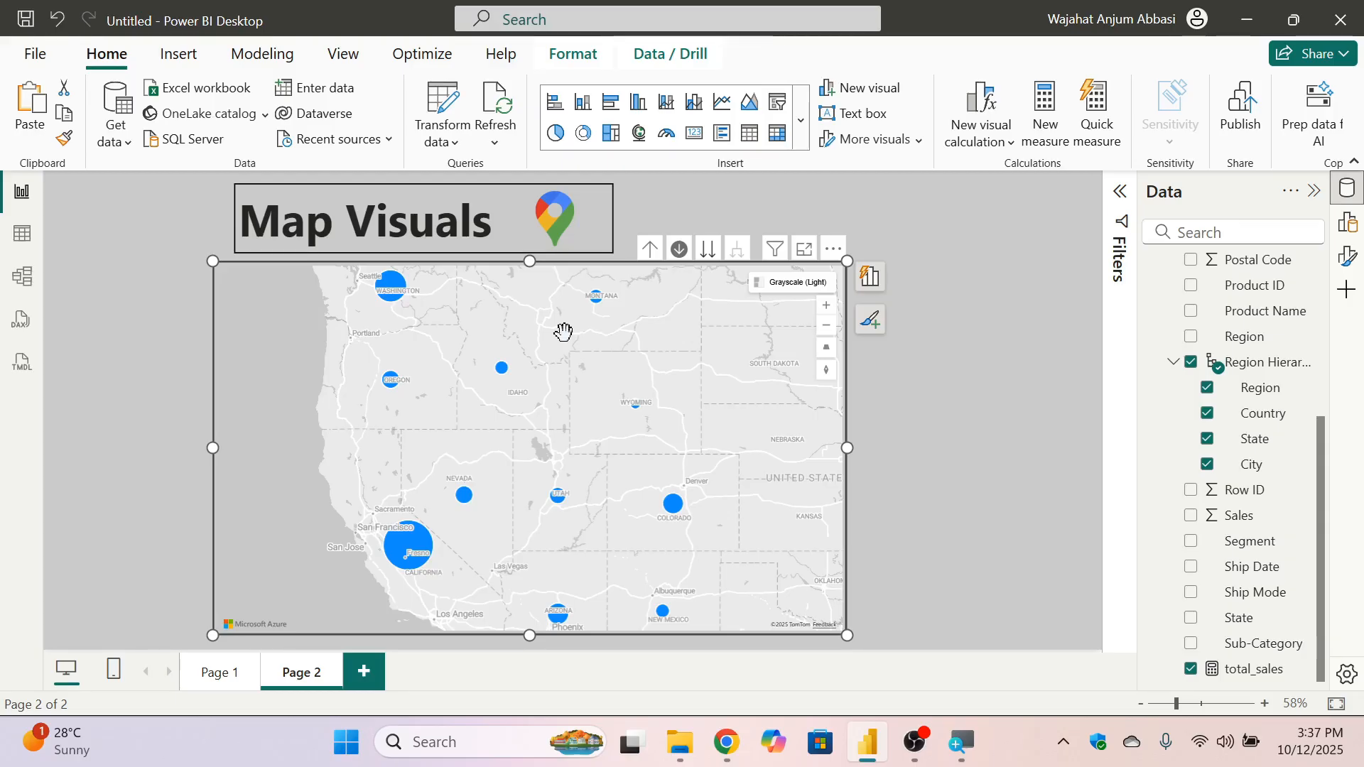
Drill the Azure map back up two levels to the regions and inspect the bubble over the southern United States.
click(648, 254)
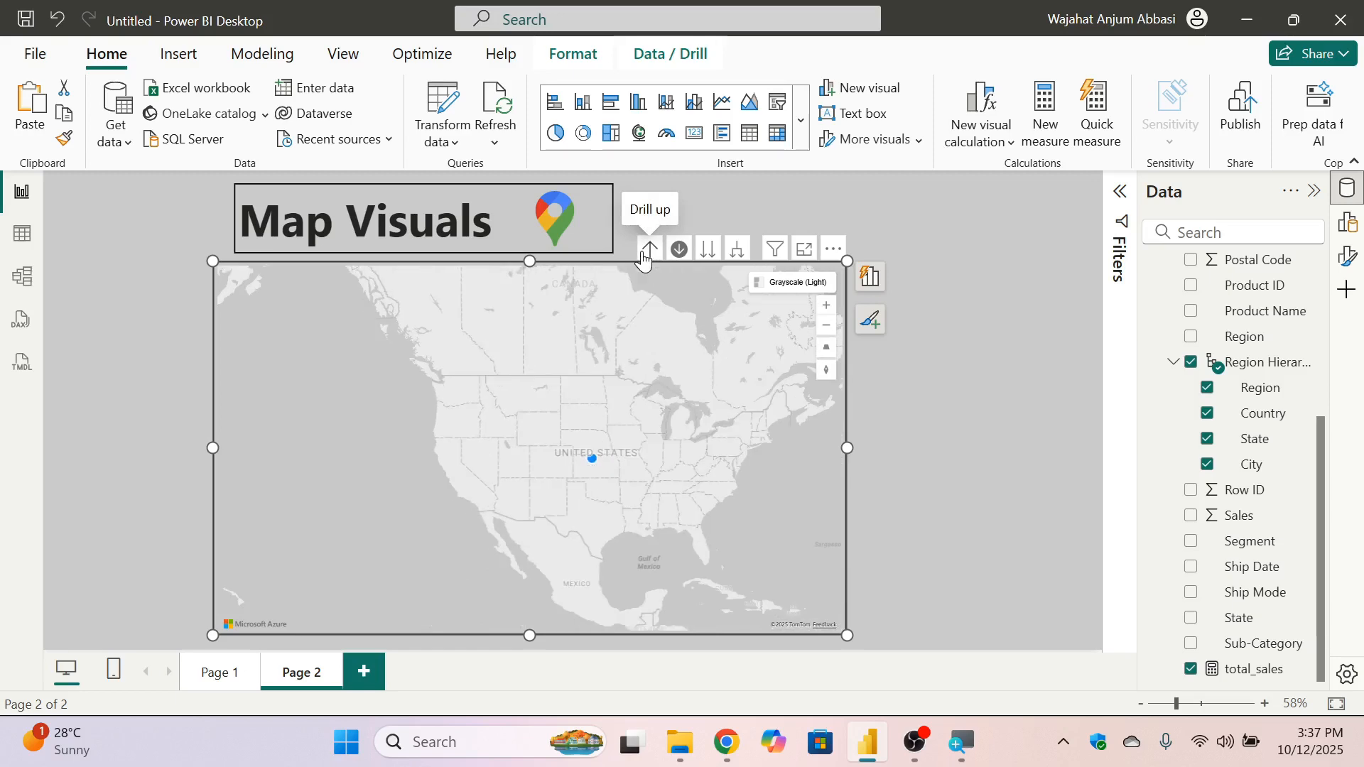
click(648, 253)
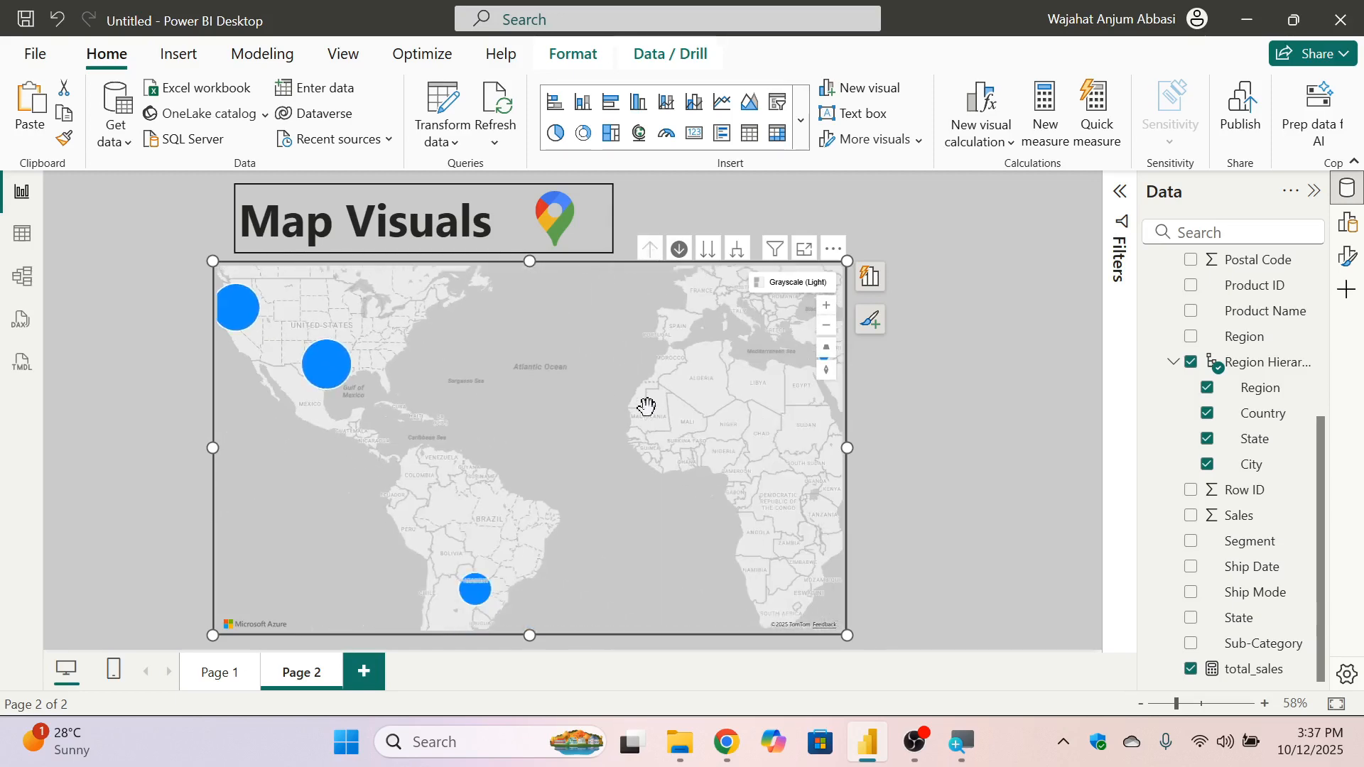
mouse_move(612, 429)
mouse_down()
mouse_move(579, 438)
mouse_move(630, 441)
mouse_up()
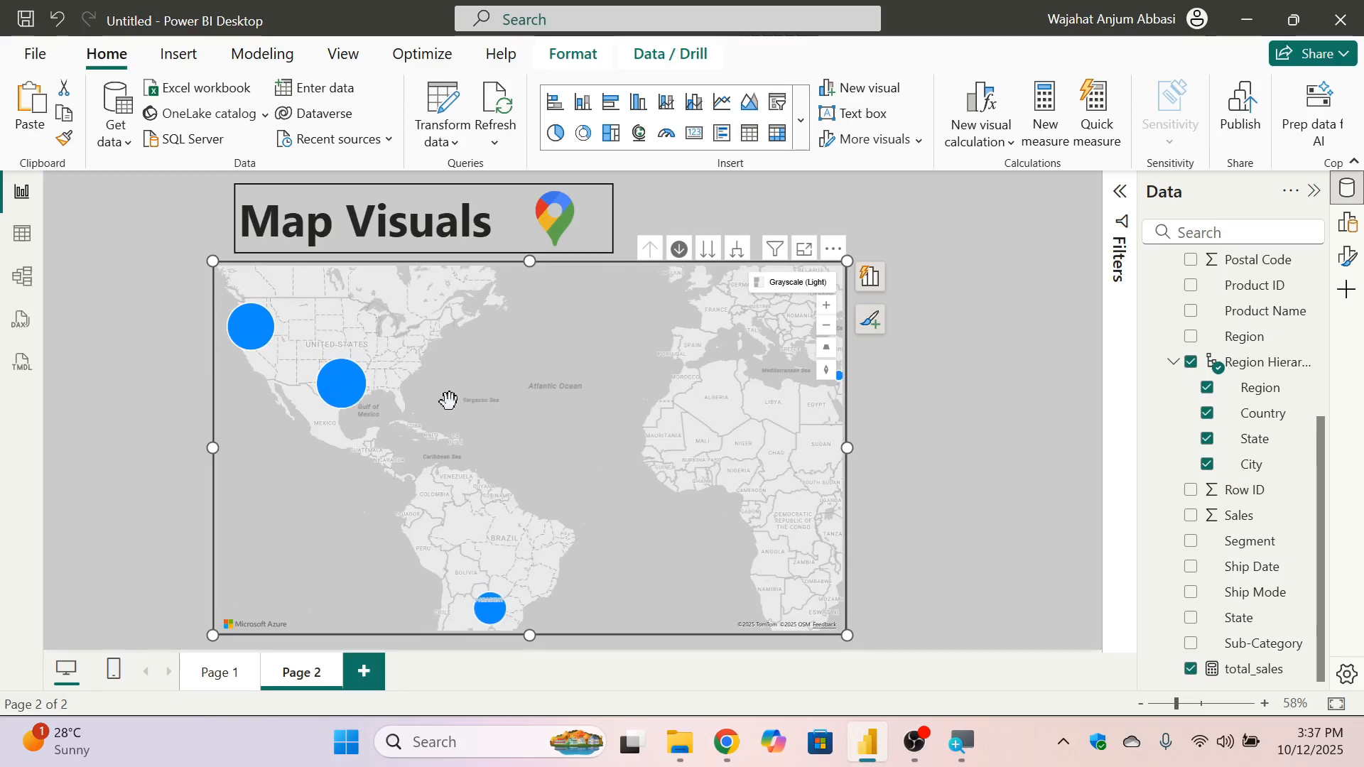
mouse_move(344, 404)
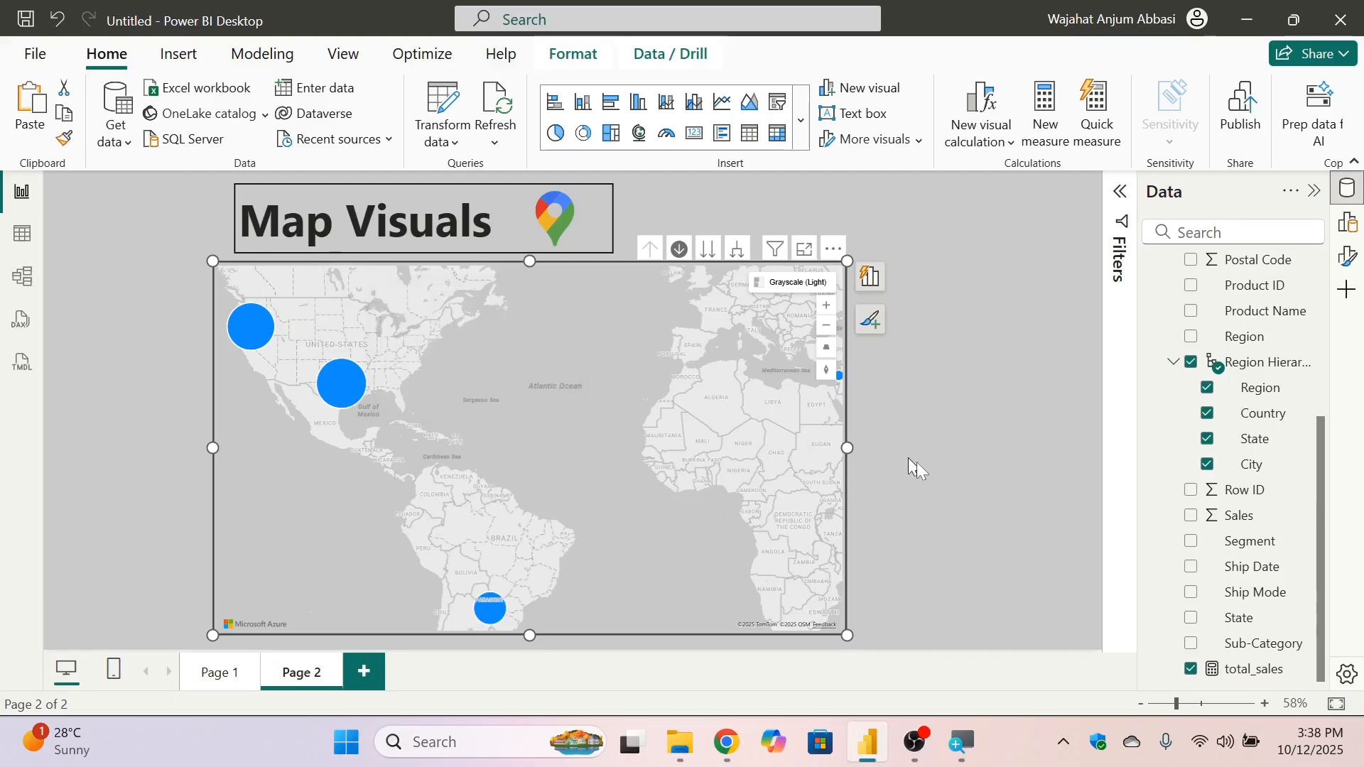
Review the DAX formula of the drill_level measure and close it without changes.
scroll(1251, 426, up, 4)
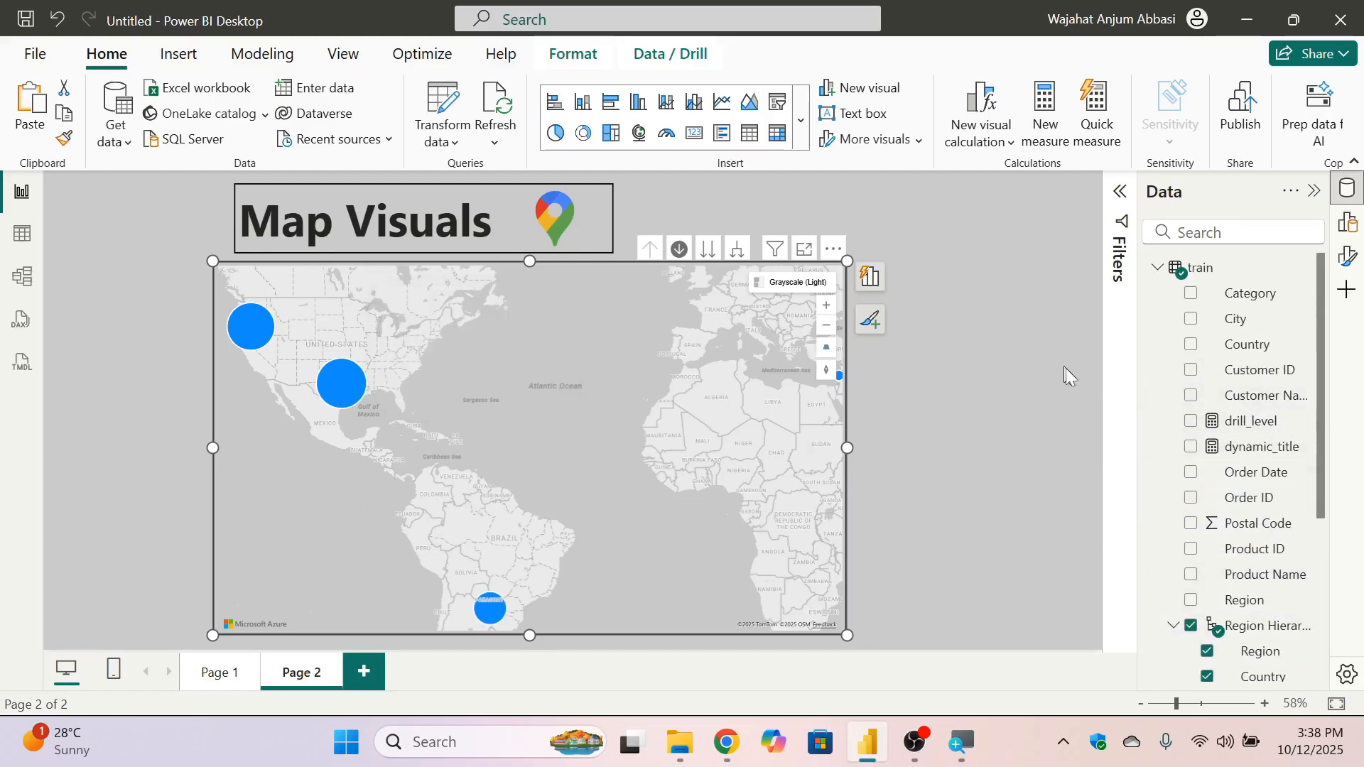
click(1240, 430)
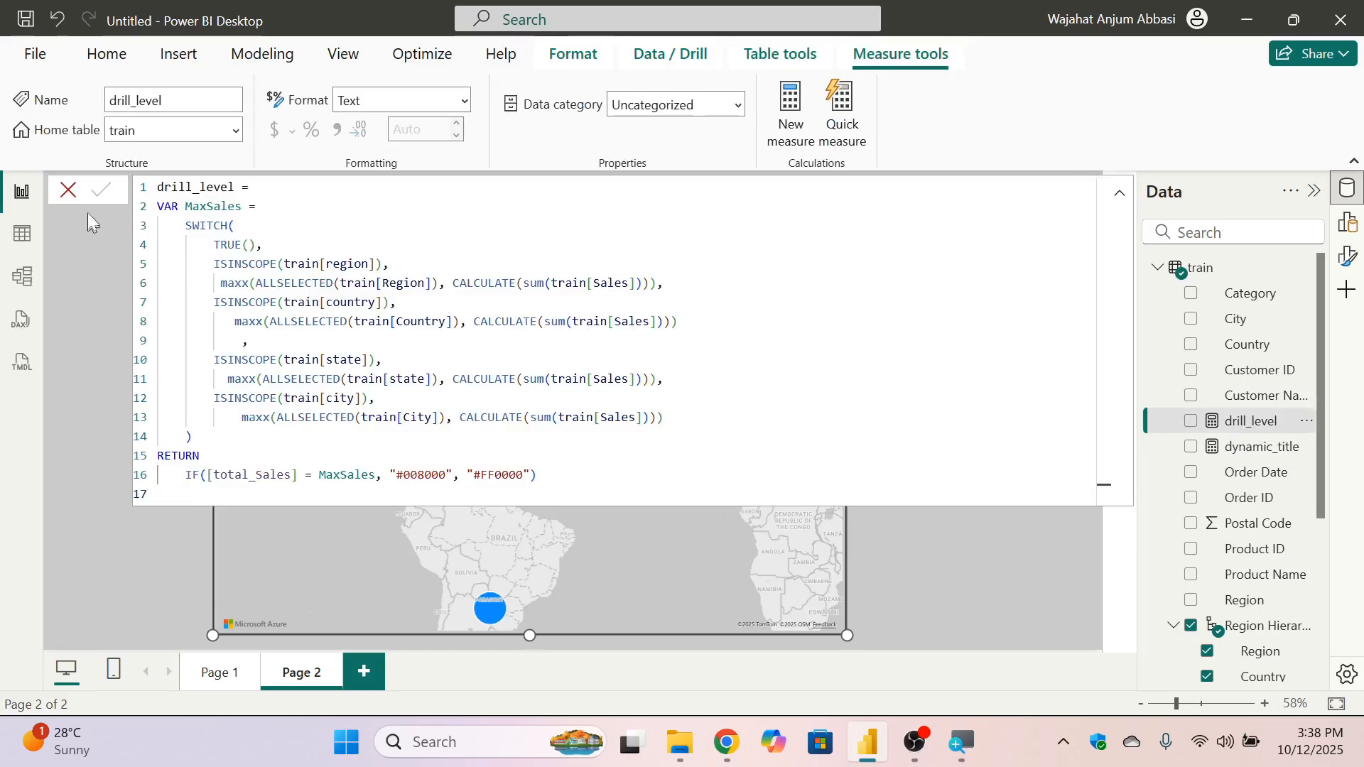
click(68, 188)
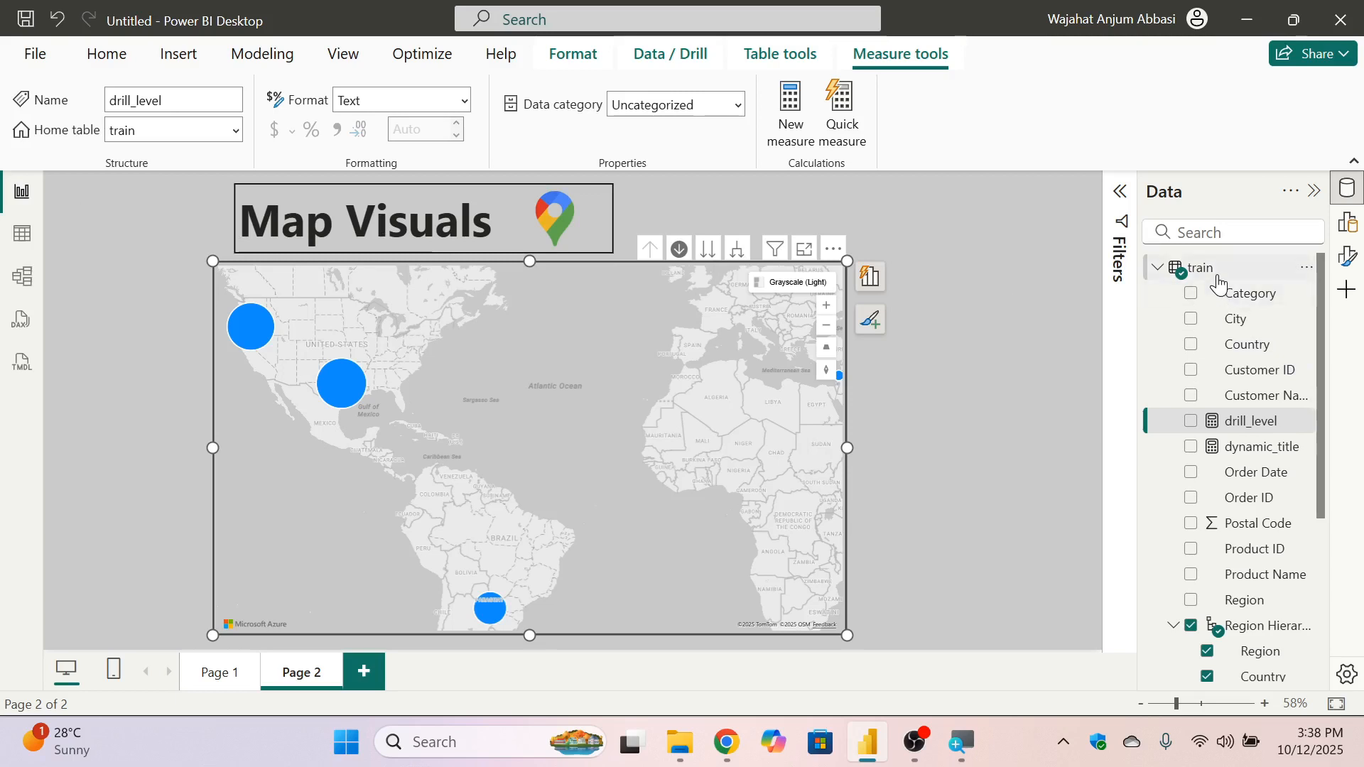
Create a new measure named drill_formating in the train table and begin a var declaration on its second line.
right_click(1179, 269)
click(1119, 313)
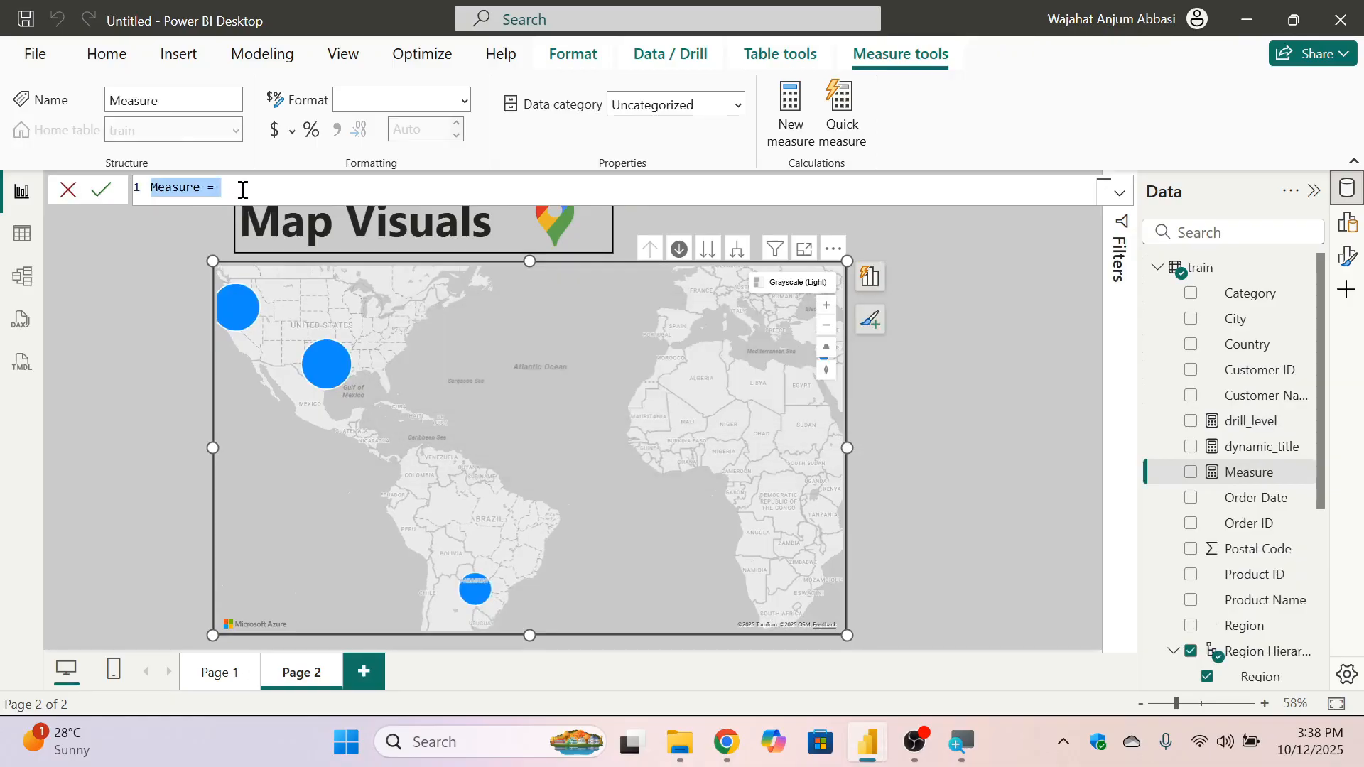
click(245, 195)
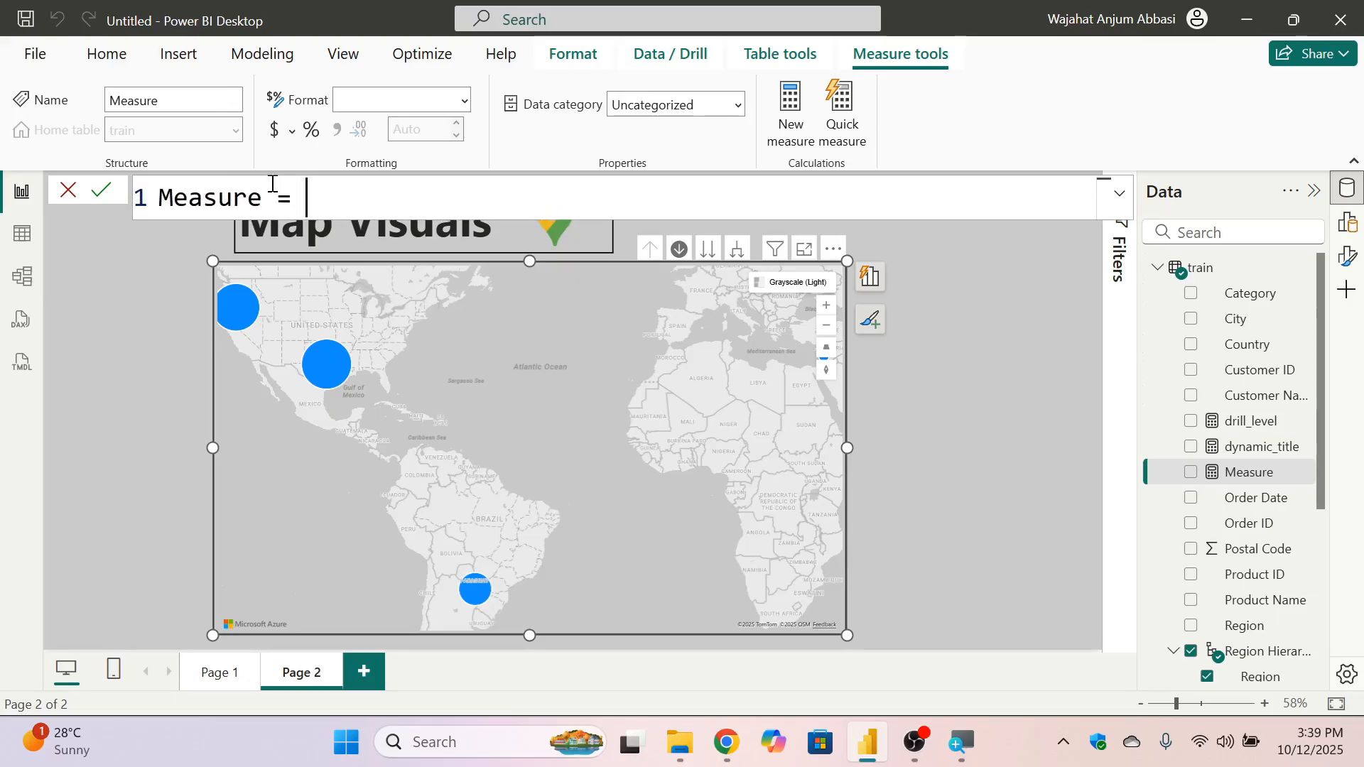
key(BackSpace)
key(BackSpace)
key(BackSpace)
key(BackSpace)
key(BackSpace)
key(BackSpace)
key(BackSpace)
key(BackSpace)
key(BackSpace)
key(BackSpace)
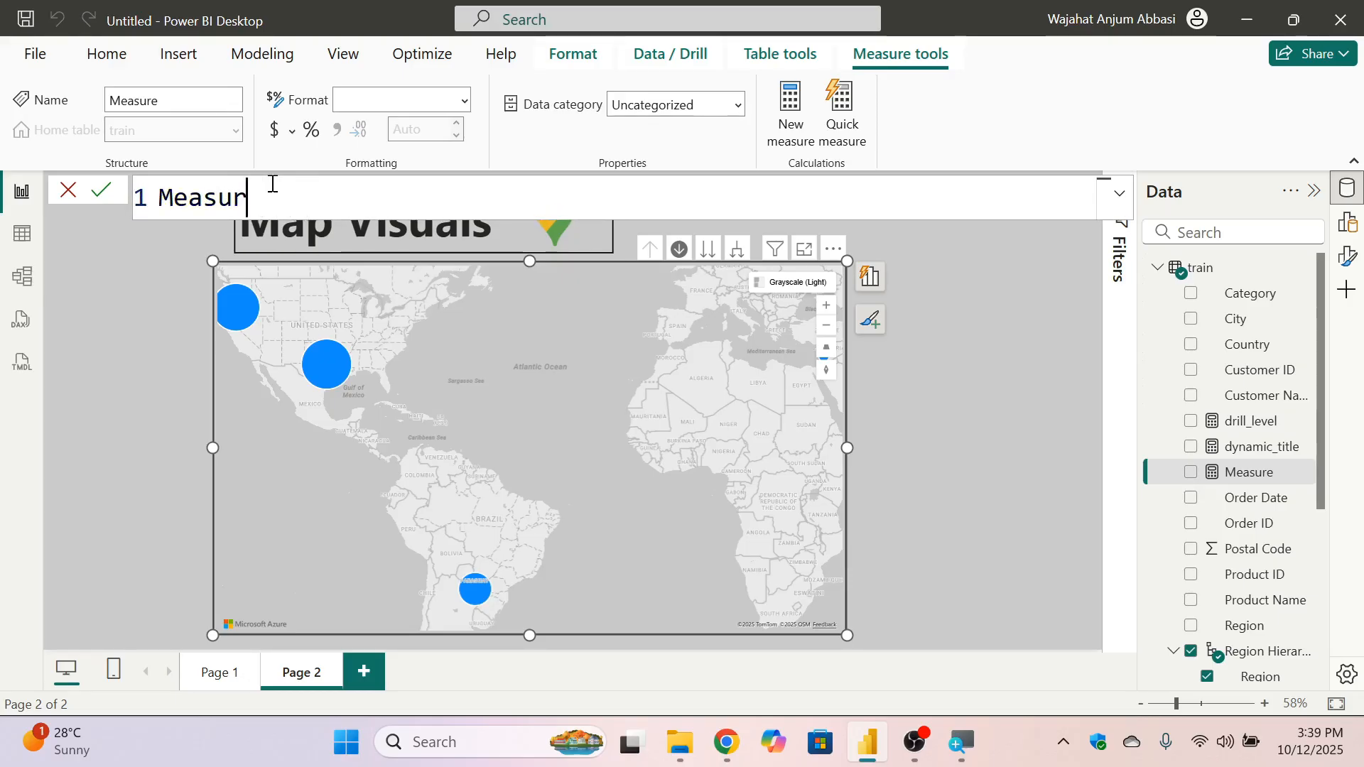
text(ddr)
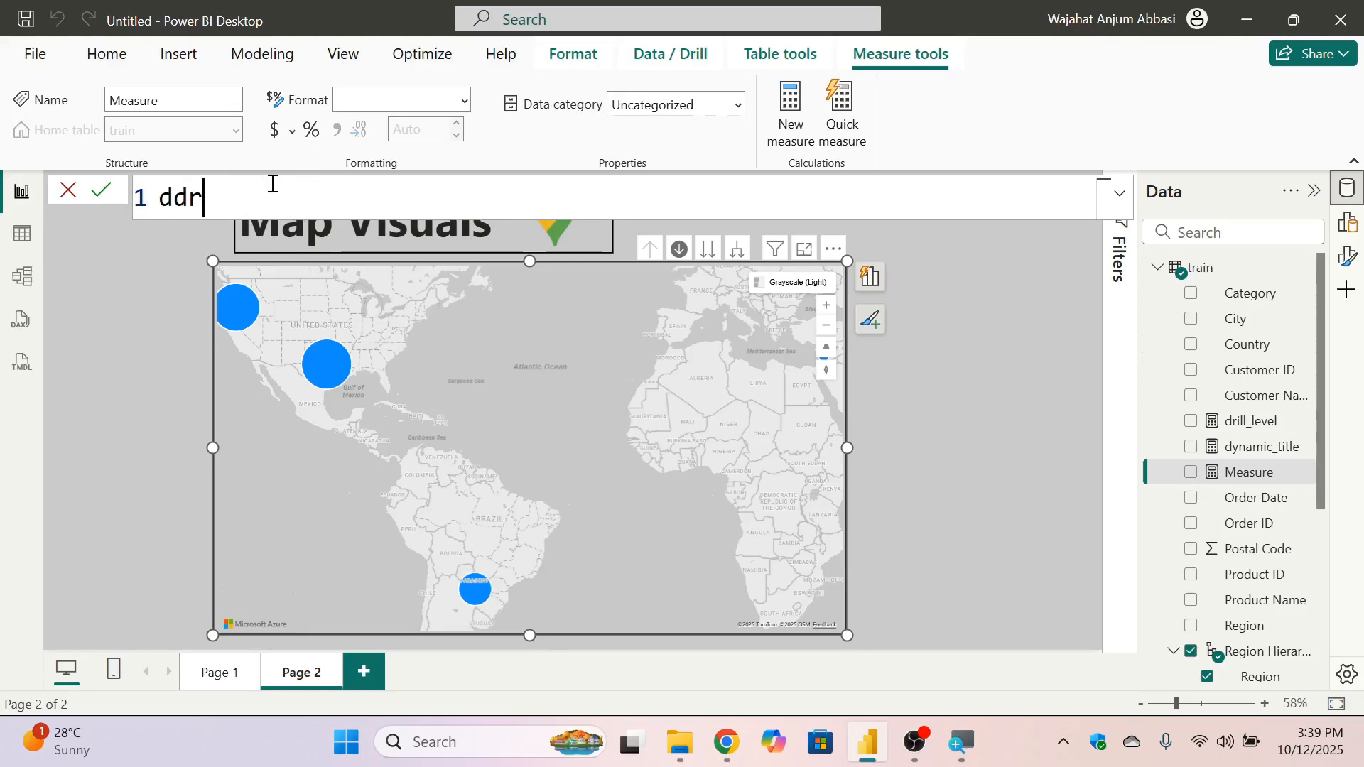
key(BackSpace)
key(BackSpace)
text(rill_)
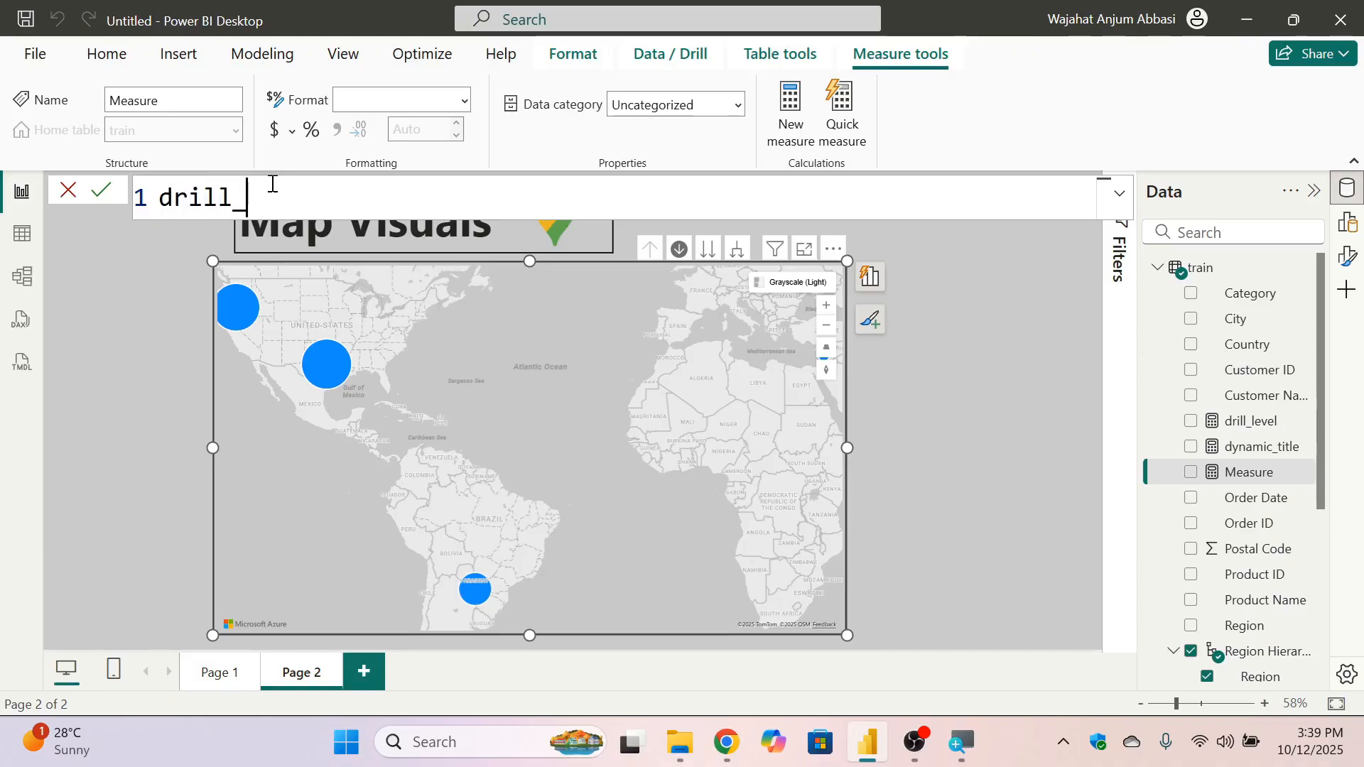
text(+formati)
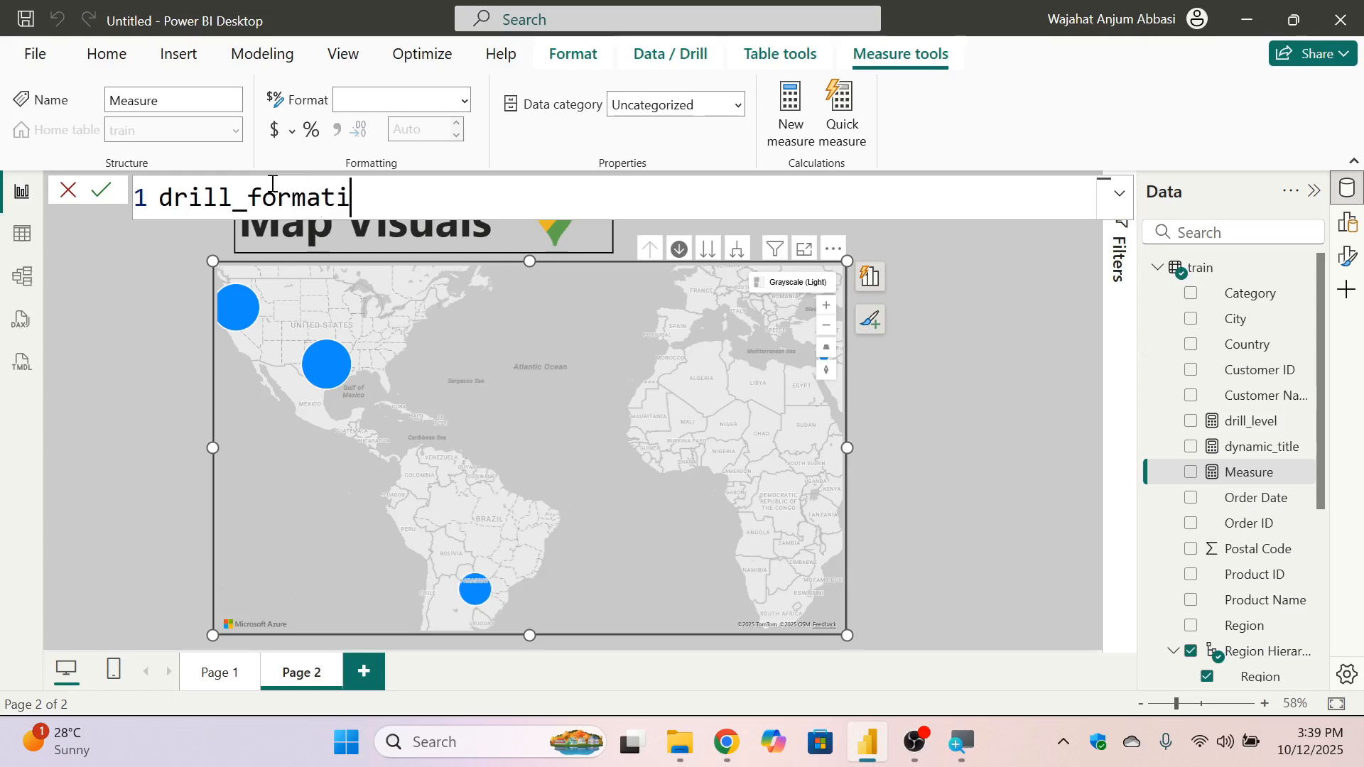
text(ng =)
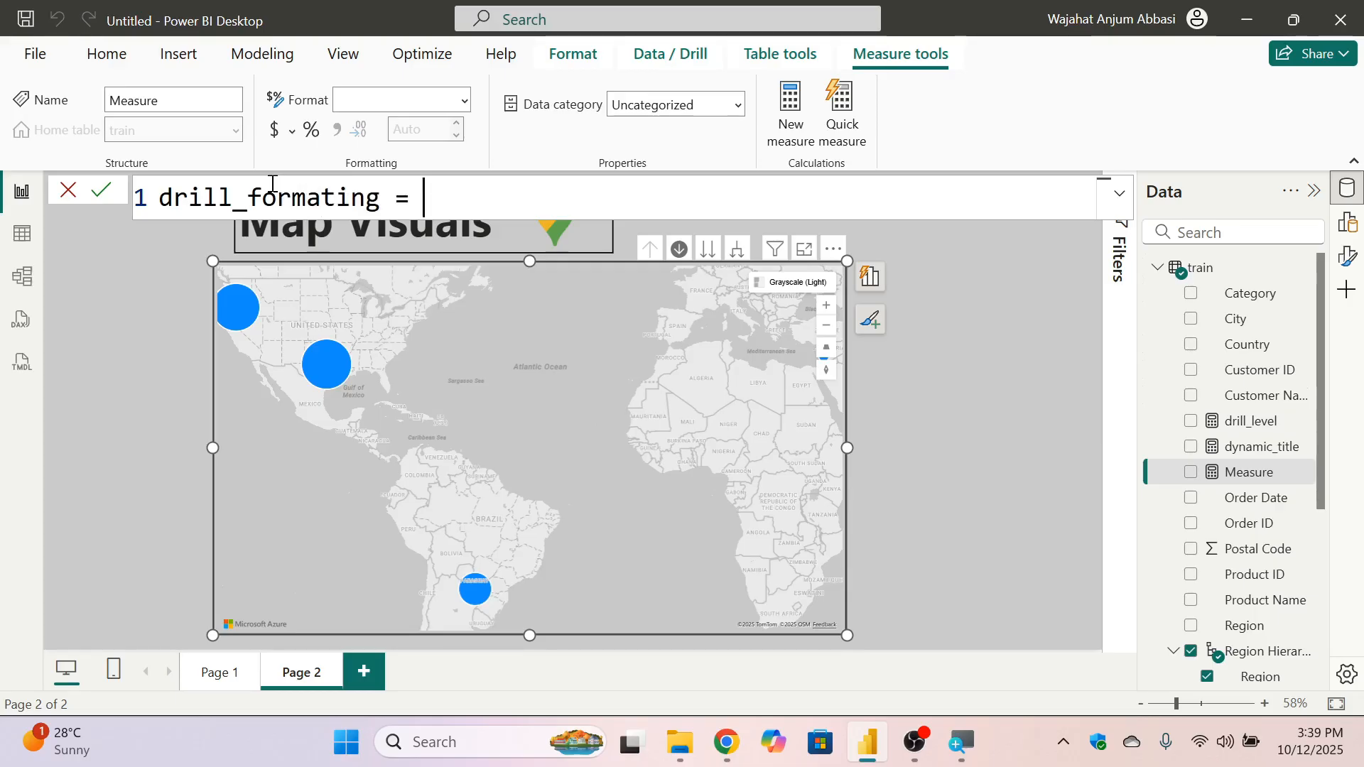
key(shift+Return)
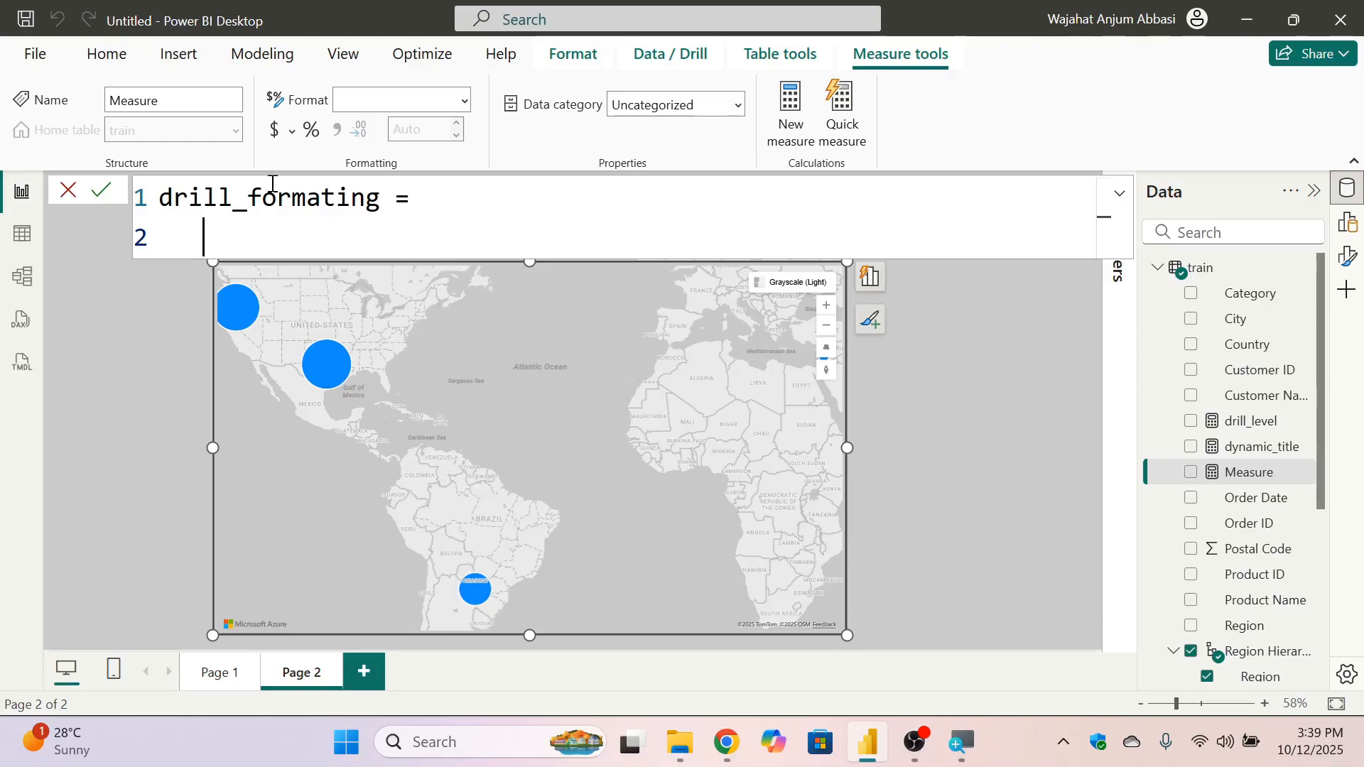
text(var)
text(s)
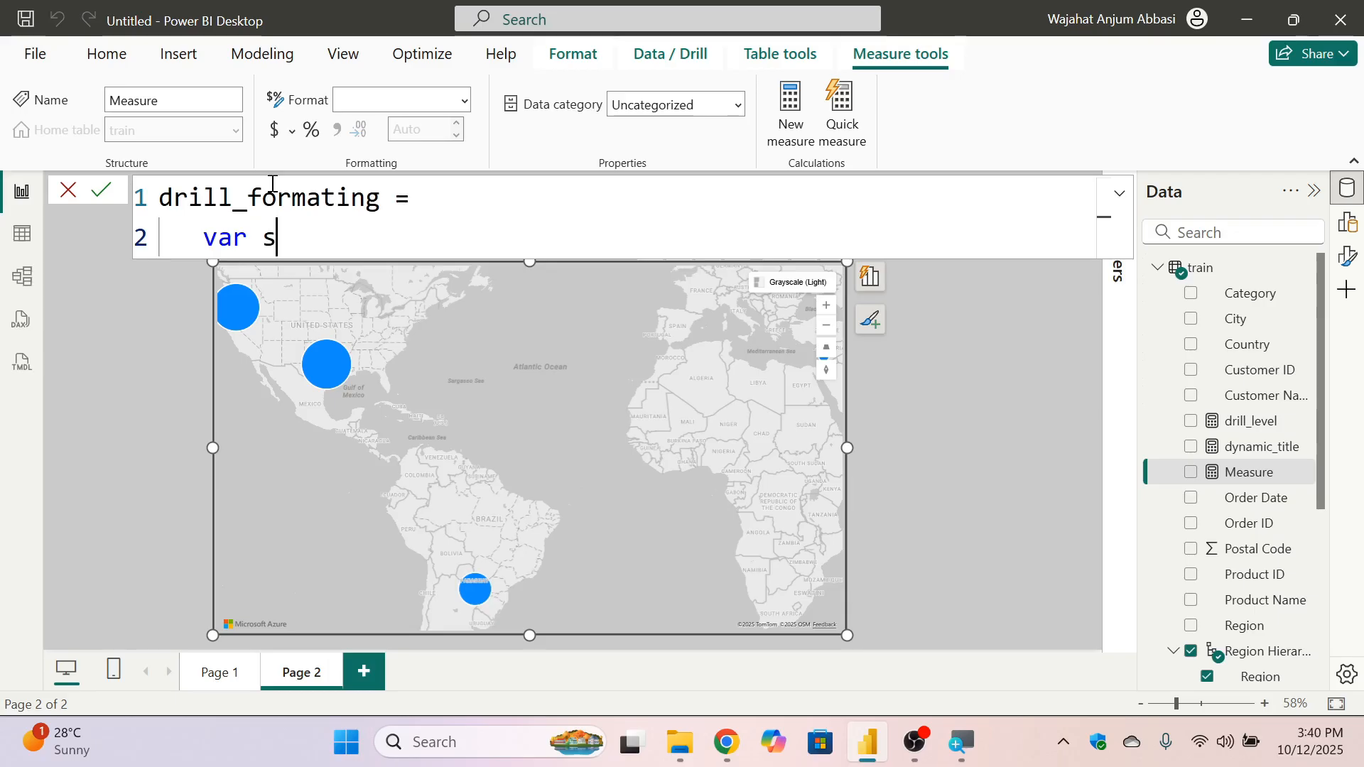
text(witch()
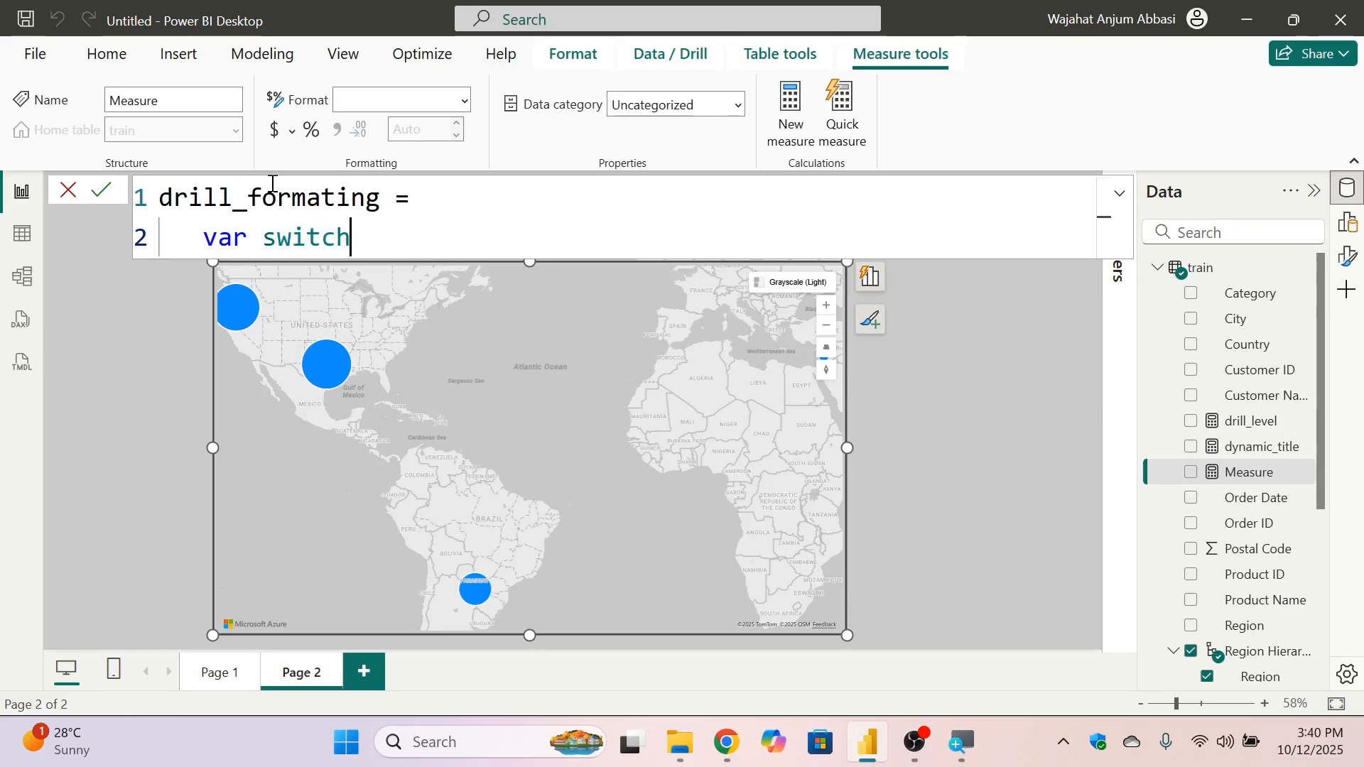
key(BackSpace)
key(BackSpace)
key(BackSpace)
key(BackSpace)
key(BackSpace)
key(BackSpace)
key(BackSpace)
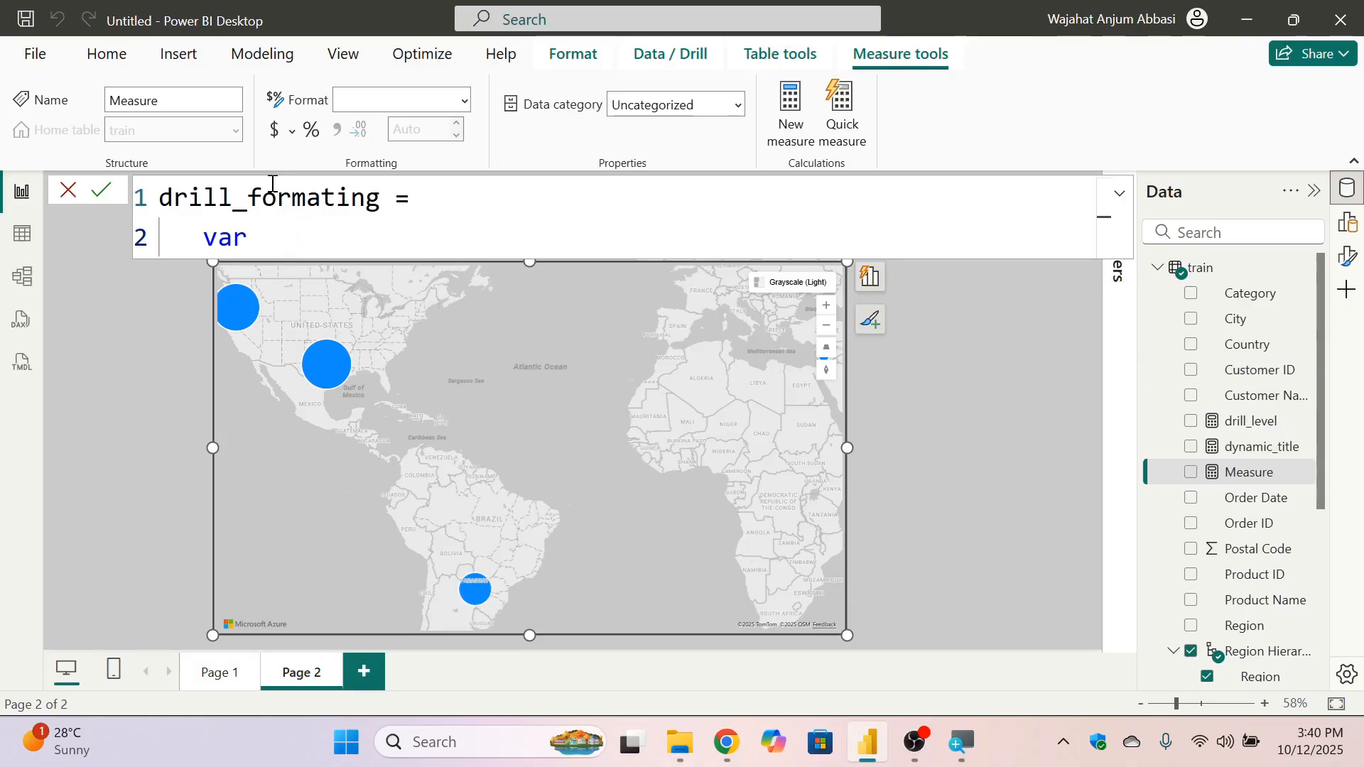
Name the formula's variable max_selling_regions and add the equals sign after it.
text(max_se)
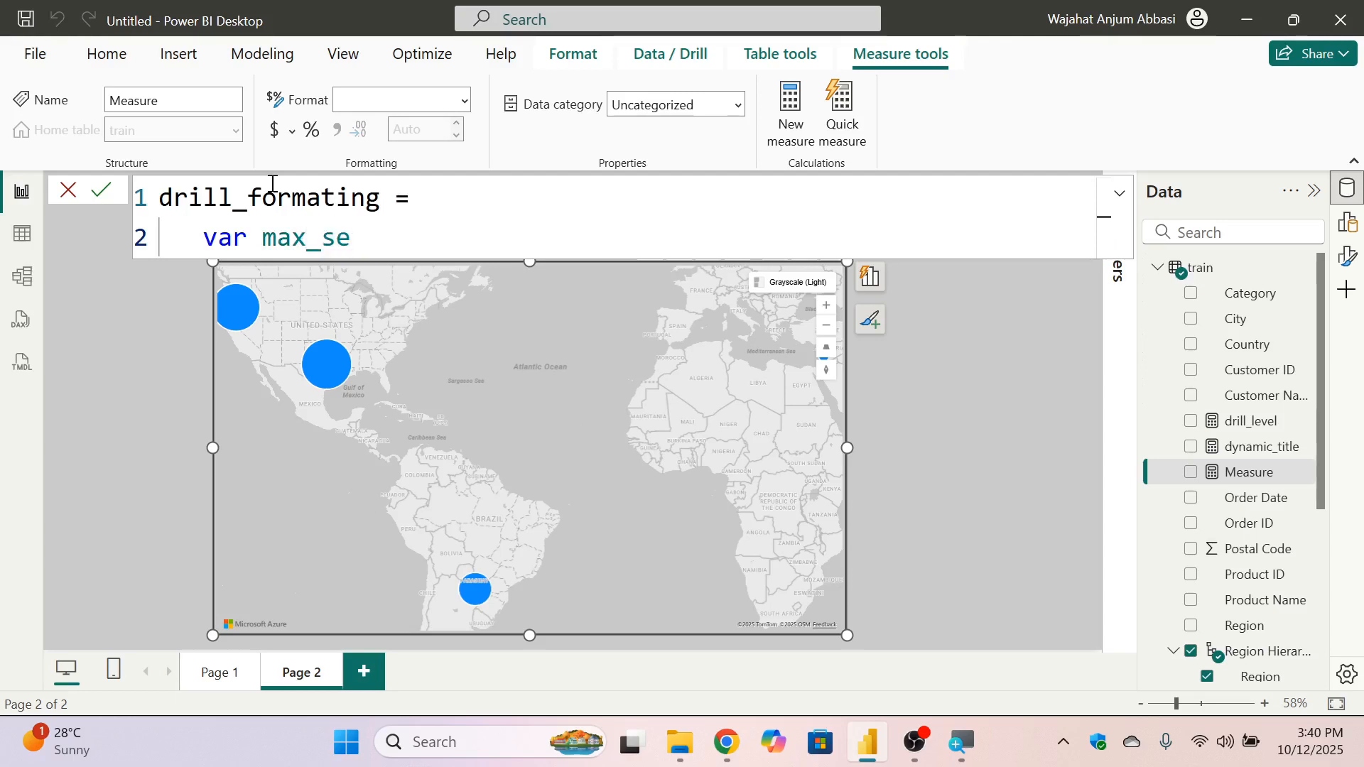
text(lling_)
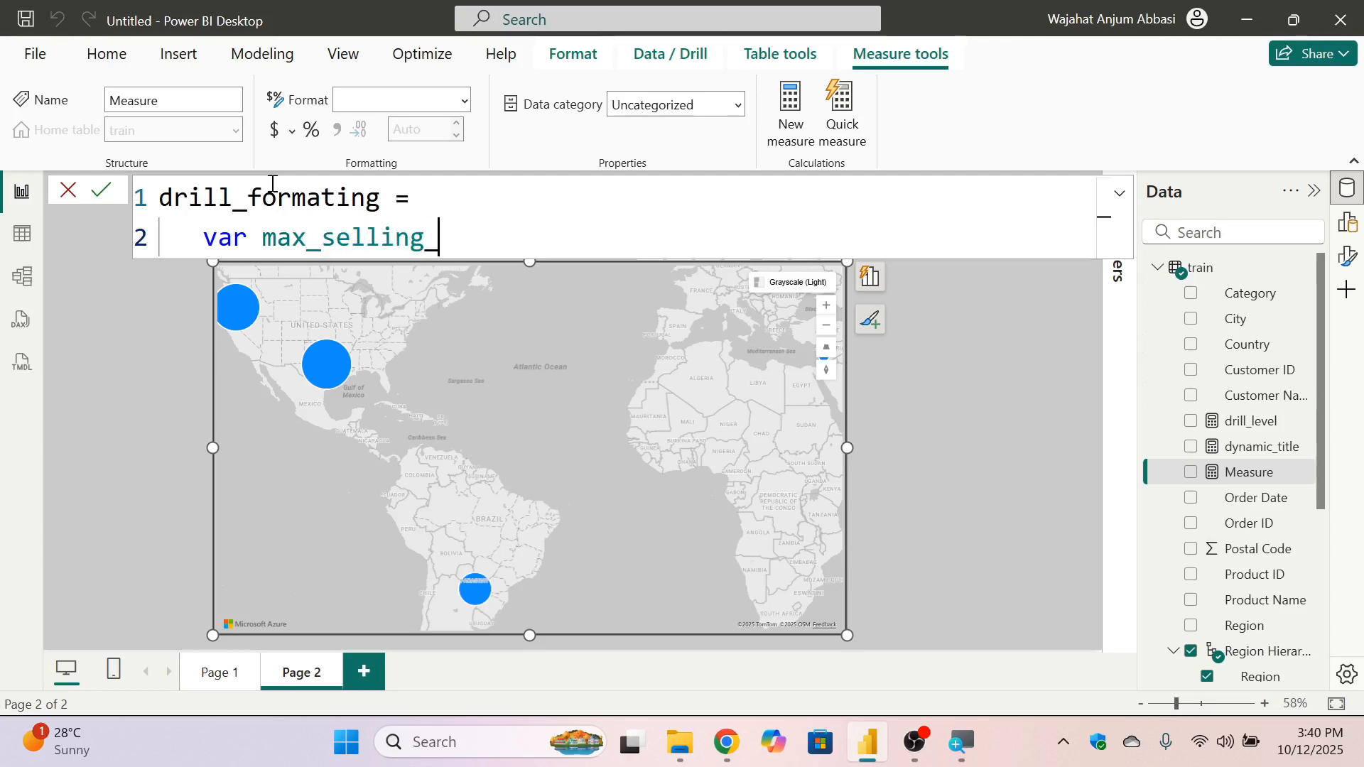
text(regio)
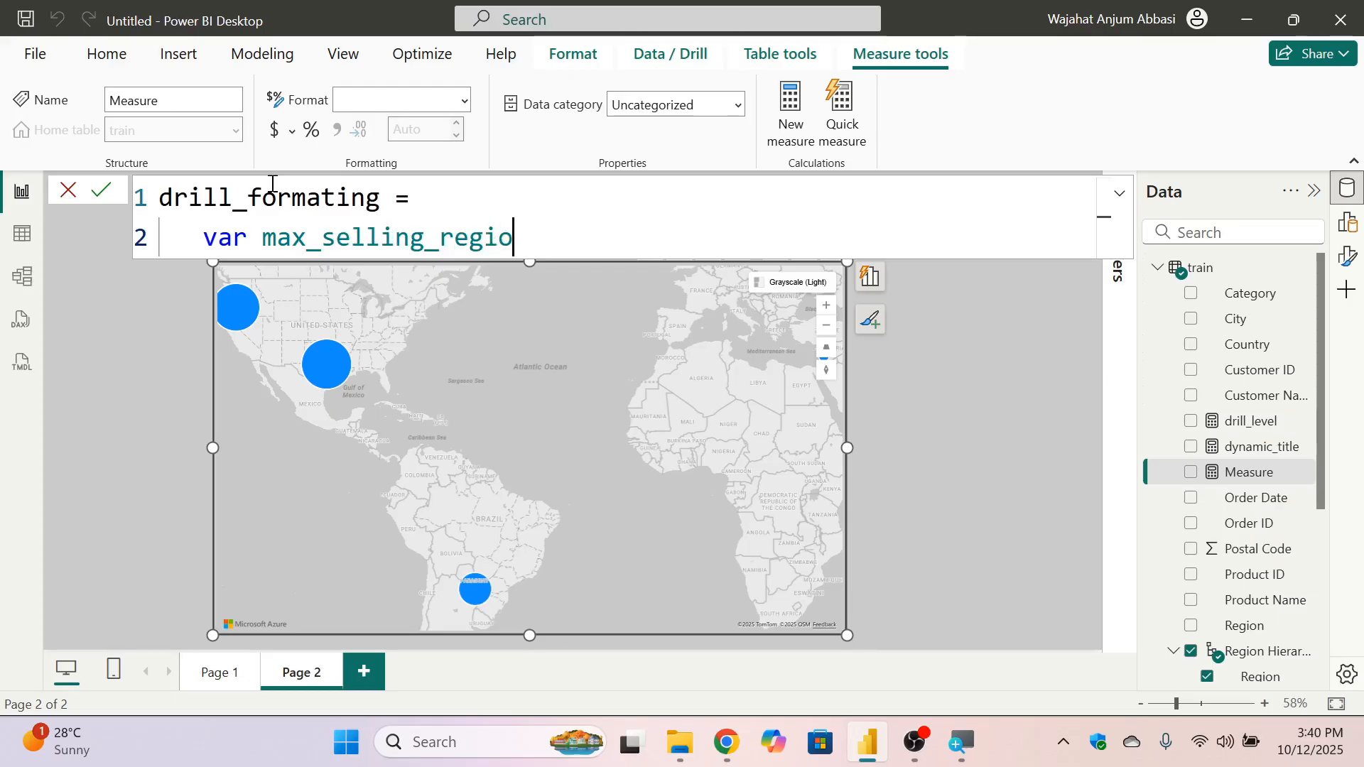
text(ns =)
Begin a SWITCH function with TRUE() as its expression on a new indented line below the max_selling_regions variable.
key(shift+Return)
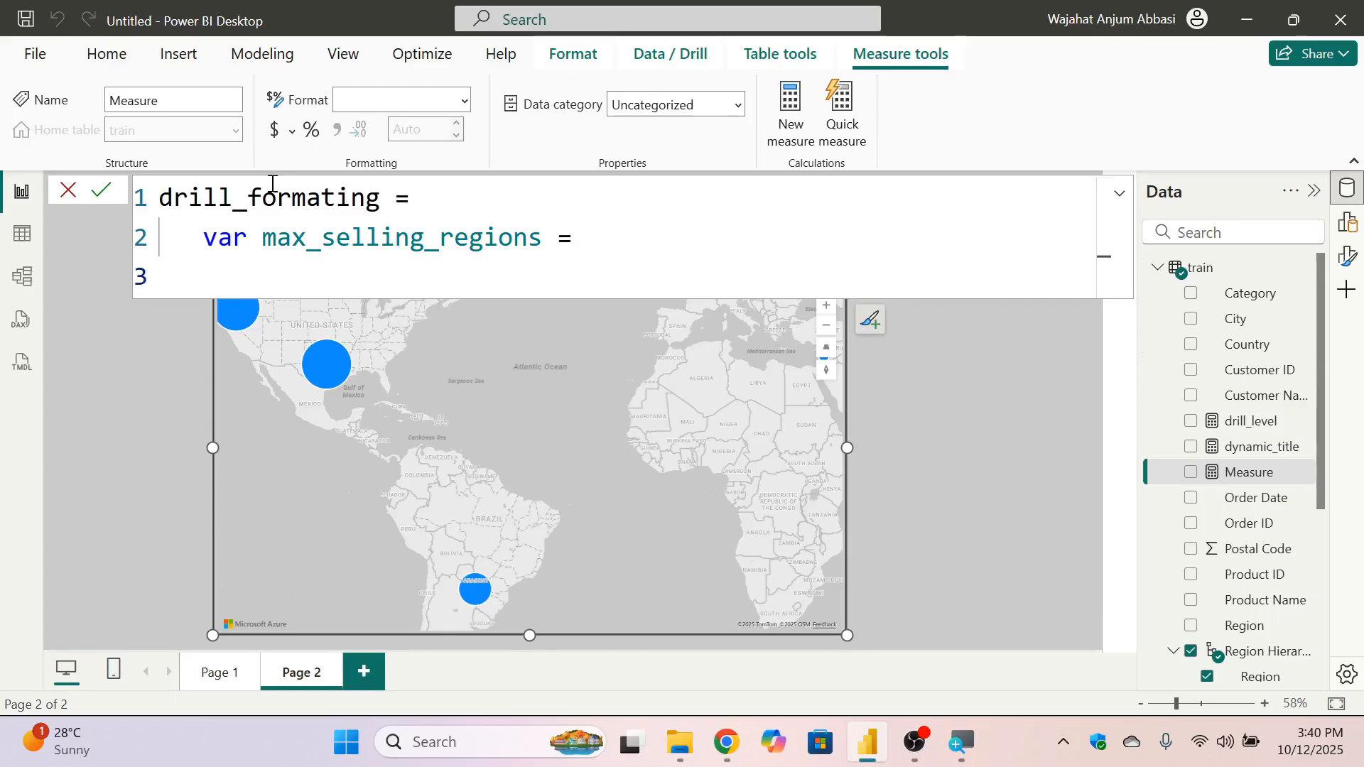
key(Tab)
text(swit)
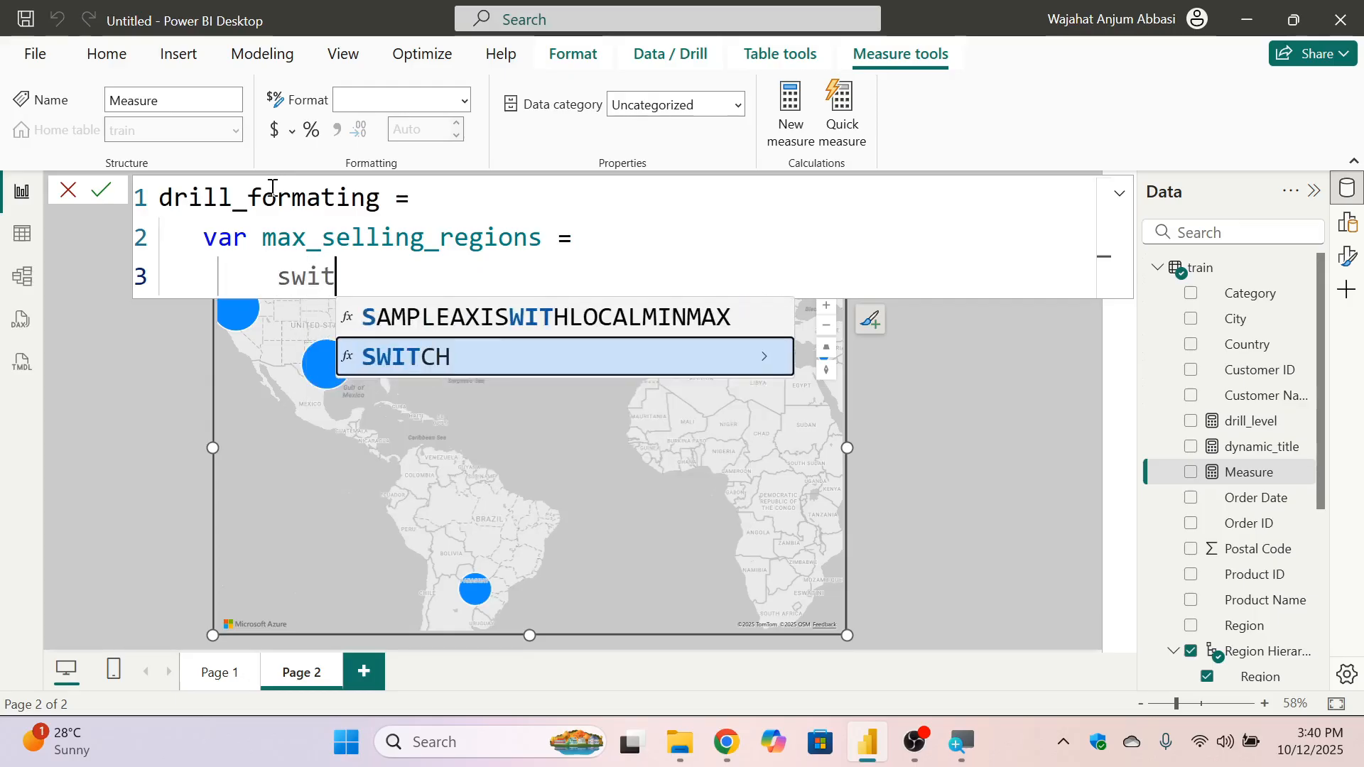
text(ch()
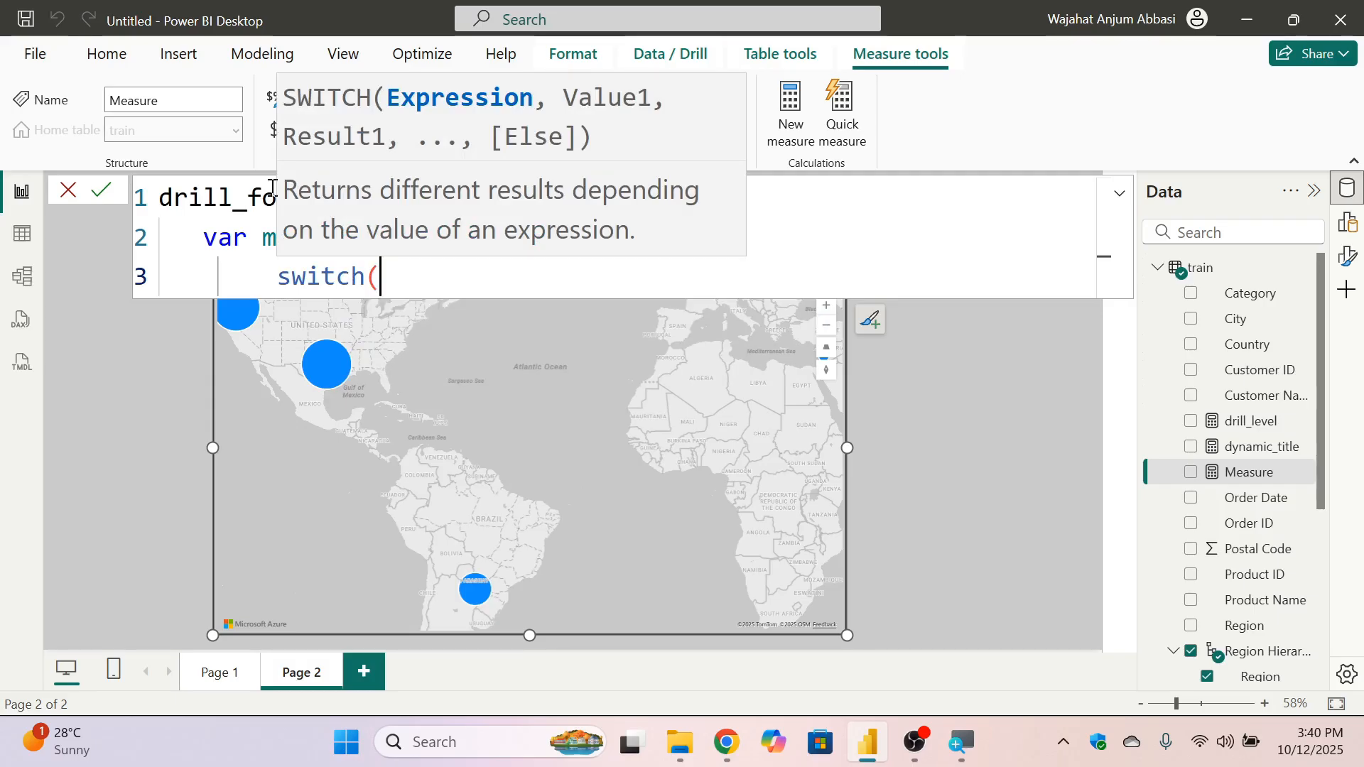
text(tu)
key(BackSpace)
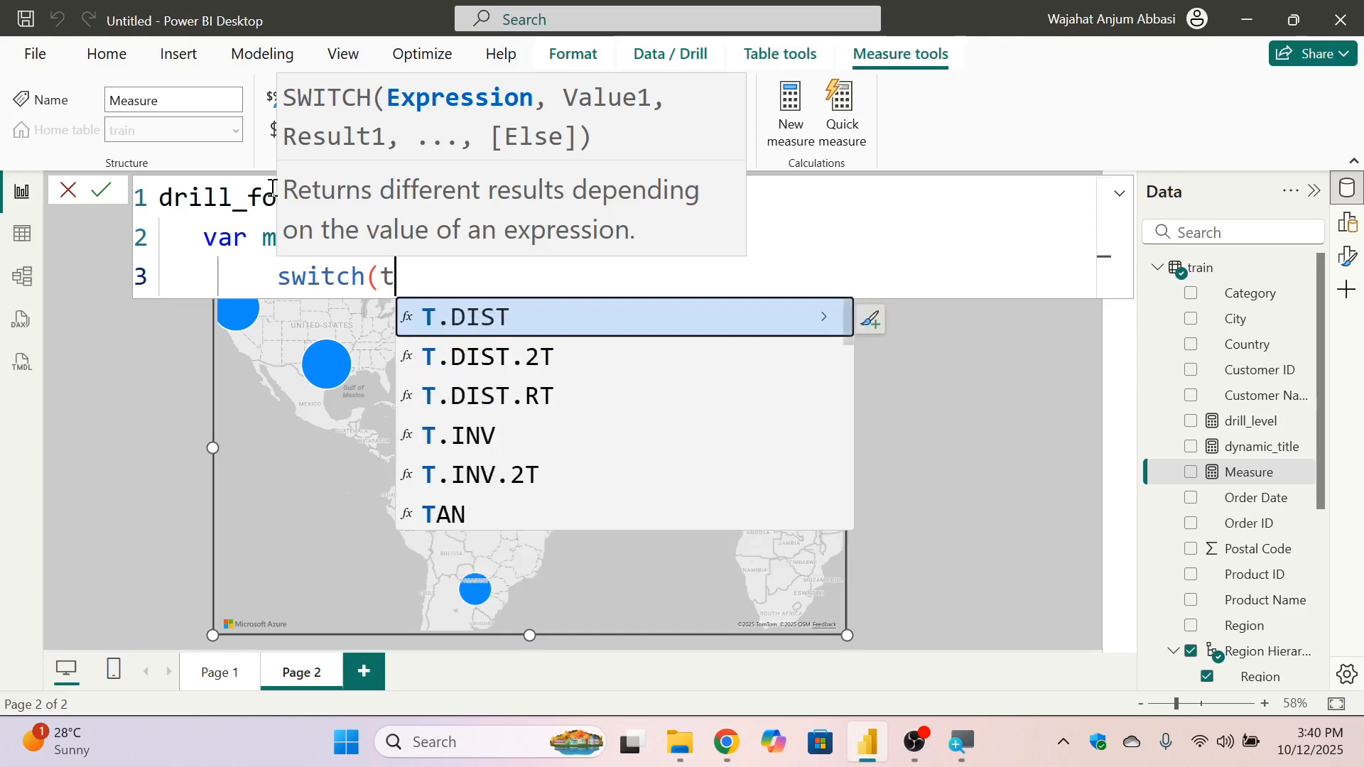
text(rue)
key(Tab)
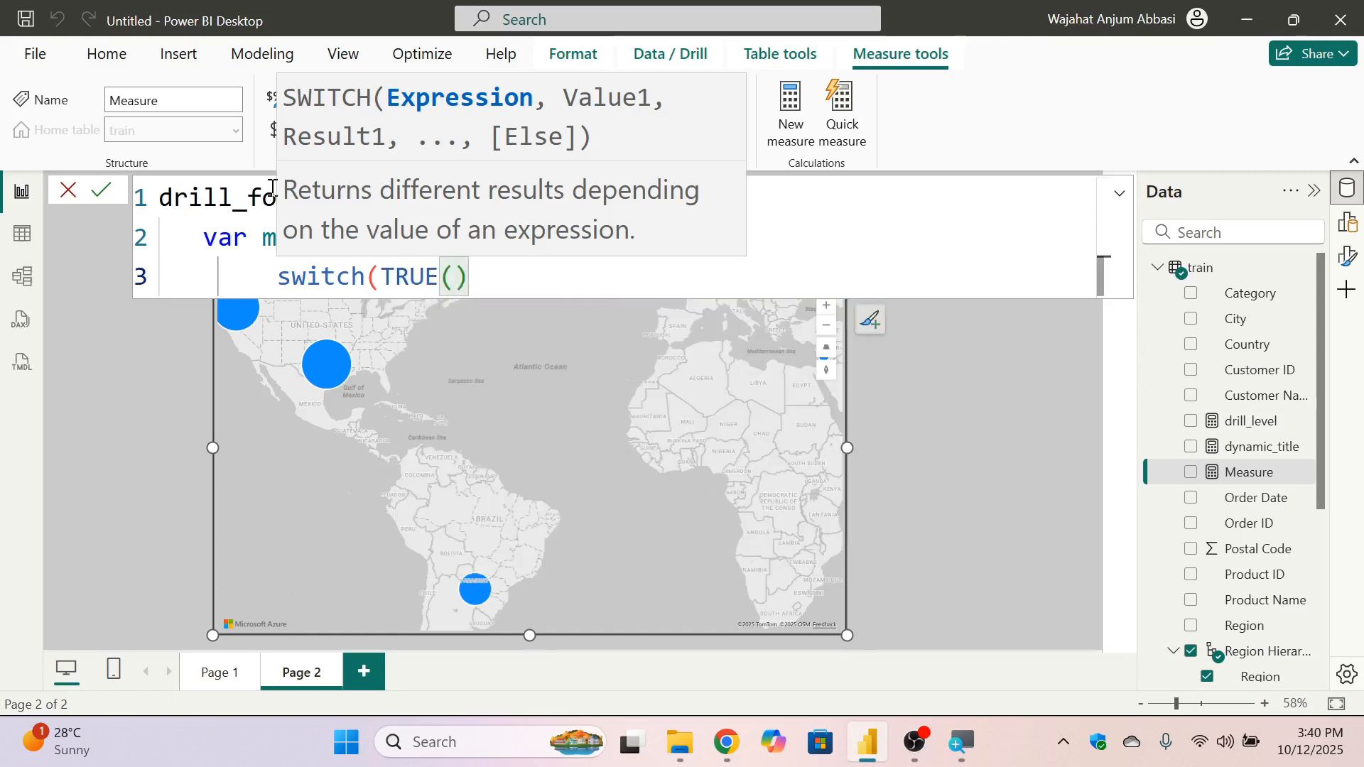
text(,)
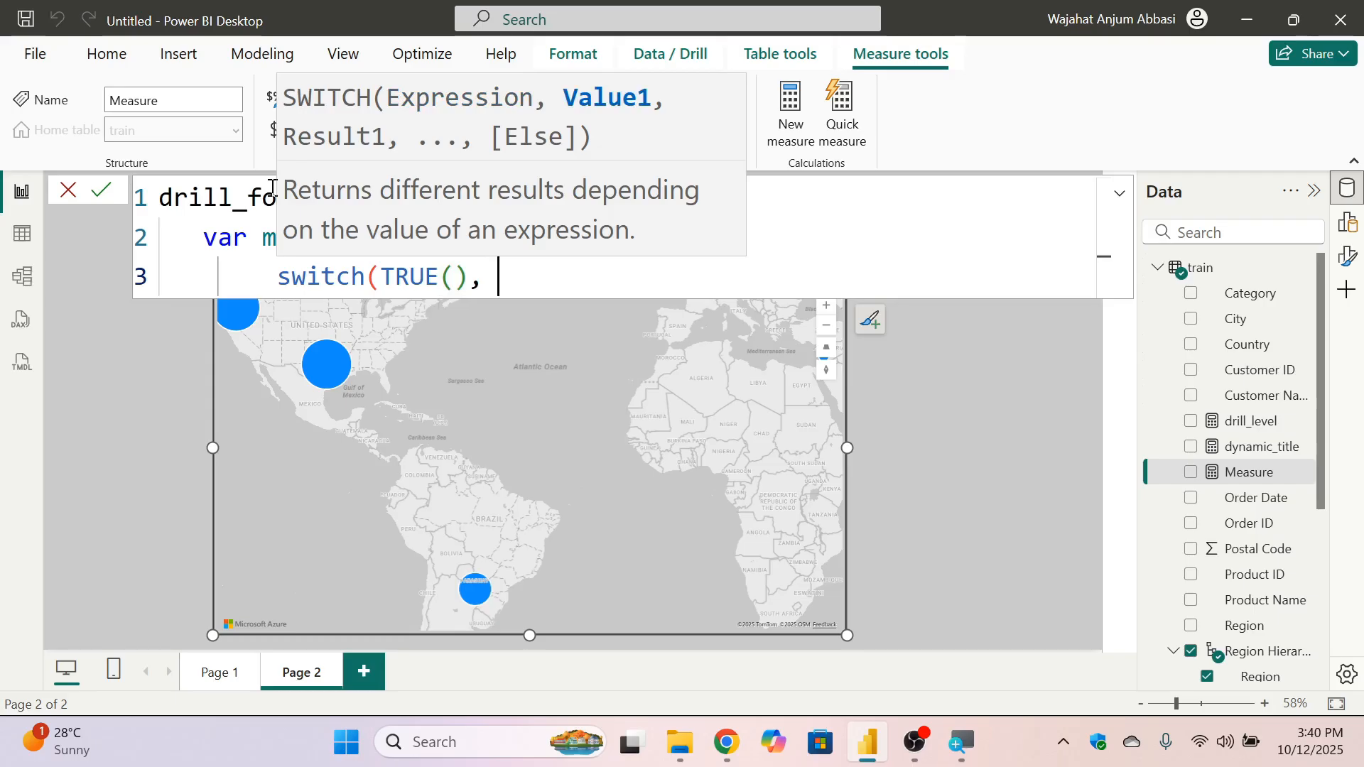
Add ISINSCOPE(train[Region]) on a new line as the first condition of the SWITCH, followed by a comma.
key(shift+Return)
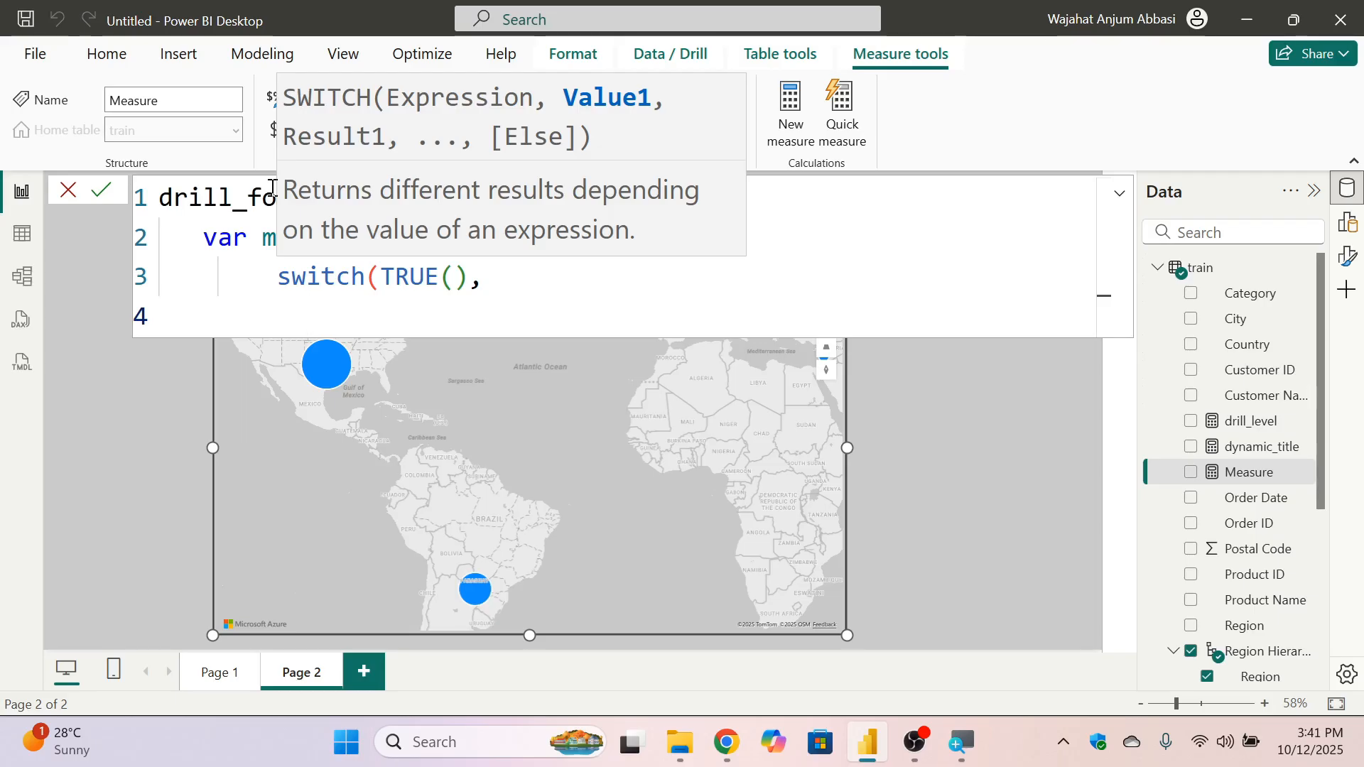
text(isins)
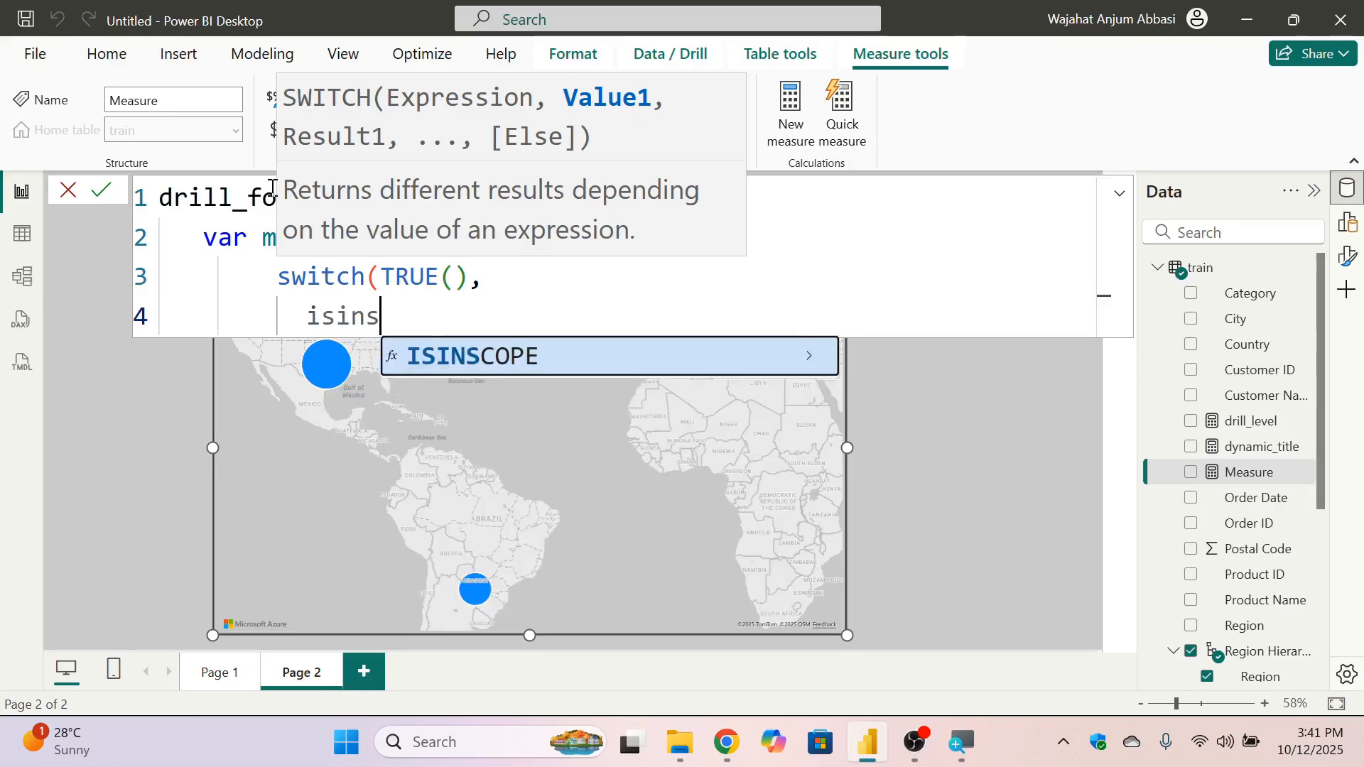
key(Tab)
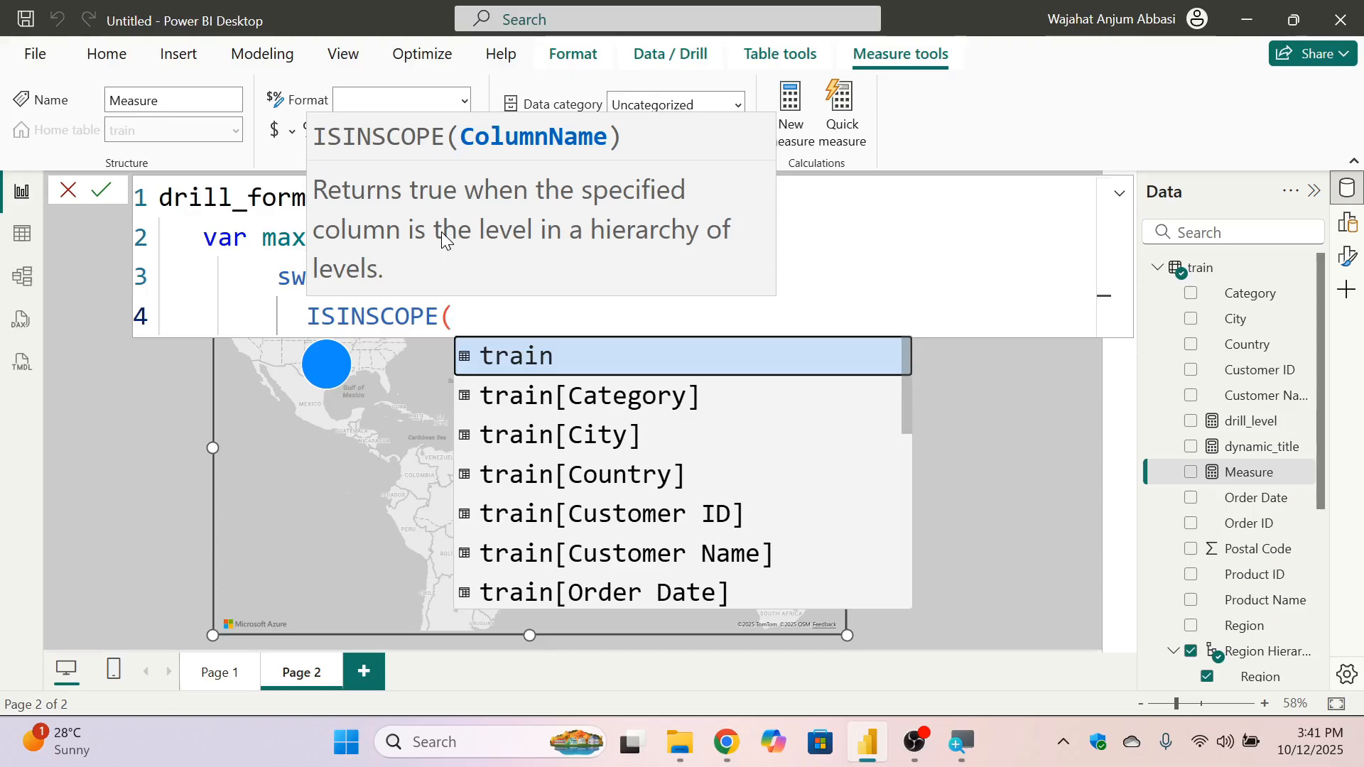
text(ref)
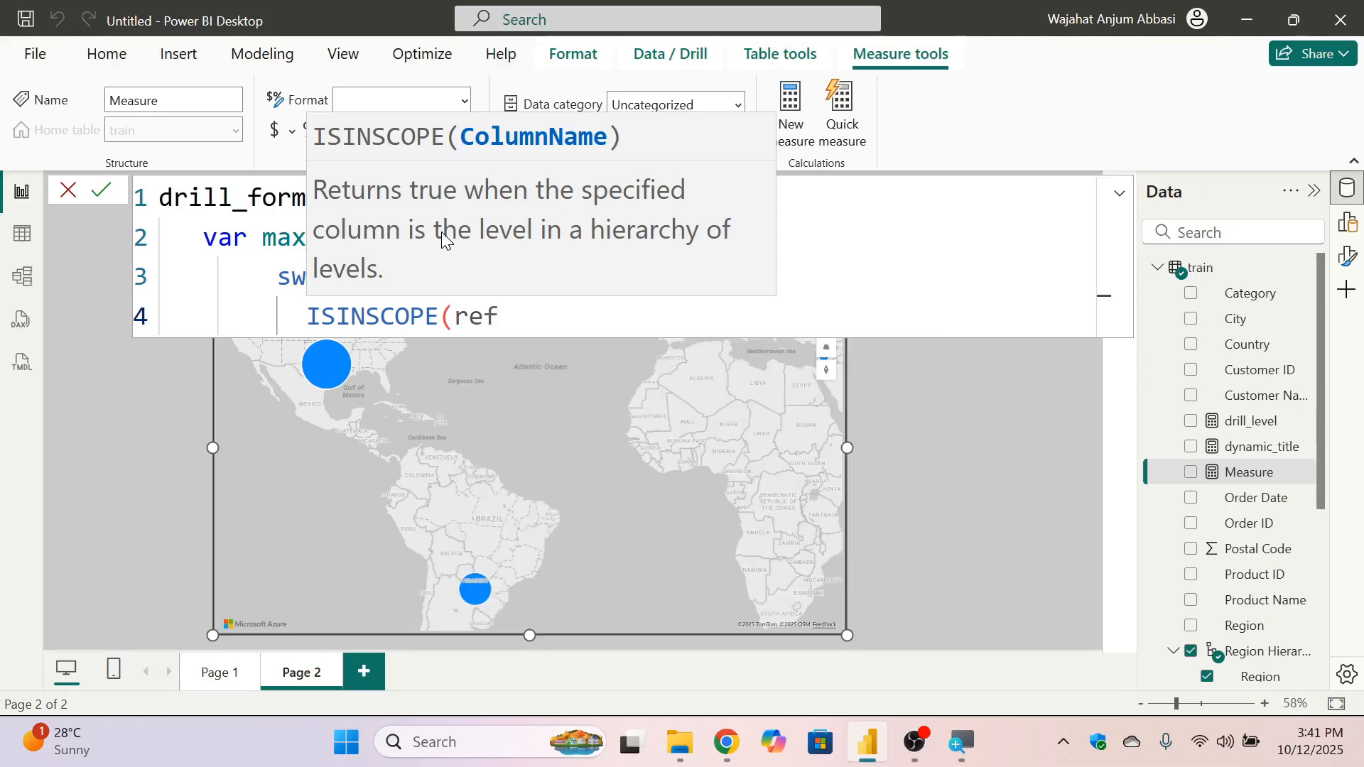
key(BackSpace)
text(g)
key(Tab)
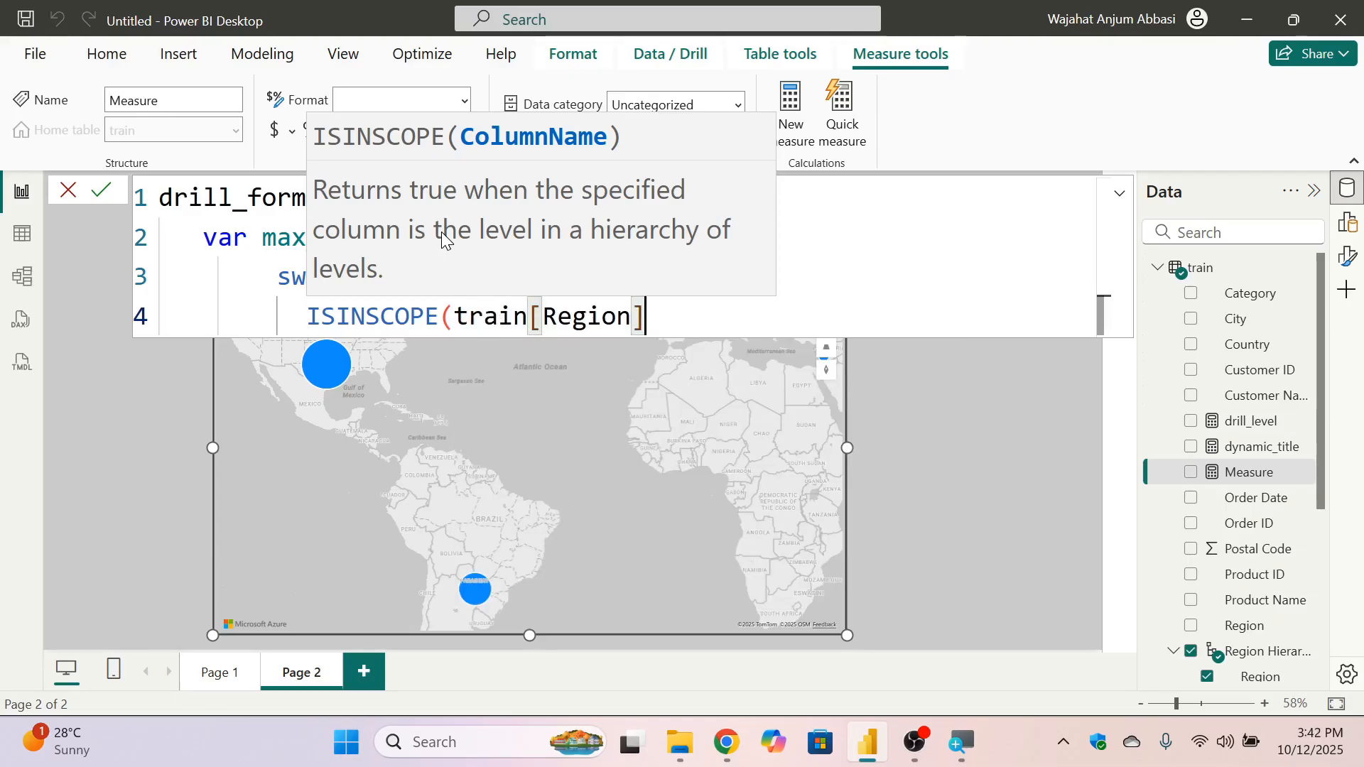
text(),)
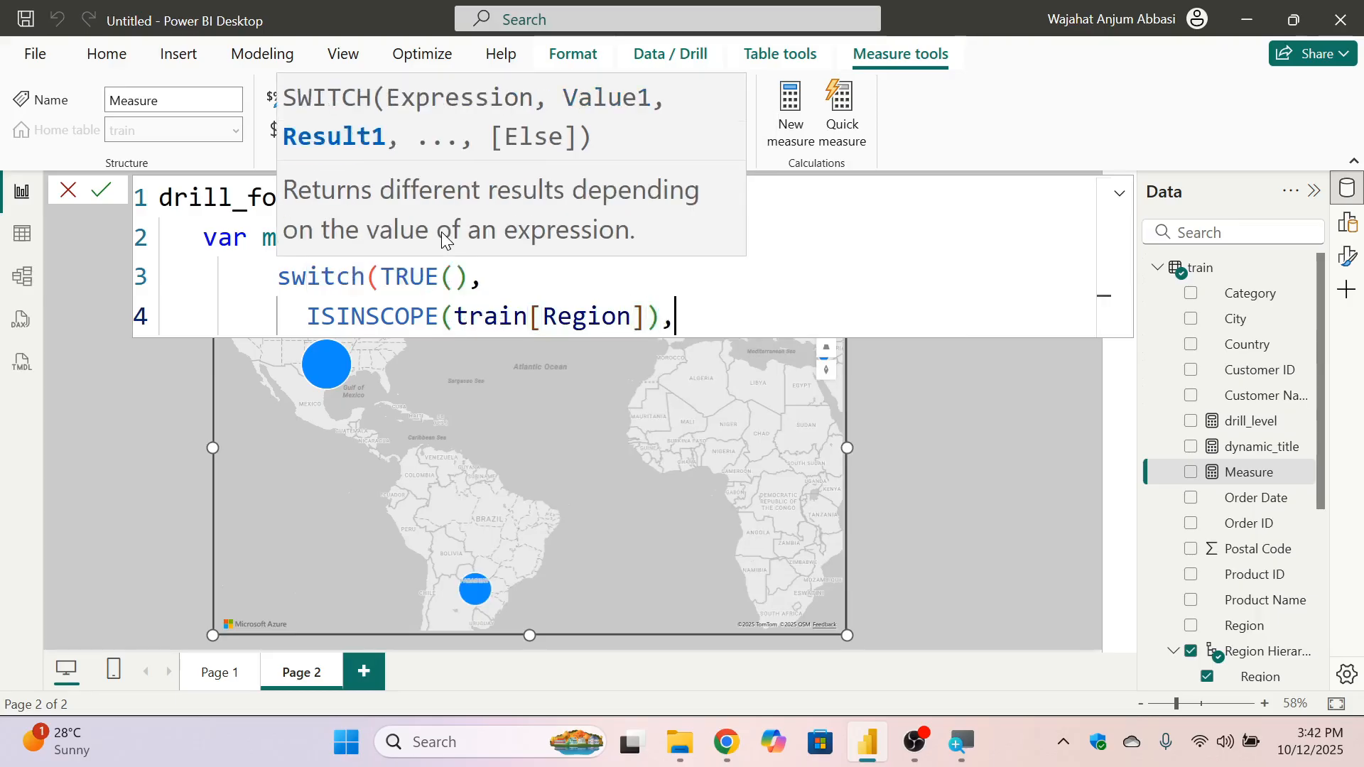
Start the Region result on a new line with MAXX and ALLSELECTED(train[Region]) as its table argument, followed by a comma.
key(shift+Return)
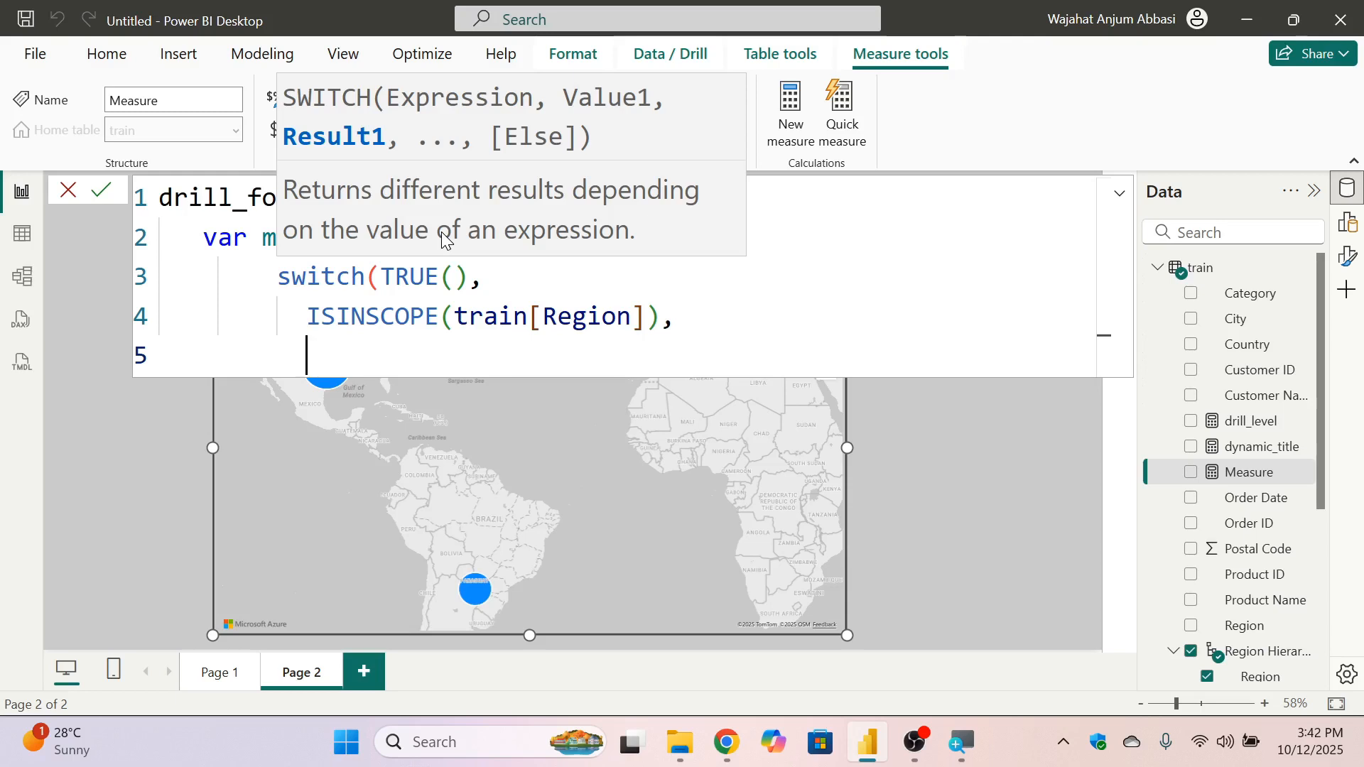
text(maxx)
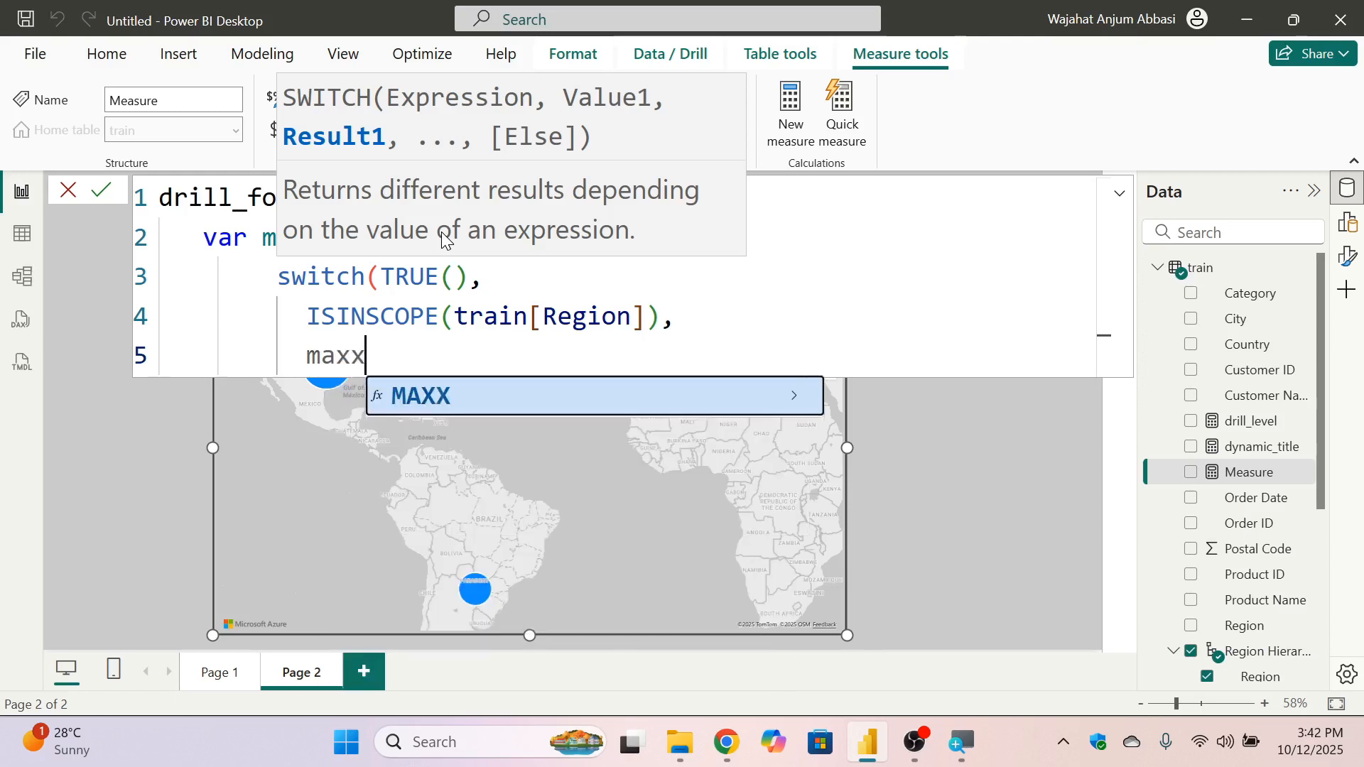
text(()
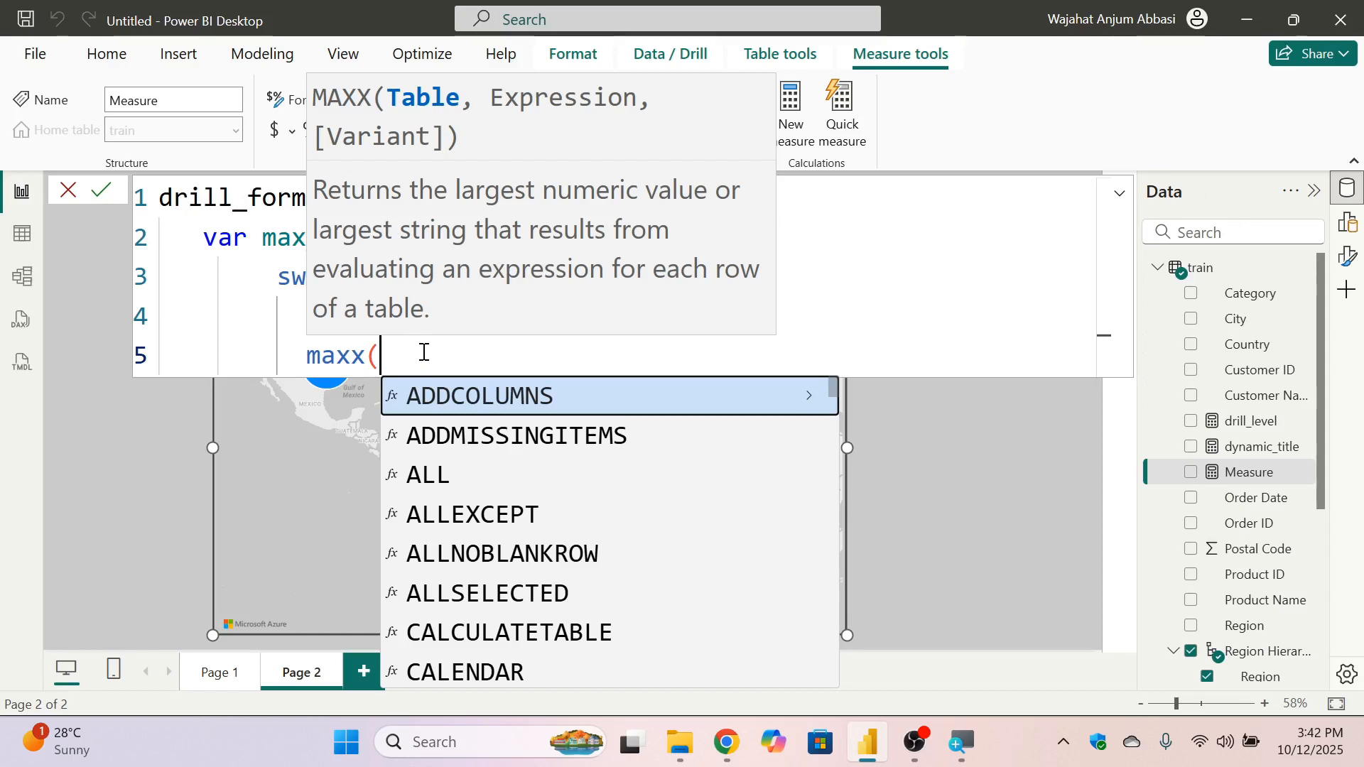
text(a;;)
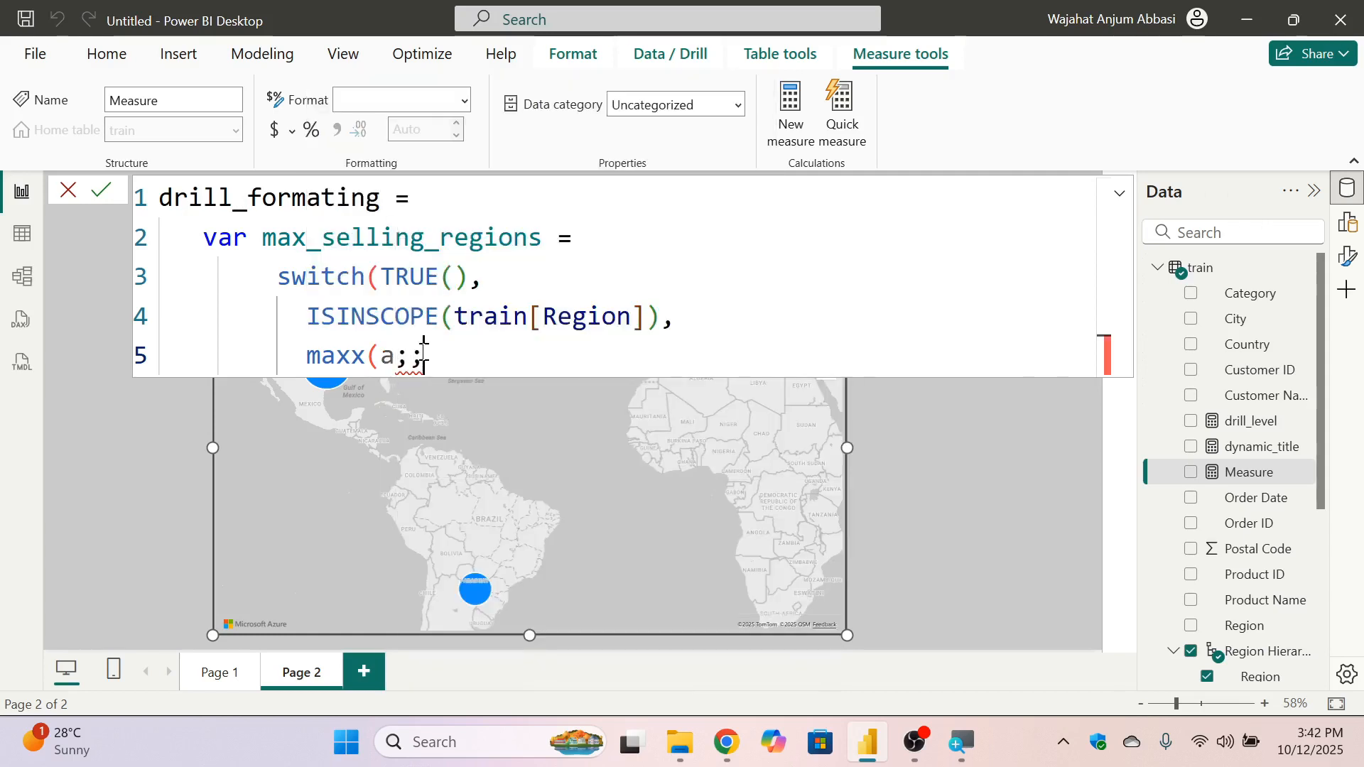
key(BackSpace)
key(BackSpace)
text(llse)
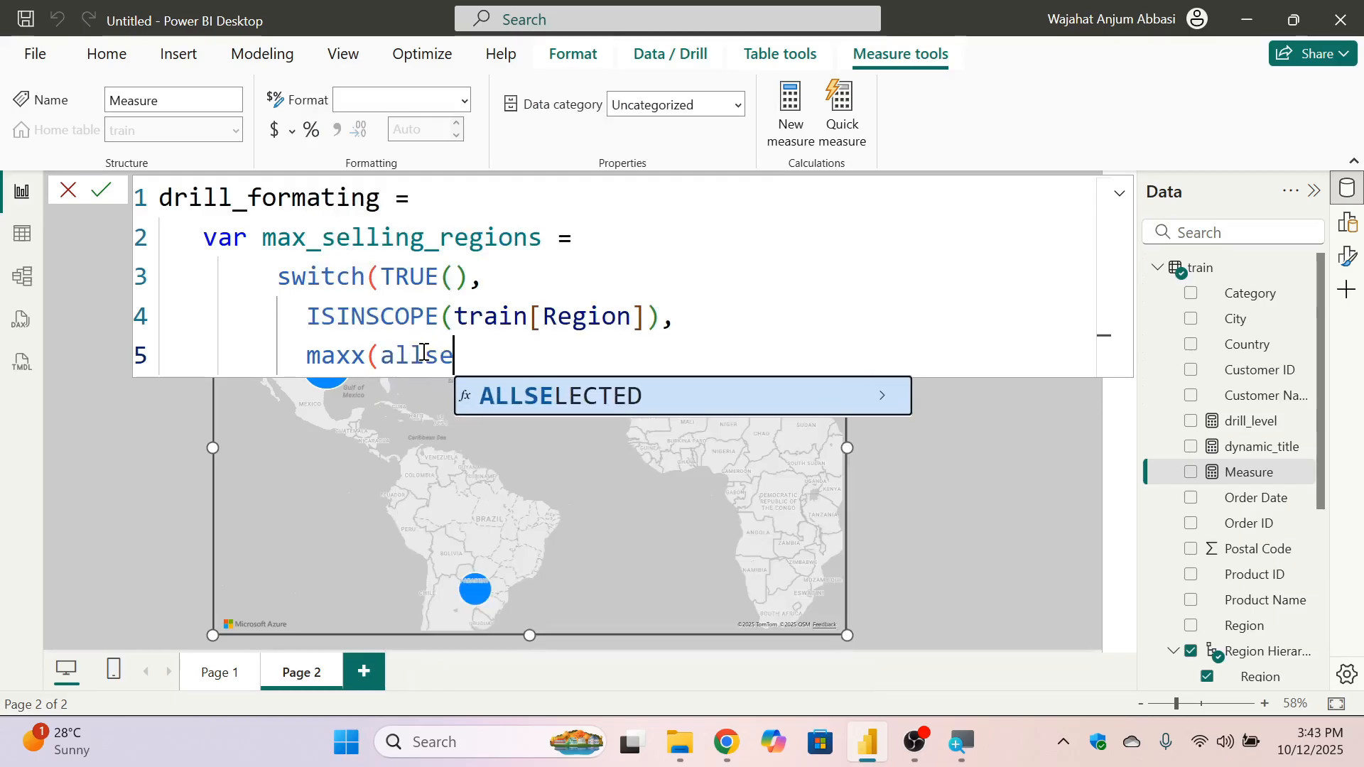
key(Tab)
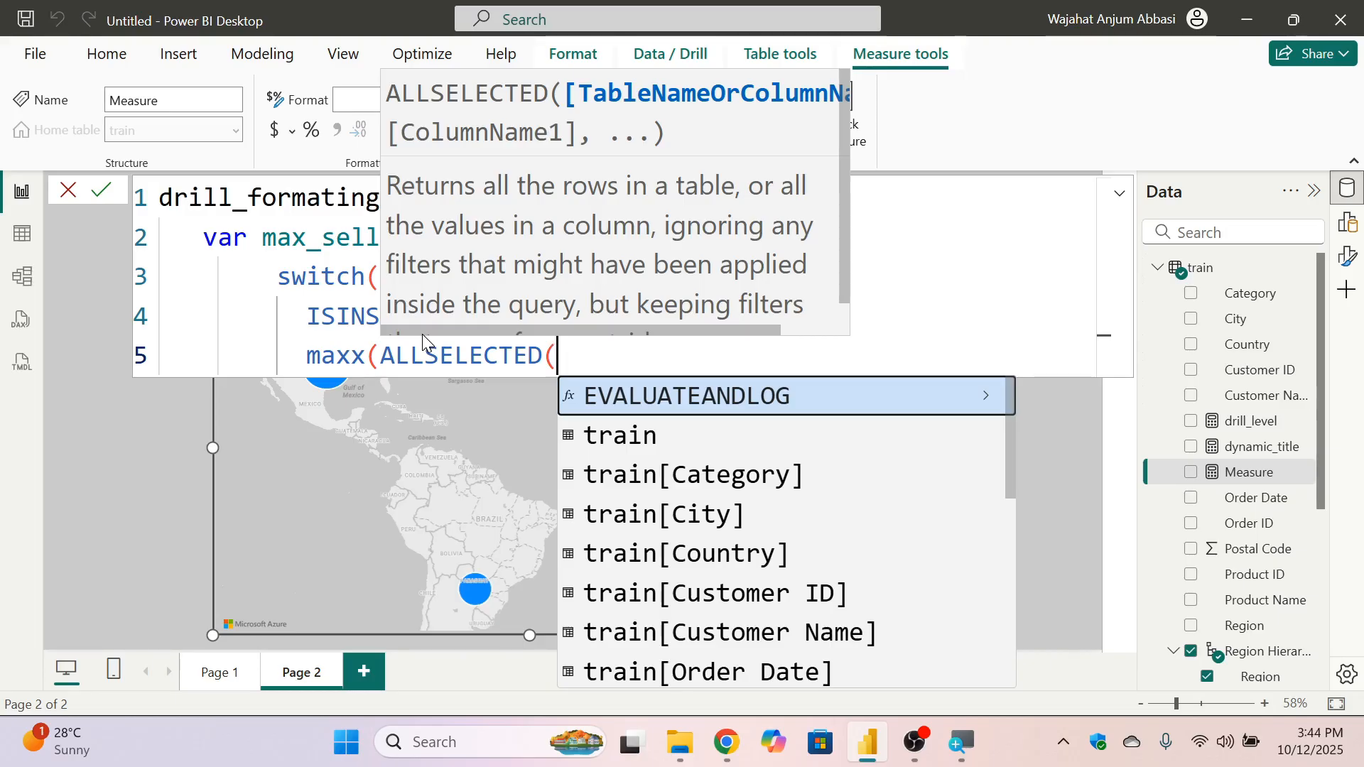
text(re)
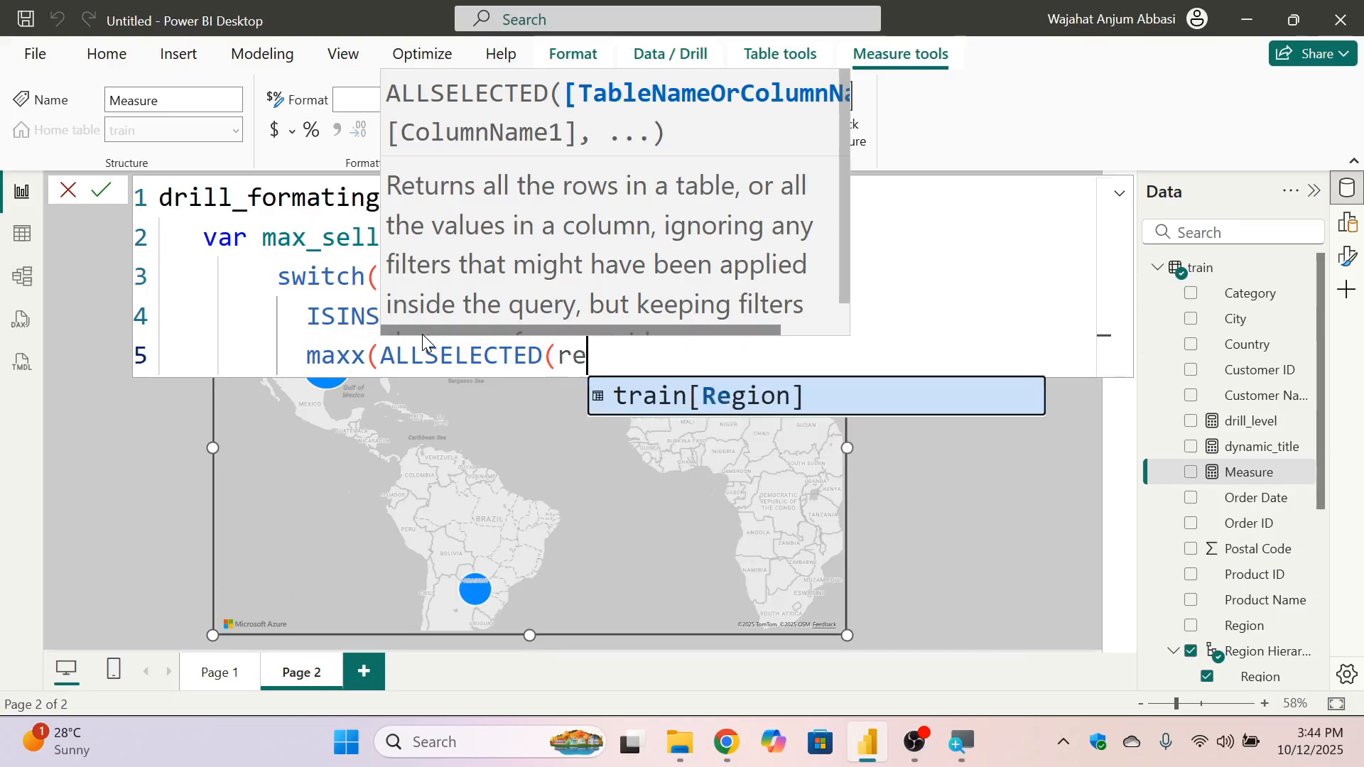
text(g)
key(Tab)
text())
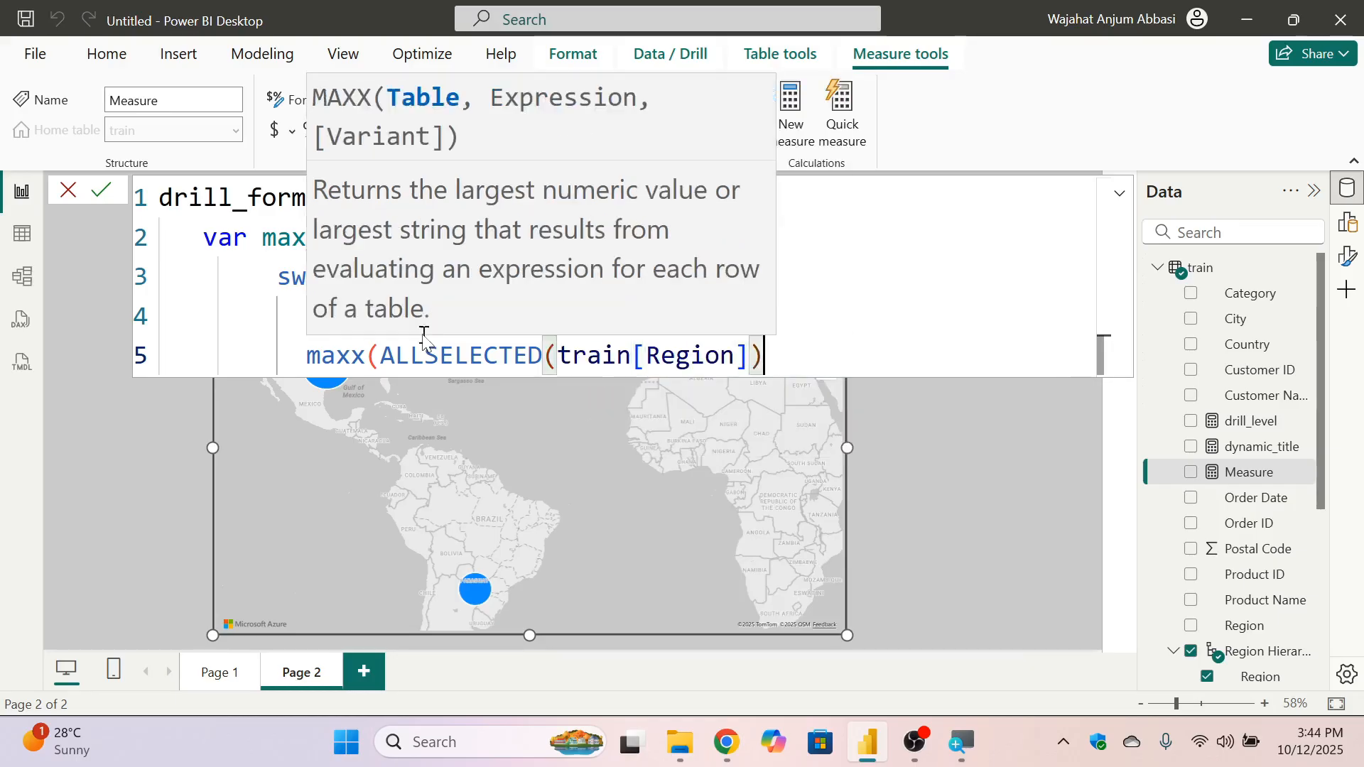
text(,)
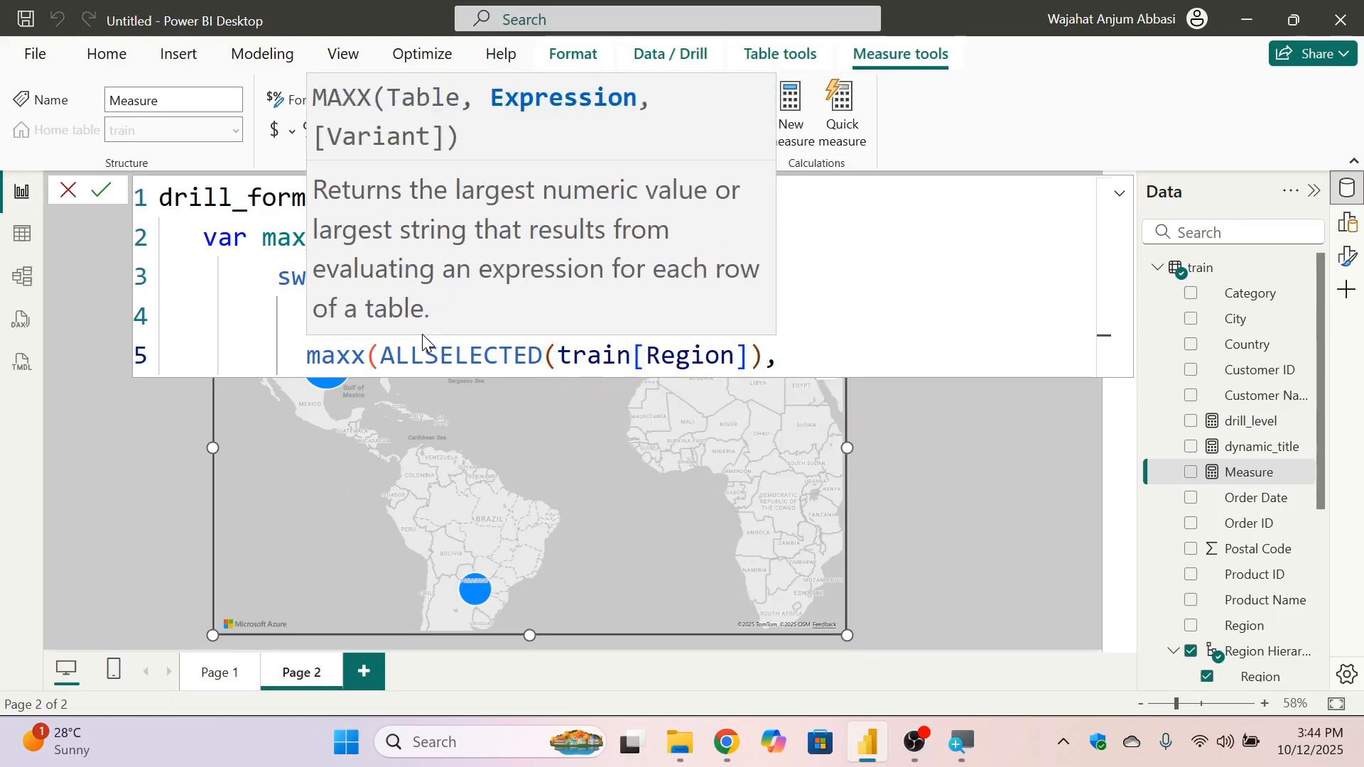
Complete the MAXX expression with CALCULATE(SUM(train[Sales])), close its parentheses and end the line with a comma.
text( ca)
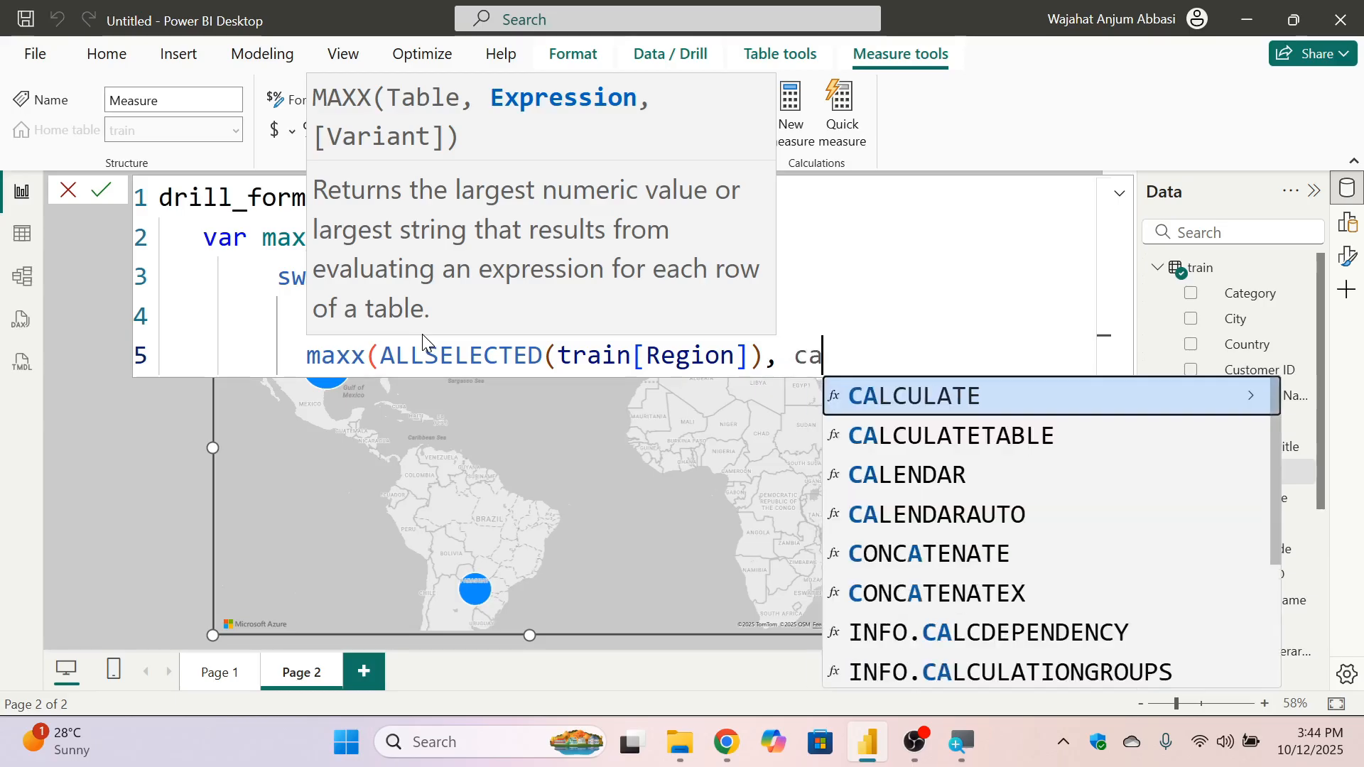
text(lculate()
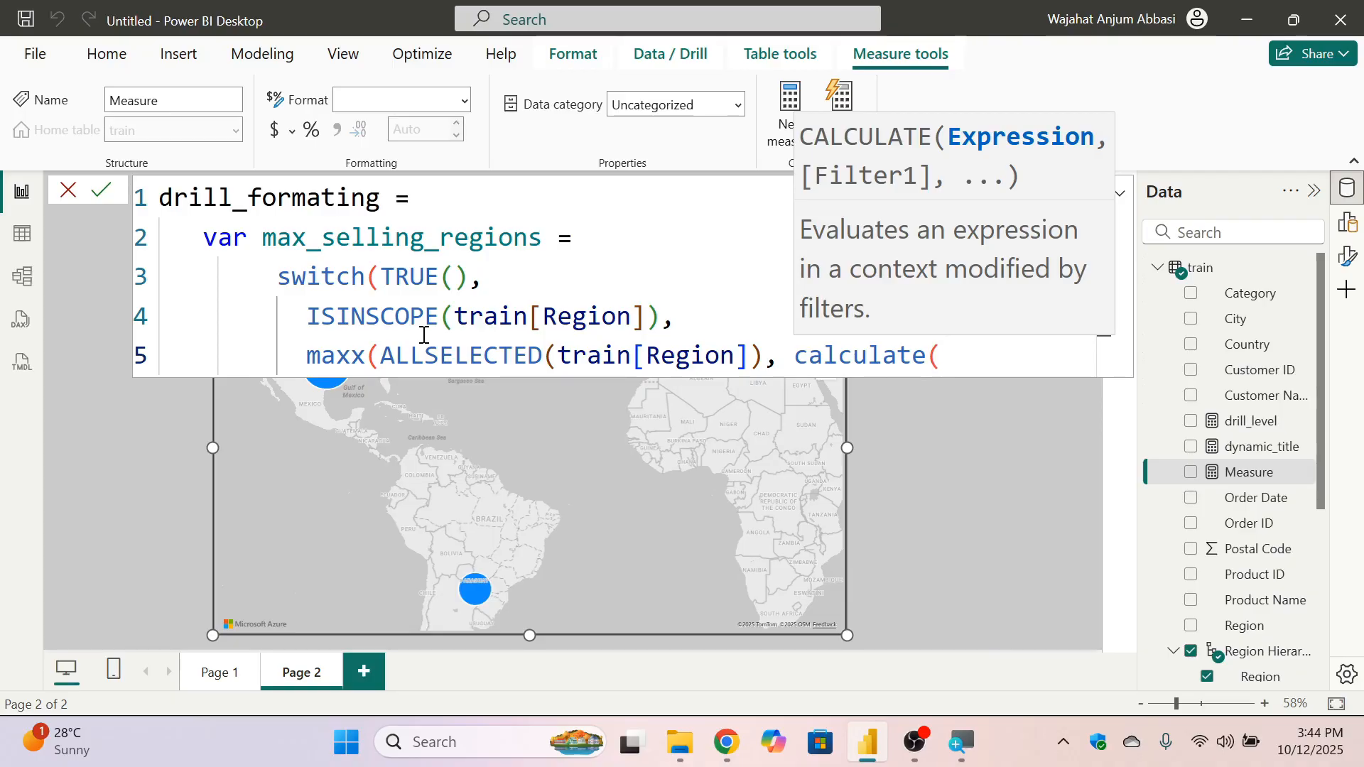
text(sum(sa)
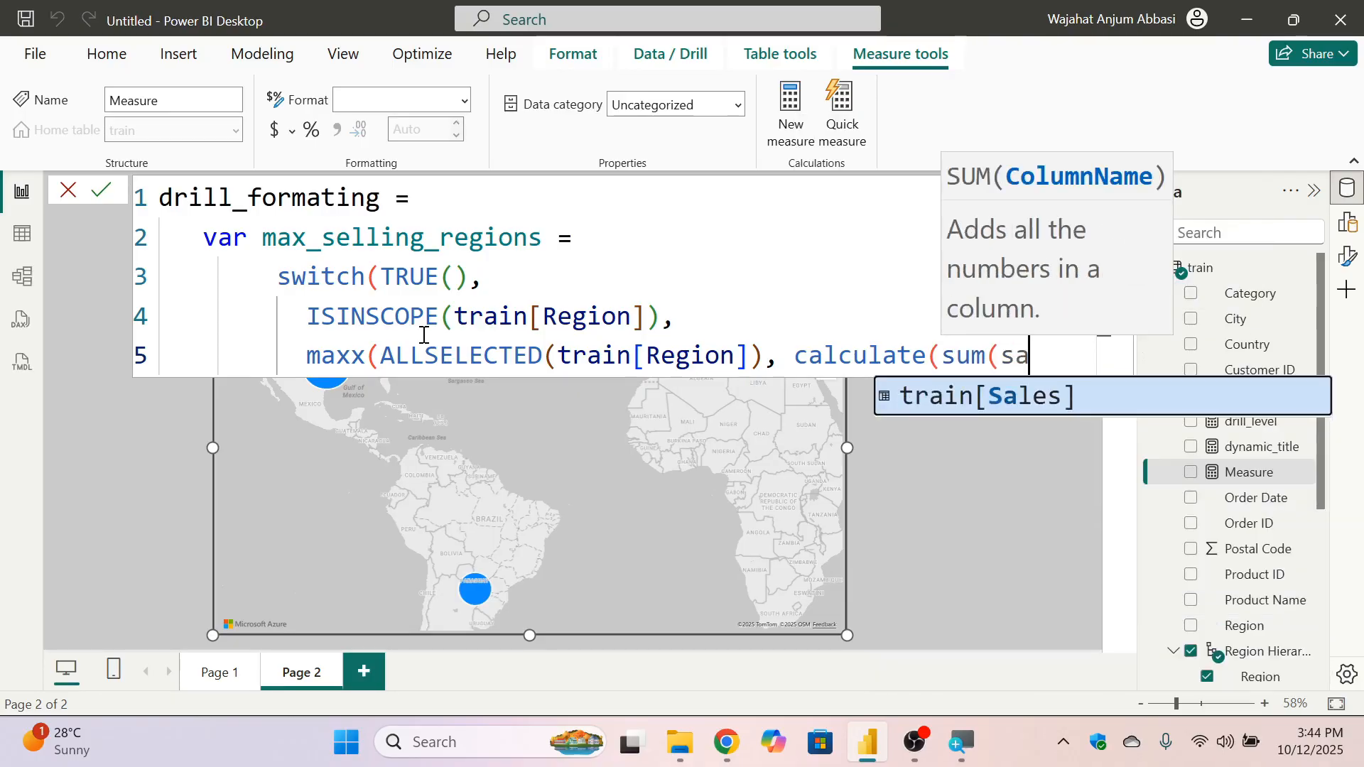
key(Tab)
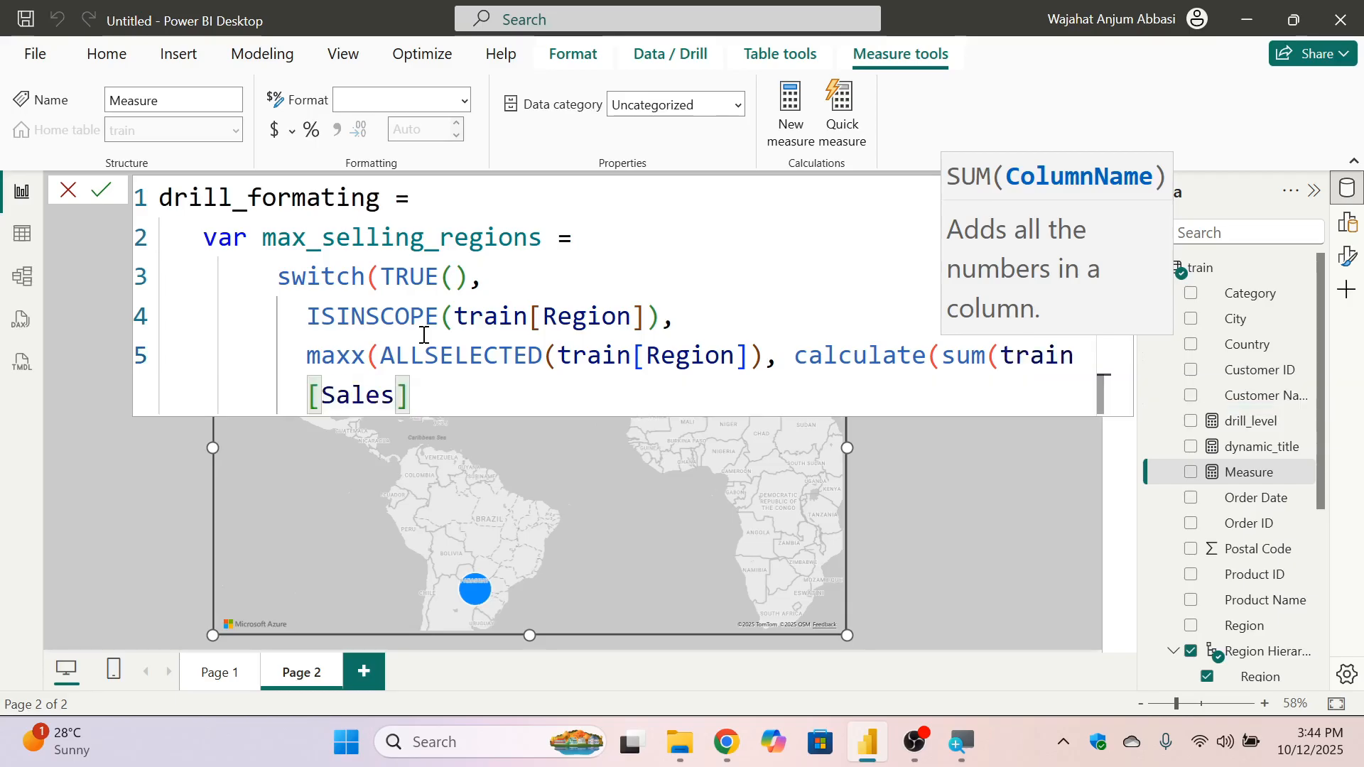
text()))
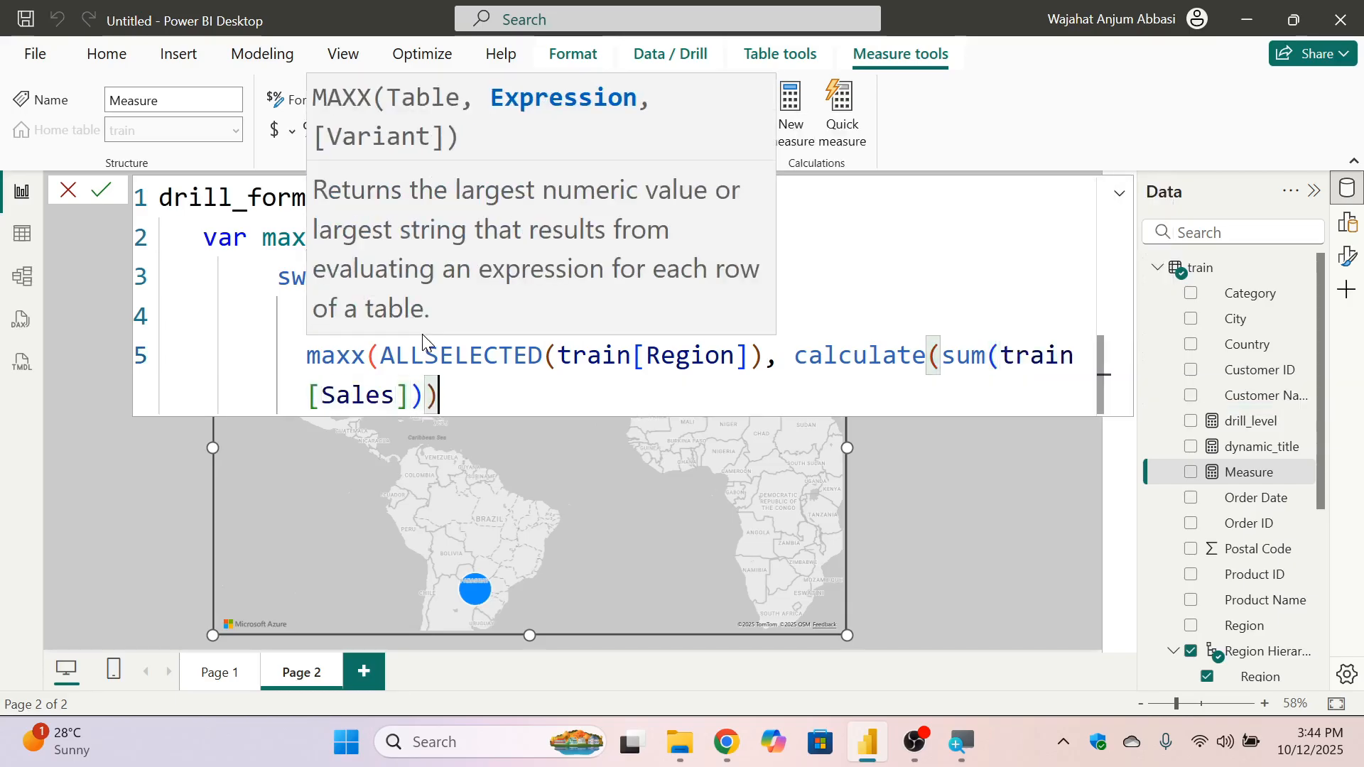
text())
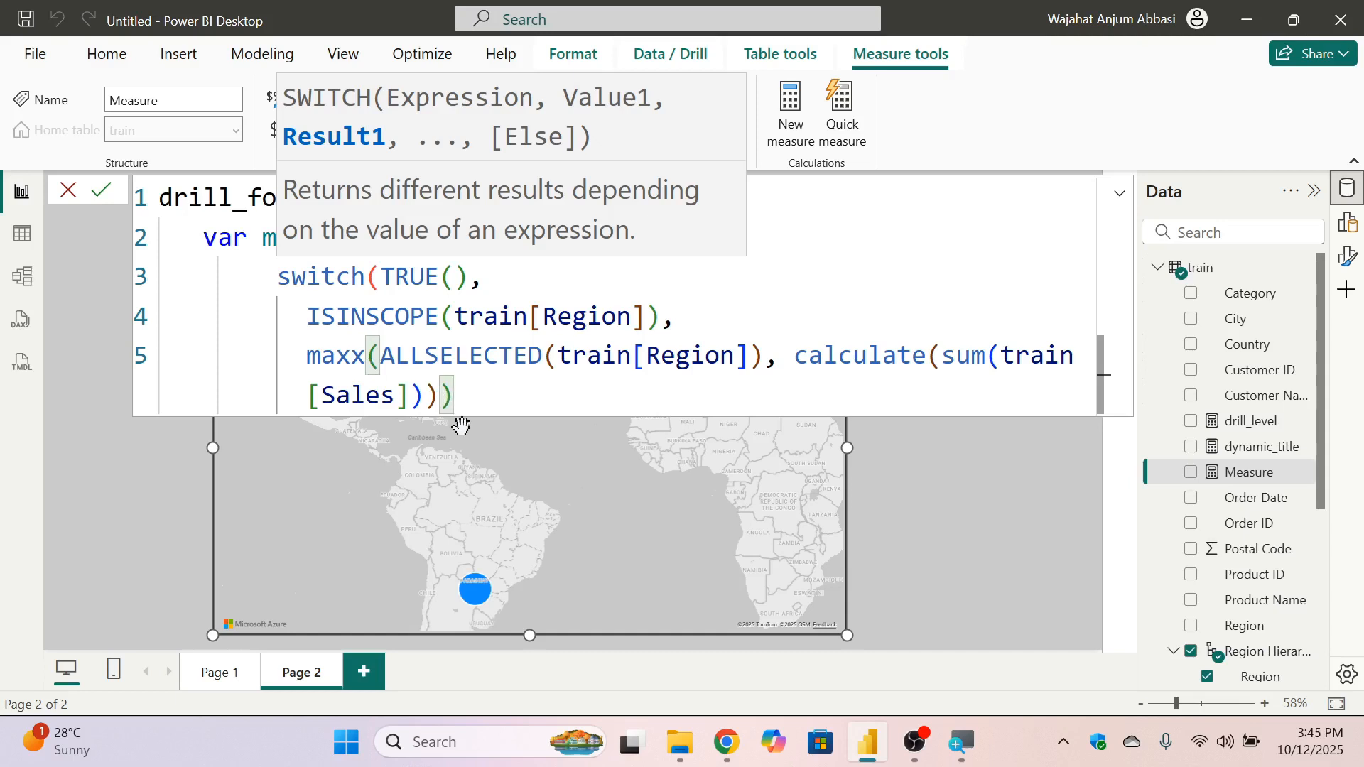
text(,)
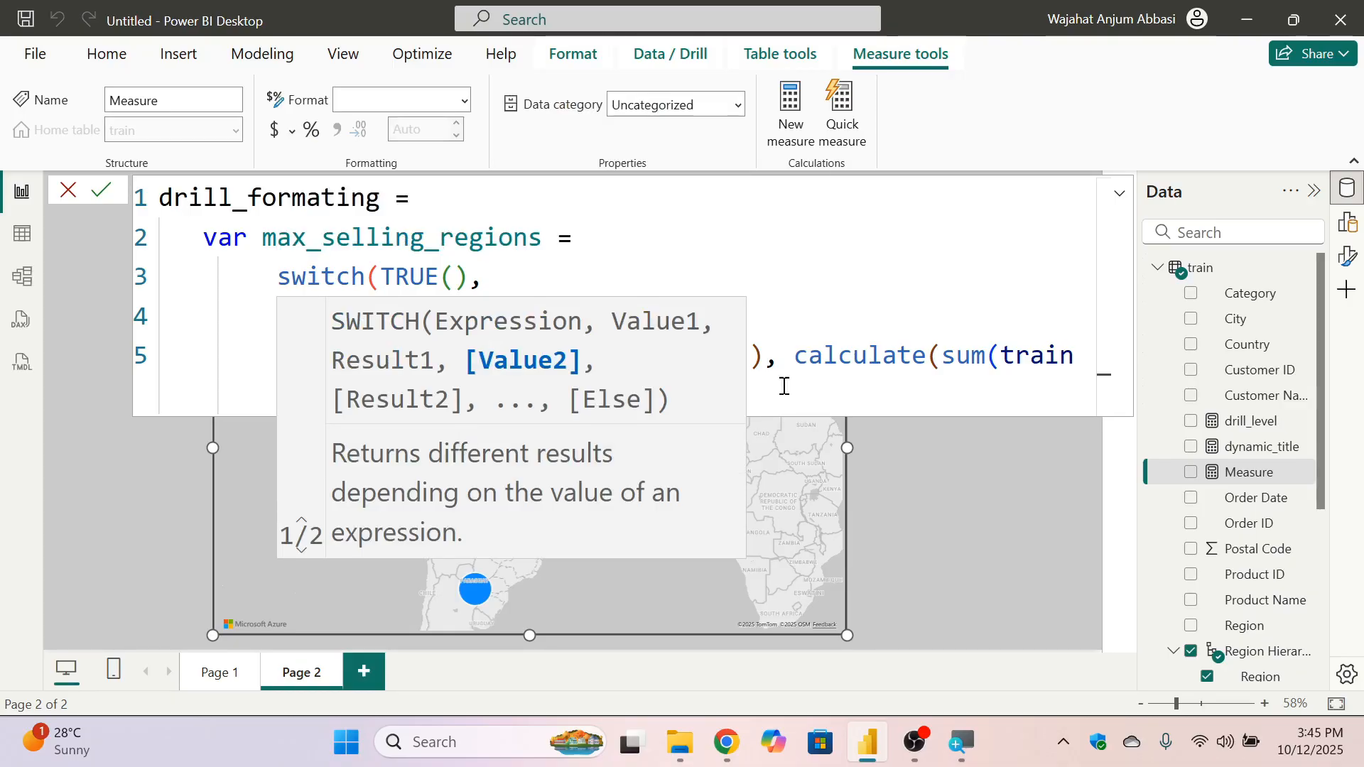
key(BackSpace)
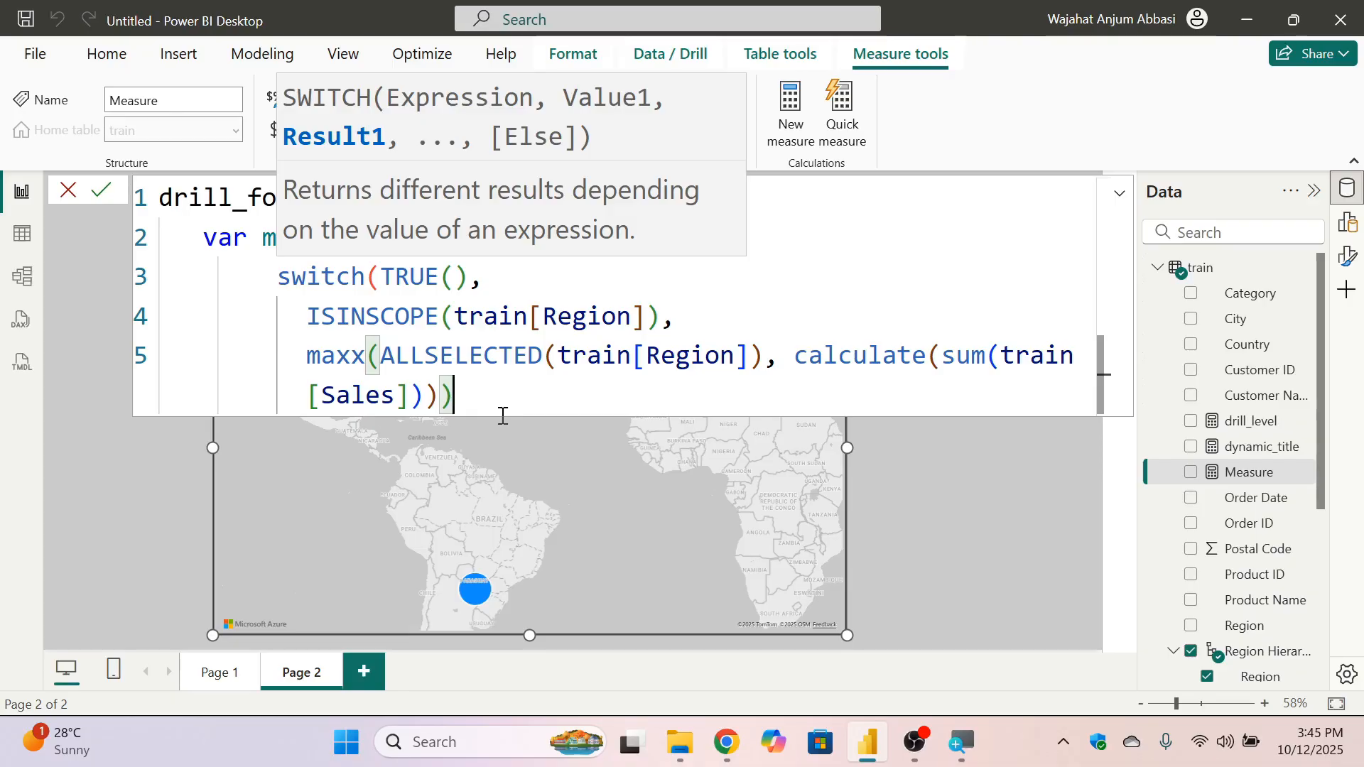
text(,)
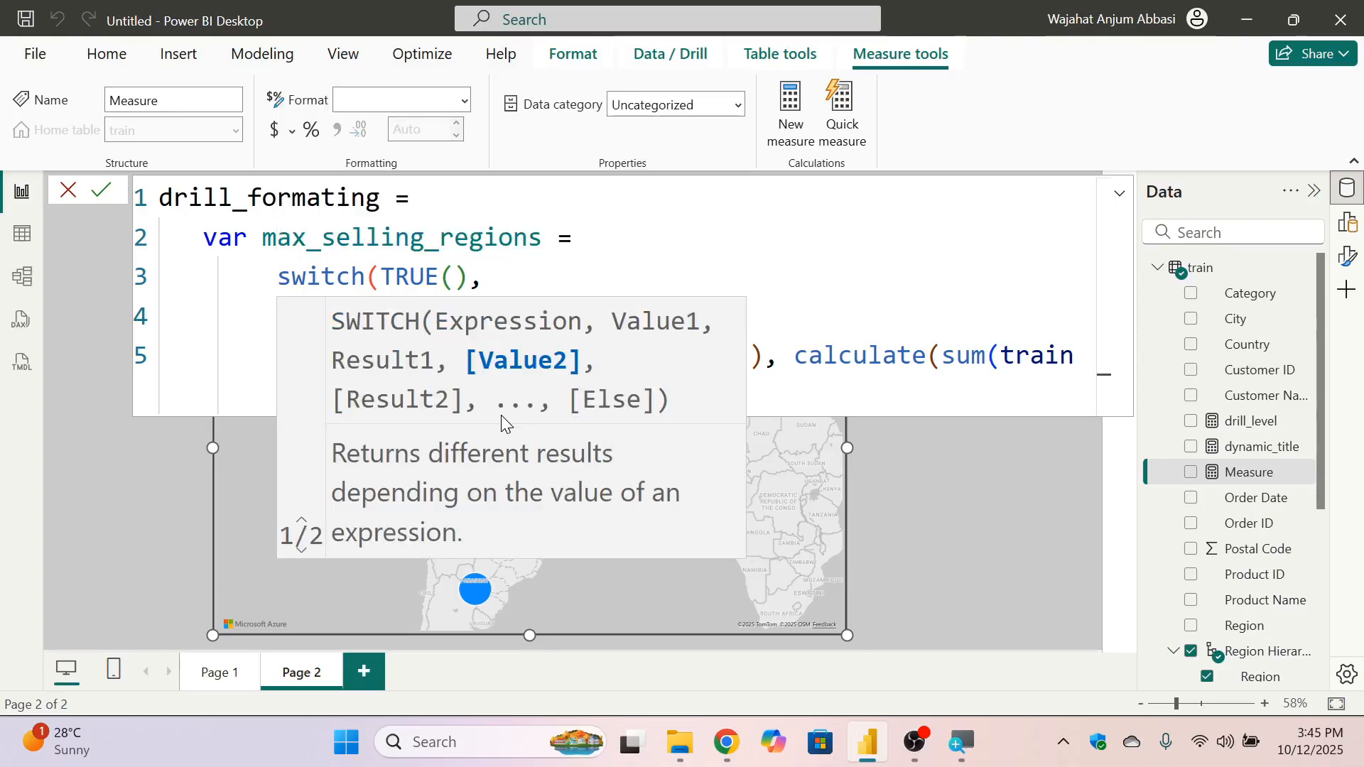
Add ISINSCOPE(train[Country]) on a new line as the second condition of the SWITCH, followed by a comma.
key(shift+Return)
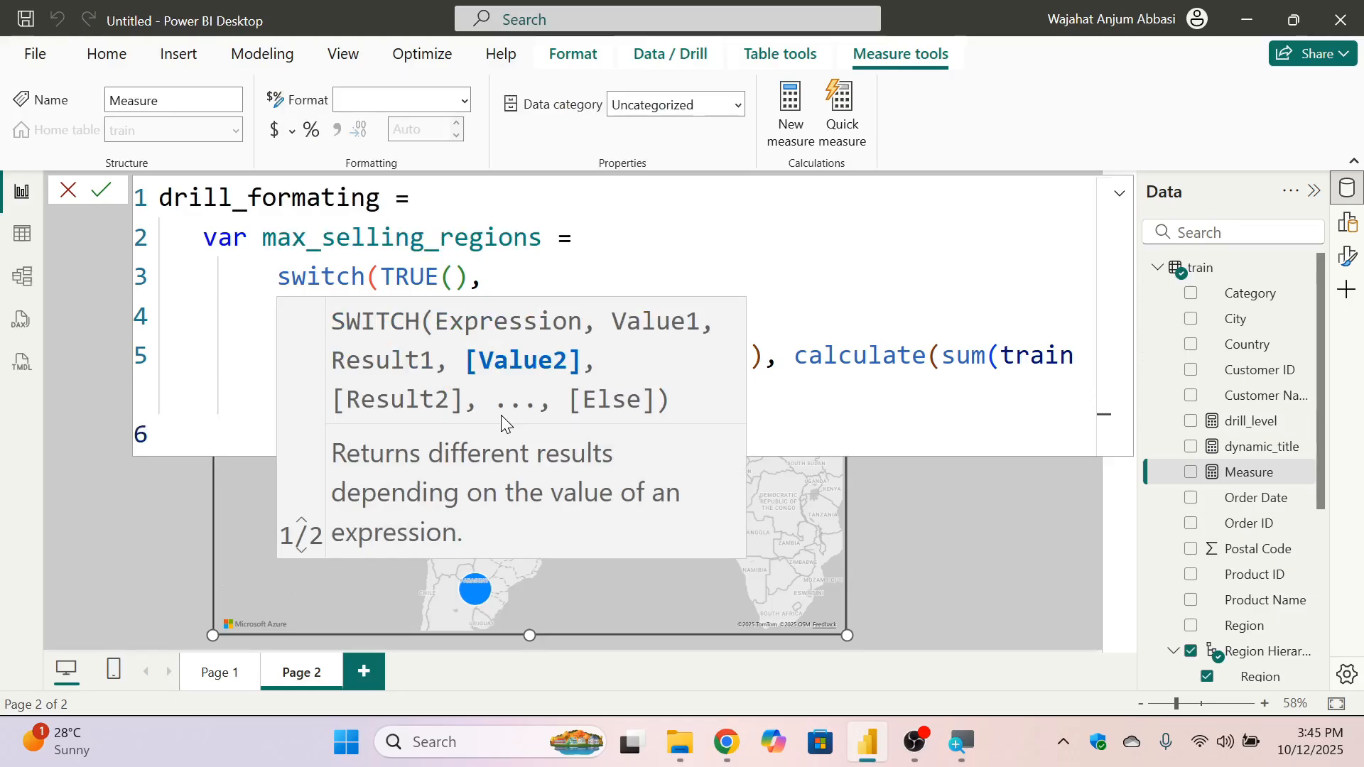
text(ins)
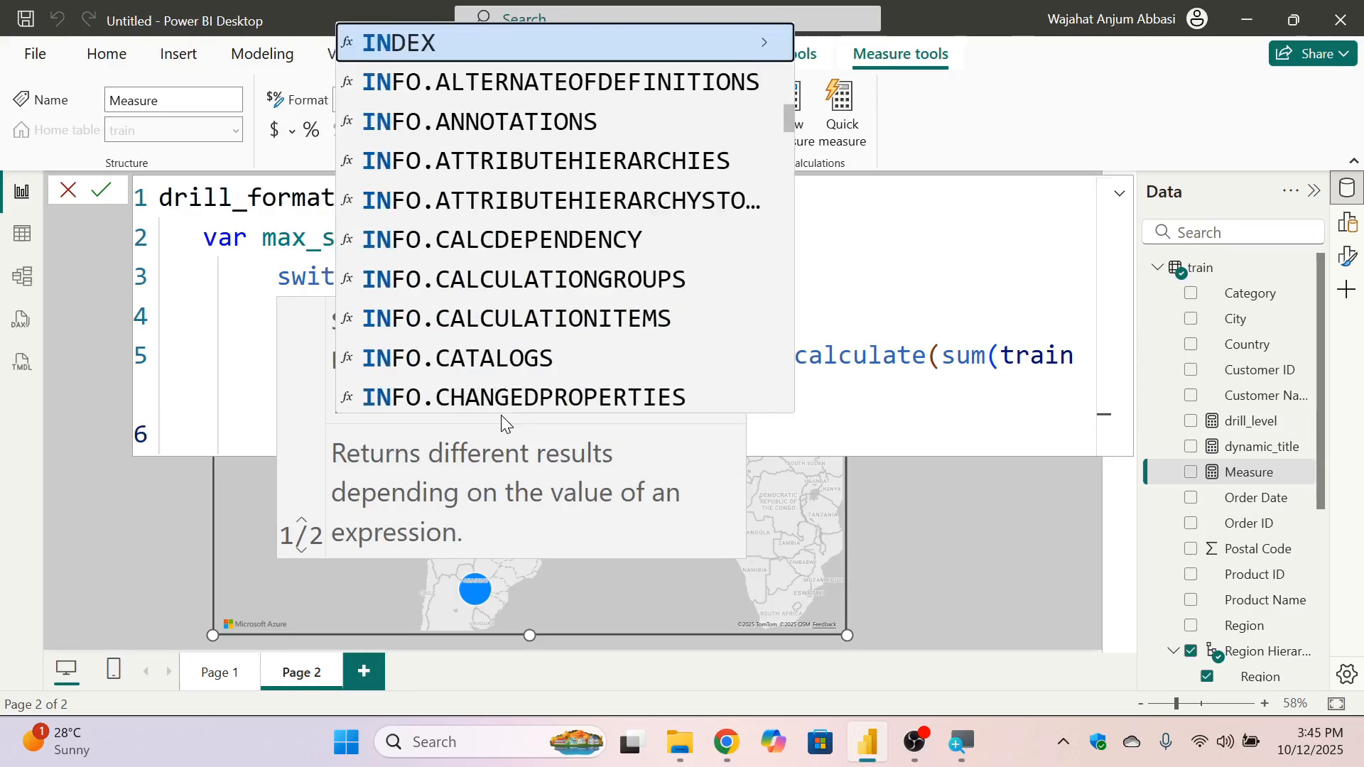
text(cop)
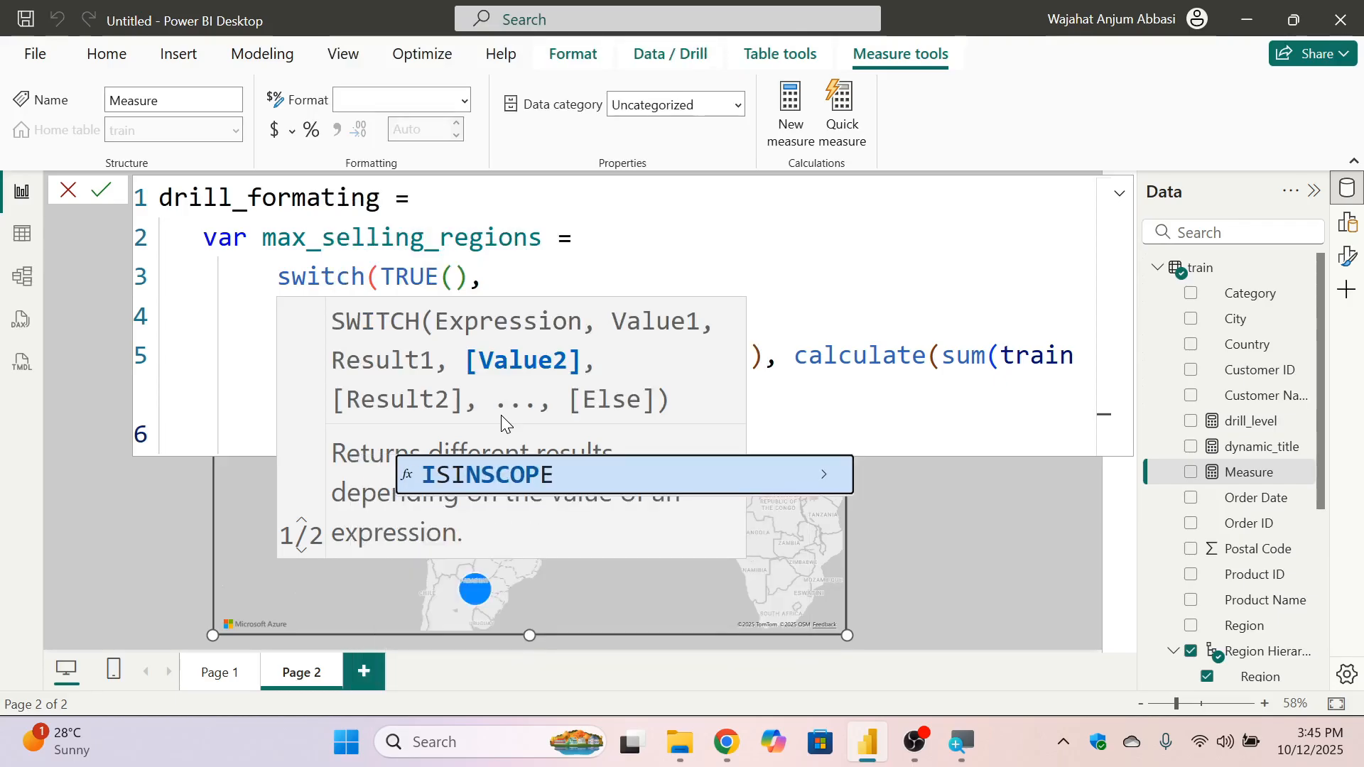
text(e)
key(Tab)
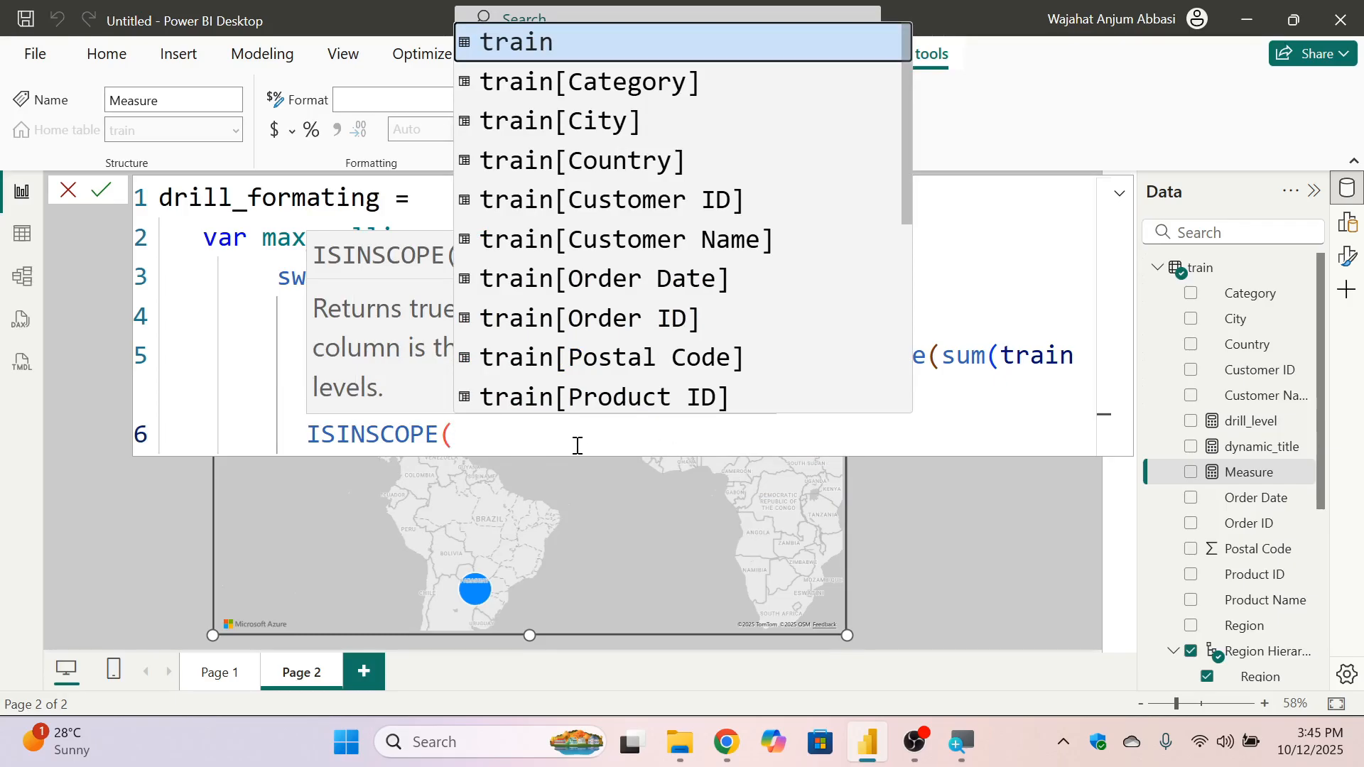
text(count)
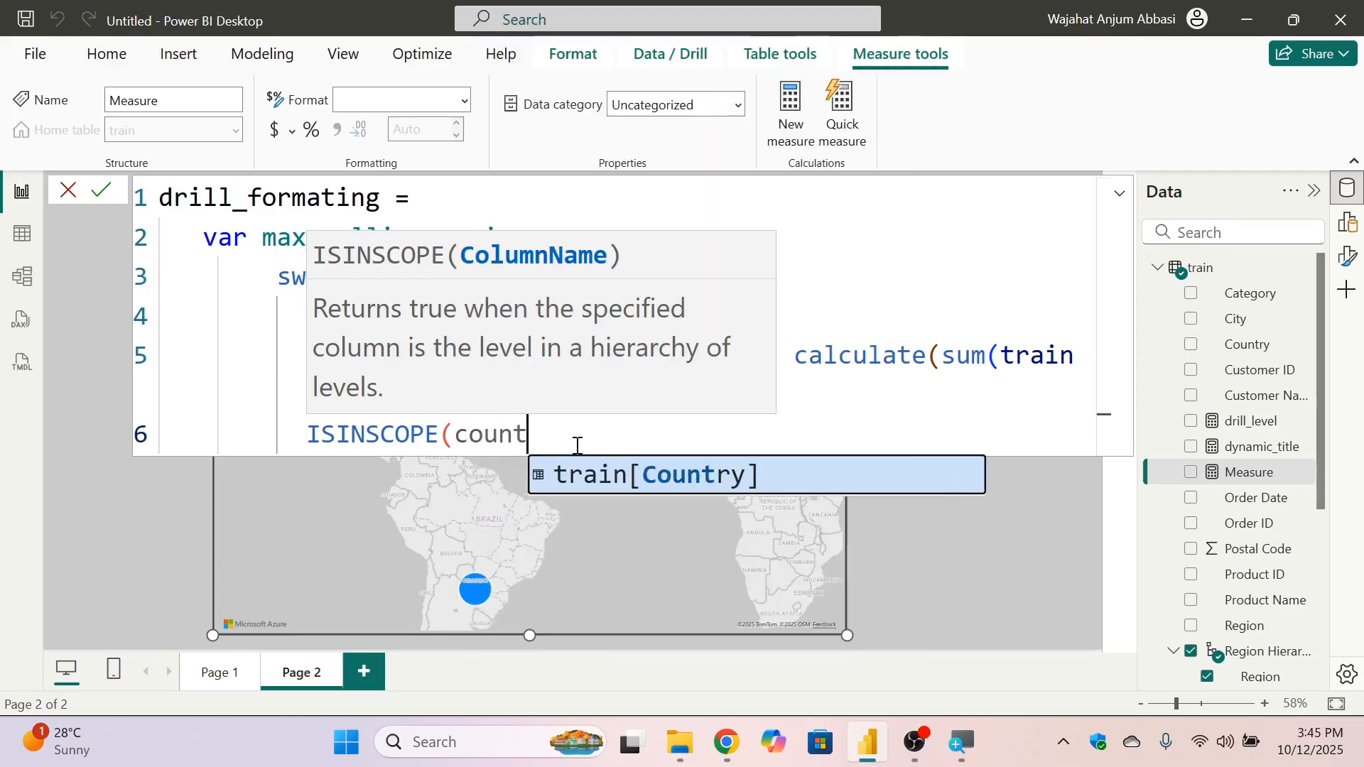
key(Tab)
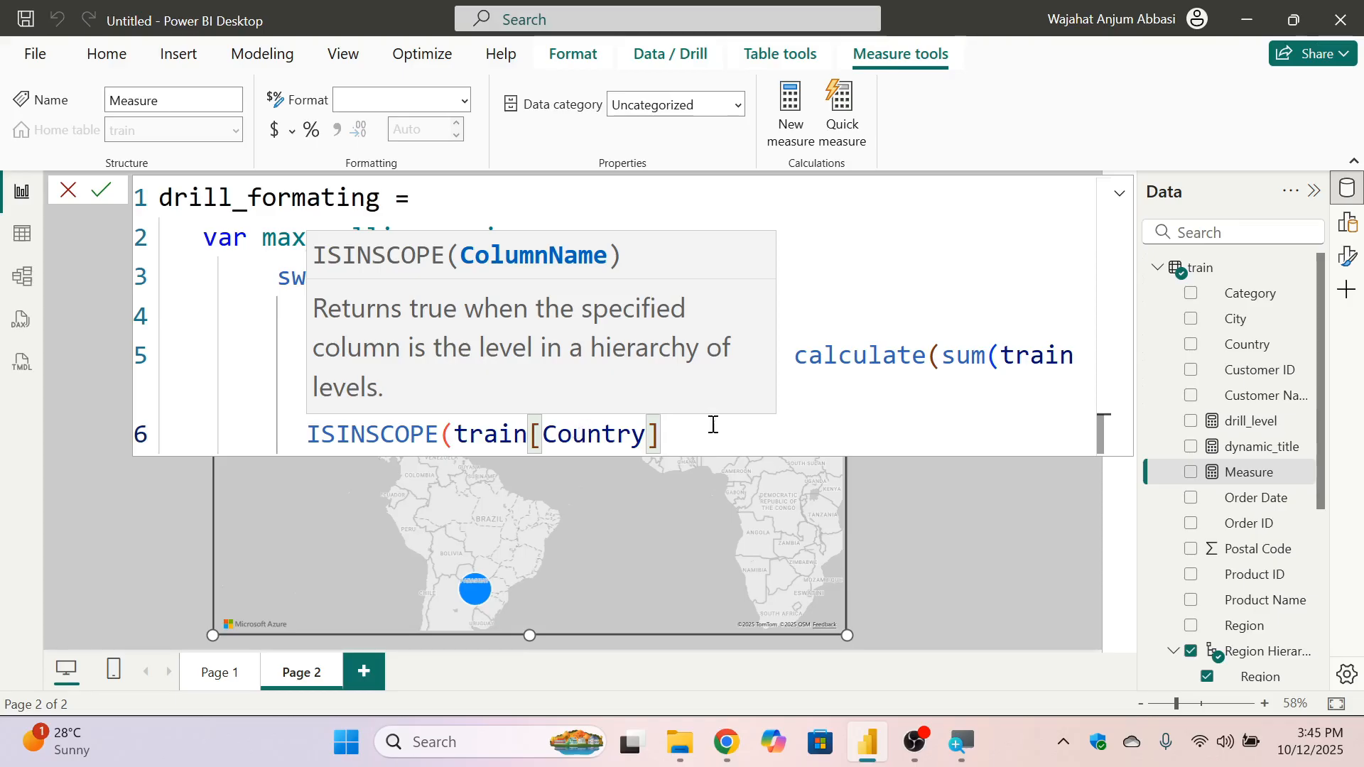
scroll(704, 431, down, 5)
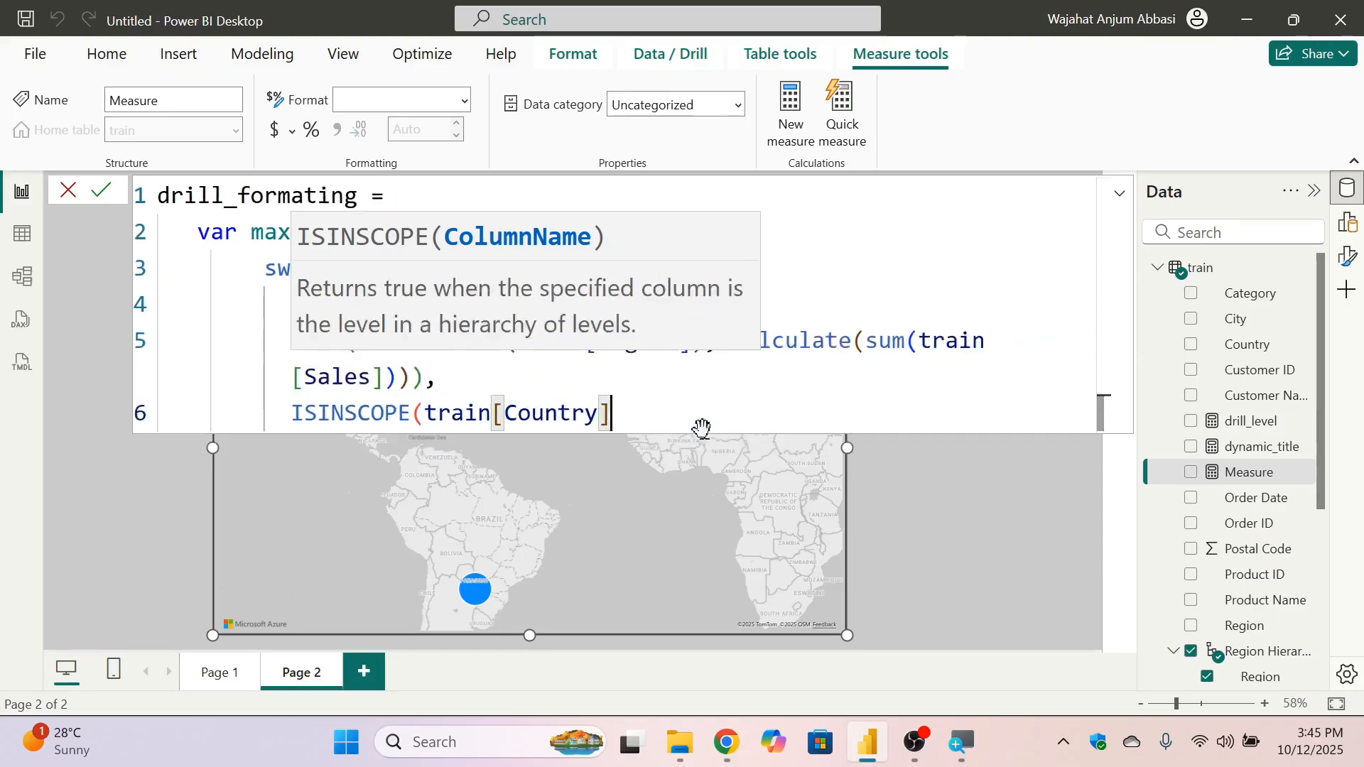
scroll(702, 429, up, 5)
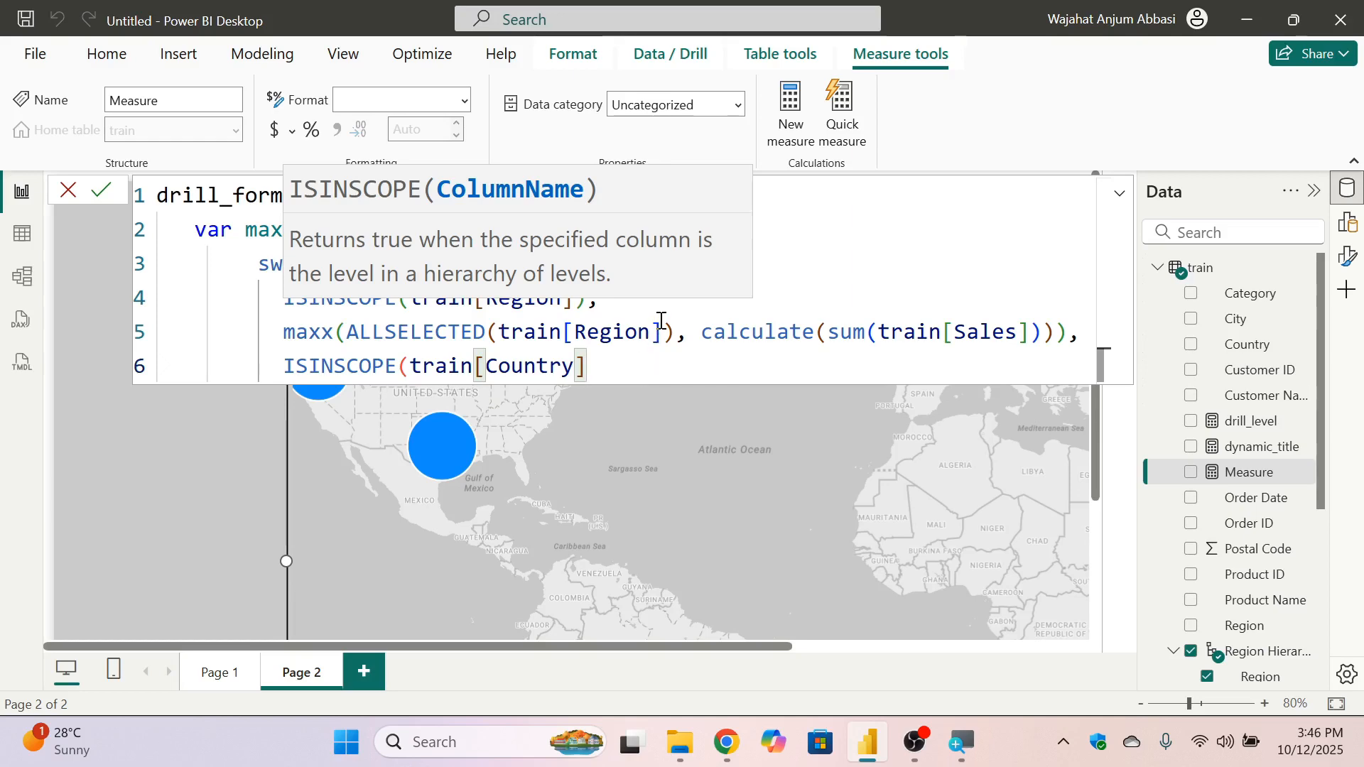
scroll(662, 322, down, 5)
scroll(662, 321, up, 11)
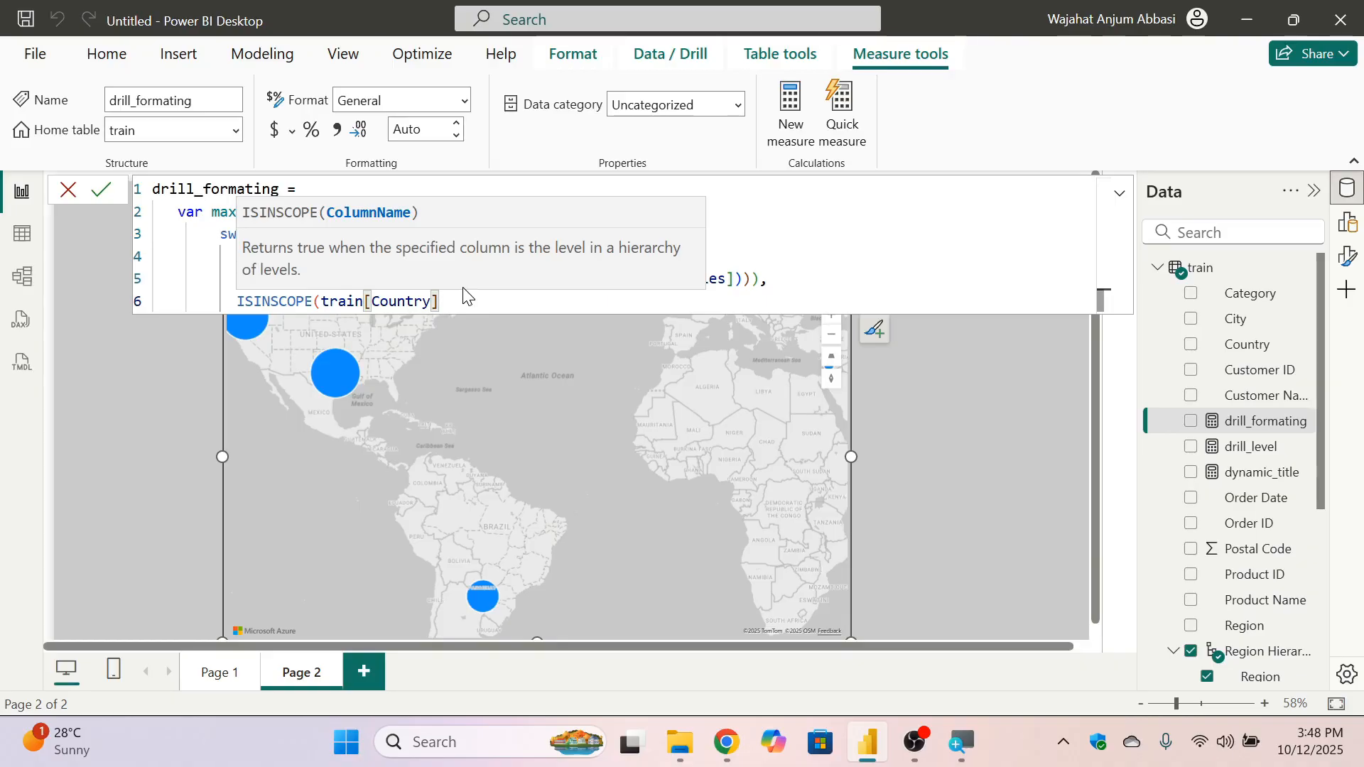
text())
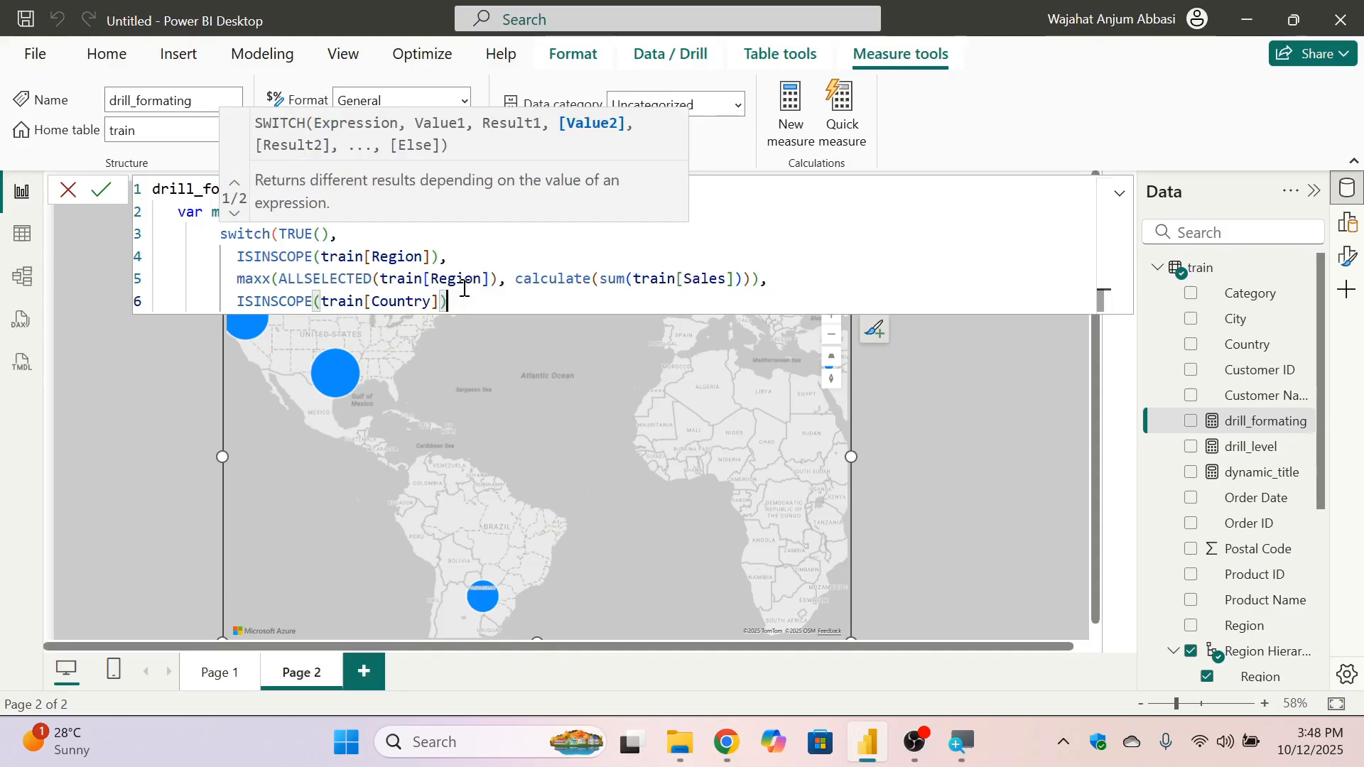
text(,)
Start the Country result on a new line with MAXX and ALLSELECTED over train[Country] as its table argument.
key(shift+Return)
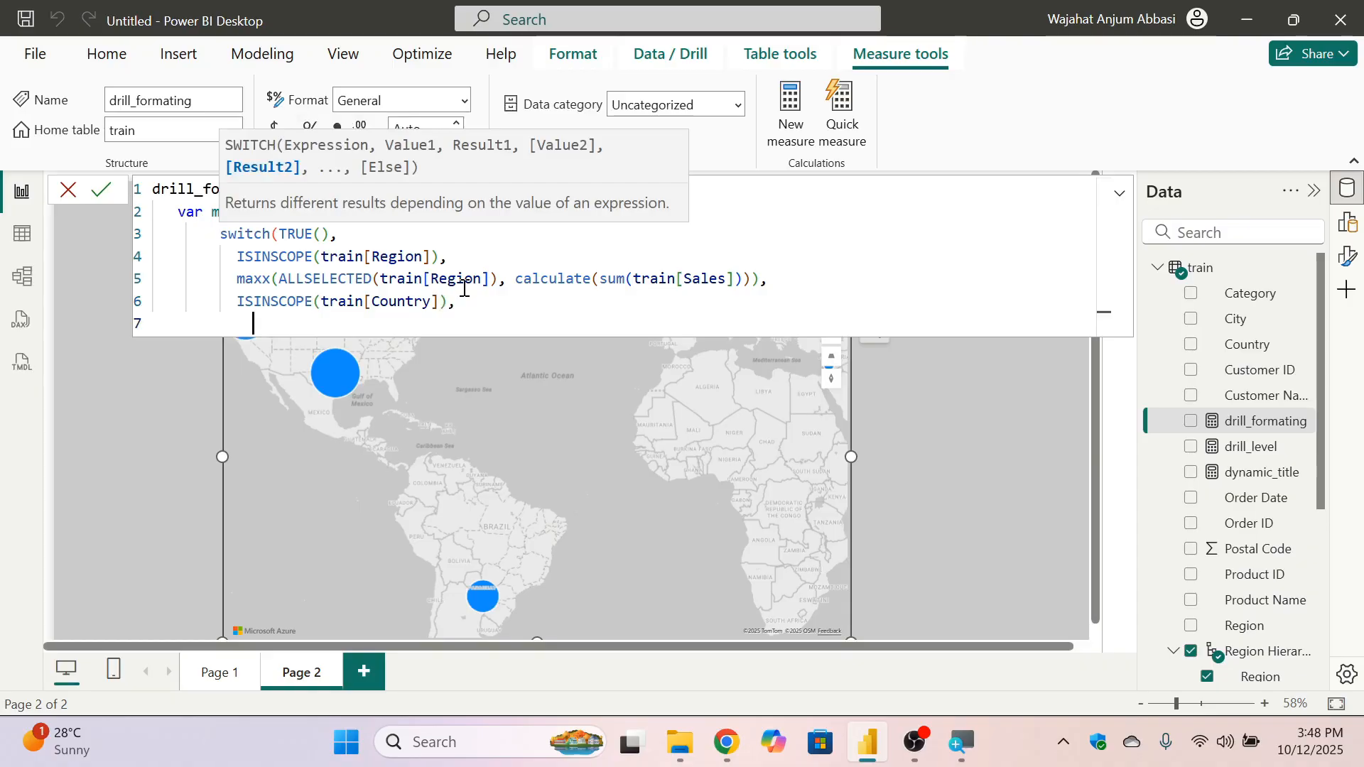
text(maxx()
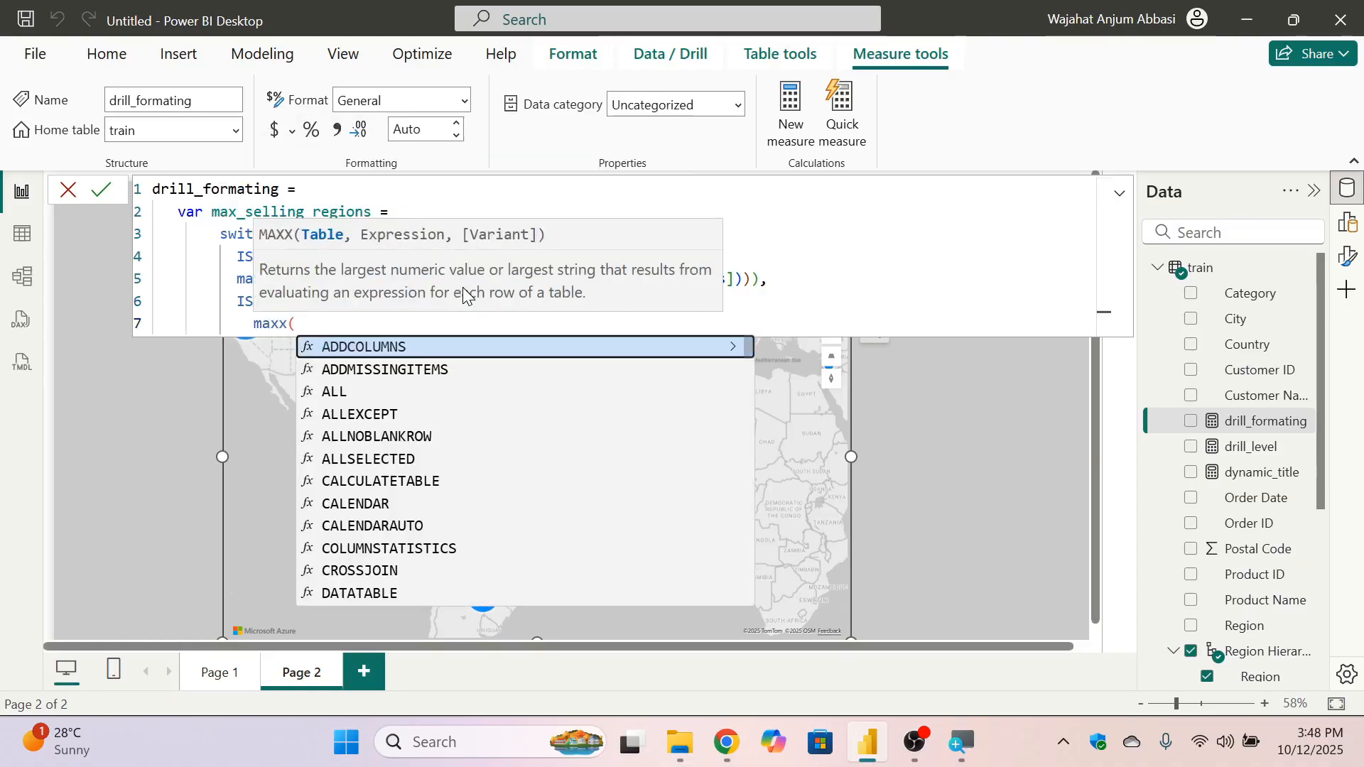
text(allsel)
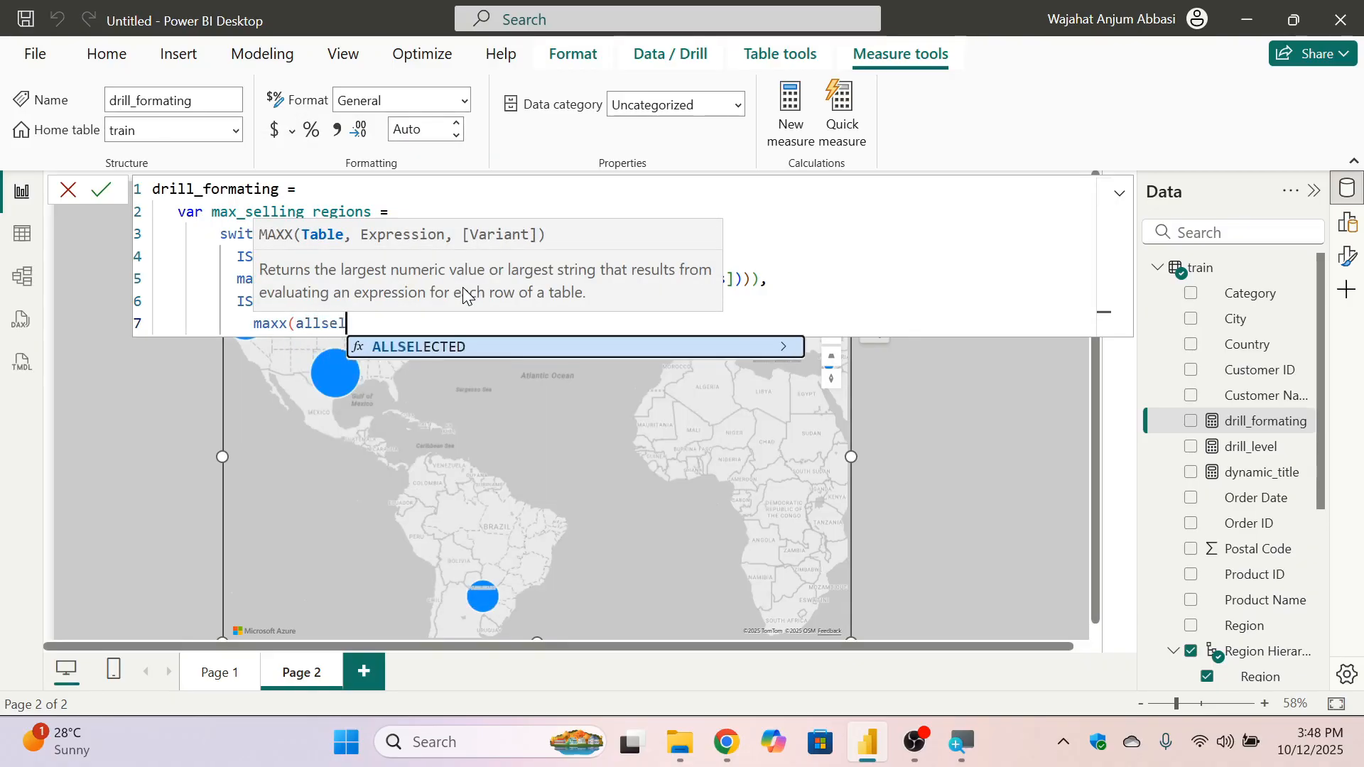
key(Tab)
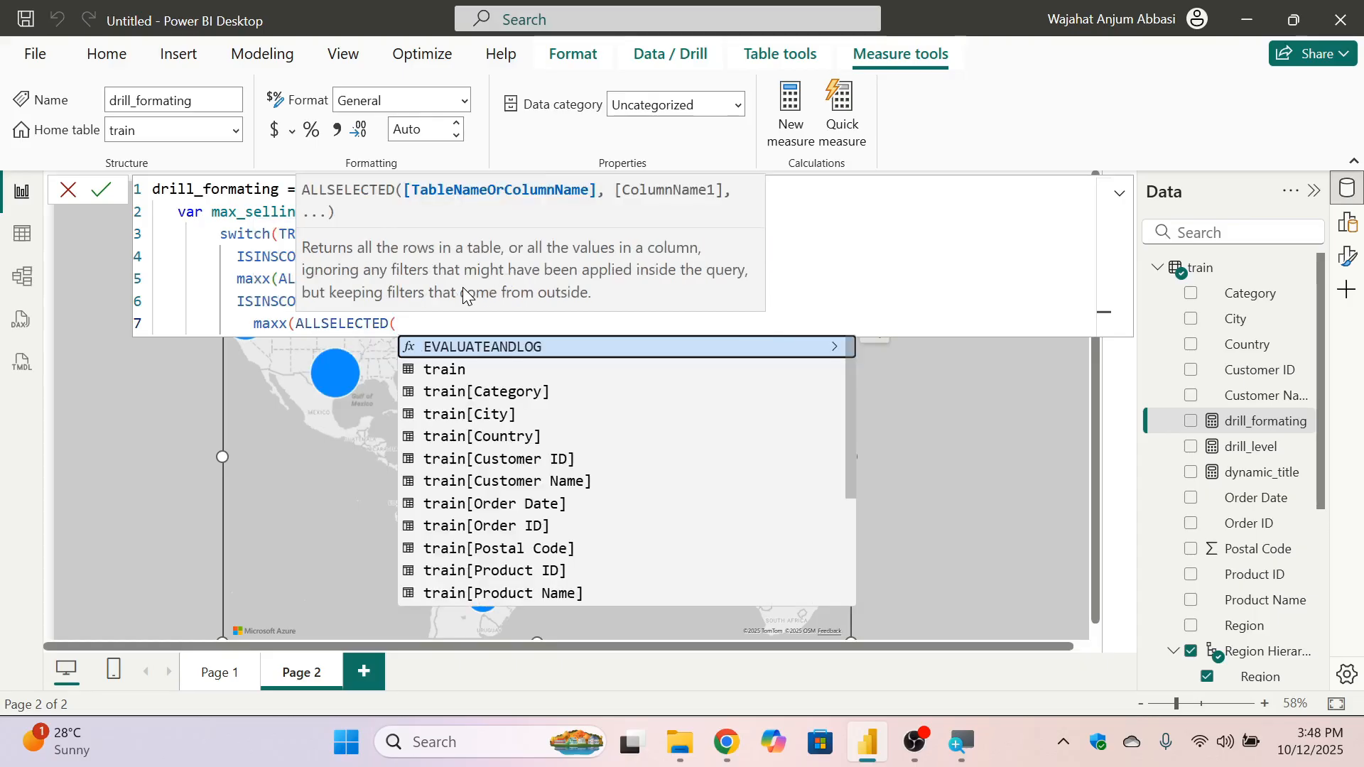
text(count)
key(Tab)
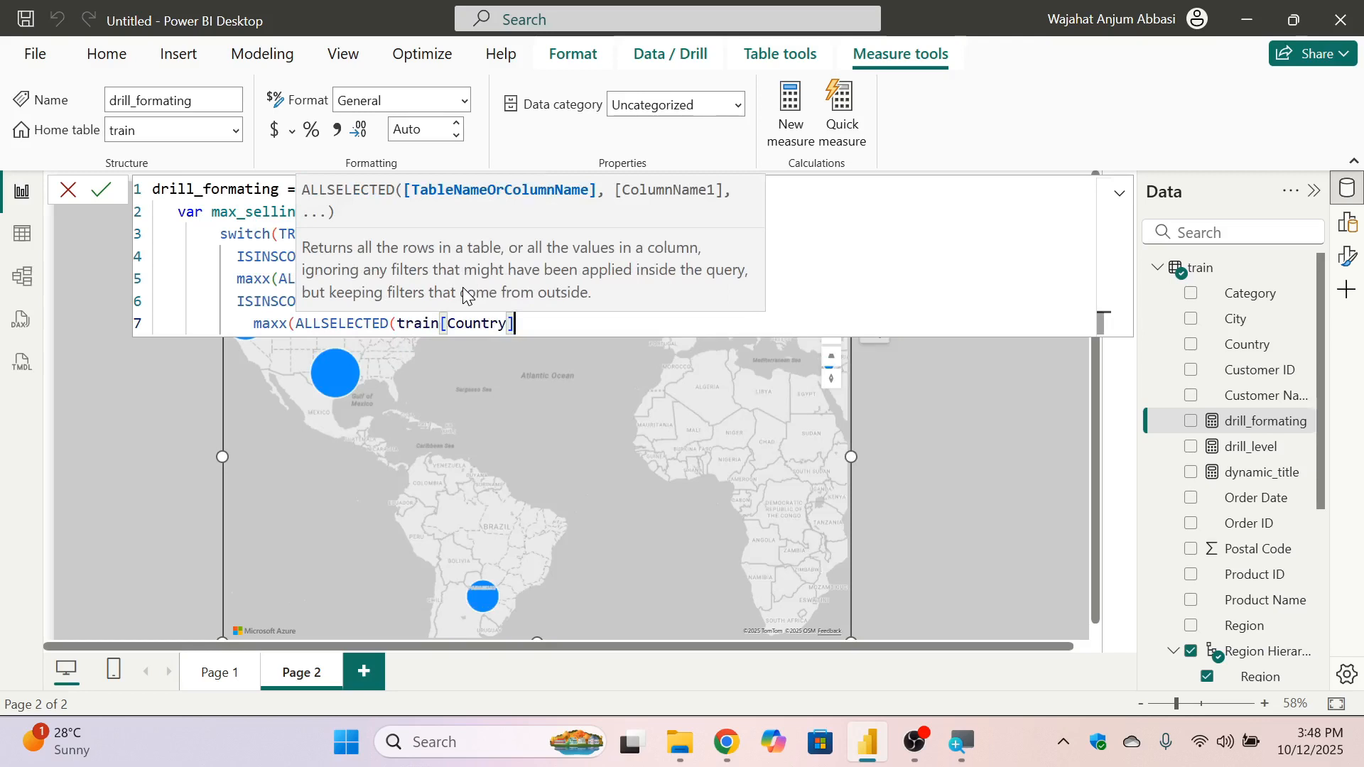
Complete the Country MAXX with CALCULATE(SUM(train[Sales])) as its expression, close the parentheses and end the line with a comma.
text(), cal)
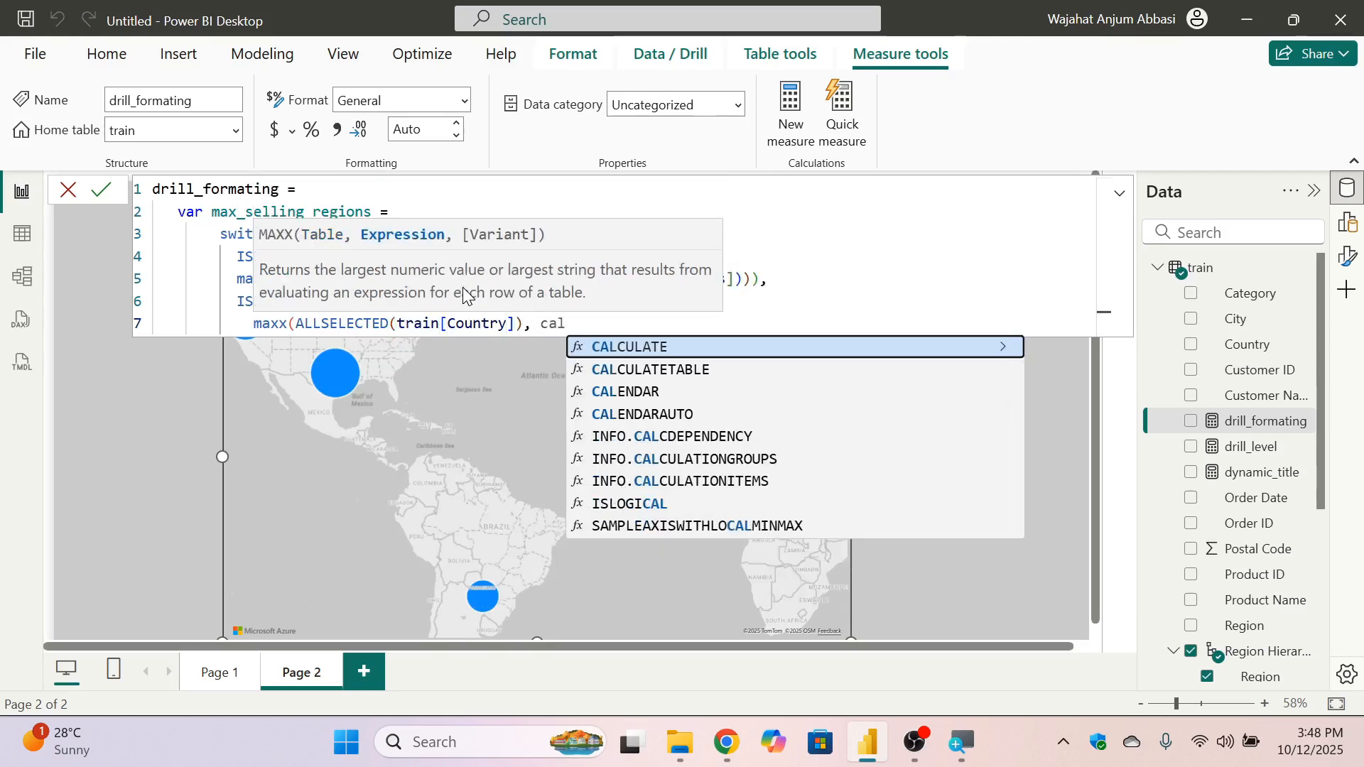
key(Tab)
text(sum(sal)
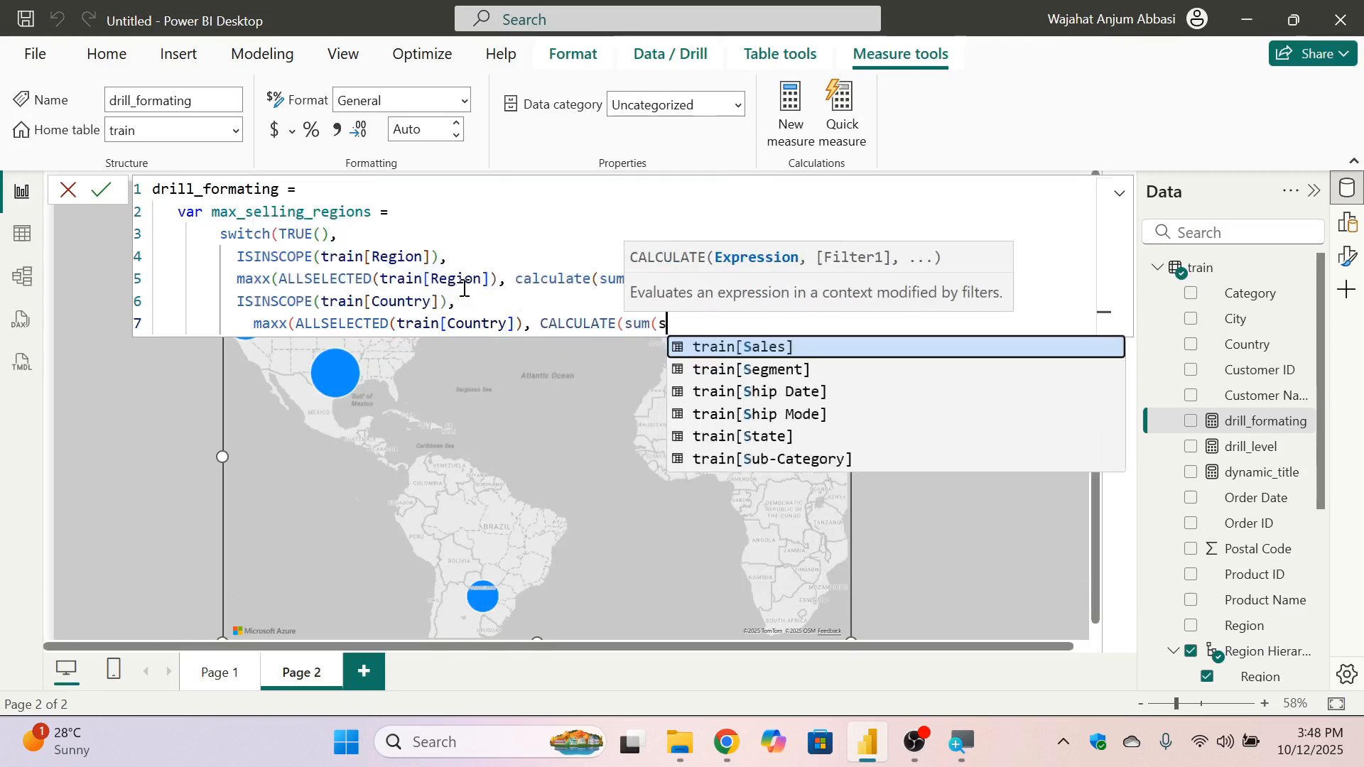
key(Tab)
text()))
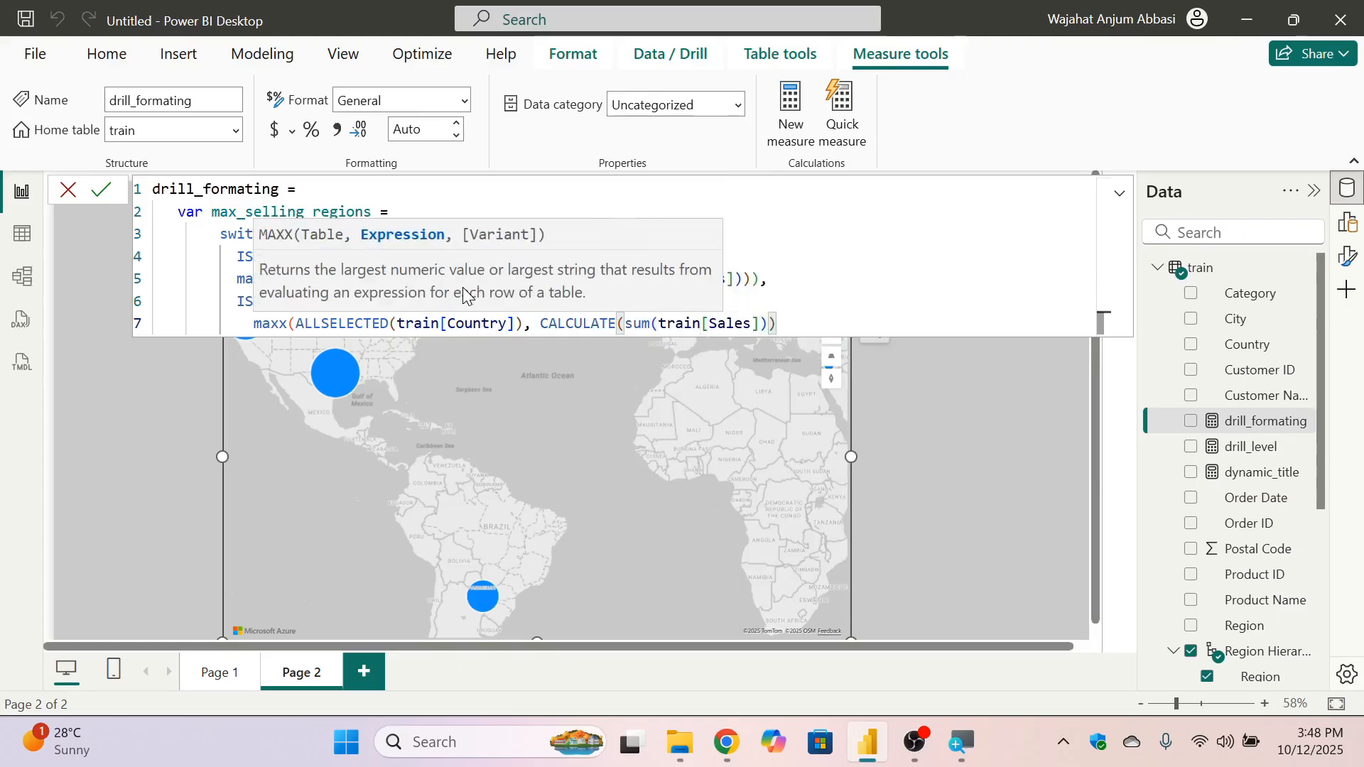
text())
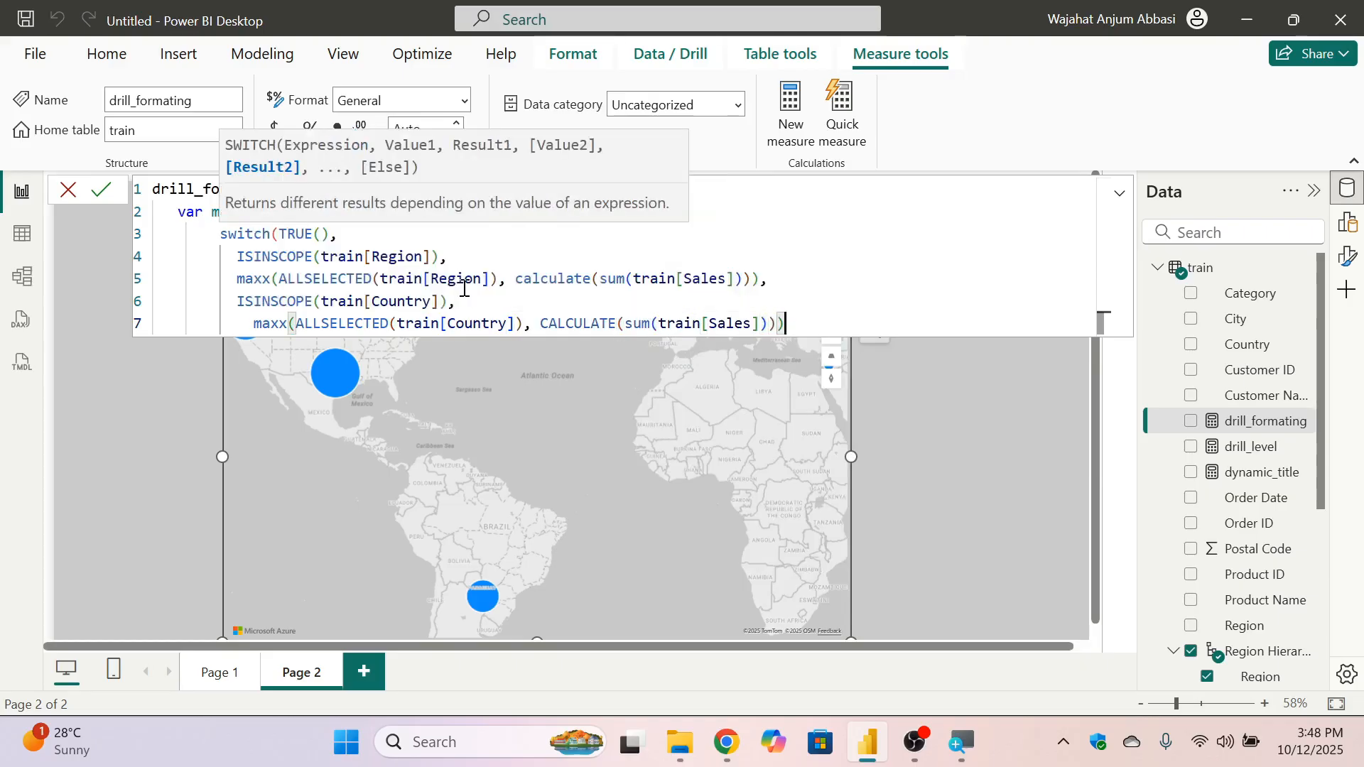
text(,)
Begin the third SWITCH condition with an ISINSCOPE function on a new line below the Country result.
key(Return)
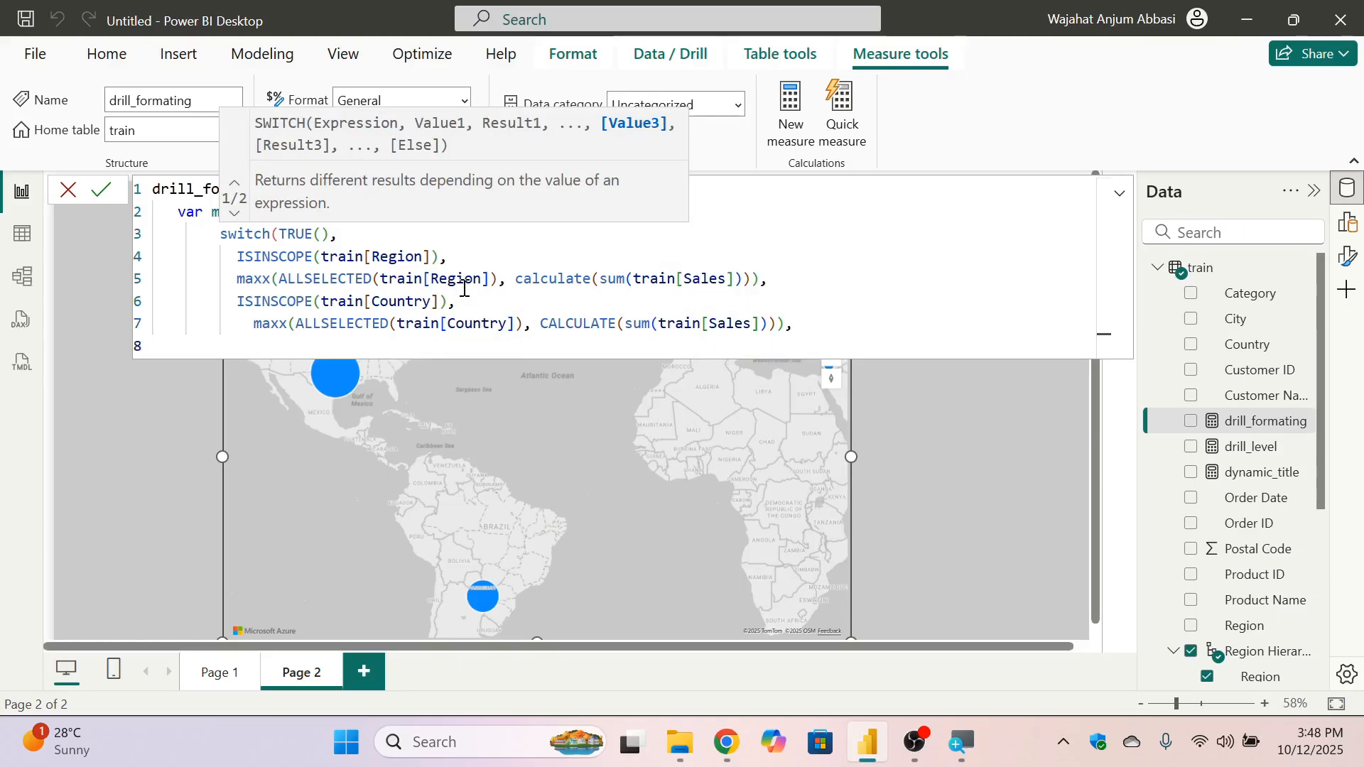
text(isinn)
key(BackSpace)
text(s)
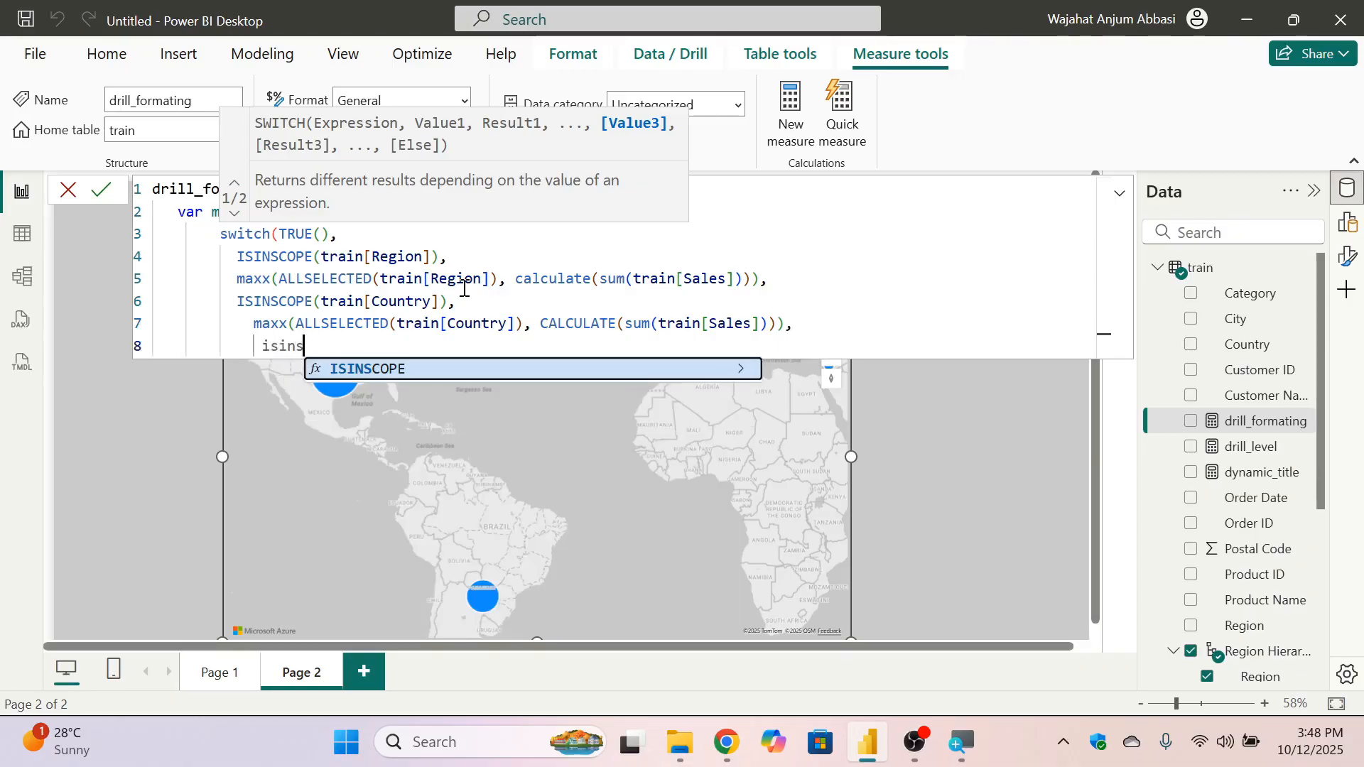
text(c)
key(Tab)
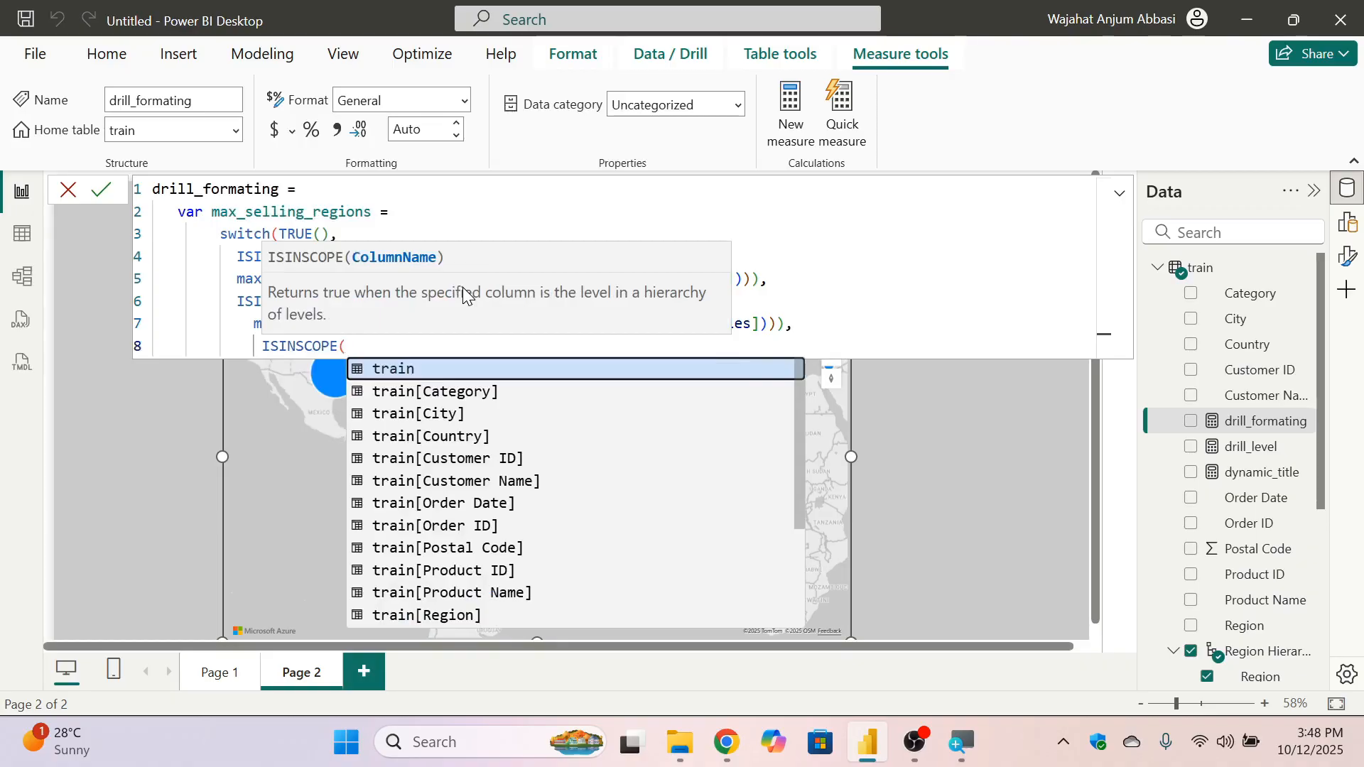
text(allse)
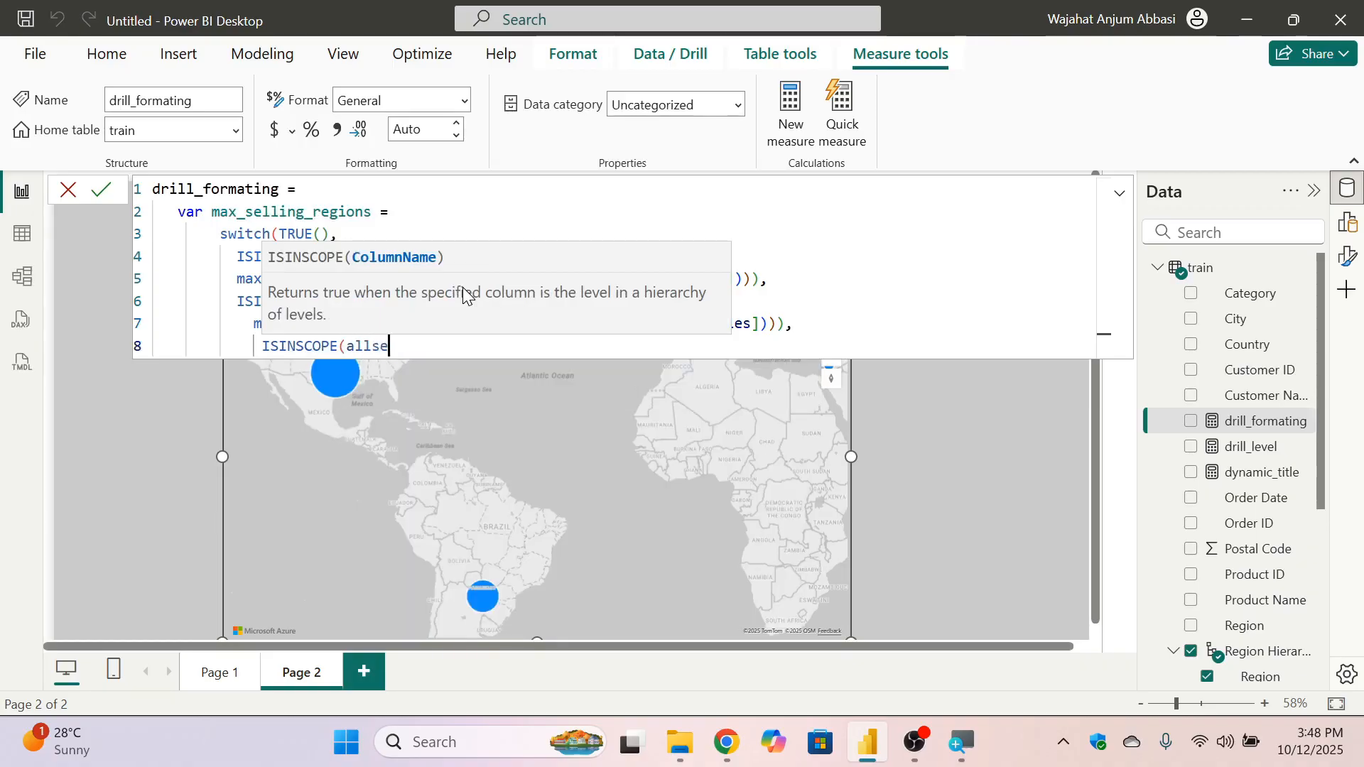
key(BackSpace)
key(BackSpace)
key(BackSpace)
key(BackSpace)
text(a)
key(BackSpace)
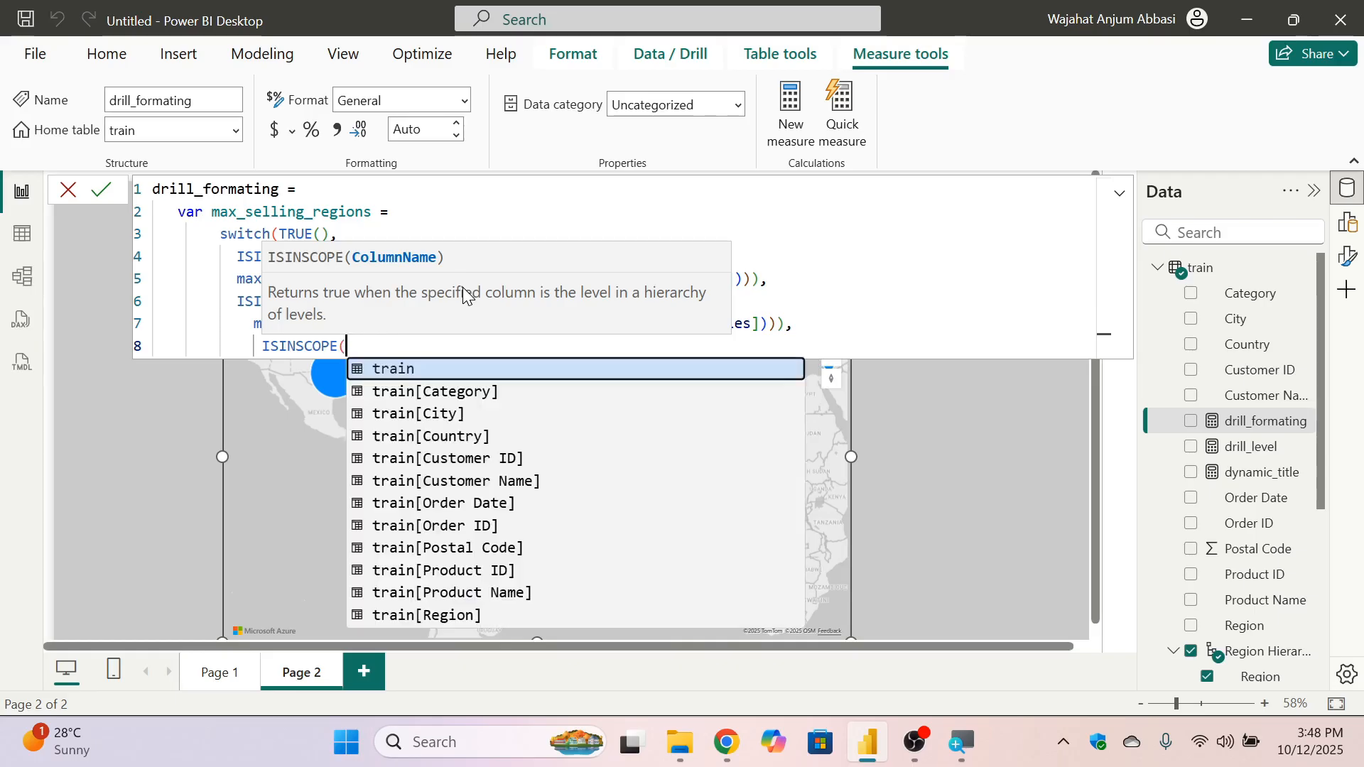
Enter train[State] as the column of the third ISINSCOPE condition, close it and add a comma.
text(st)
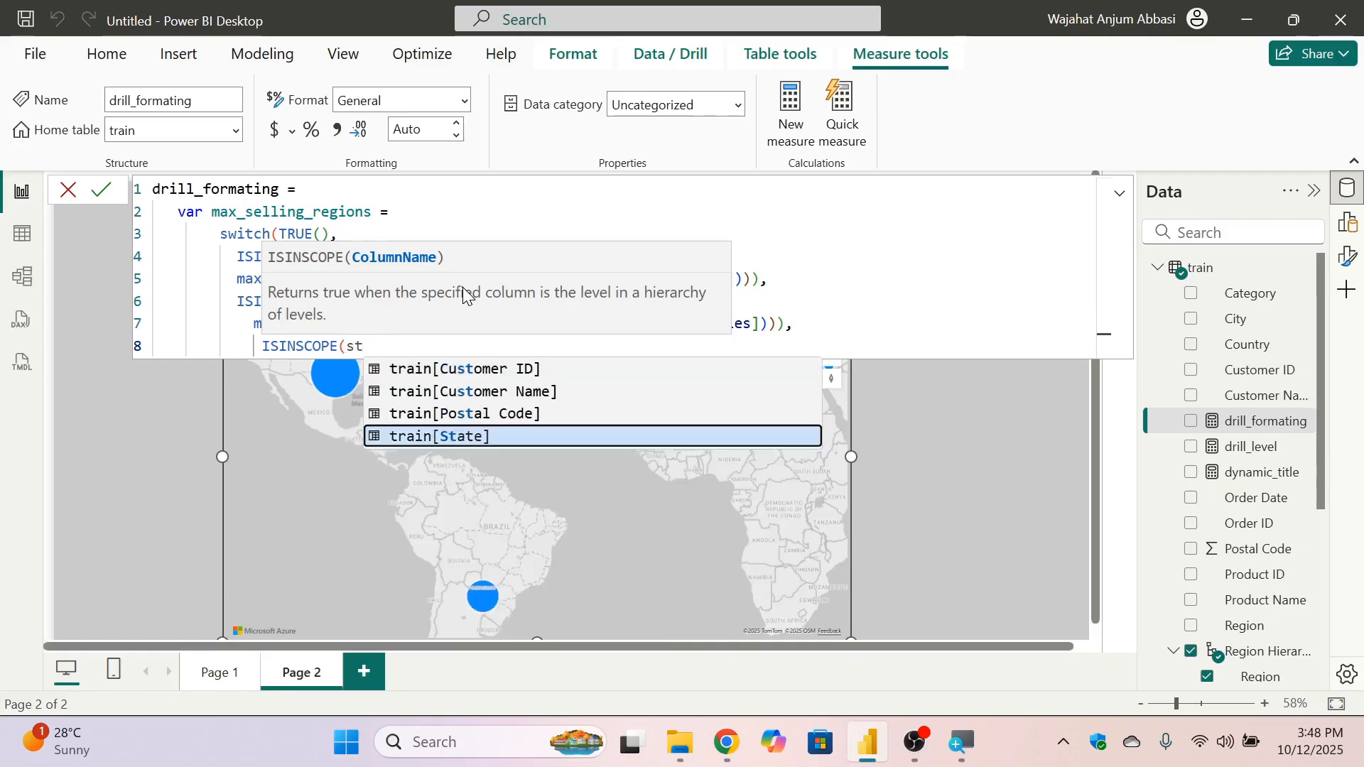
key(Tab)
text(),)
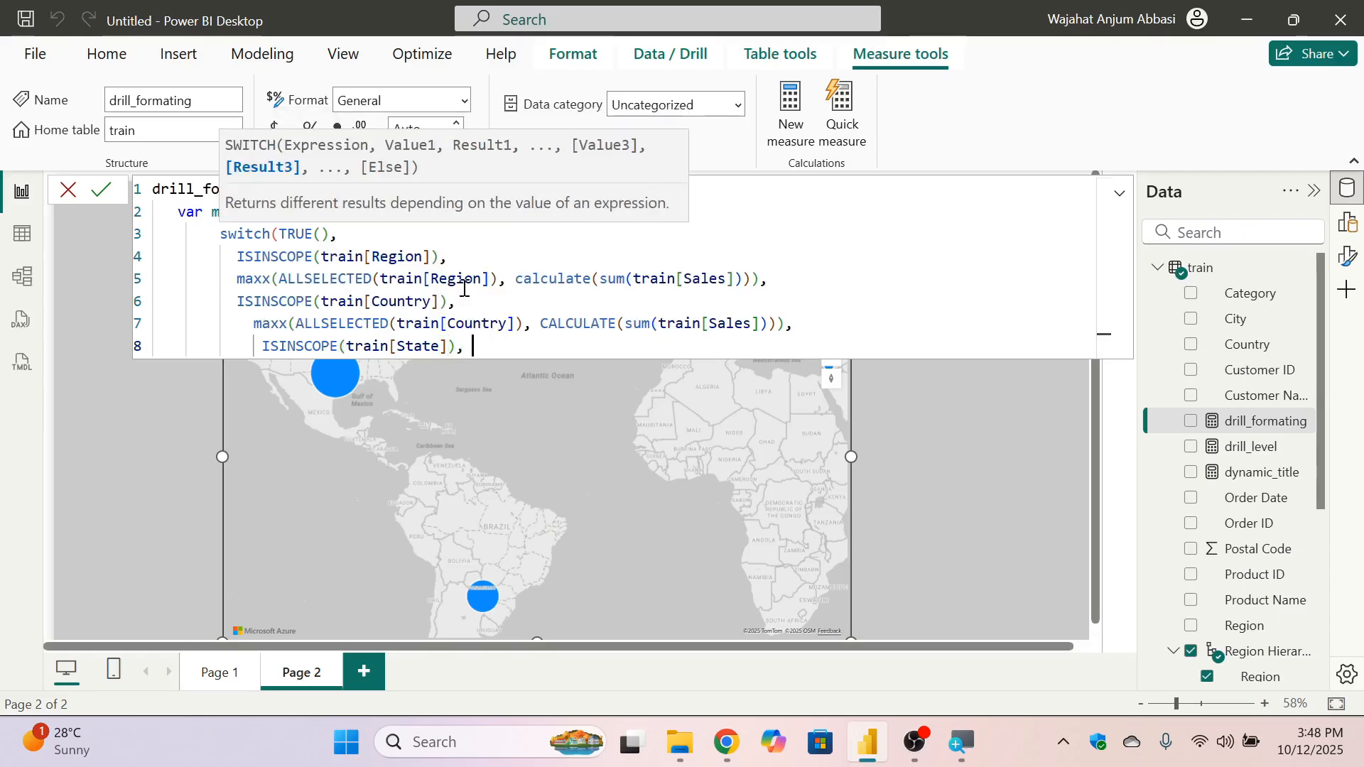
Start the State result on a new line with MAXX and ALLSELECTED over train[State] as its table argument.
key(shift+Return)
text(m)
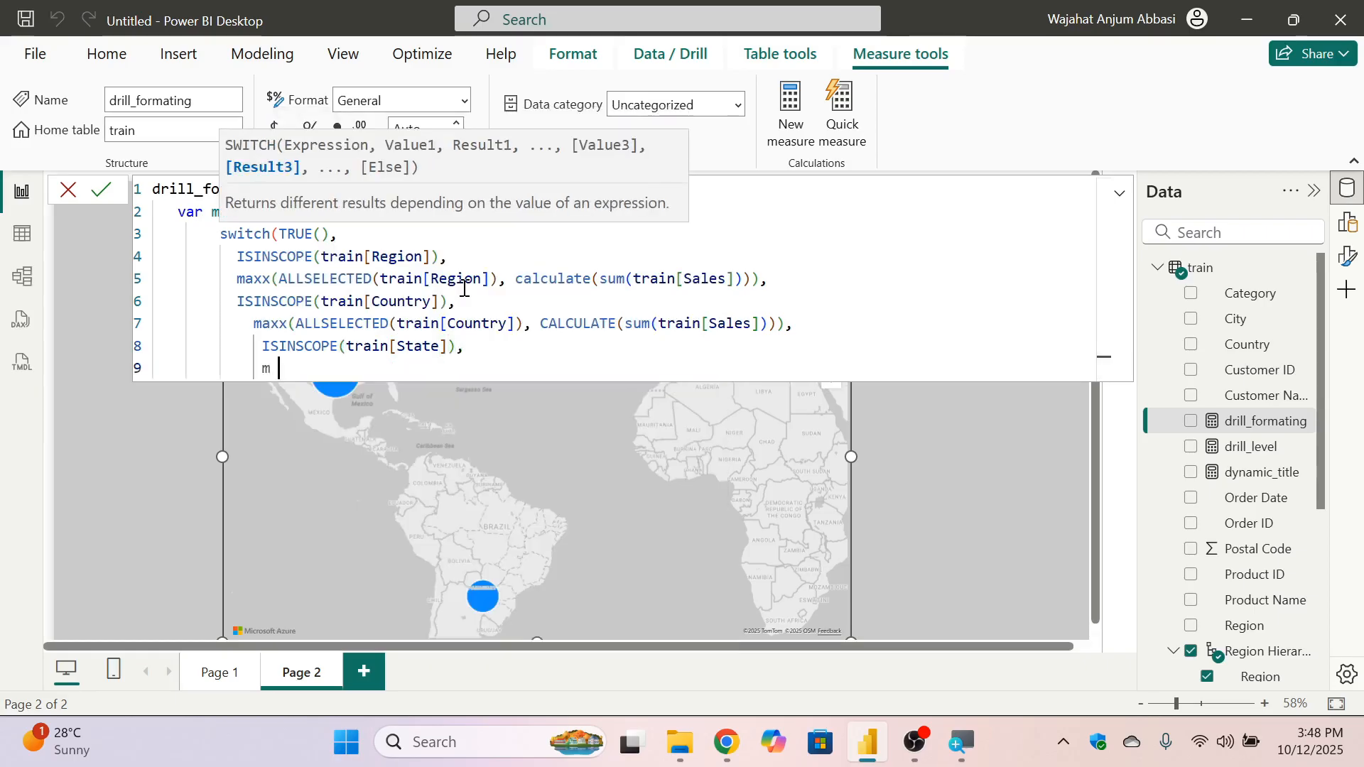
key(BackSpace)
key(BackSpace)
text(maxx()
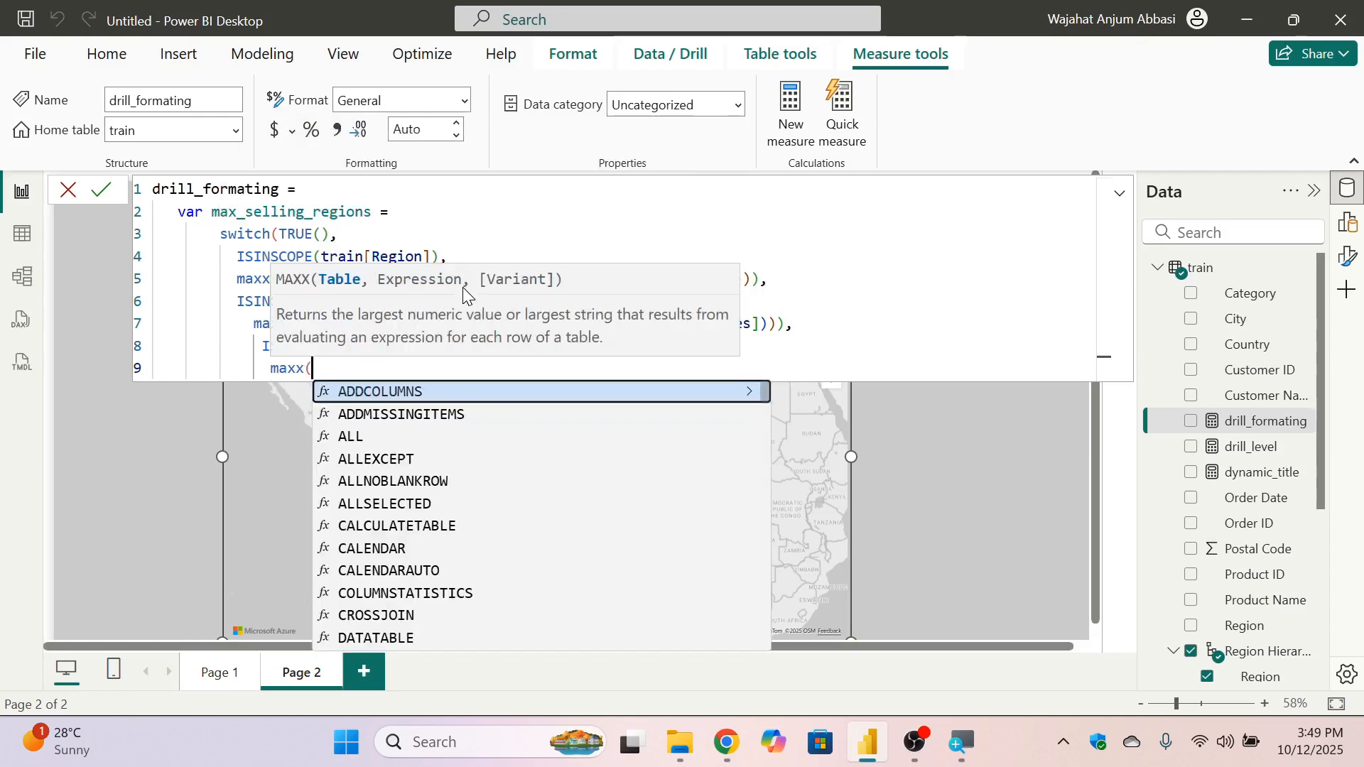
text(allse)
key(Tab)
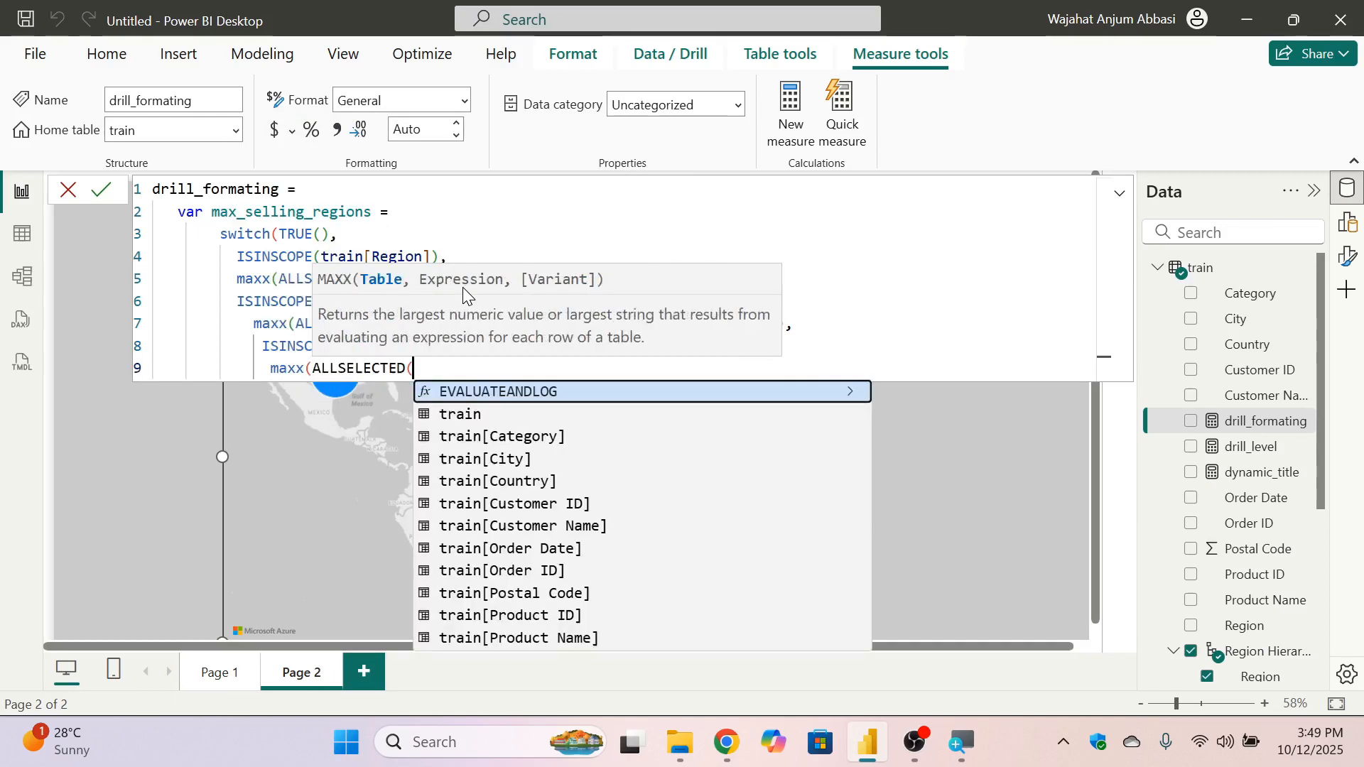
text(sta)
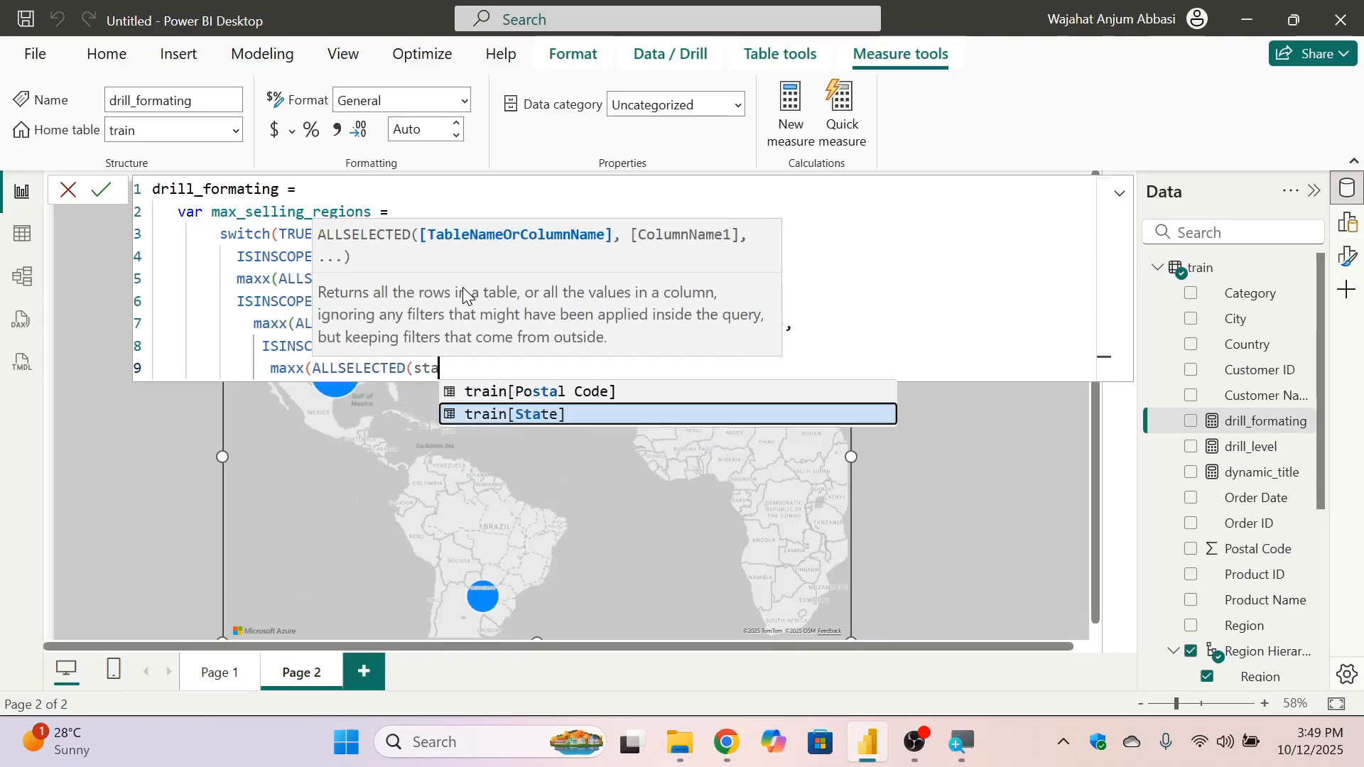
key(Tab)
Add CALCULATE(SUM(train[Sales])) as the expression of the State MAXX, followed by a comma.
text(), cal)
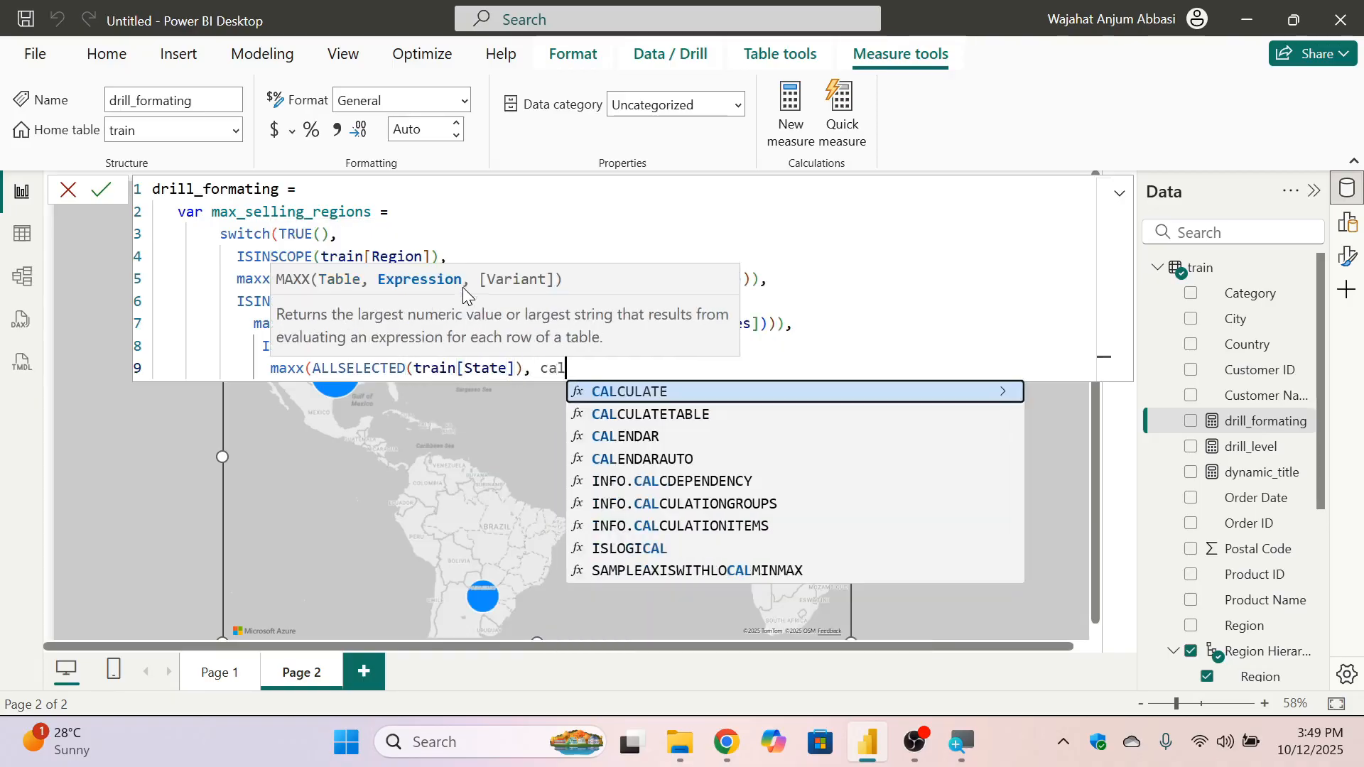
key(Tab)
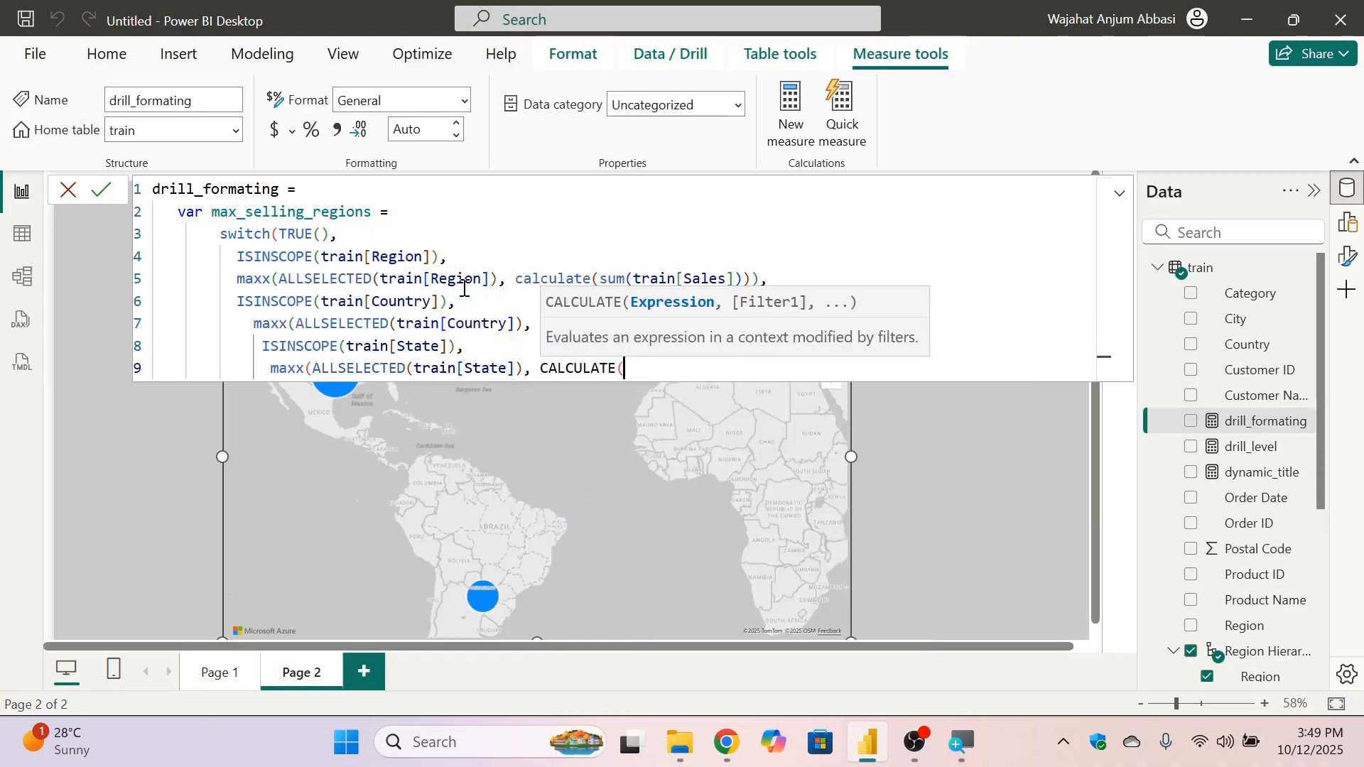
text(sum(sales)
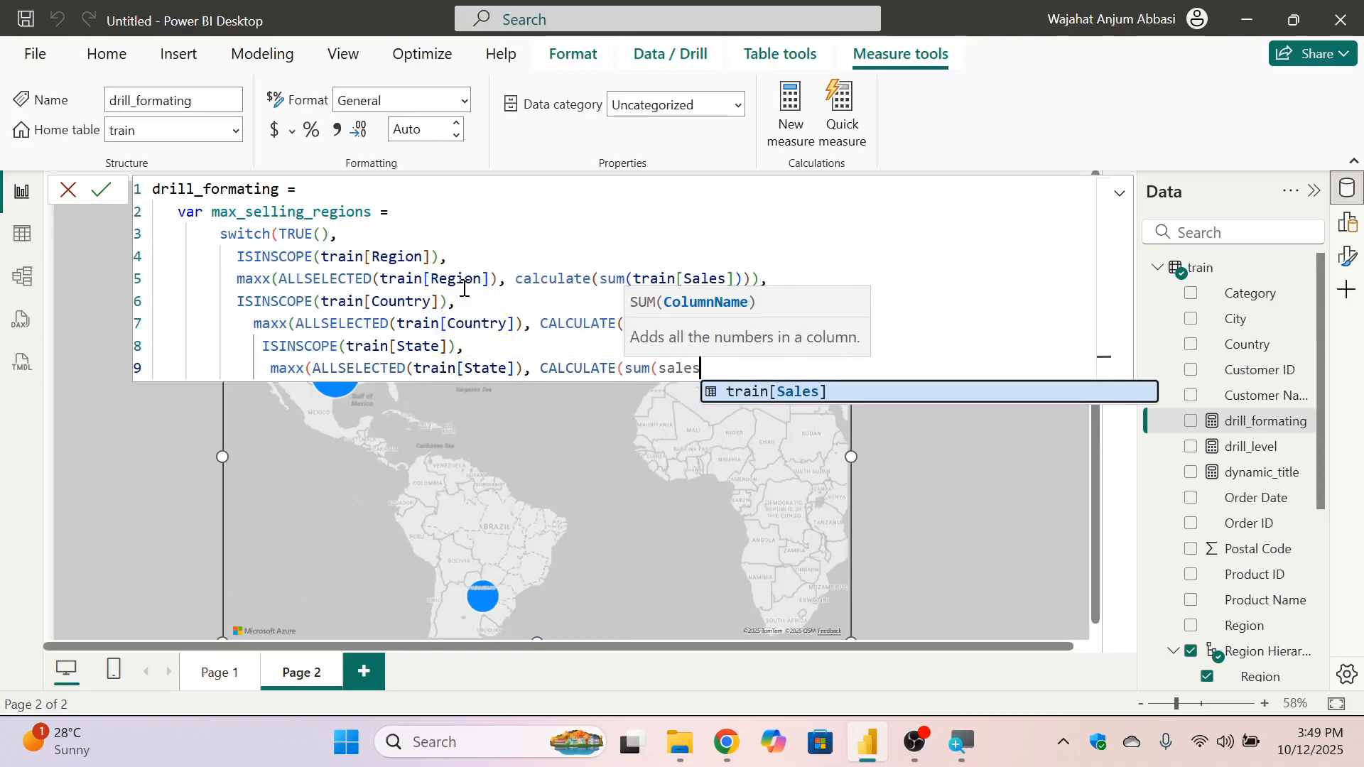
key(Tab)
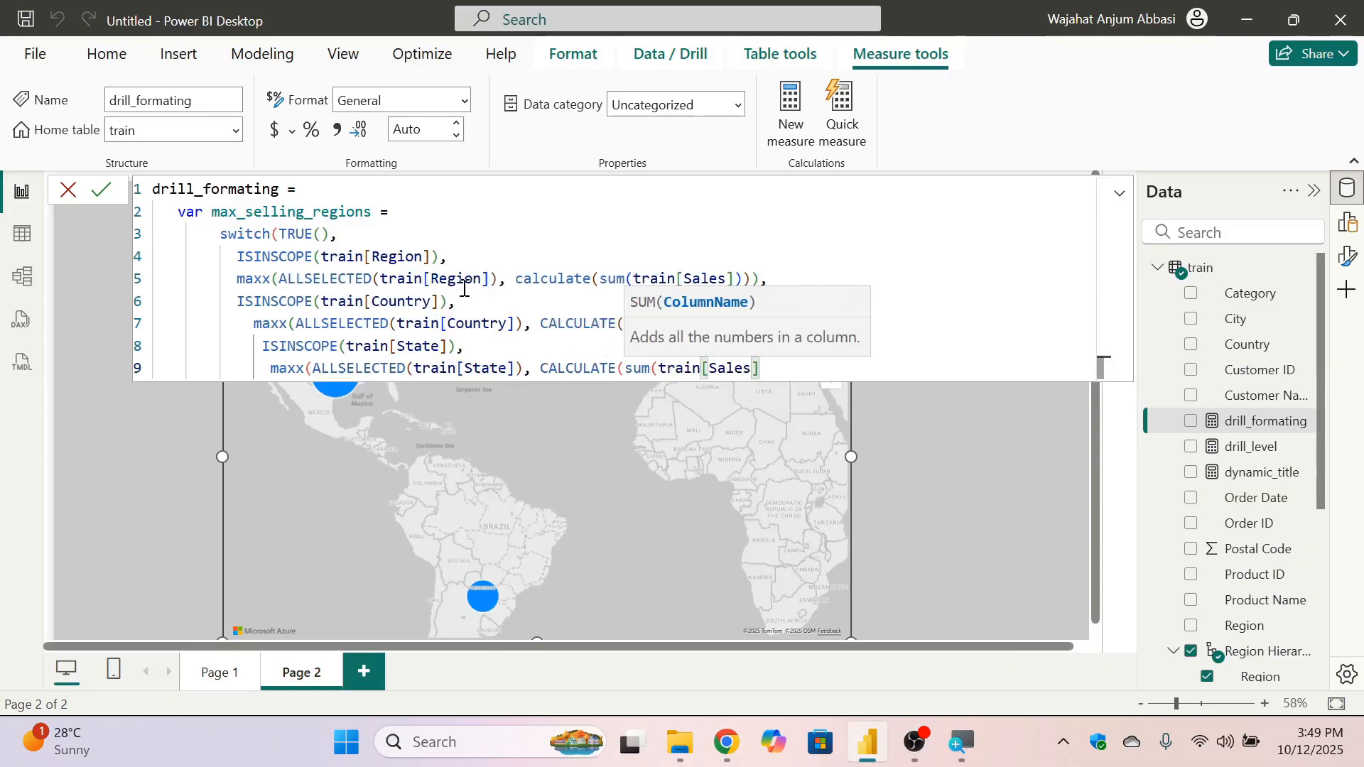
text()),)
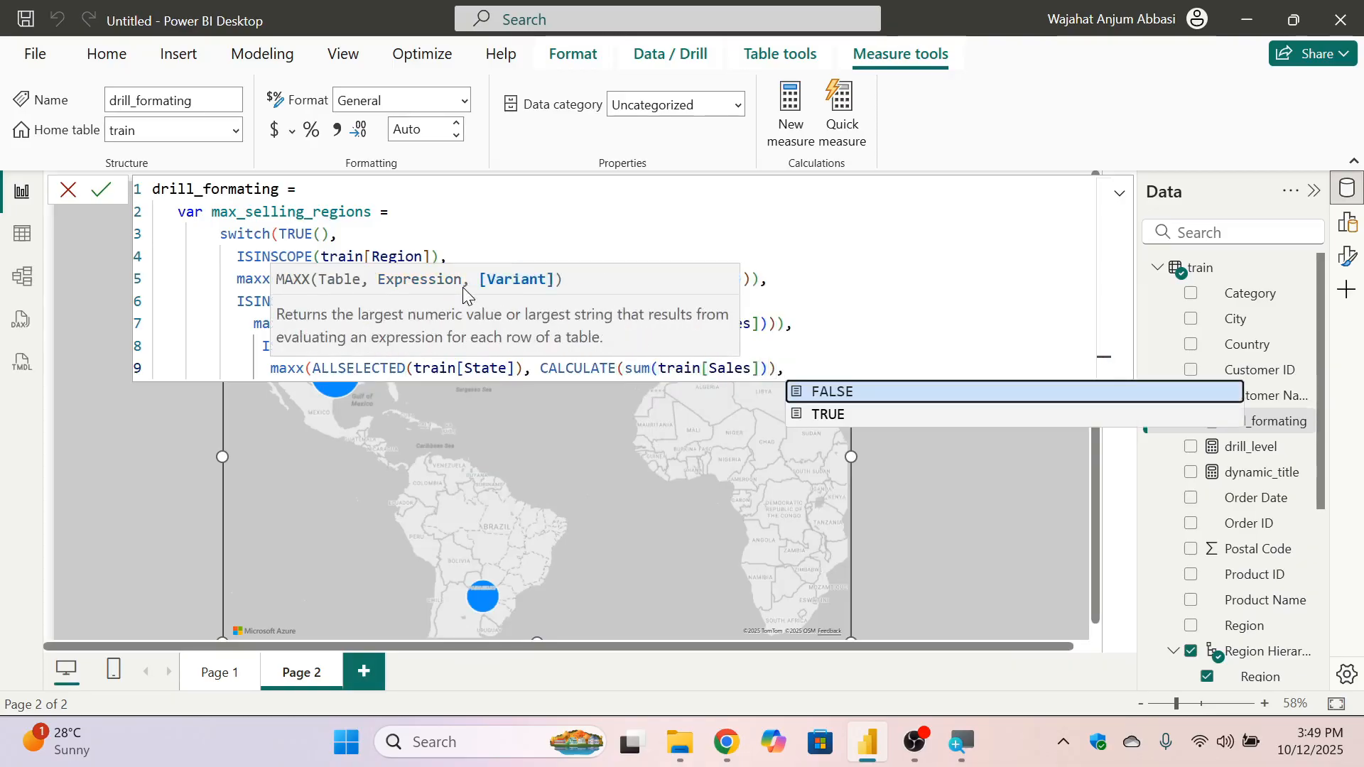
Correct the end of the State result by closing its MAXX function with a parenthesis before the trailing comma.
key(BackSpace)
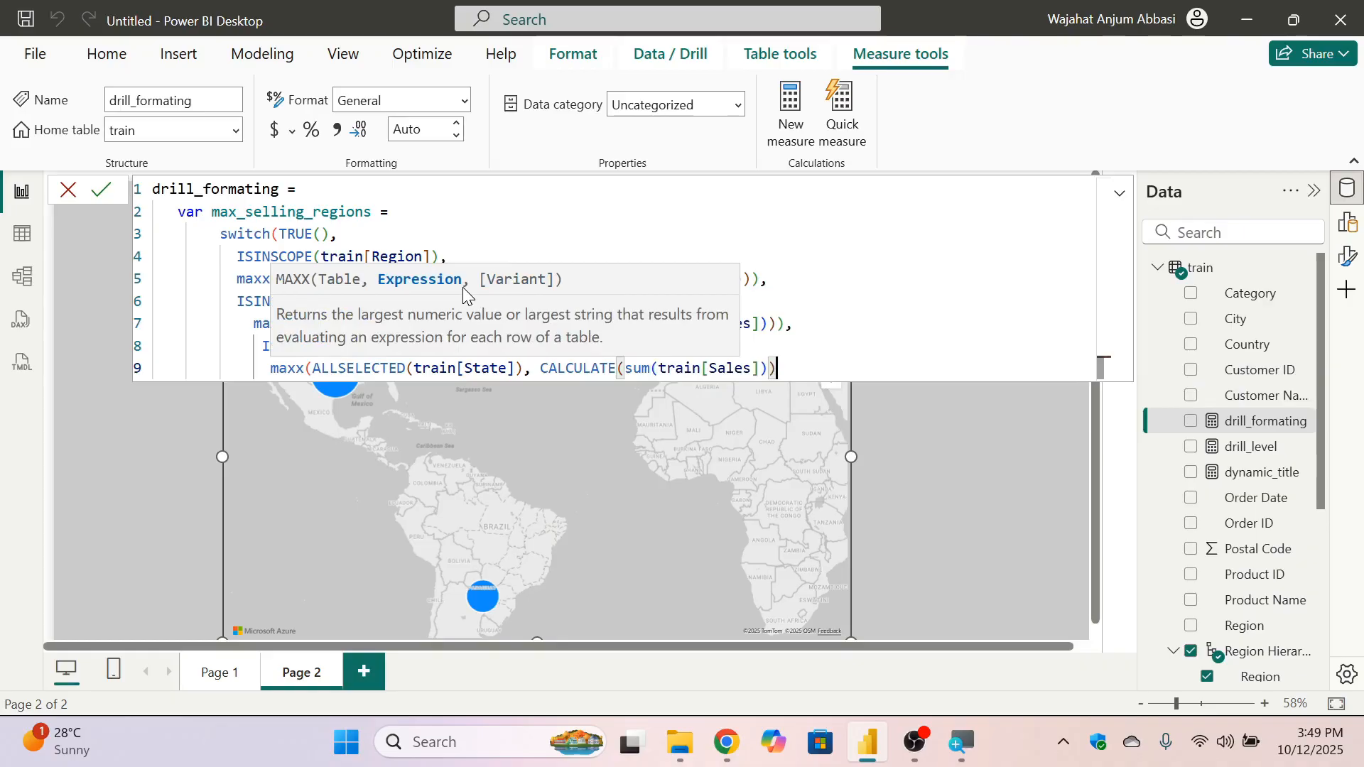
text())
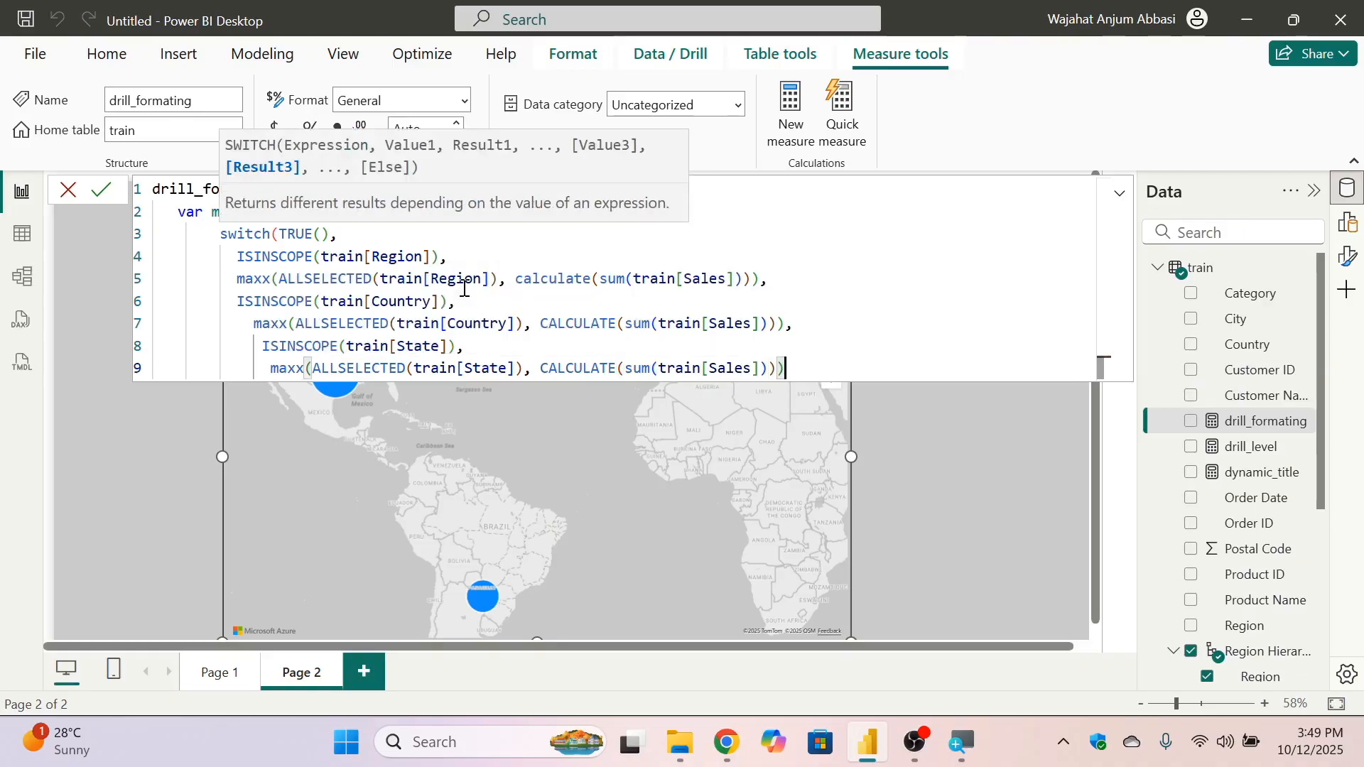
text(,)
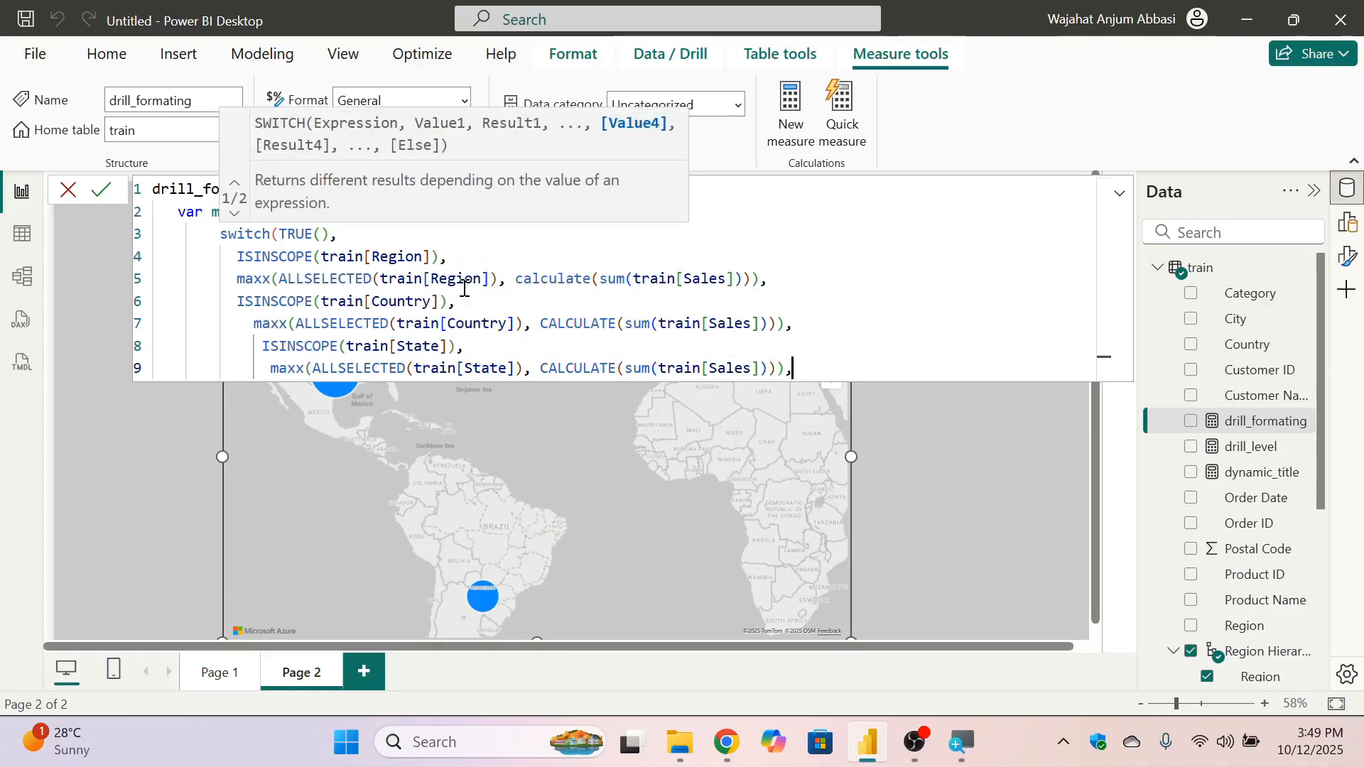
Add a fourth SWITCH condition, ISINSCOPE(train[City]), on a new line below the State result, followed by a comma.
key(Return)
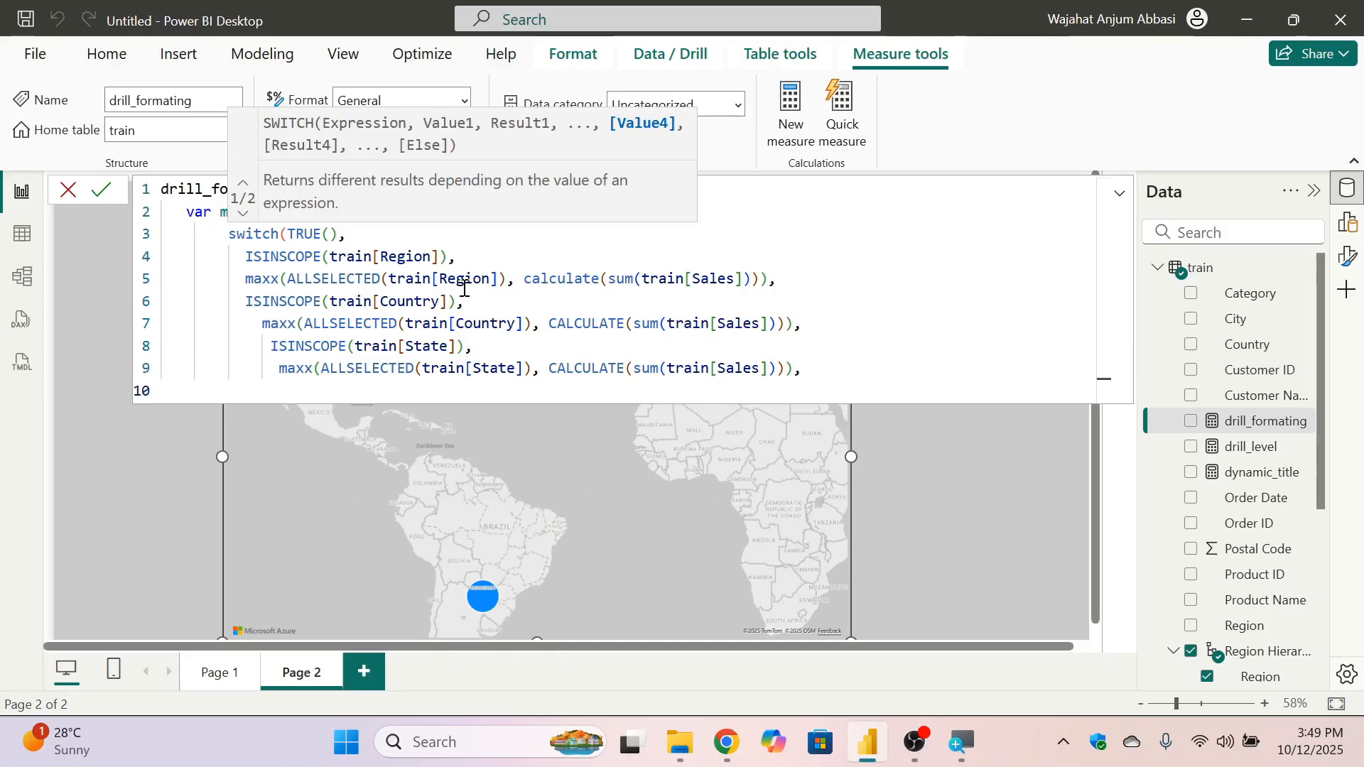
text(isi)
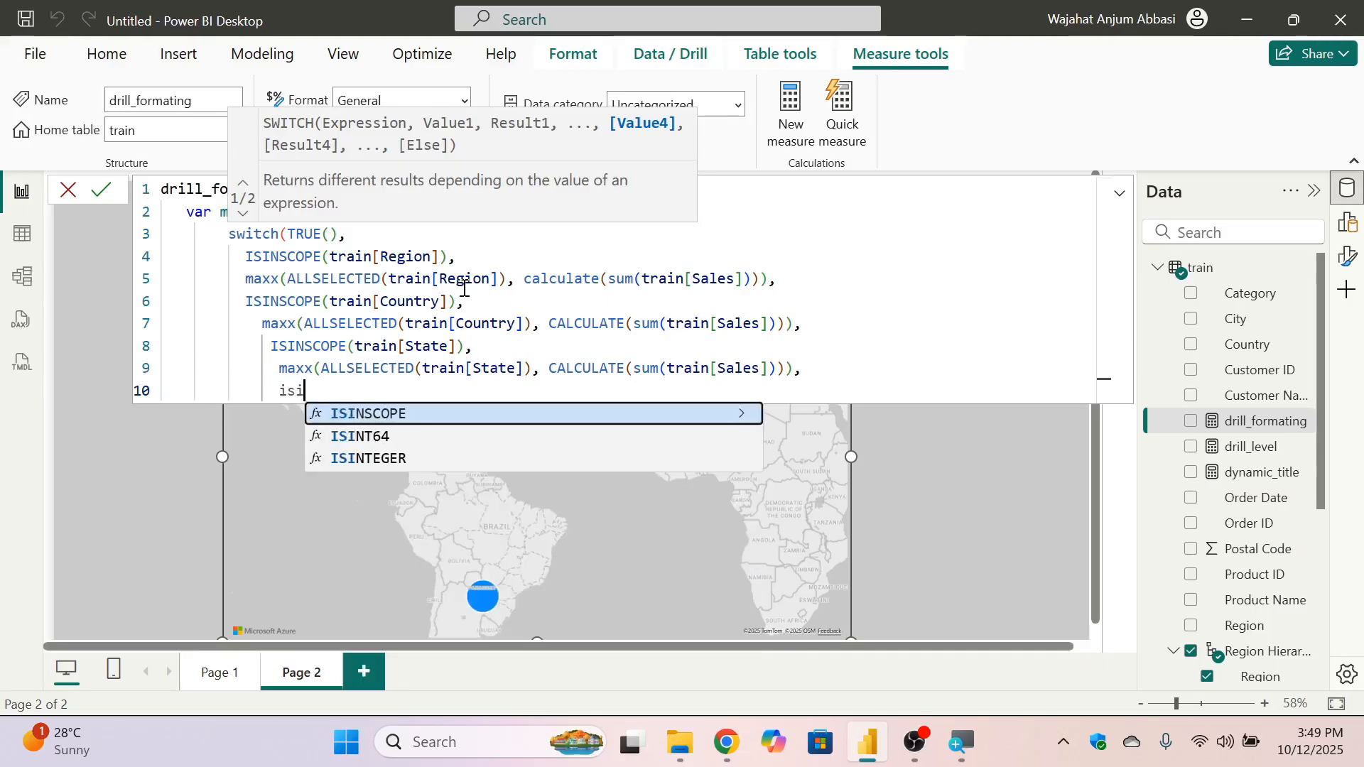
key(Tab)
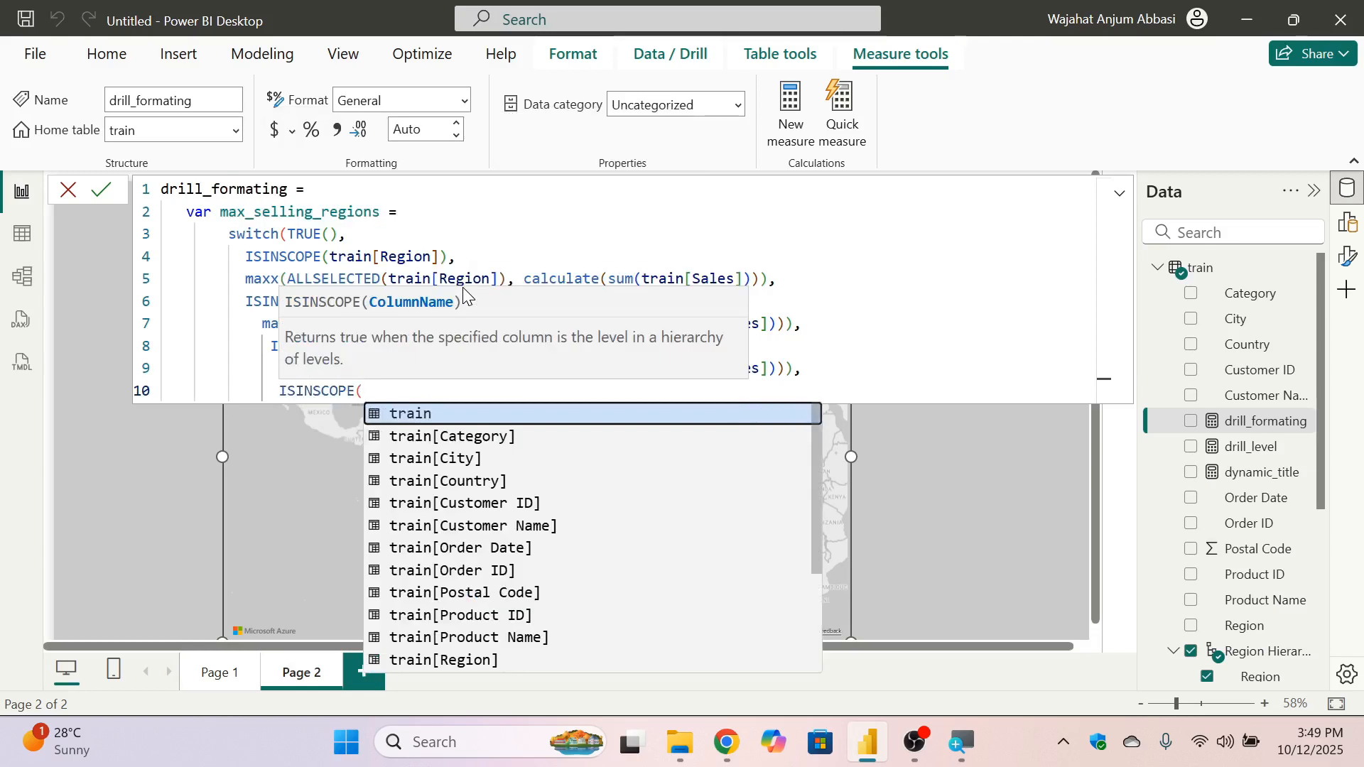
text(city)
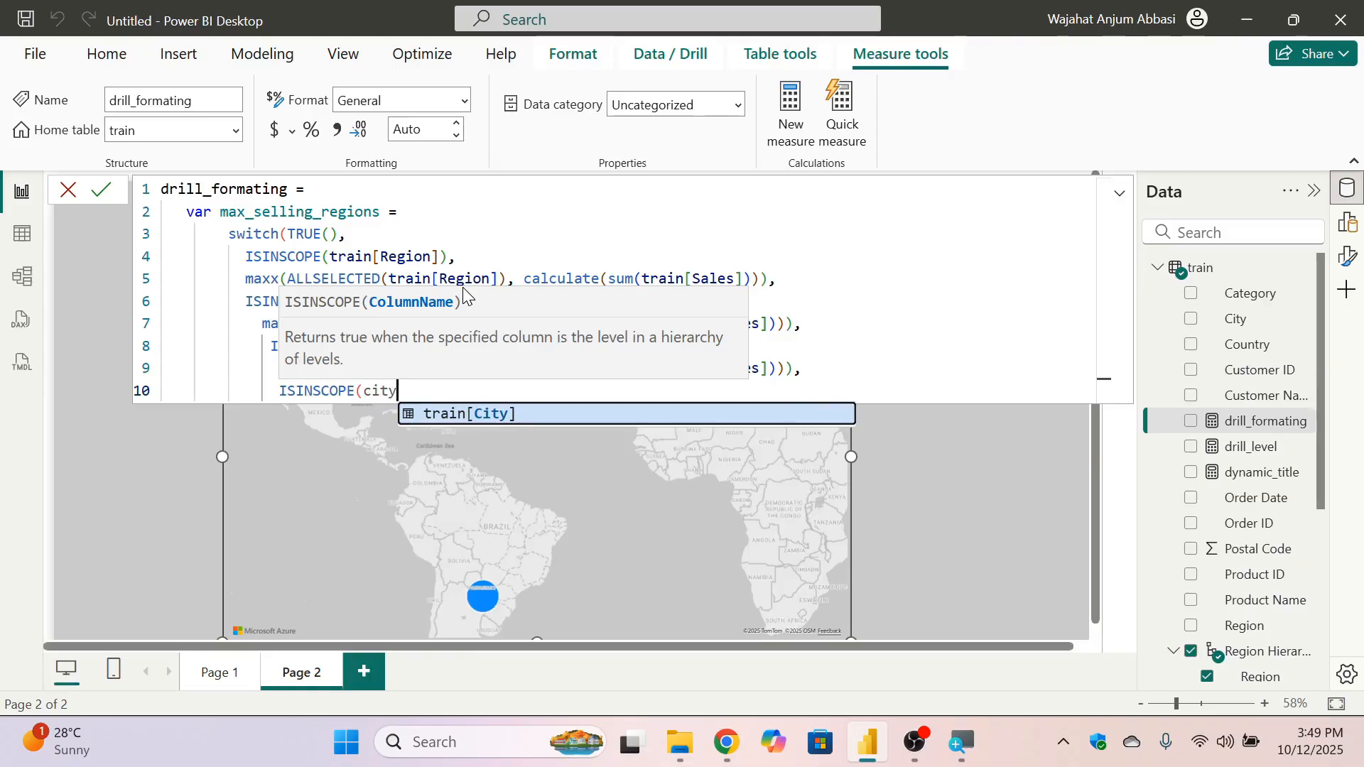
key(Tab)
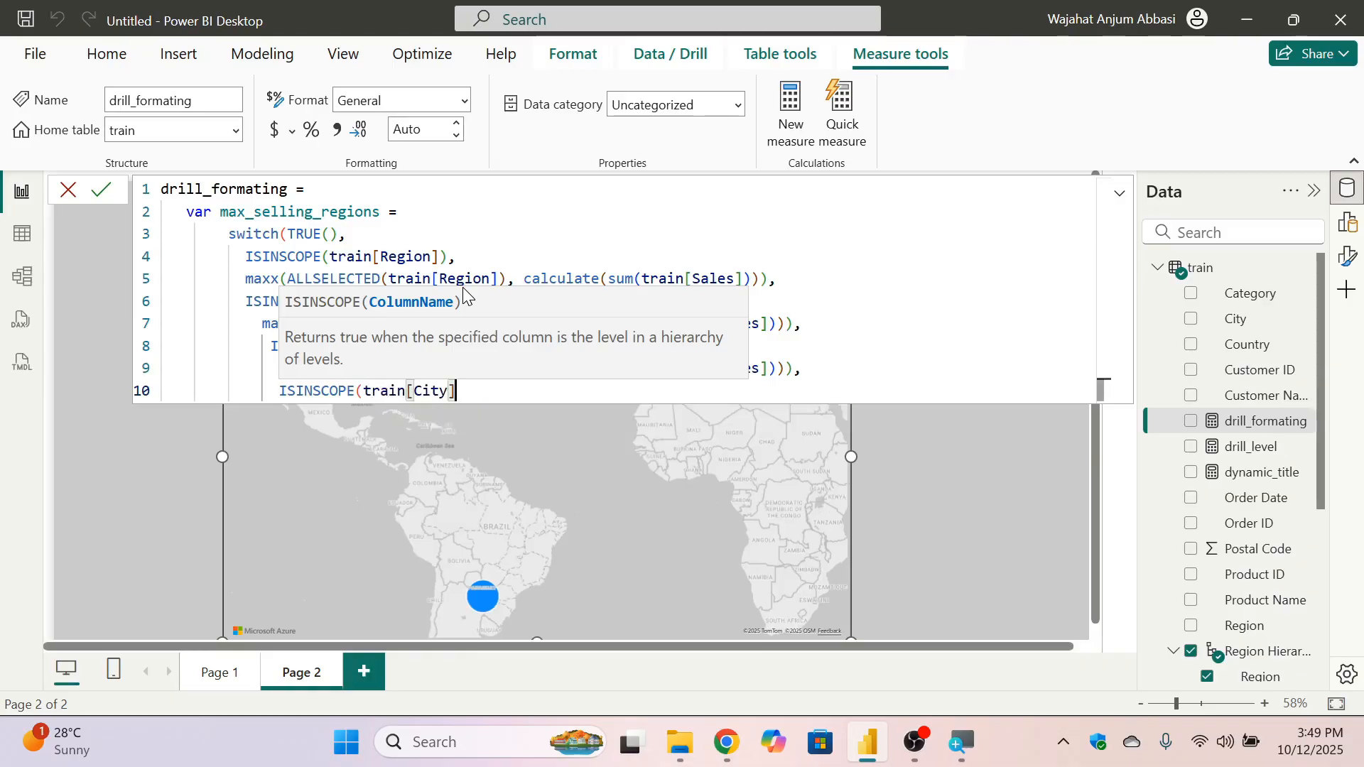
text(),)
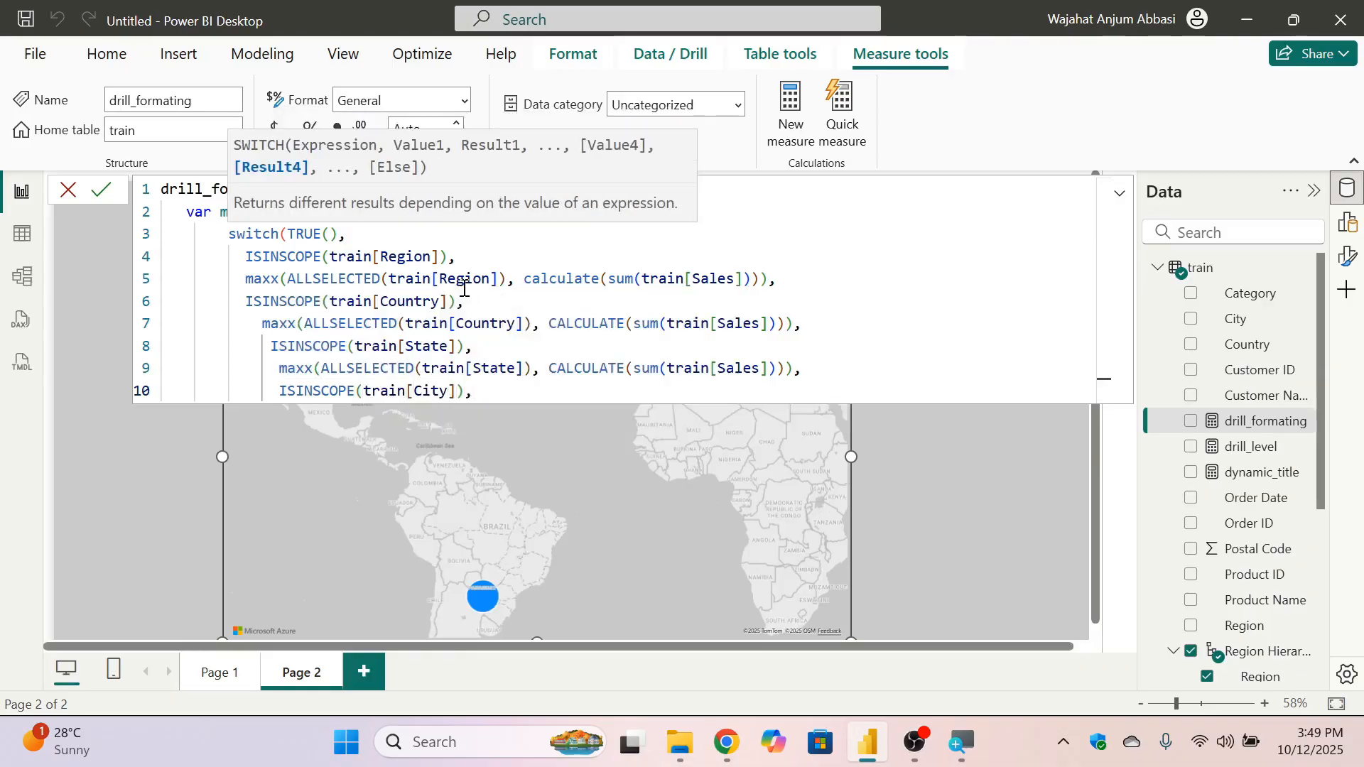
Start the City result on a new line with MAXX and ALLSELECTED(train[City]) as its table argument.
key(shift+Return)
text(ma)
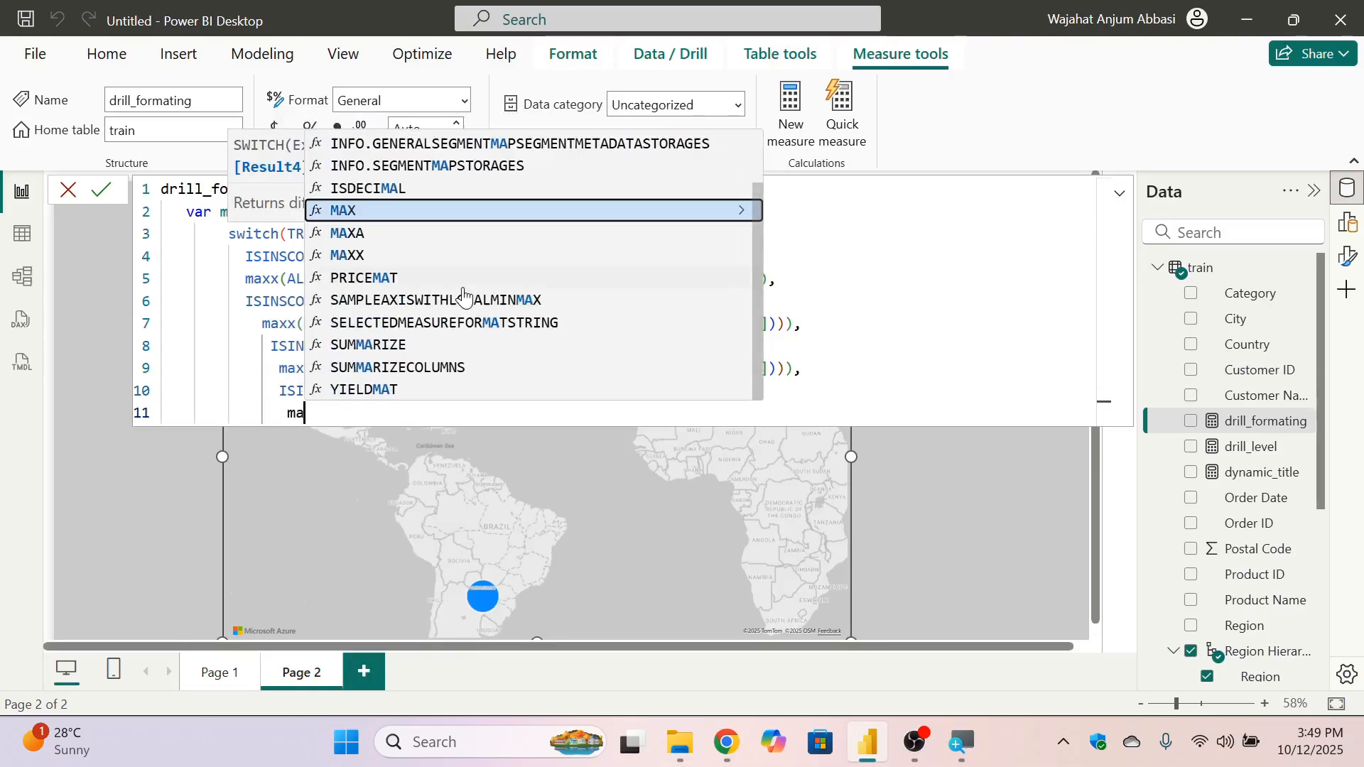
text(xx(alls)
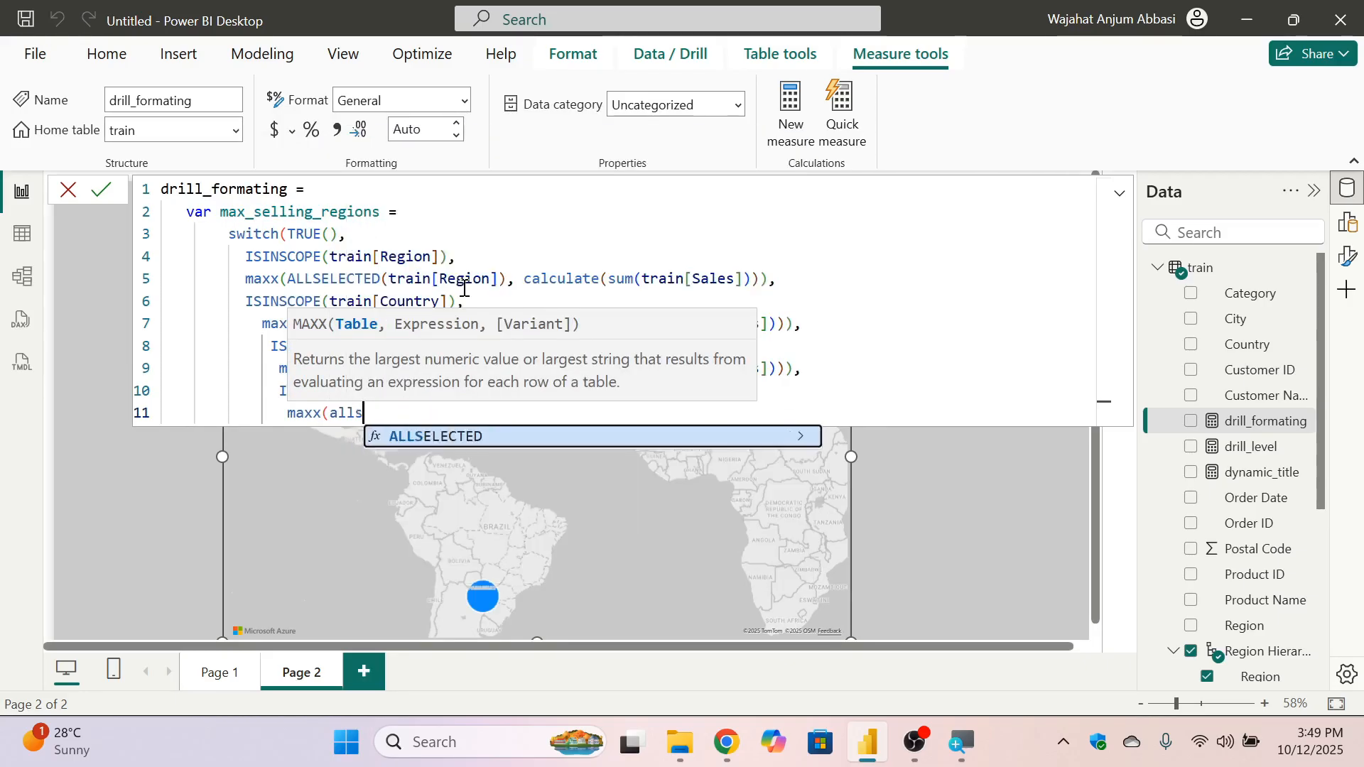
key(Tab)
text(()
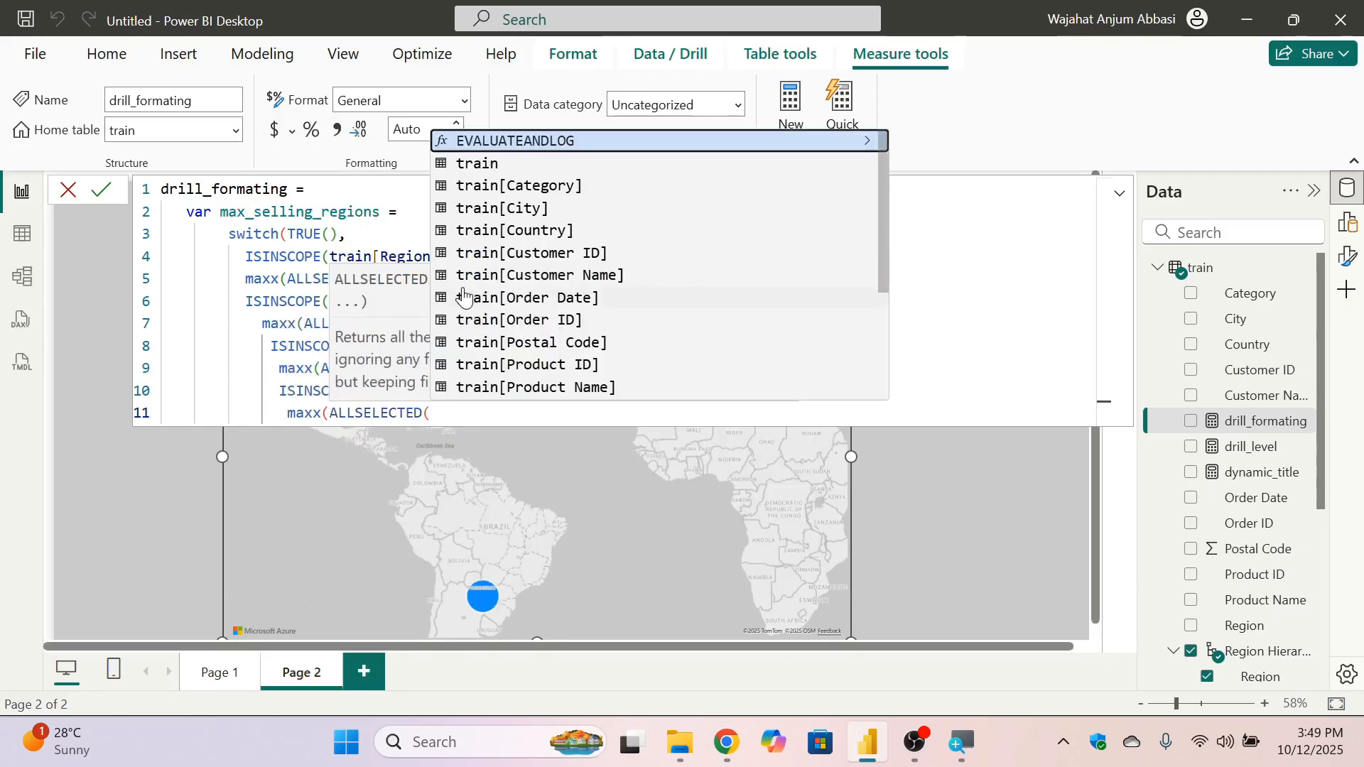
text(city)
key(Tab)
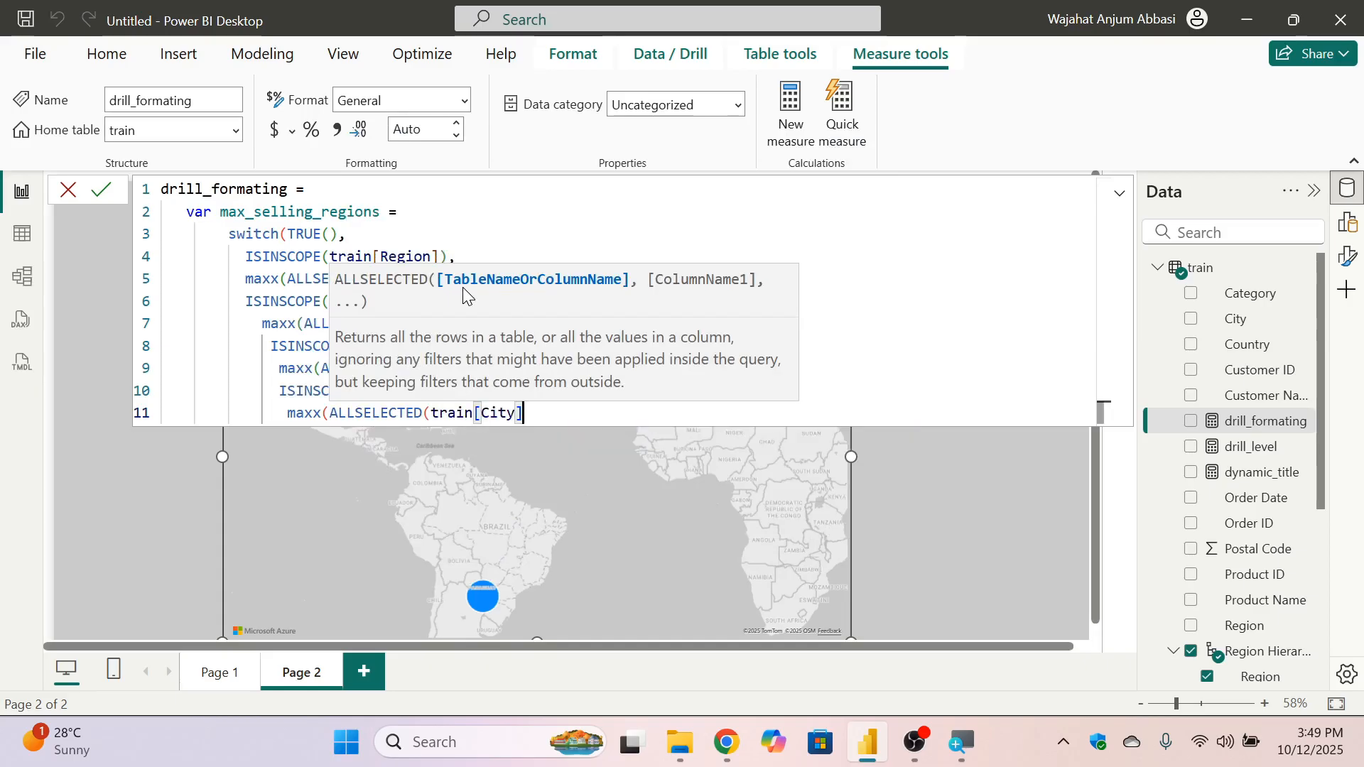
text(), )
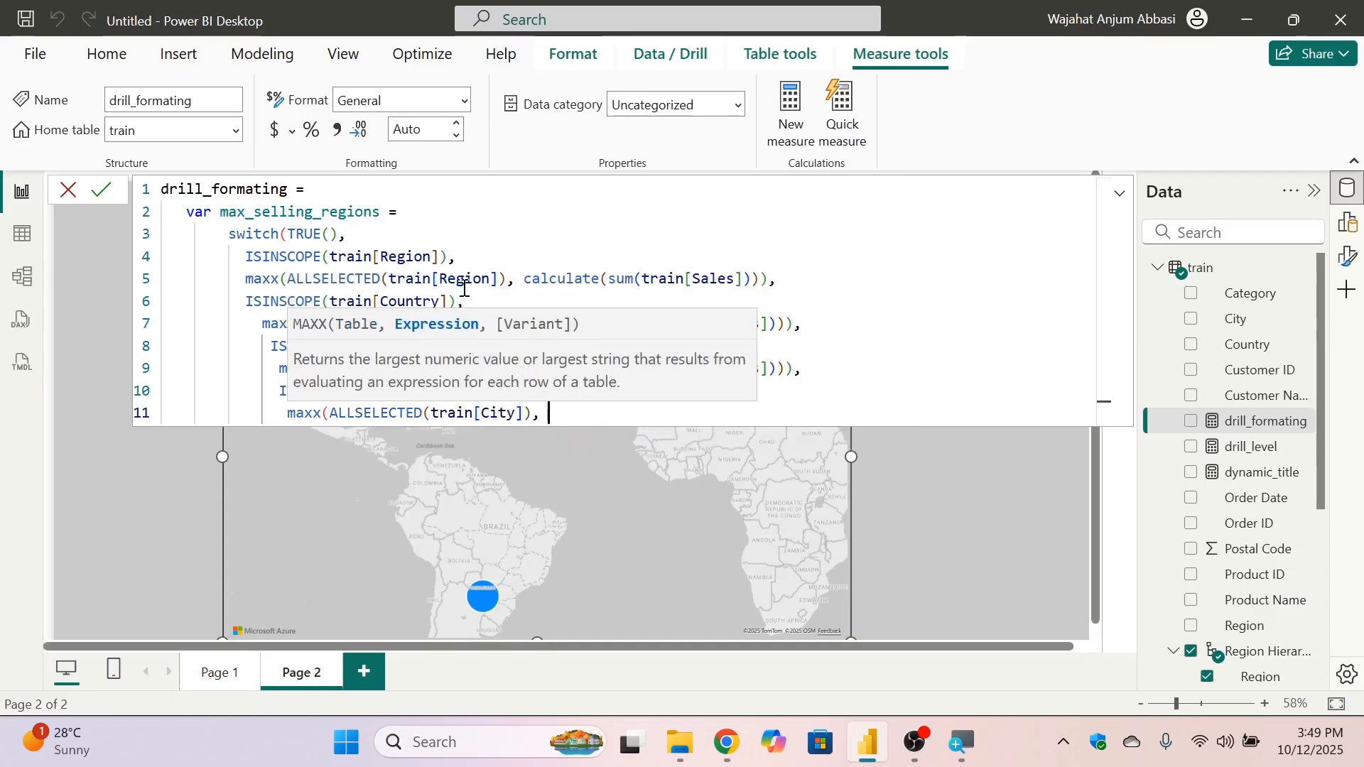
Add CALCULATE(SUM(train[Sales])) as the expression of the City MAXX and close both the MAXX and SWITCH functions.
text(calc)
key(Tab)
text(()
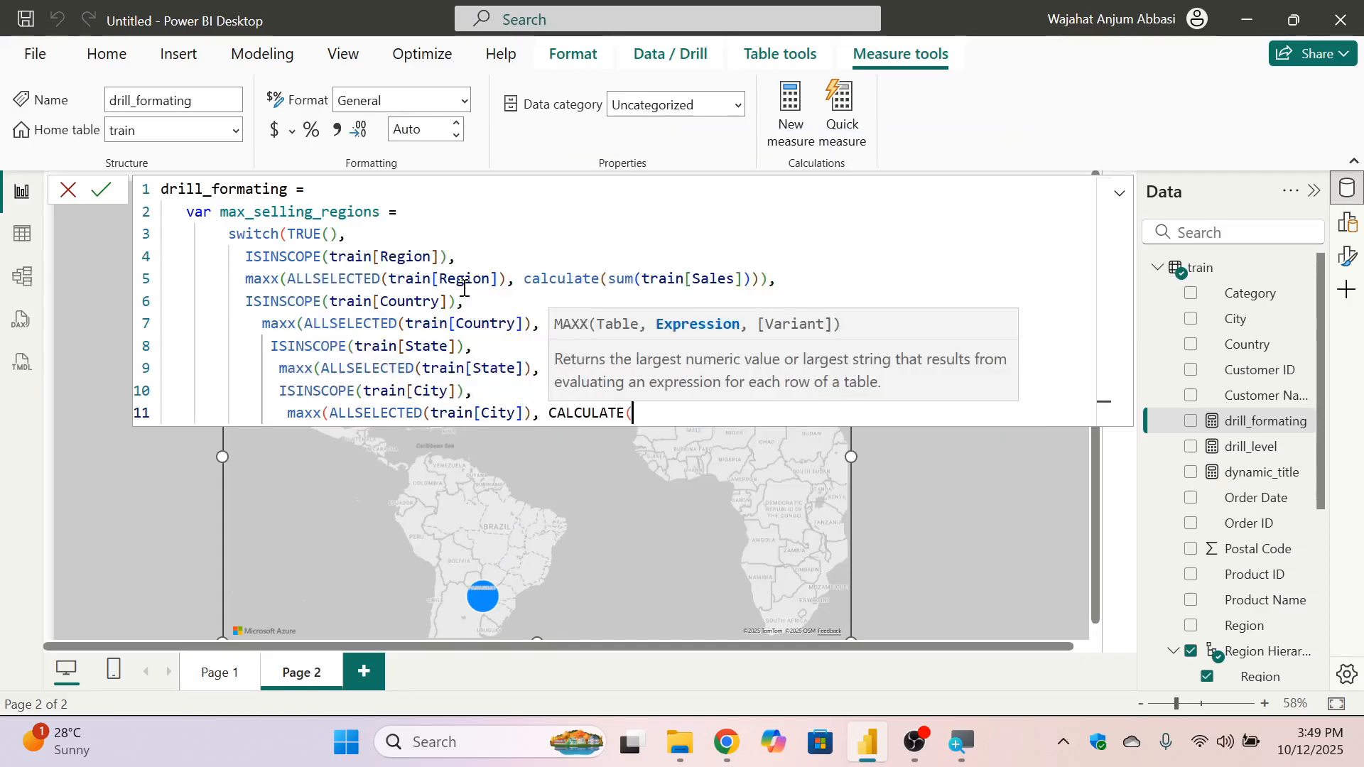
text(sum()
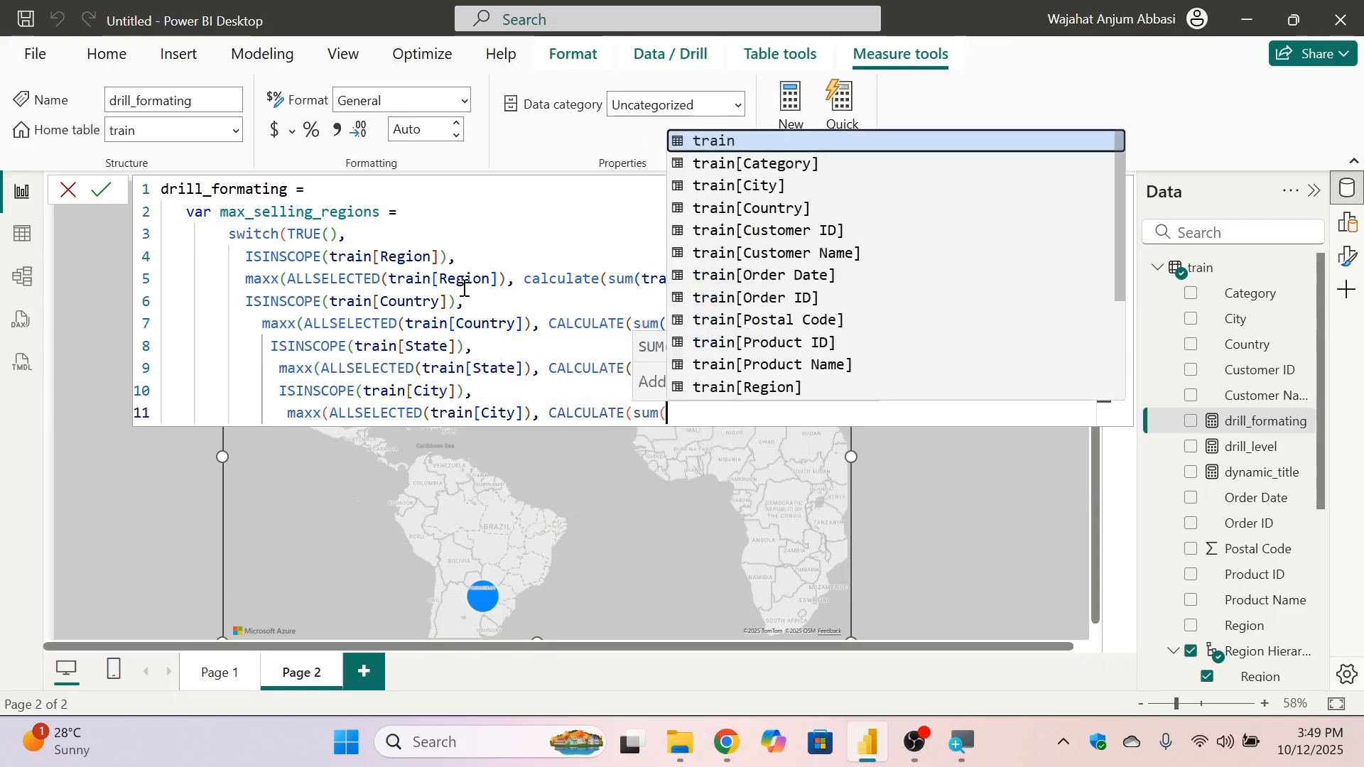
text(sales)
key(Tab)
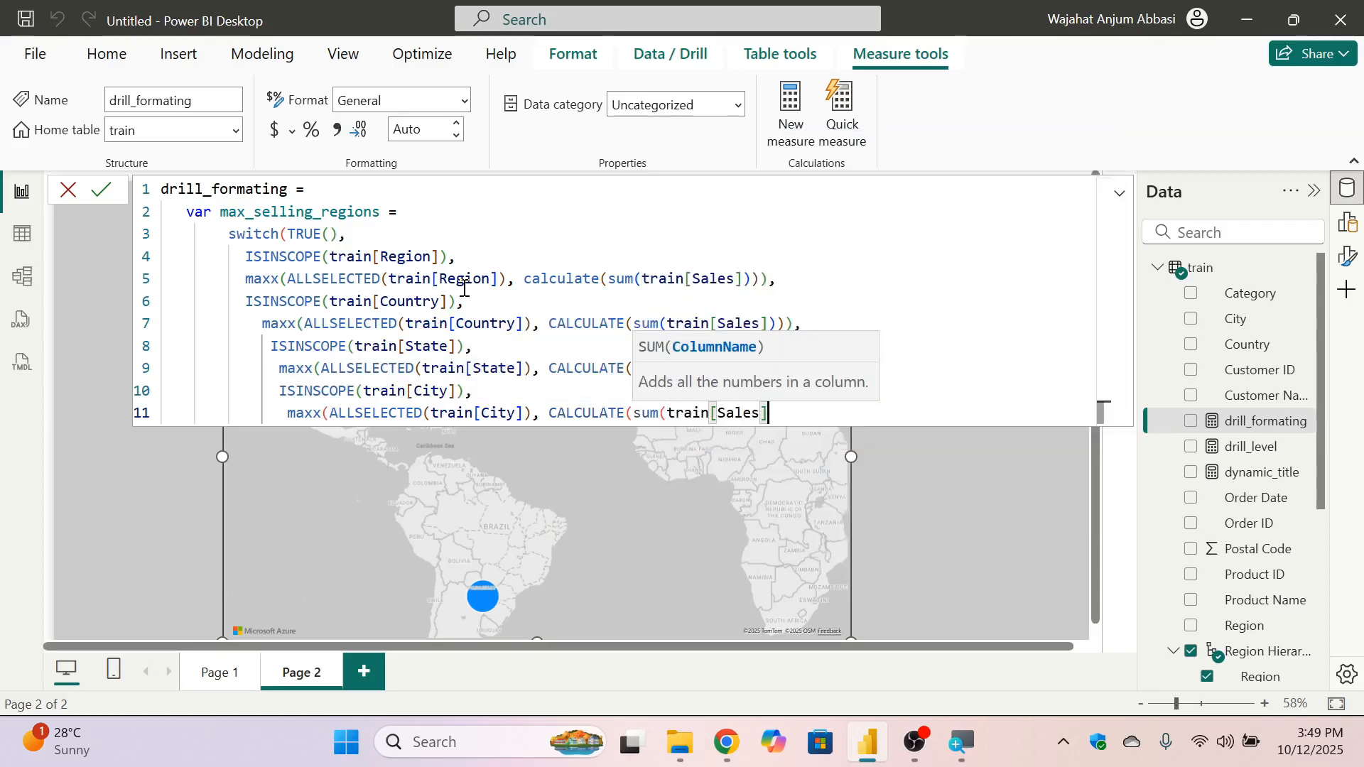
text())))
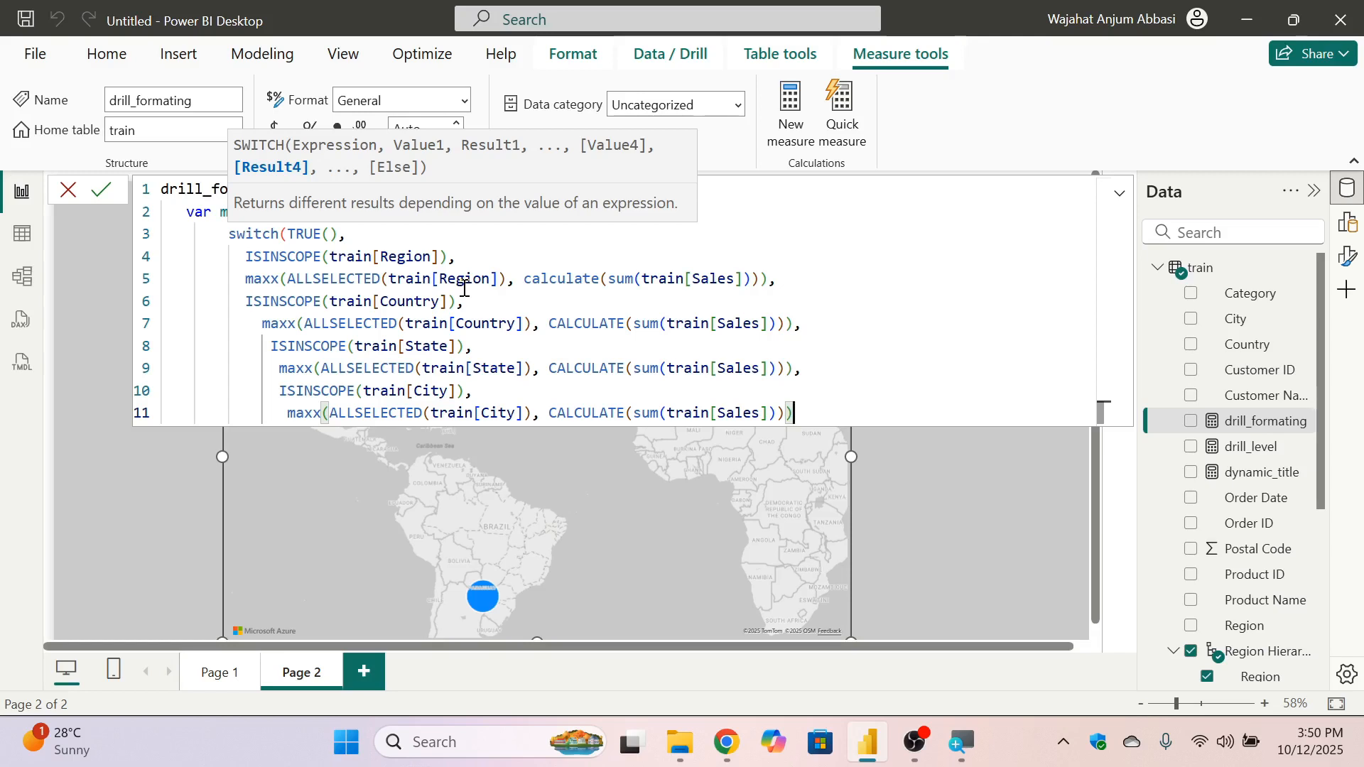
text())
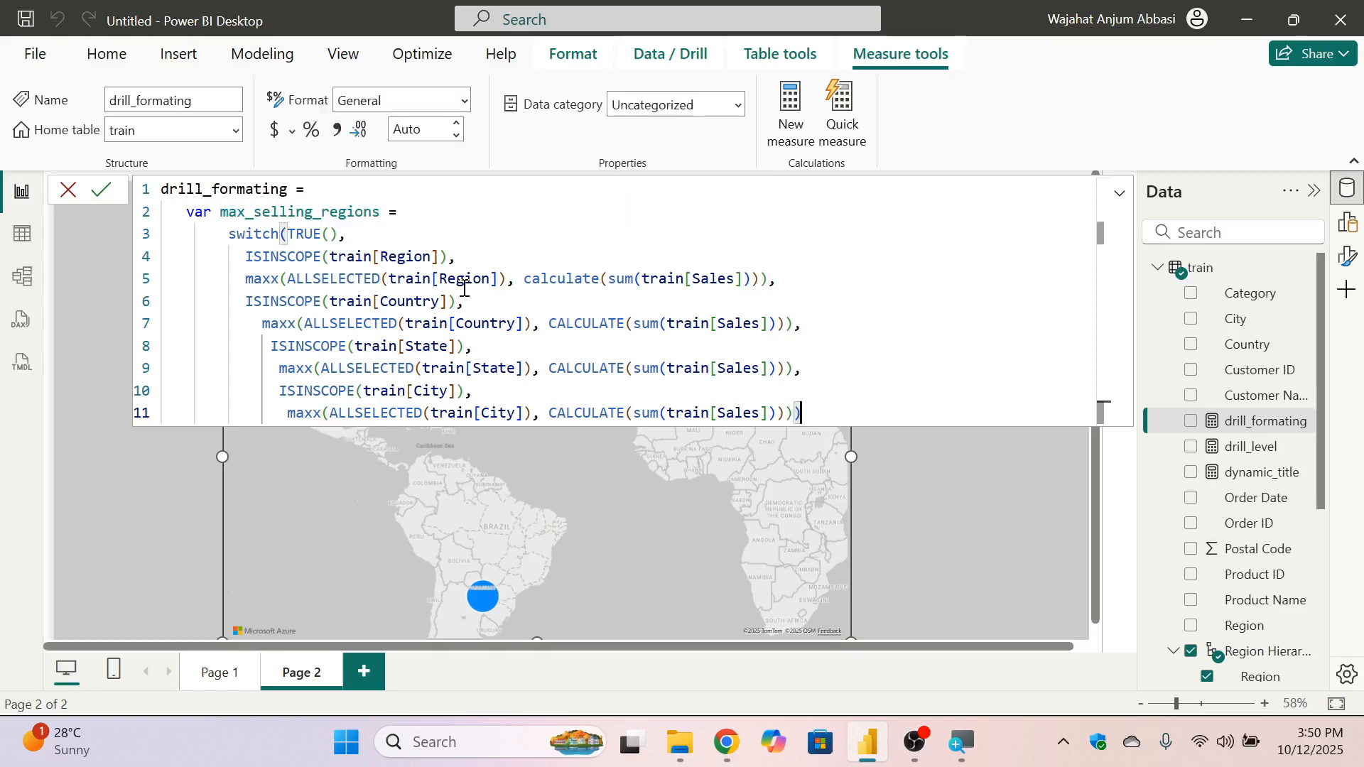
Add a RETURN statement on a new line below the completed SWITCH expression.
key(shift+Return)
text(re)
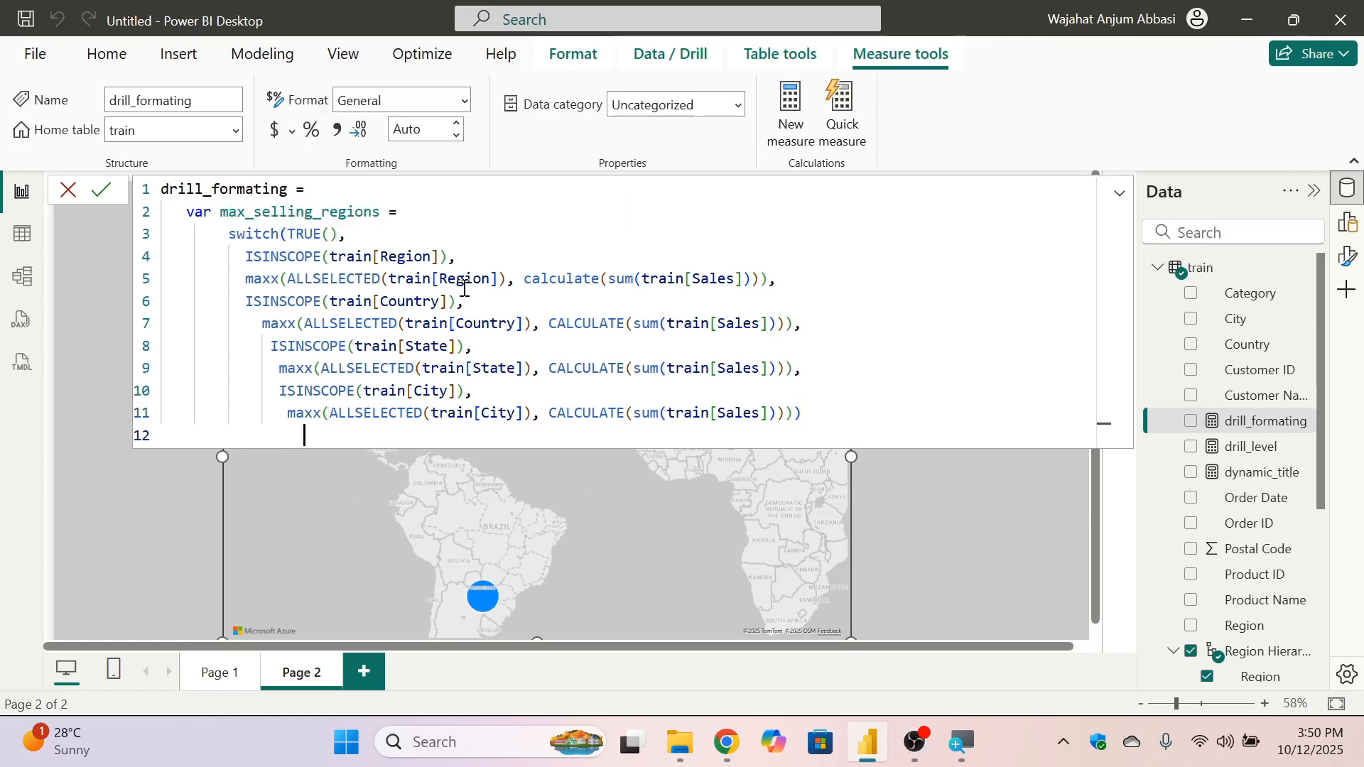
text(t)
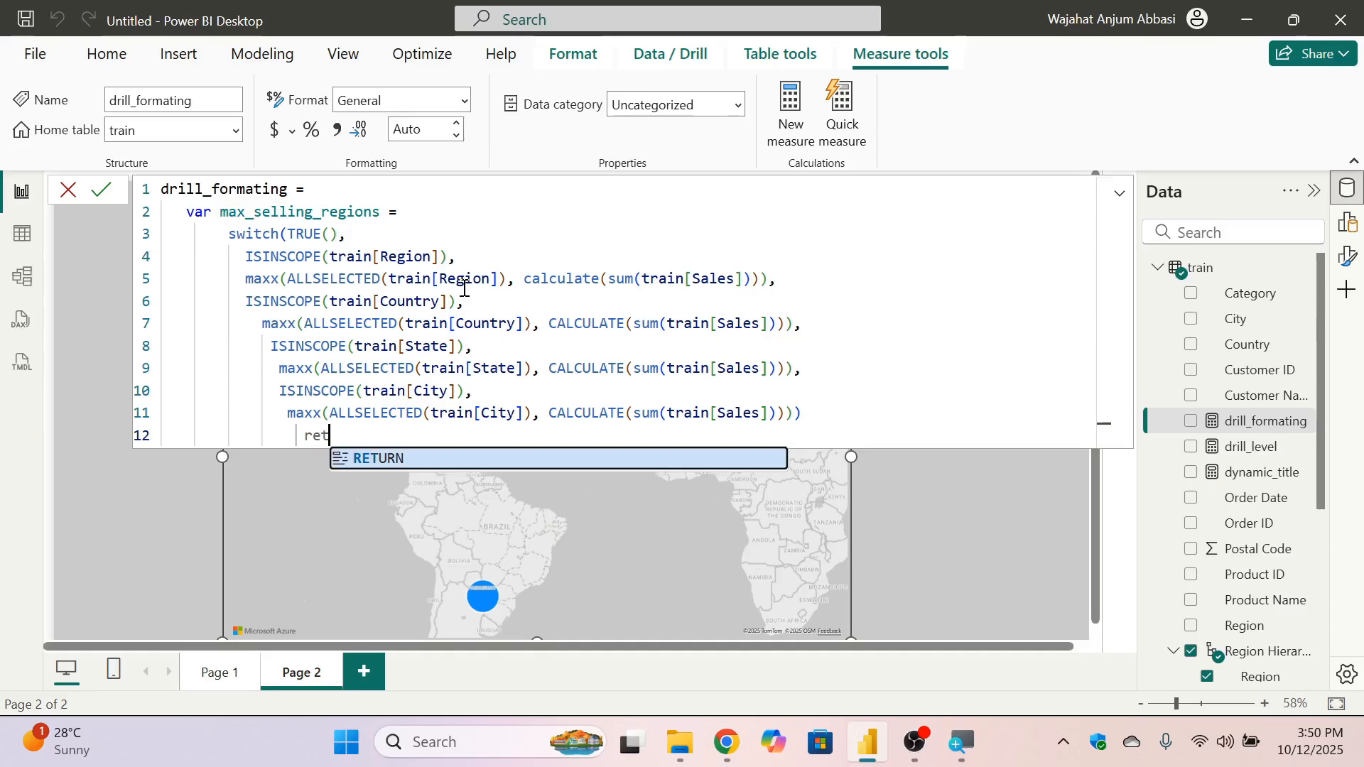
key(Tab)
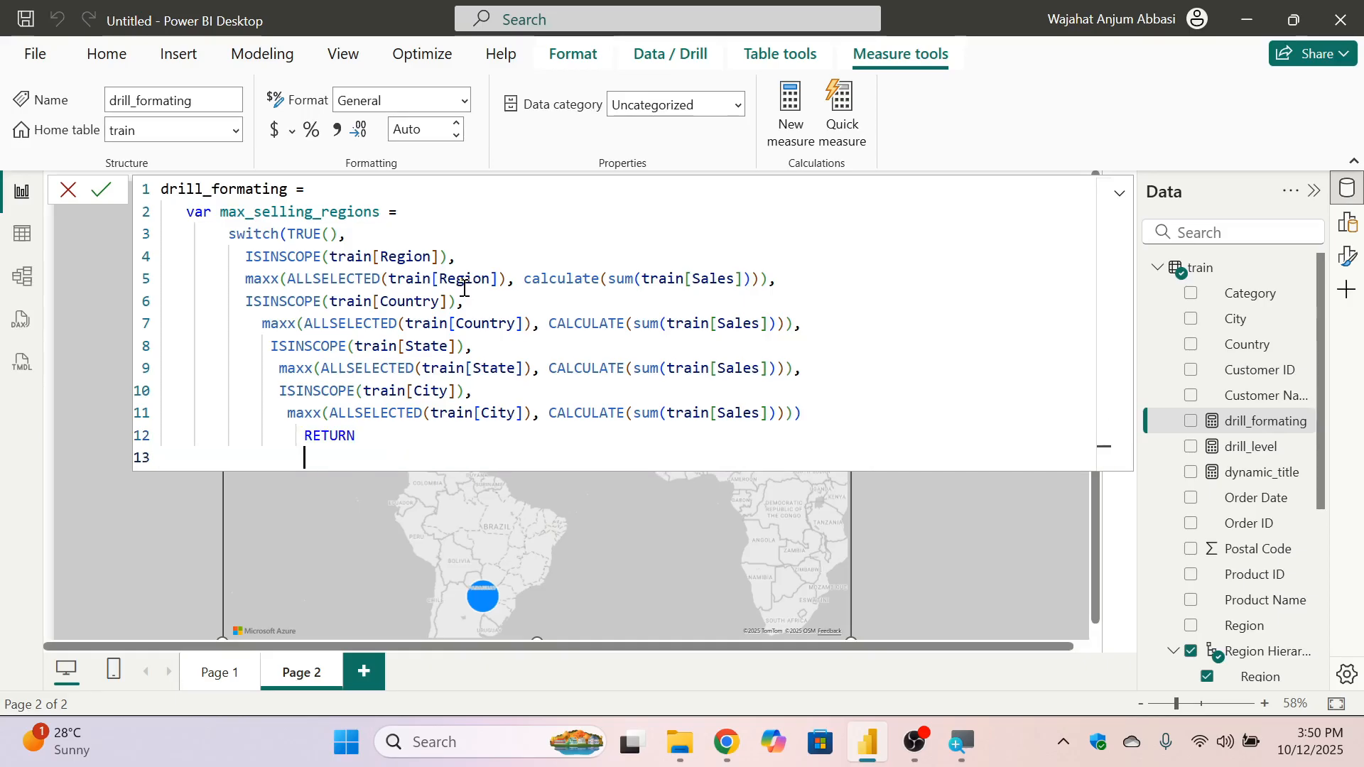
Begin an IF function on the line below RETURN with the logical test [total_sales] = max_selling_regions, followed by a comma.
key(shift+Return)
text(()
key(BackSpace)
text(if()
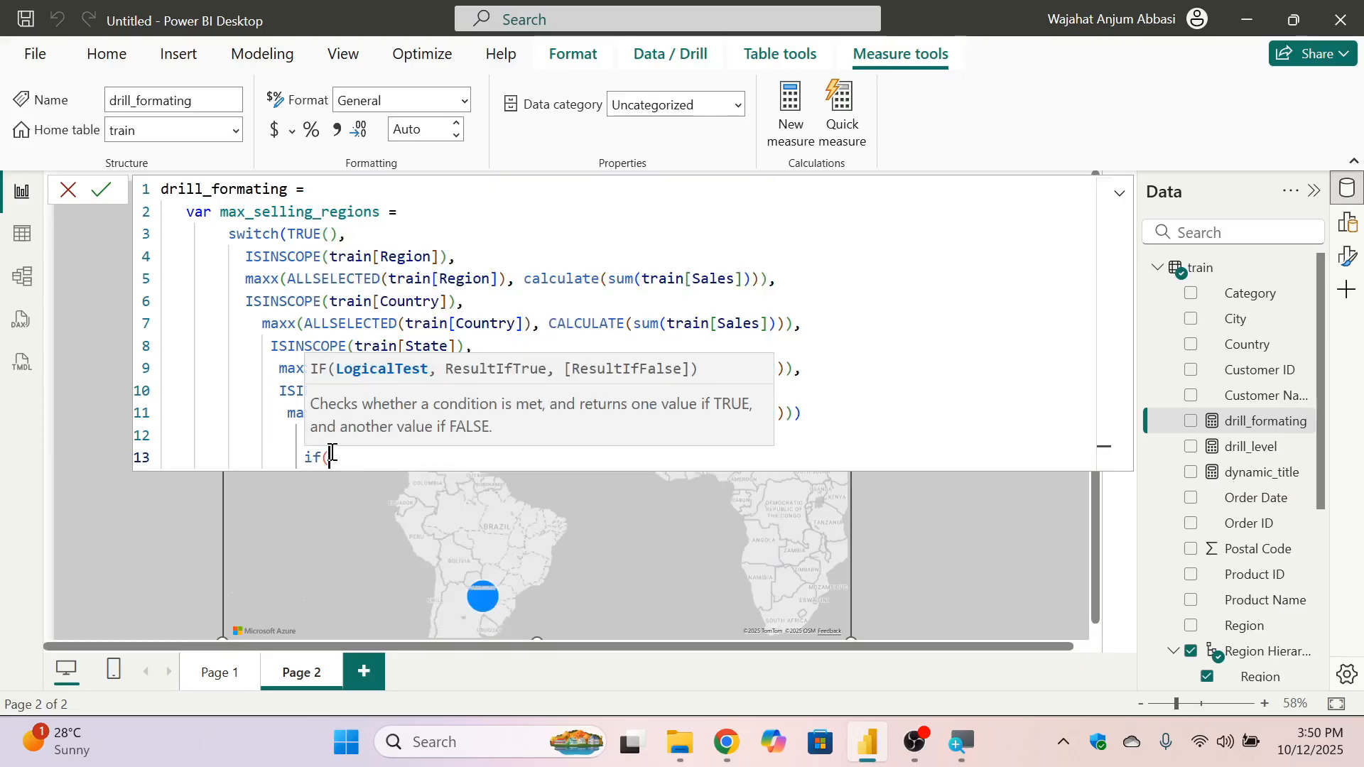
text([total_sales])
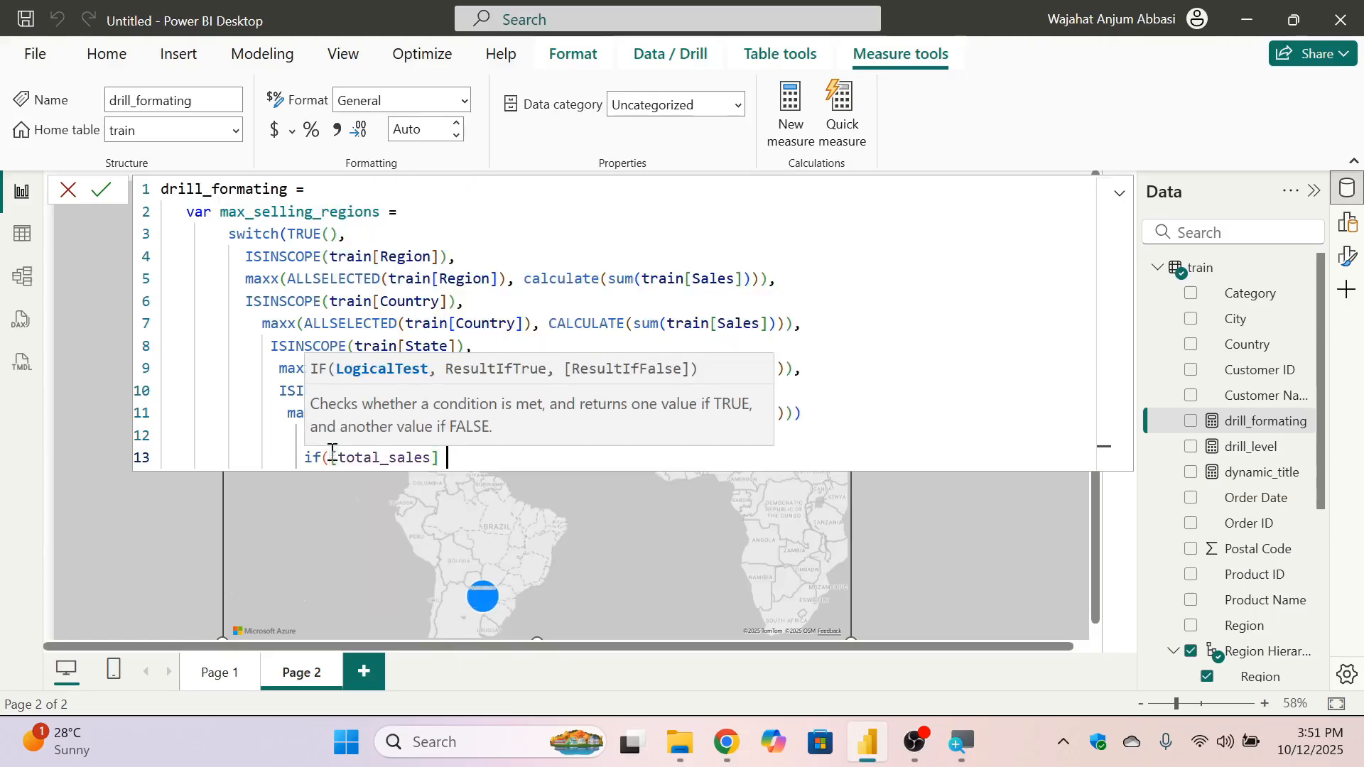
text( = max_selling_regions,)
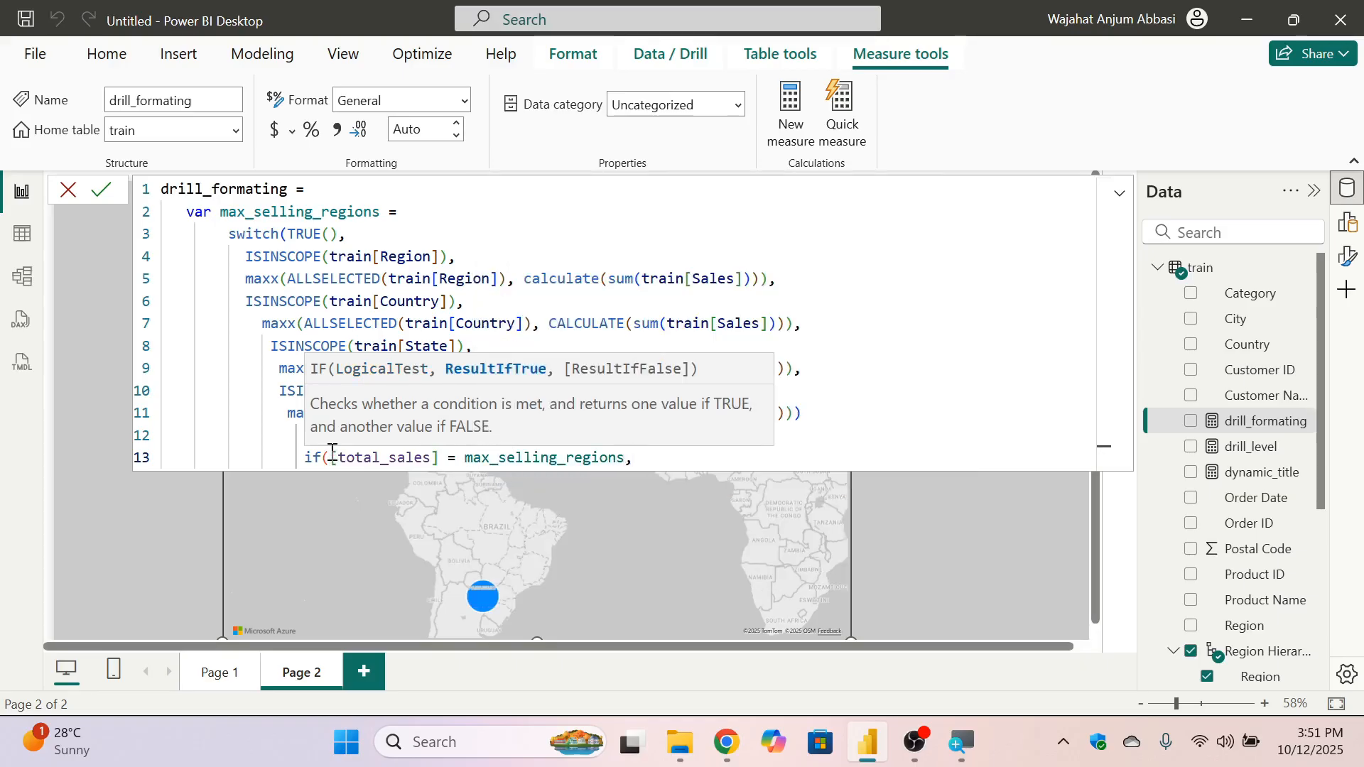
Open a quoted true result on a new line, then copy the green hex code #008000 from the color-code search results in Chrome.
key(shift+Return)
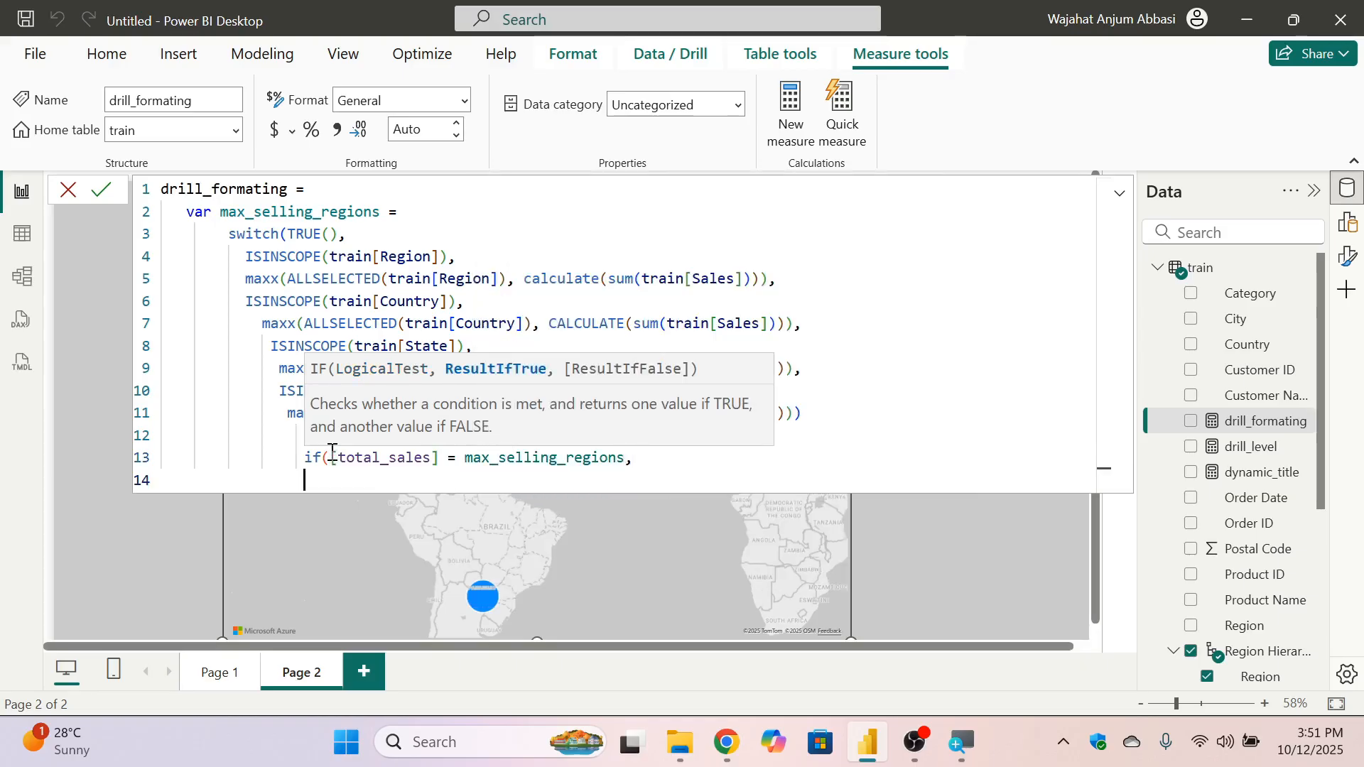
text(")
mouse_move(732, 739)
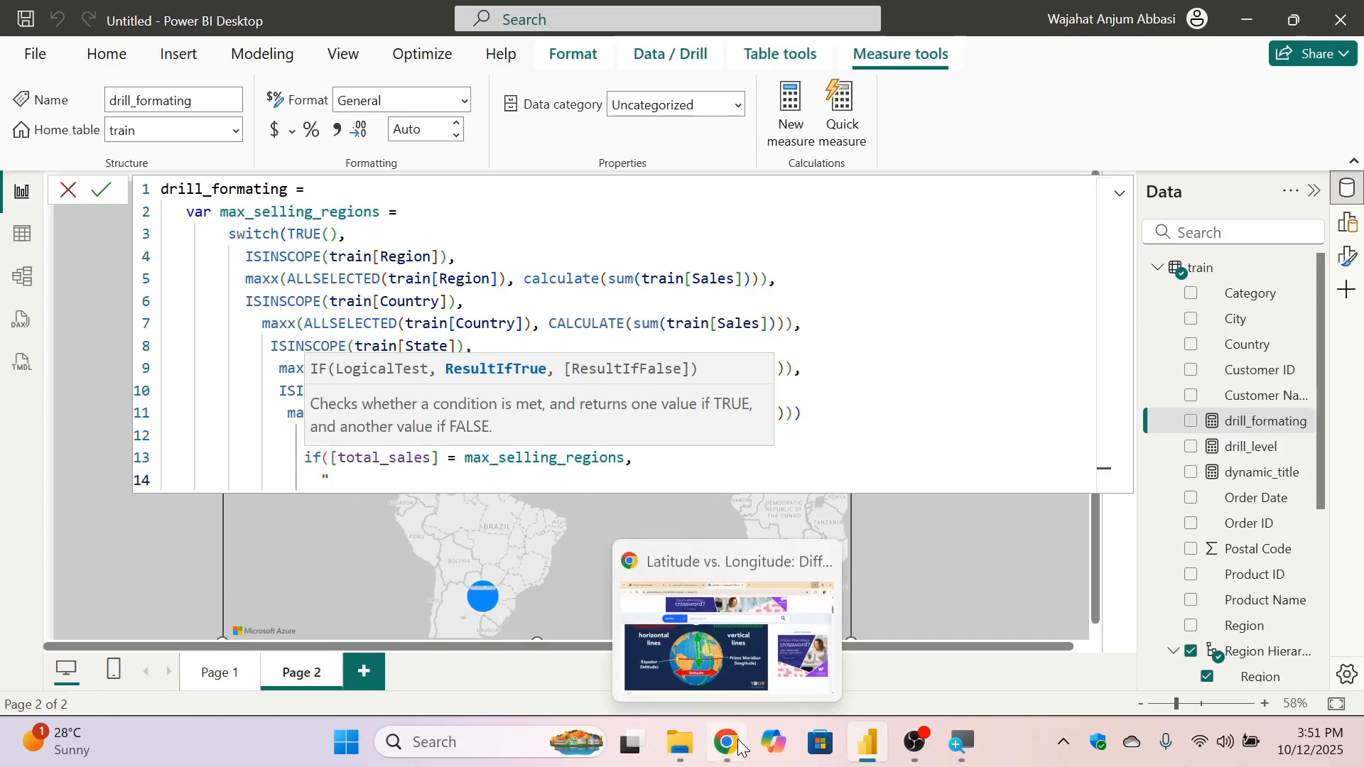
click(726, 740)
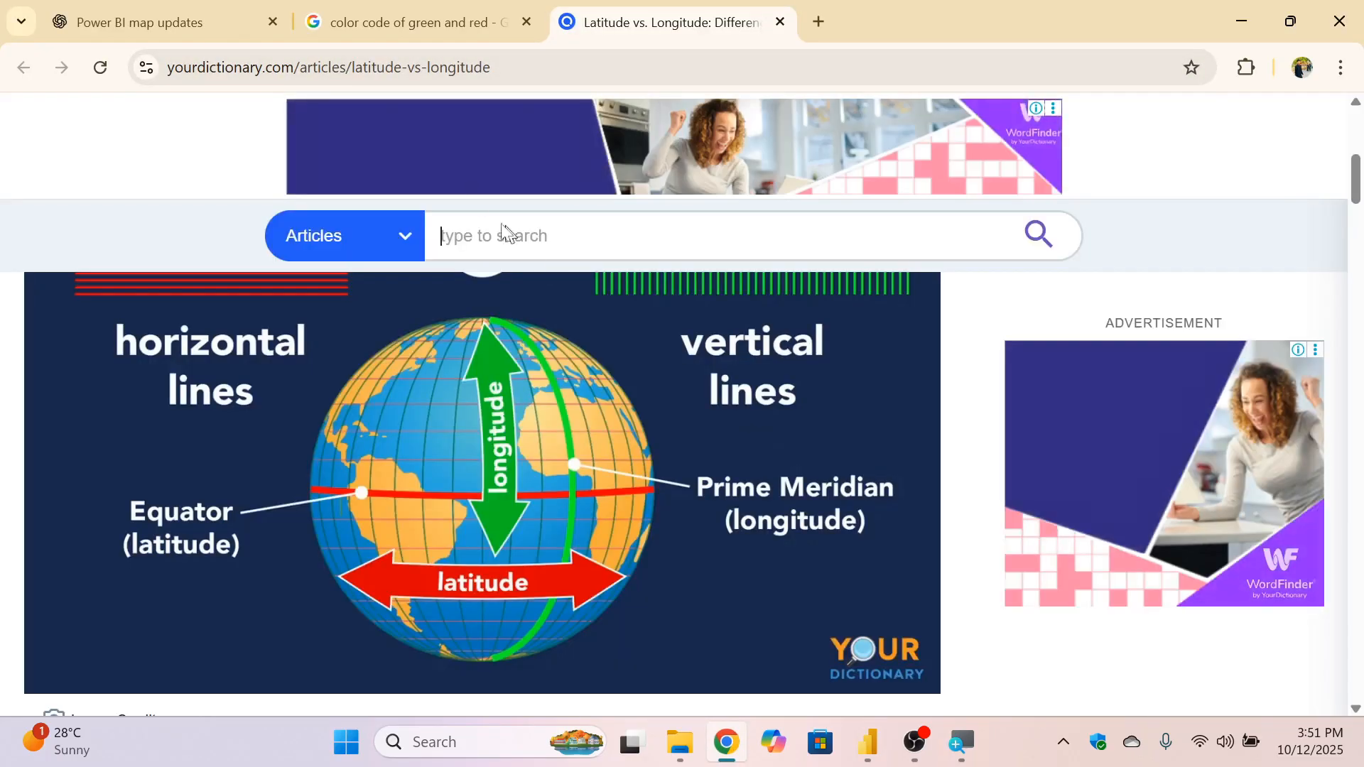
click(424, 26)
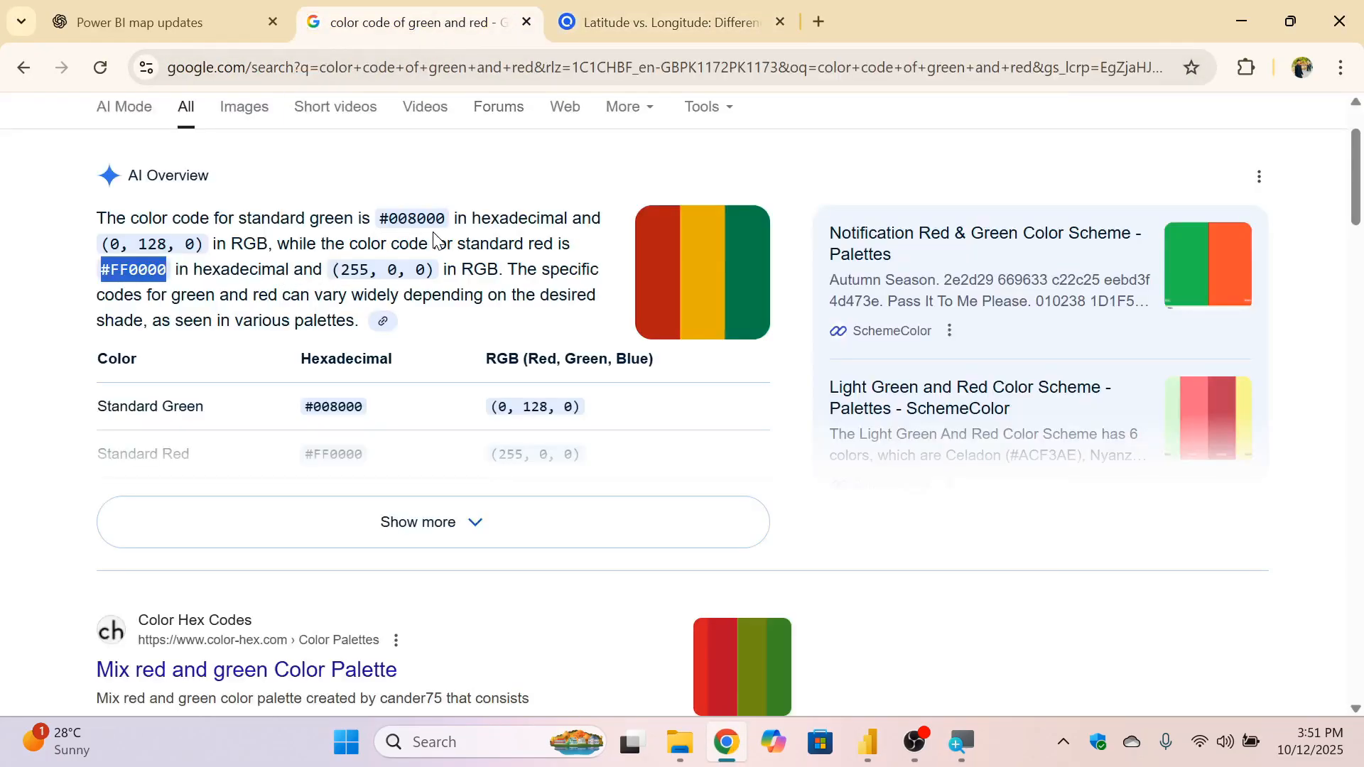
drag(451, 209, 384, 222)
key(ctrl+c)
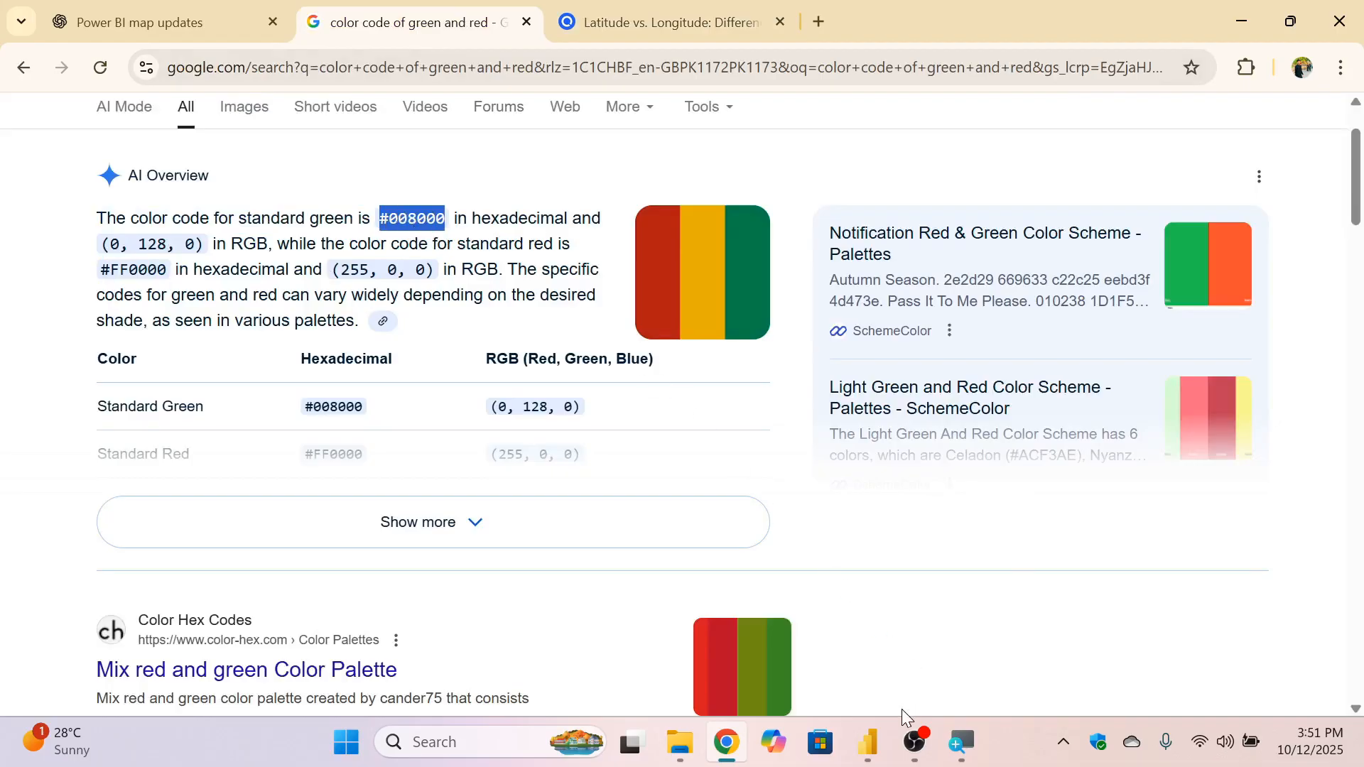
Back in Power BI Desktop, paste #008000 as the IF's quoted true result, add a comma and open the false result's quote.
click(867, 743)
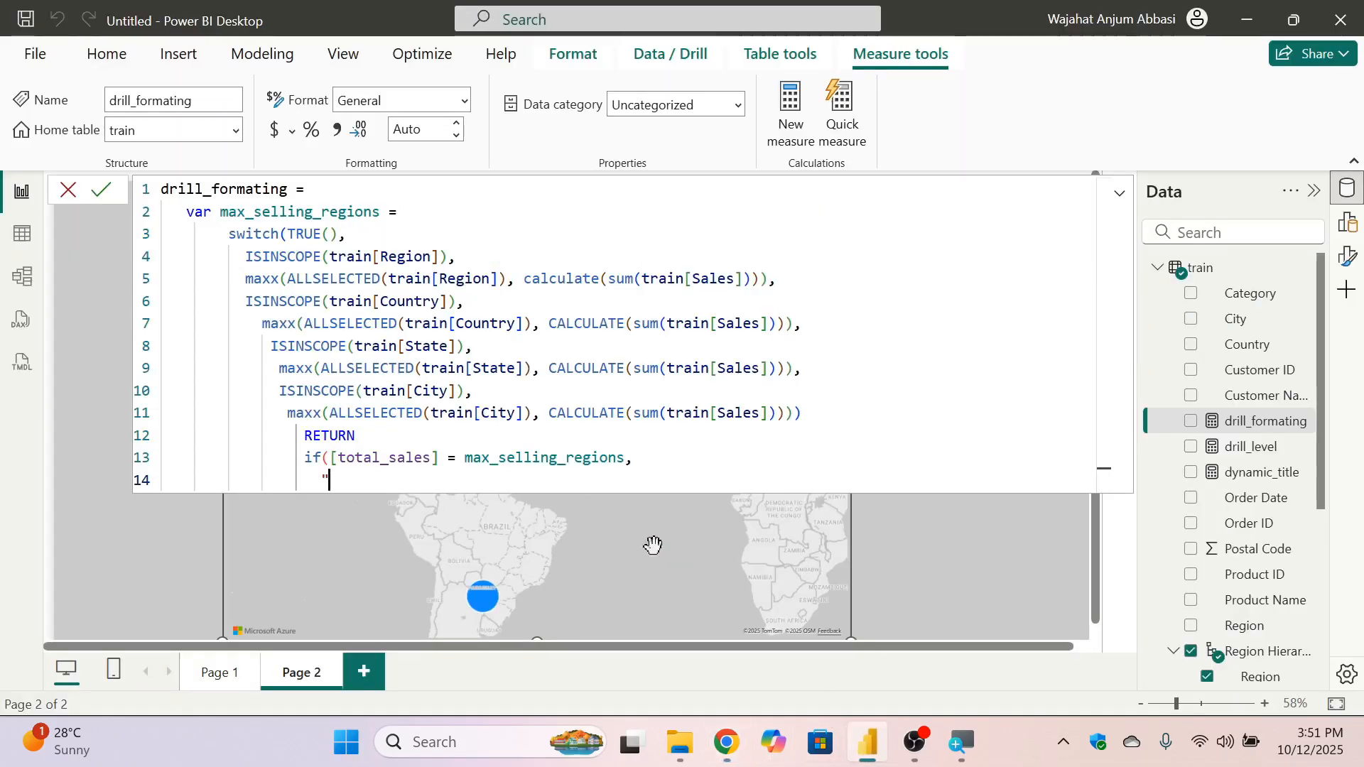
key(ctrl+v)
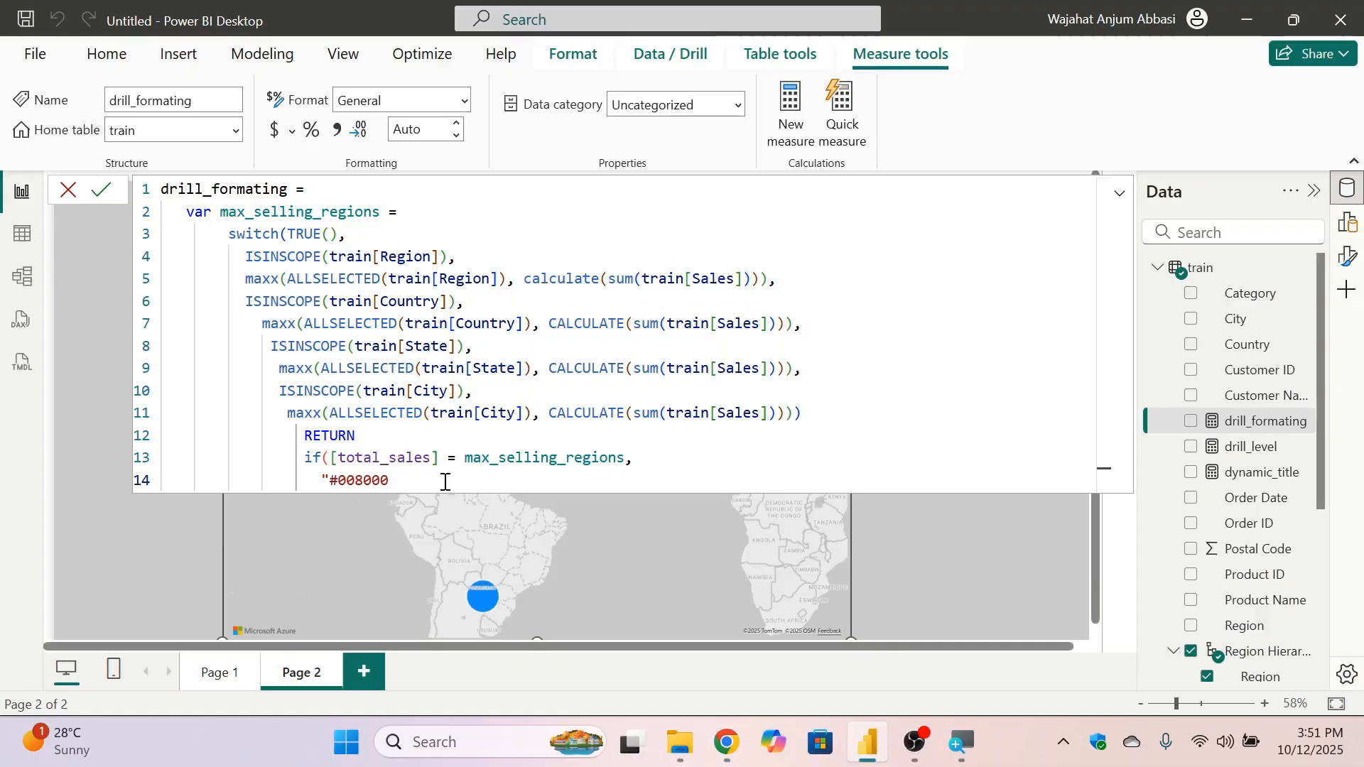
text(,)
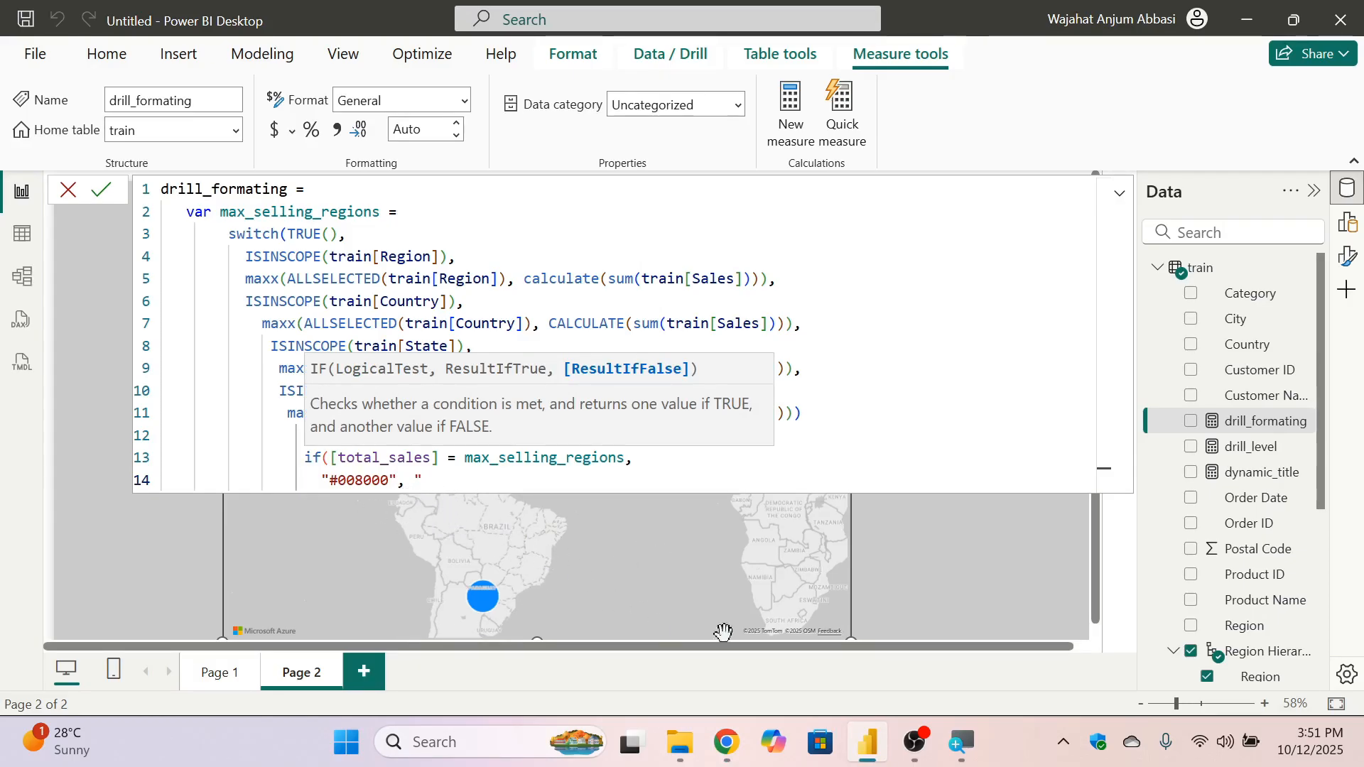
Switch to Chrome and copy the red hex code #FF0000 from the color-code search results.
mouse_move(725, 743)
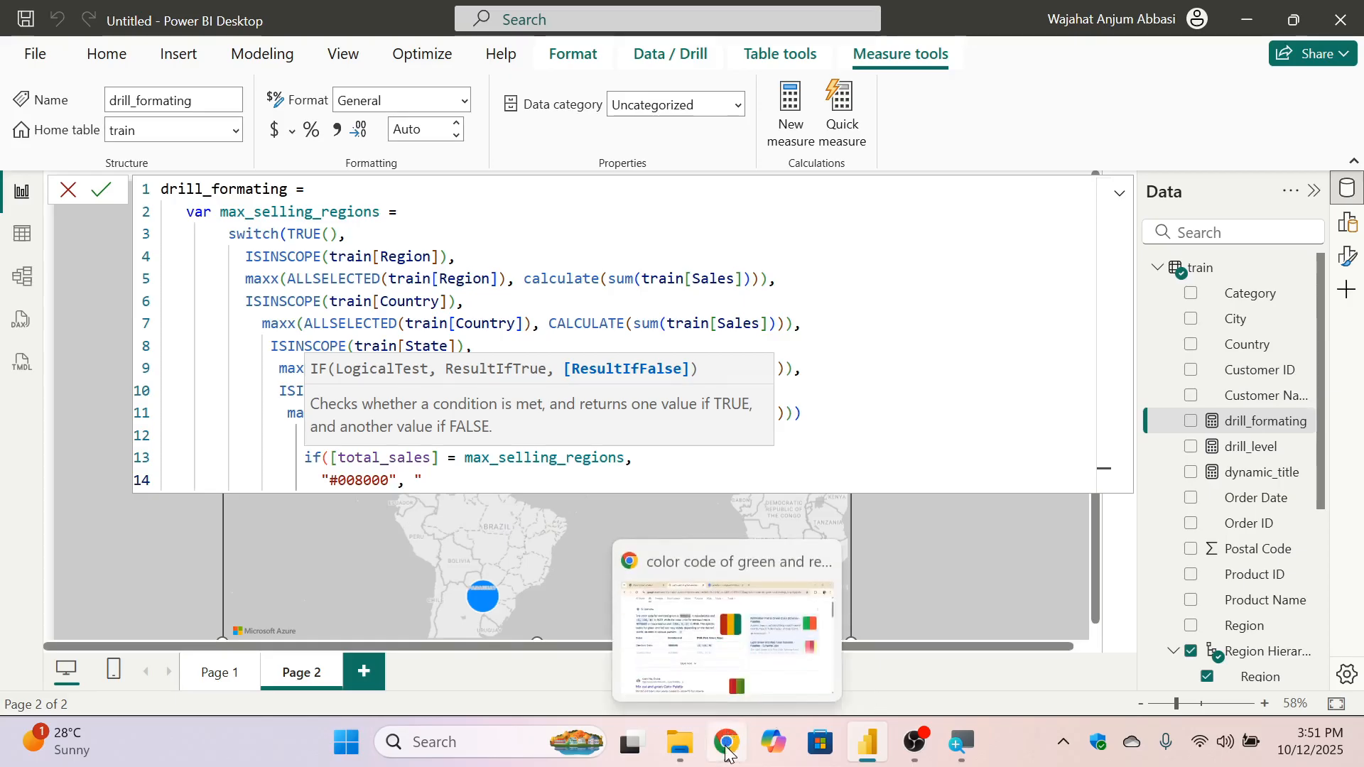
click(652, 661)
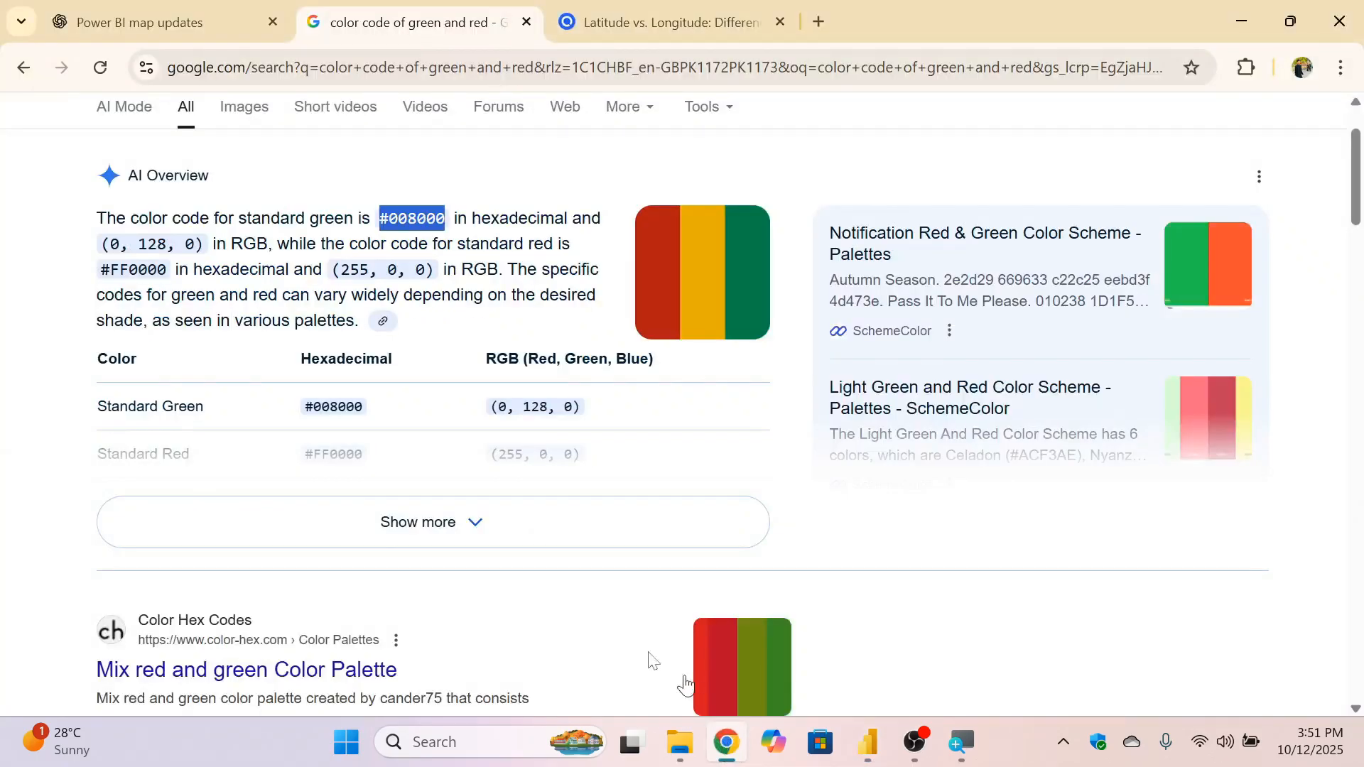
click(168, 277)
drag(155, 268, 97, 265)
key(ctrl+c)
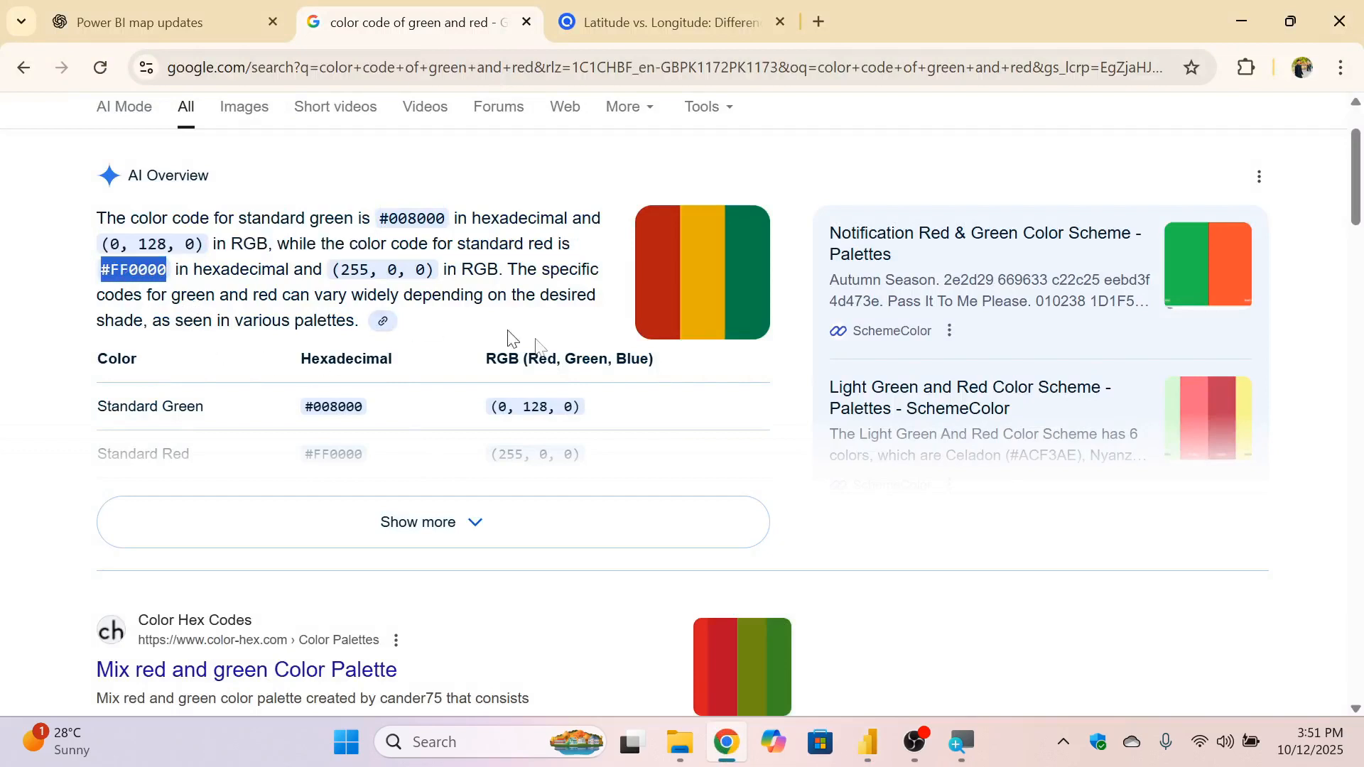
Back in Power BI Desktop, paste #FF0000 as the IF's quoted false result, close the function and commit the drill_formating measure.
click(865, 743)
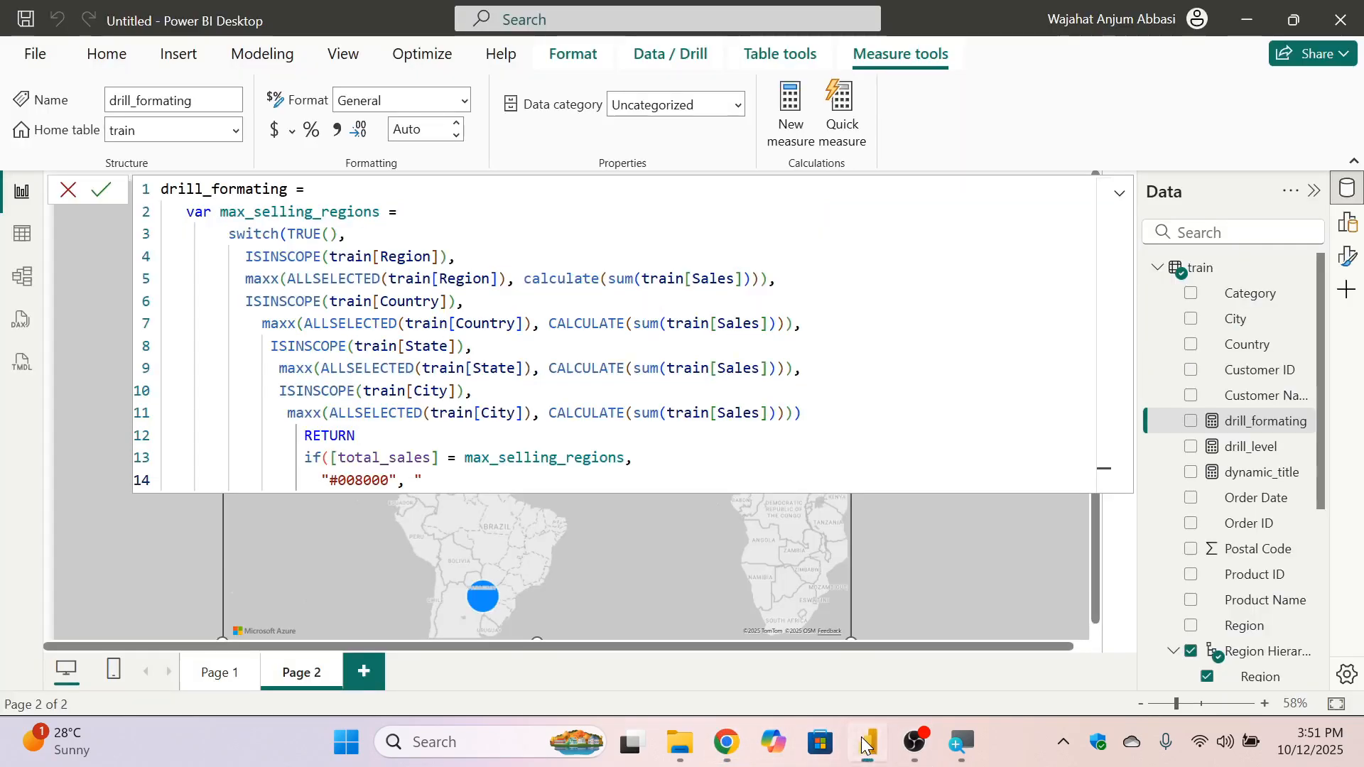
key(ctrl+v)
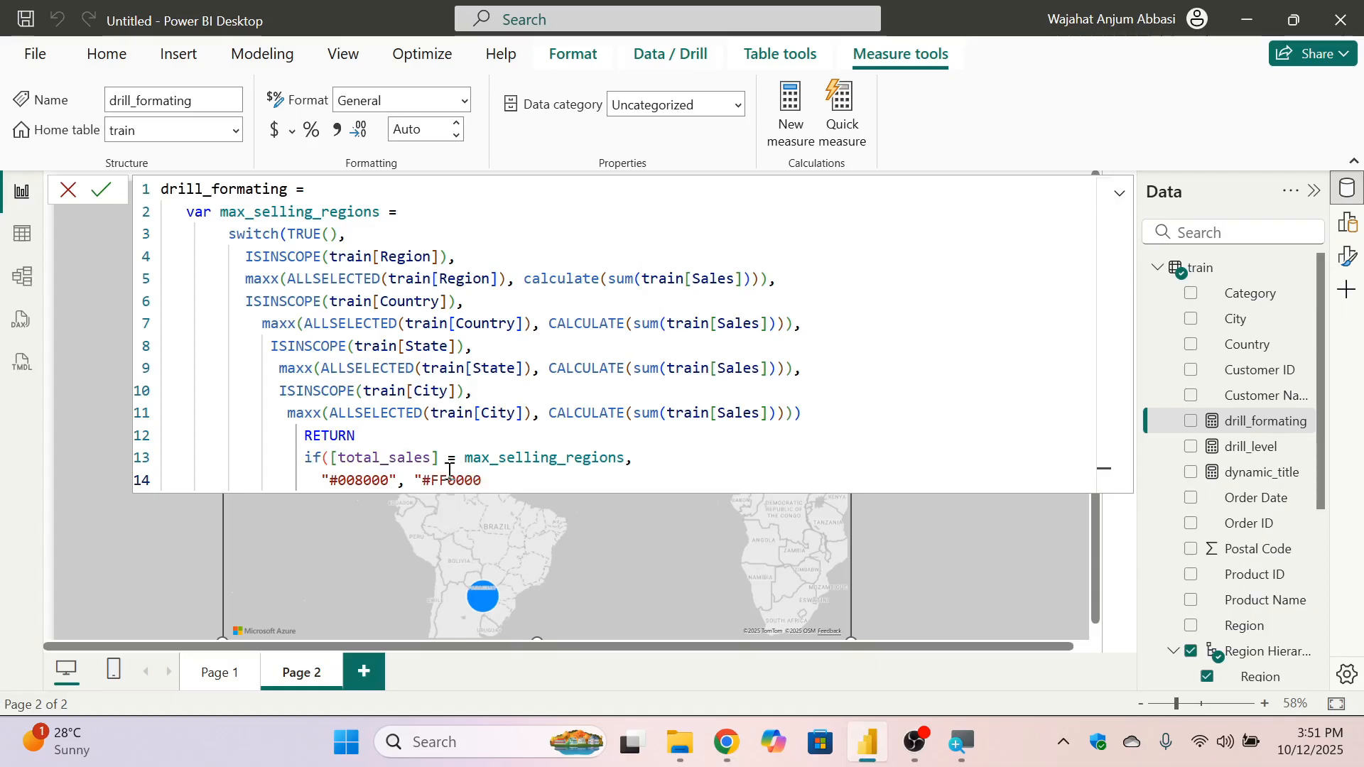
text())
key(Return)
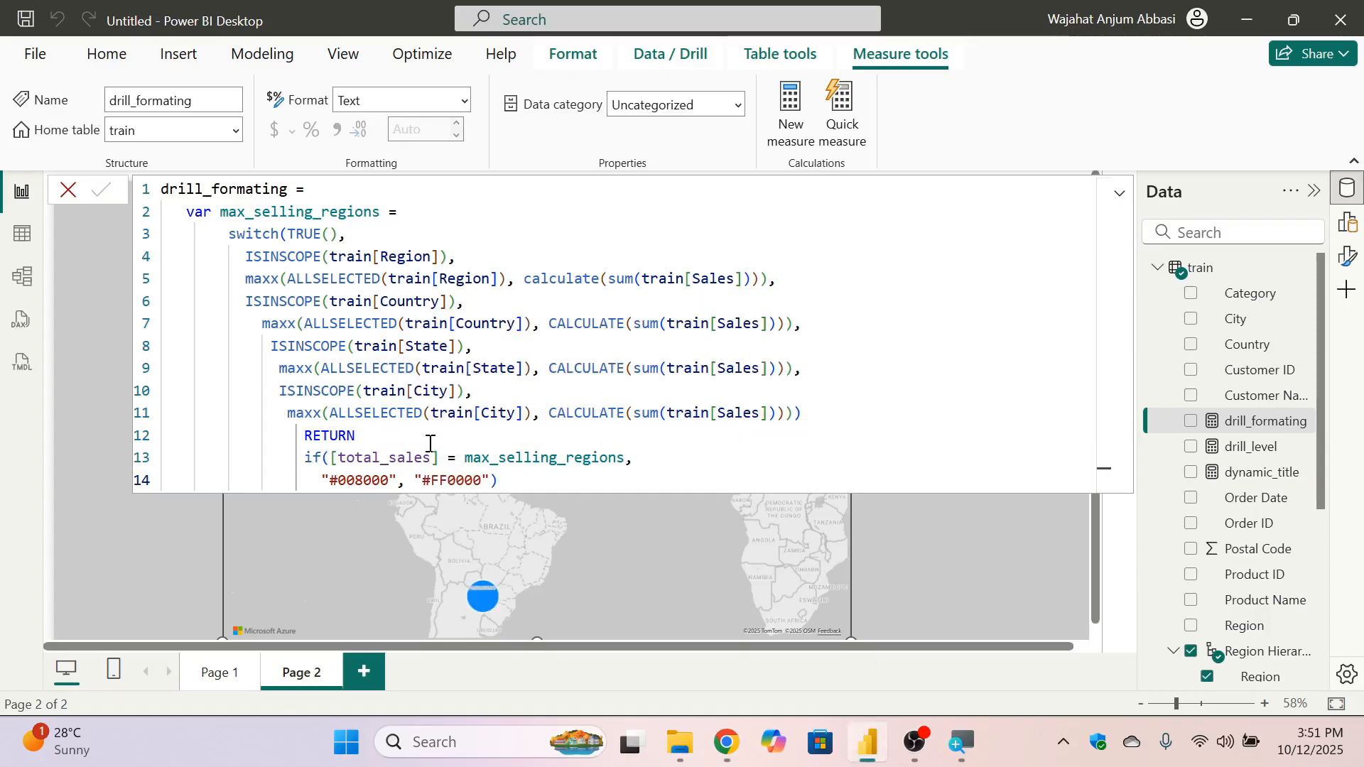
click(896, 549)
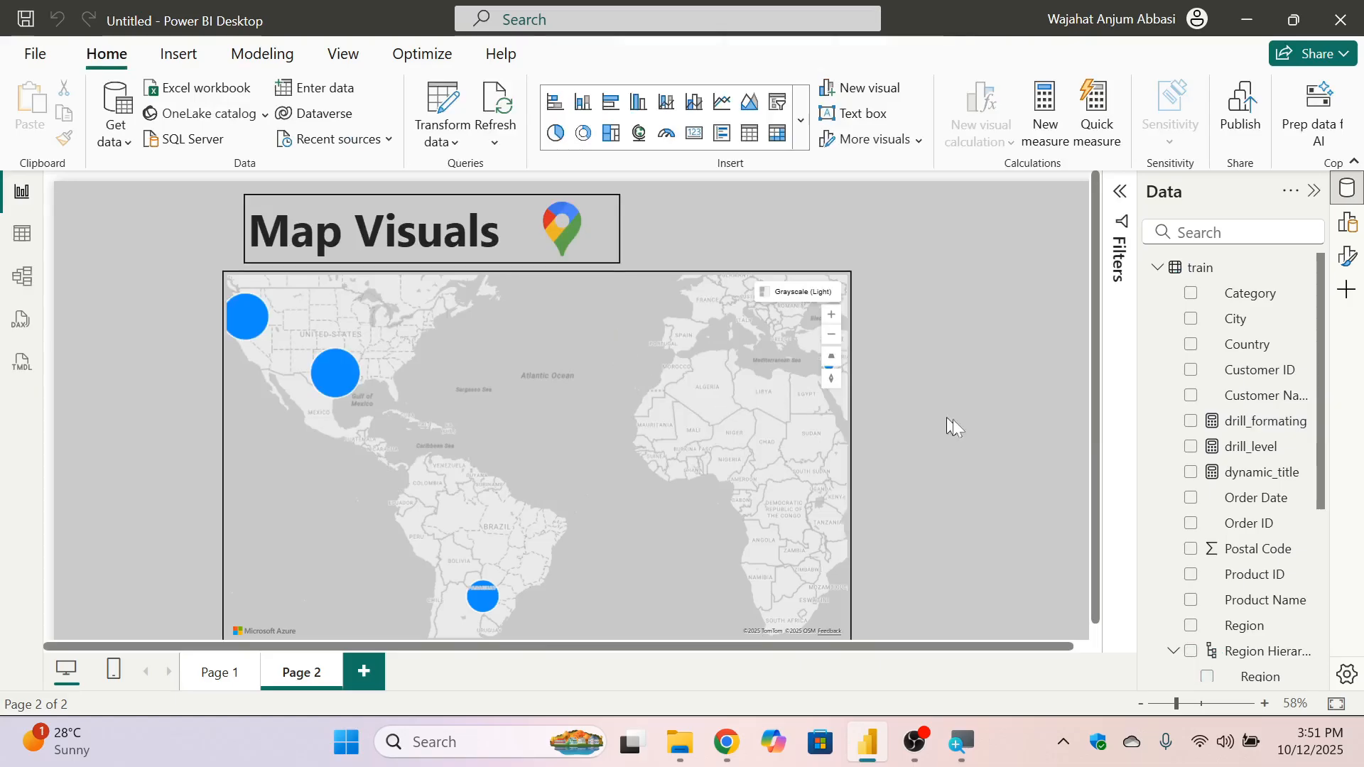
Open the conditional formatting settings for the default bubble color in the Azure map's bubble layer.
scroll(1101, 515, down, 1)
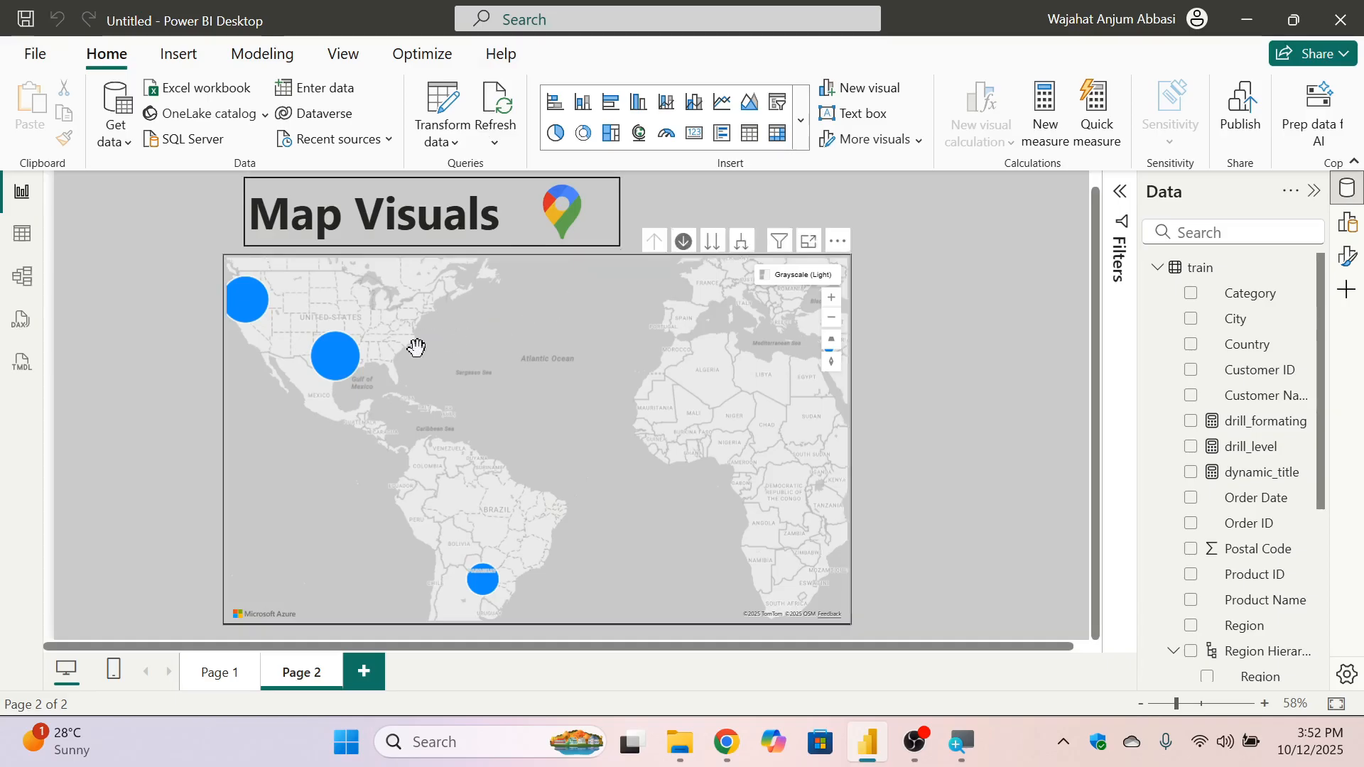
drag(416, 348, 451, 348)
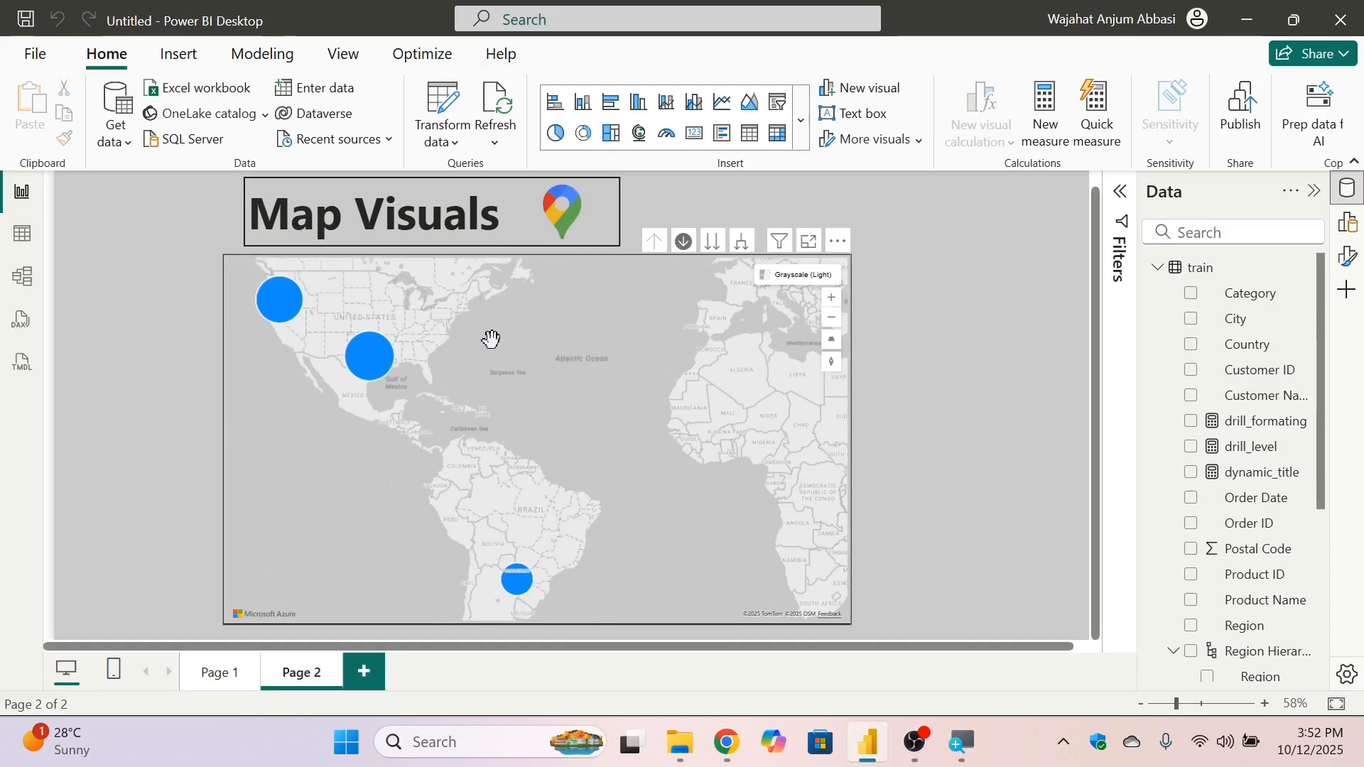
click(564, 337)
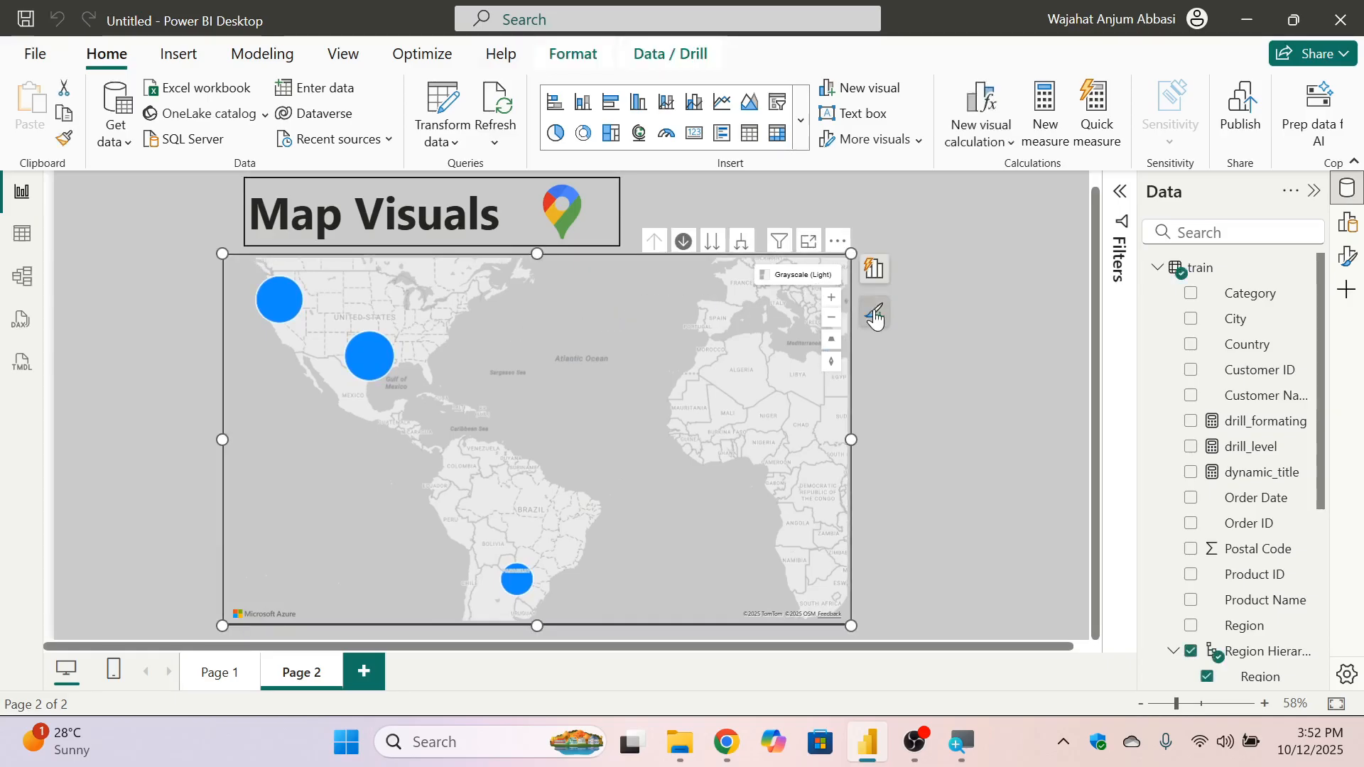
click(875, 315)
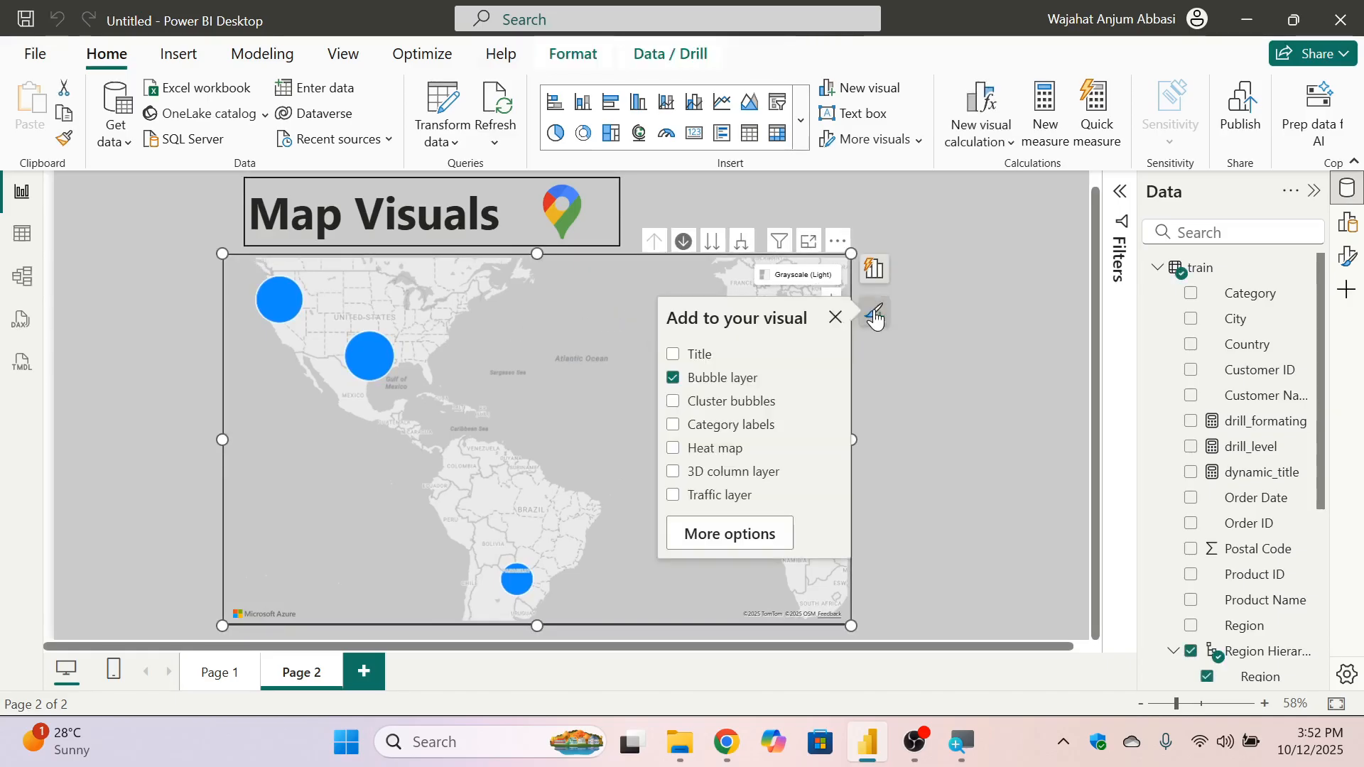
click(746, 532)
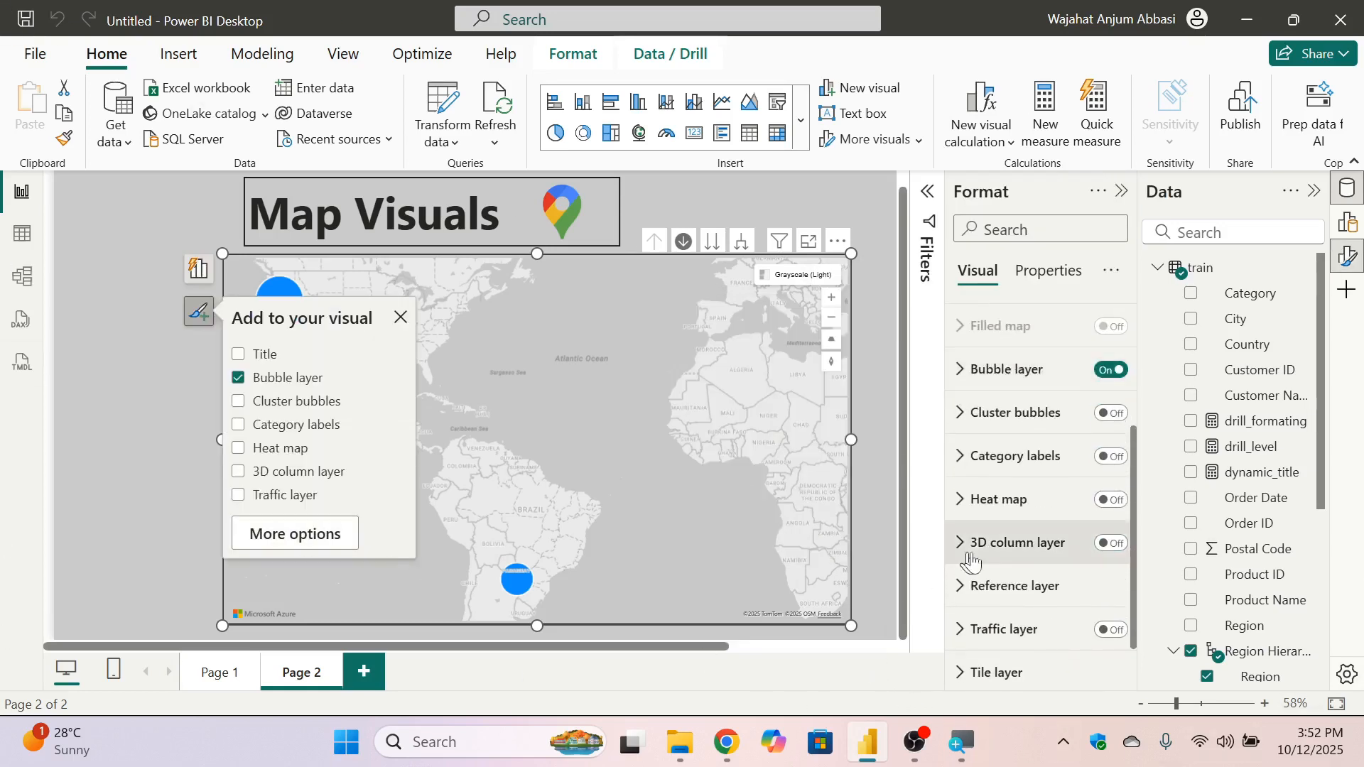
scroll(1050, 490, down, 1)
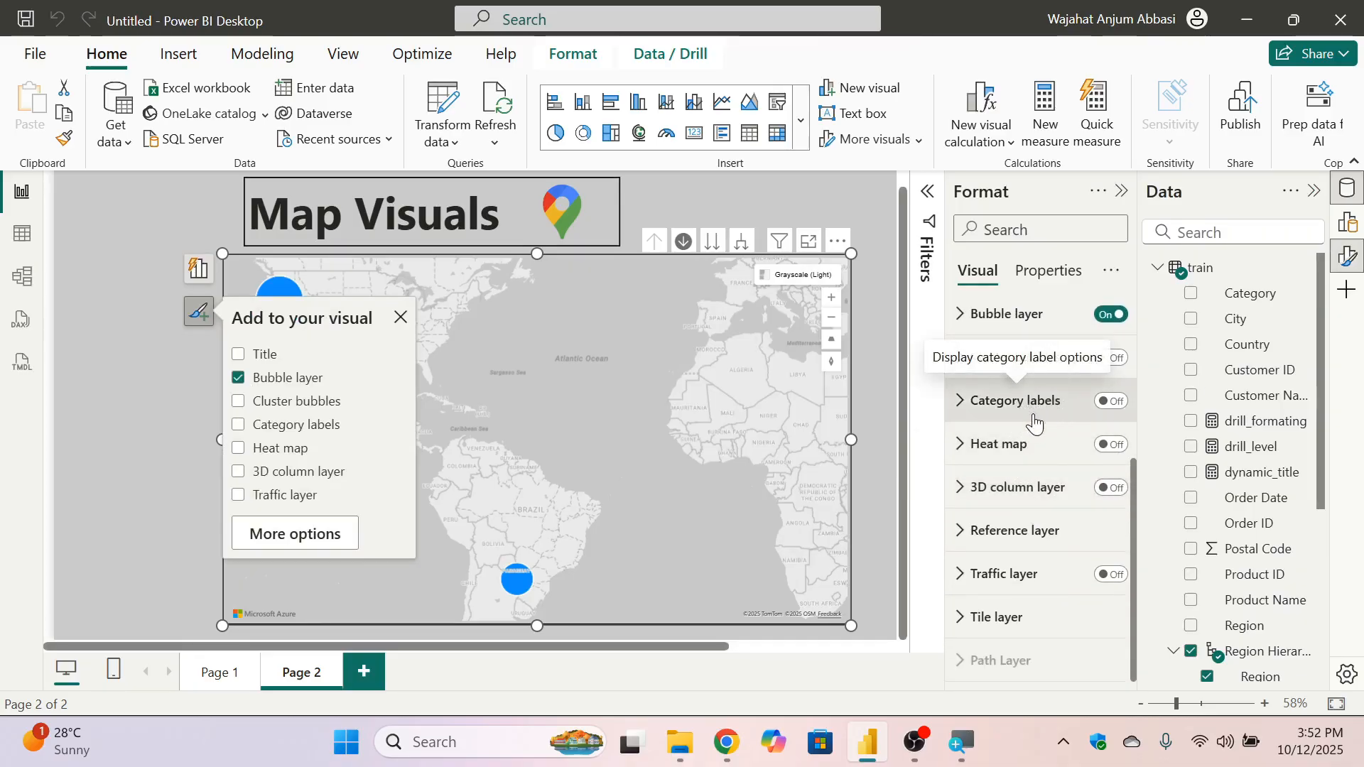
click(981, 326)
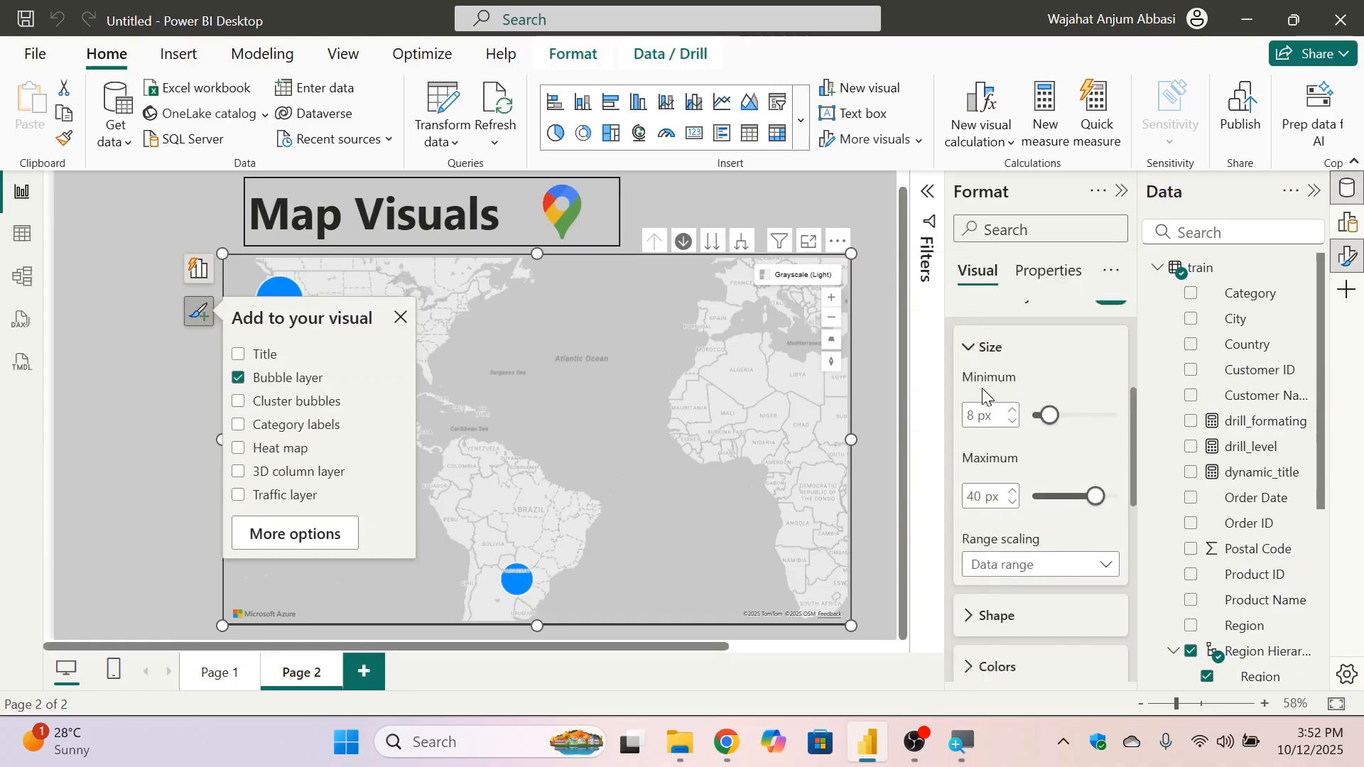
scroll(982, 388, down, 5)
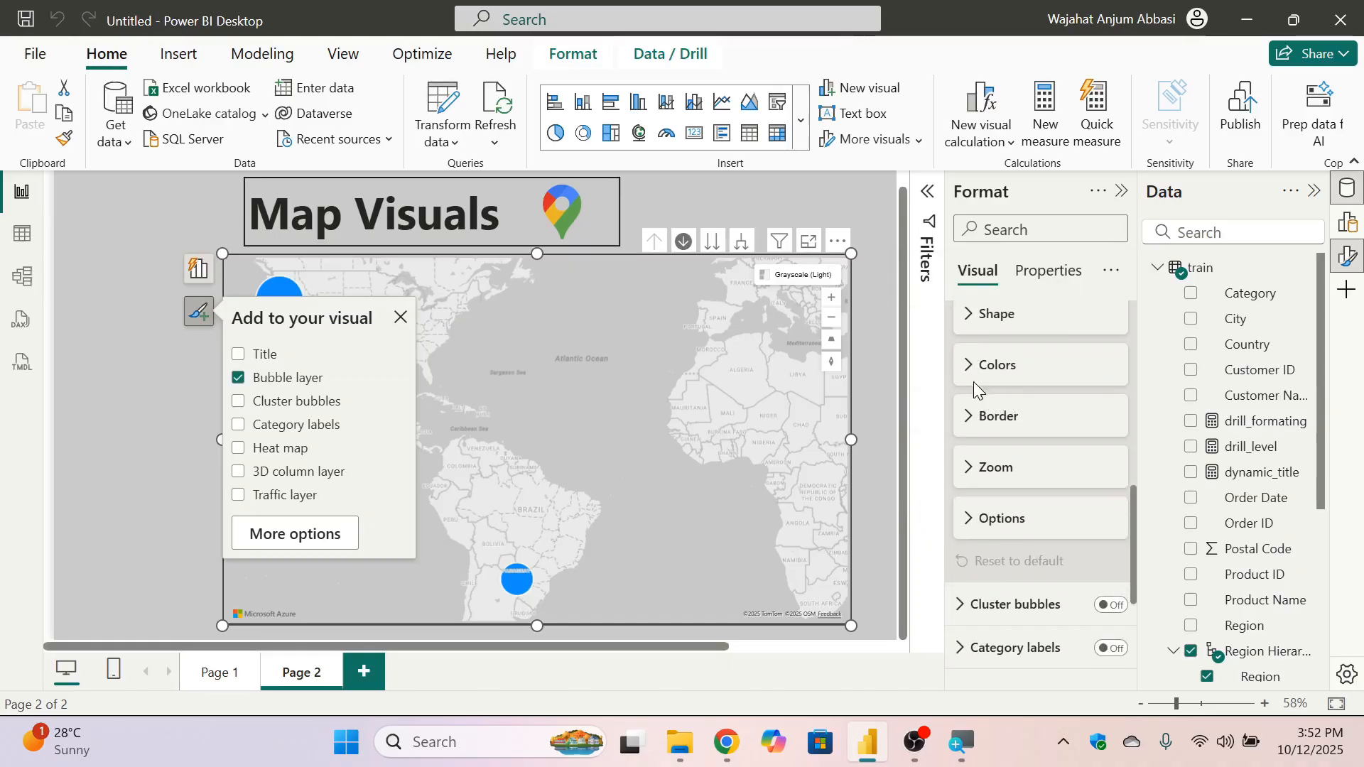
click(975, 382)
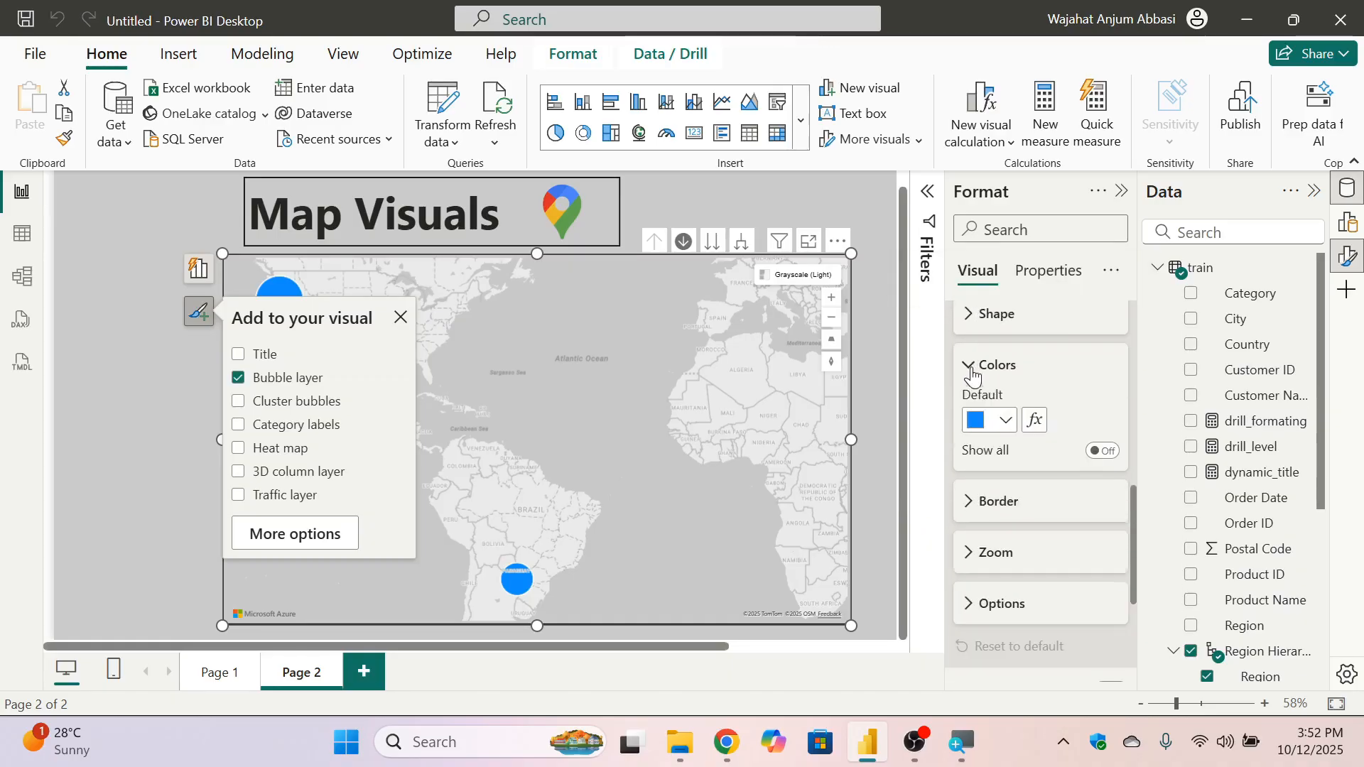
click(1036, 421)
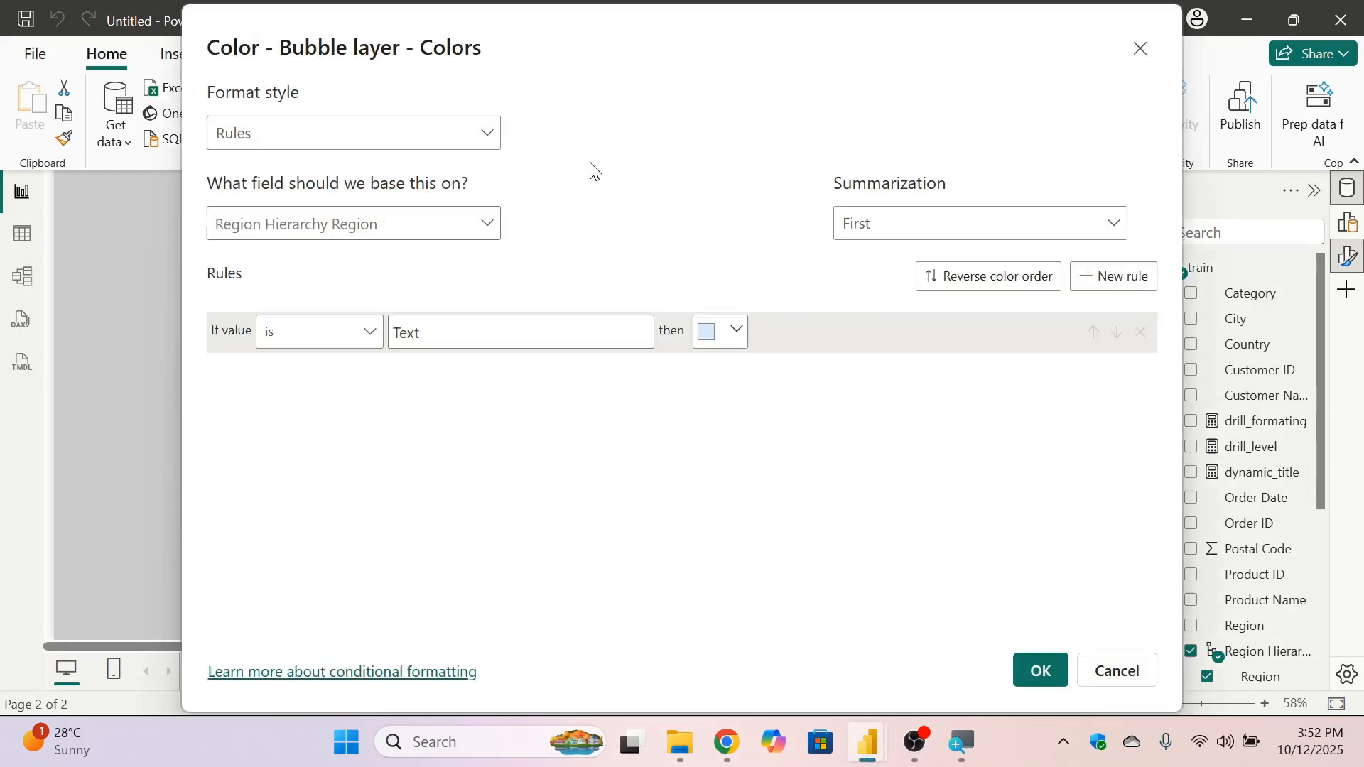
Set the bubble color's format style to Field value, base it on the train table's drill_formating measure, and apply it.
click(483, 131)
click(321, 251)
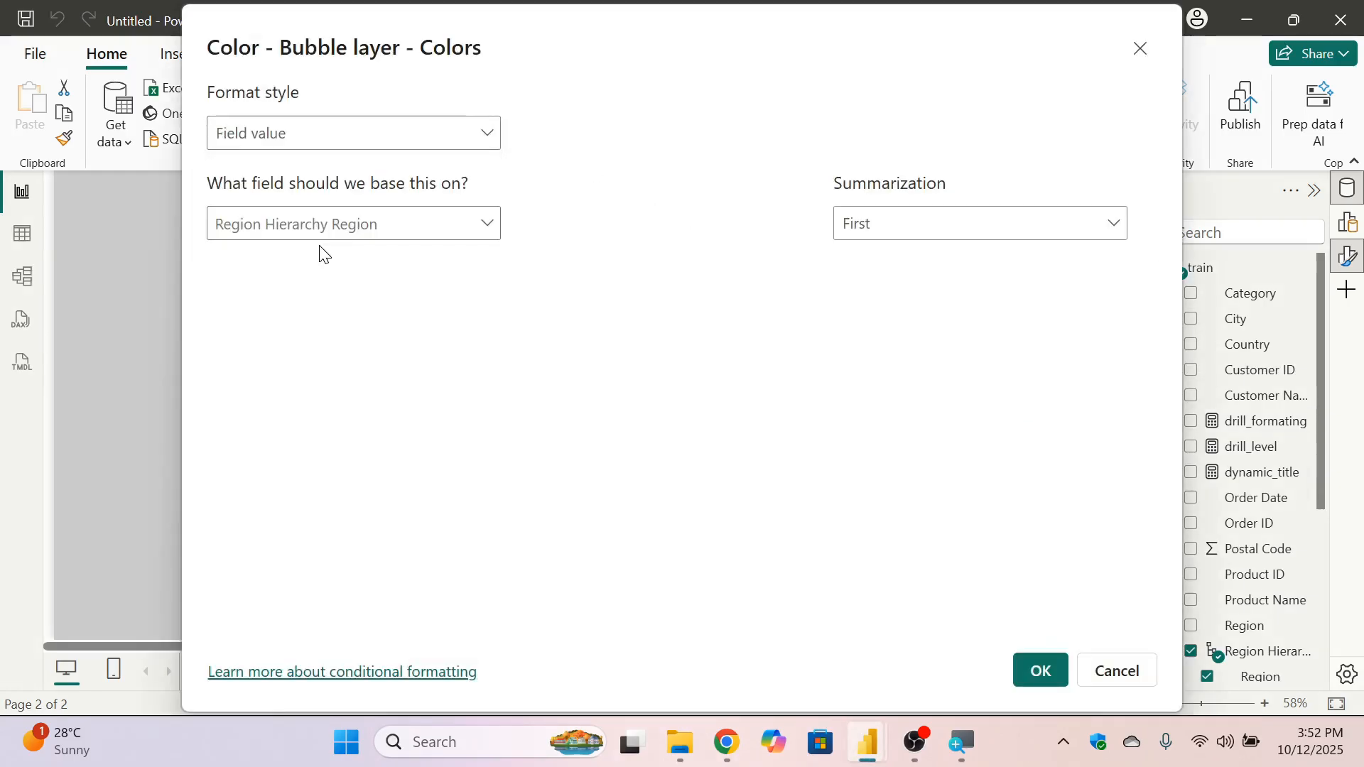
click(481, 226)
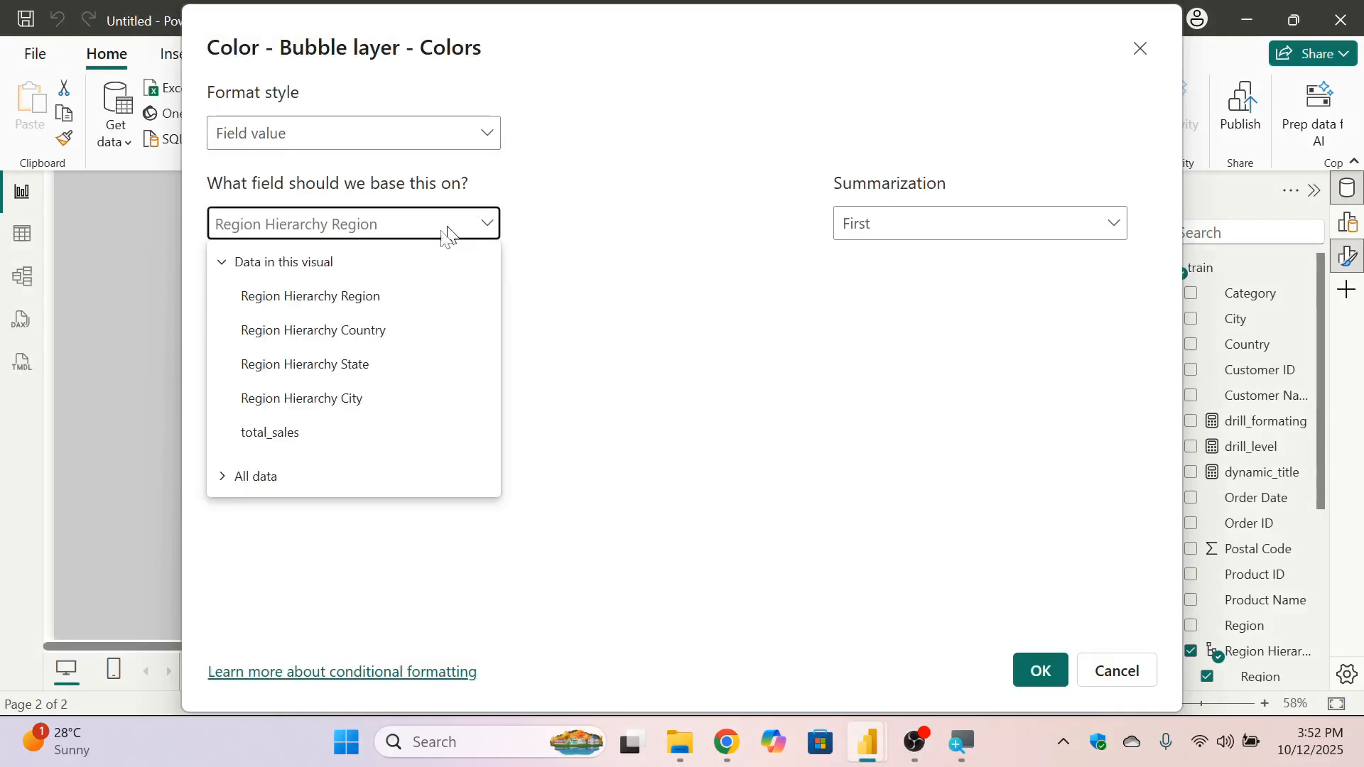
click(238, 478)
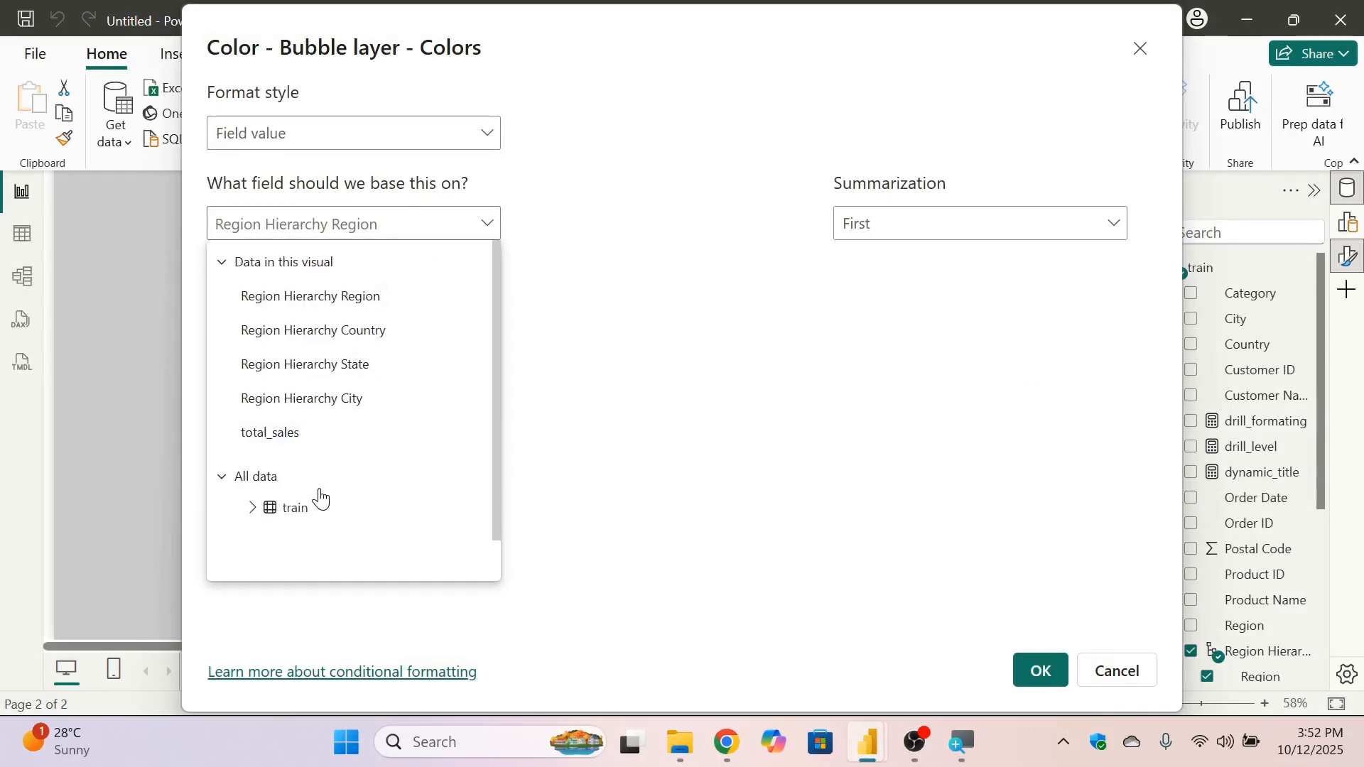
click(253, 508)
scroll(344, 492, down, 1)
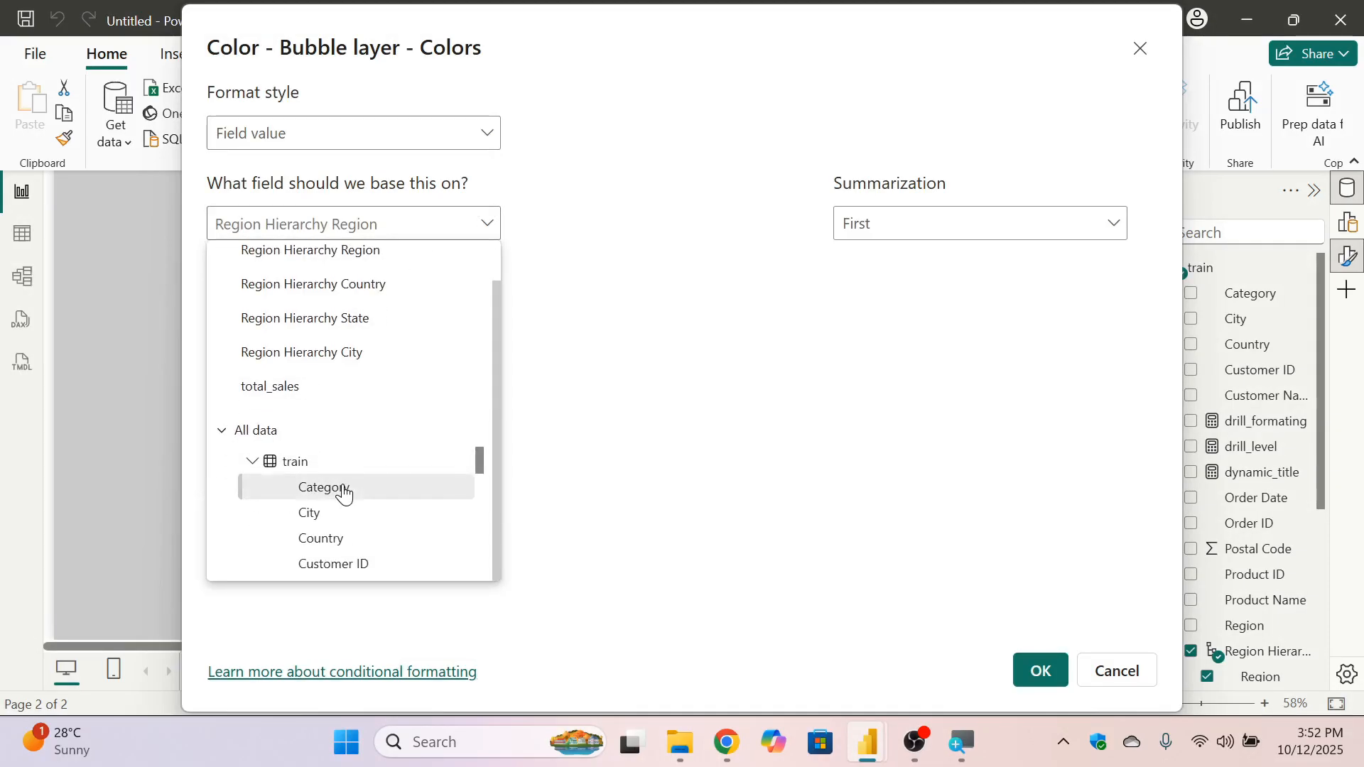
scroll(401, 494, down, 5)
scroll(388, 509, up, 4)
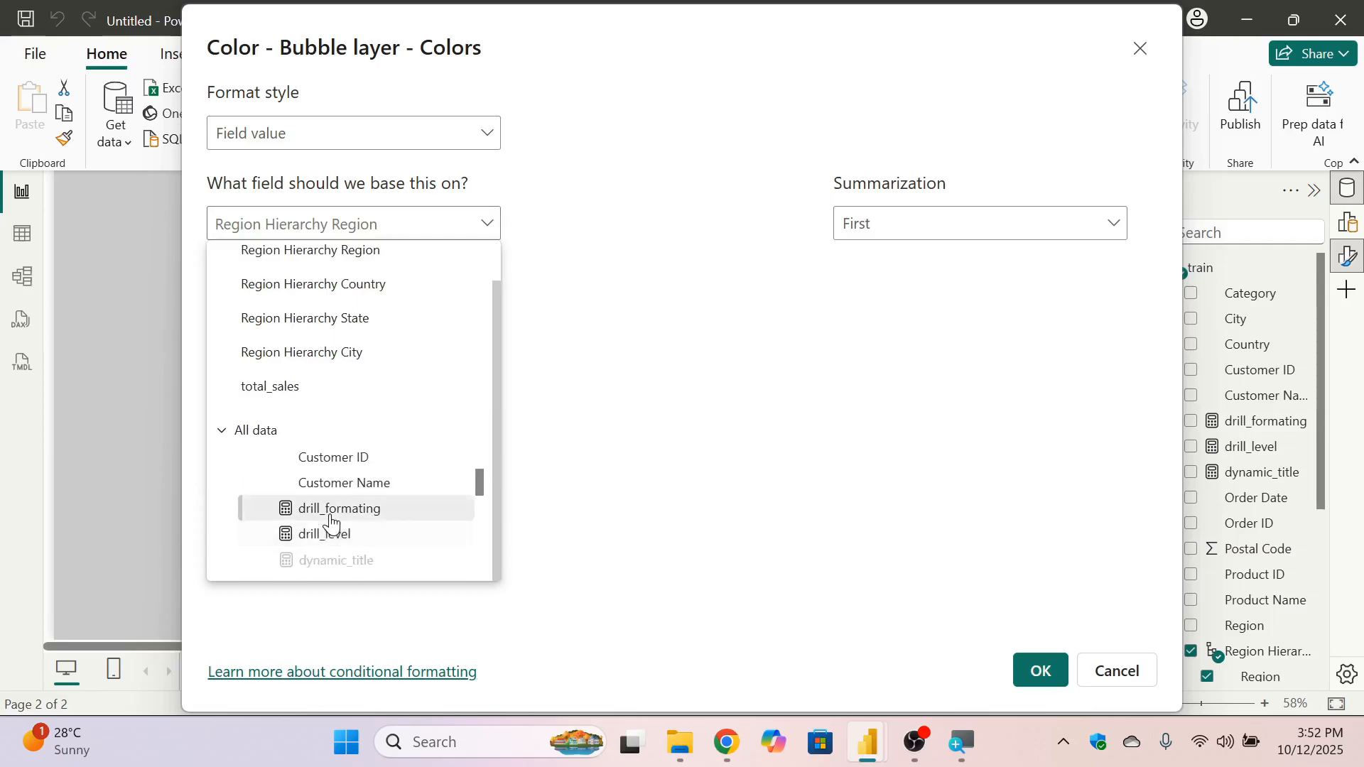
click(330, 516)
click(1043, 673)
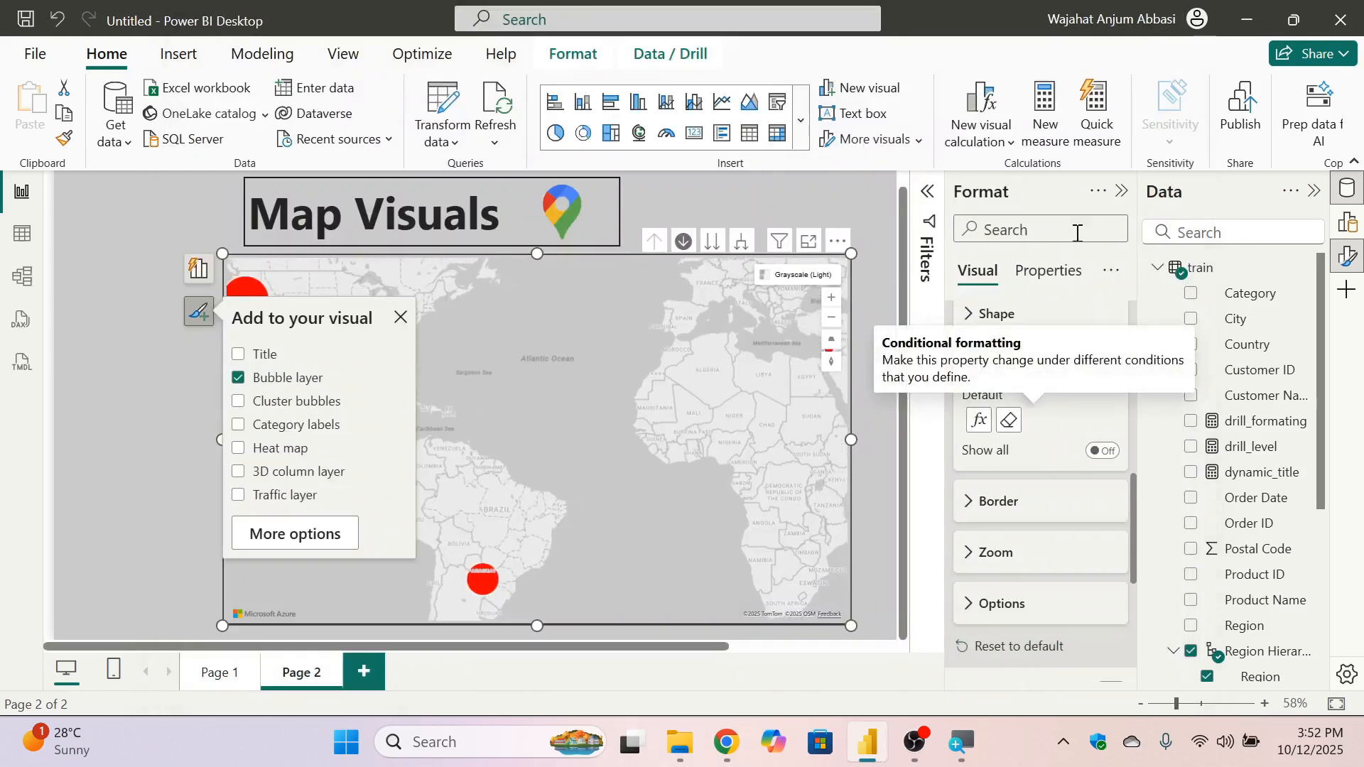
Close the formatting options and inspect the region-level bubble colors and the green bubble's sales details.
click(1122, 192)
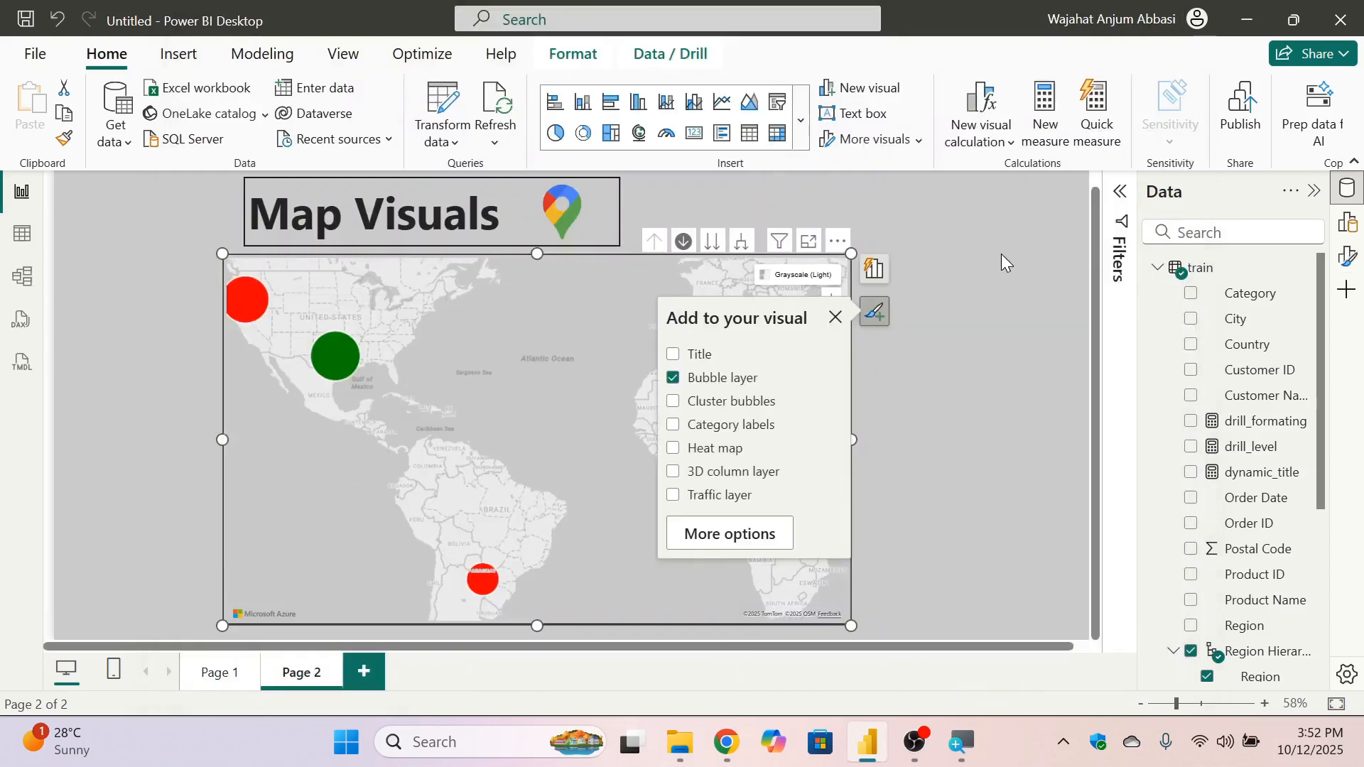
mouse_move(561, 448)
mouse_down()
mouse_move(606, 460)
mouse_move(575, 448)
mouse_up()
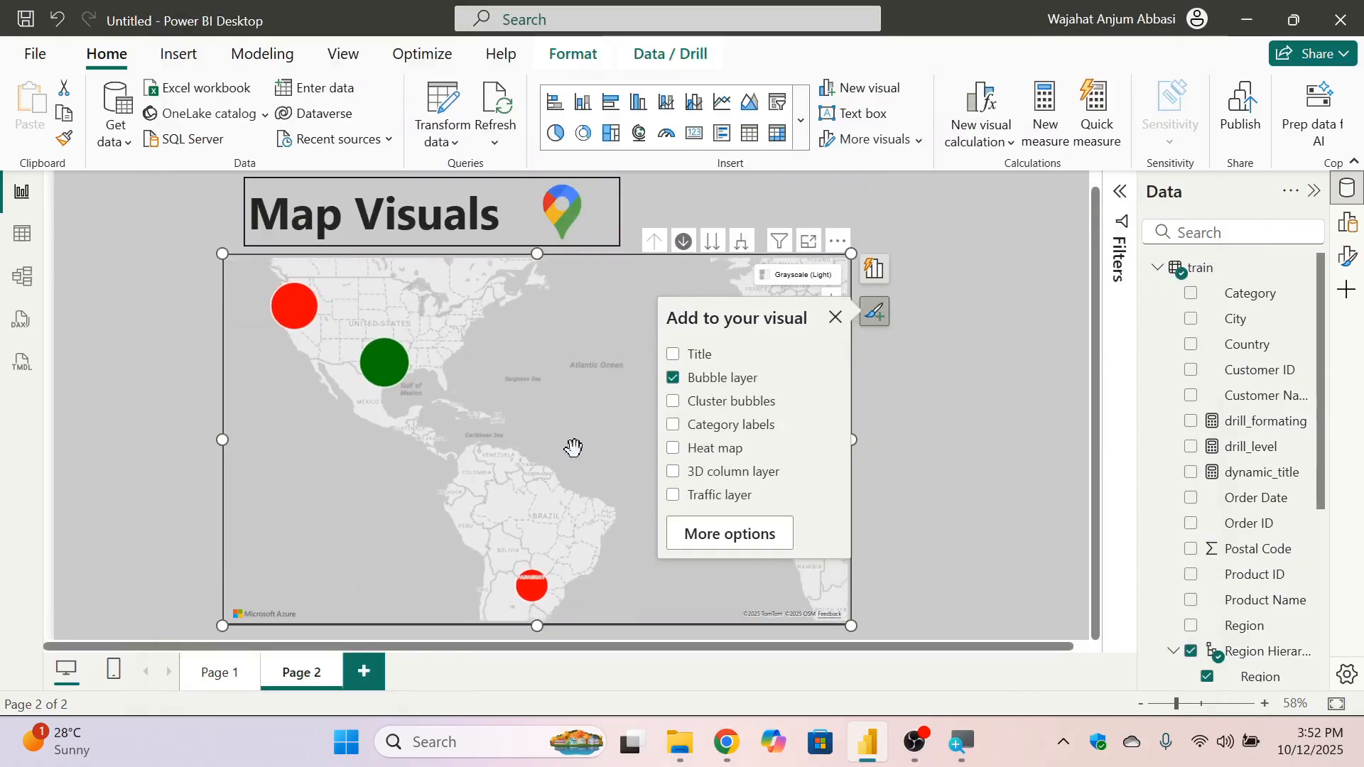
click(948, 332)
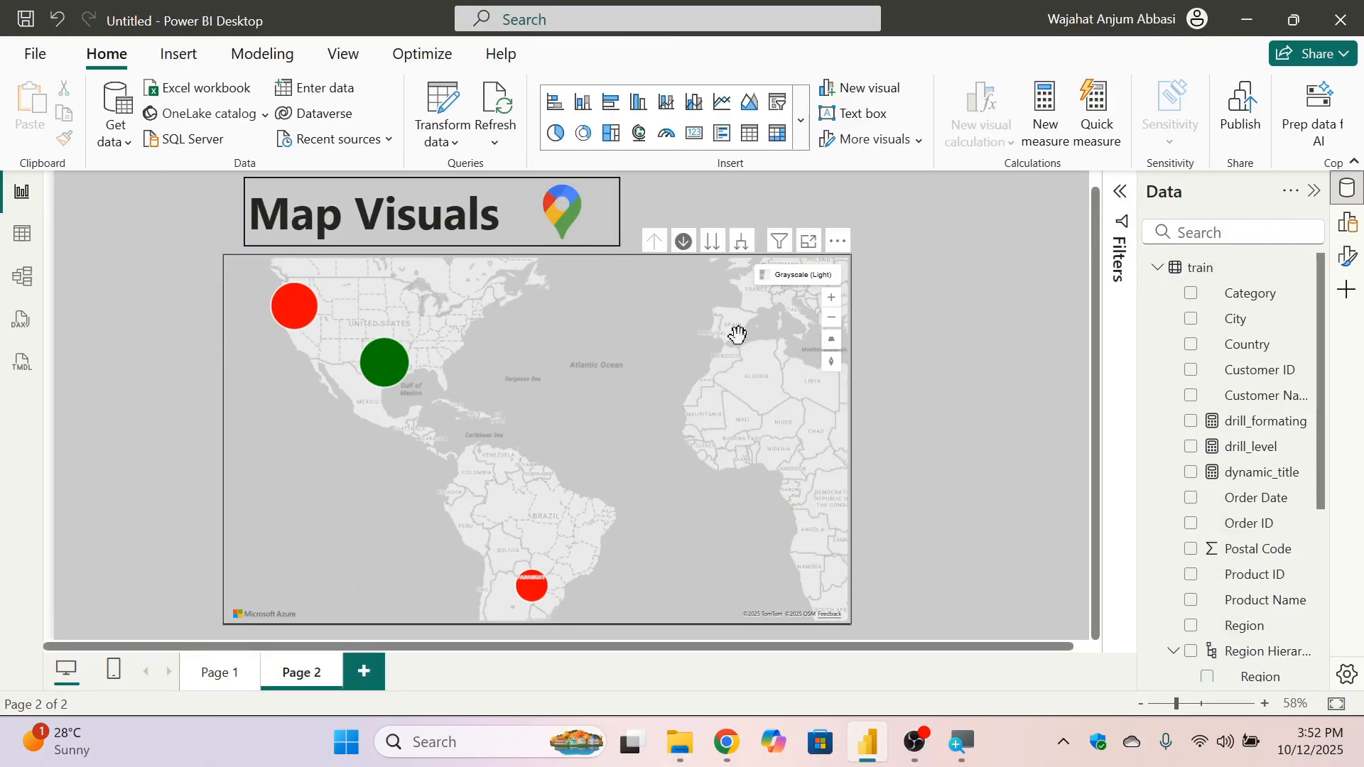
mouse_move(594, 356)
mouse_down()
mouse_move(557, 396)
mouse_move(581, 399)
mouse_move(629, 367)
mouse_move(599, 354)
mouse_up()
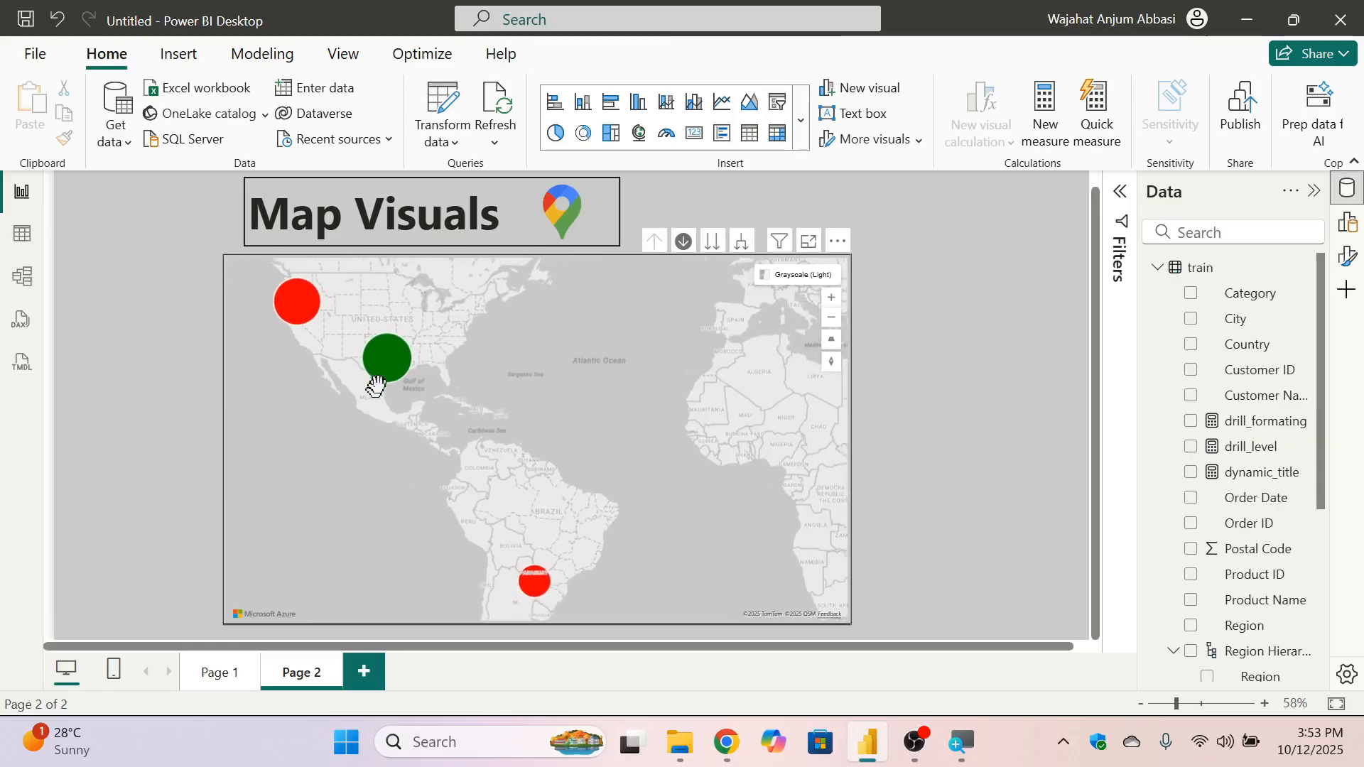
mouse_move(388, 372)
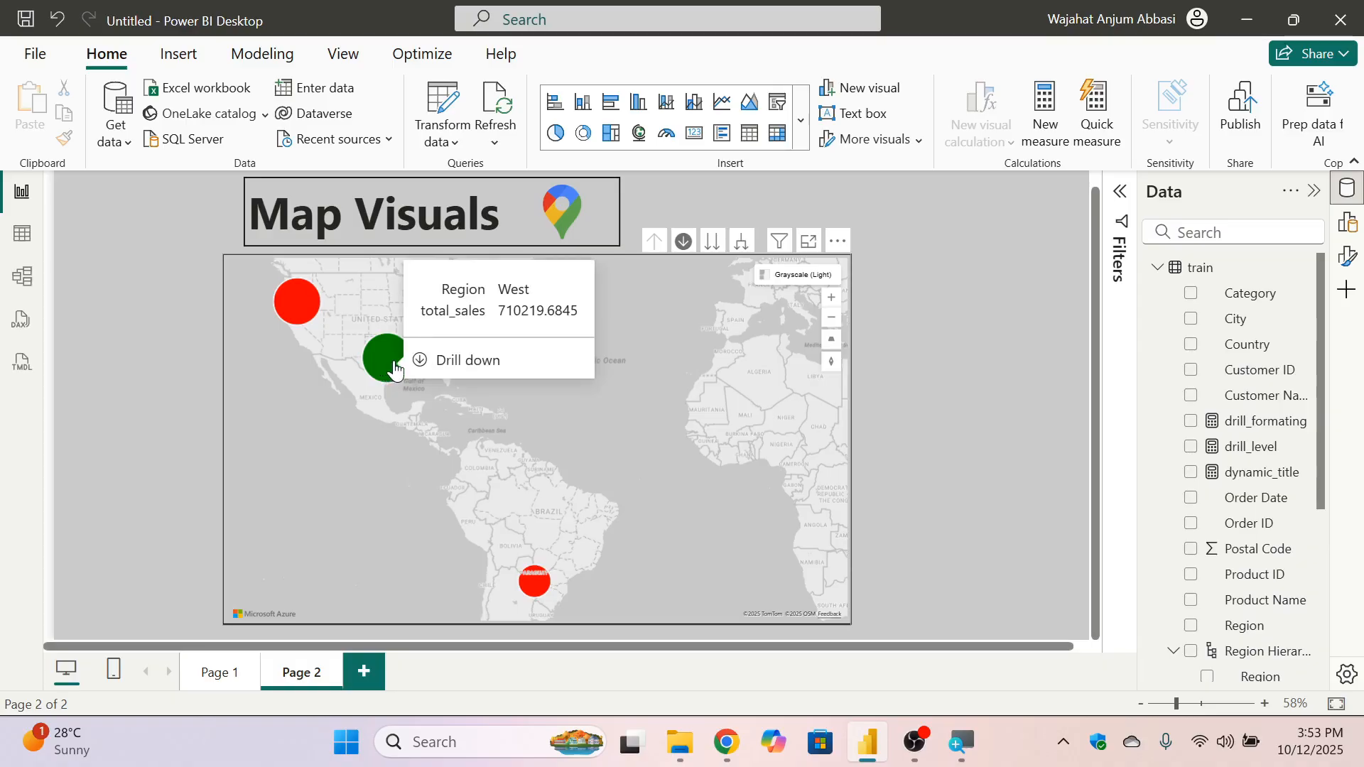
Take the whole map down to the country level and on to the state level, checking the green bubble at each.
click(713, 245)
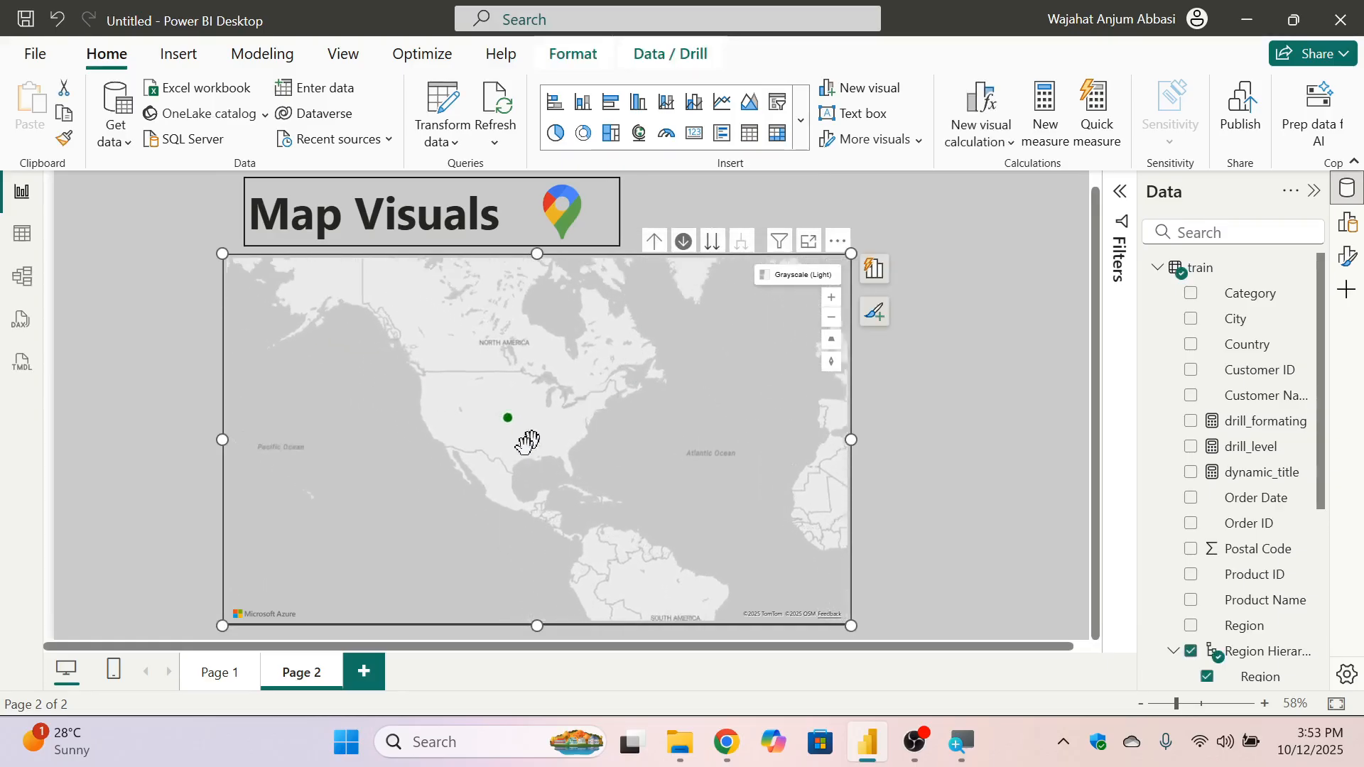
mouse_move(538, 442)
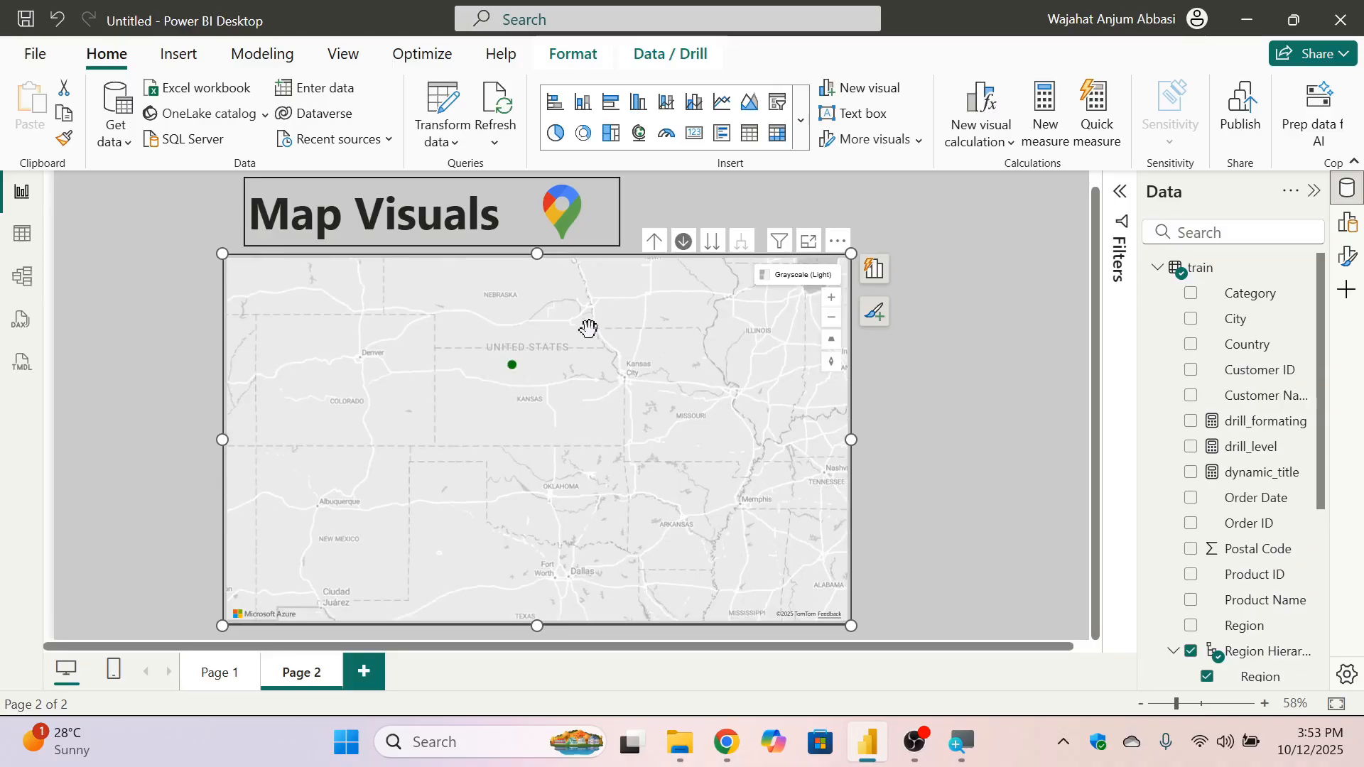
click(711, 245)
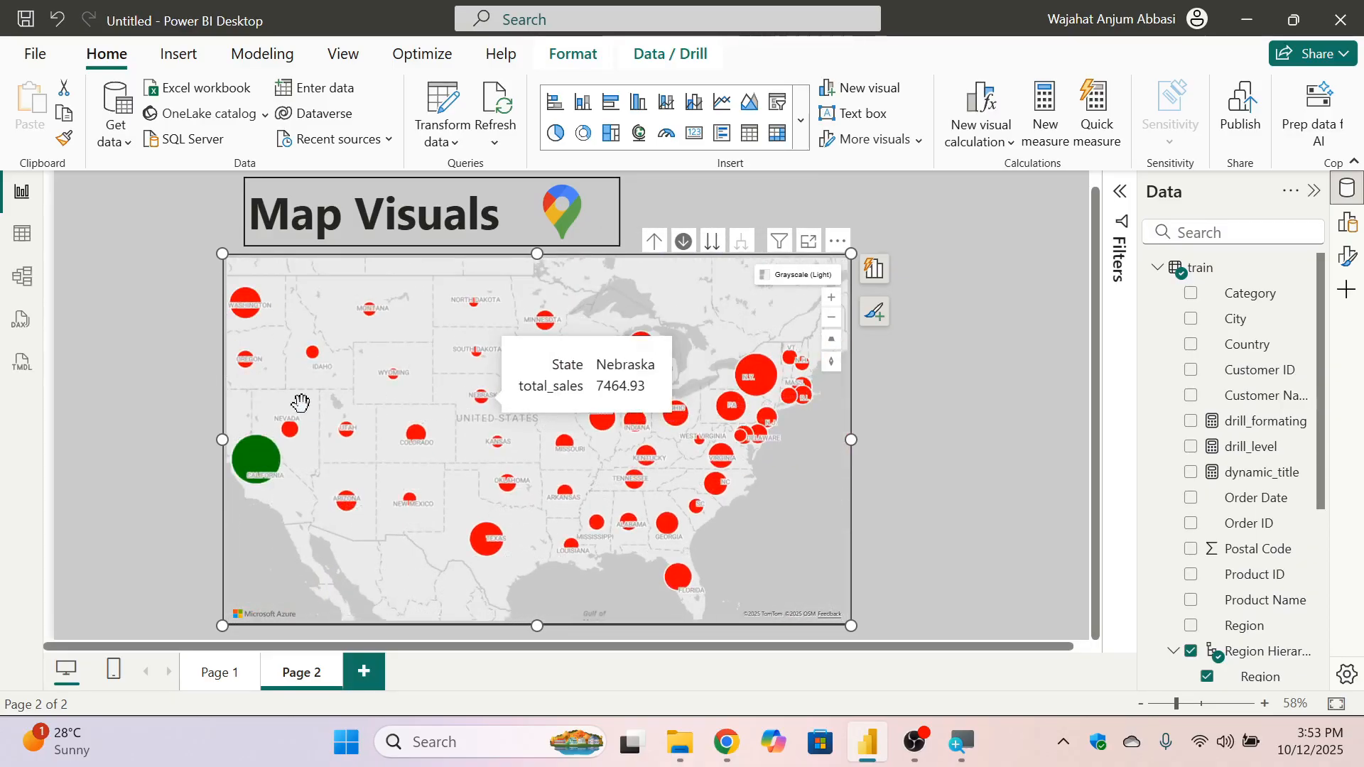
drag(305, 399, 335, 405)
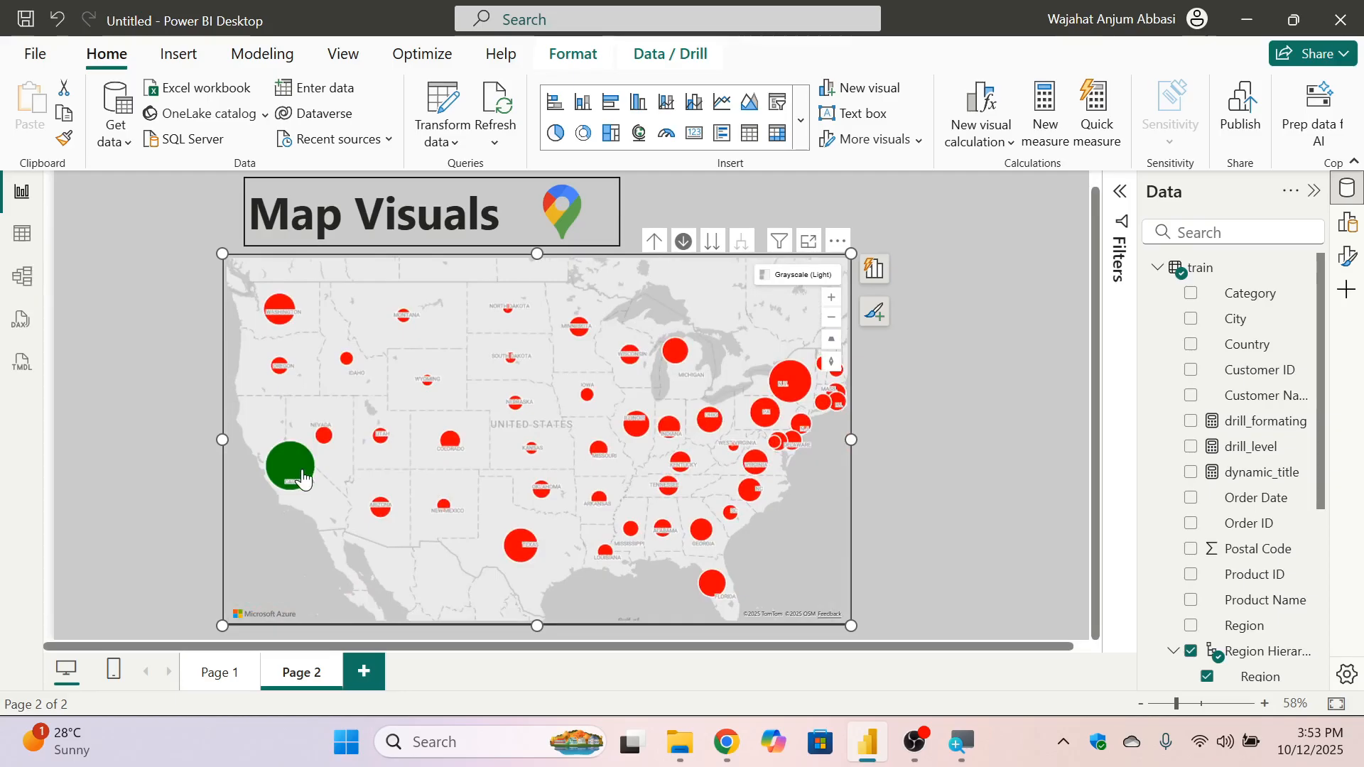
mouse_move(303, 478)
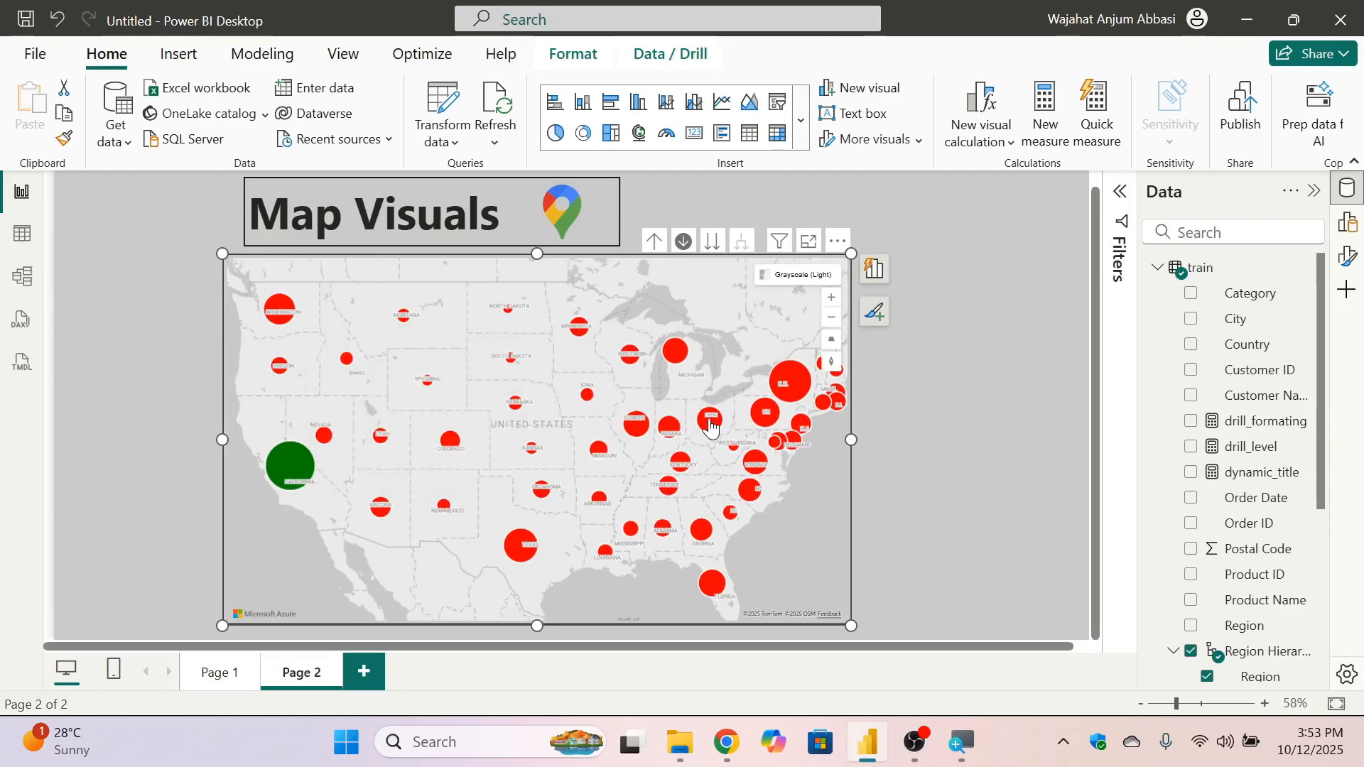
Drill down into New York state on the map and examine its city bubbles up close.
click(800, 388)
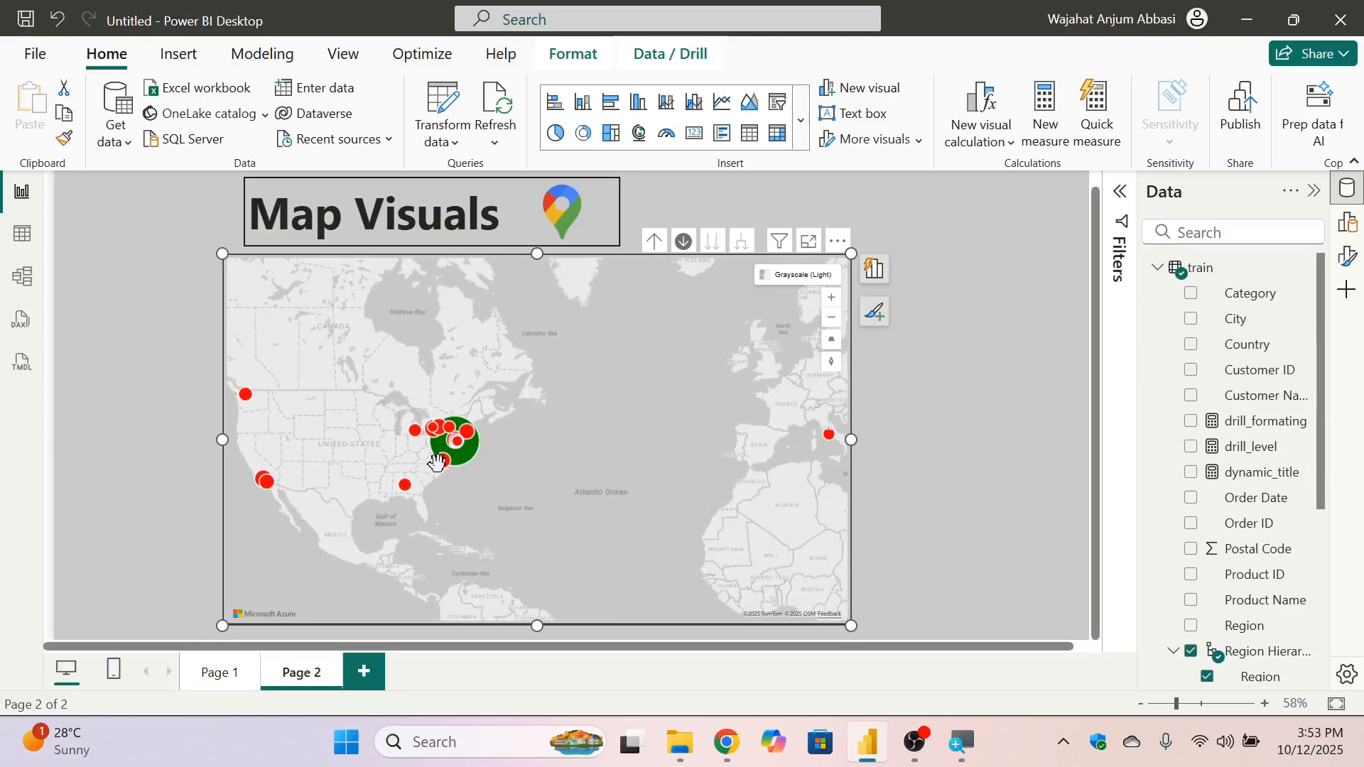
scroll(437, 461, up, 5)
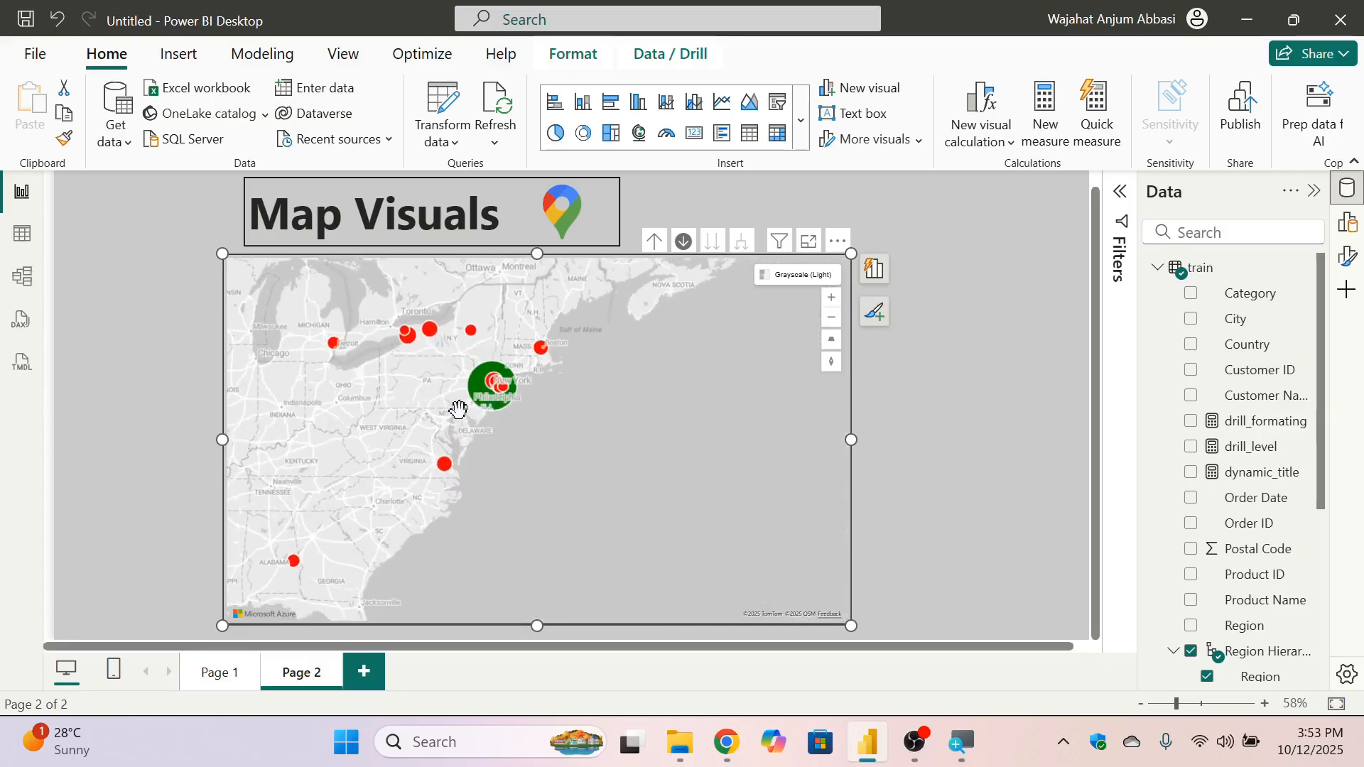
Examine New York state's city bubbles up close and check the green bubble's sales details.
scroll(459, 410, up, 3)
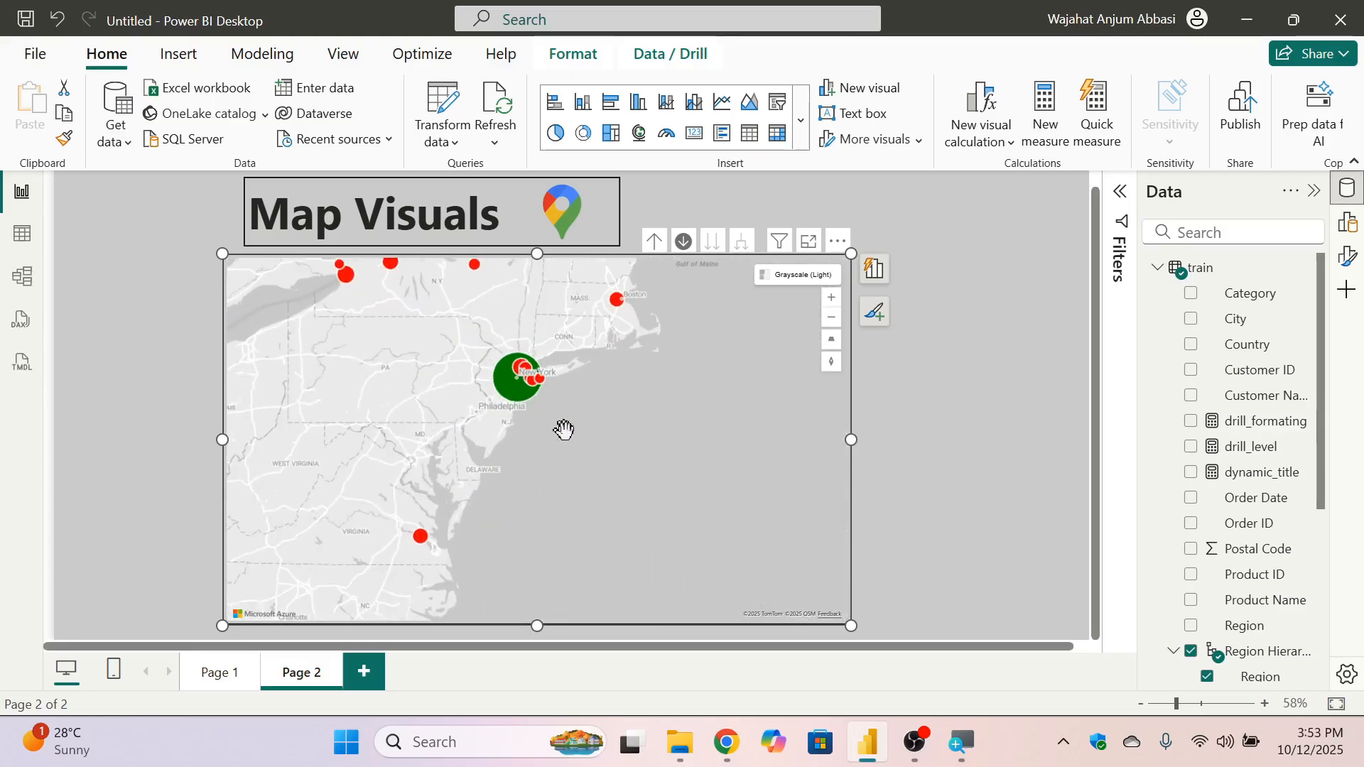
drag(564, 430, 635, 473)
scroll(634, 464, up, 3)
mouse_move(619, 458)
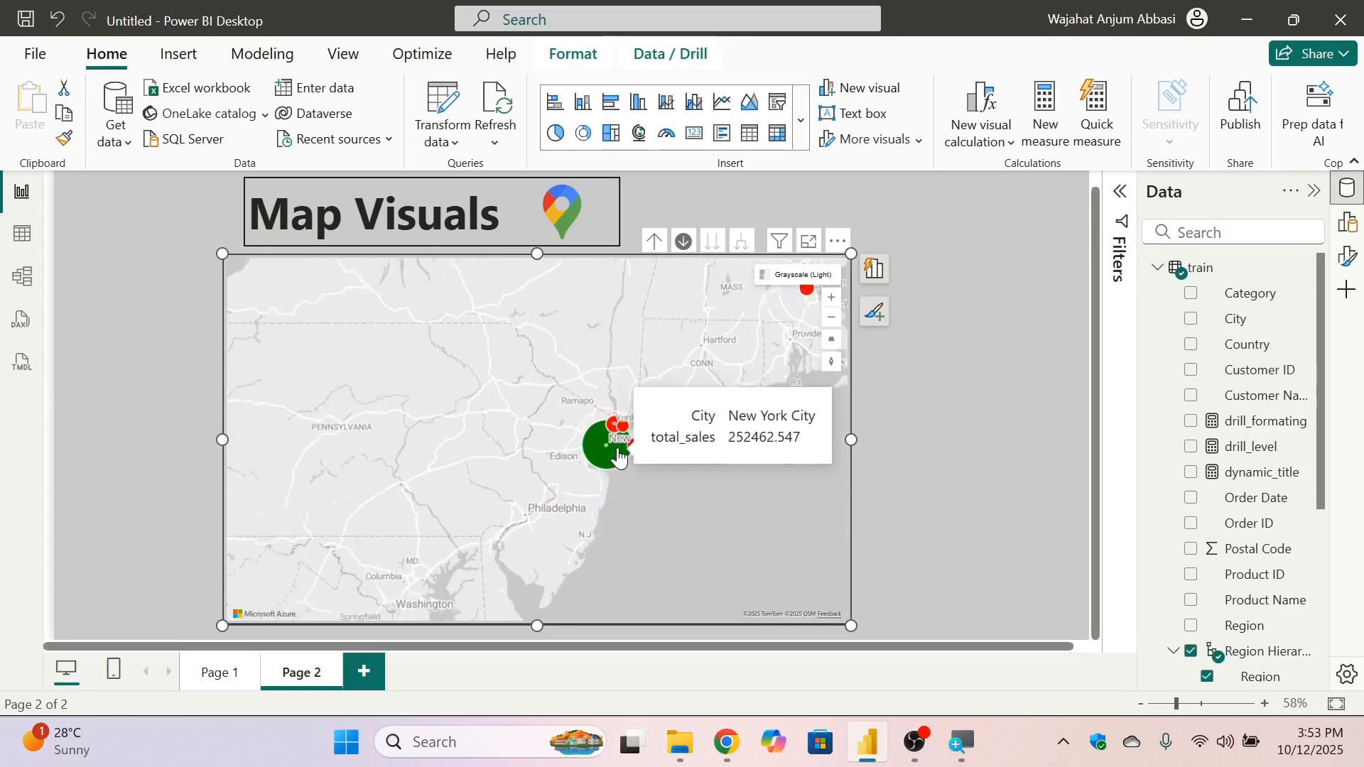
scroll(620, 459, up, 1)
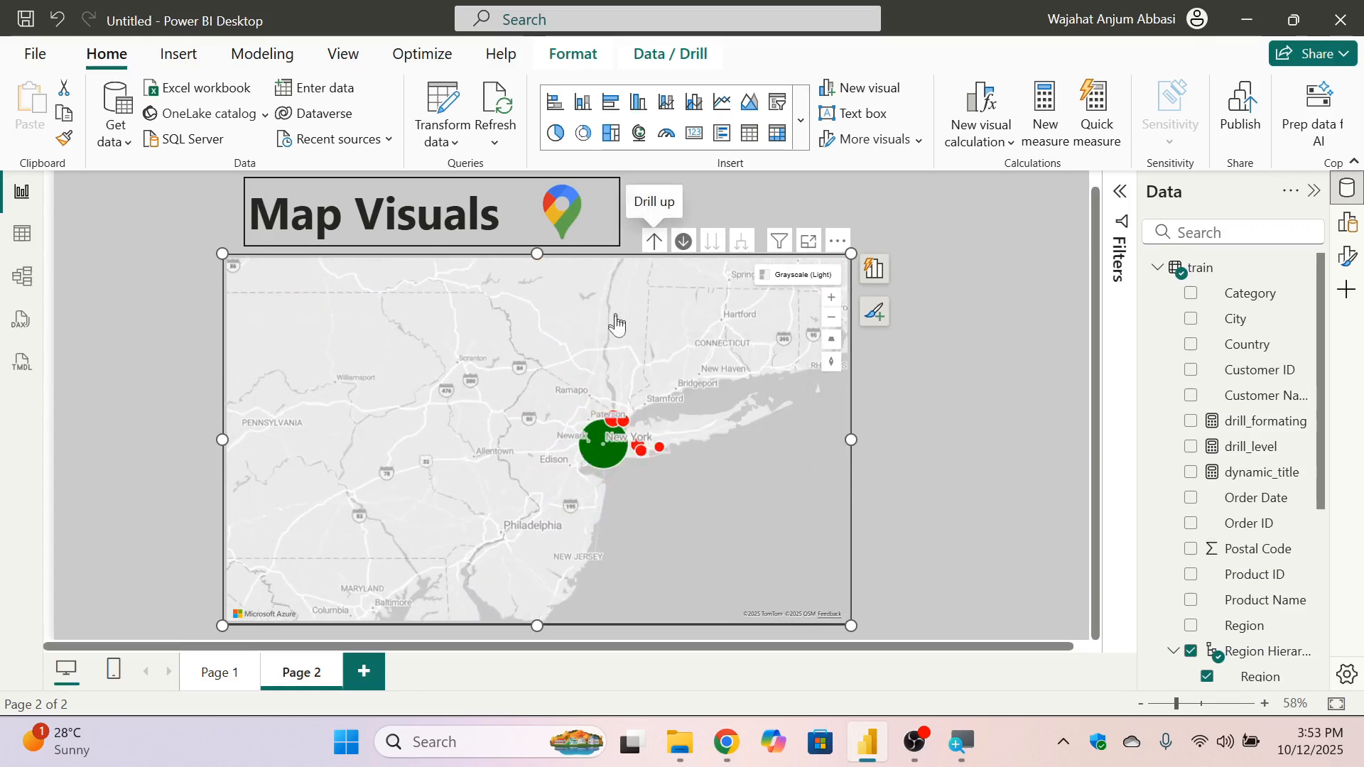
Drill the map back up to the state level, then down into Washington state.
click(654, 241)
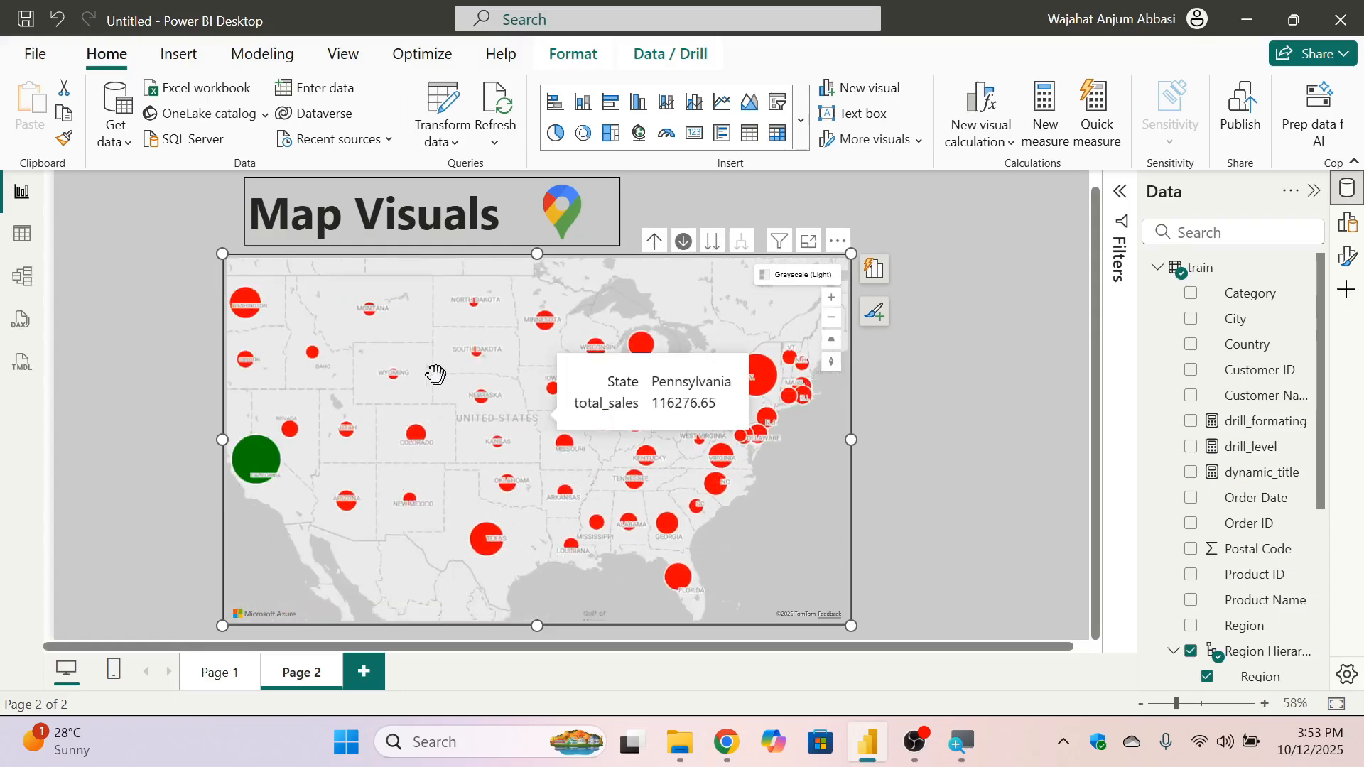
click(246, 301)
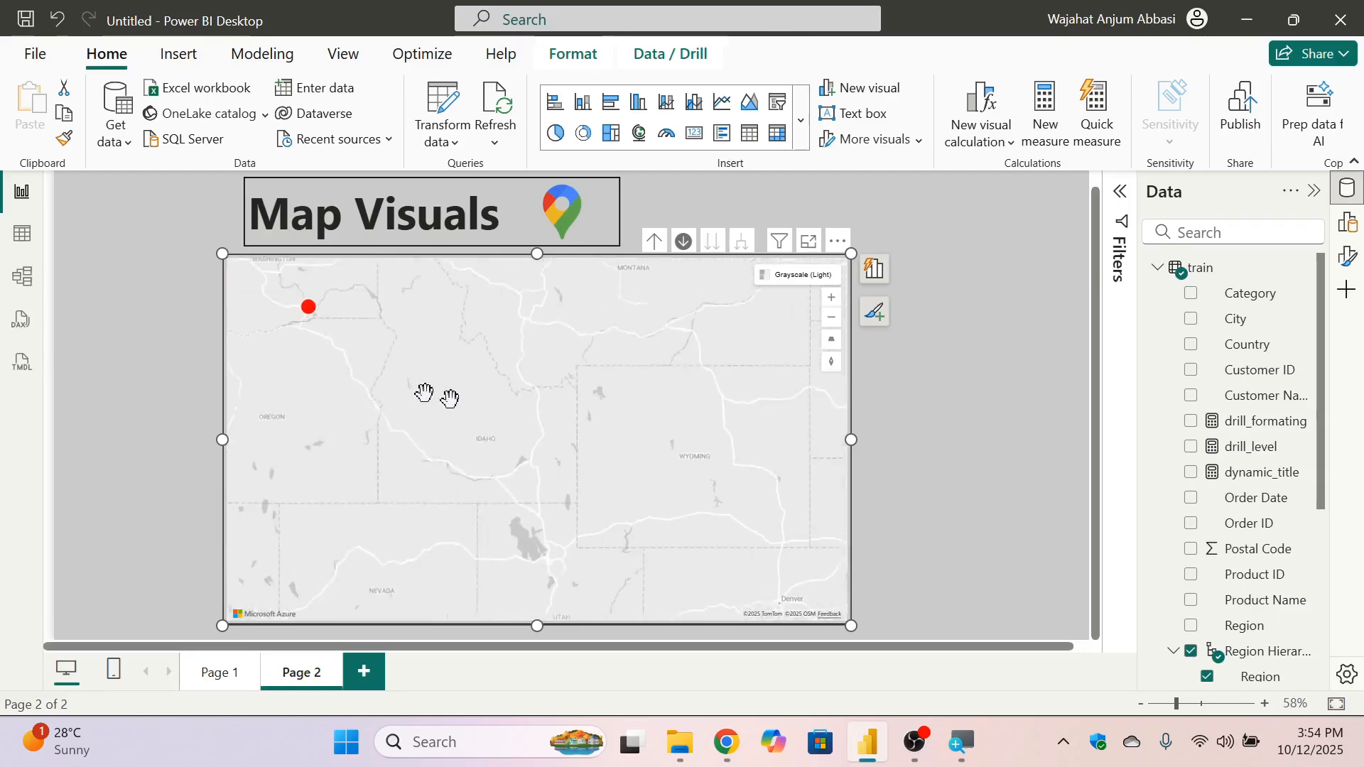
mouse_move(462, 368)
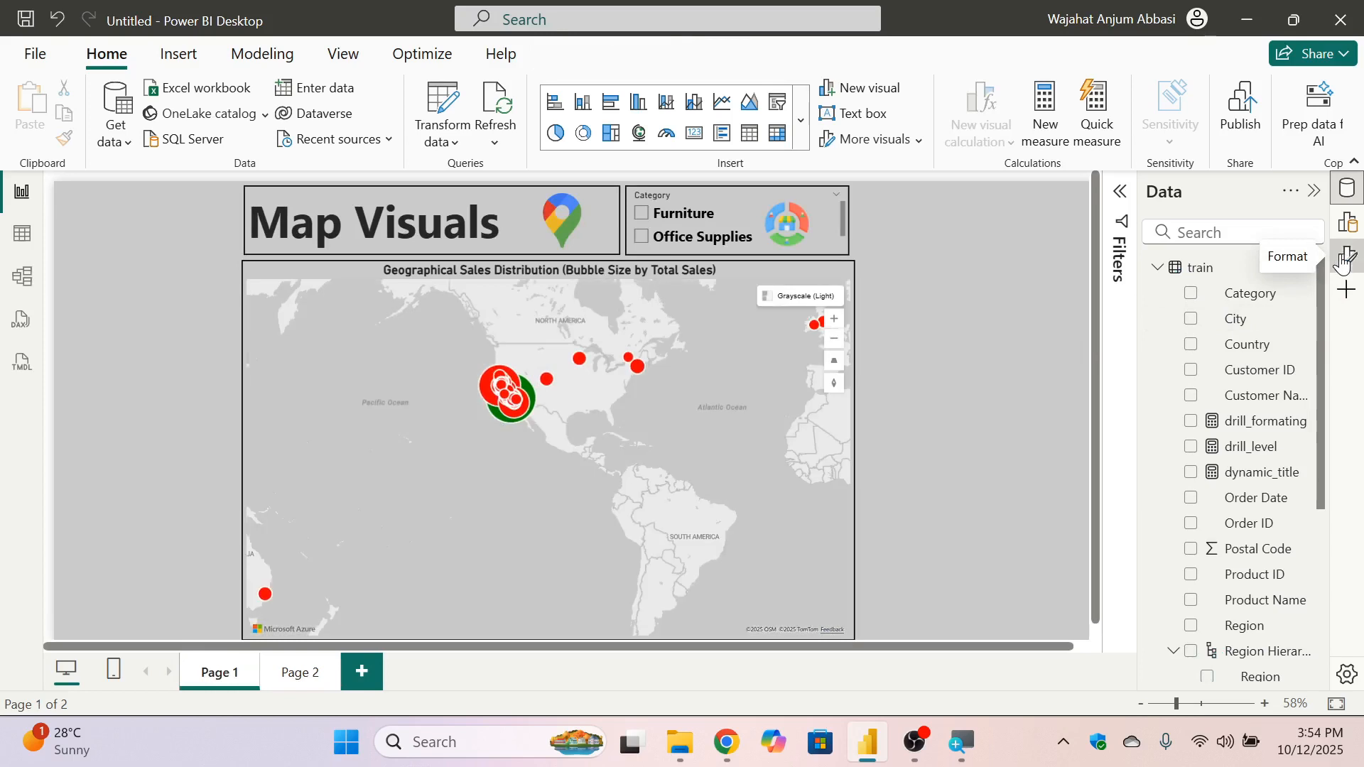
Copy the title text of the map on Page 1 from its title formatting options.
click(1344, 260)
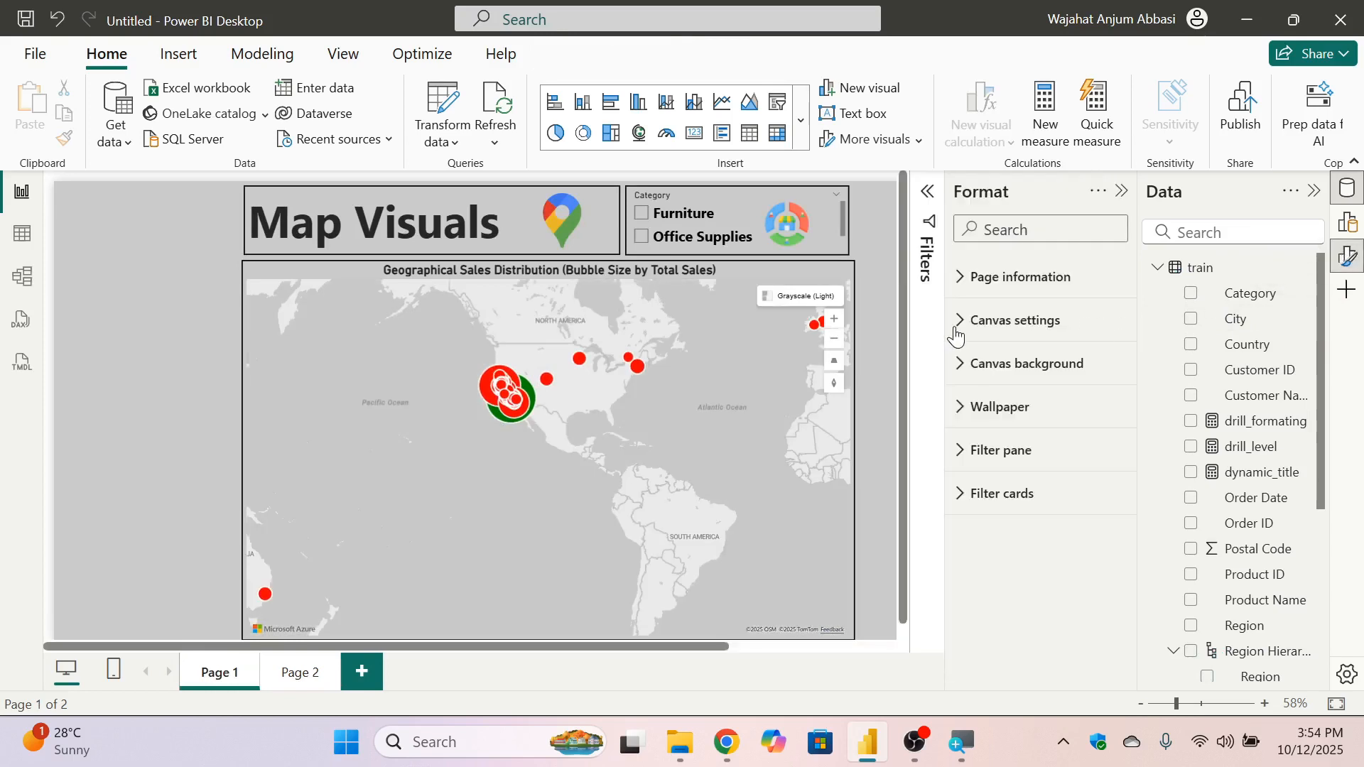
click(741, 269)
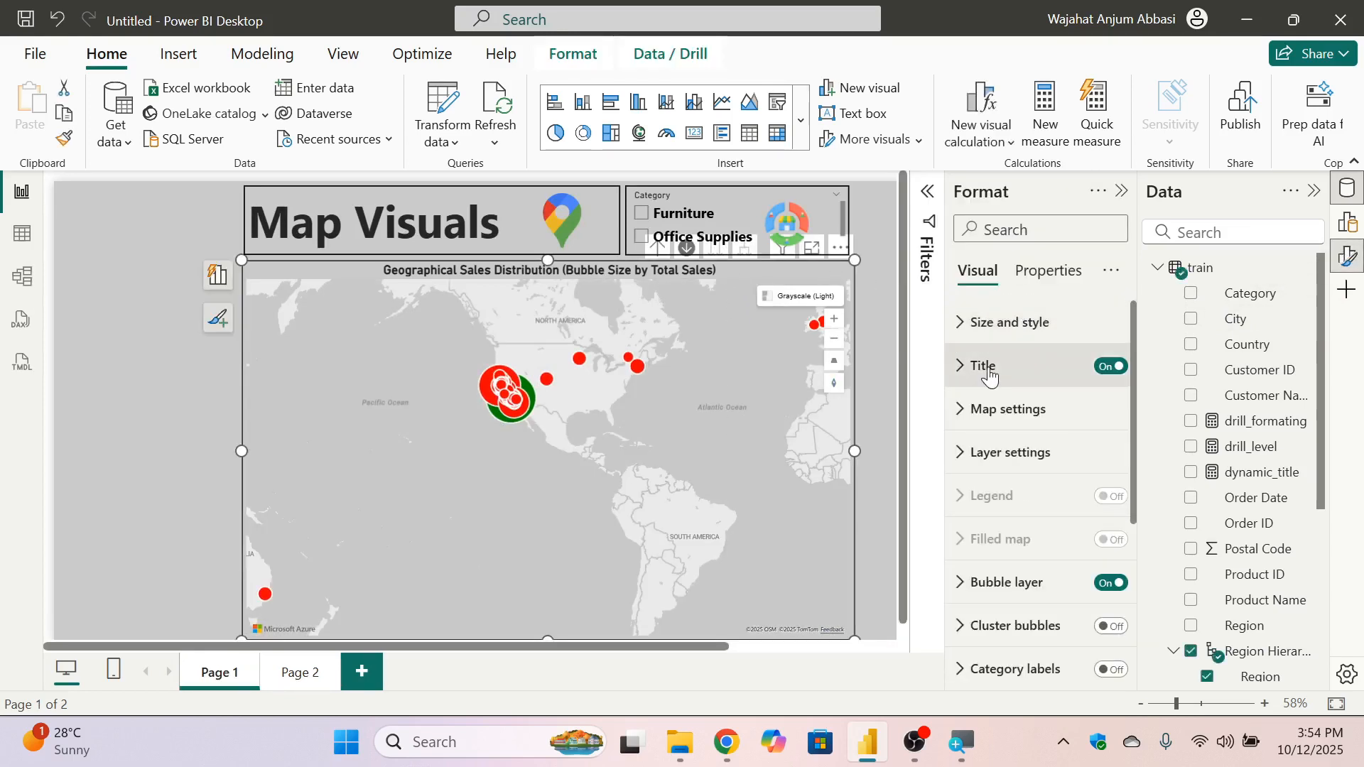
click(987, 368)
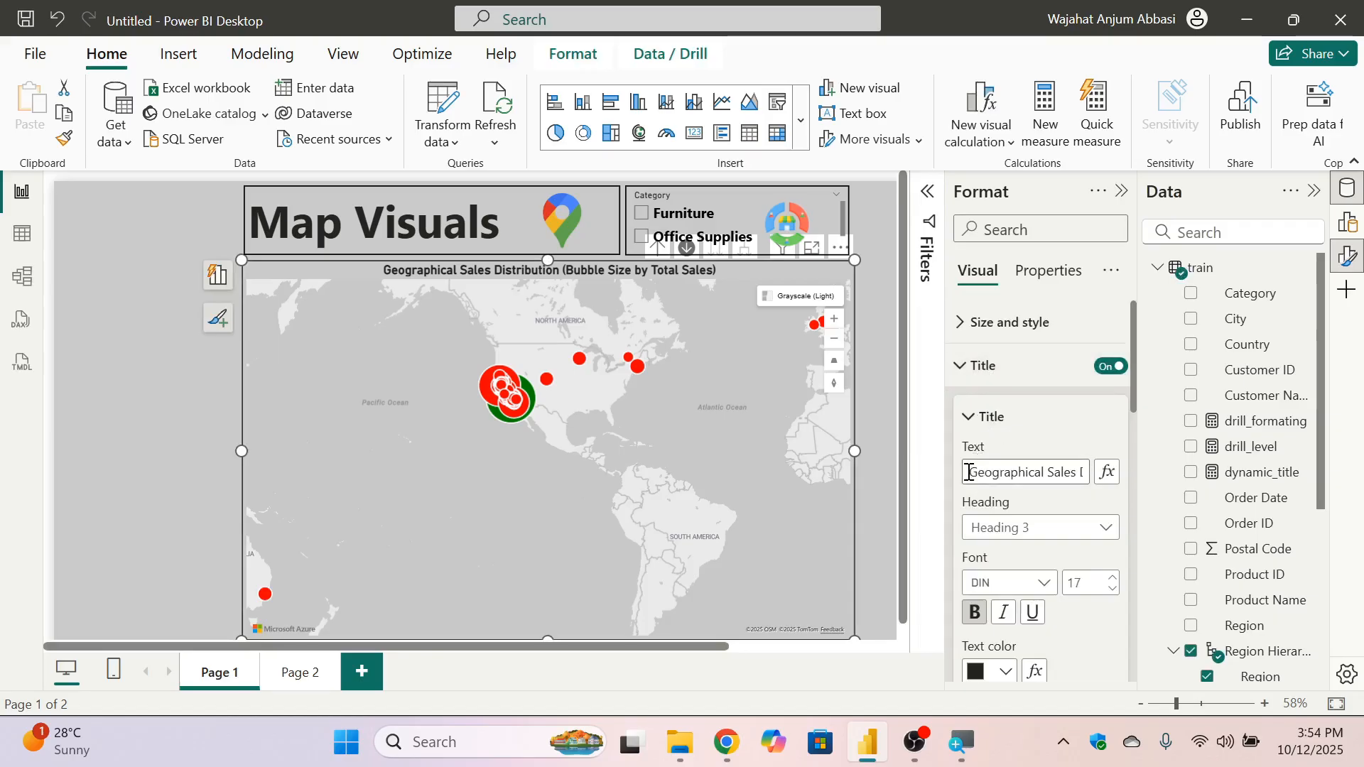
drag(969, 472, 1100, 472)
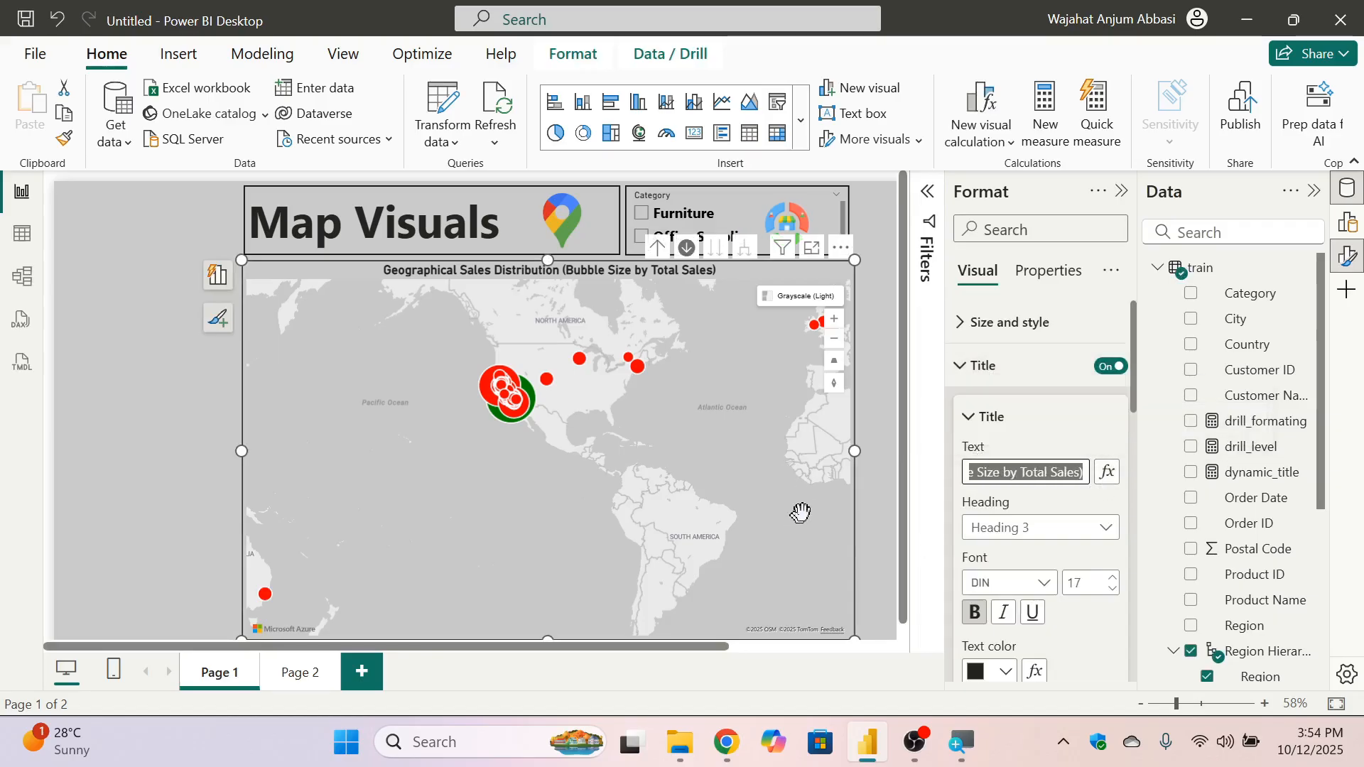
Return to Page 2 and turn on the title of its map.
click(295, 686)
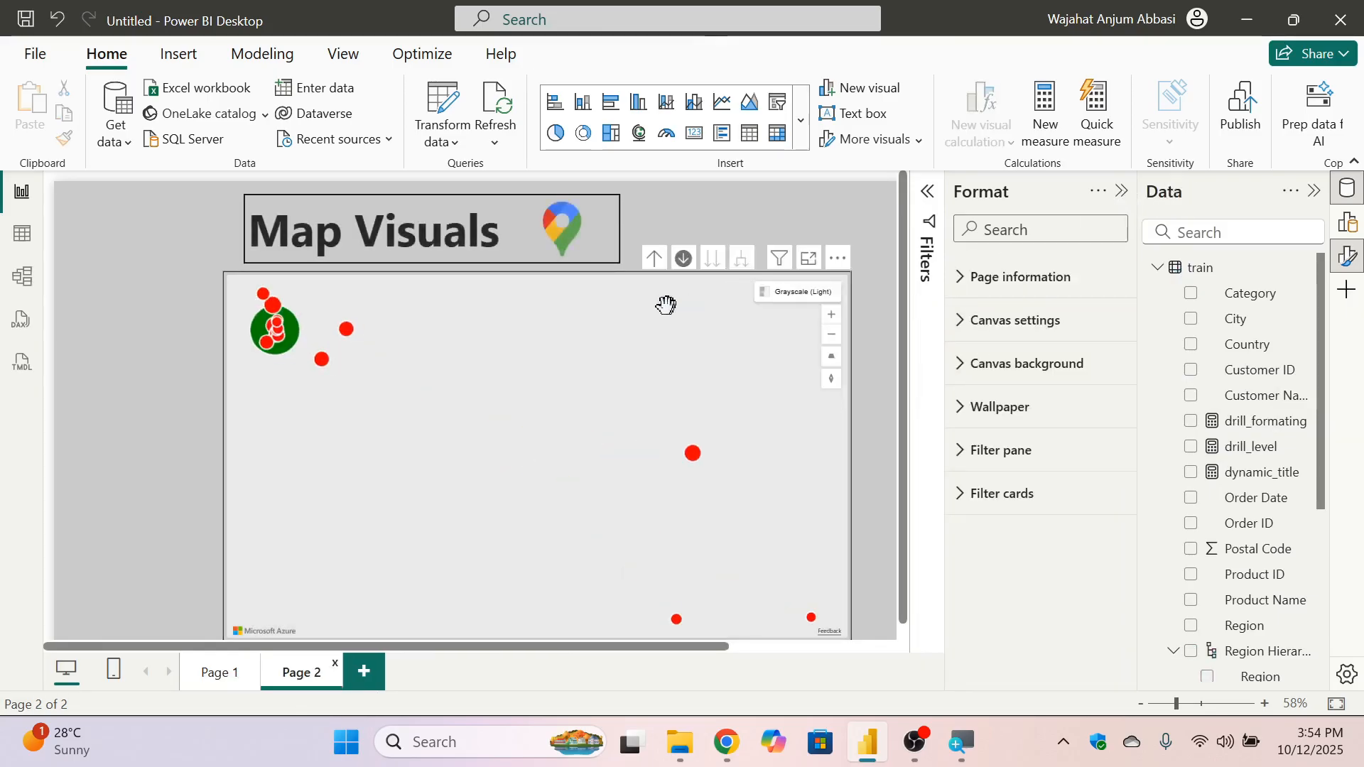
click(629, 285)
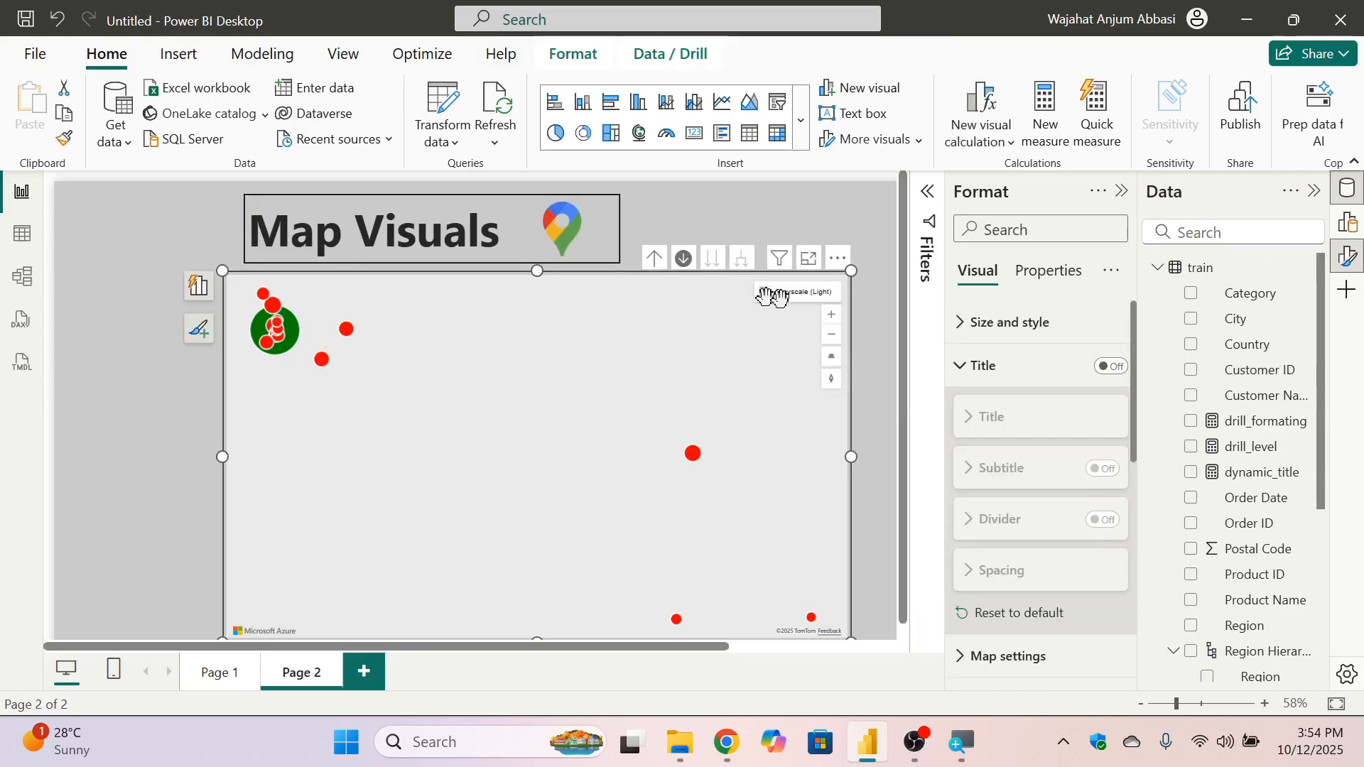
click(1112, 367)
click(1113, 367)
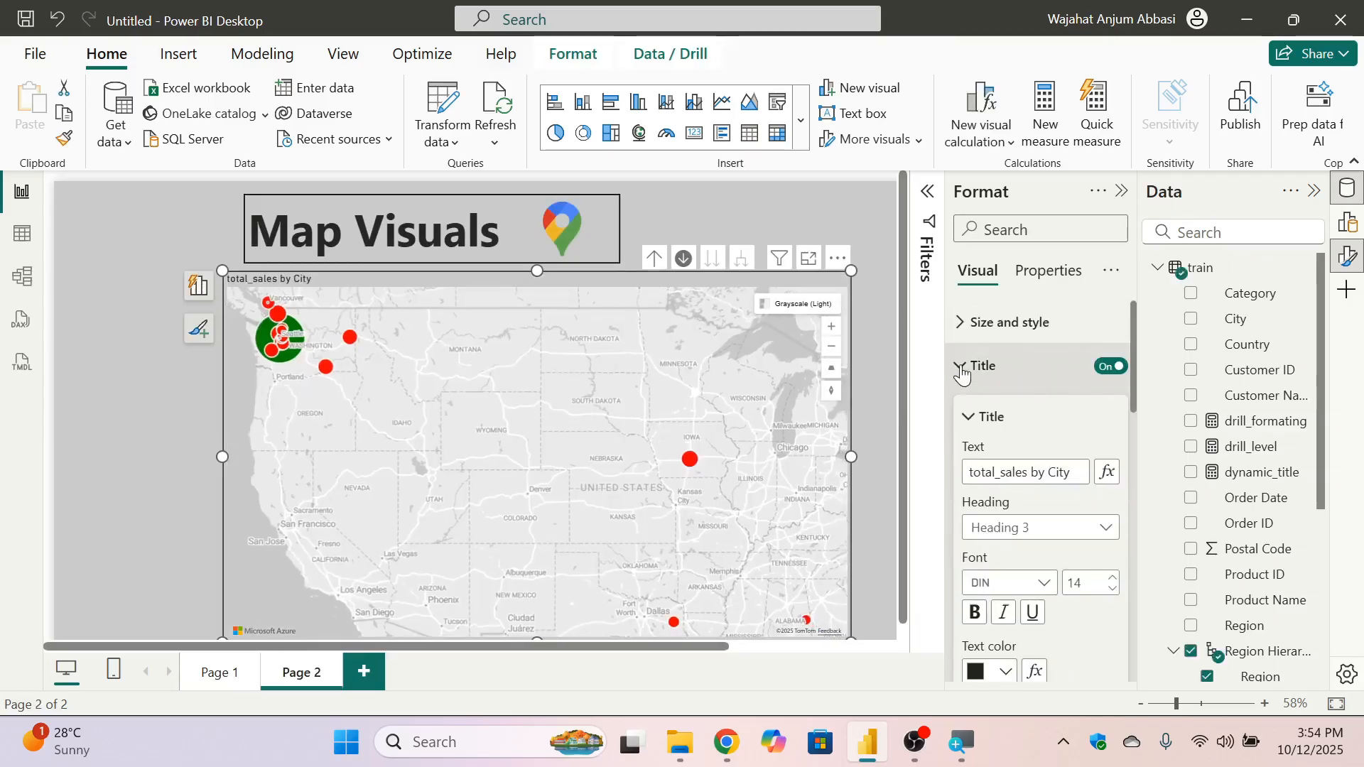
click(968, 386)
click(968, 385)
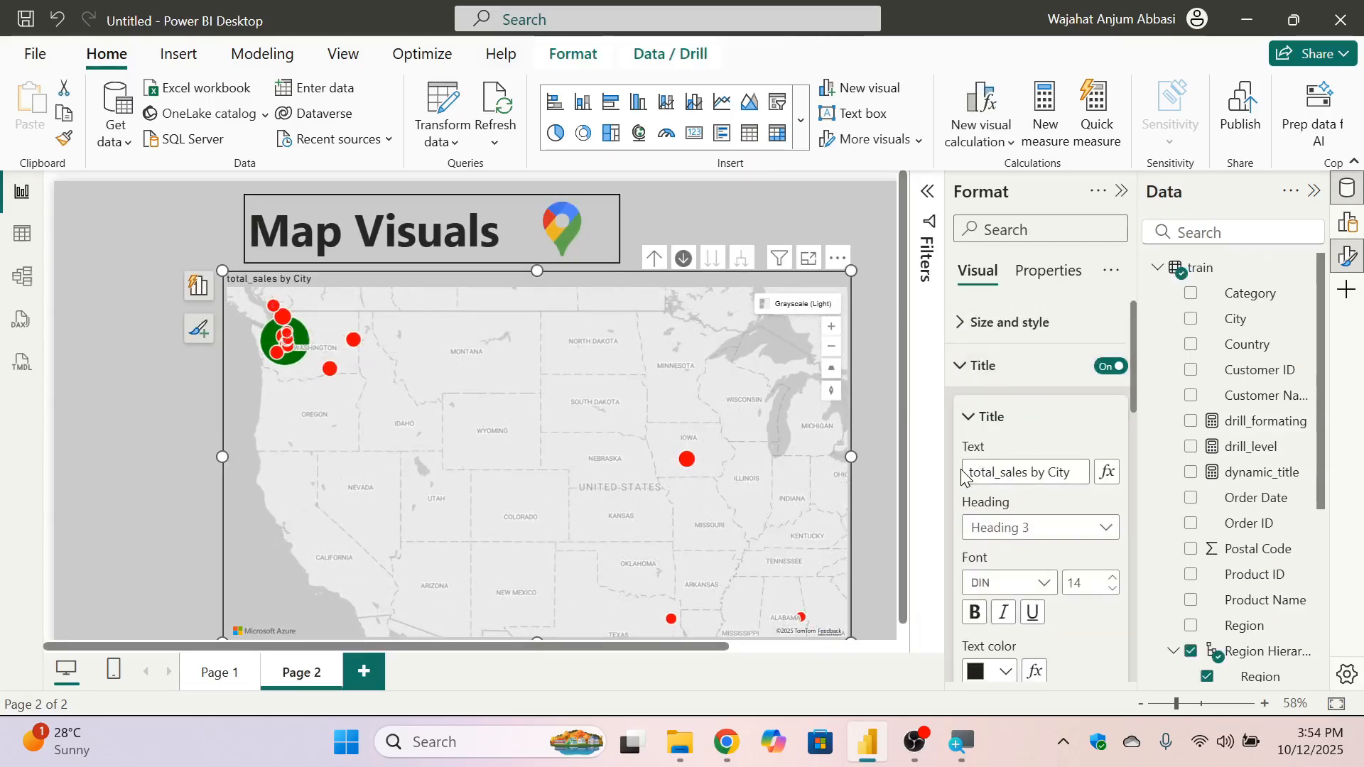
Set the map title to "Geographical Sales Distribution (Bubble Size by Total Sales)", center it, and close the formatting options.
click(988, 471)
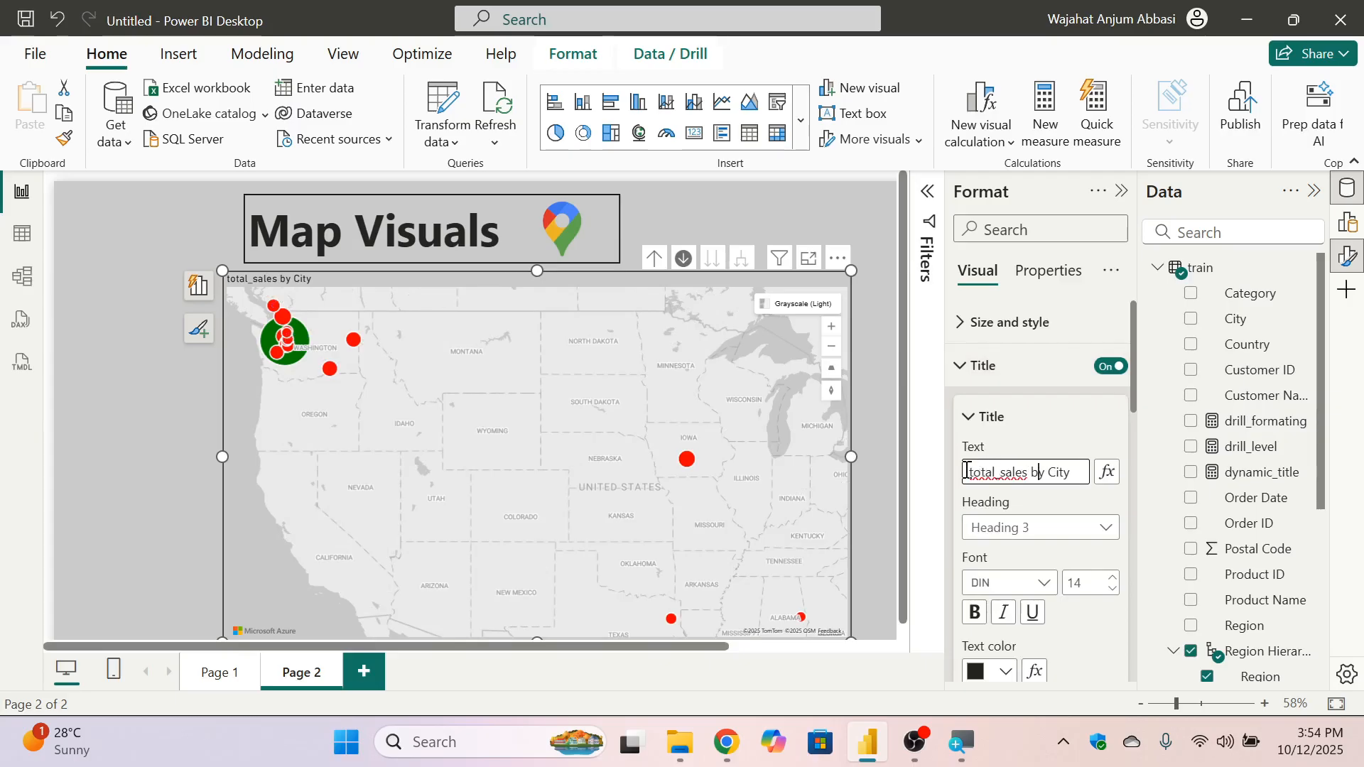
drag(998, 468, 1105, 475)
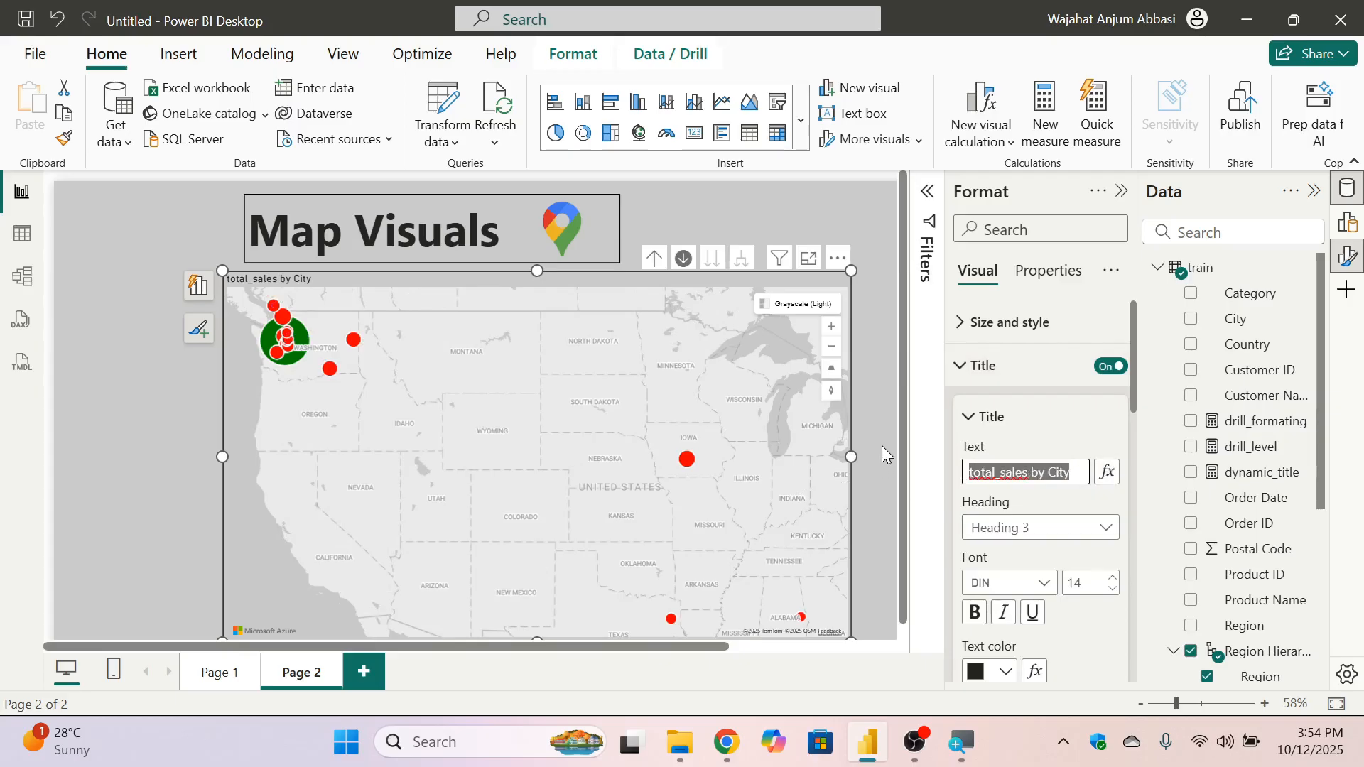
text(Geographical Sales Distribution (Bubble Size by Total Sales))
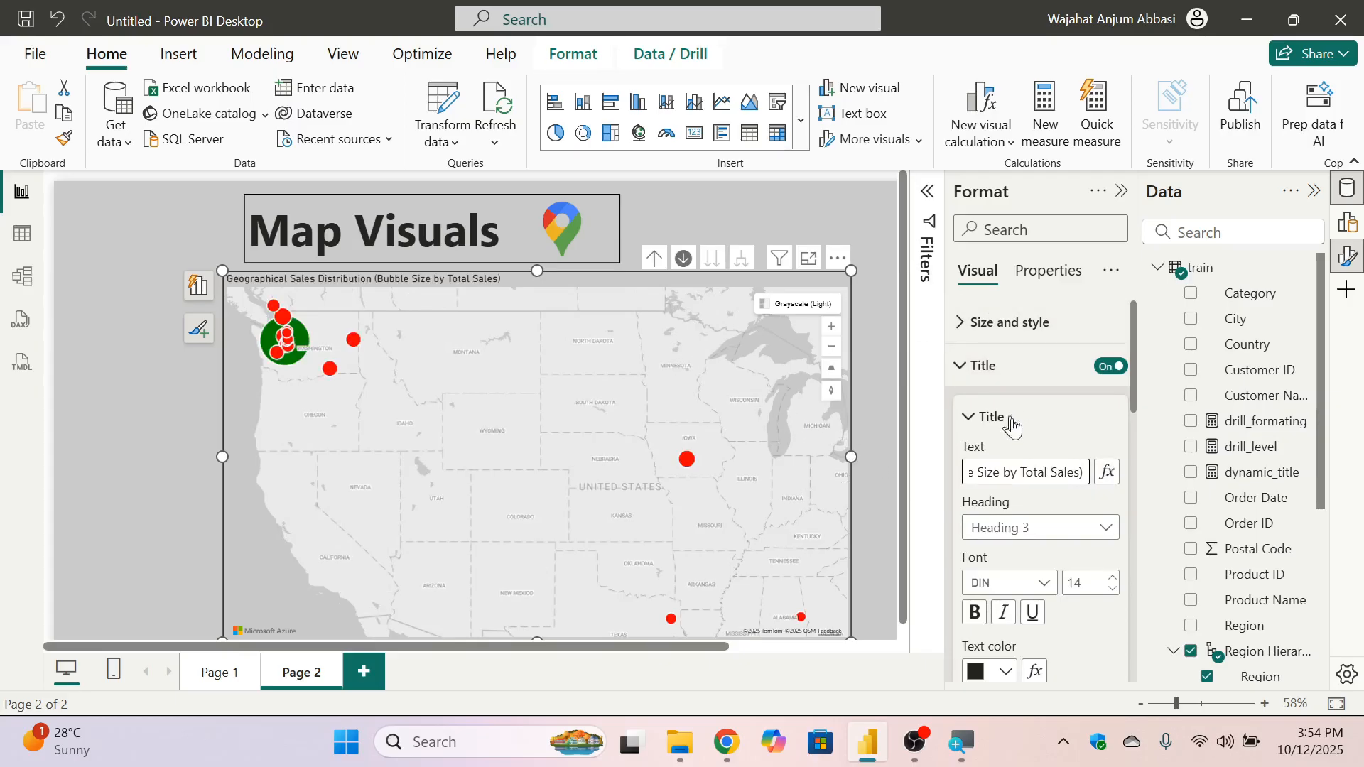
scroll(1023, 430, down, 3)
click(1001, 574)
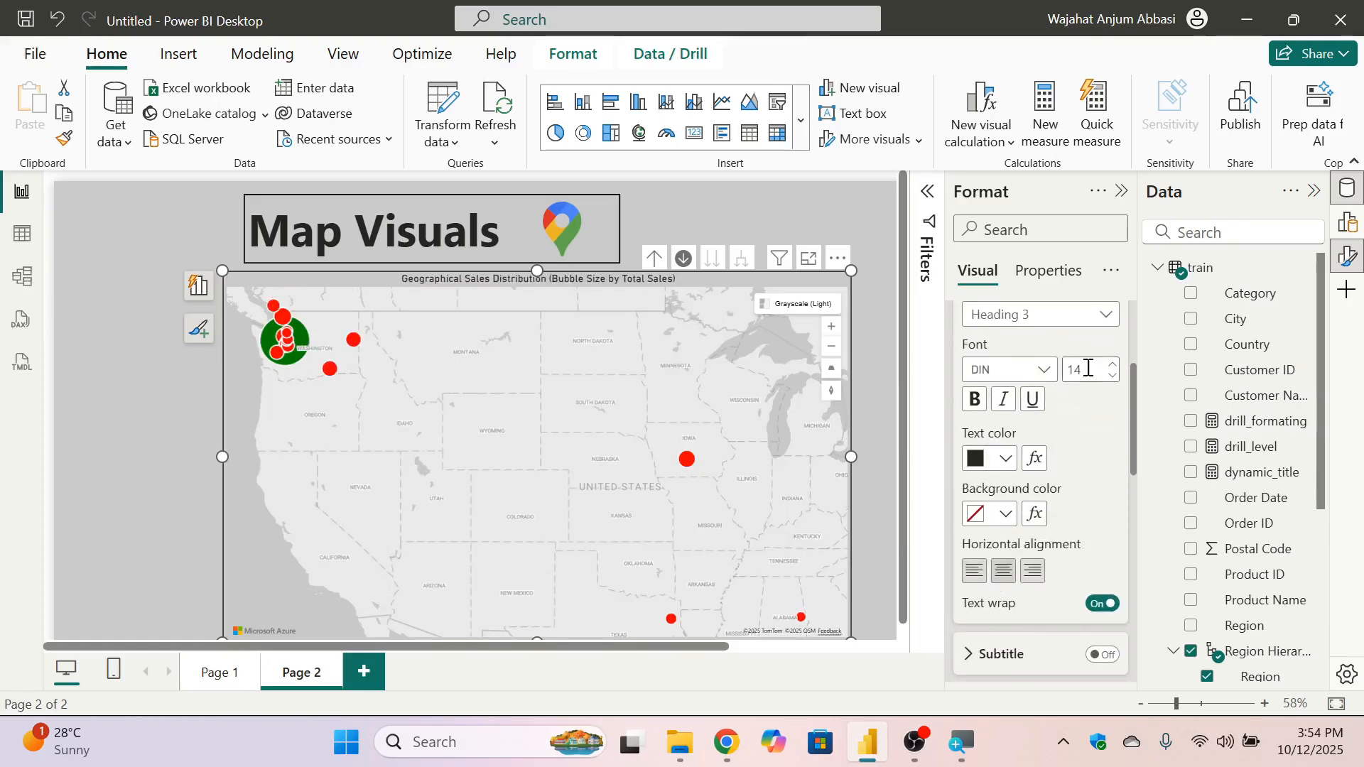
click(1123, 192)
Examine Washington state's city bubbles up close on the map.
scroll(1097, 475, down, 1)
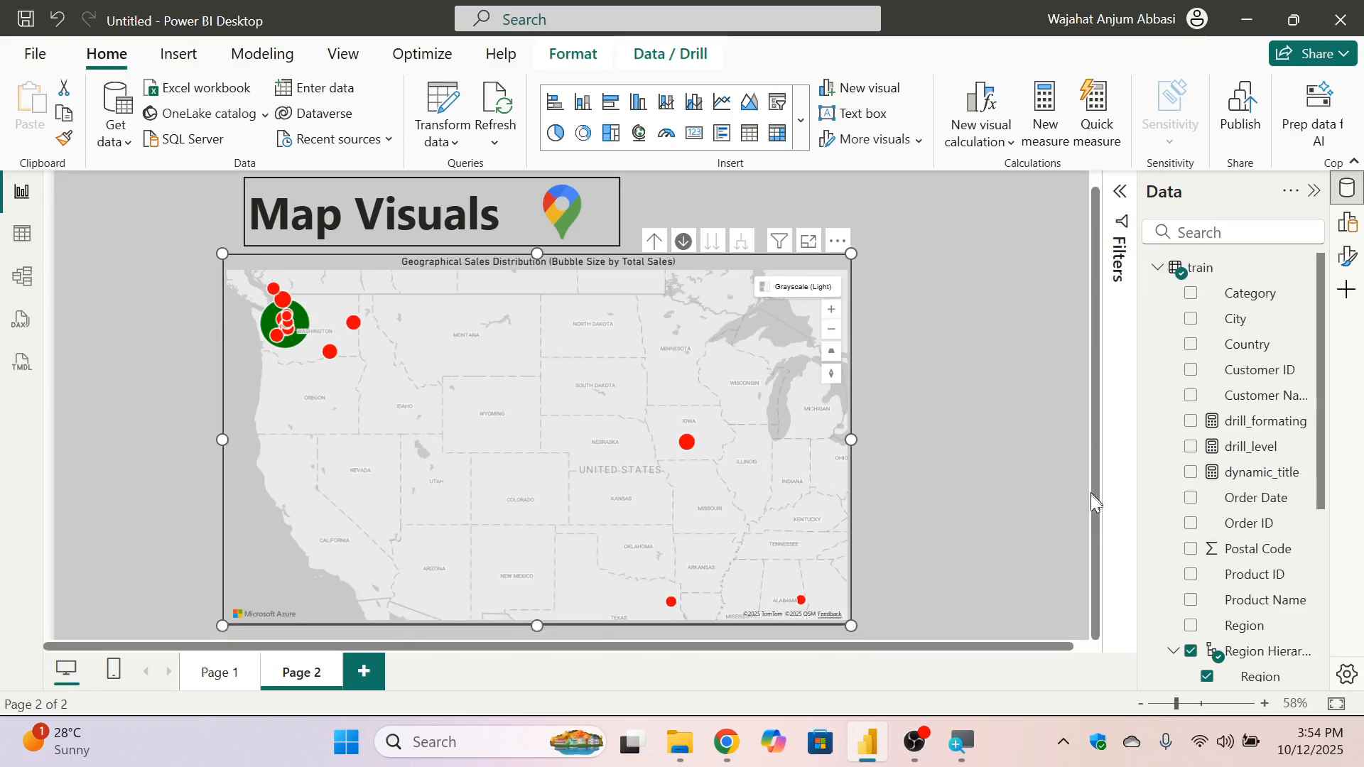
scroll(588, 423, up, 2)
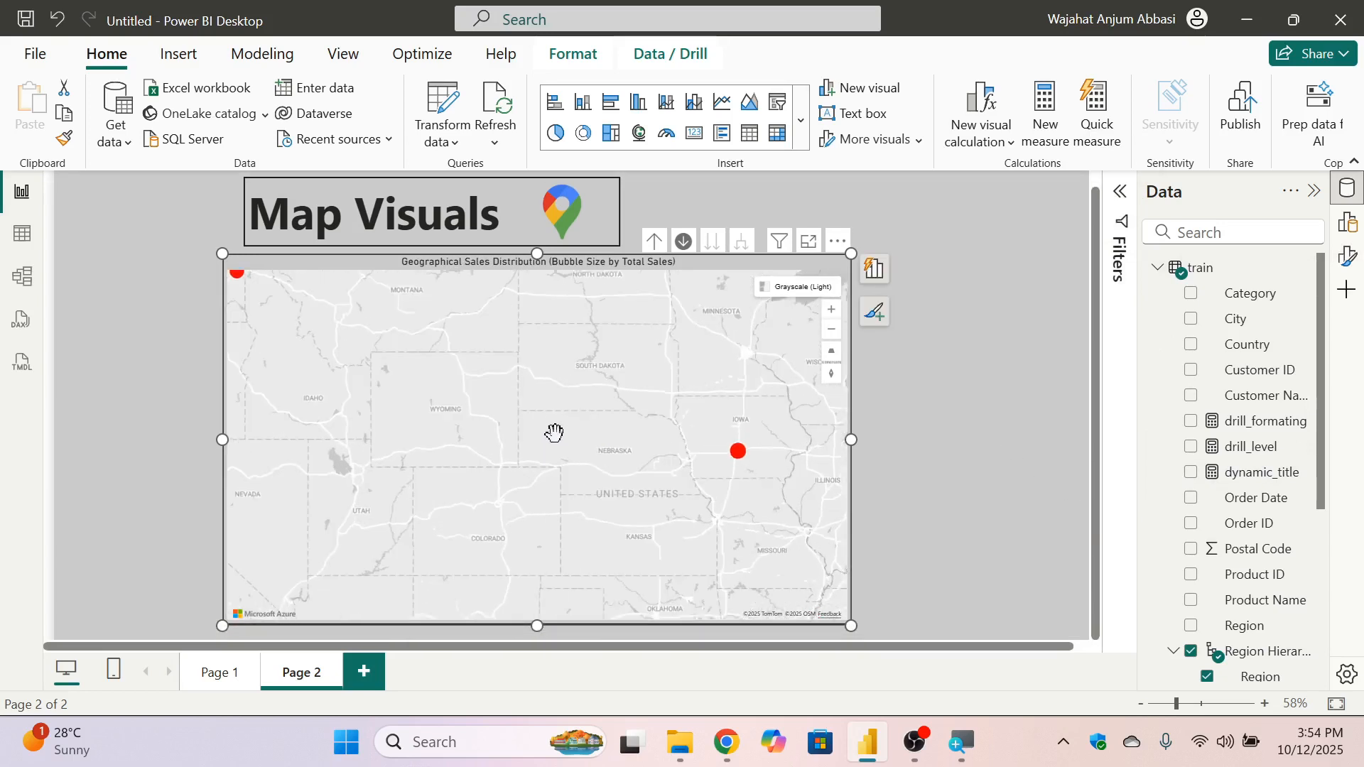
drag(524, 347, 745, 495)
scroll(626, 423, up, 2)
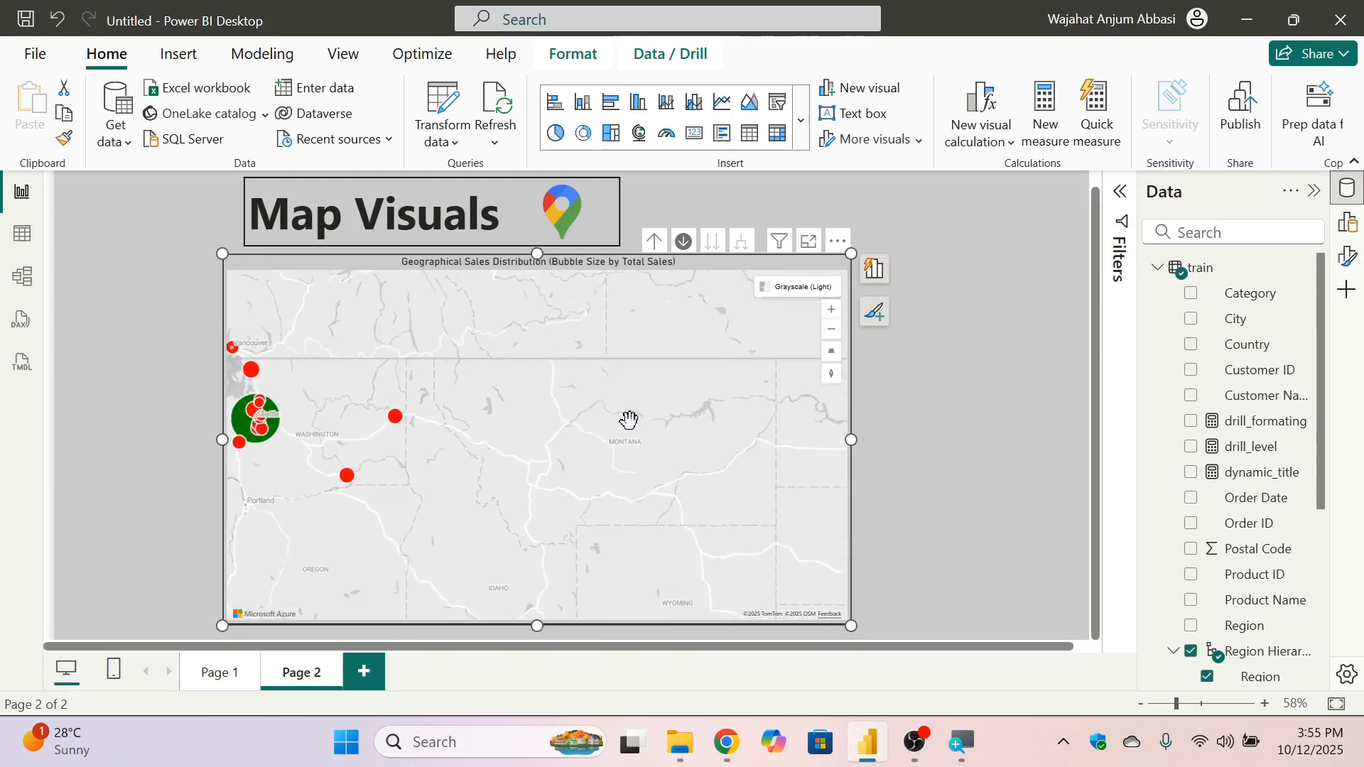
drag(567, 387, 753, 402)
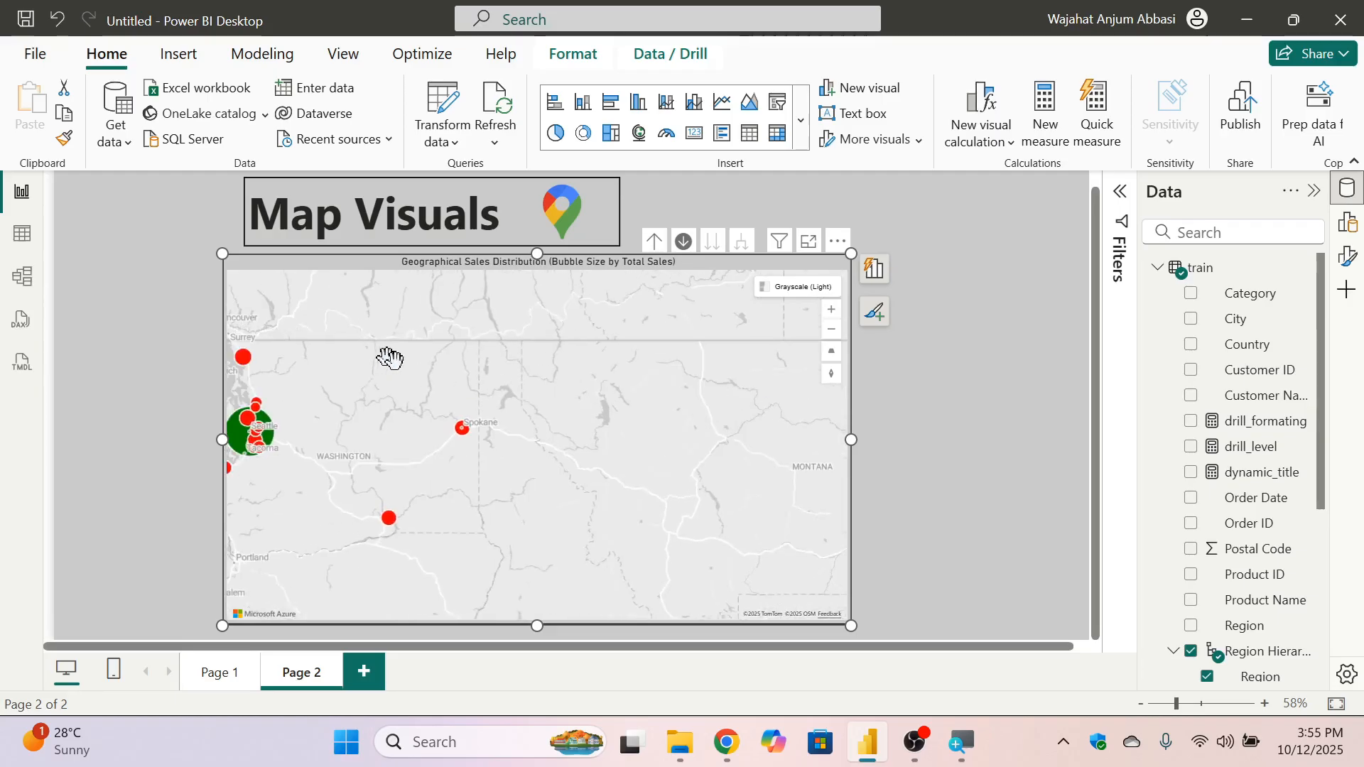
drag(386, 356, 557, 362)
scroll(534, 374, up, 1)
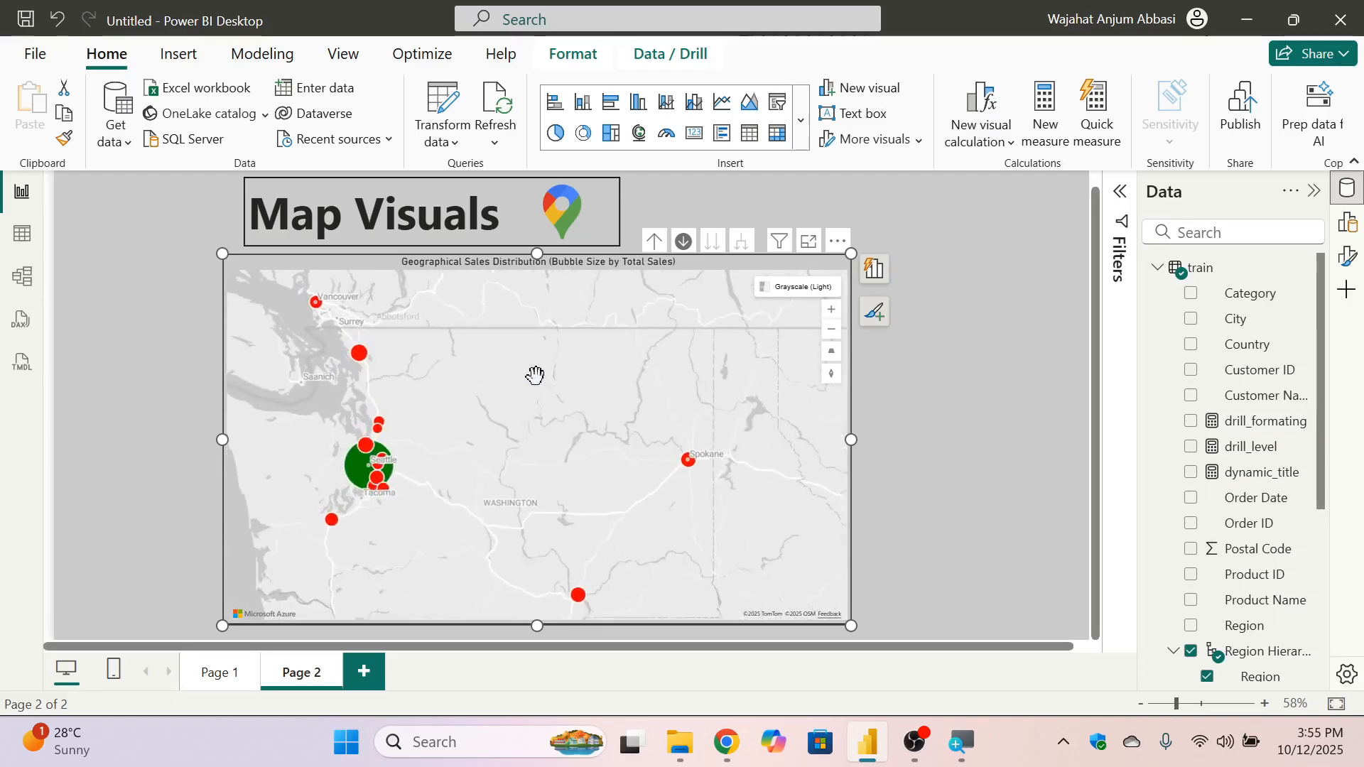
drag(475, 375, 554, 382)
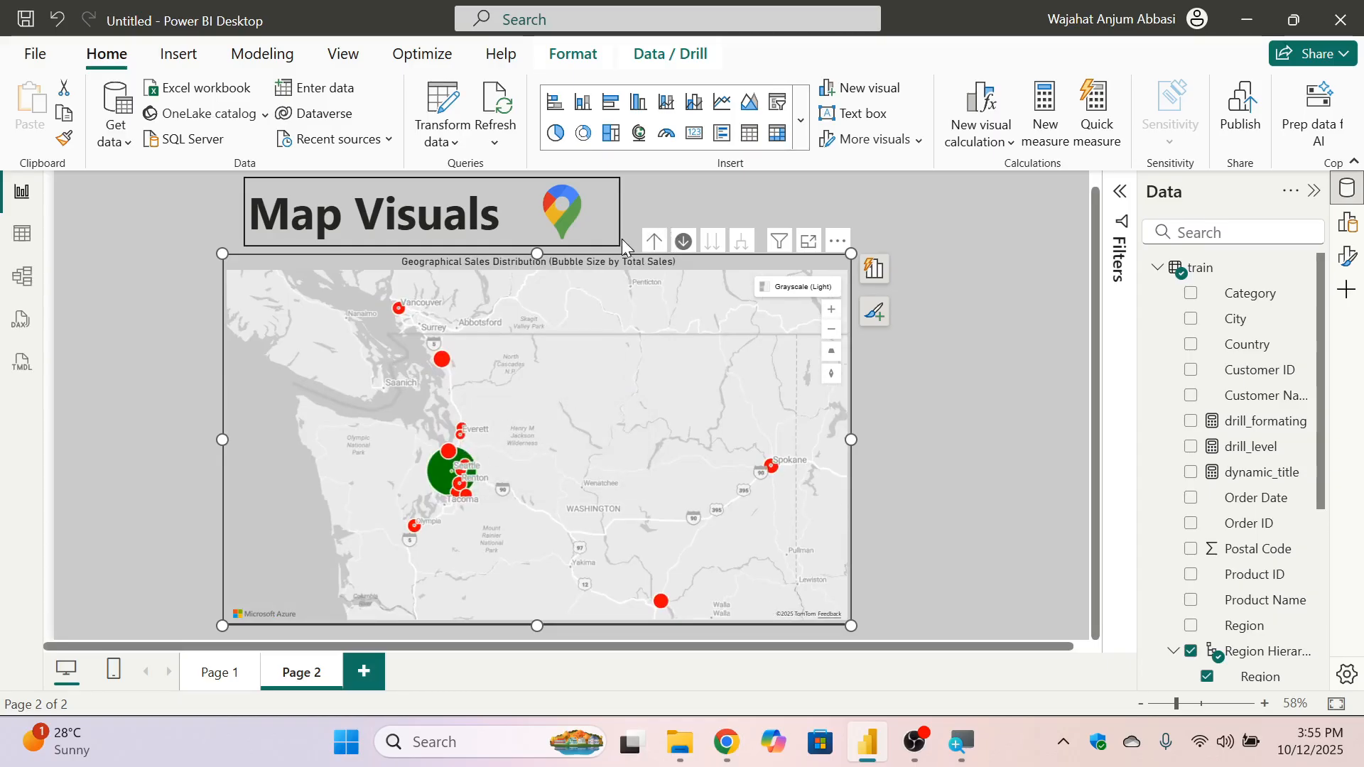
Drill up to the state level, drill down into Texas, and check the green city bubble's sales details.
click(654, 240)
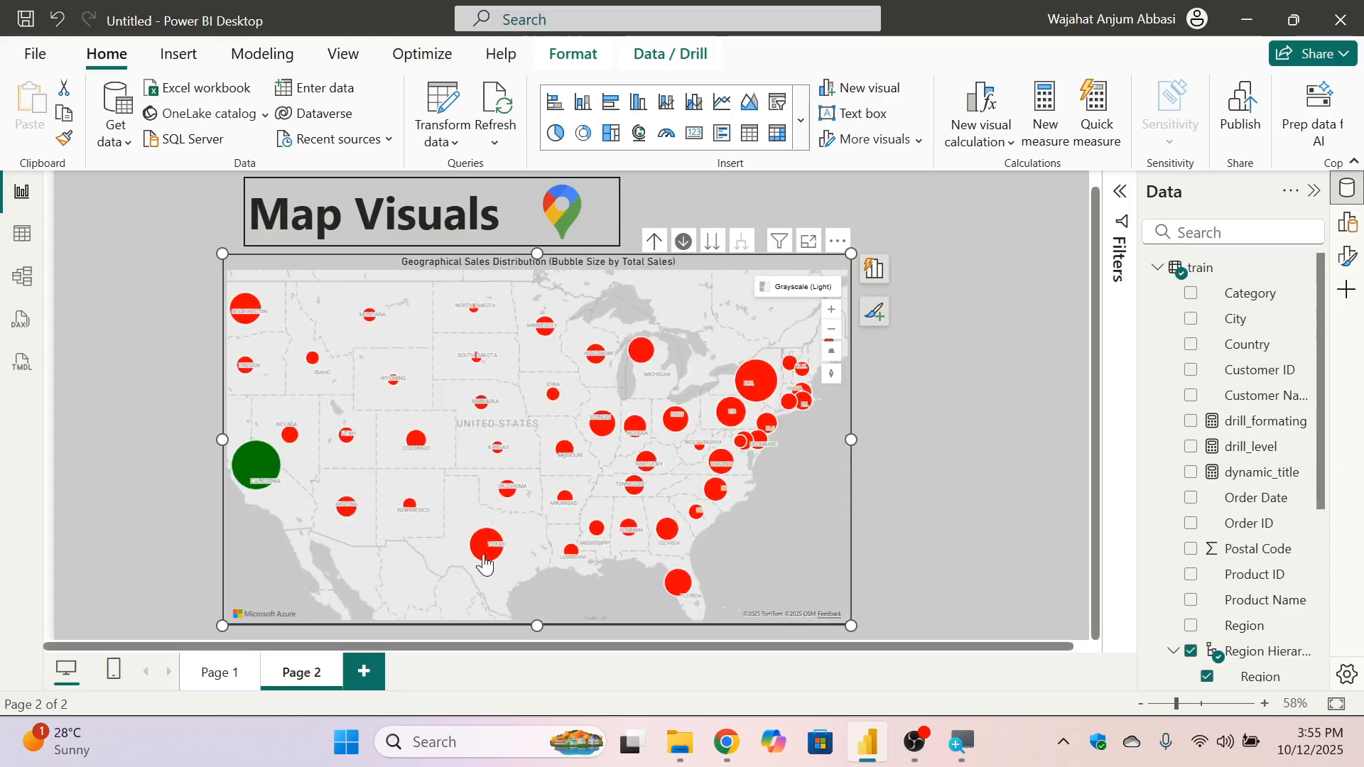
mouse_move(485, 565)
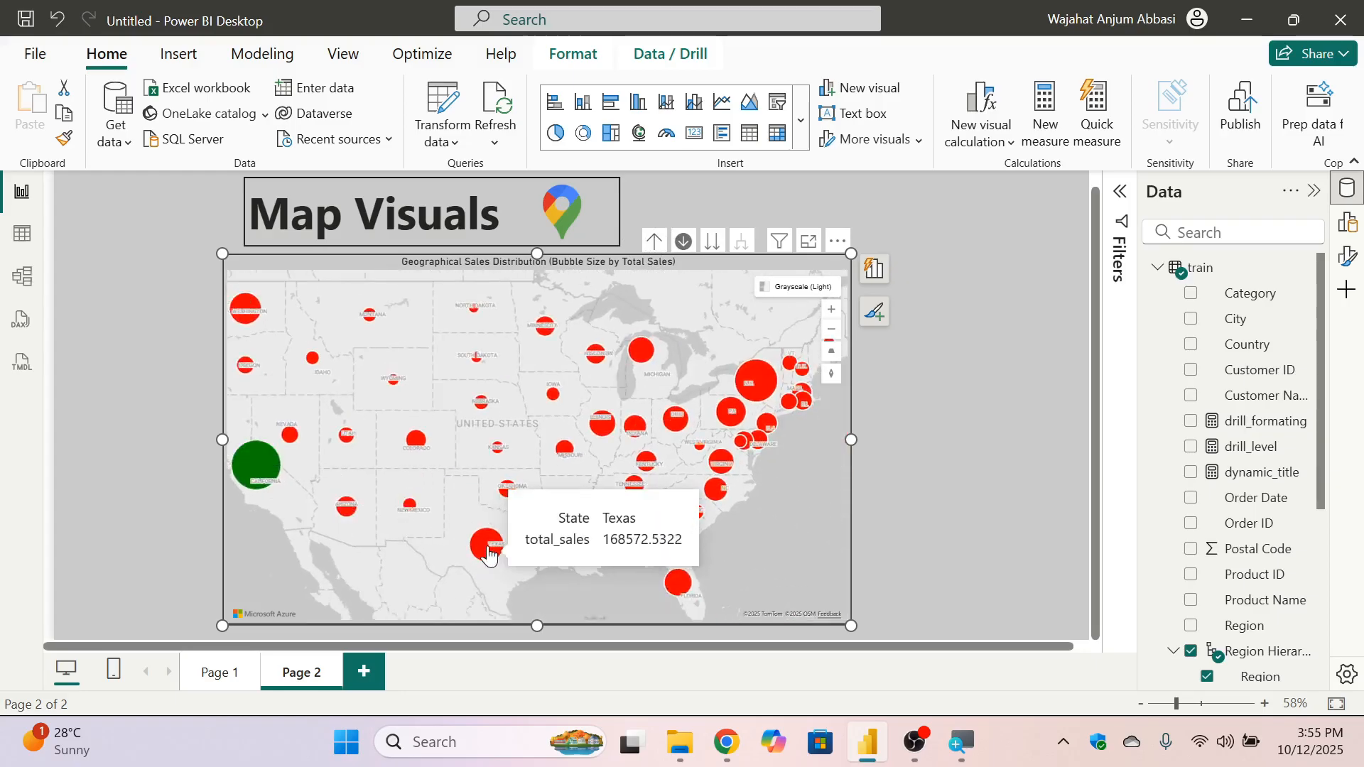
click(486, 561)
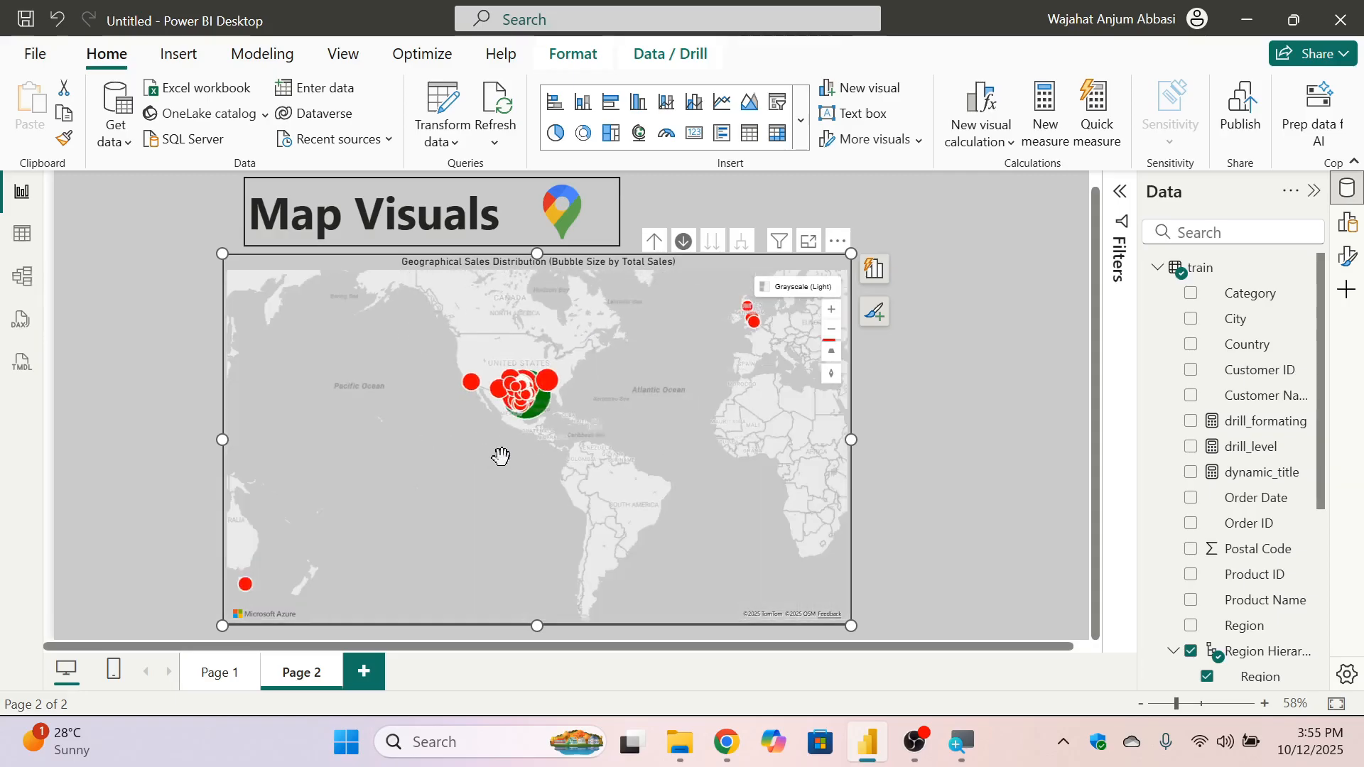
scroll(542, 417, up, 5)
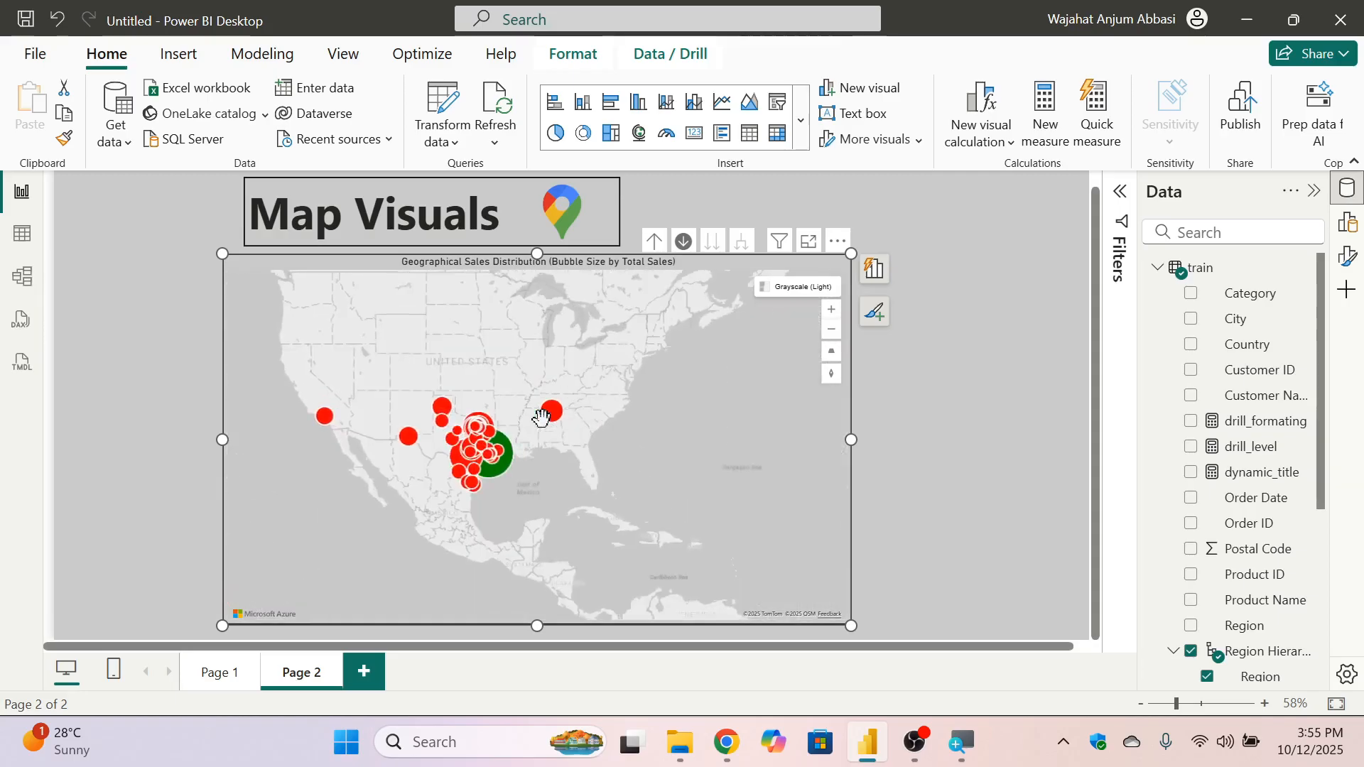
mouse_move(467, 498)
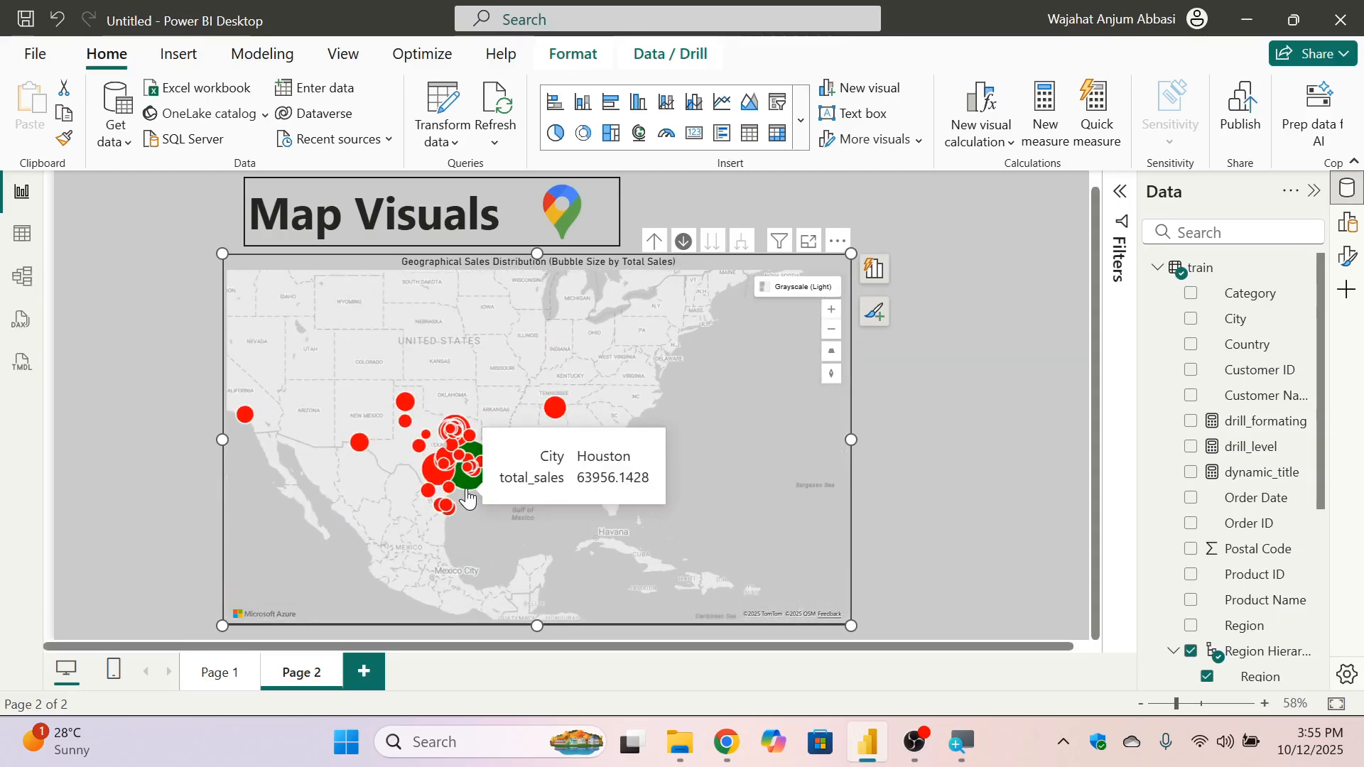